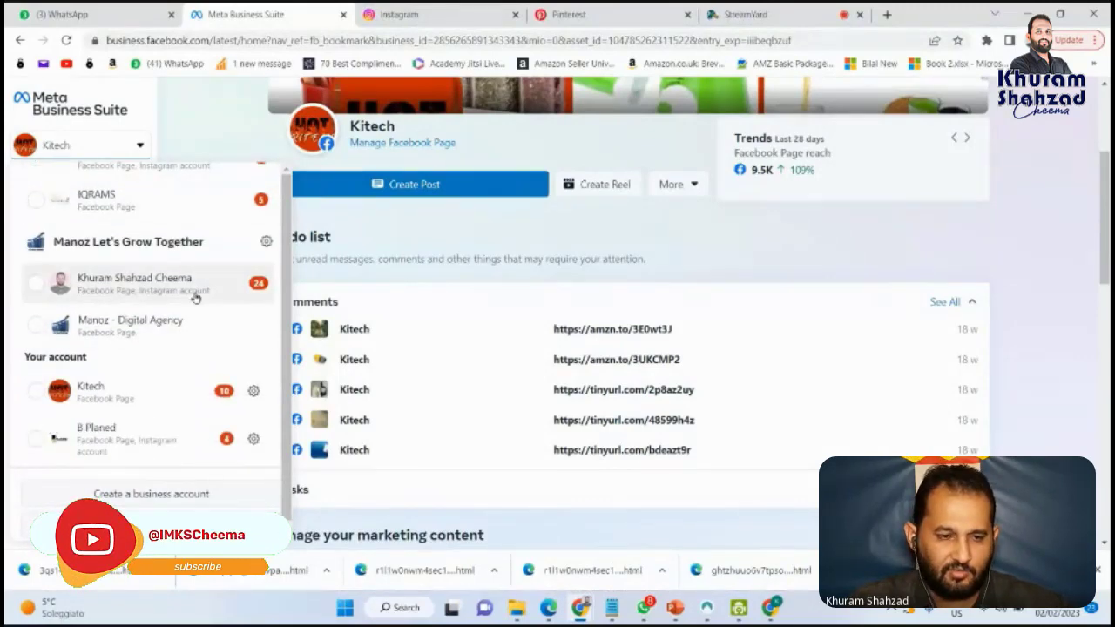
# Step: Switch to the other business page and browse the All tools panel's Engage audience, Manage, Advertise, Analyse and Sell sections
pyautogui.click(38, 285)
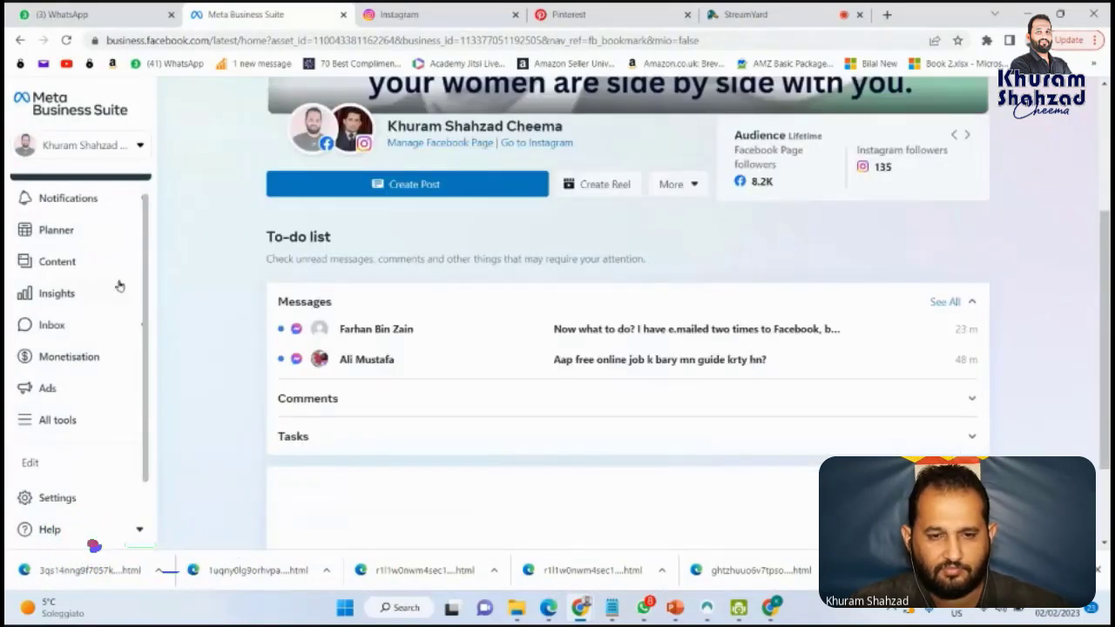
pyautogui.click(24, 421)
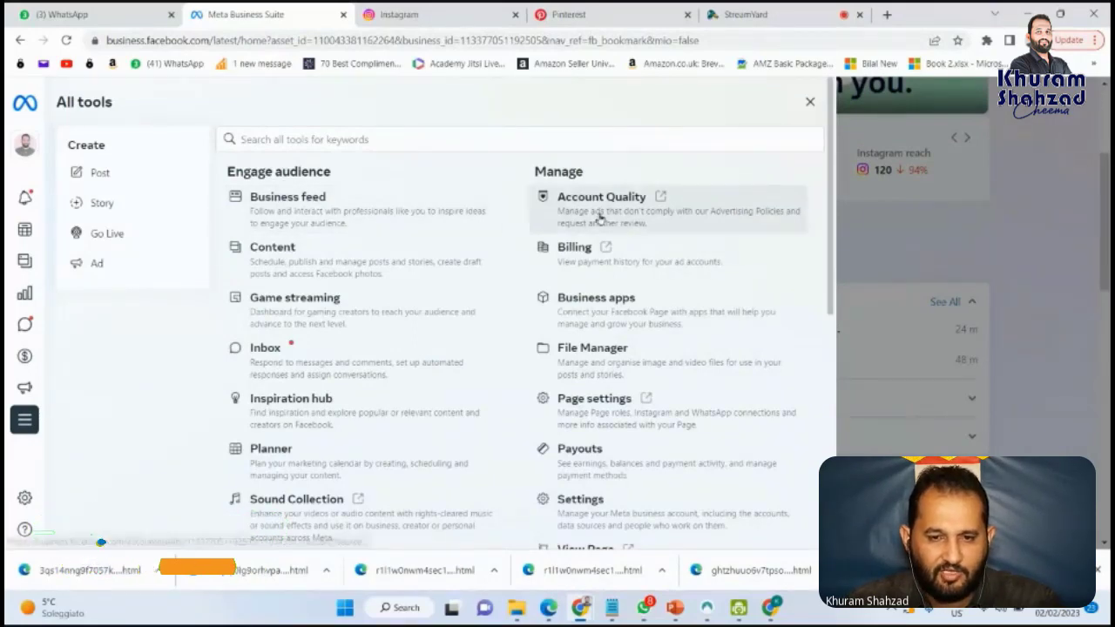
pyautogui.scroll(-3, 458, 289)
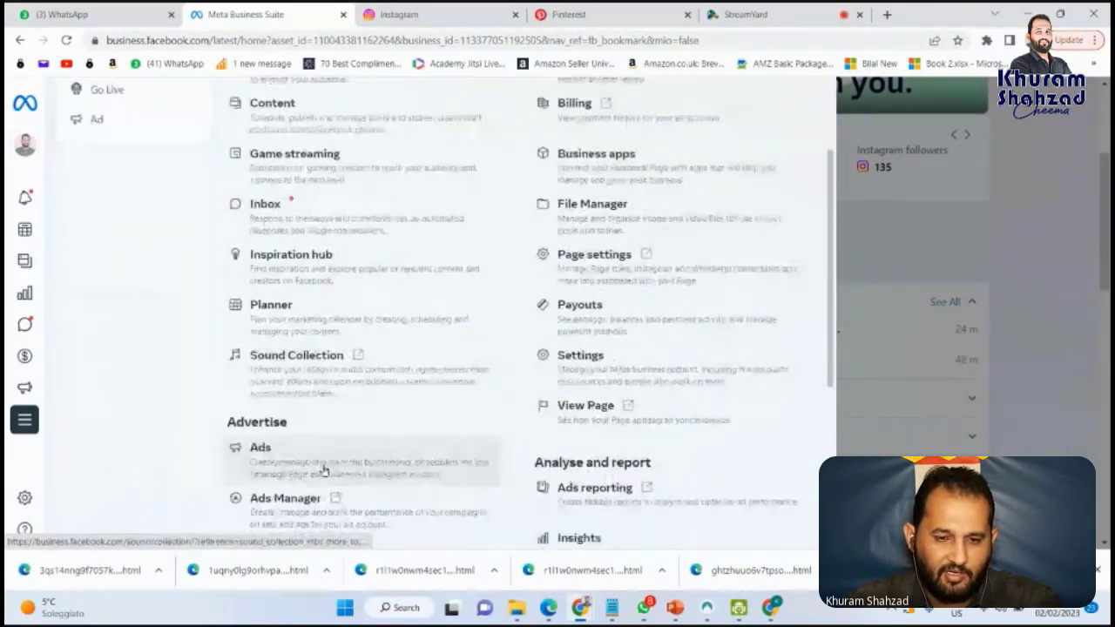
pyautogui.scroll(-3, 549, 445)
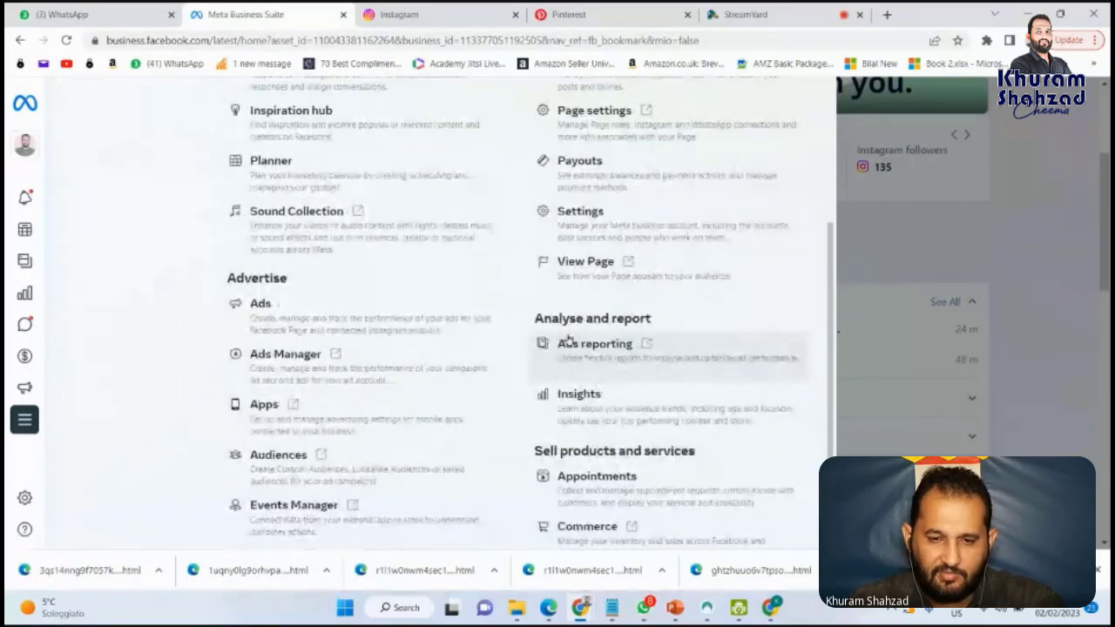
pyautogui.scroll(-4, 453, 386)
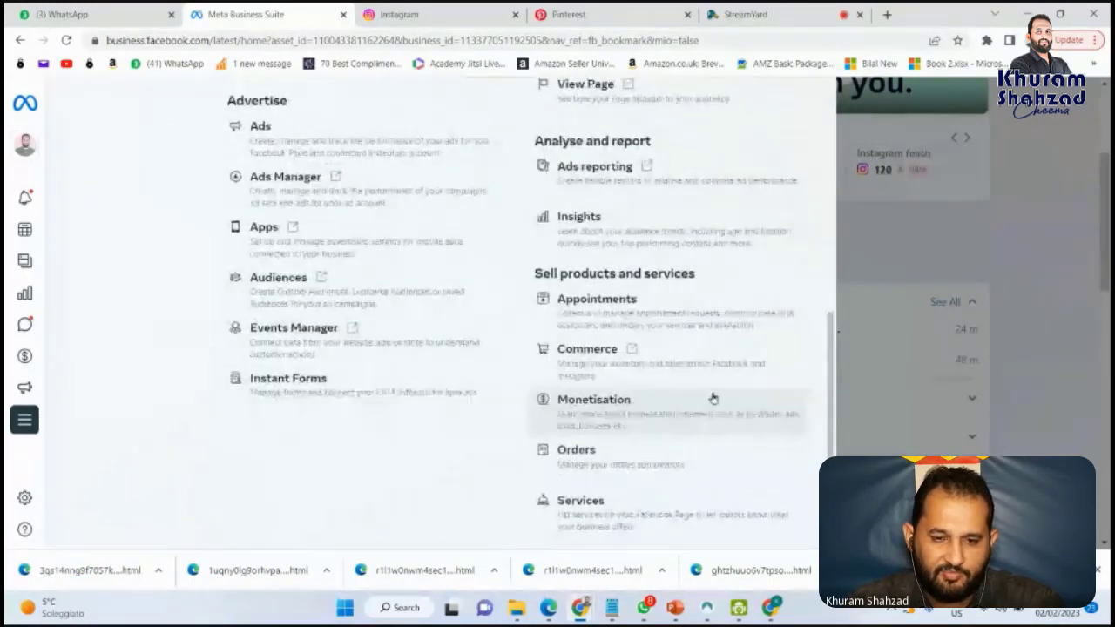
pyautogui.scroll(5, 419, 349)
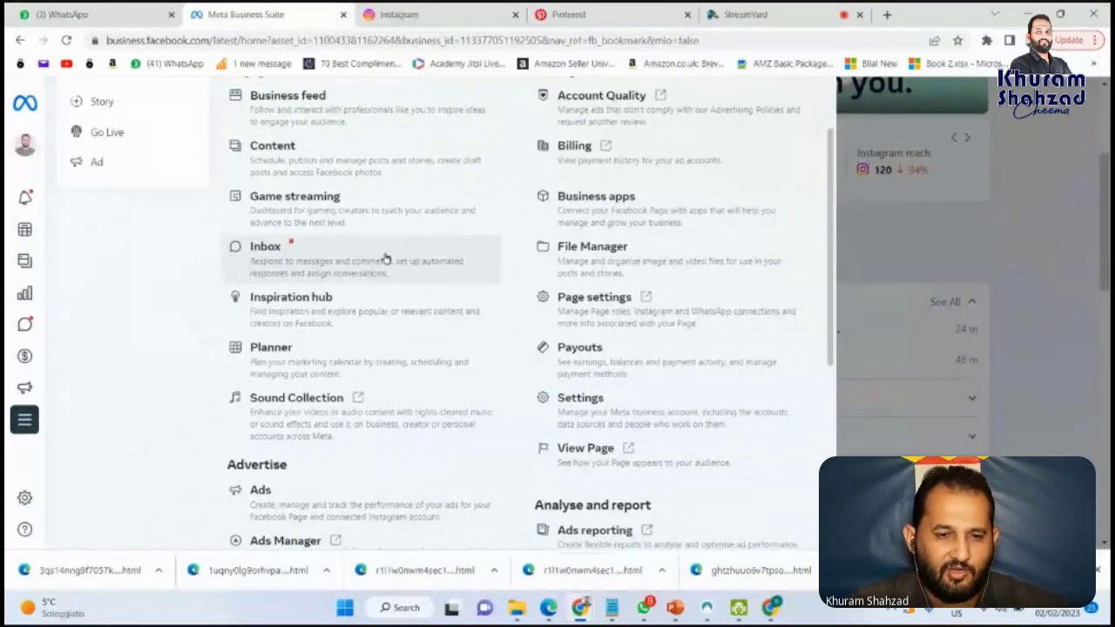
pyautogui.scroll(2, 383, 248)
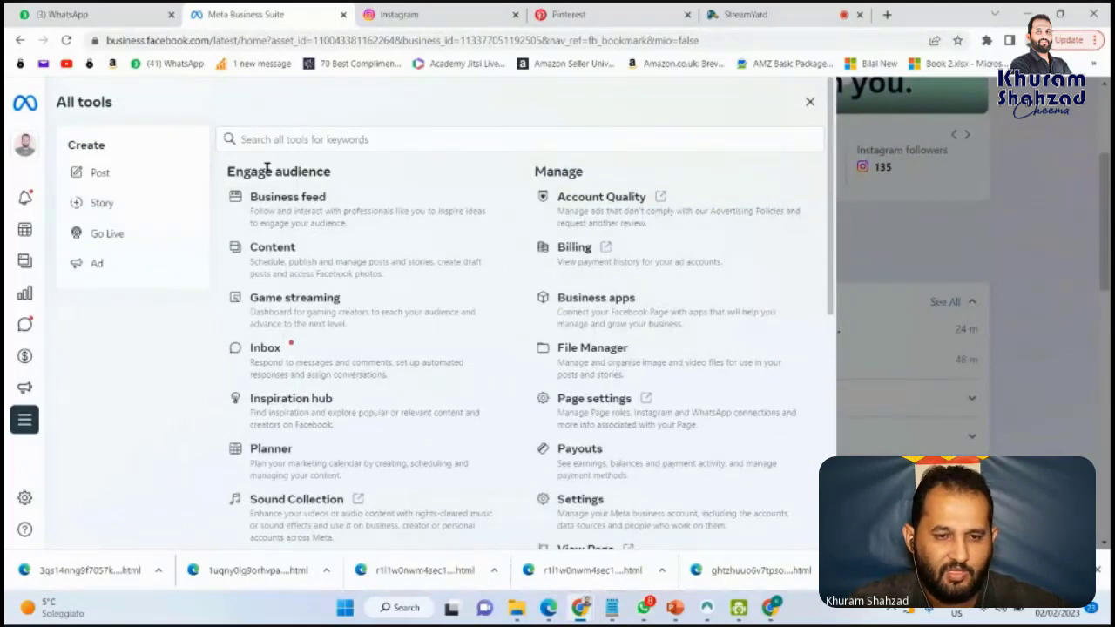
# Step: Open the Business feed and scroll through posts from followed Facebook Pages and suggested Pages
pyautogui.click(295, 211)
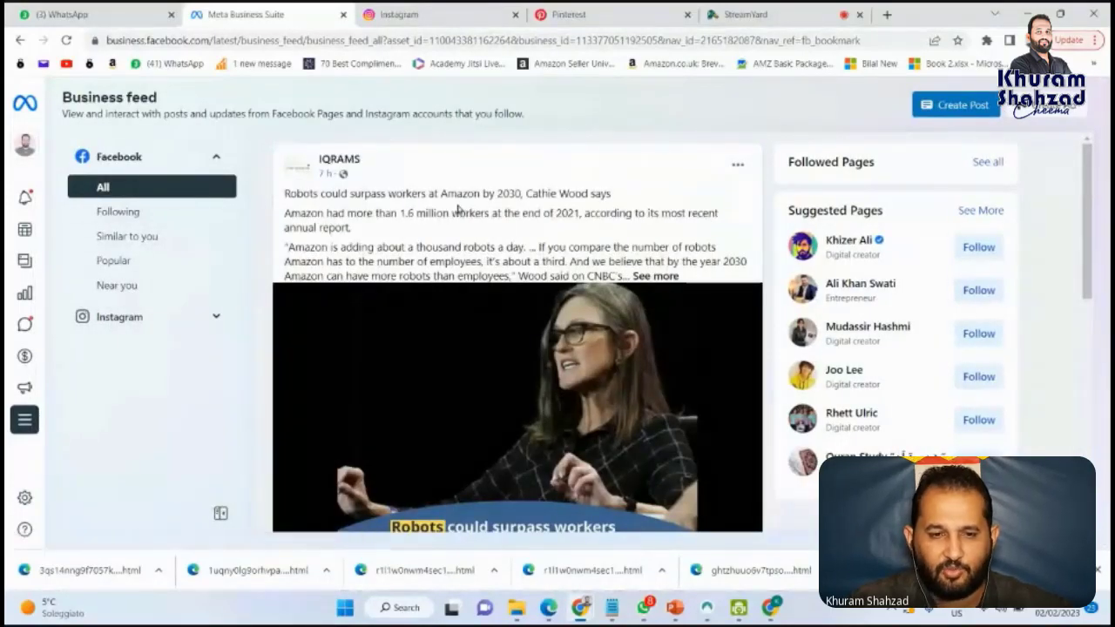
pyautogui.scroll(-10, 458, 373)
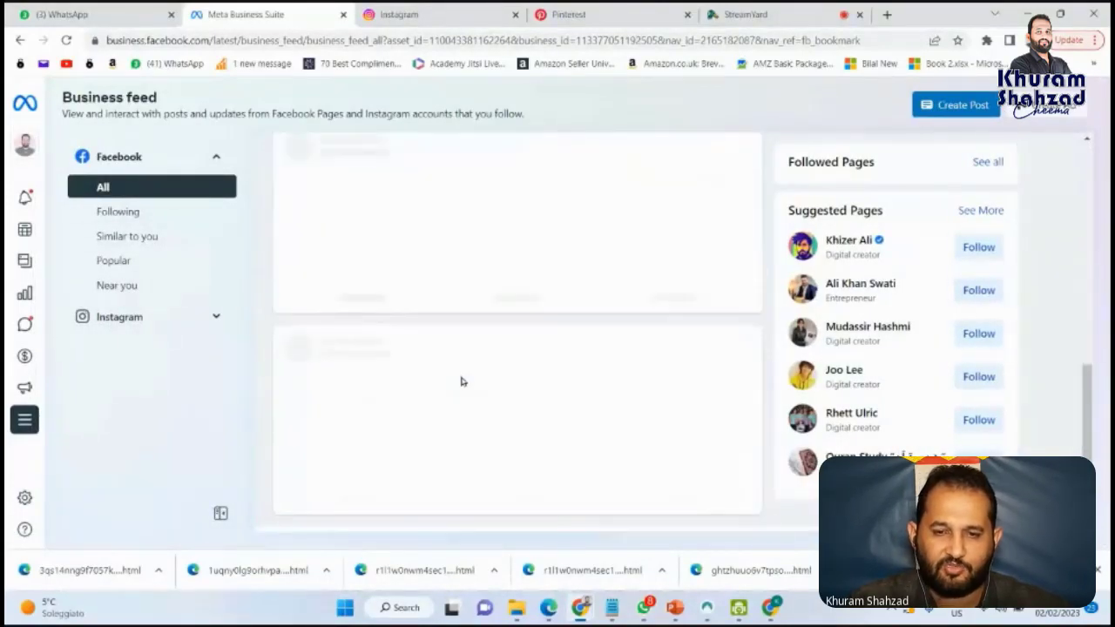
pyautogui.scroll(6, 431, 323)
pyautogui.scroll(-1, 389, 265)
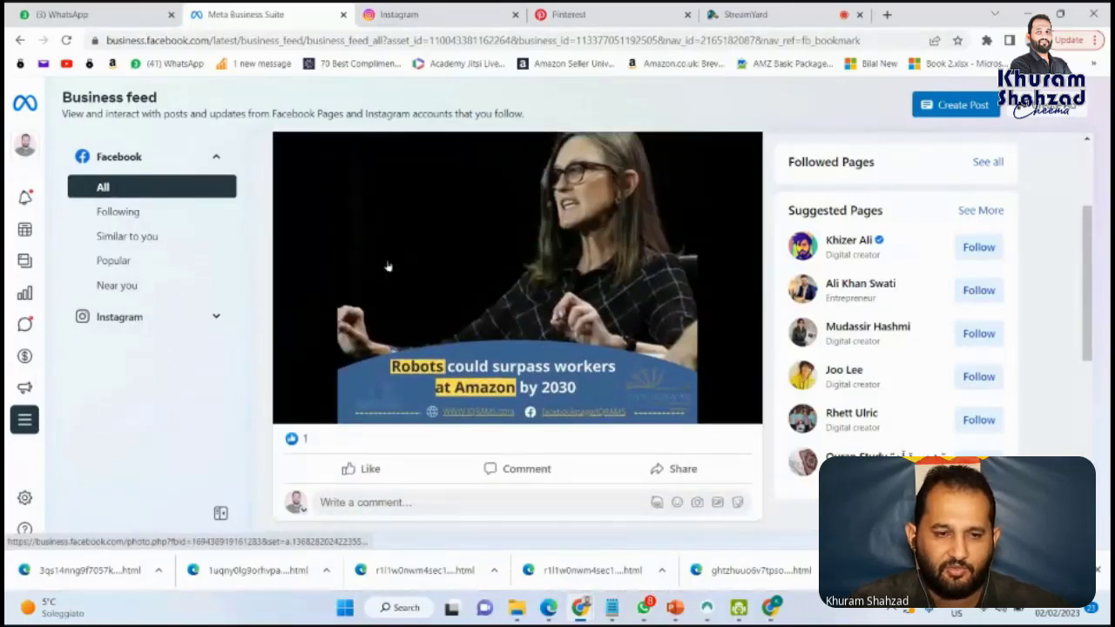
pyautogui.scroll(-2, 418, 297)
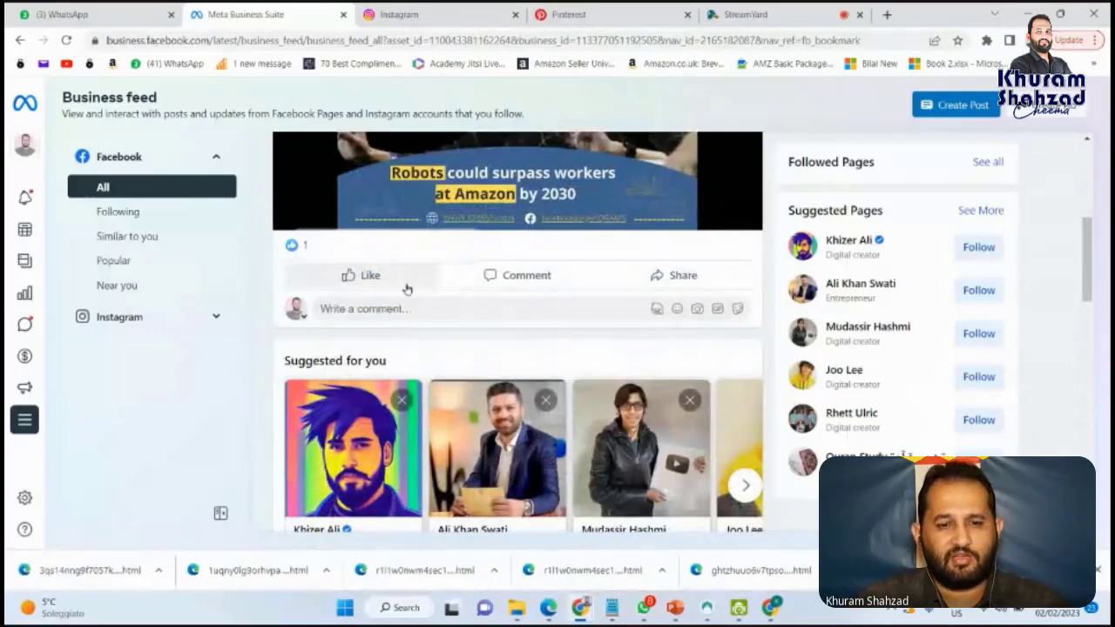
pyautogui.moveTo(406, 288)
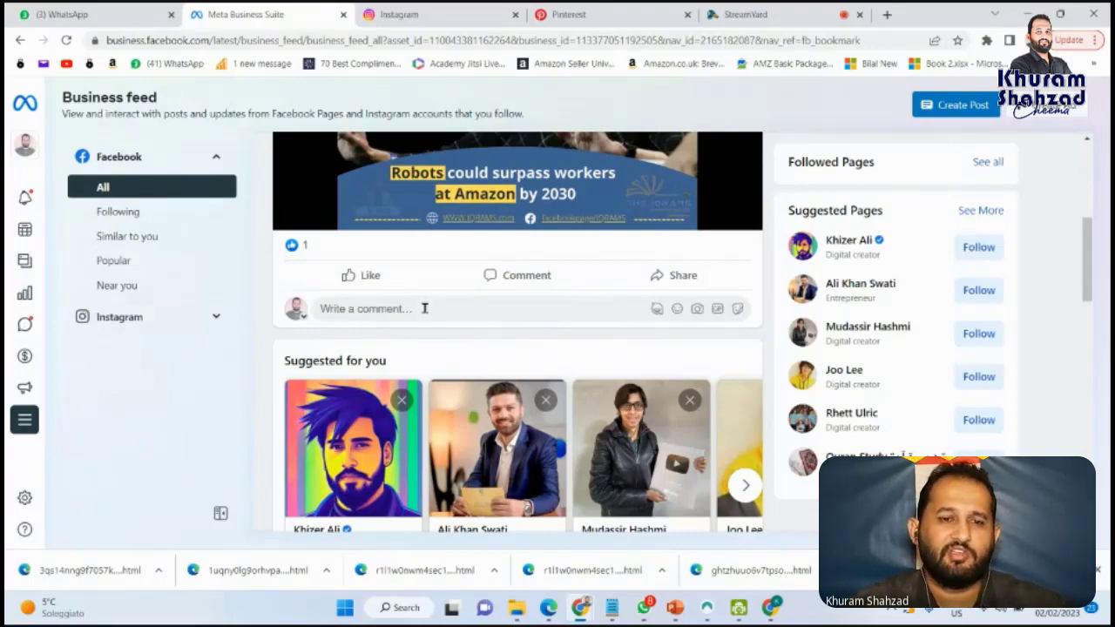
pyautogui.scroll(-5, 446, 372)
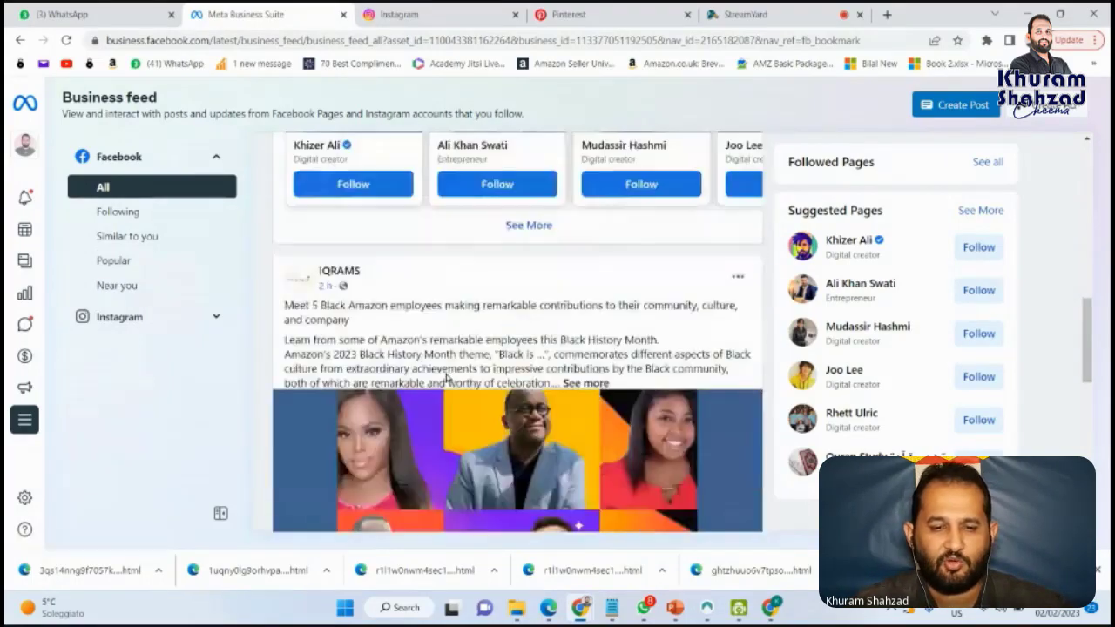
pyautogui.scroll(-10, 446, 376)
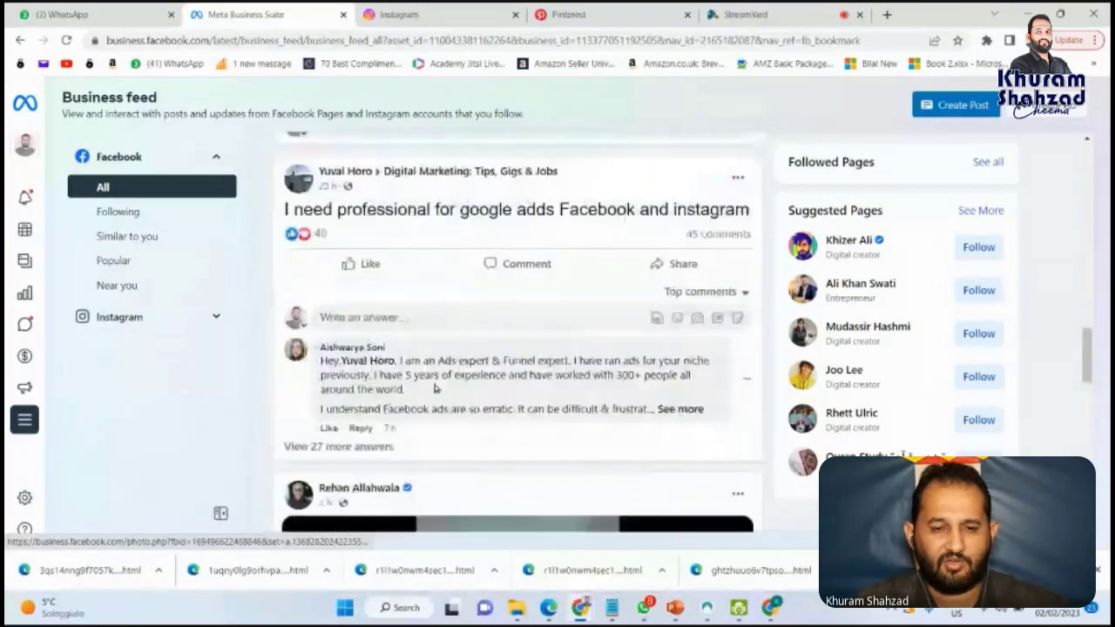
pyautogui.scroll(-1, 434, 384)
pyautogui.scroll(10, 434, 384)
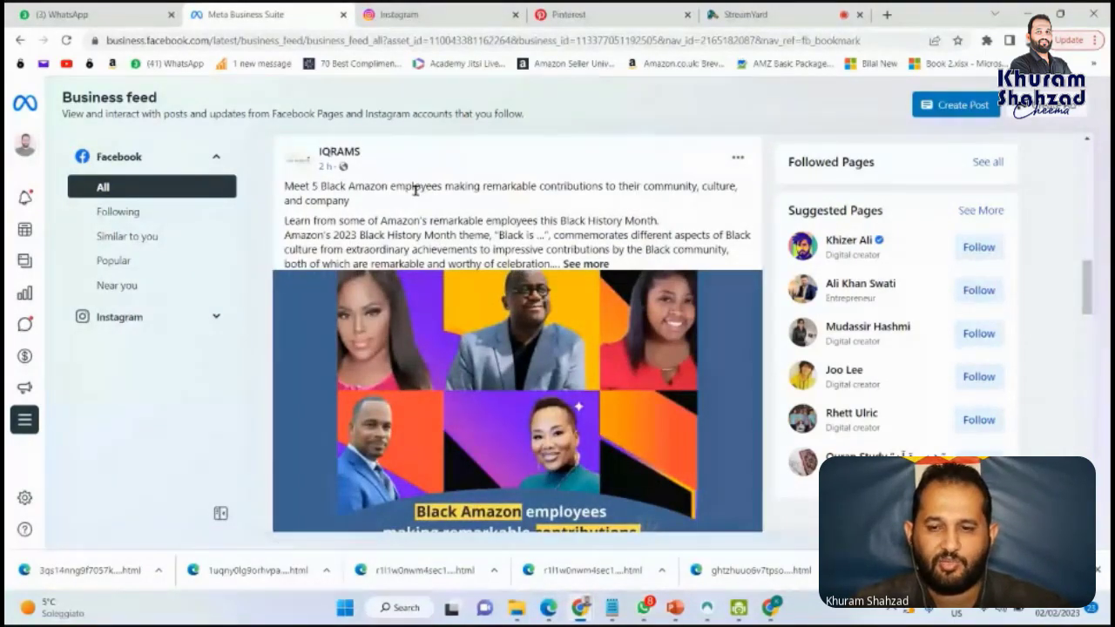
pyautogui.scroll(5, 377, 236)
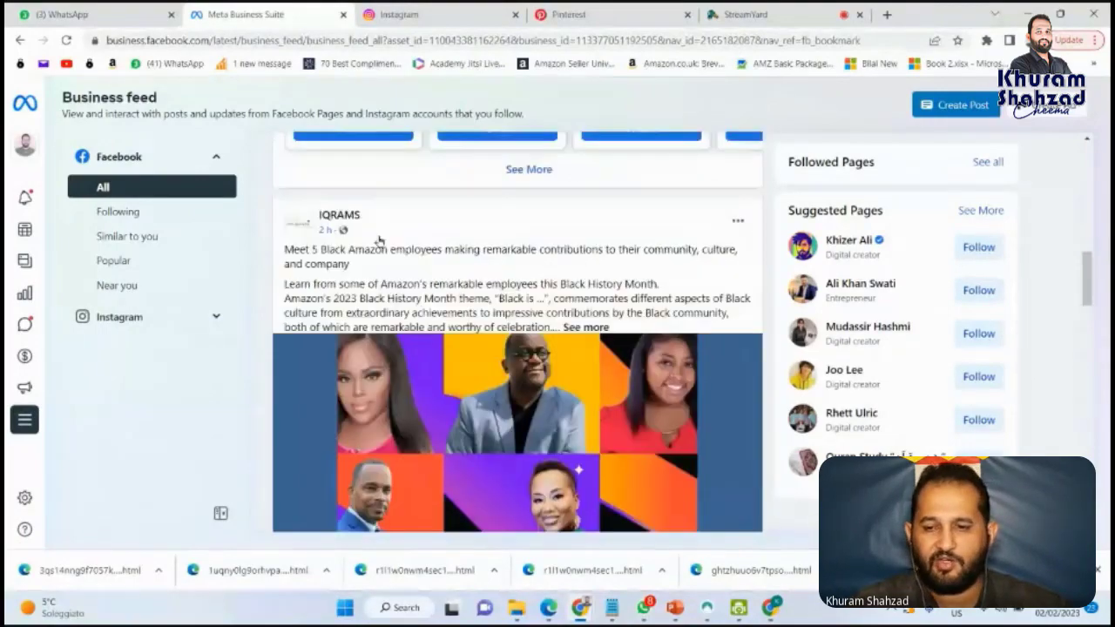
pyautogui.scroll(1, 285, 252)
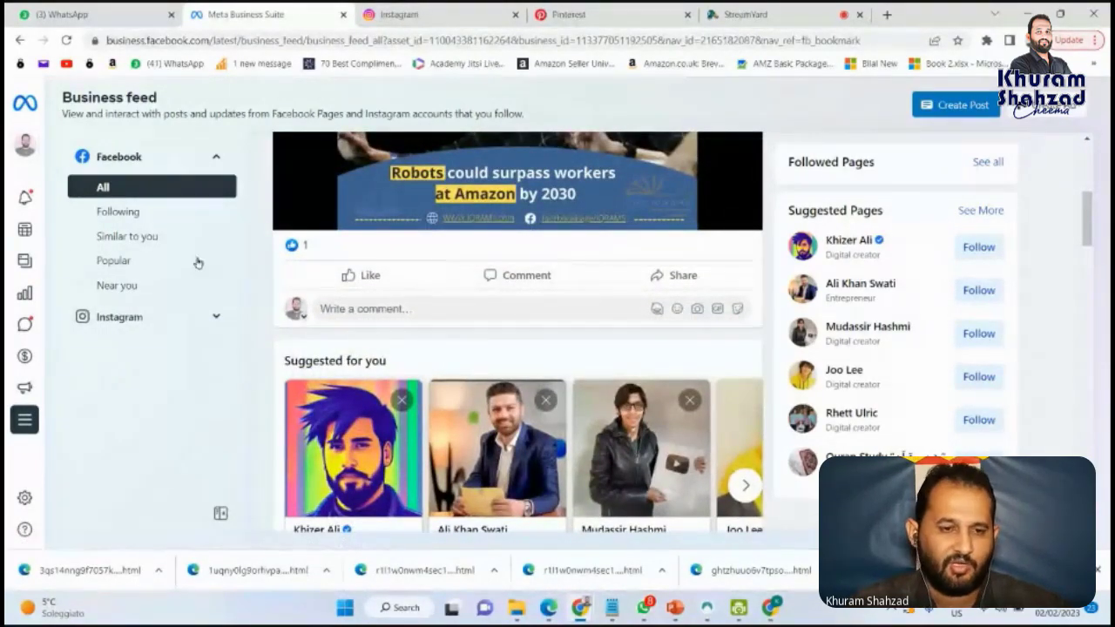
# Step: Filter the Facebook feed by Following, Similar to you, Popular and Near you in turn
pyautogui.click(109, 214)
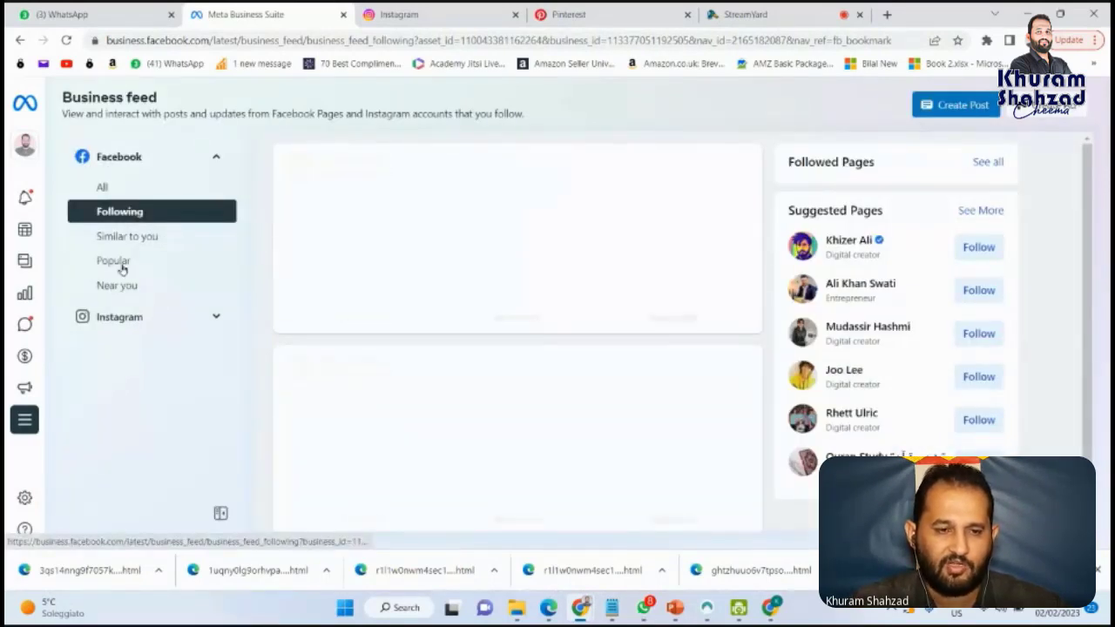
pyautogui.click(119, 238)
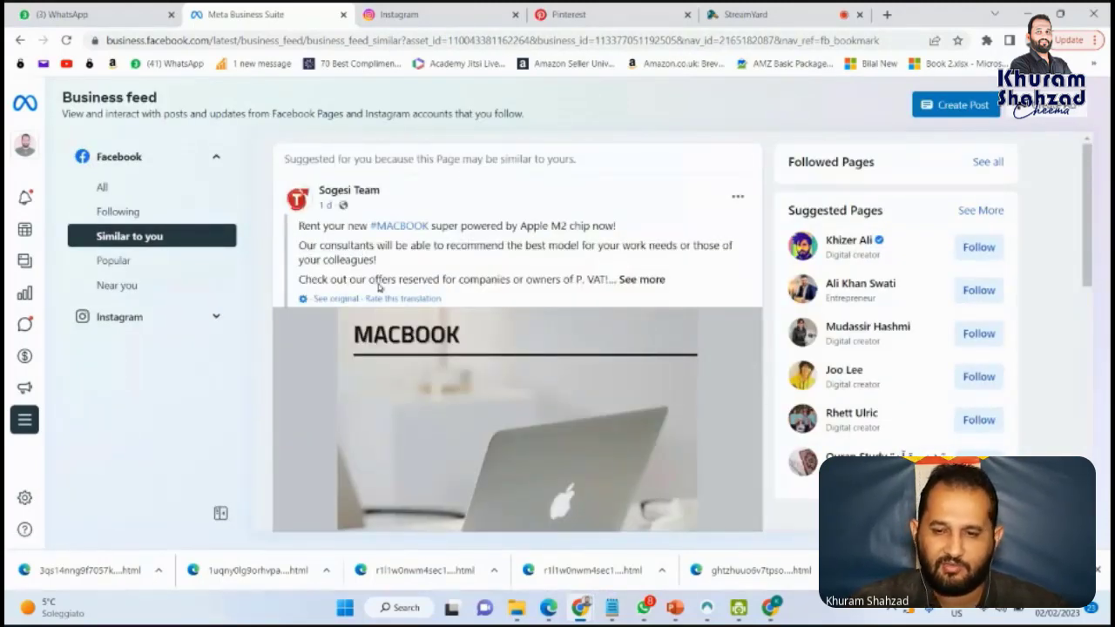
pyautogui.scroll(-10, 361, 247)
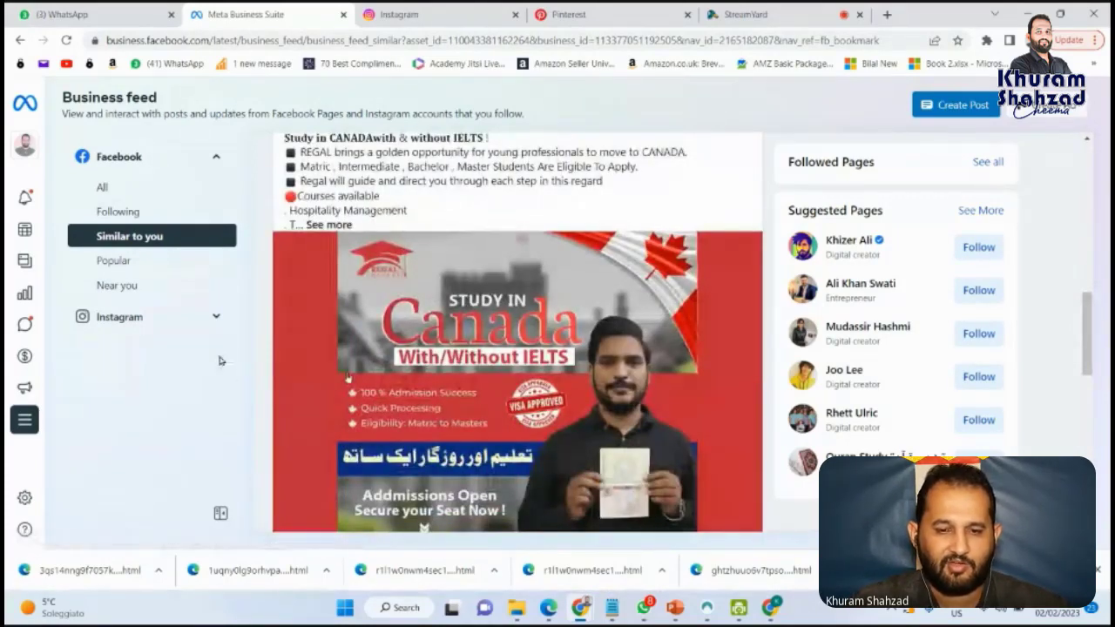
pyautogui.scroll(-3, 288, 366)
pyautogui.click(138, 266)
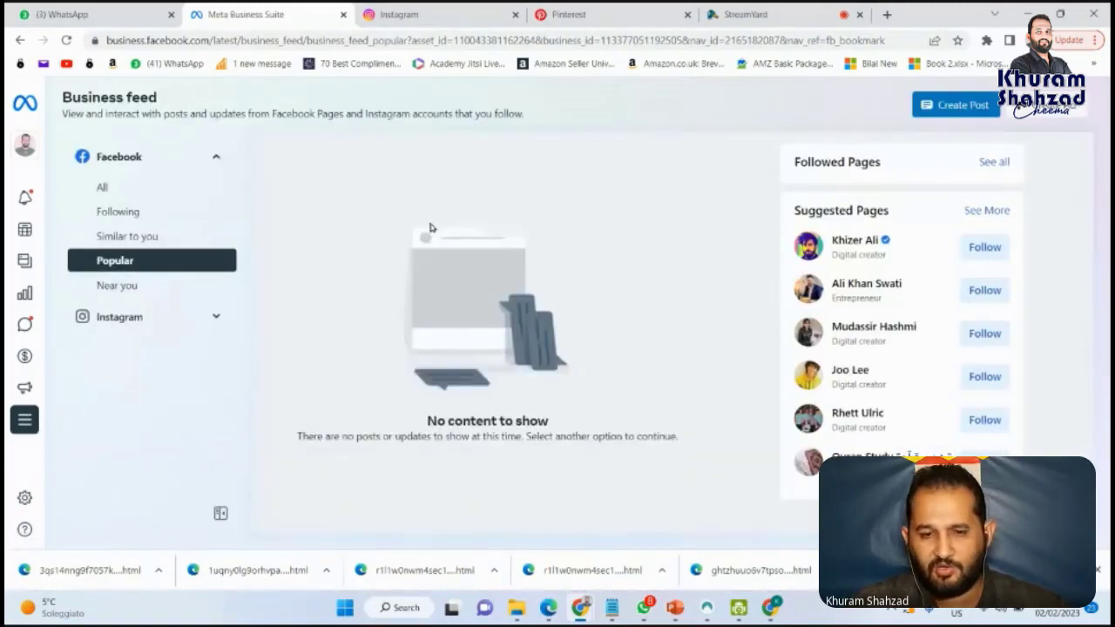
pyautogui.click(120, 286)
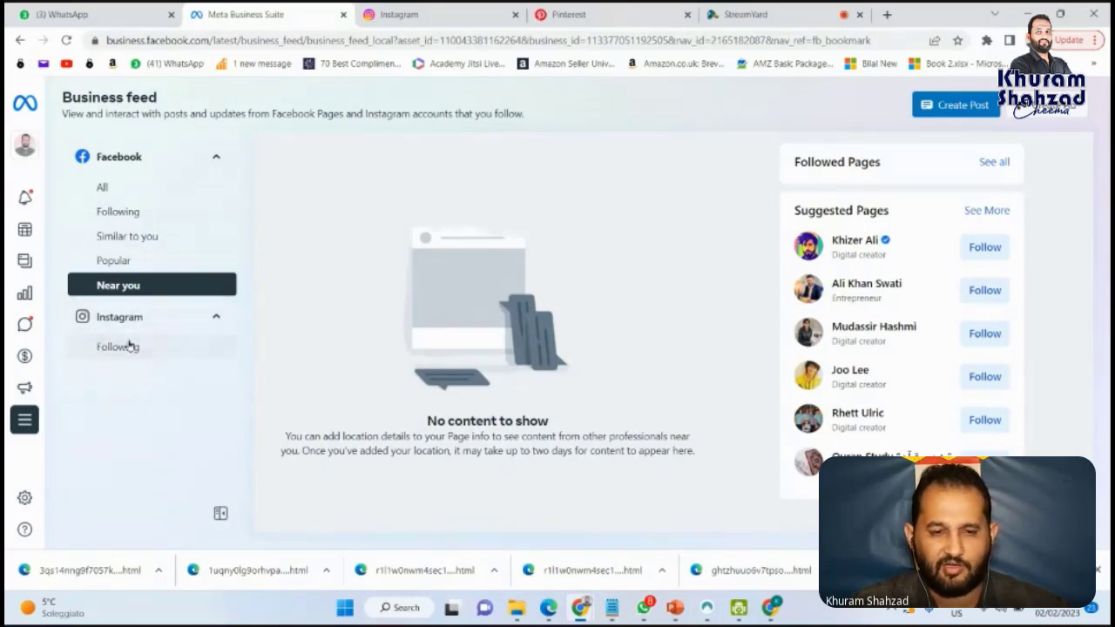
# Step: Switch to the Instagram Following feed and scroll through posts from followed accounts
pyautogui.click(125, 351)
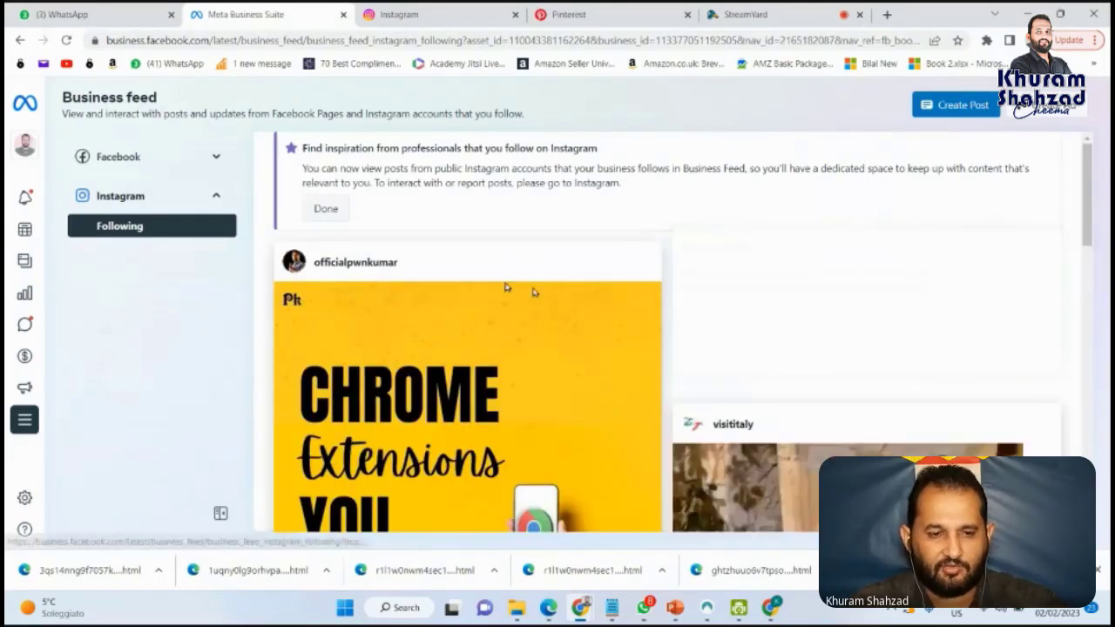
pyautogui.scroll(-2, 540, 323)
pyautogui.scroll(-4, 572, 352)
pyautogui.scroll(4, 329, 266)
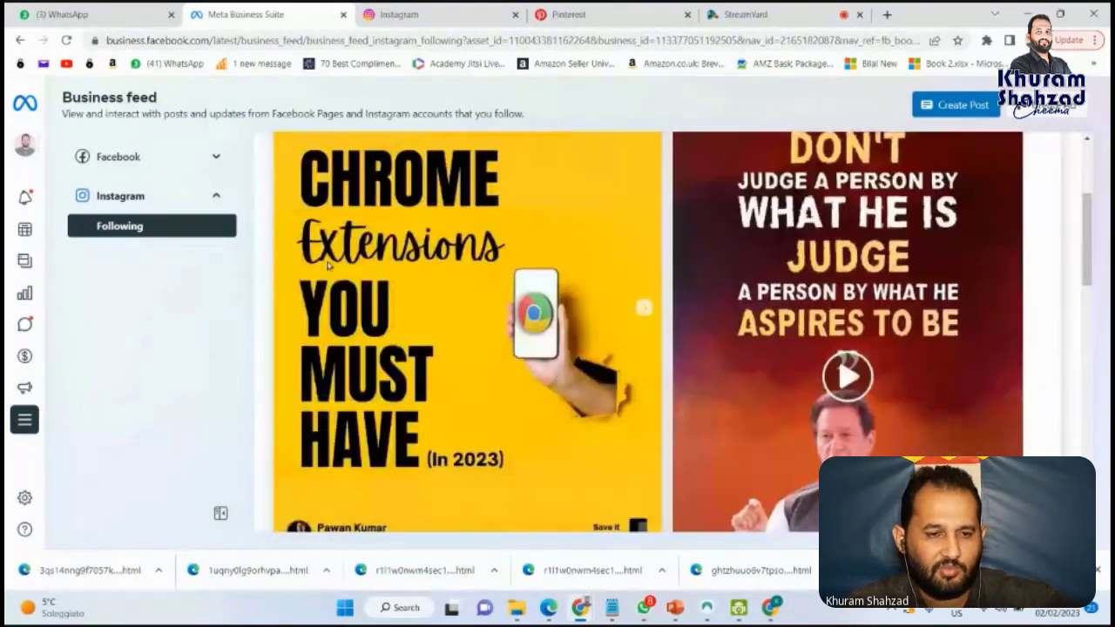
pyautogui.moveTo(23, 144)
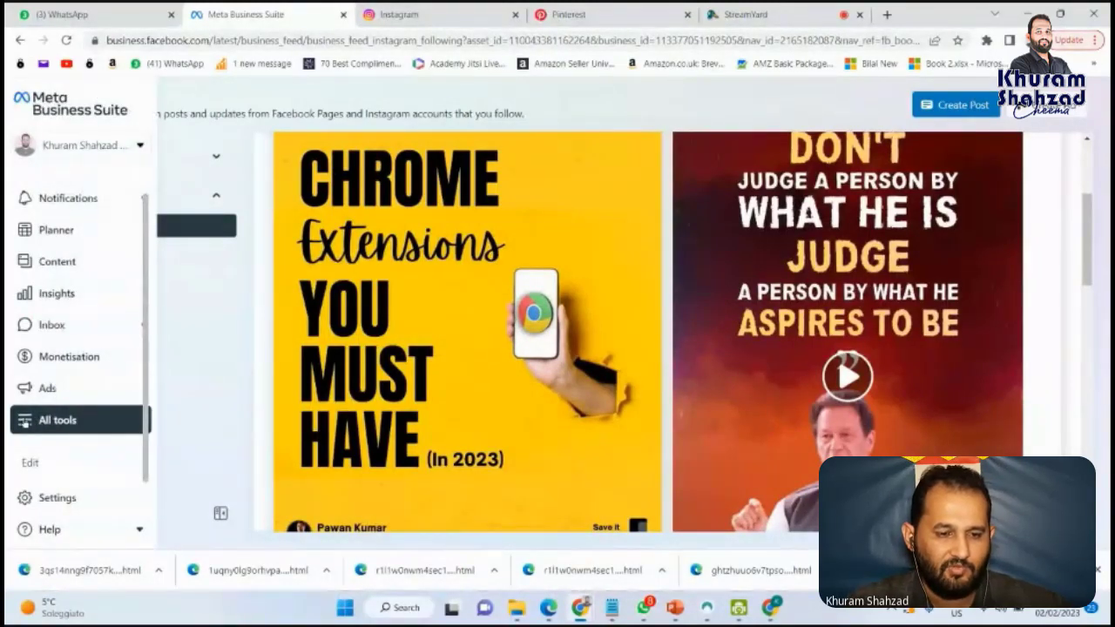
# Step: Open Content's Posts and reels and expand the Collections and Creative assets sidebar sections
pyautogui.click(25, 422)
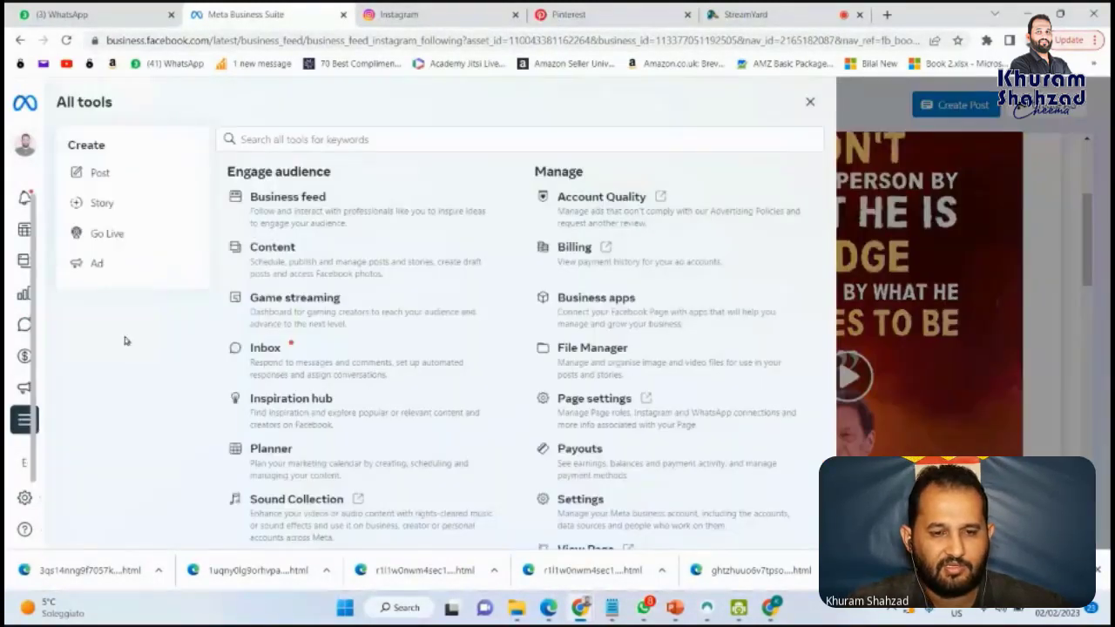
pyautogui.click(280, 255)
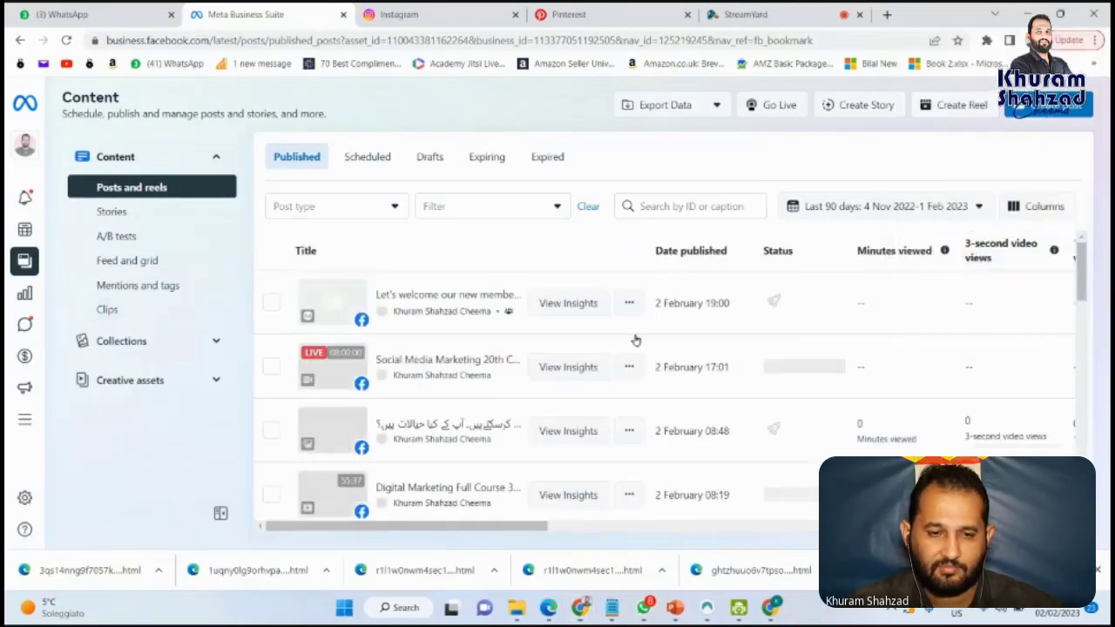
pyautogui.click(216, 342)
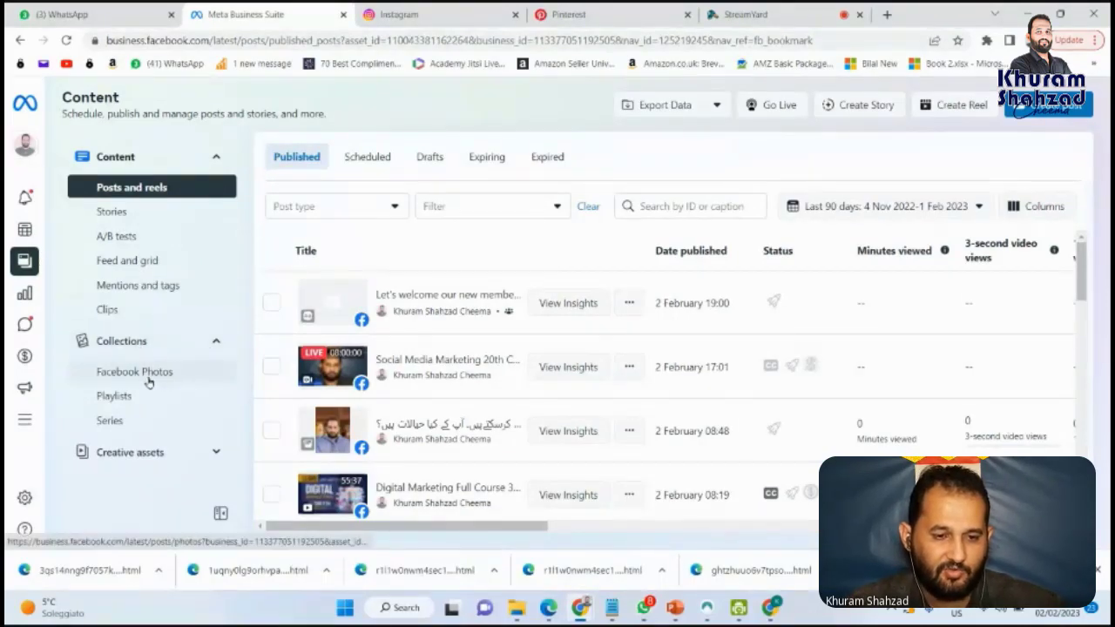
pyautogui.click(216, 456)
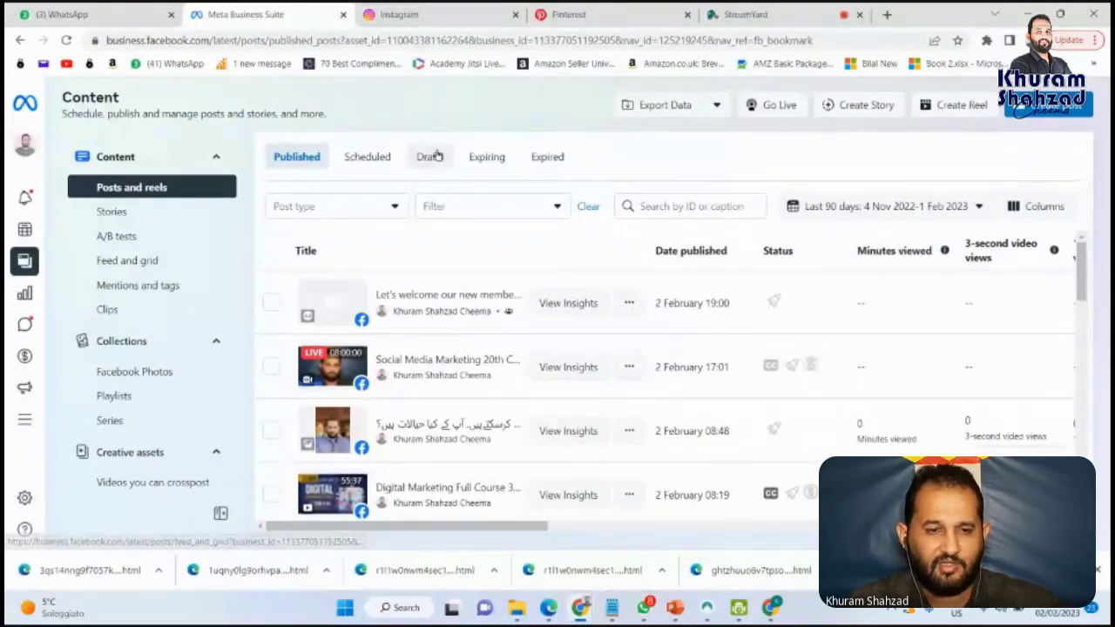
# Step: Scroll the posts table to review minutes viewed, impressions, reach and comments
pyautogui.scroll(-2, 692, 339)
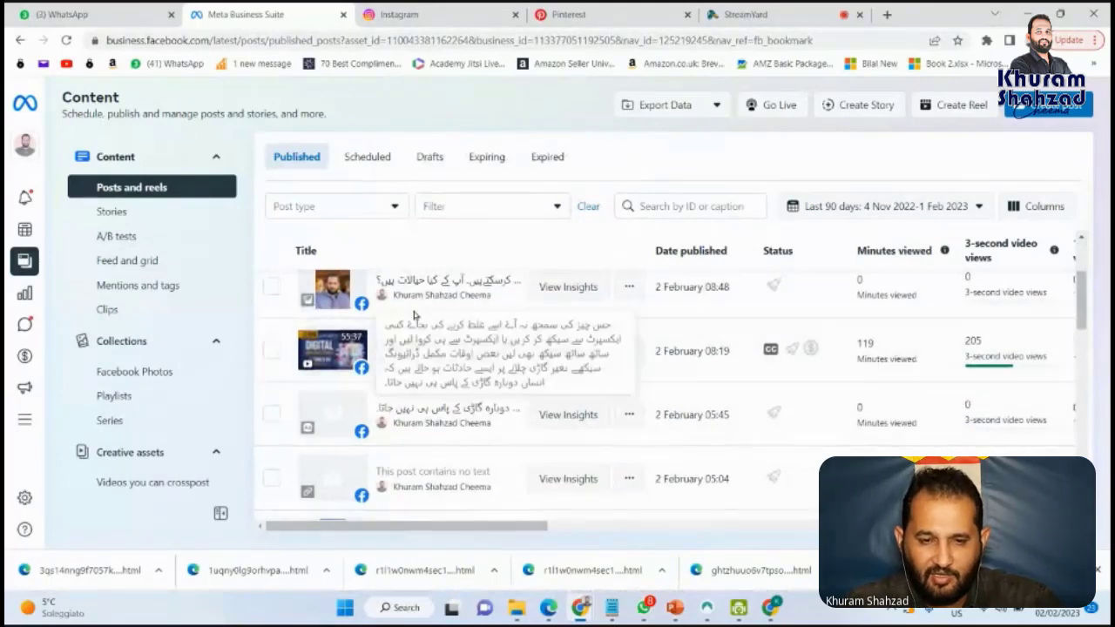
pyautogui.scroll(2, 422, 329)
pyautogui.moveTo(460, 528); pyautogui.dragTo(570, 527)
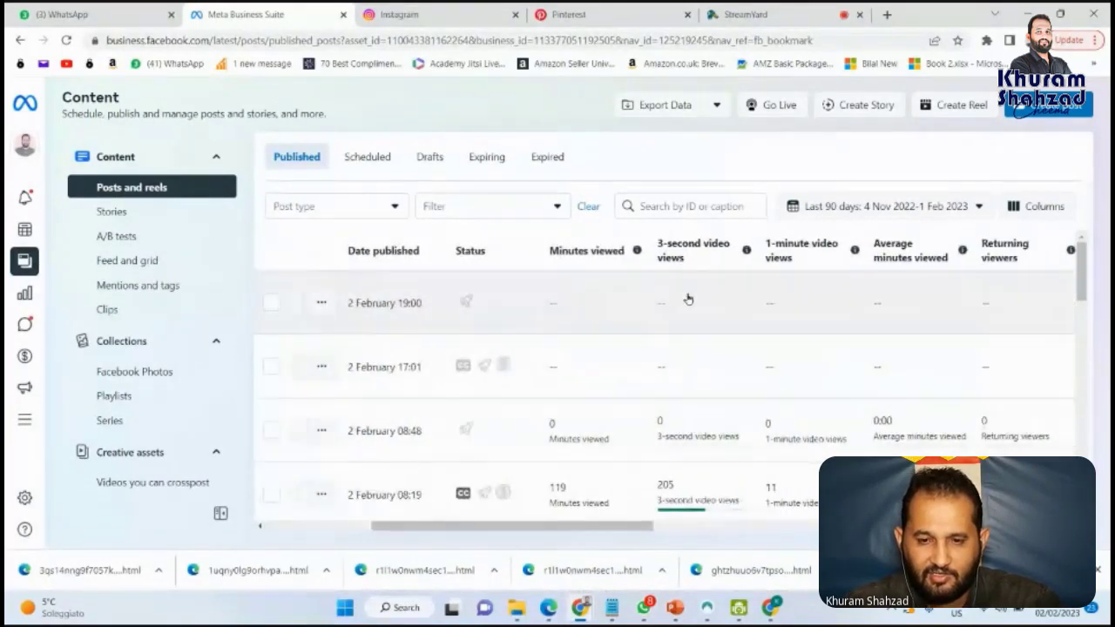
pyautogui.scroll(-1, 699, 398)
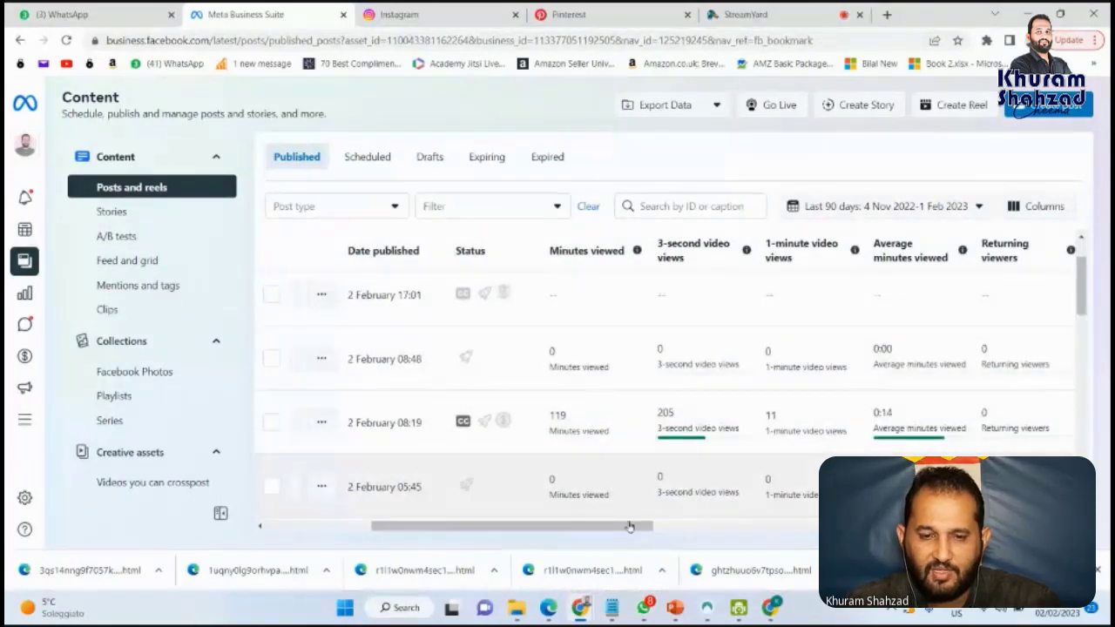
pyautogui.moveTo(617, 527); pyautogui.dragTo(507, 525)
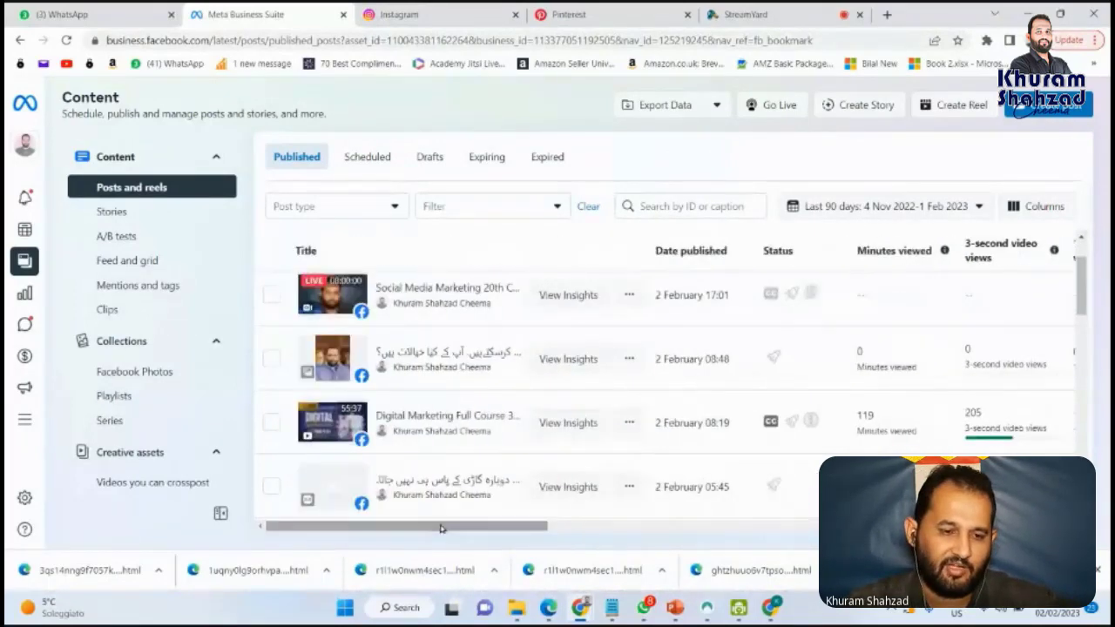
# Step: Open the A/B tests page, then return to the All tools panel
pyautogui.click(125, 235)
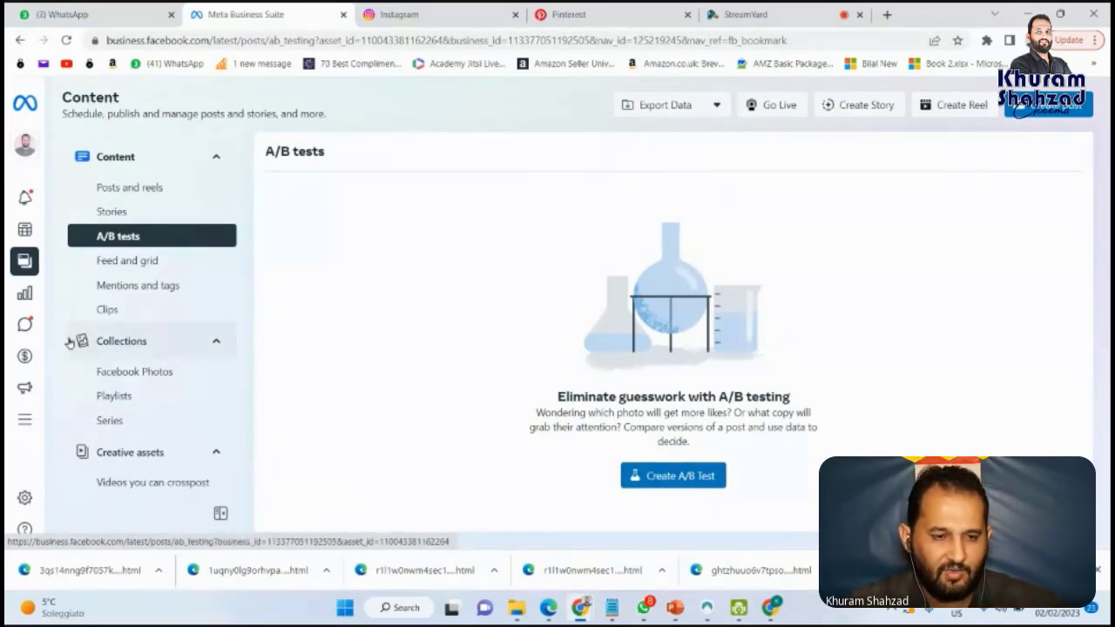
pyautogui.moveTo(52, 384)
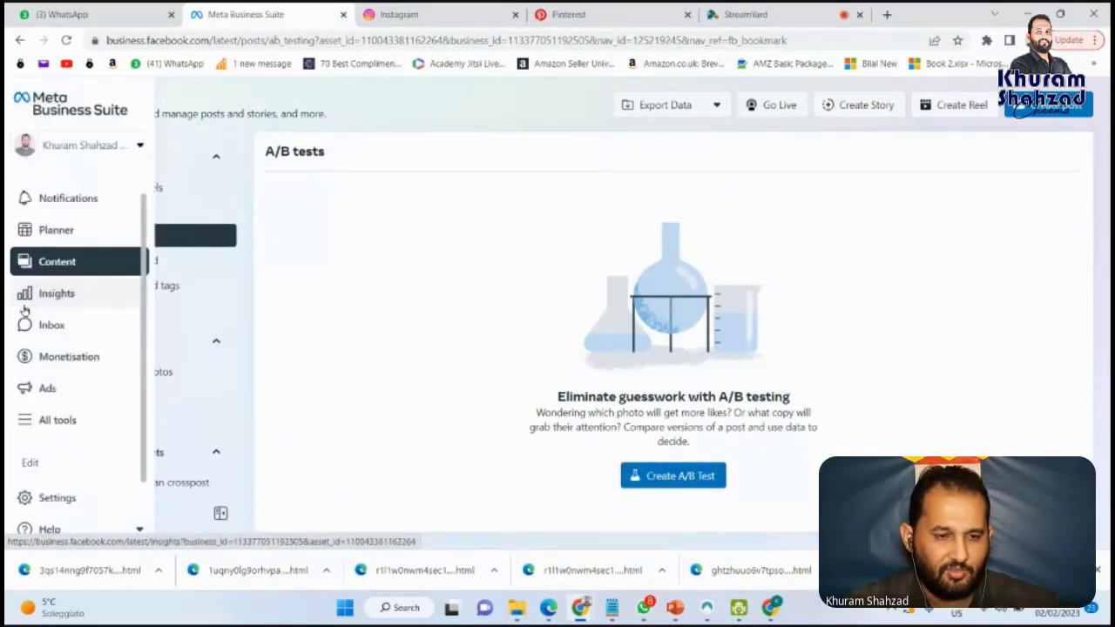
pyautogui.click(57, 421)
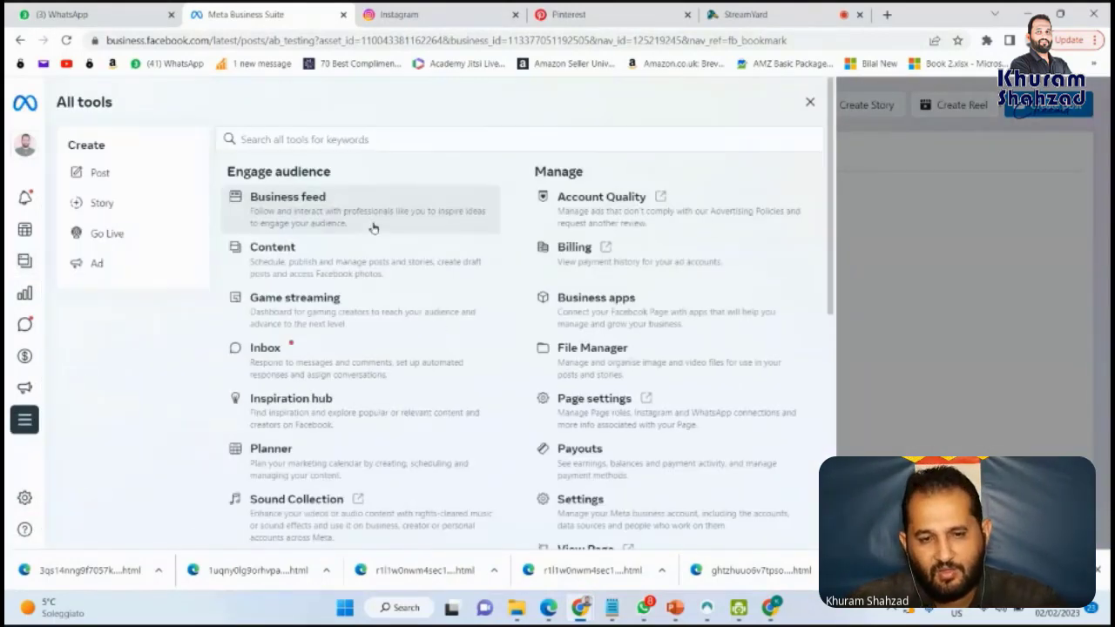
# Step: Tour Game streaming's dashboard, Resource hub, Chat tools and Moderation pages, ending on the Clips list
pyautogui.click(305, 312)
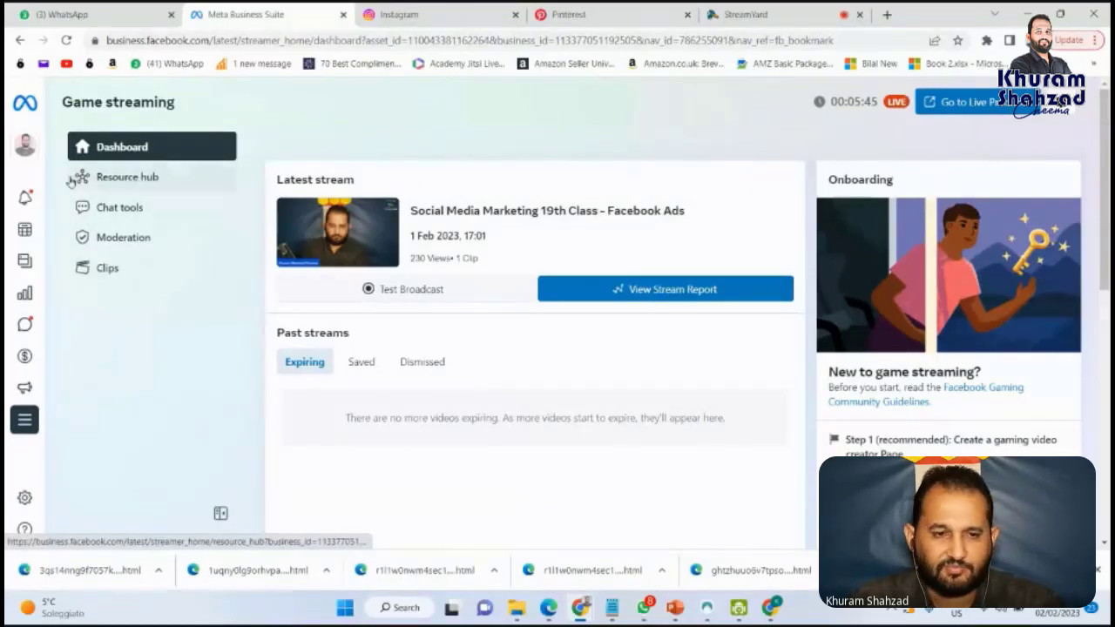
pyautogui.click(122, 172)
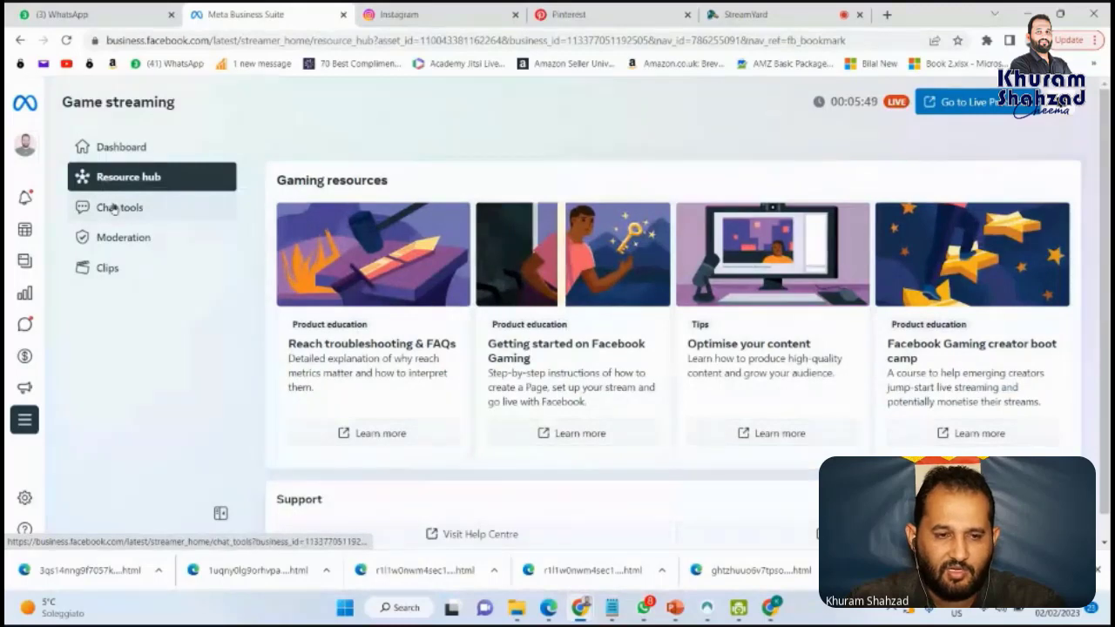
pyautogui.click(116, 209)
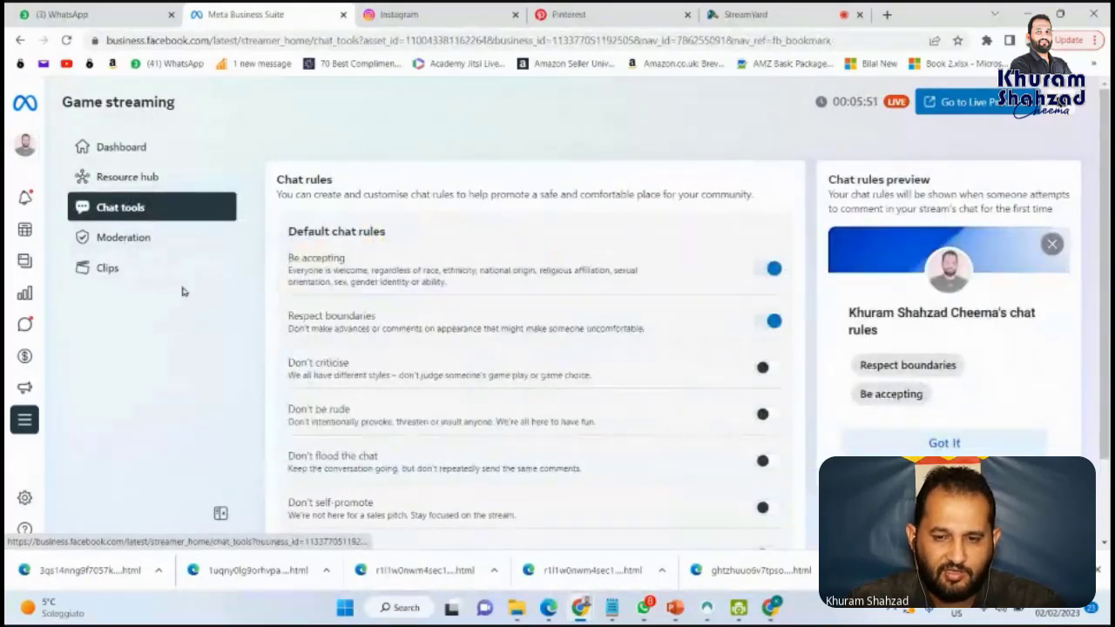
pyautogui.click(109, 241)
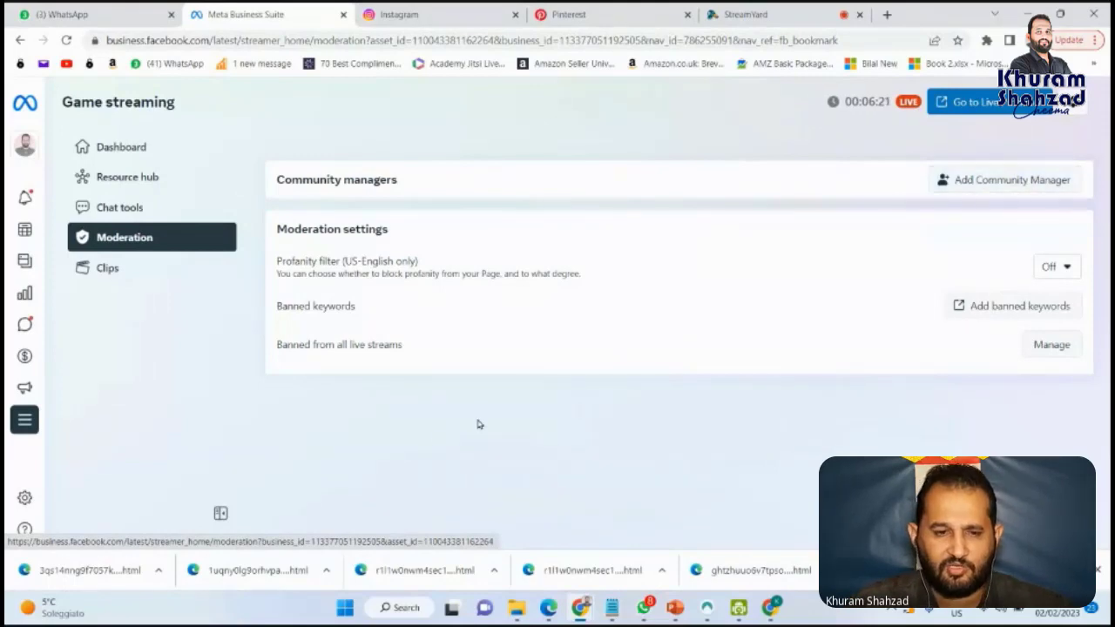
pyautogui.click(130, 271)
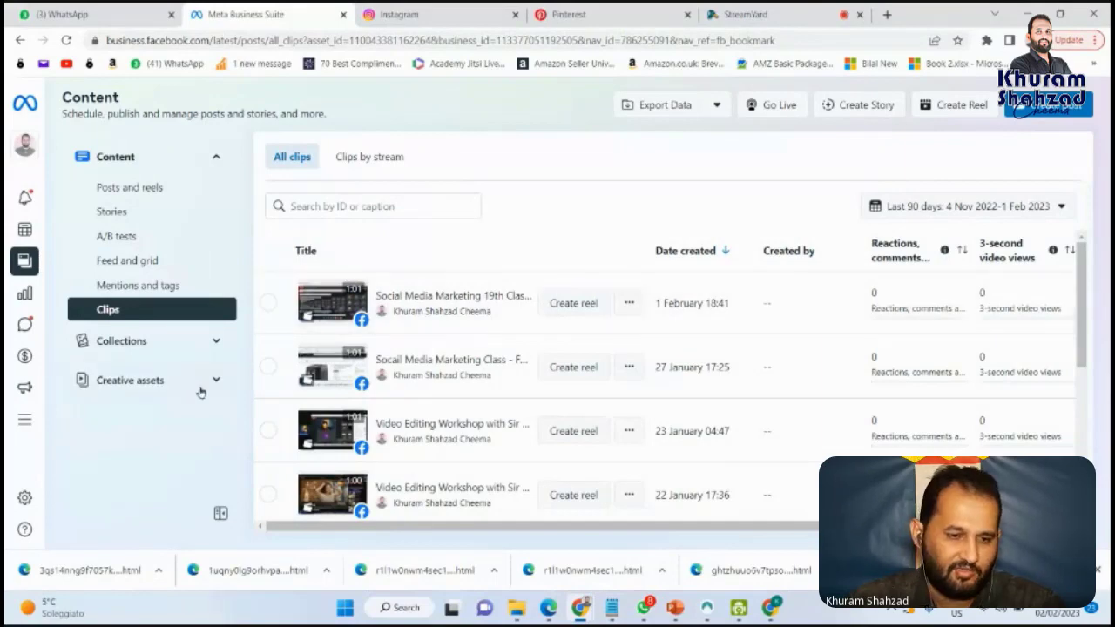
# Step: Open the Inbox from All tools, then the Inspiration hub's Popular reels and posts
pyautogui.click(27, 422)
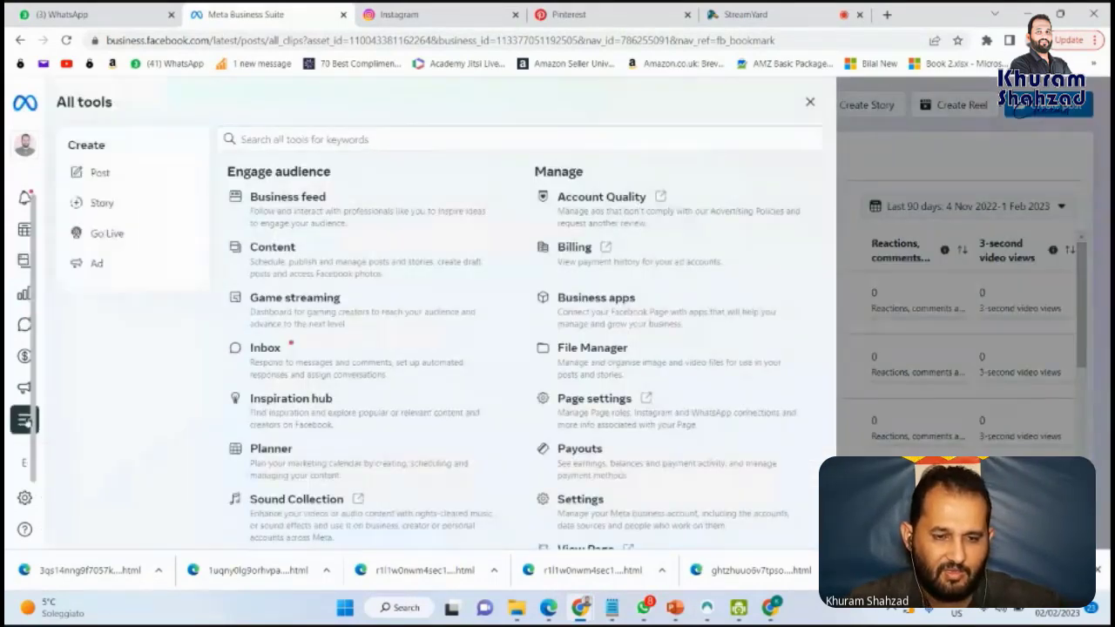
pyautogui.click(263, 362)
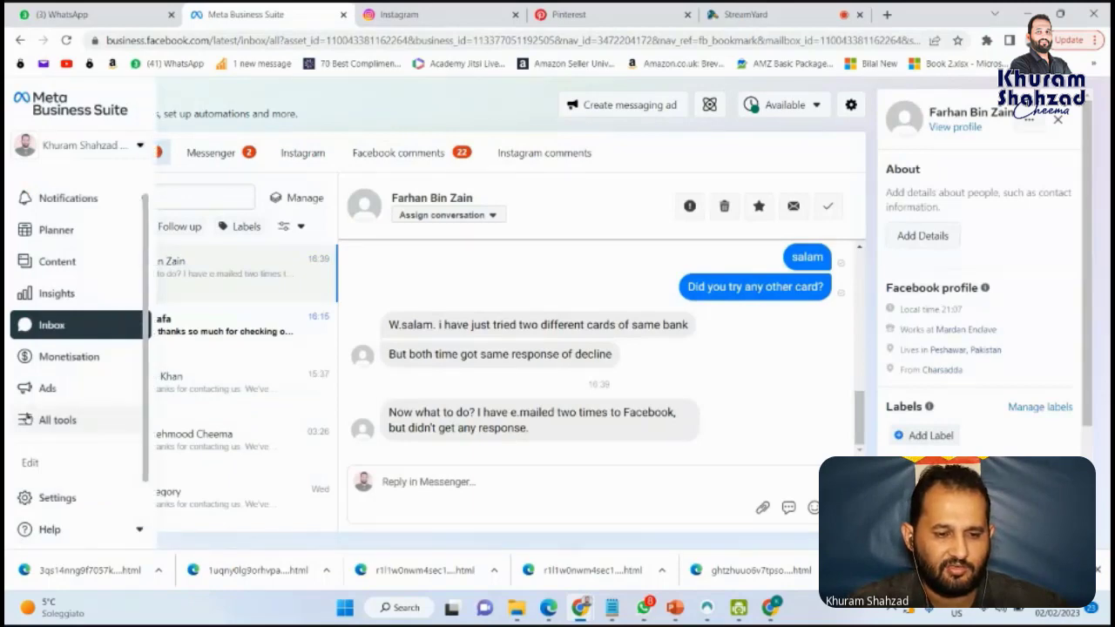
pyautogui.click(53, 419)
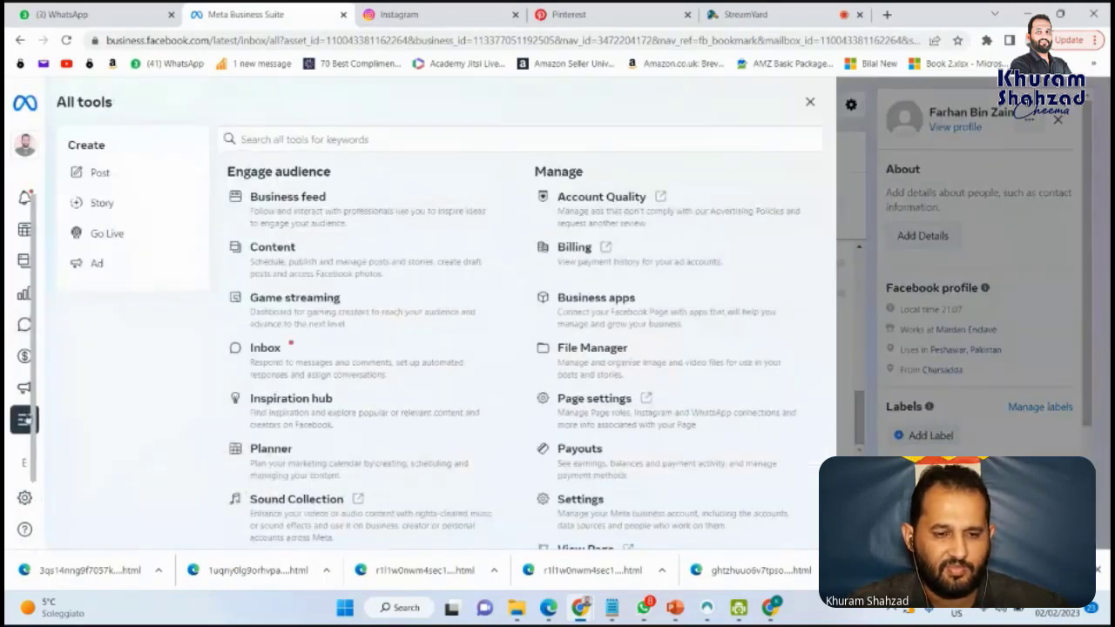
pyautogui.click(290, 412)
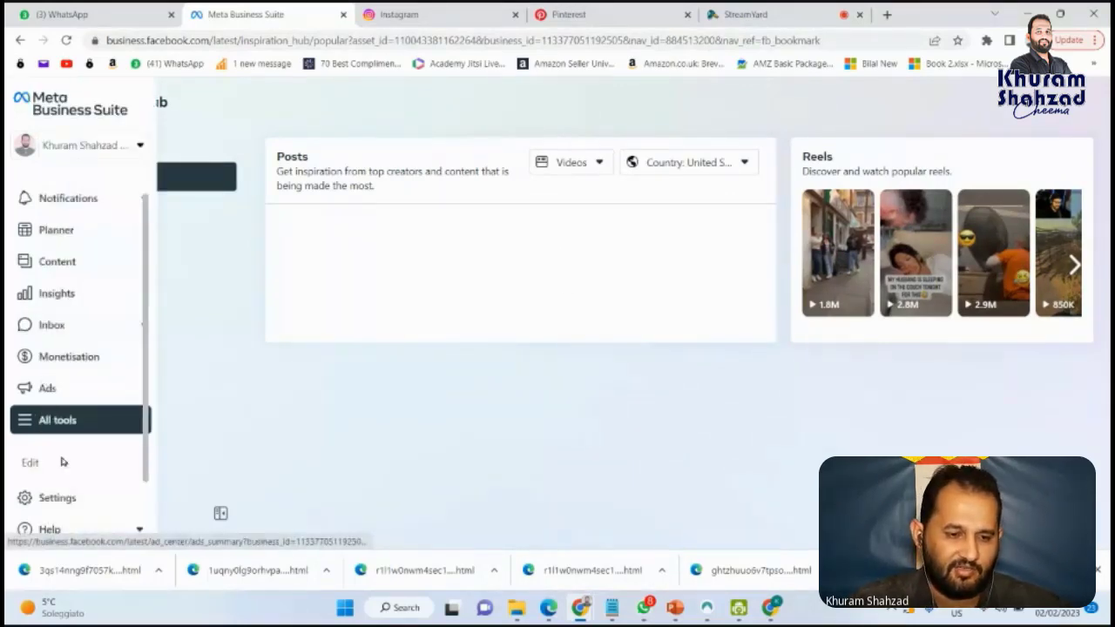
# Step: View the February 2023 Planner calendar, then reopen All tools scrolled to the Advertise section
pyautogui.click(33, 426)
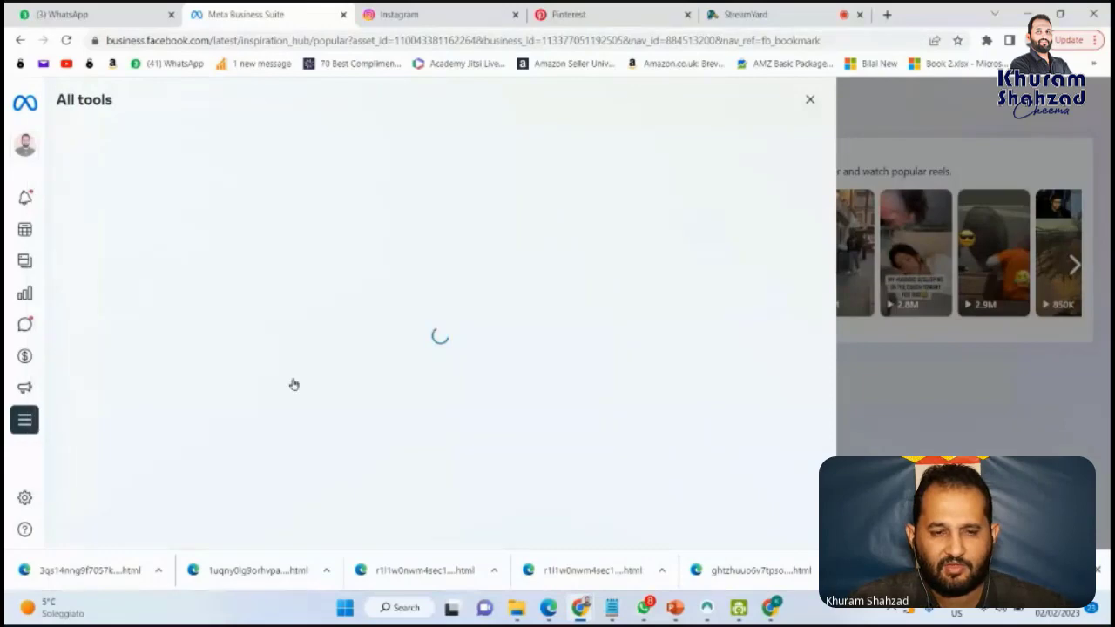
pyautogui.scroll(-1, 344, 442)
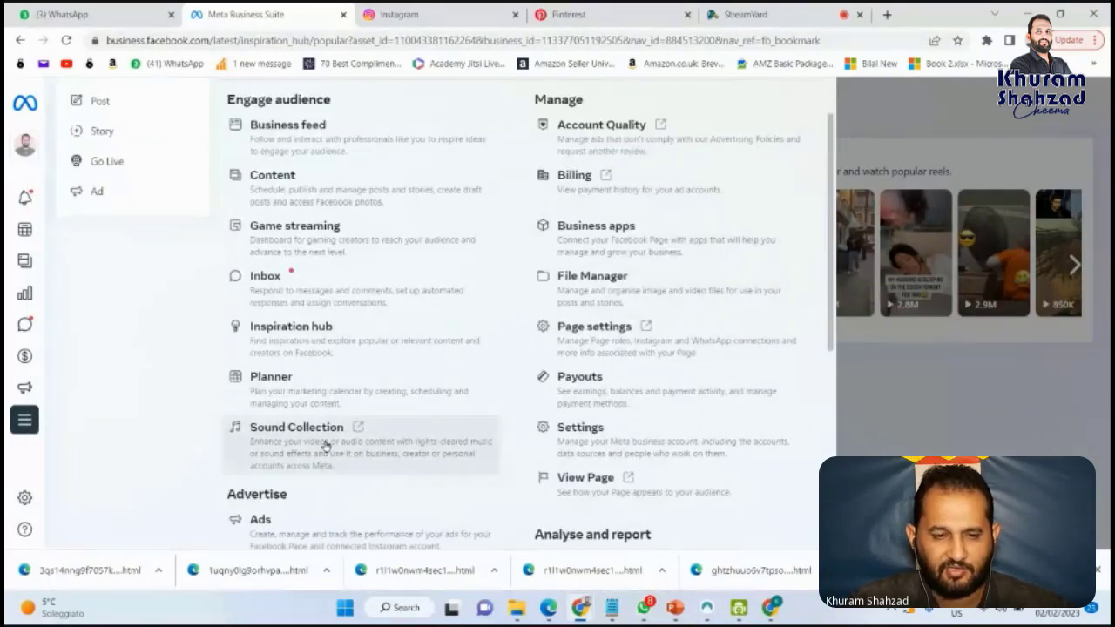
pyautogui.click(271, 386)
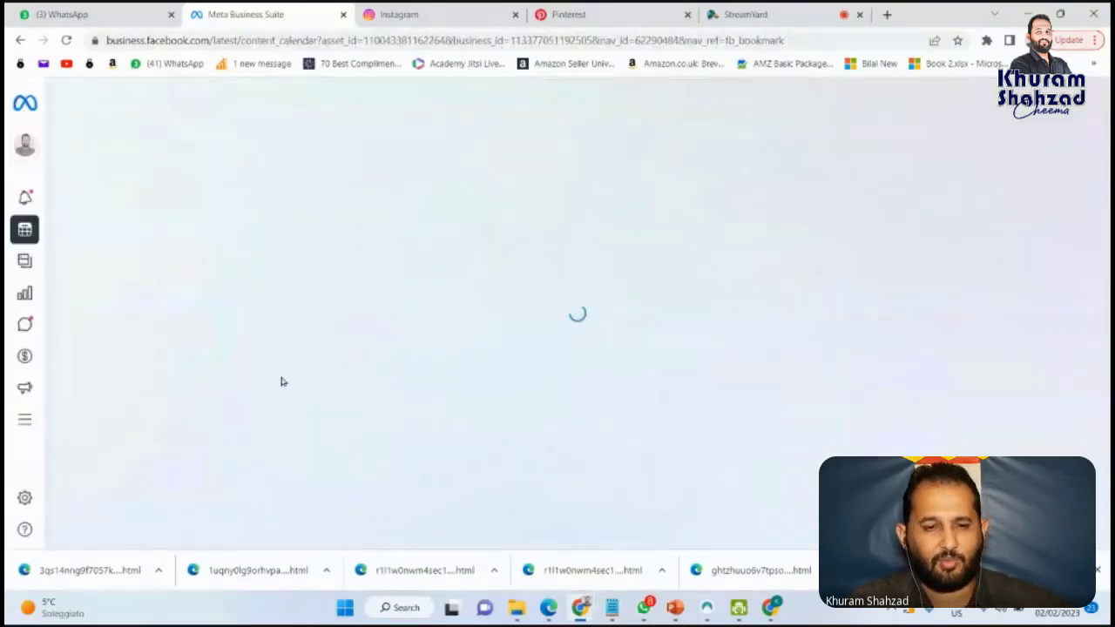
pyautogui.moveTo(19, 422)
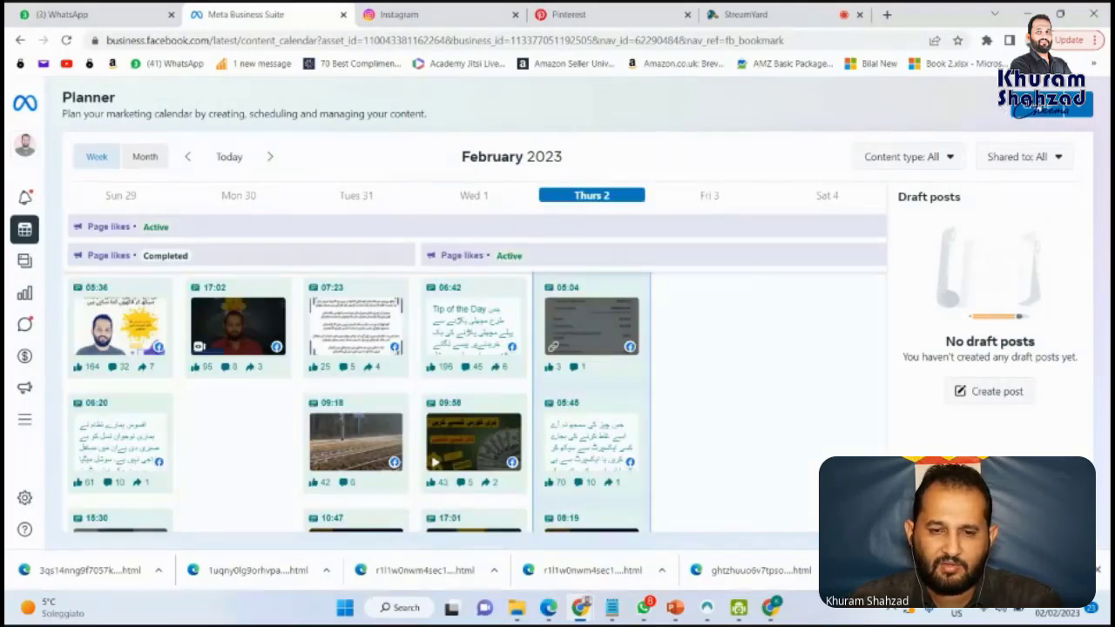
pyautogui.scroll(-5, 697, 393)
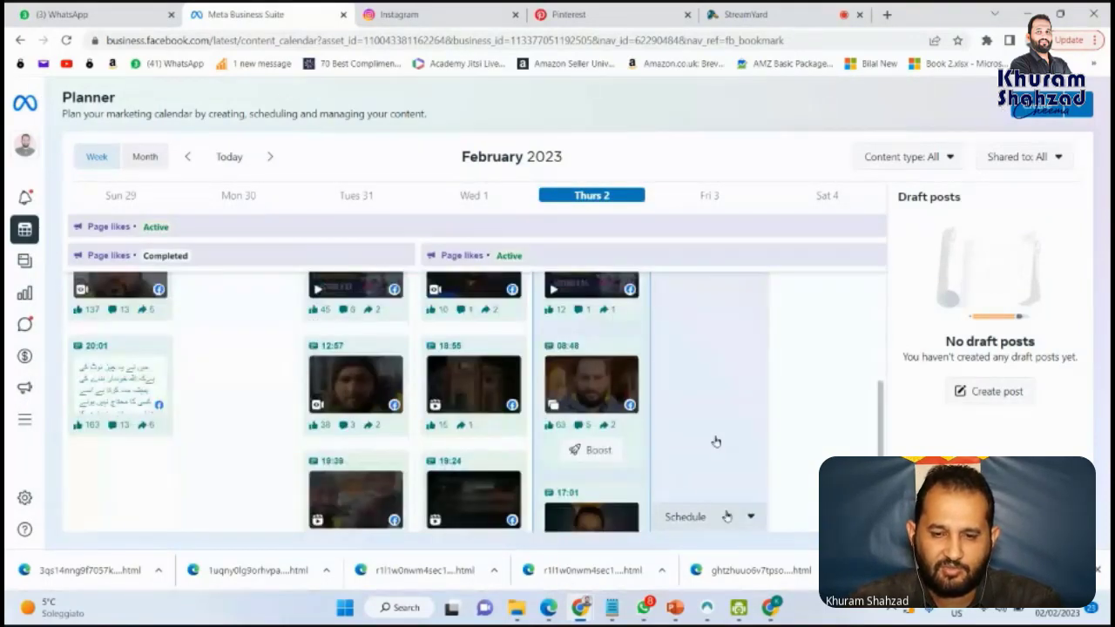
pyautogui.scroll(5, 716, 442)
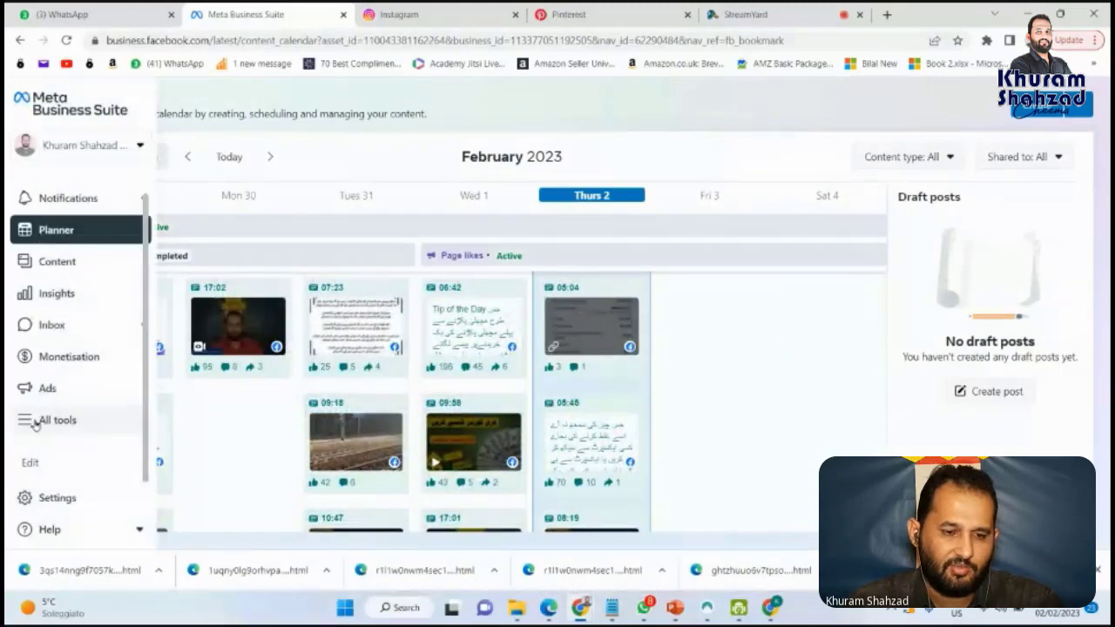
pyautogui.click(52, 420)
pyautogui.scroll(-2, 380, 453)
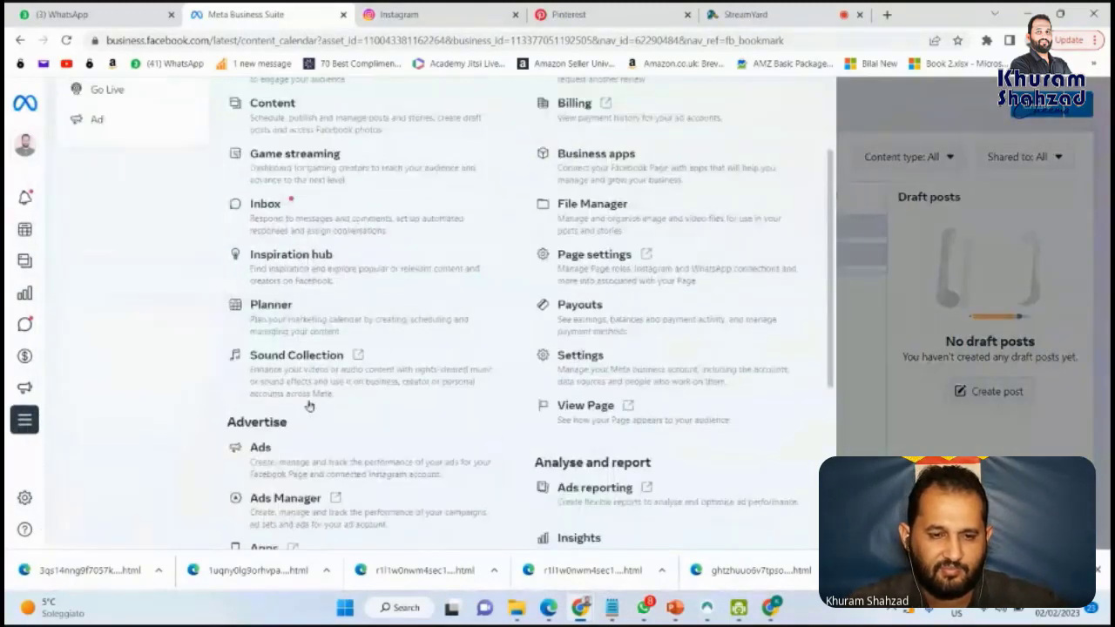
# Step: Open Sound Collection, switch from sound effects to music Tracks, then close its tab
pyautogui.click(271, 372)
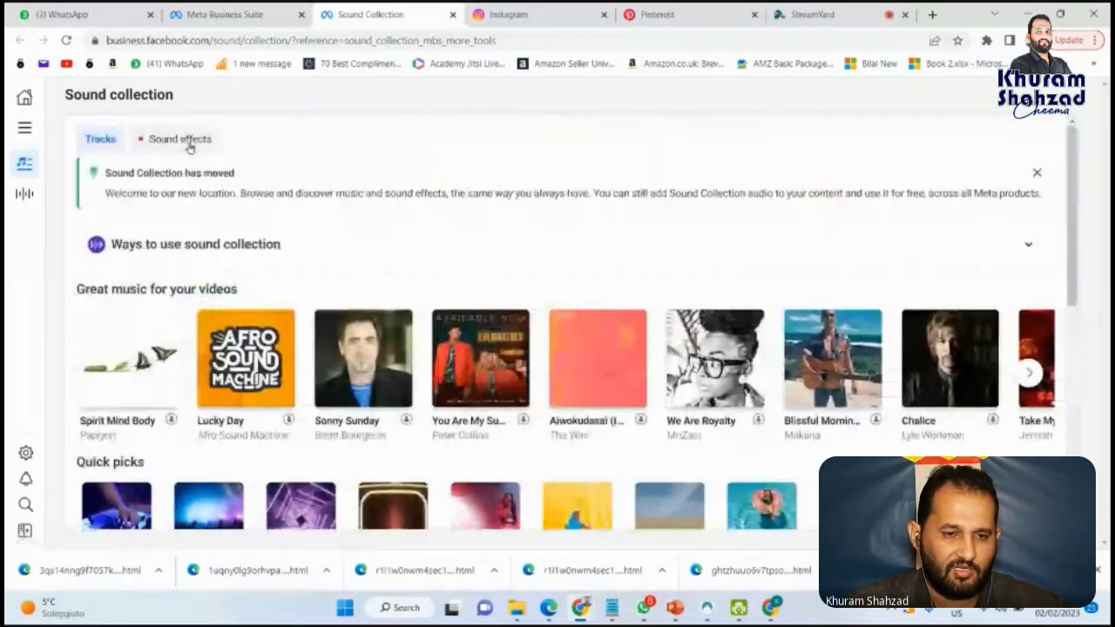
pyautogui.scroll(-1, 304, 428)
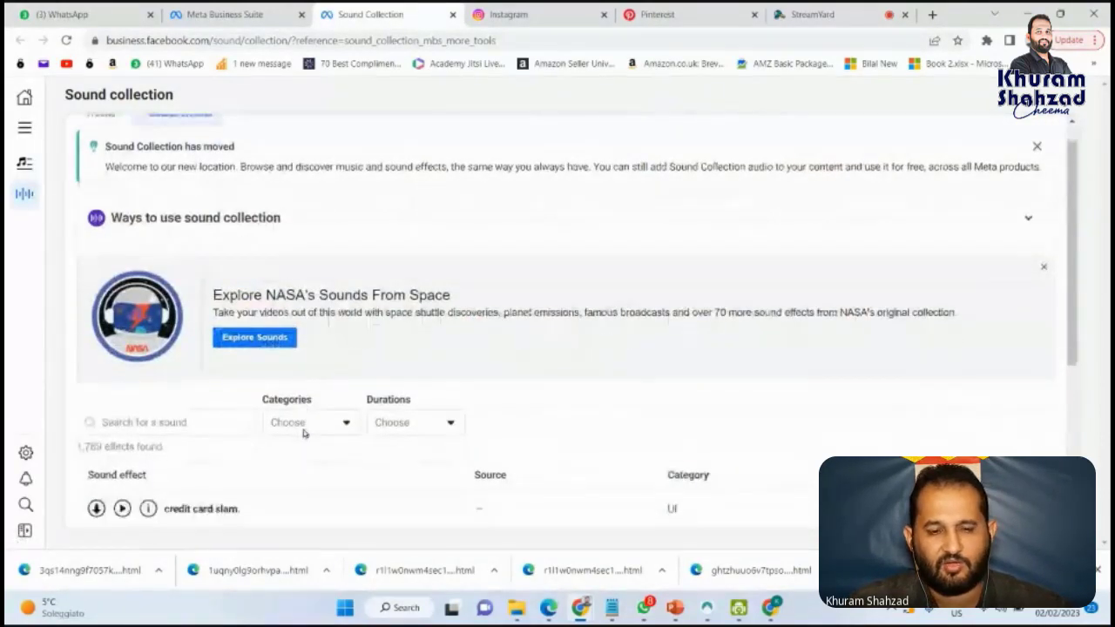
pyautogui.scroll(1, 162, 137)
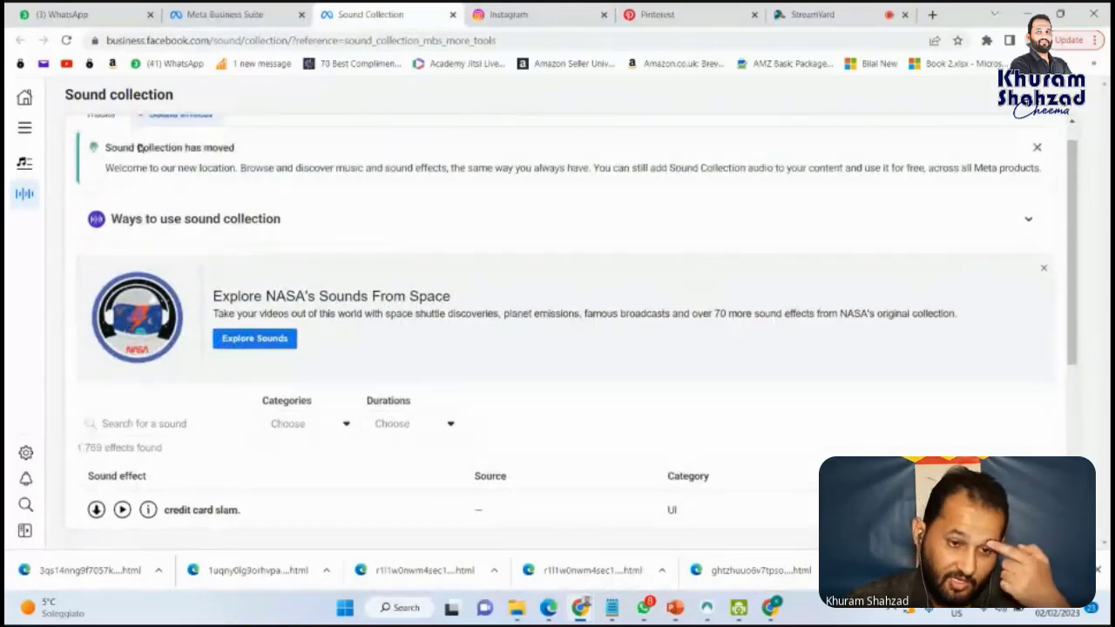
pyautogui.scroll(-2, 131, 157)
pyautogui.scroll(2, 111, 171)
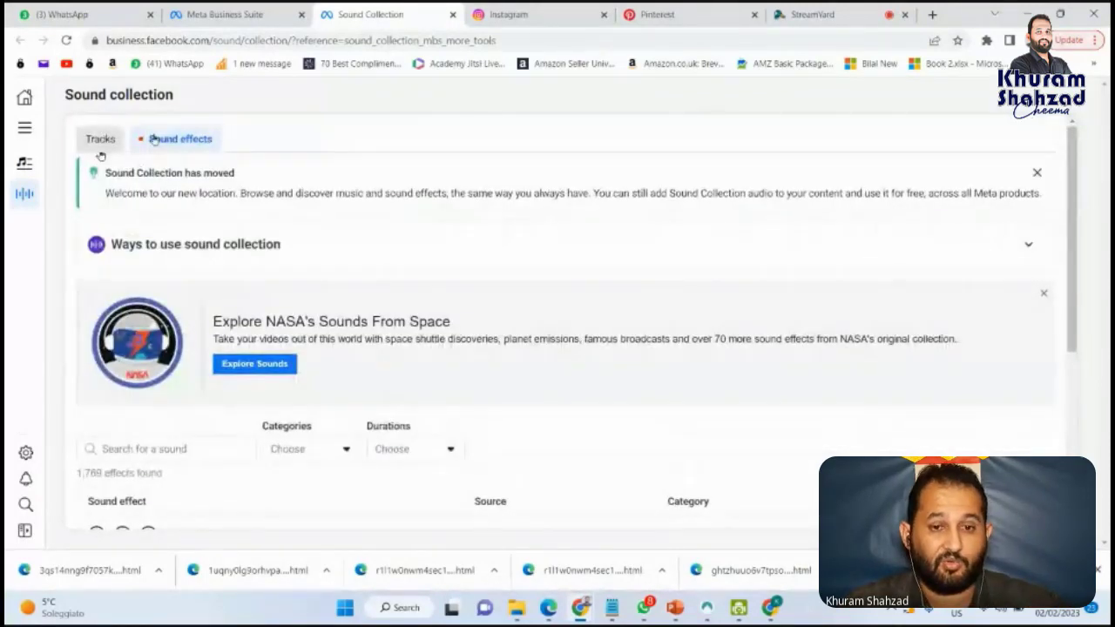
pyautogui.click(101, 140)
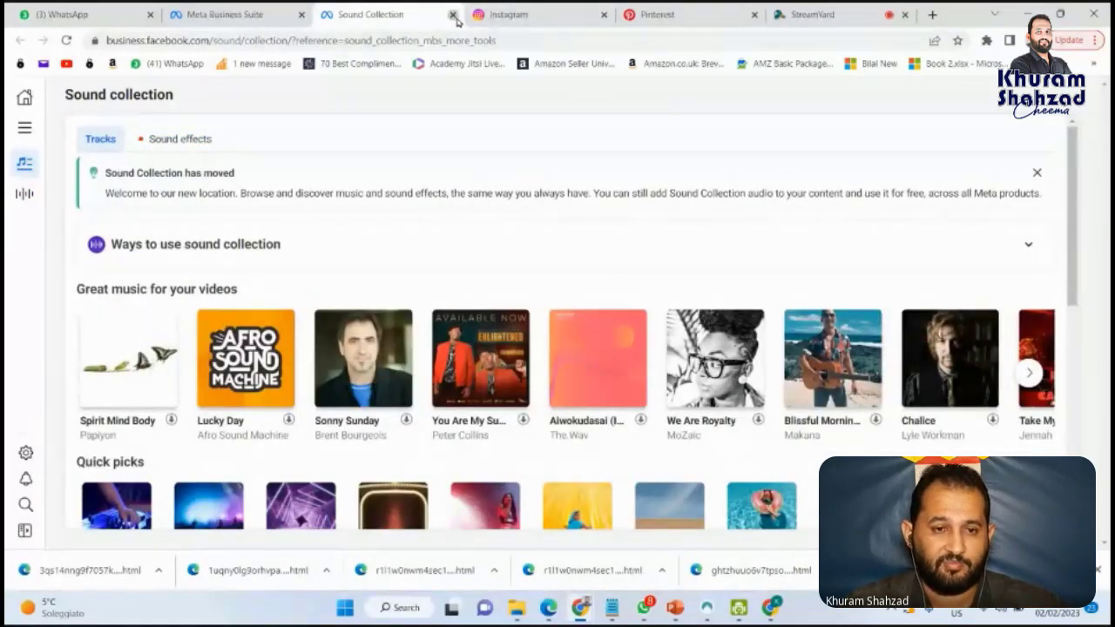
pyautogui.click(453, 15)
# Step: Open Ads under Advertise and then the All ads list in the sidebar
pyautogui.scroll(-2, 271, 434)
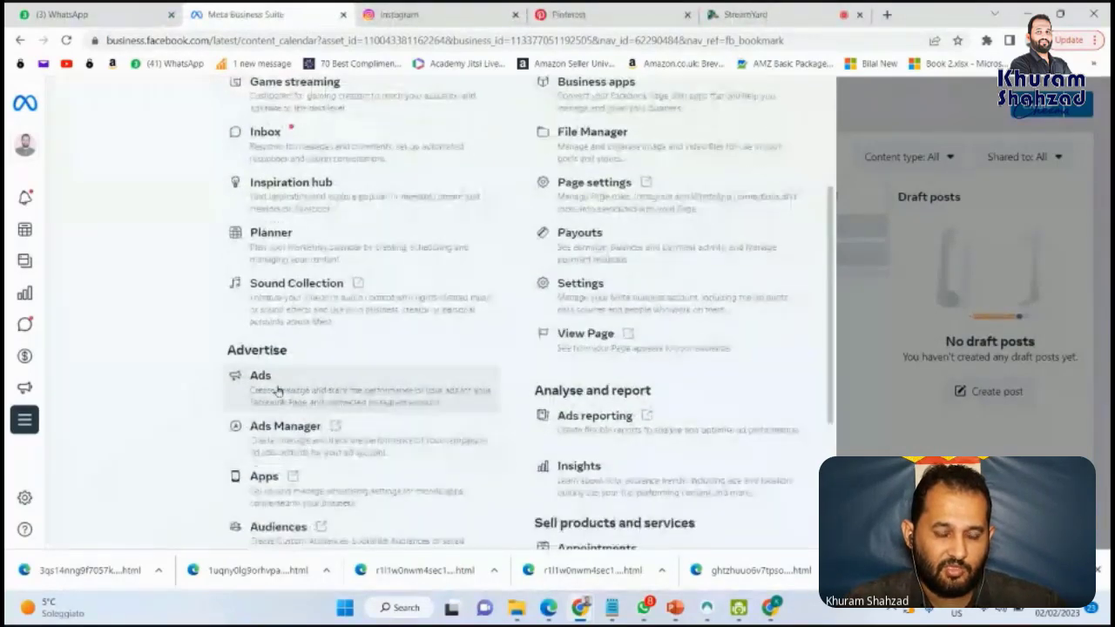
pyautogui.scroll(-3, 291, 377)
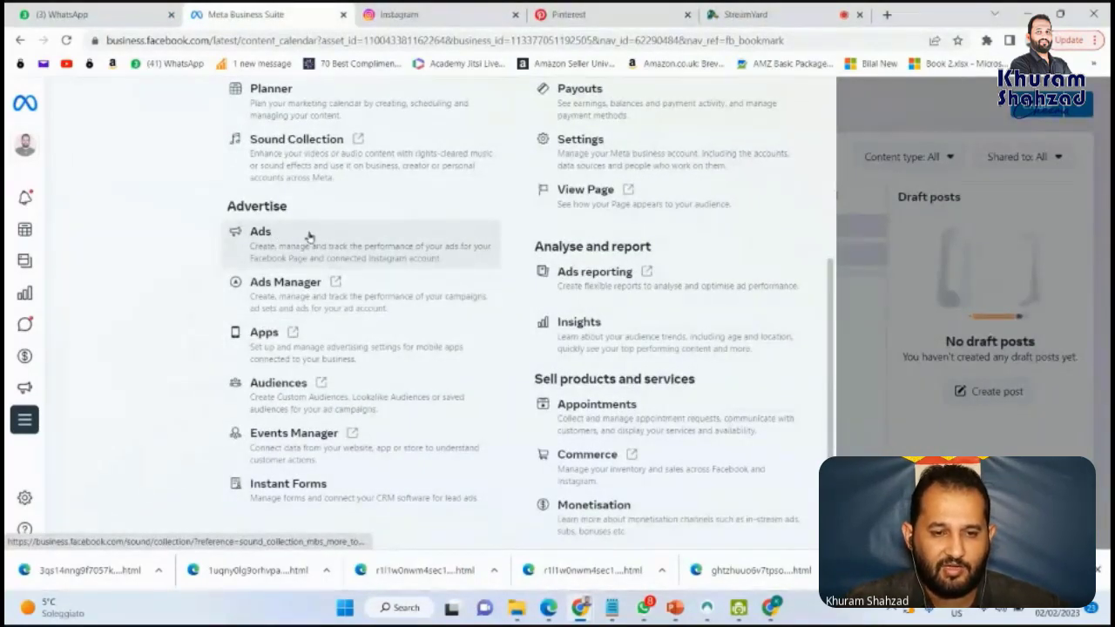
pyautogui.click(294, 240)
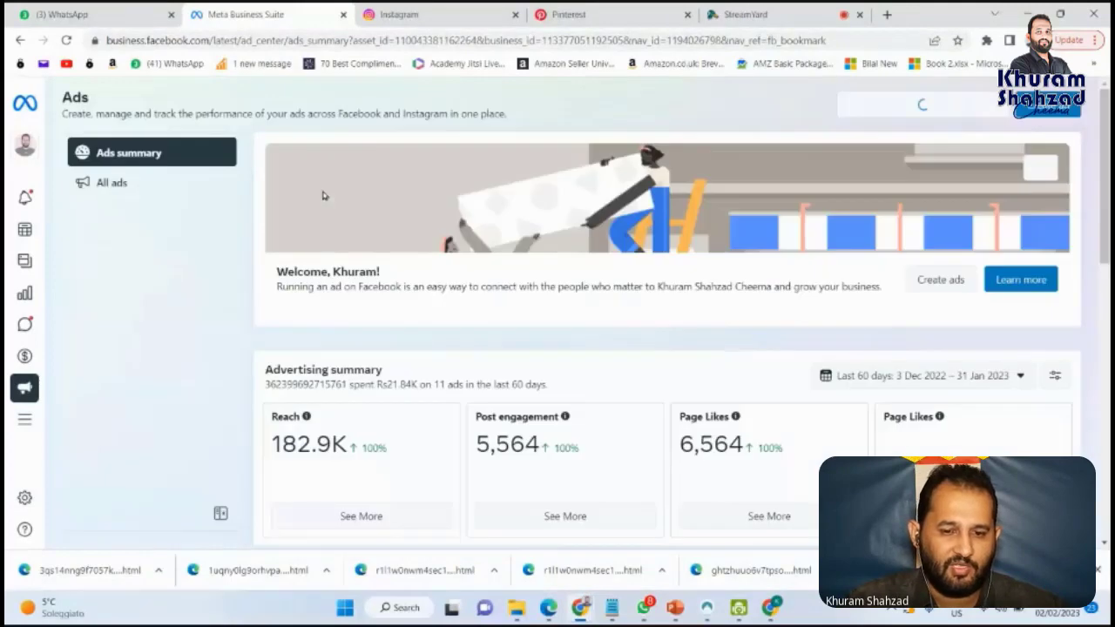
pyautogui.scroll(-1, 278, 281)
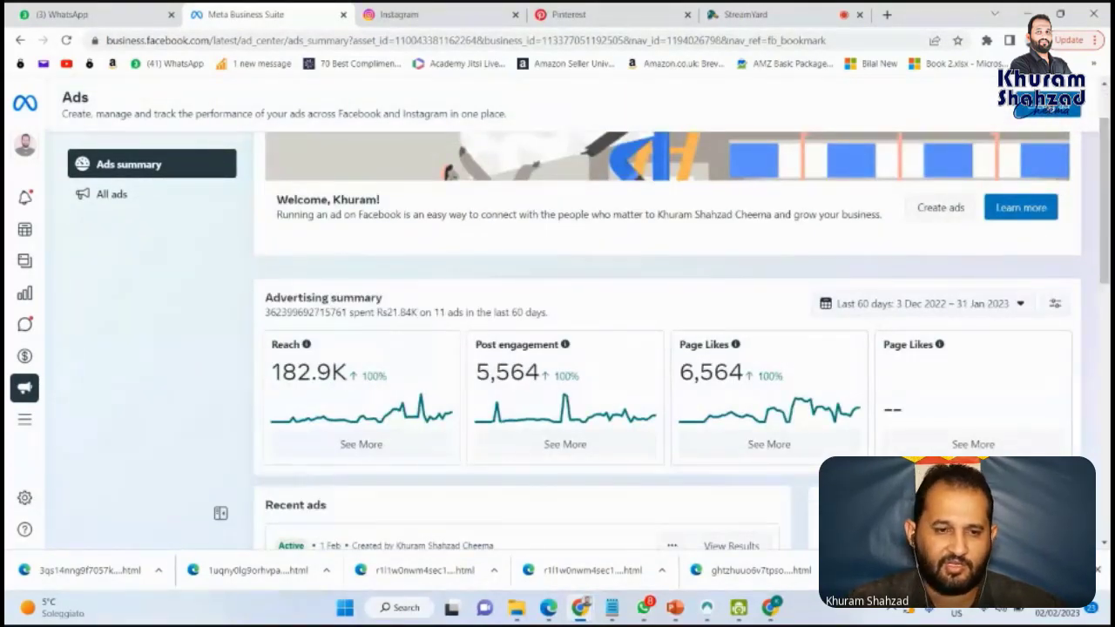
pyautogui.click(116, 194)
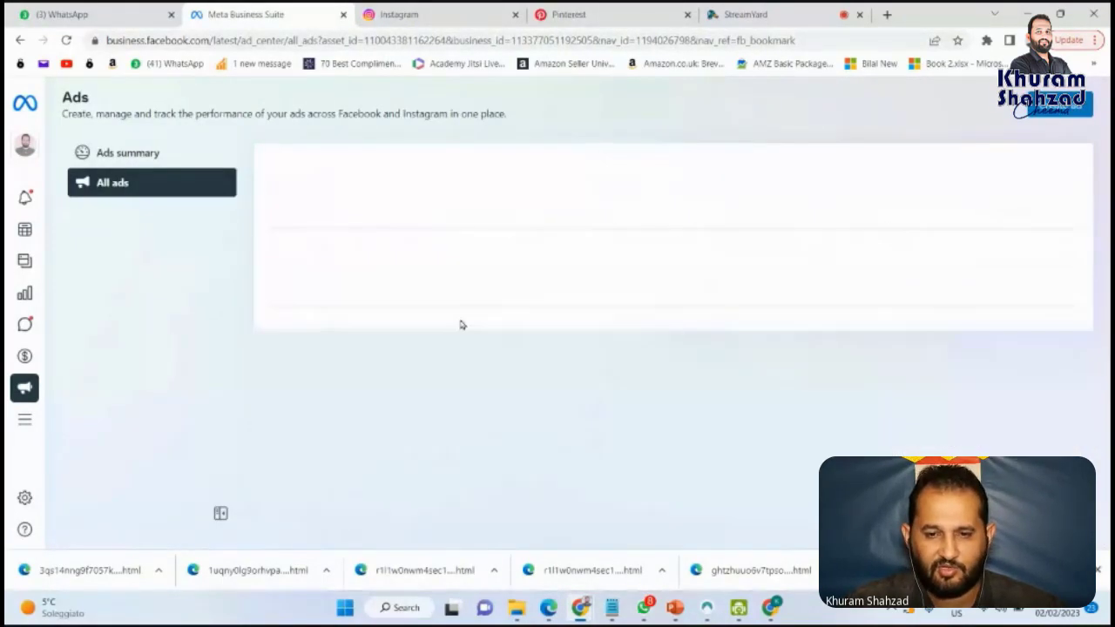
# Step: Open the results of the top Page promotion ad, the active 1 Feb one with 4,822 reach
pyautogui.scroll(-5, 483, 463)
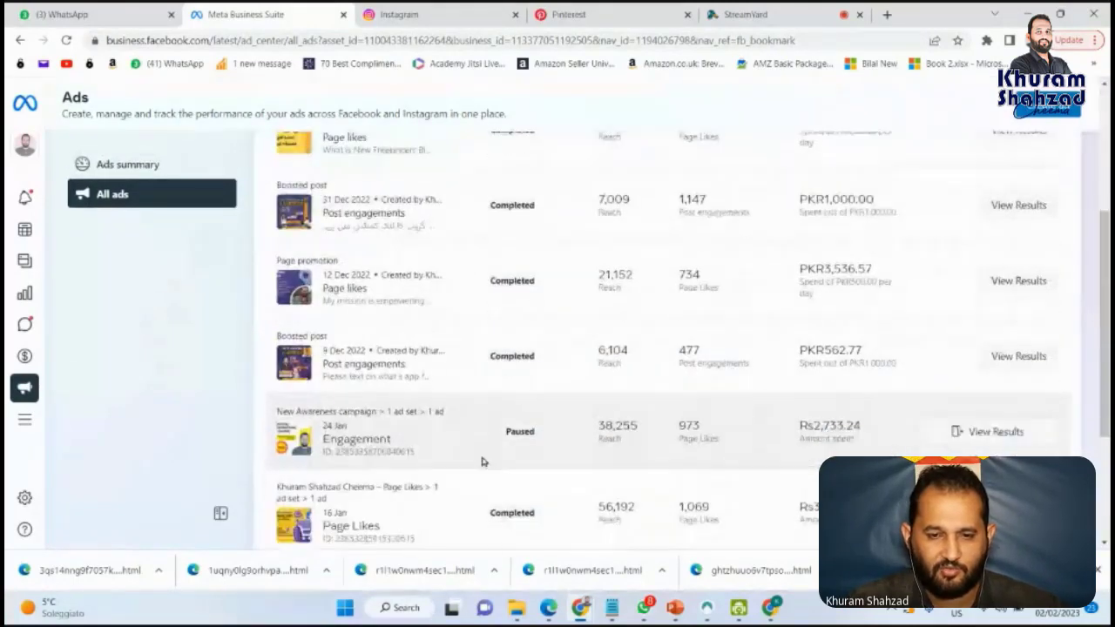
pyautogui.scroll(3, 462, 366)
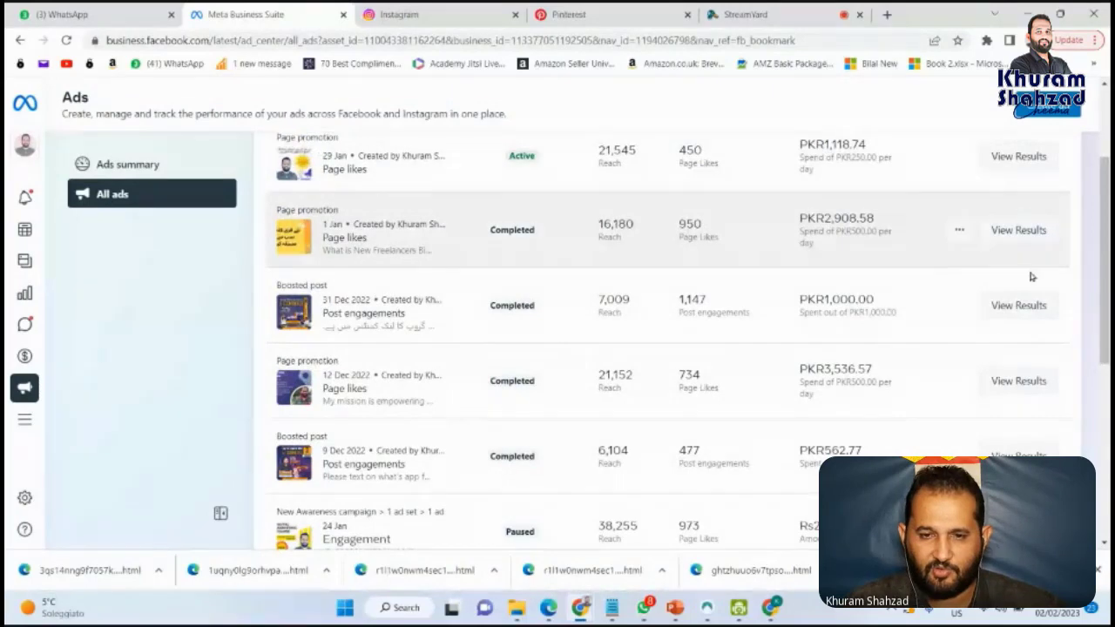
pyautogui.scroll(3, 1034, 351)
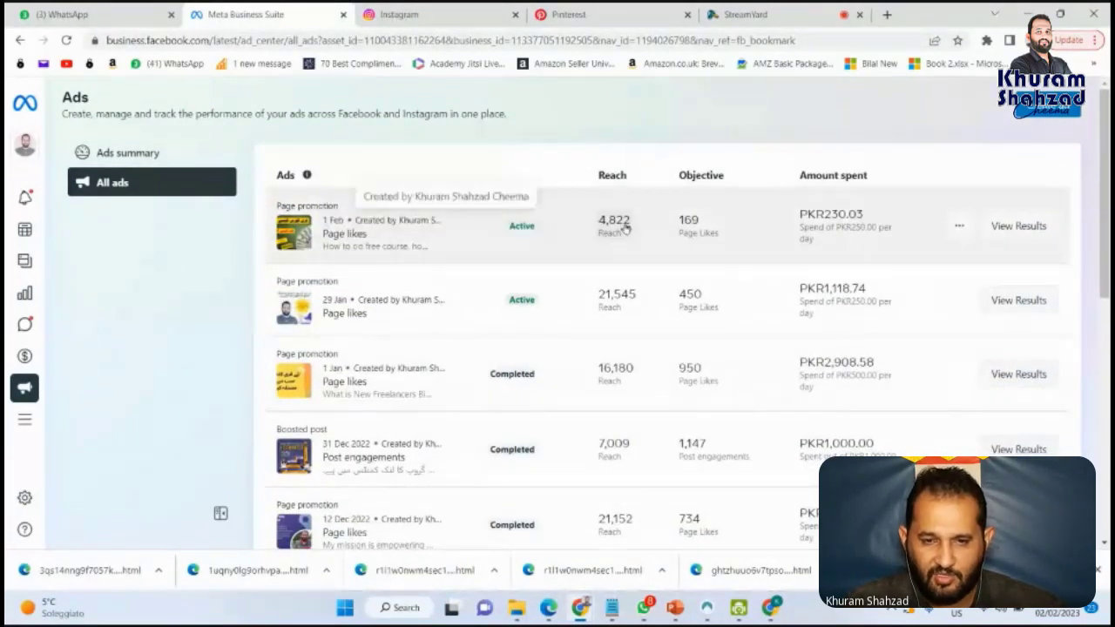
pyautogui.click(1036, 227)
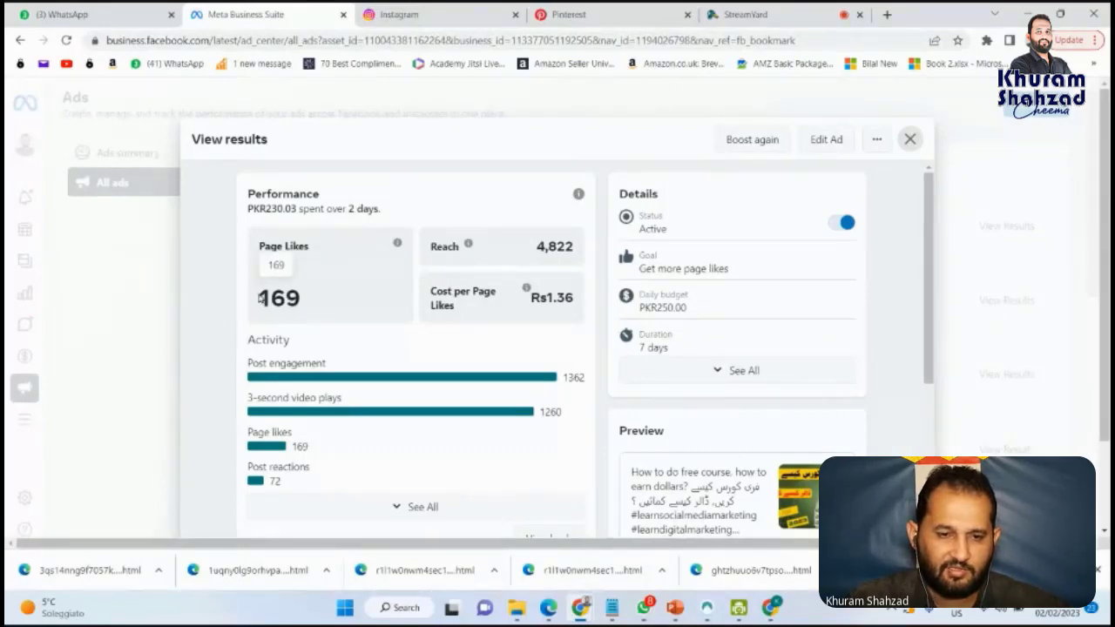
# Step: Highlight the 169 Page likes, the 4,822 reach and the cost per Page like figures
pyautogui.moveTo(311, 302); pyautogui.dragTo(256, 302)
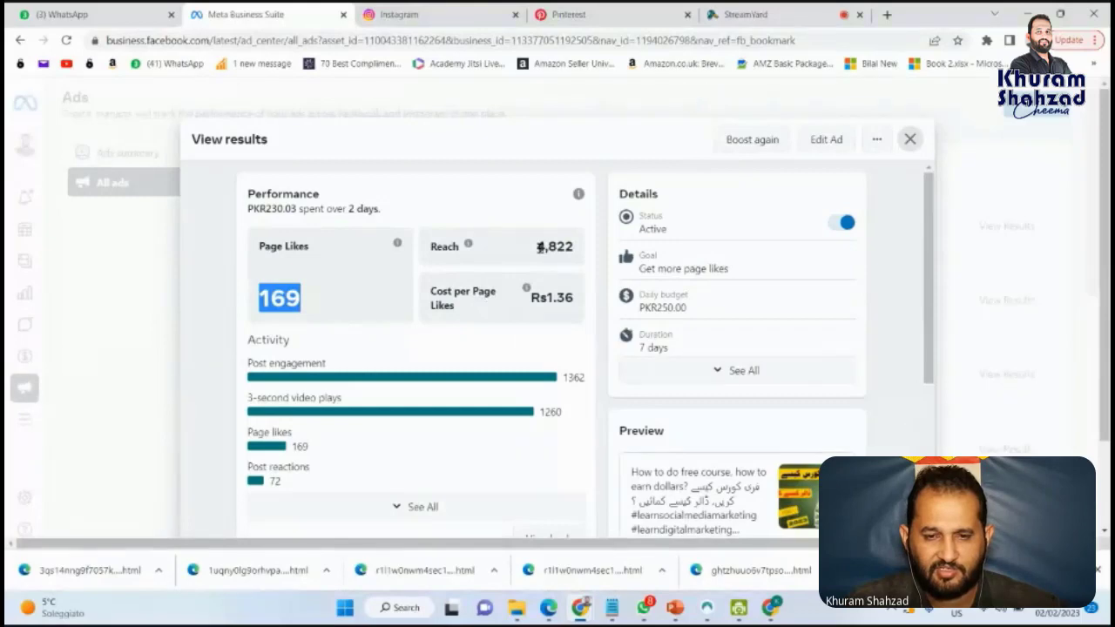
pyautogui.moveTo(540, 247); pyautogui.dragTo(570, 247)
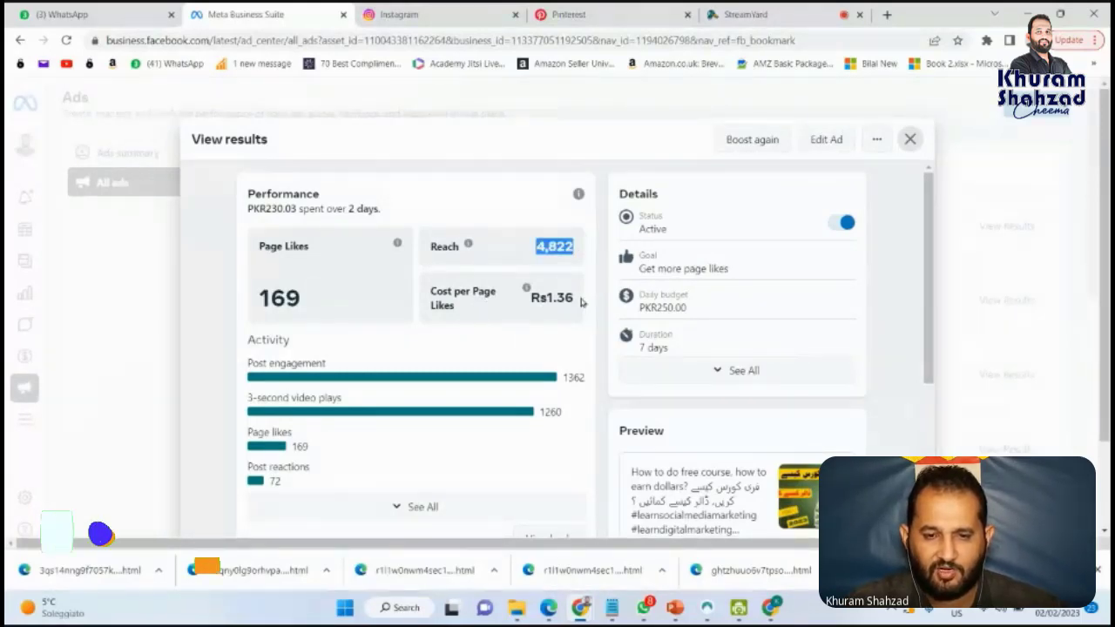
pyautogui.moveTo(582, 299); pyautogui.dragTo(537, 299)
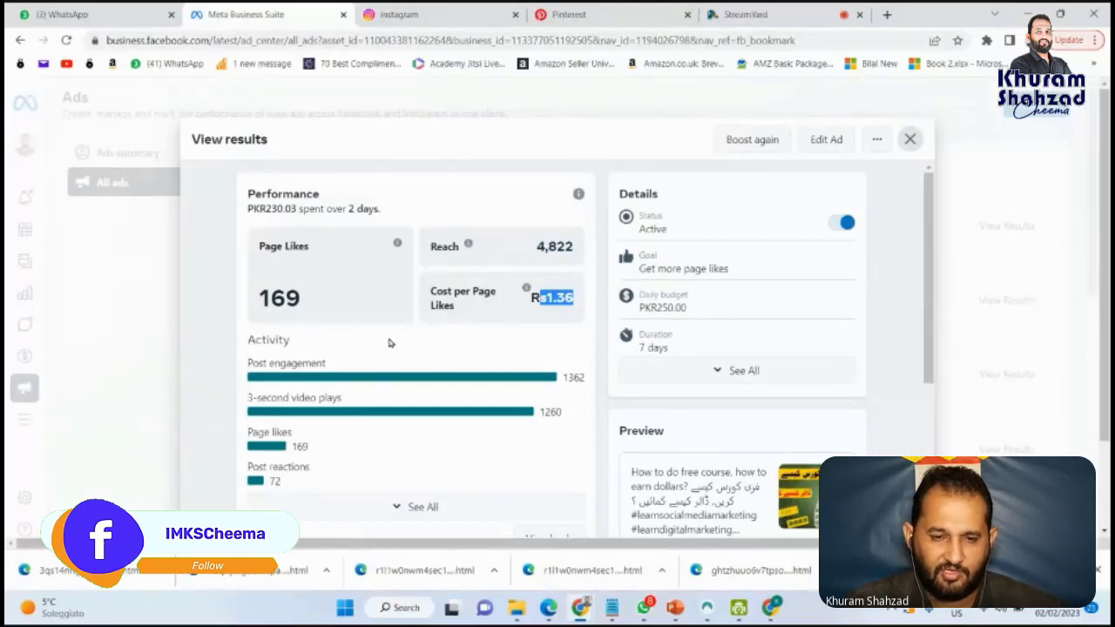
# Step: Break the audience down by placement: Mobile app Feed 4379, suggested videos 551, Desktop 8
pyautogui.scroll(-1, 393, 343)
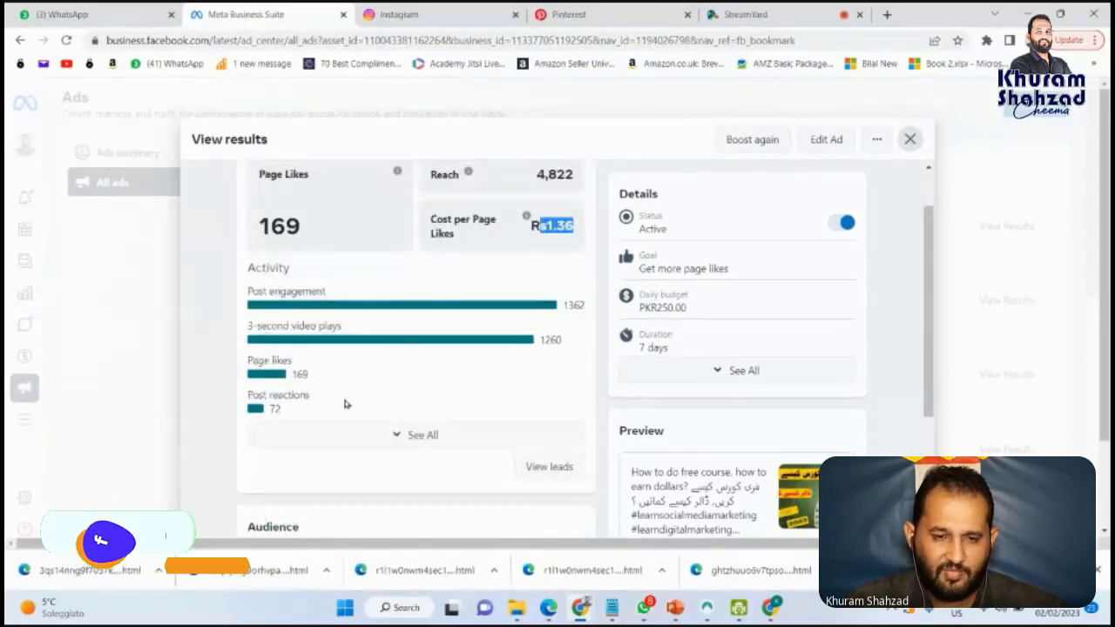
pyautogui.scroll(-1, 343, 373)
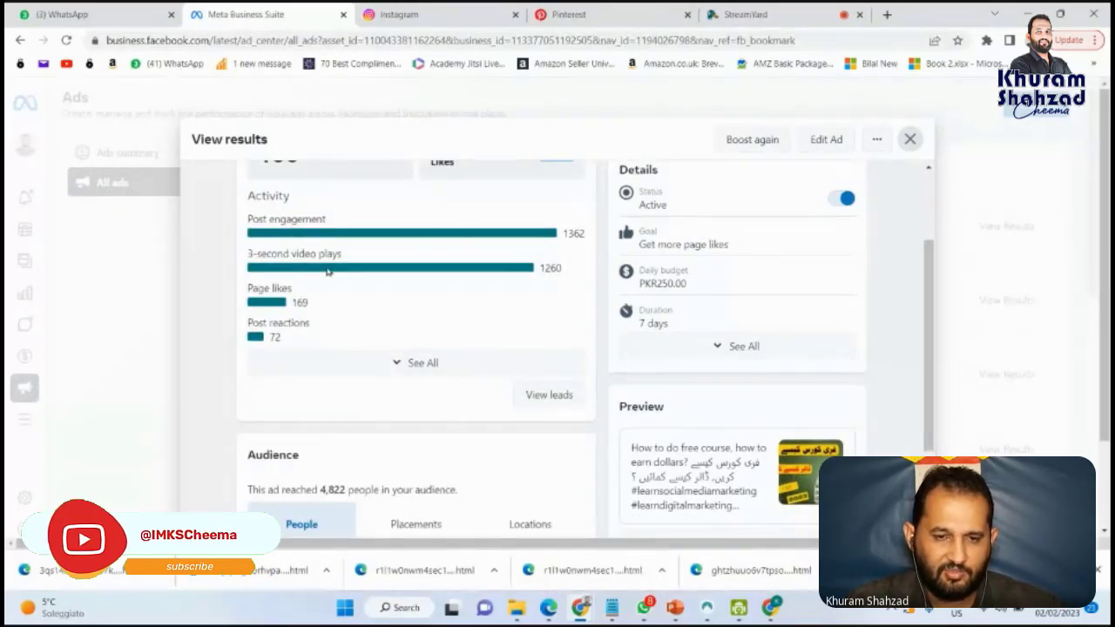
pyautogui.scroll(-3, 616, 398)
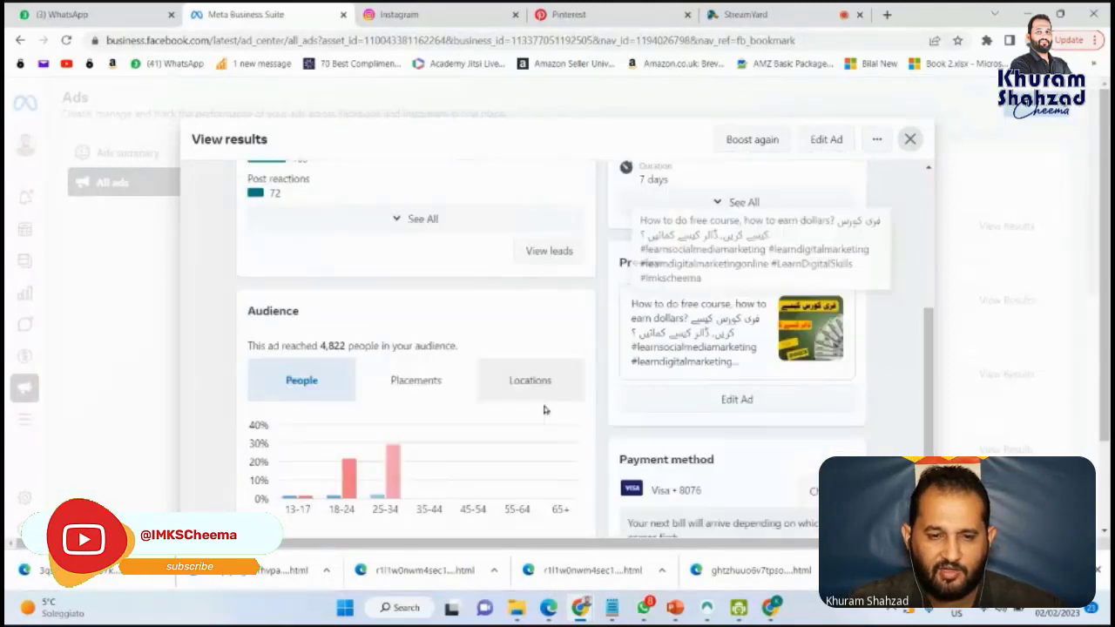
pyautogui.scroll(5, 486, 378)
pyautogui.scroll(-1, 467, 341)
pyautogui.scroll(-1, 416, 352)
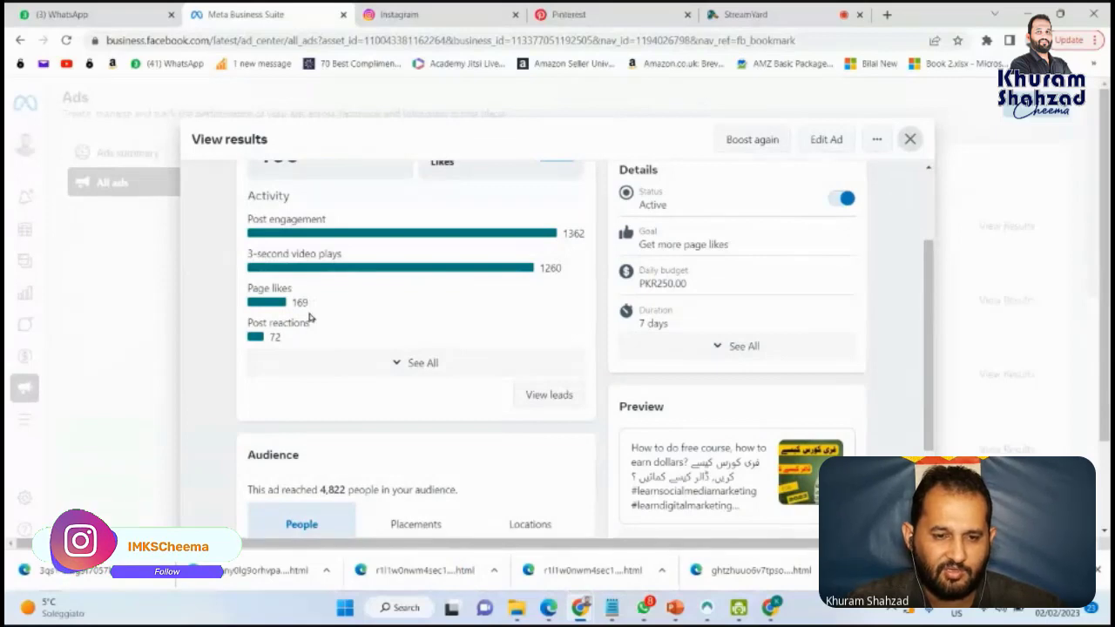
pyautogui.scroll(-1, 311, 321)
pyautogui.scroll(-2, 541, 386)
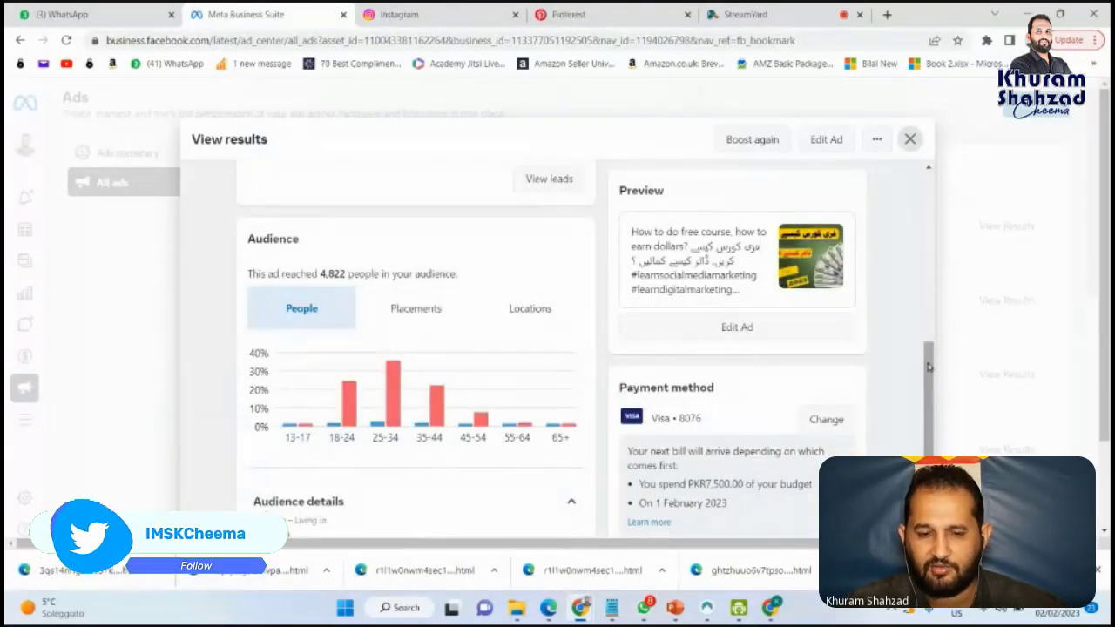
pyautogui.scroll(-1, 592, 413)
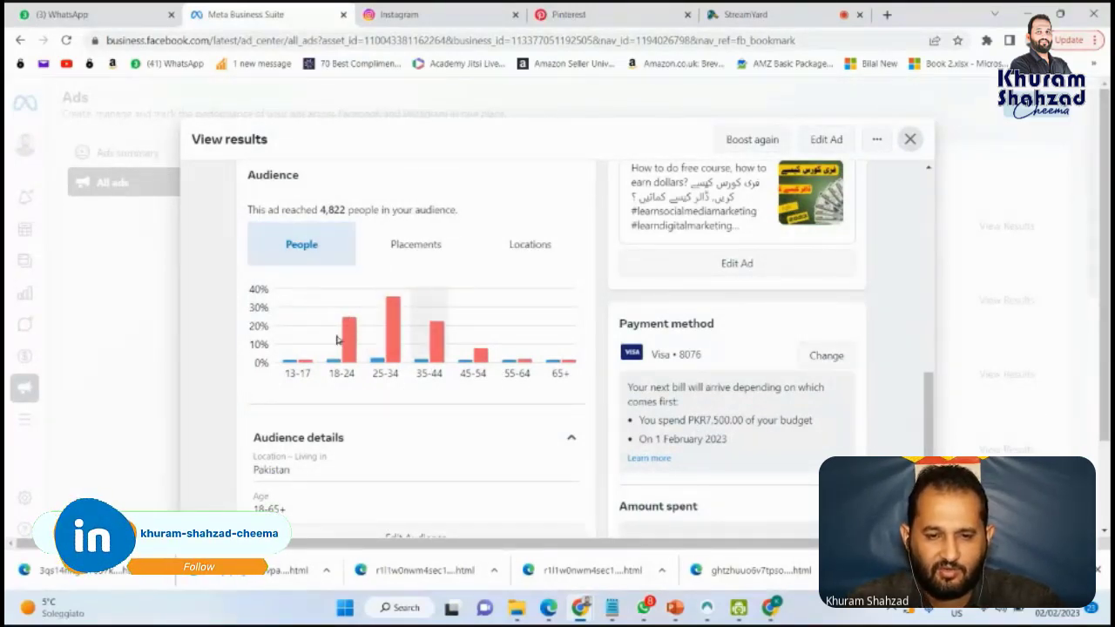
pyautogui.moveTo(351, 343)
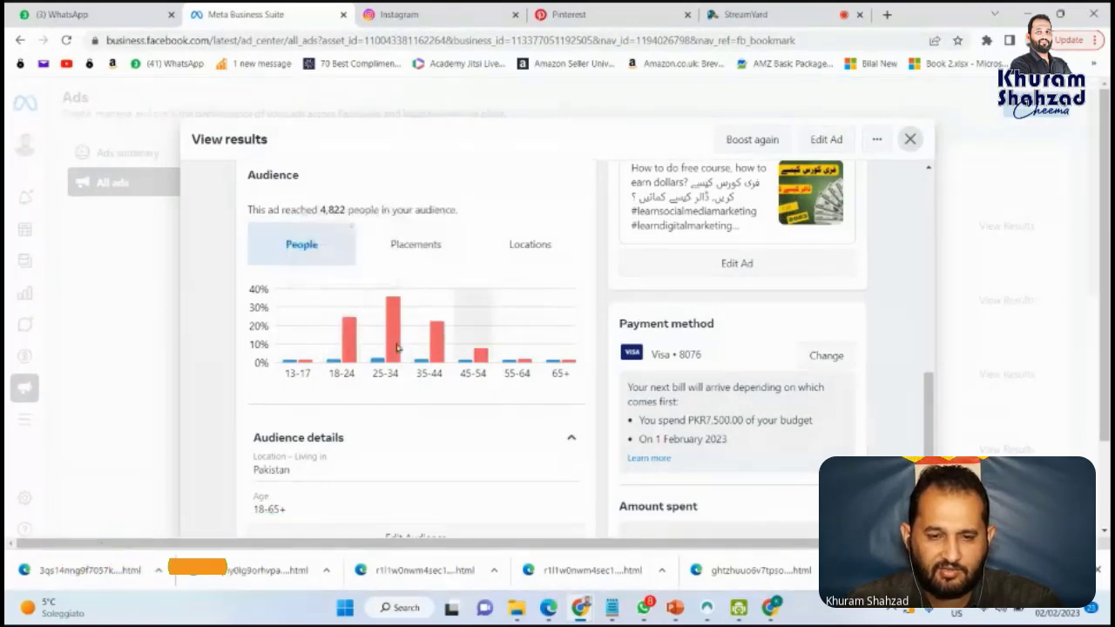
pyautogui.click(416, 245)
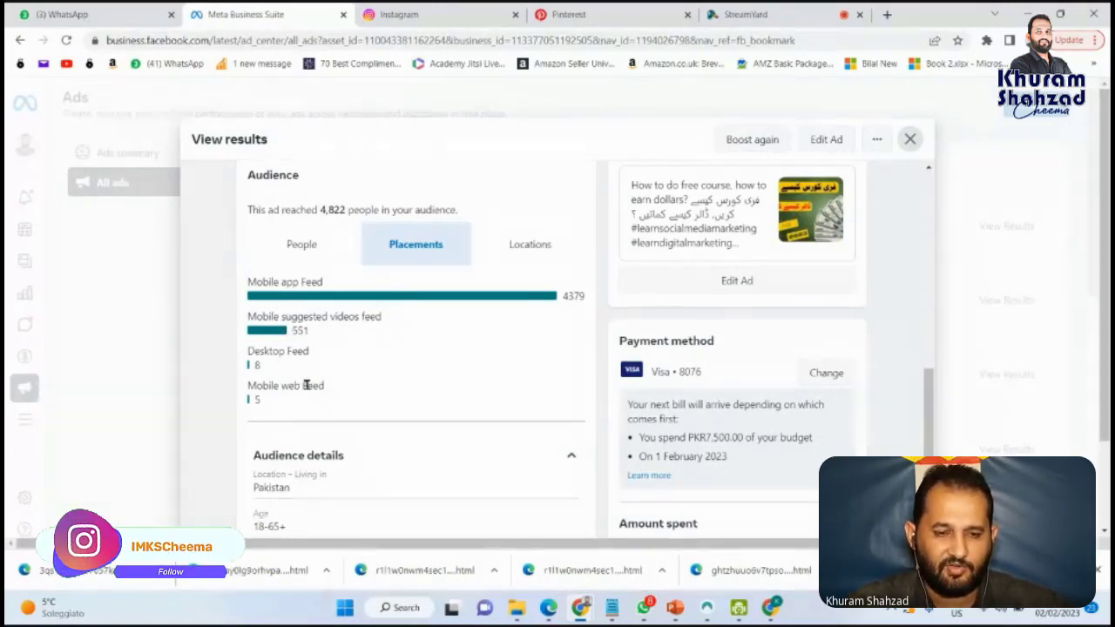
# Step: Switch the ad's audience breakdown to Location
pyautogui.scroll(-1, 311, 397)
pyautogui.click(523, 202)
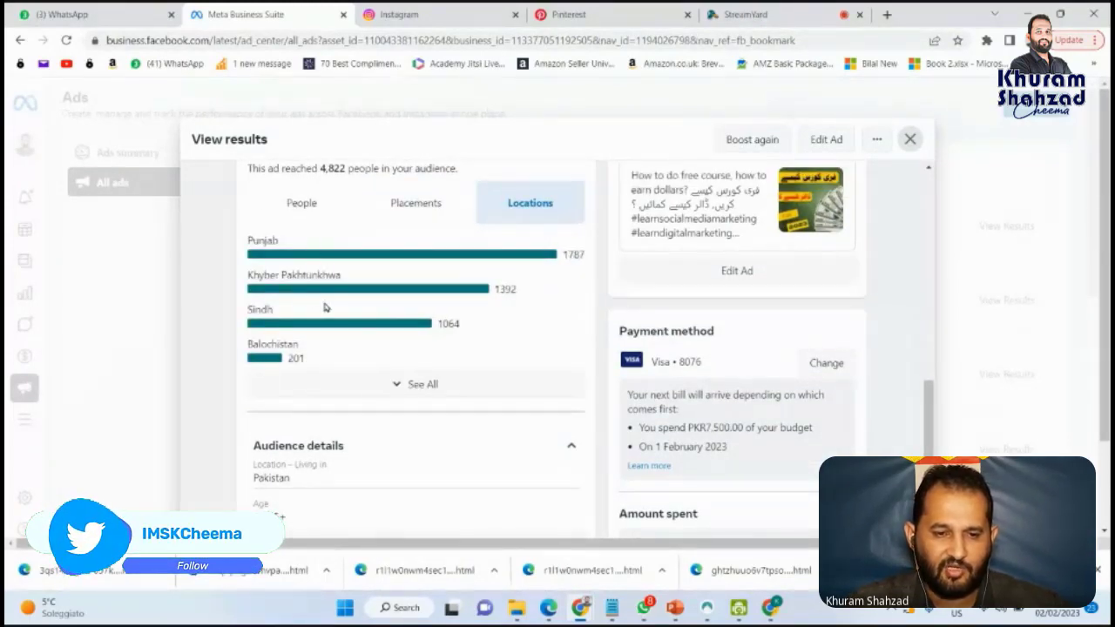
pyautogui.scroll(-1, 449, 410)
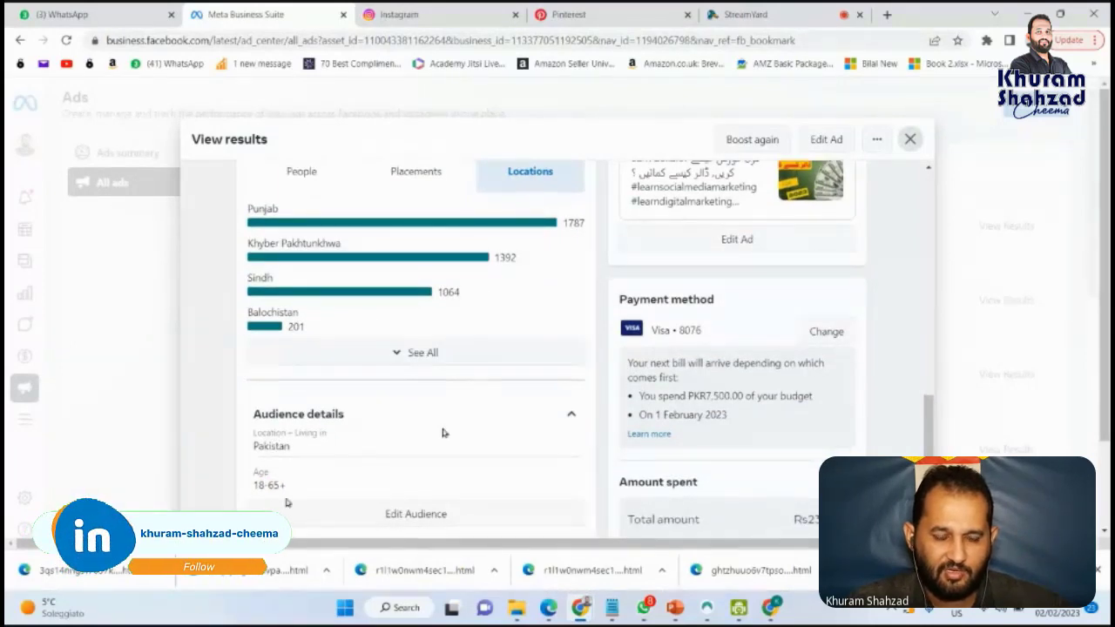
pyautogui.scroll(3, 459, 423)
pyautogui.scroll(6, 511, 270)
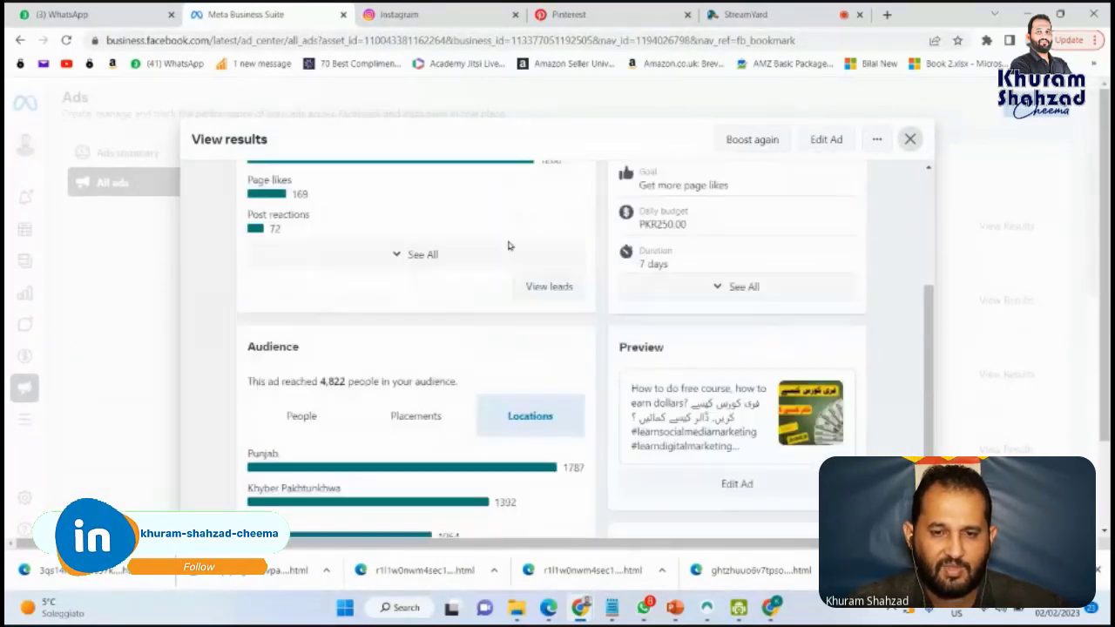
# Step: Expand Activity with See All to list link clicks, post saves, shares and comments
pyautogui.click(436, 303)
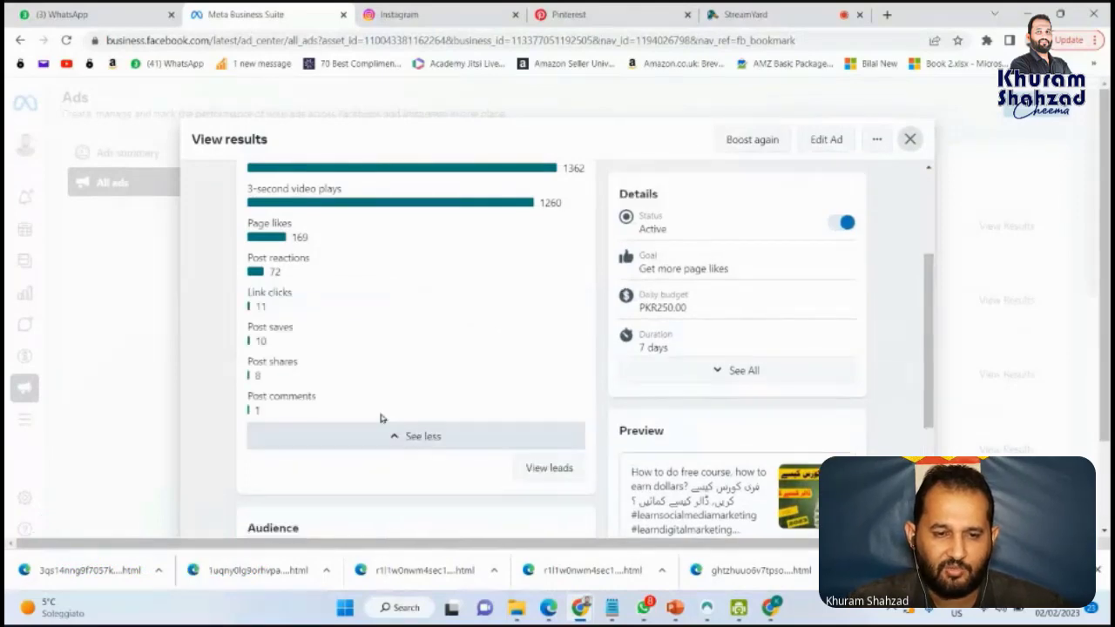
pyautogui.scroll(3, 581, 376)
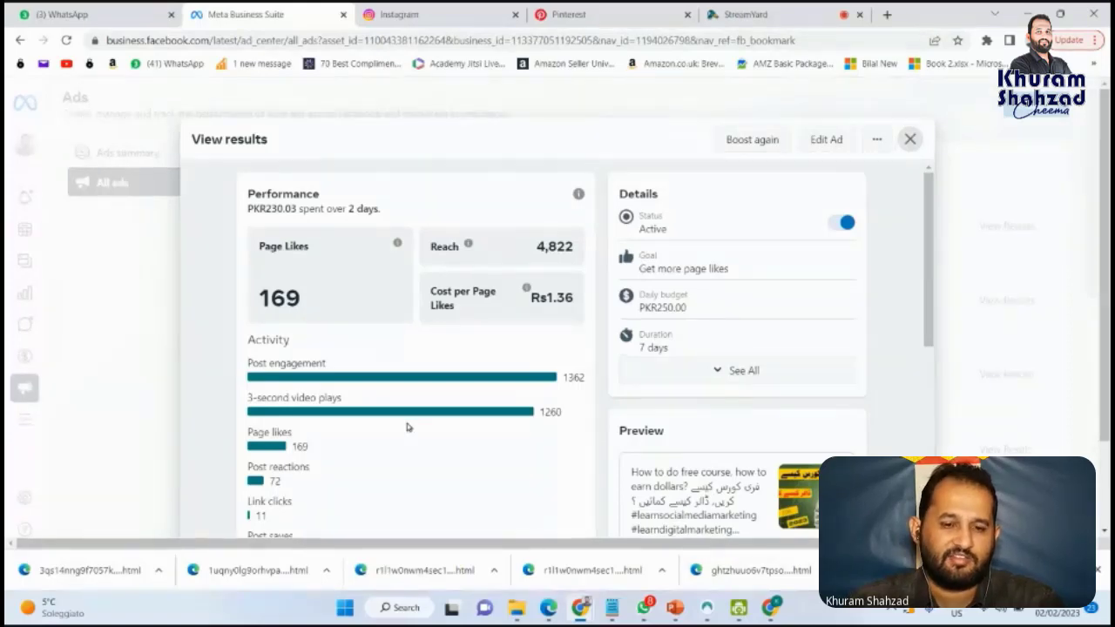
pyautogui.scroll(-1, 521, 399)
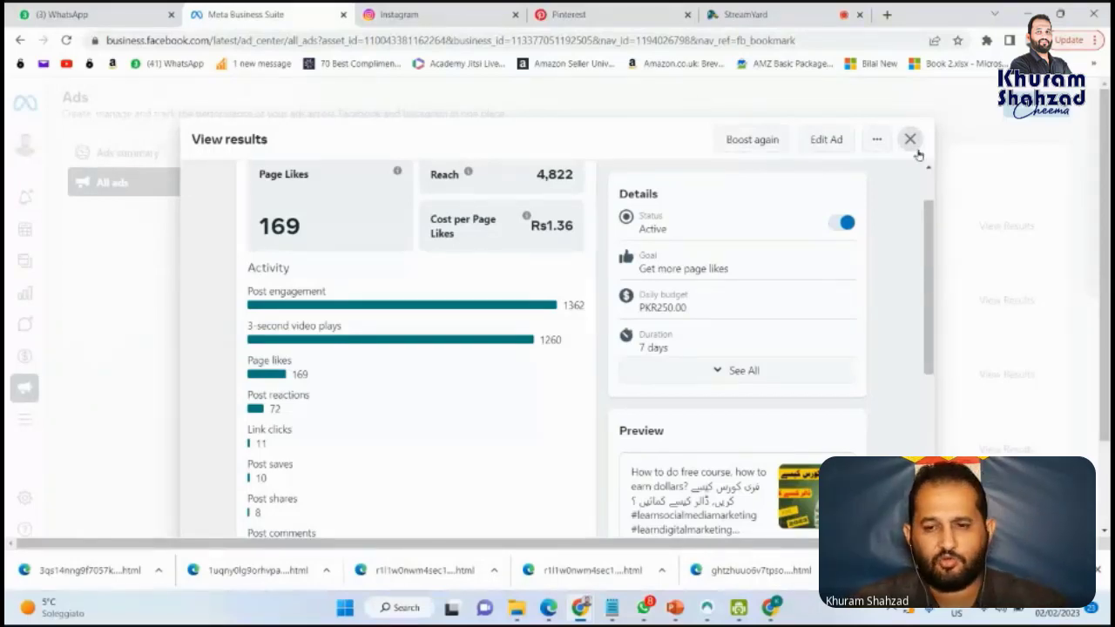
pyautogui.moveTo(927, 235); pyautogui.dragTo(930, 192)
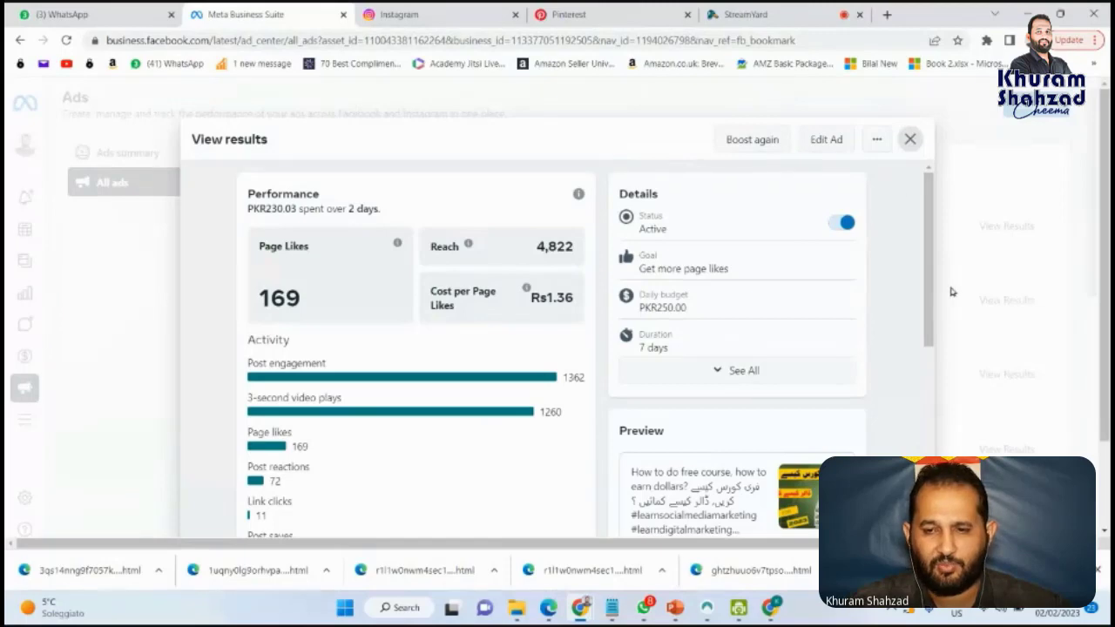
# Step: Close the ad results and launch Ads Manager from All tools' Advertise section
pyautogui.click(910, 141)
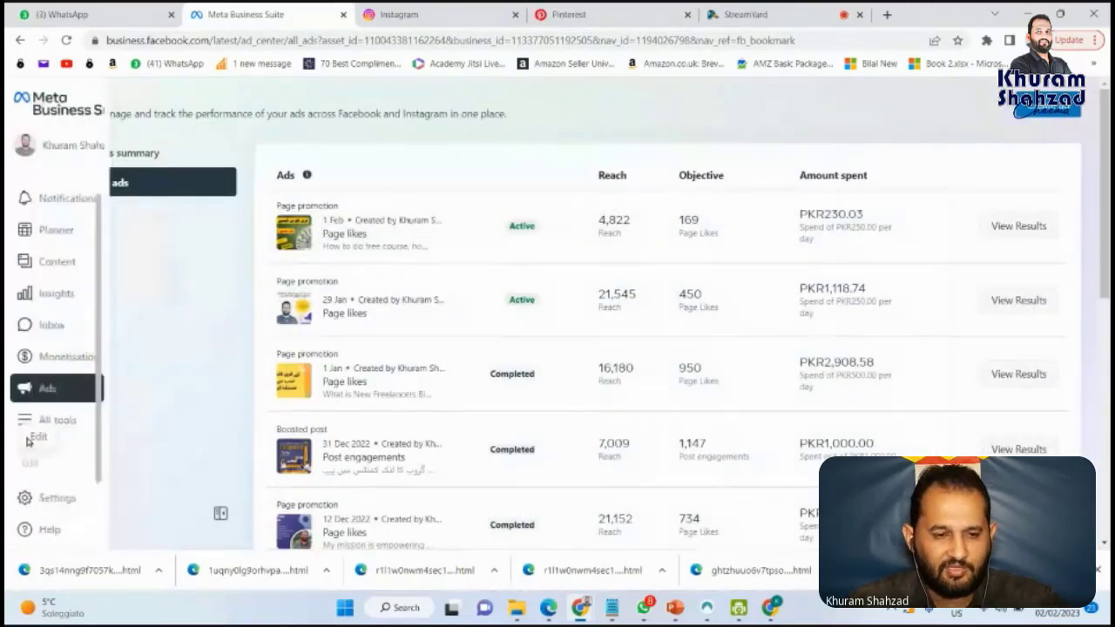
pyautogui.click(26, 423)
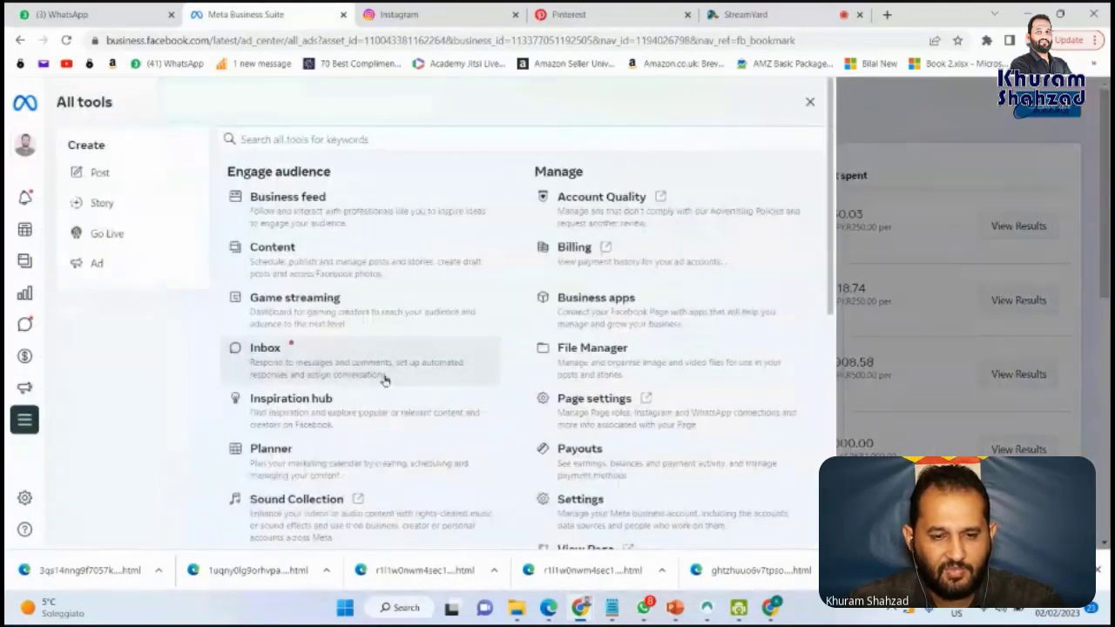
pyautogui.scroll(-3, 366, 455)
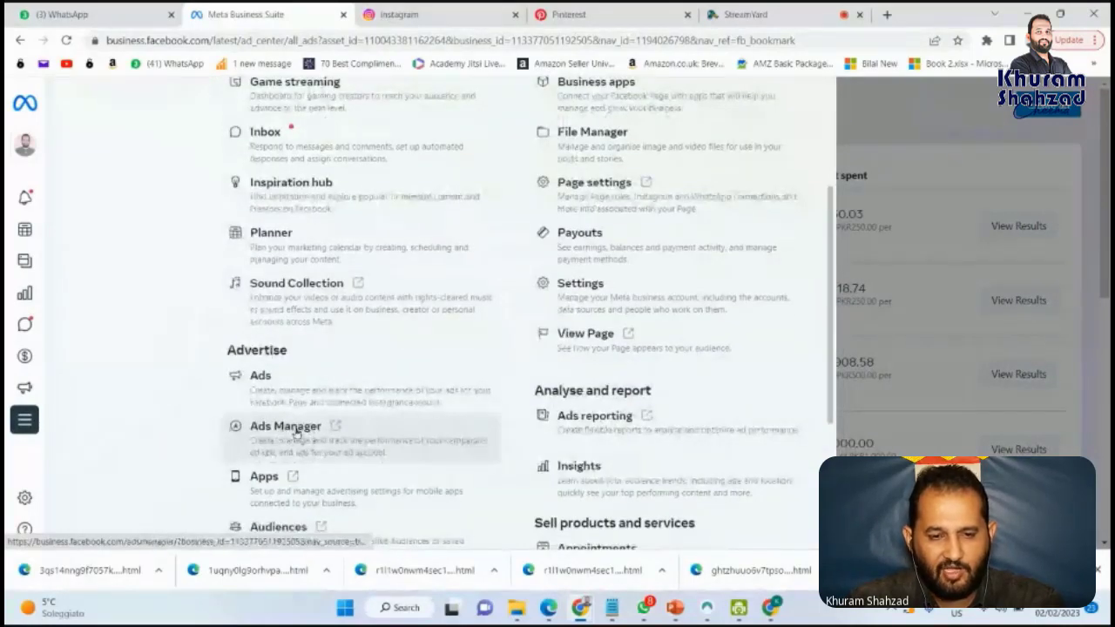
pyautogui.click(286, 427)
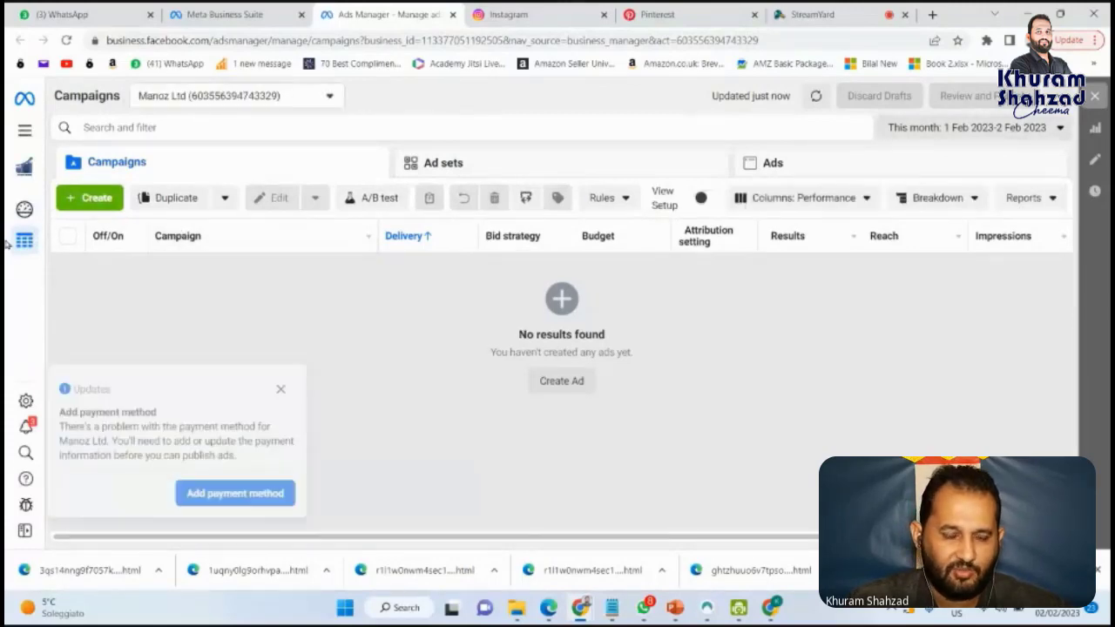
# Step: Dismiss the payment notice and switch Ads Manager to the B Paned ad account
pyautogui.click(281, 378)
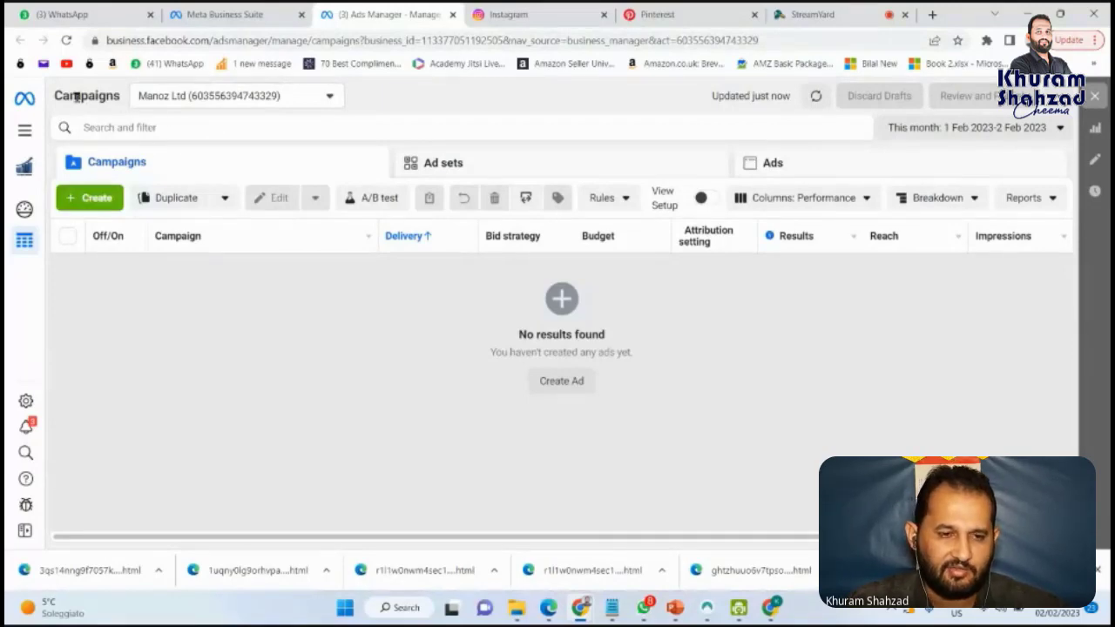
pyautogui.click(329, 97)
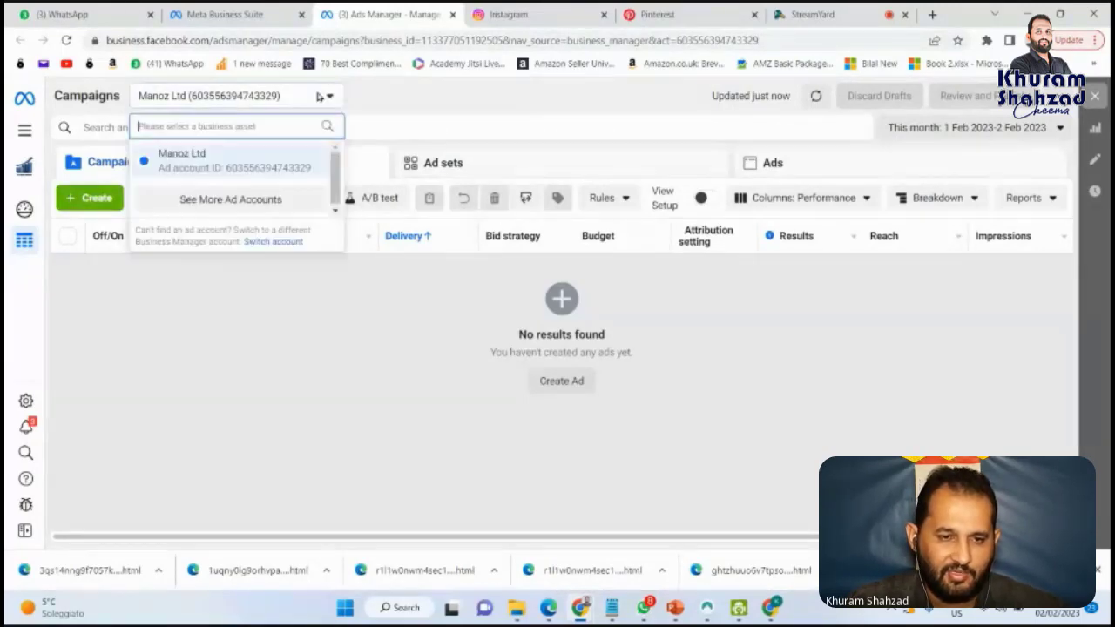
pyautogui.click(230, 202)
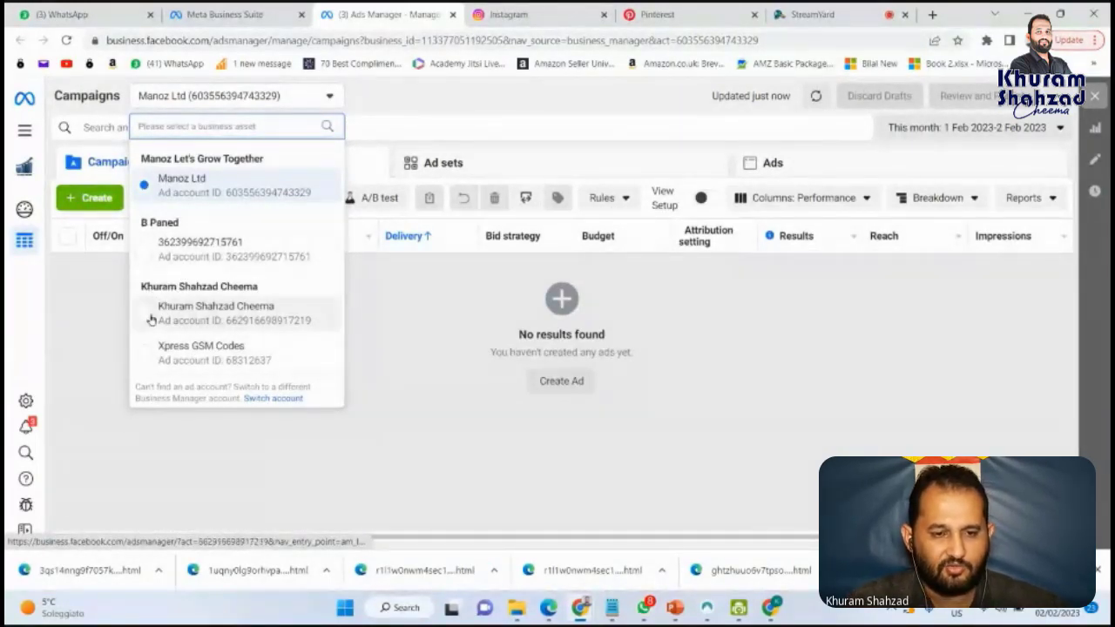
pyautogui.click(144, 252)
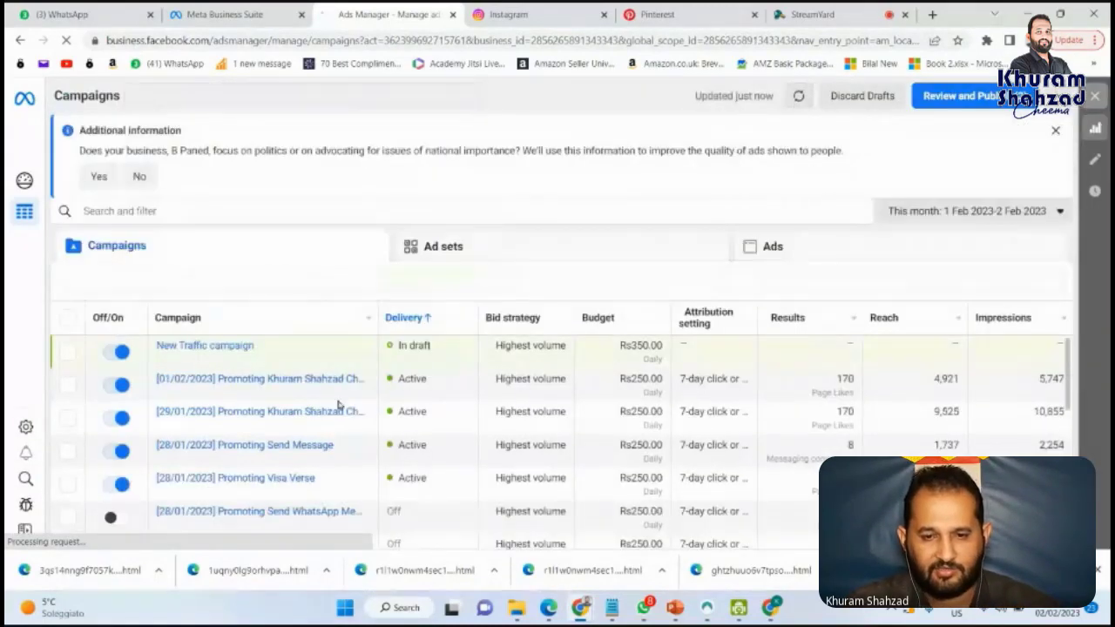
# Step: Browse B Paned's 21 campaigns, then close the Ads Manager tab
pyautogui.scroll(-5, 344, 414)
pyautogui.scroll(-4, 361, 427)
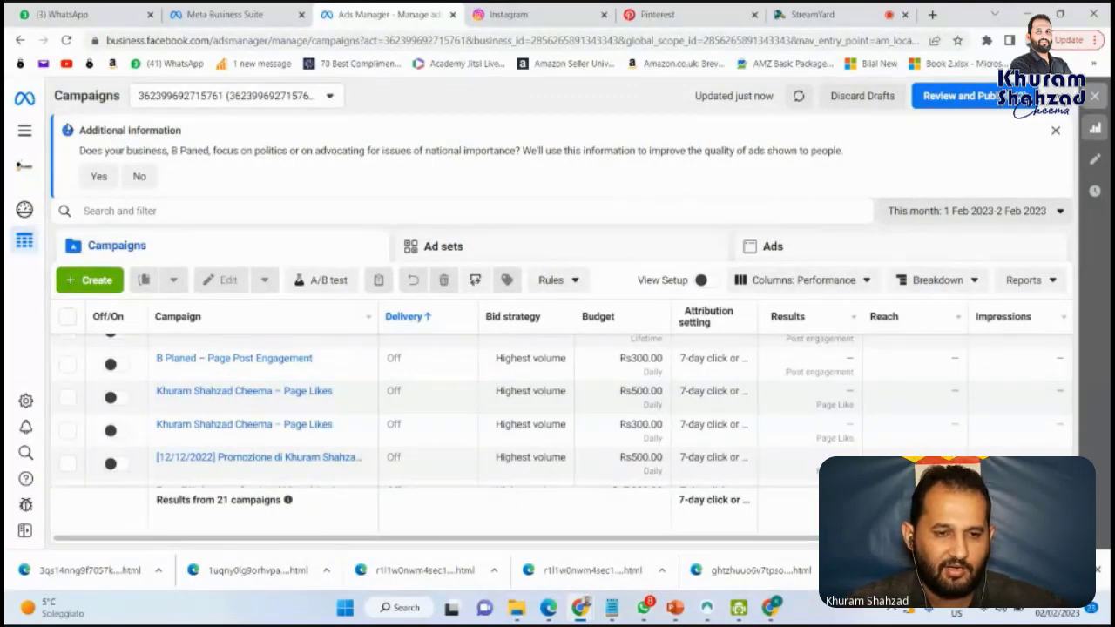
pyautogui.click(452, 14)
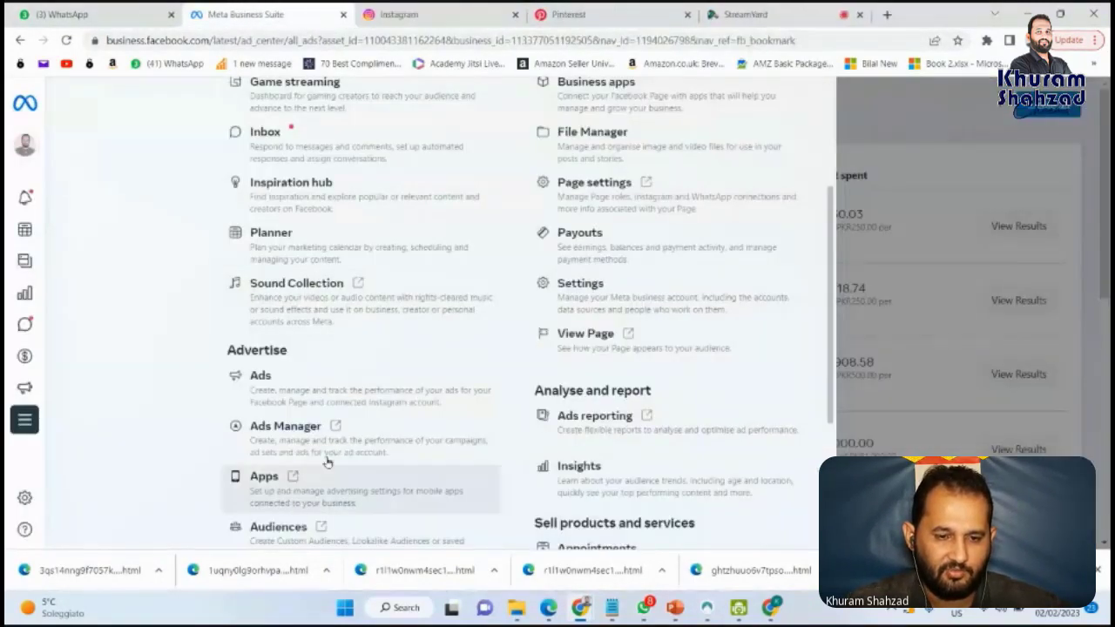
# Step: Open Apps from All tools and confirm the two-factor check with the authenticator code
pyautogui.scroll(-1, 326, 458)
pyautogui.click(263, 407)
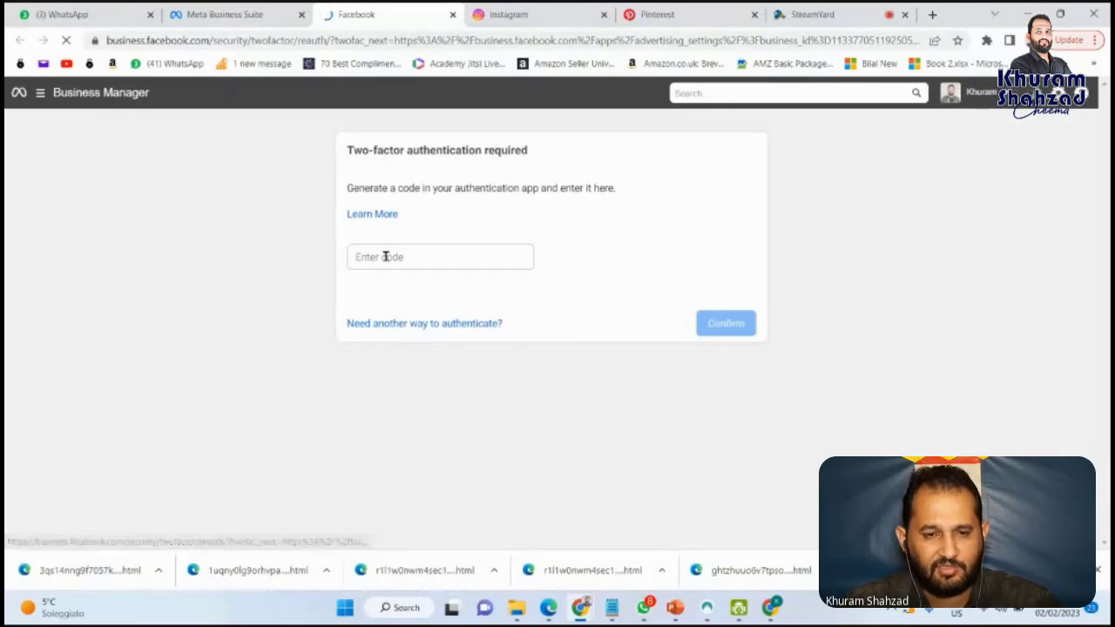
pyautogui.click(383, 256)
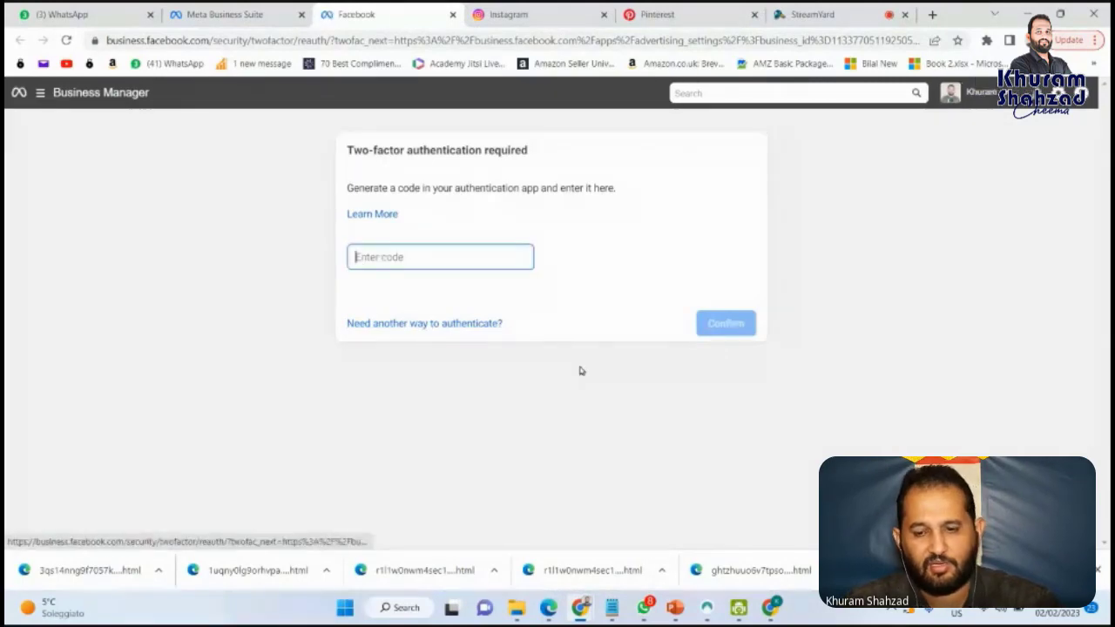
pyautogui.click(707, 608)
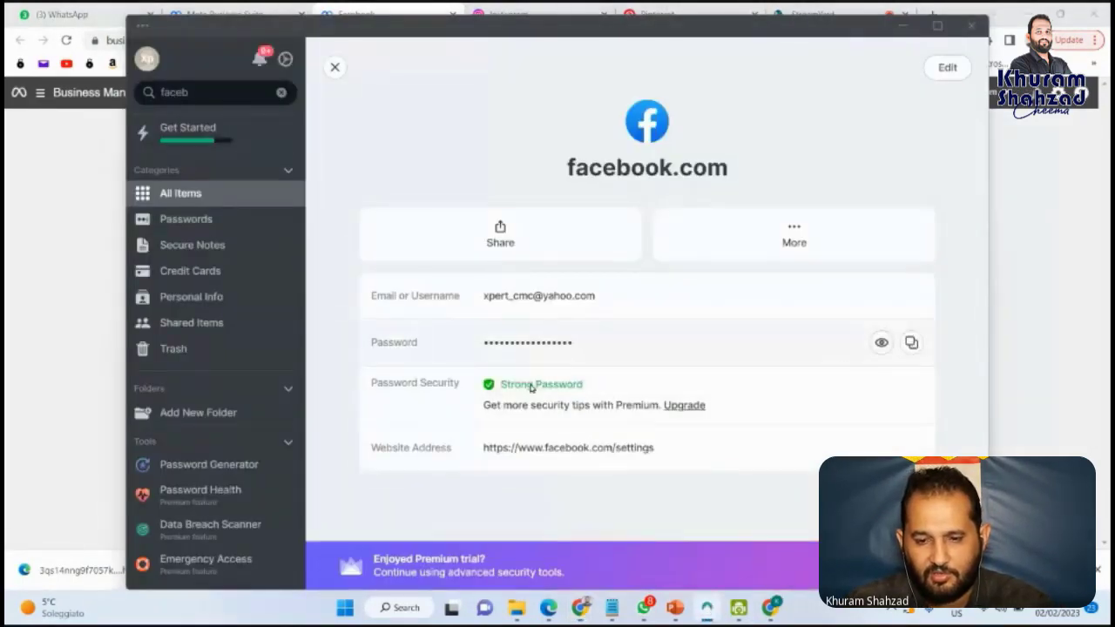
pyautogui.click(708, 610)
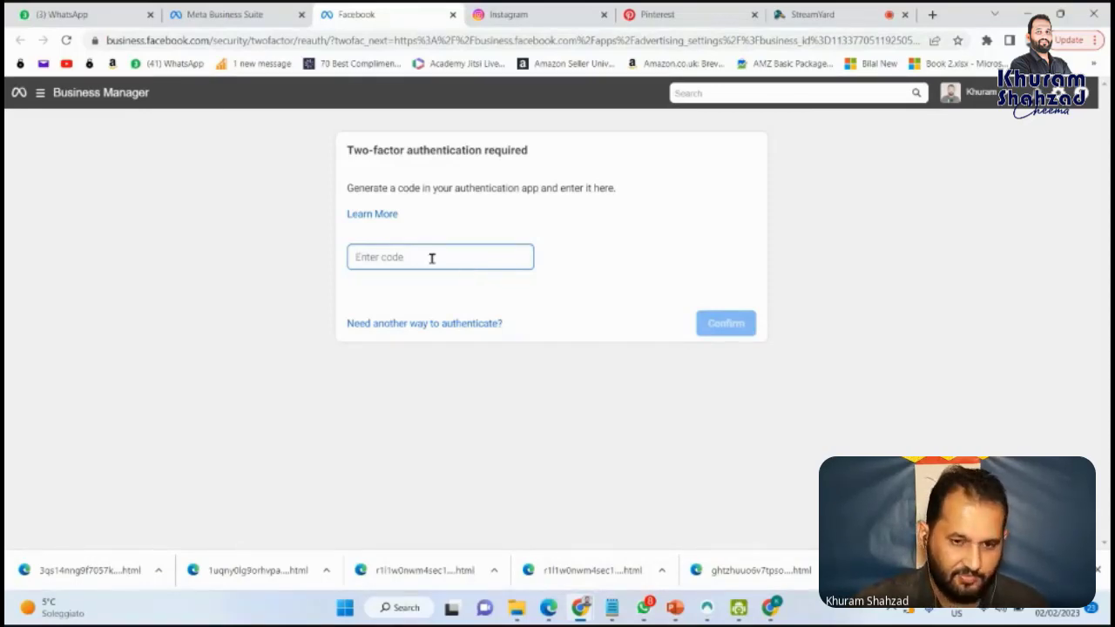
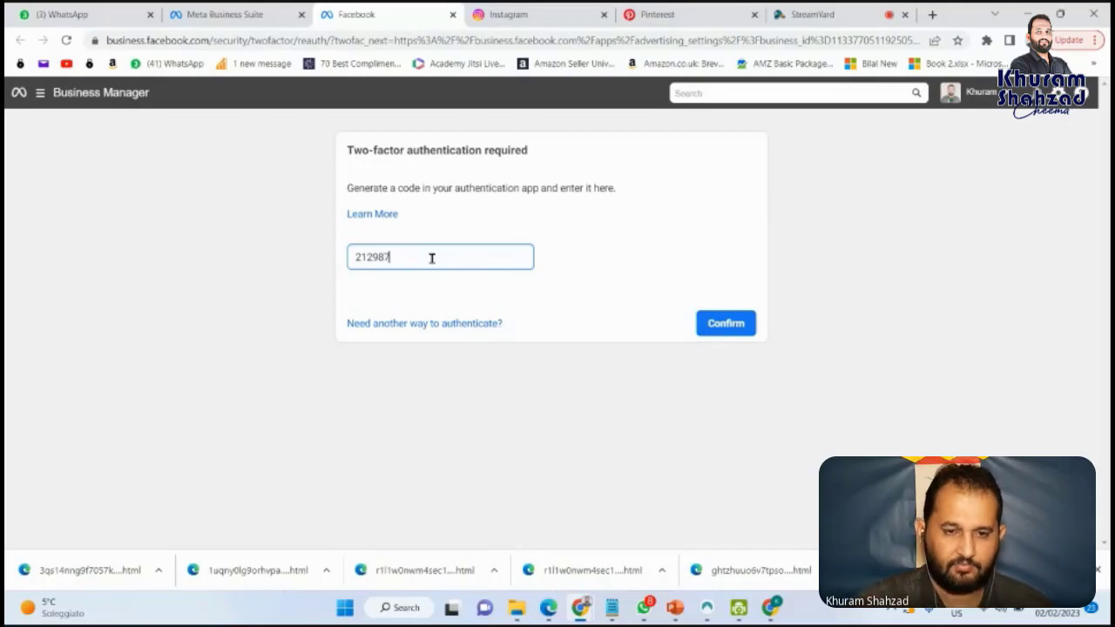
pyautogui.click(723, 324)
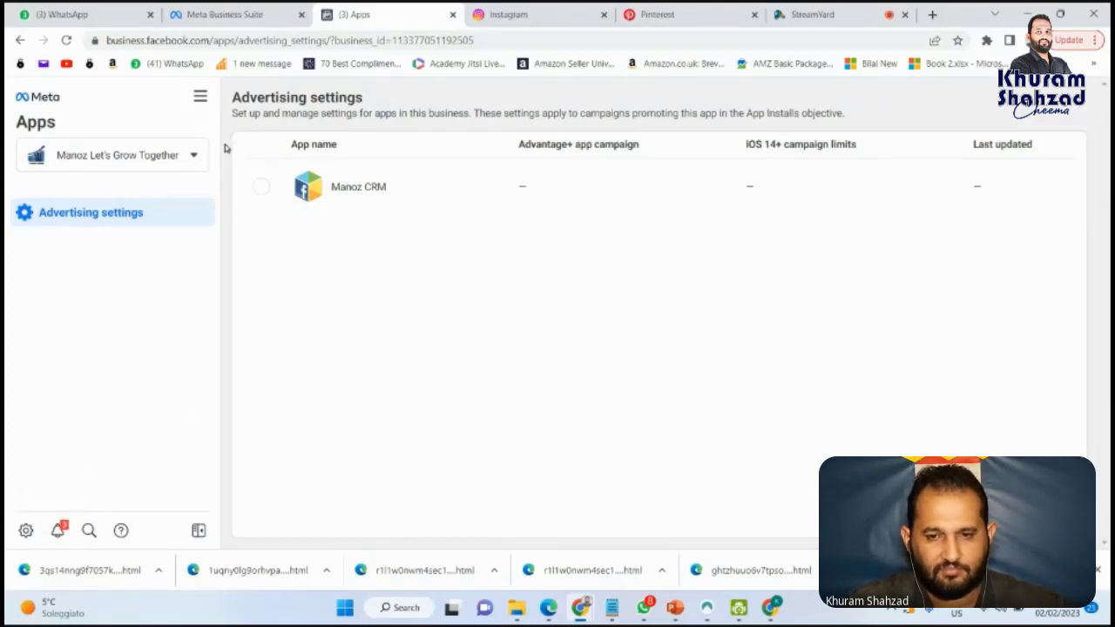
# Step: Close the Apps settings tab and open Audiences from the All tools Advertise list
pyautogui.click(201, 97)
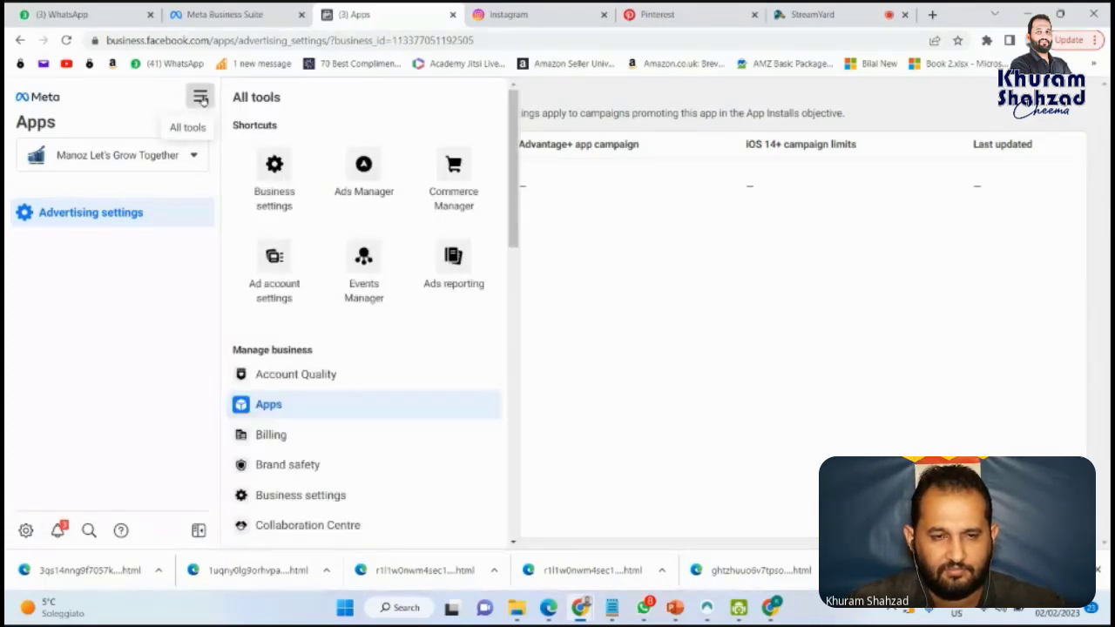
pyautogui.click(200, 96)
pyautogui.click(453, 14)
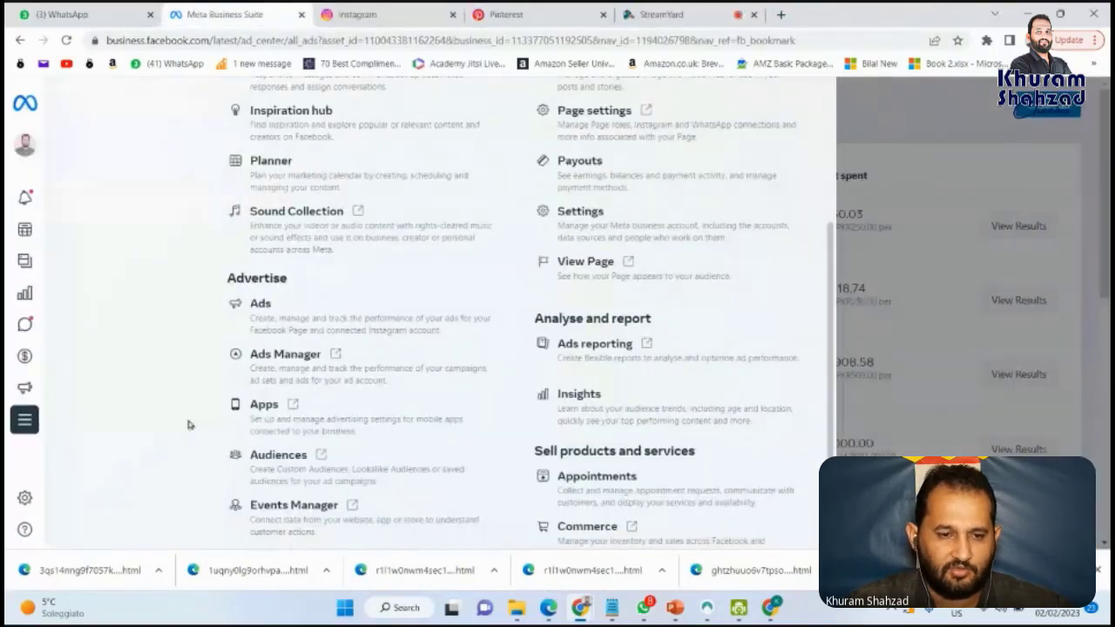
pyautogui.scroll(-2, 269, 293)
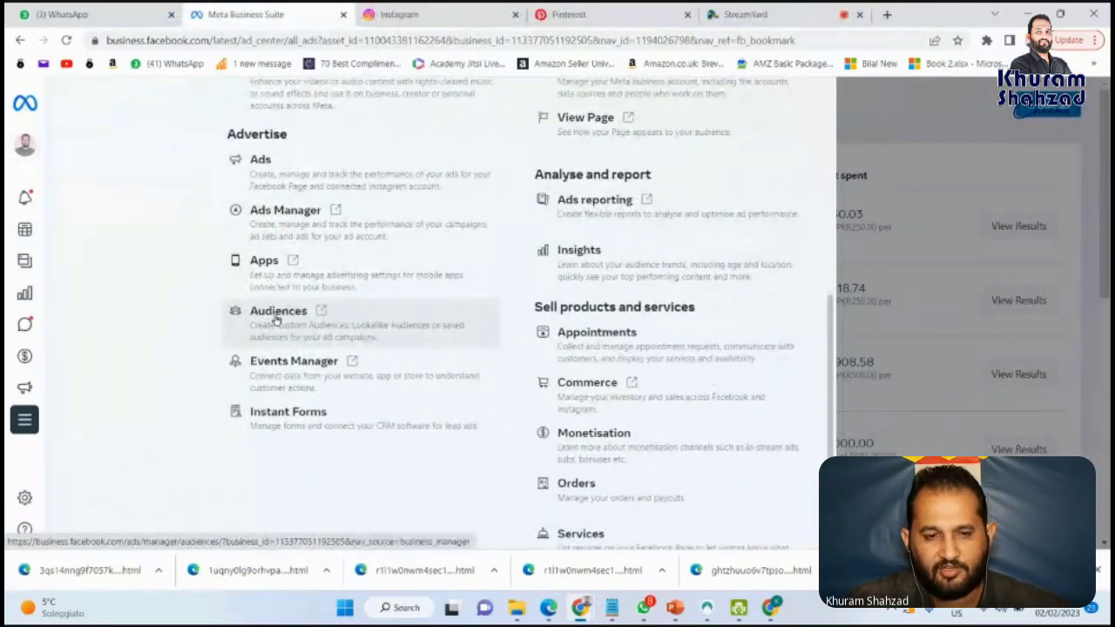
pyautogui.click(278, 313)
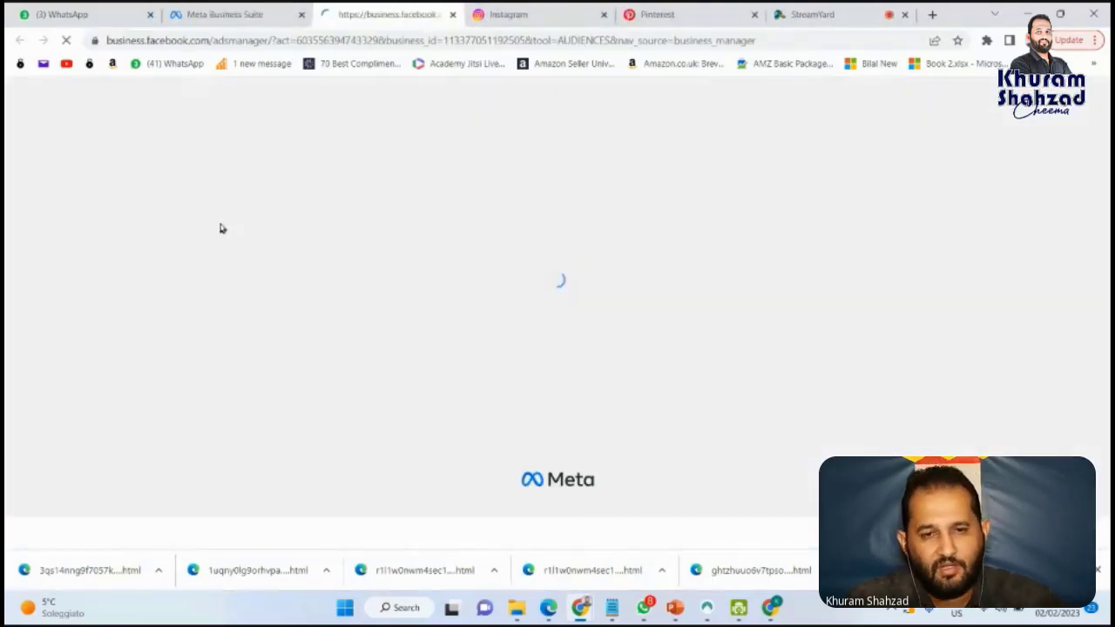
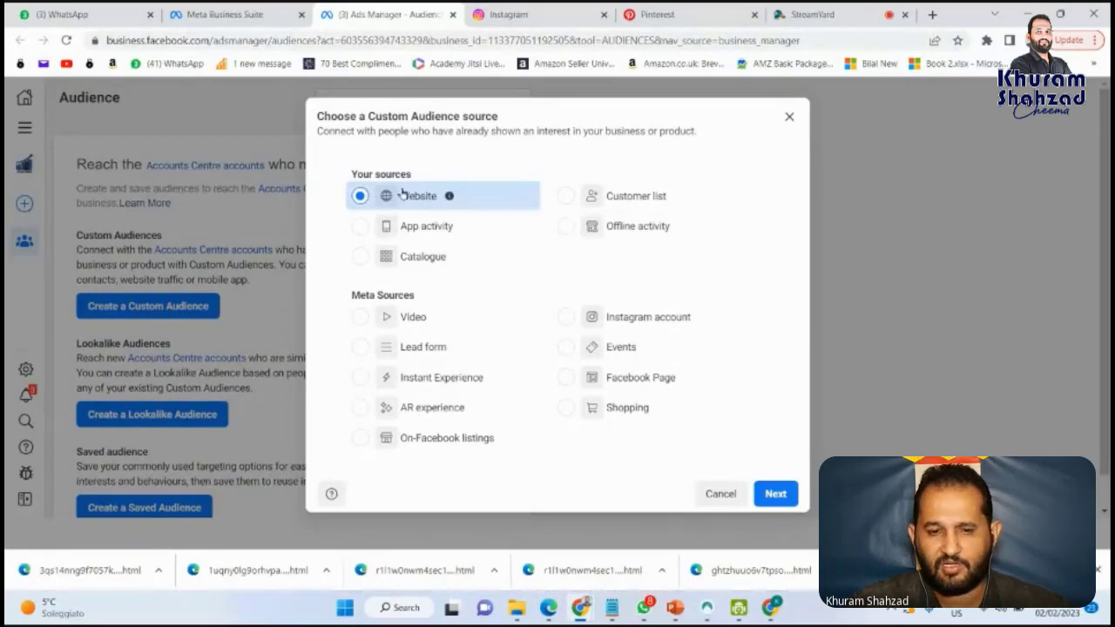
# Step: Compare the custom audience source options, then pick Video and continue to its form
pyautogui.click(359, 319)
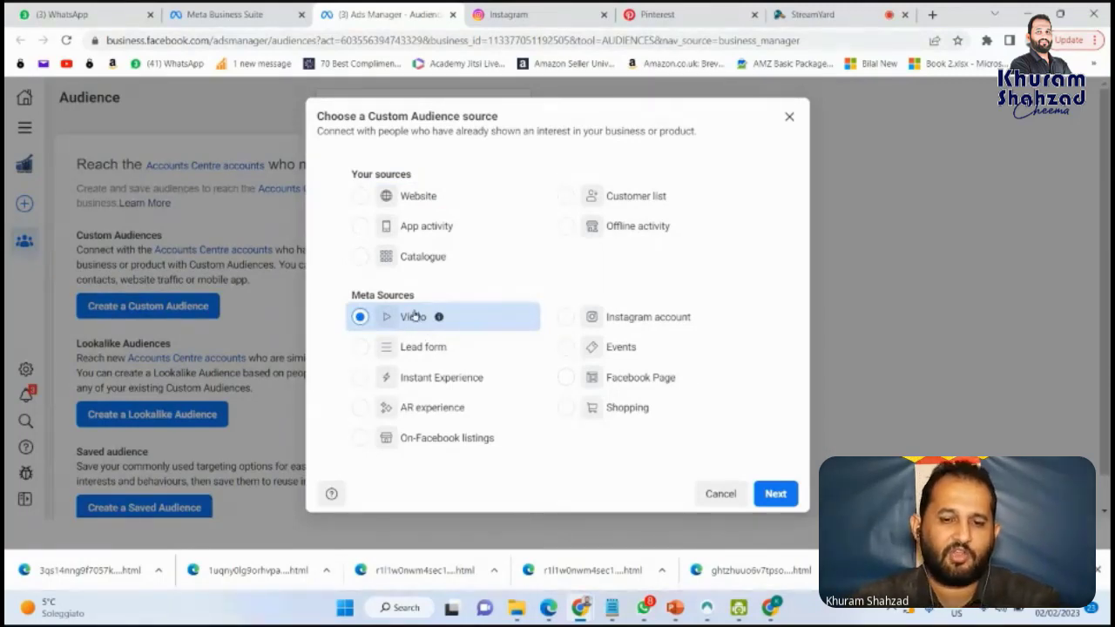
pyautogui.click(358, 349)
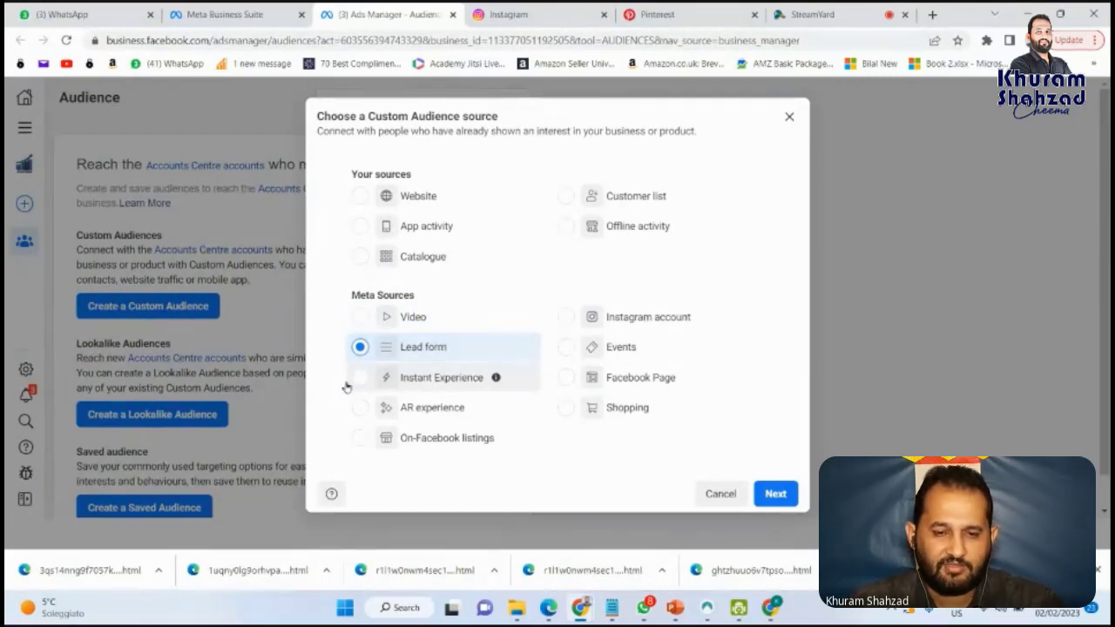
pyautogui.click(355, 383)
pyautogui.click(357, 408)
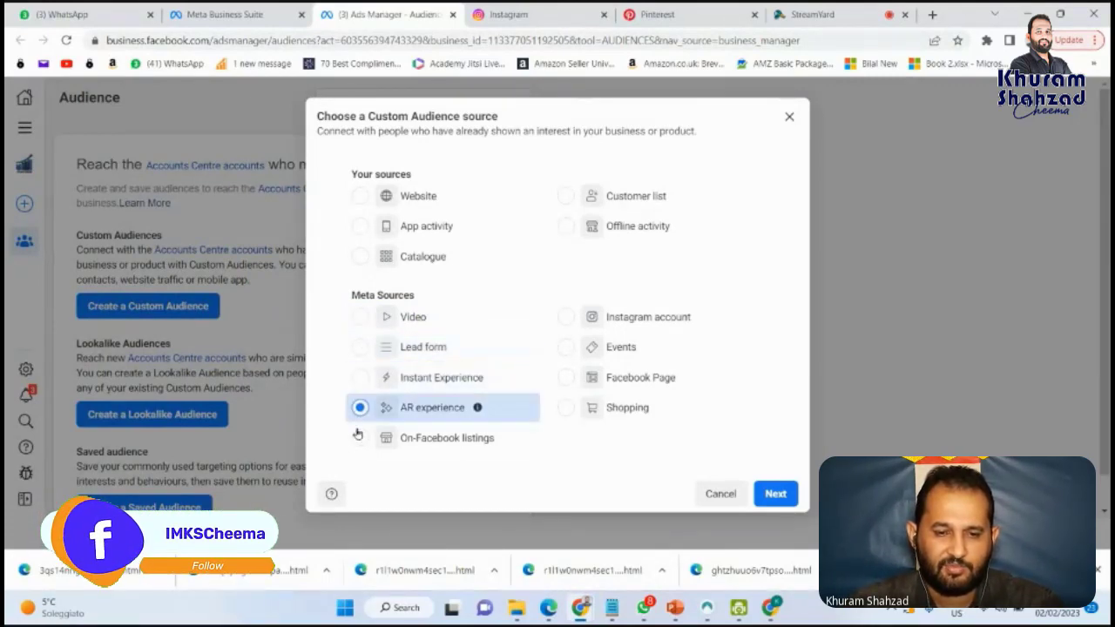
pyautogui.click(357, 437)
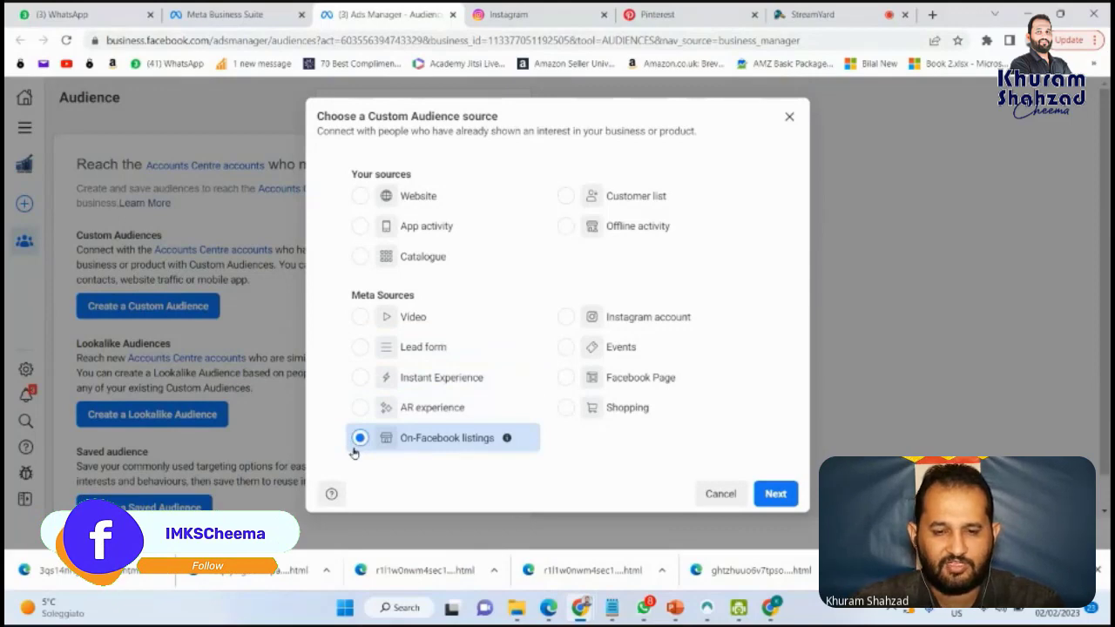
pyautogui.click(567, 318)
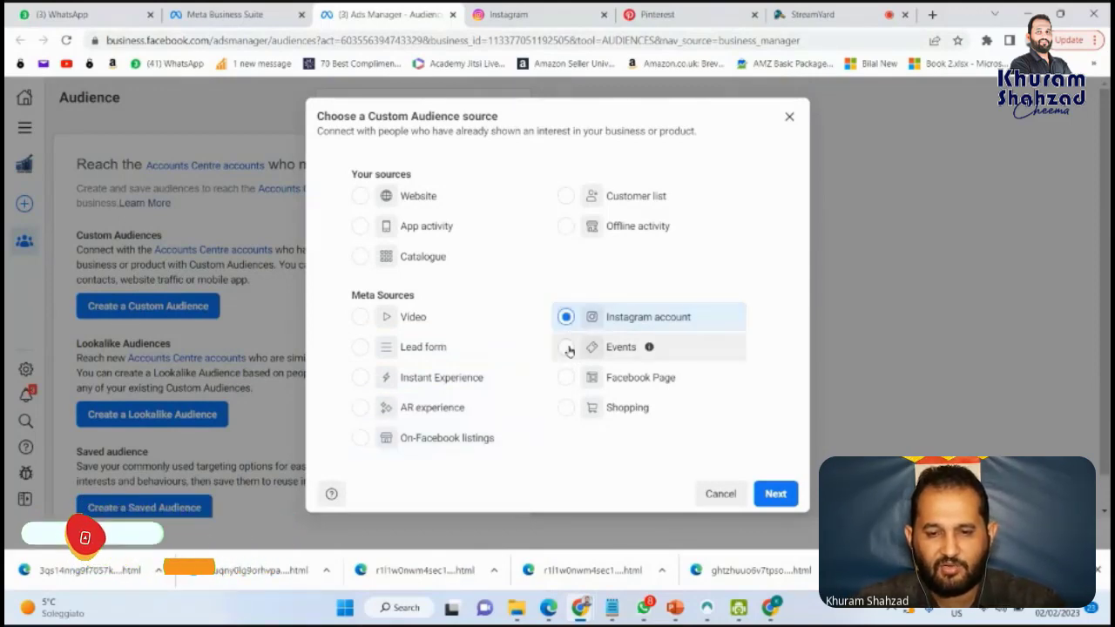
pyautogui.click(566, 347)
pyautogui.click(567, 377)
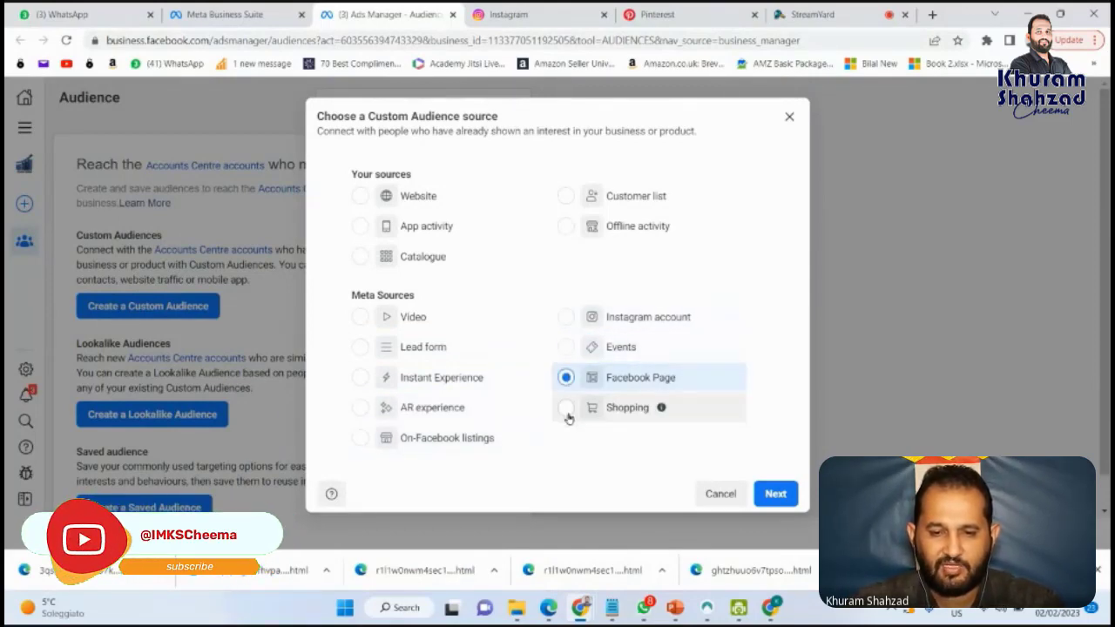
pyautogui.click(566, 408)
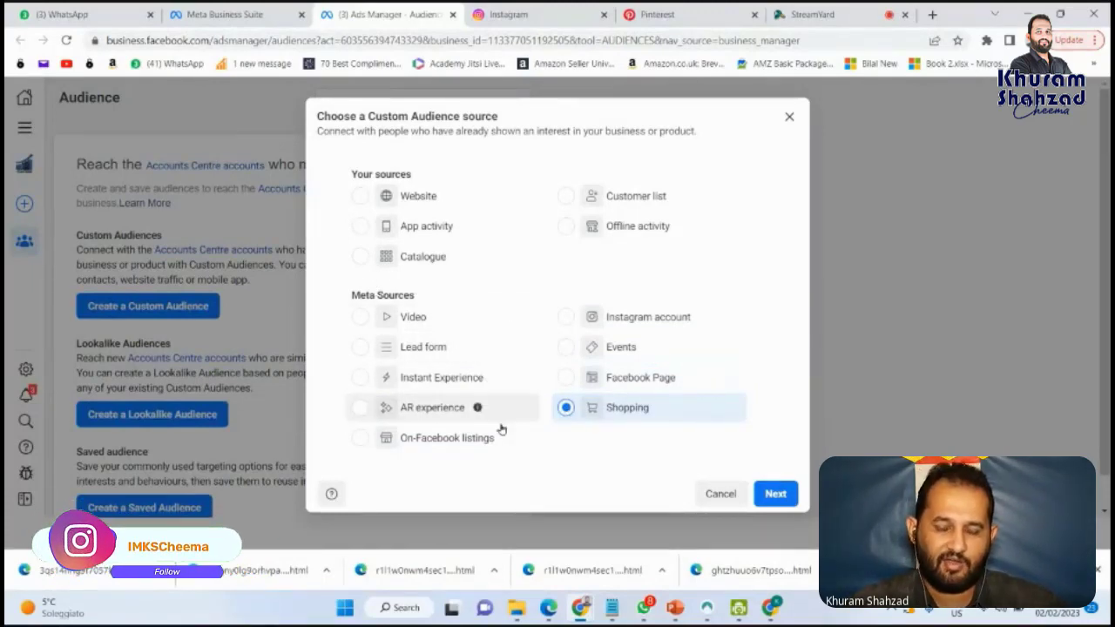
pyautogui.click(359, 317)
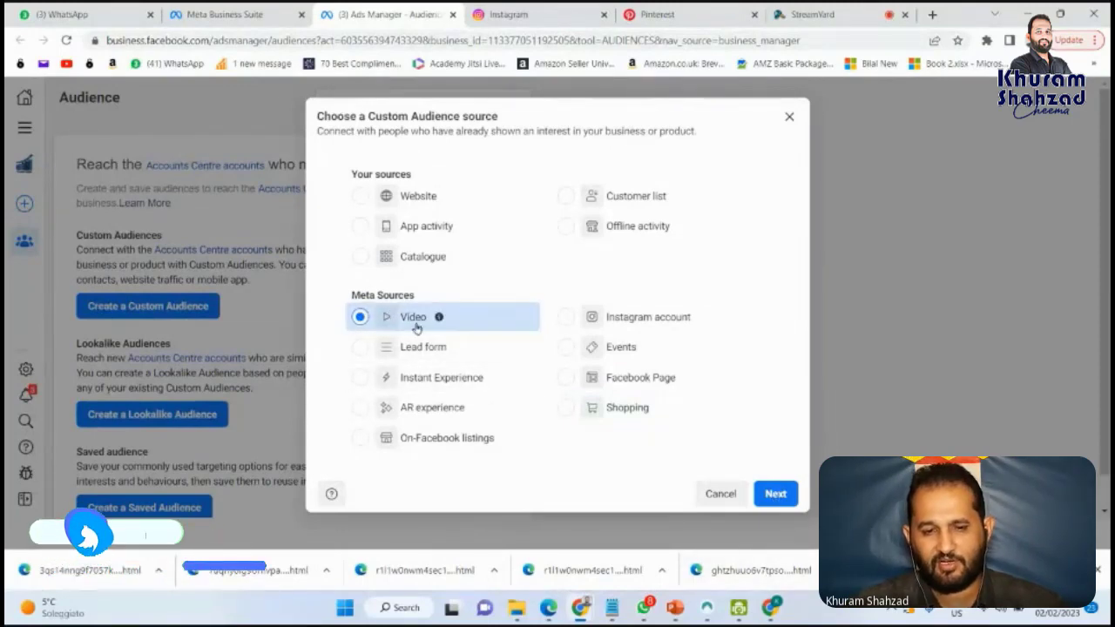
pyautogui.click(772, 493)
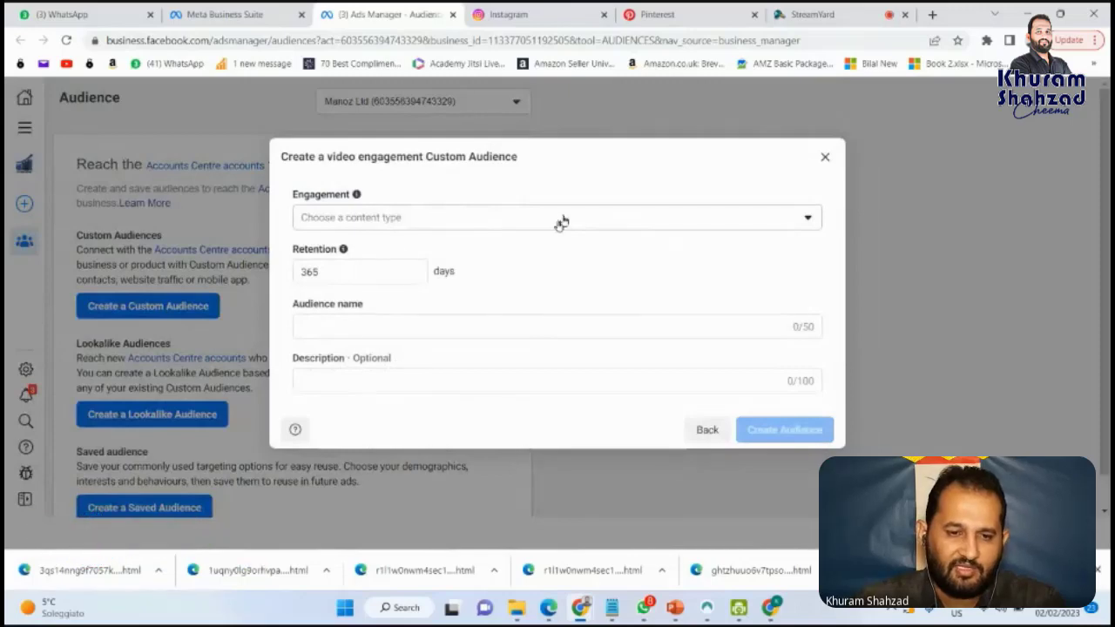
# Step: Target ThruPlay viewers, name the audience 'Video Viewers', and bring up the video list
pyautogui.click(562, 219)
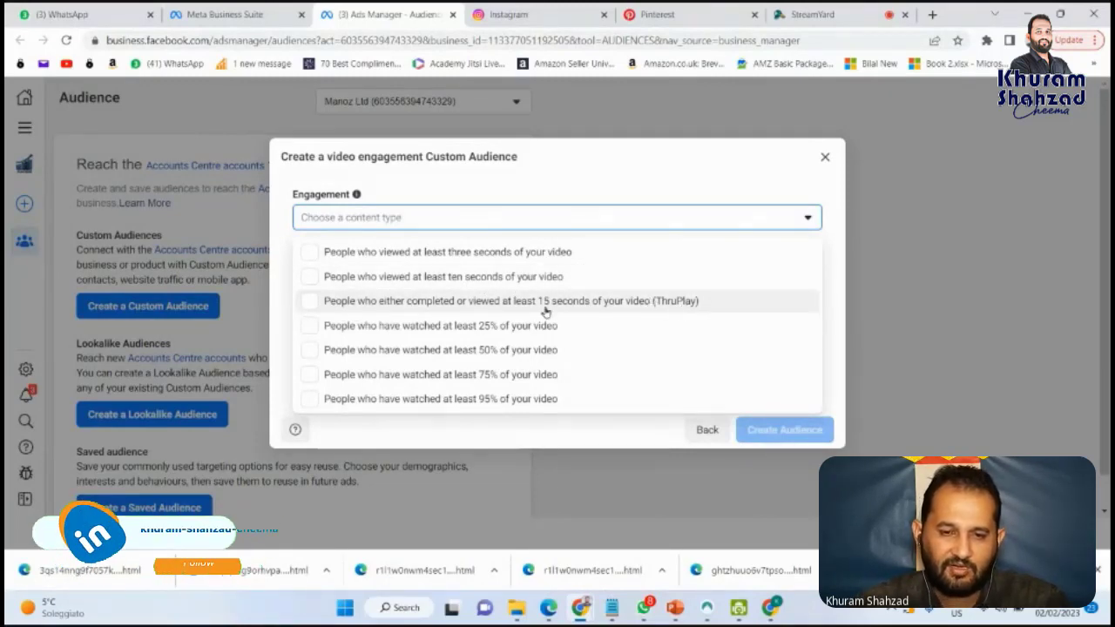
pyautogui.click(307, 307)
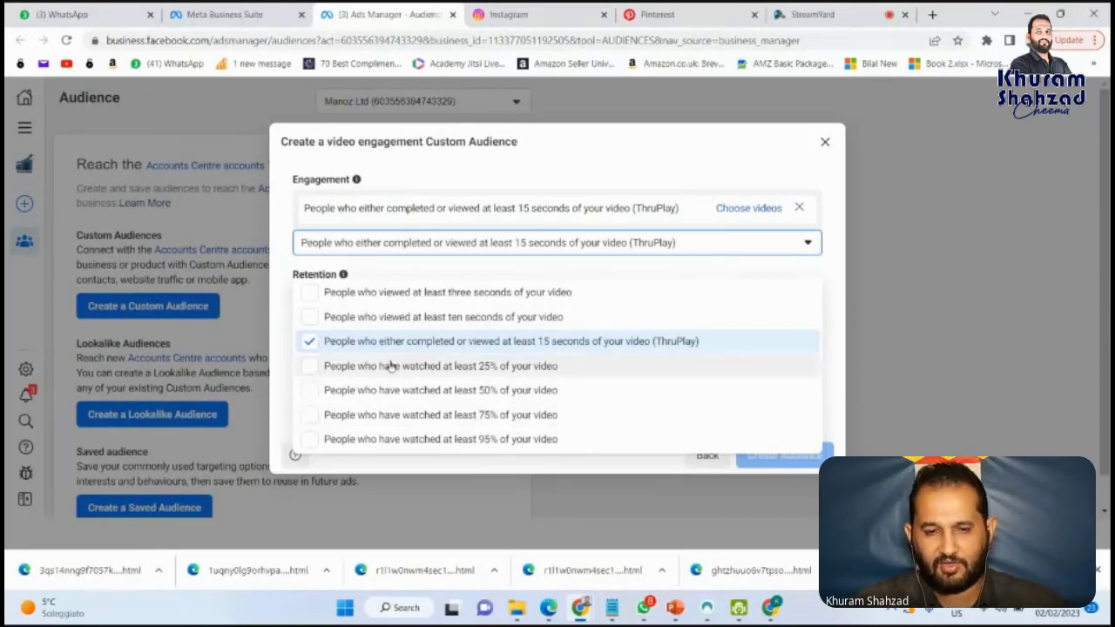
pyautogui.click(831, 270)
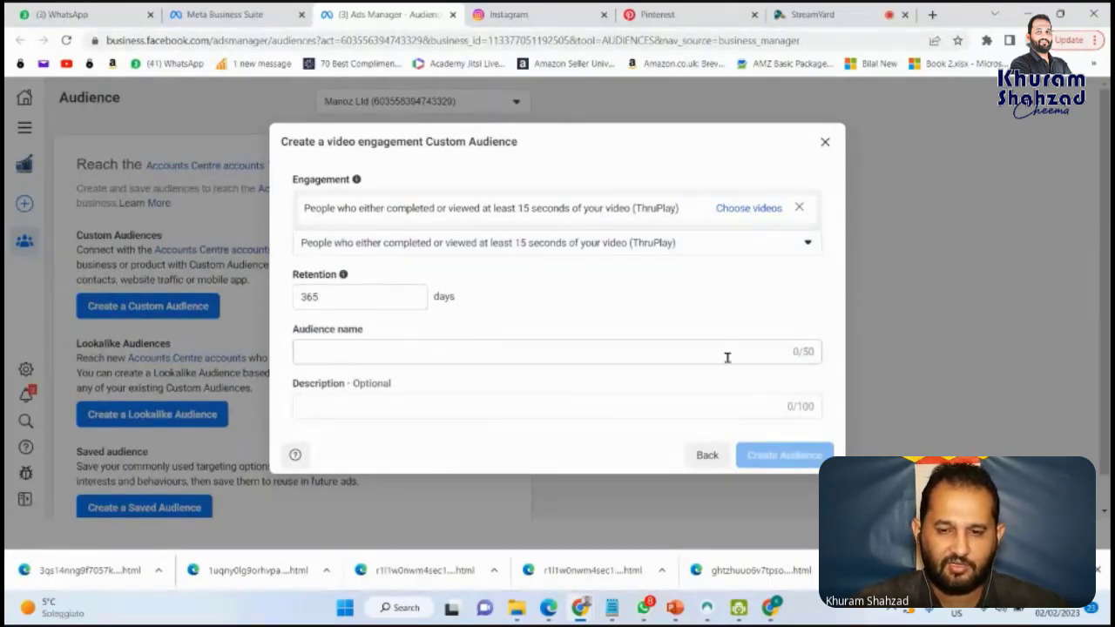
pyautogui.click(624, 346)
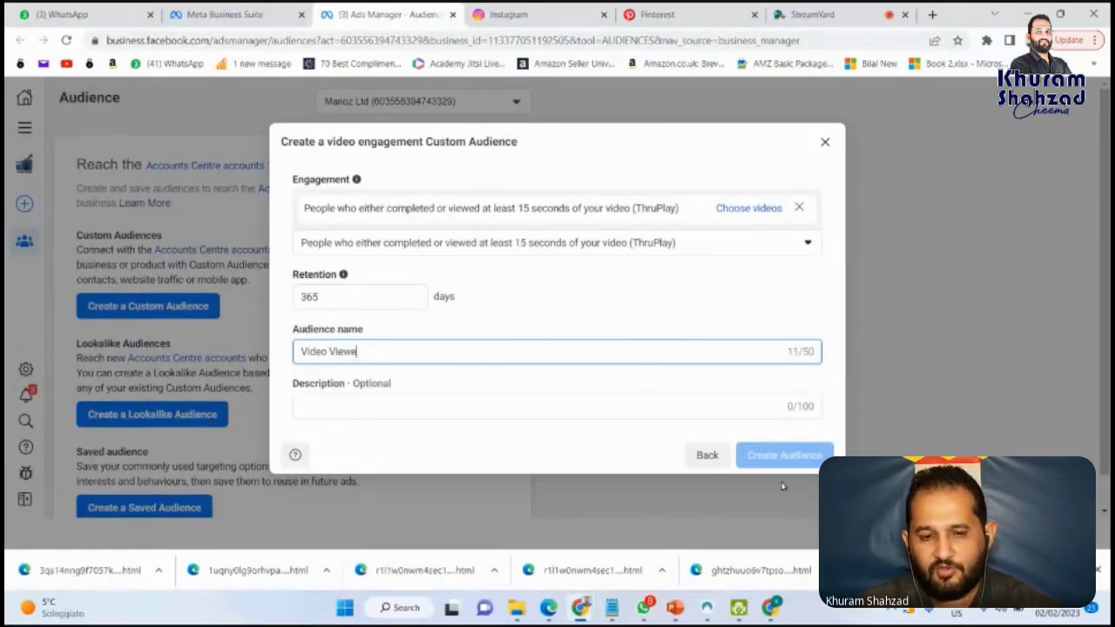
pyautogui.click(599, 439)
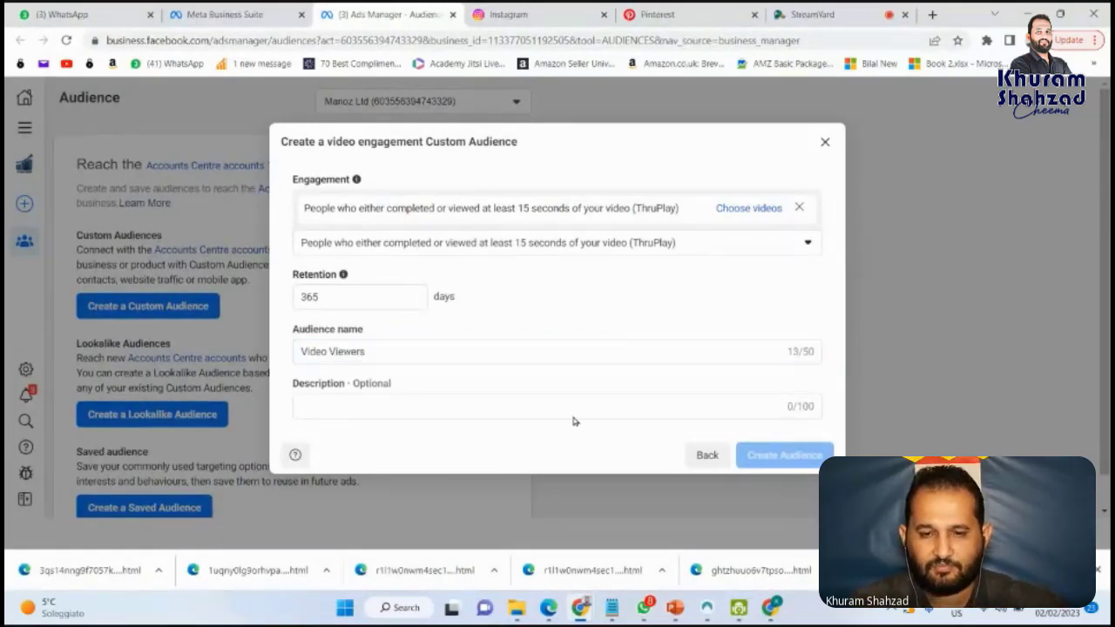
pyautogui.click(755, 211)
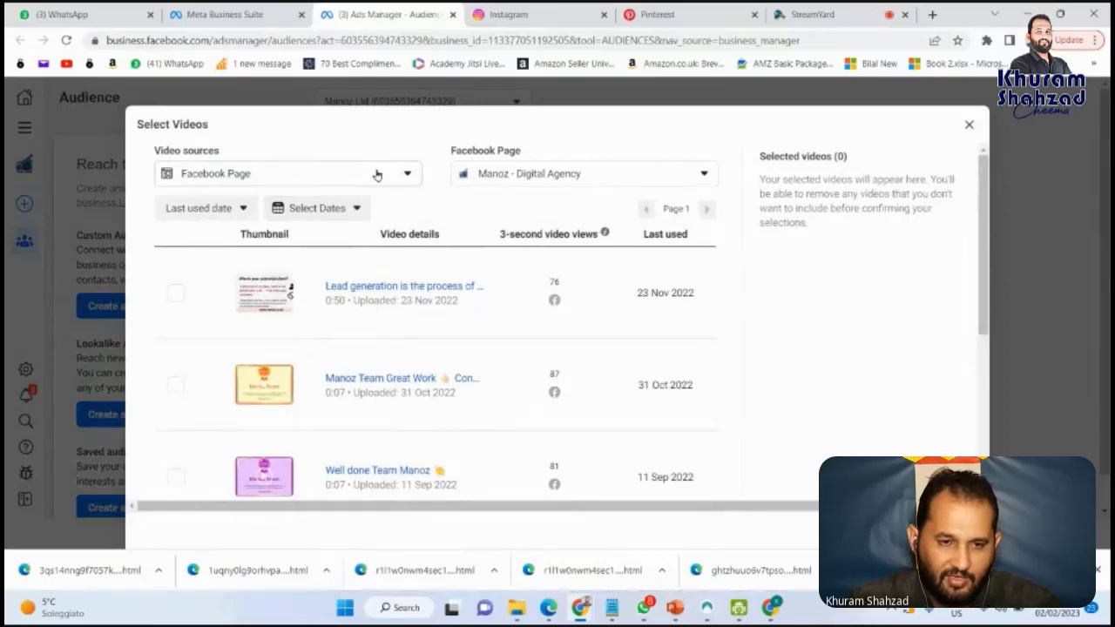
# Step: Attach the personal page's 'How to do free course…' video as the audience's source video
pyautogui.click(408, 175)
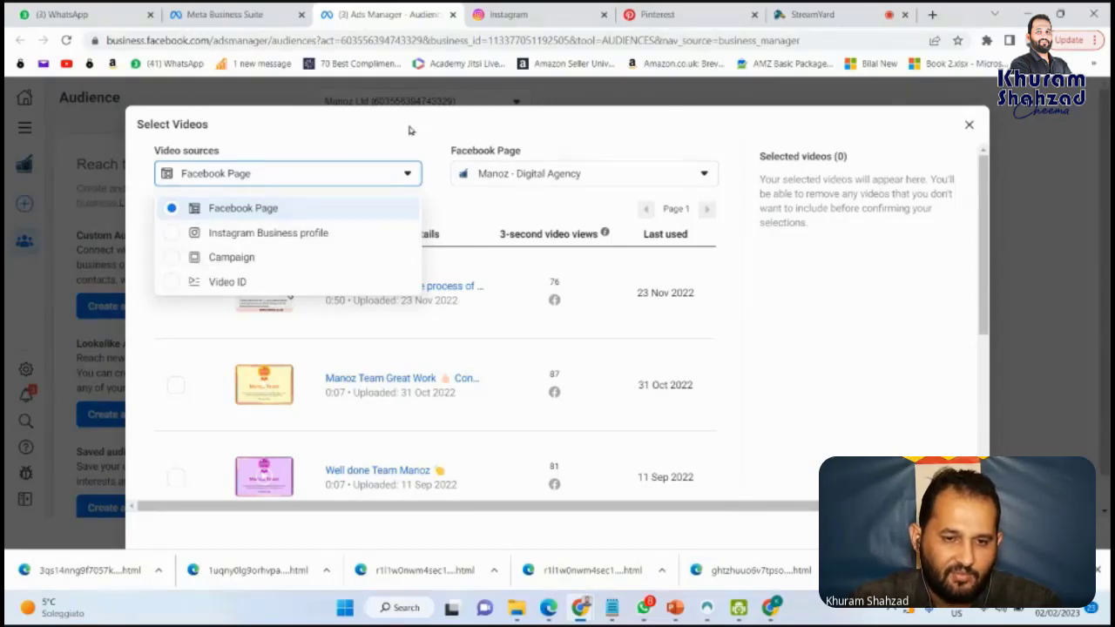
pyautogui.click(447, 142)
pyautogui.click(610, 178)
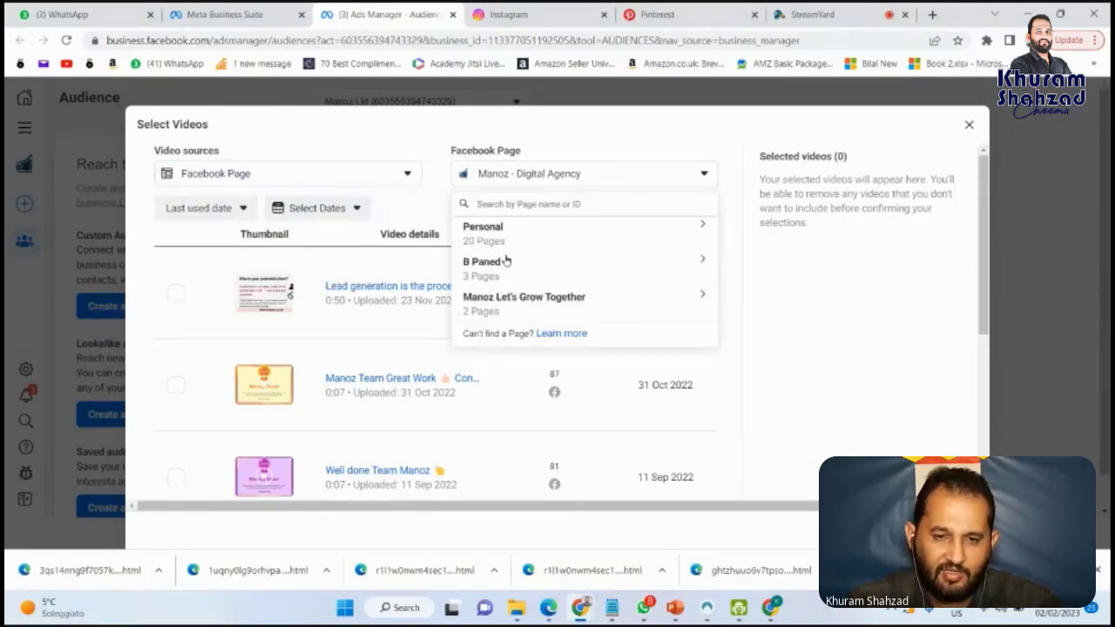
pyautogui.click(511, 307)
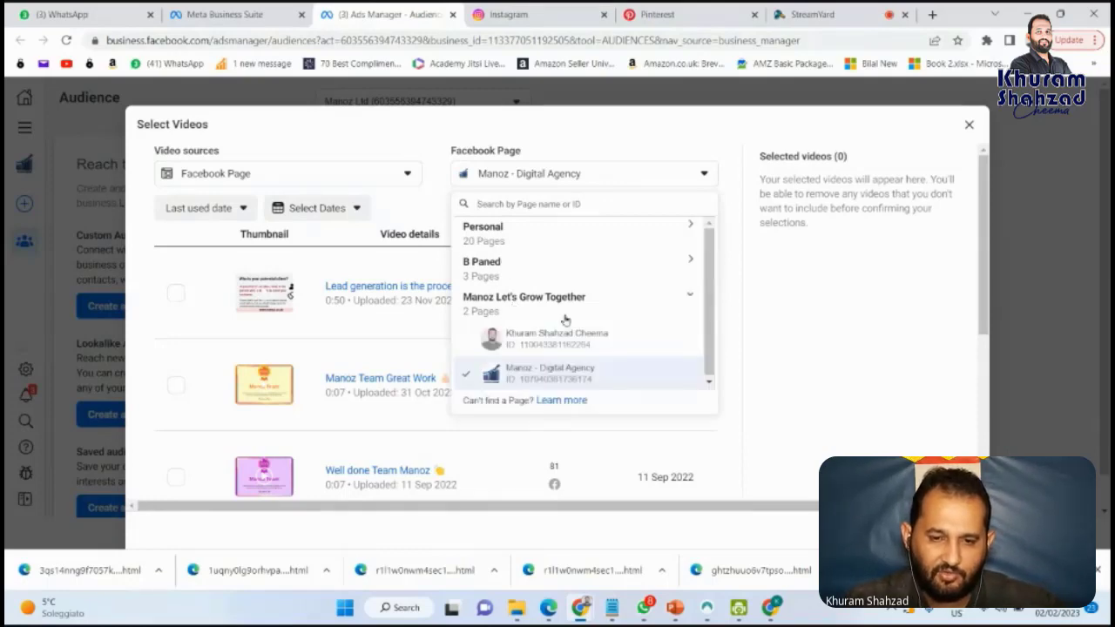
pyautogui.click(513, 340)
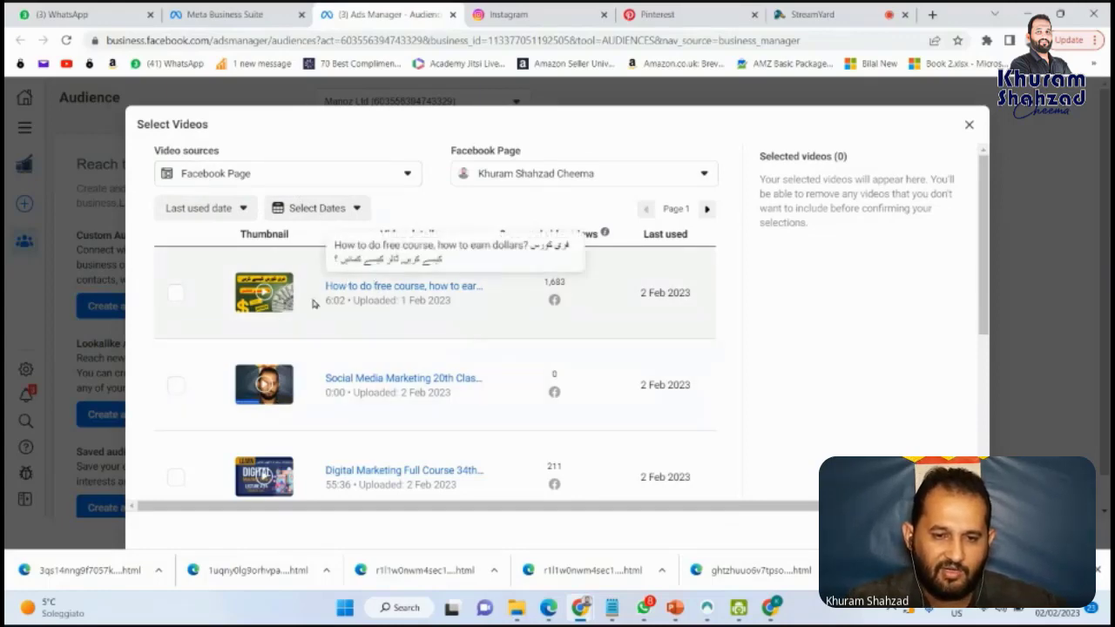
pyautogui.click(175, 293)
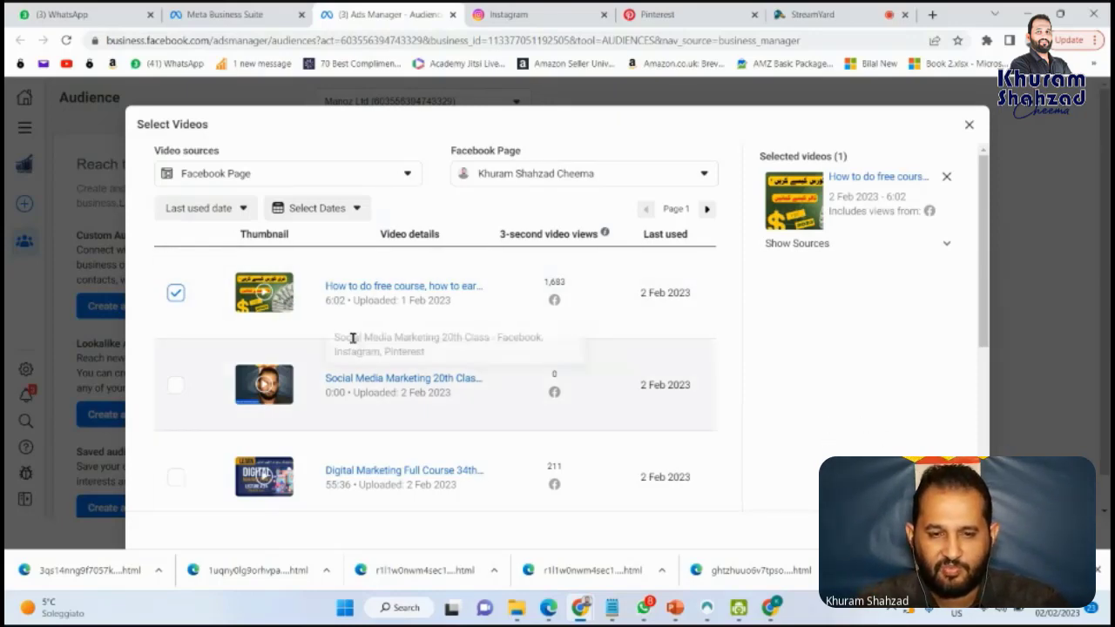
pyautogui.click(945, 531)
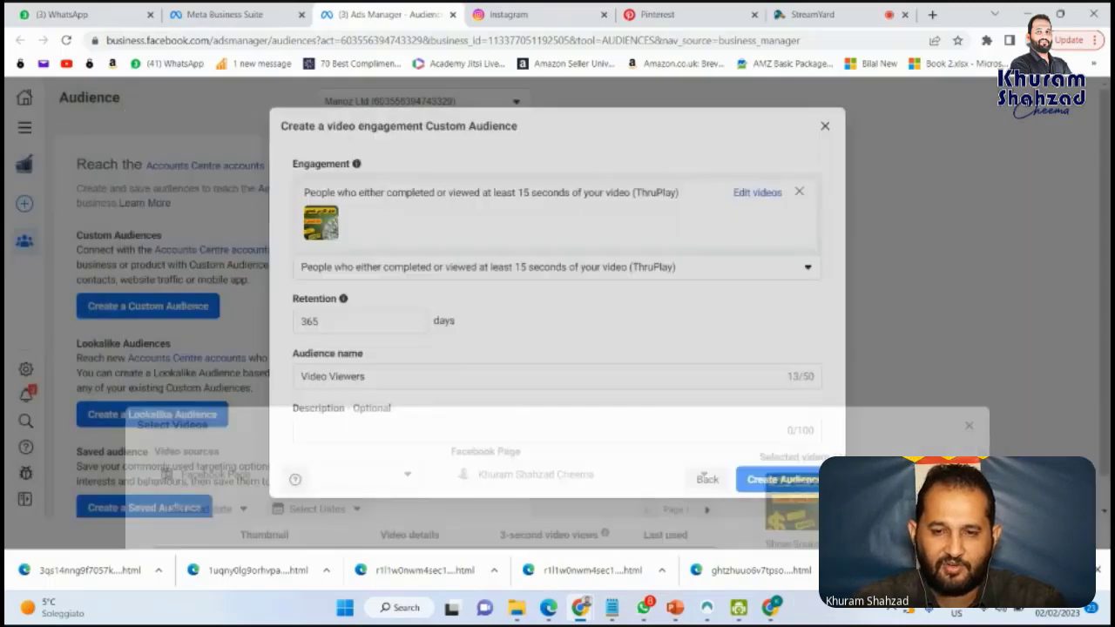
# Step: Create the Video Viewers audience and select it in the Audiences list
pyautogui.click(766, 479)
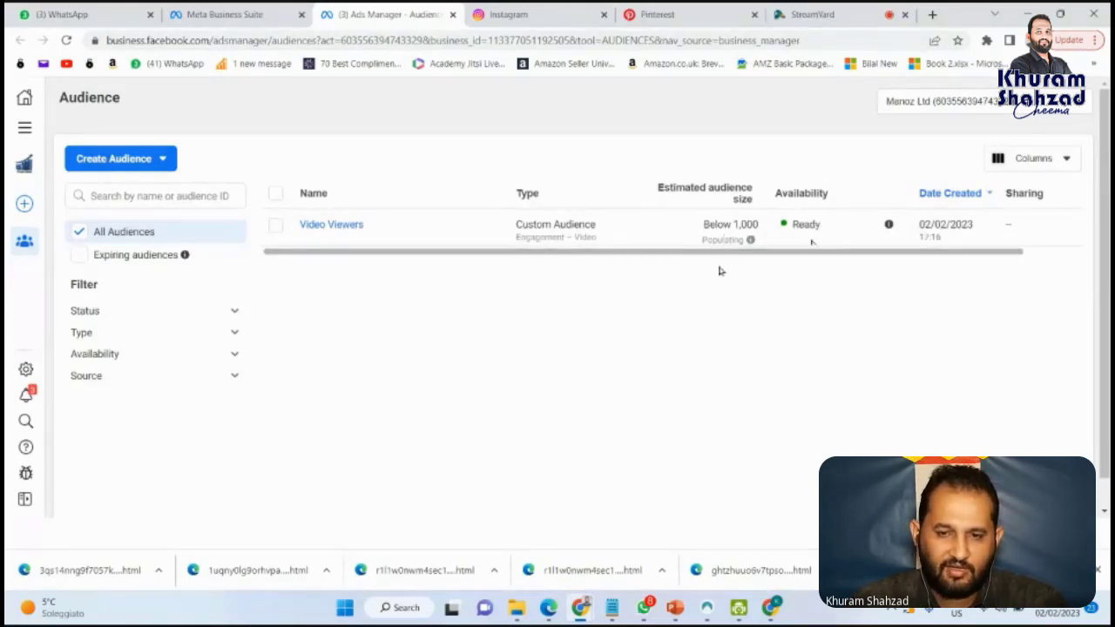
pyautogui.click(277, 227)
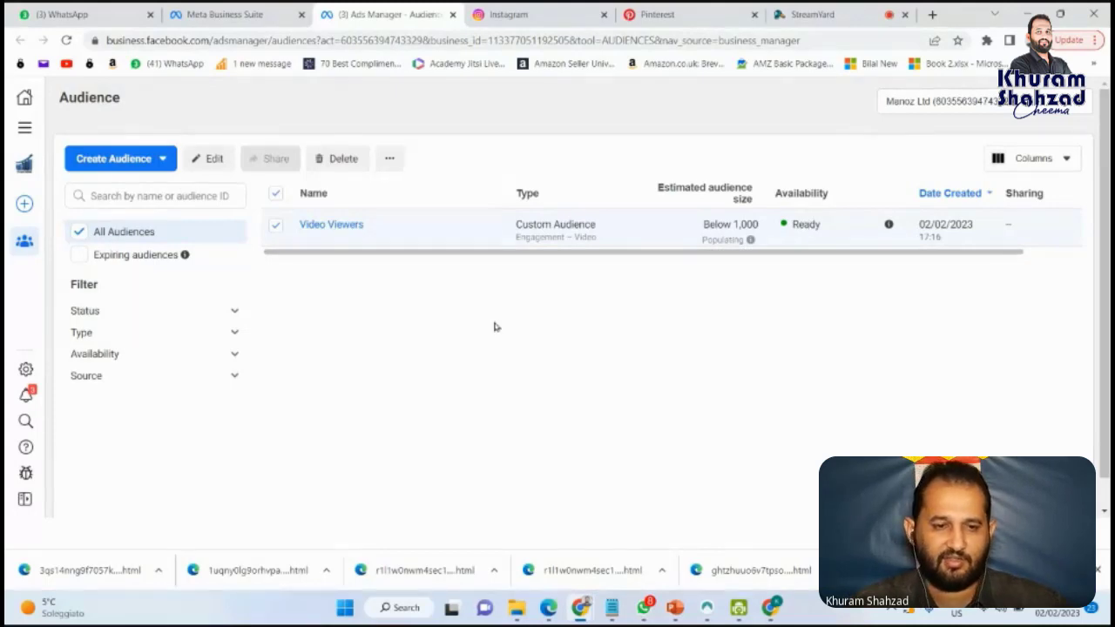
pyautogui.click(157, 165)
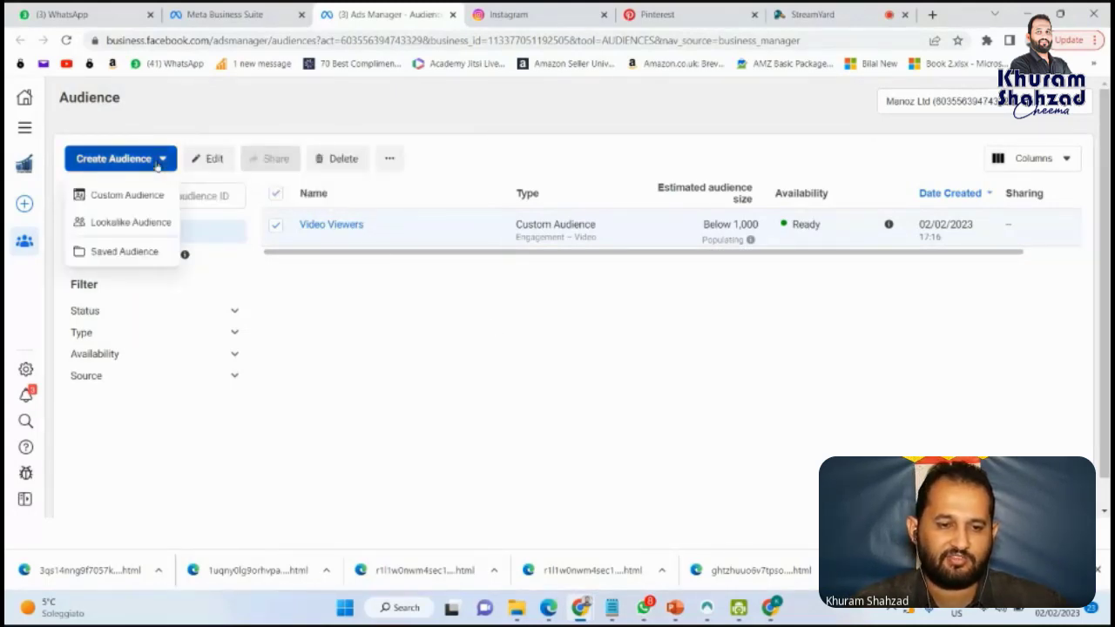
# Step: Start a lookalike audience using the owner's own Facebook Page as its source
pyautogui.click(140, 223)
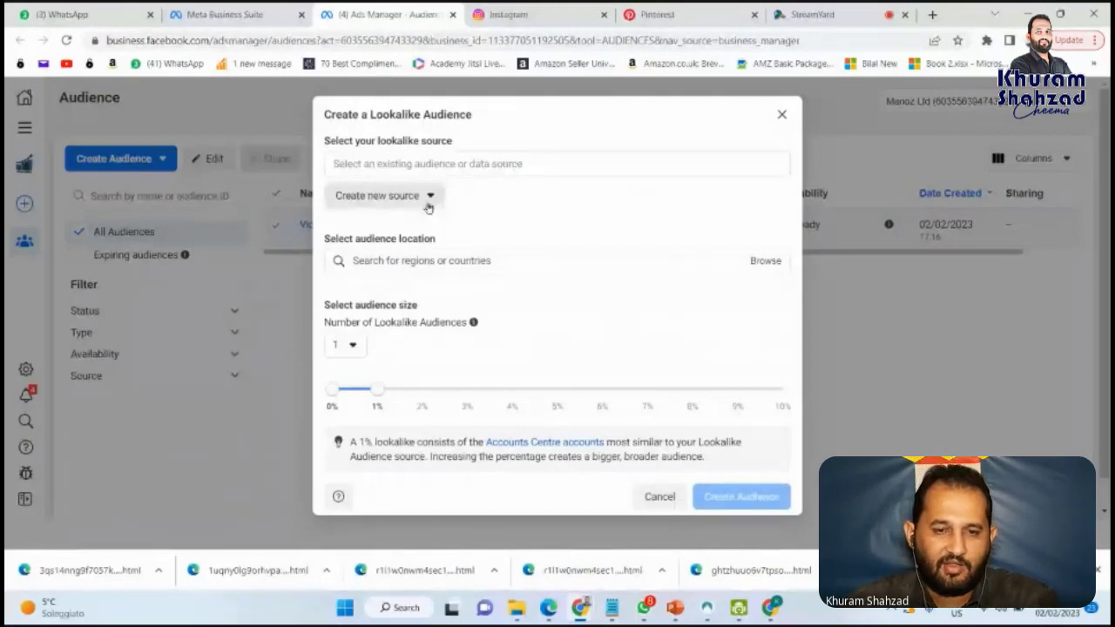
pyautogui.click(430, 198)
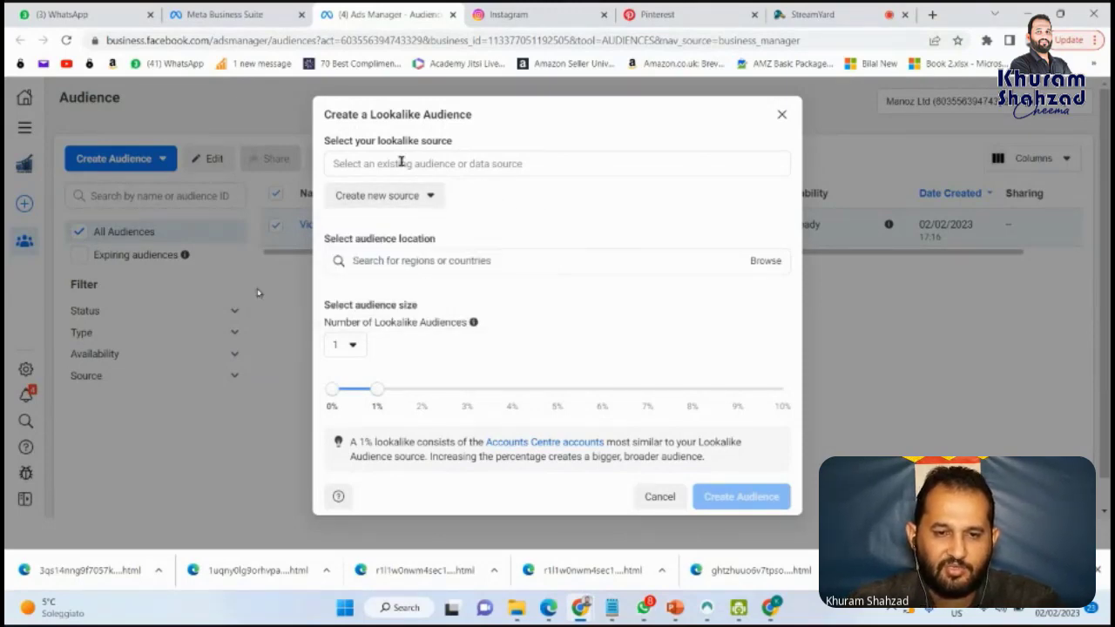
pyautogui.click(390, 167)
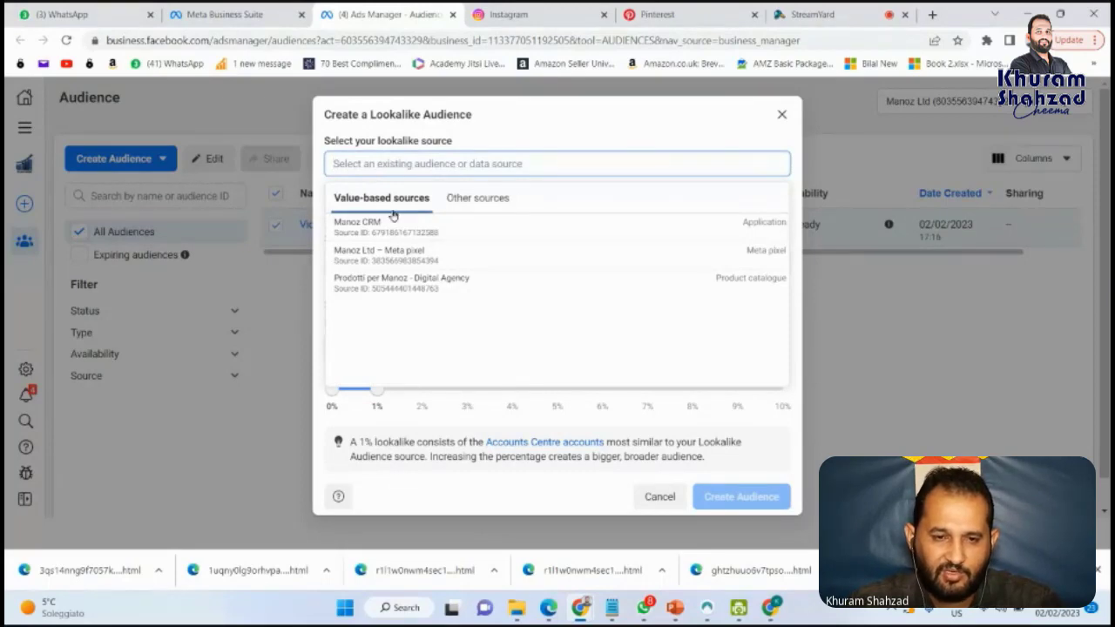
pyautogui.moveTo(406, 226)
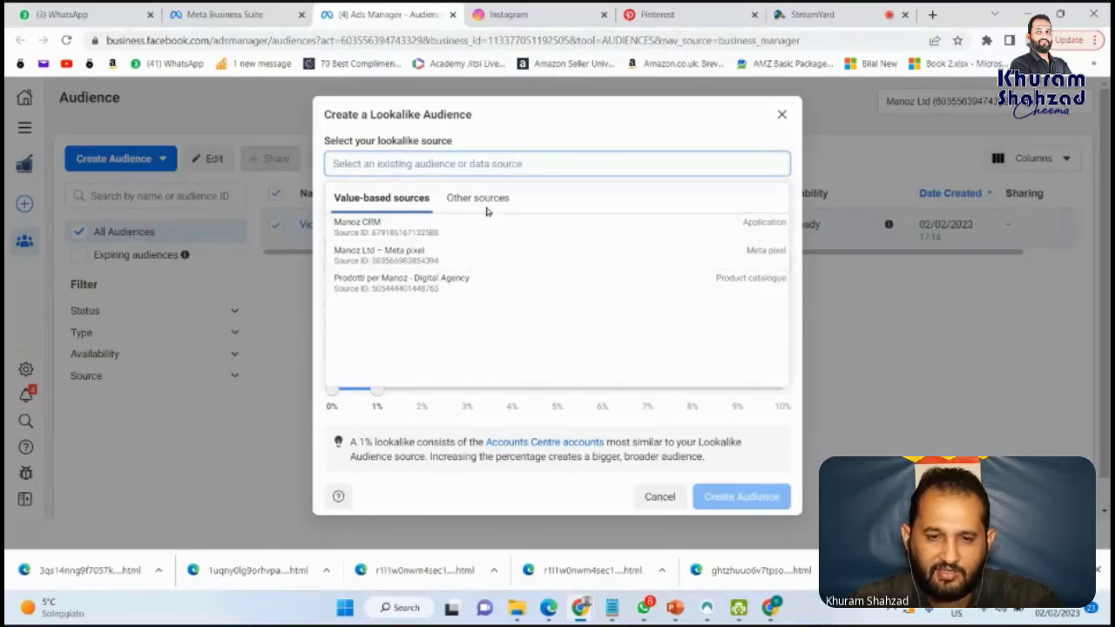
pyautogui.click(484, 200)
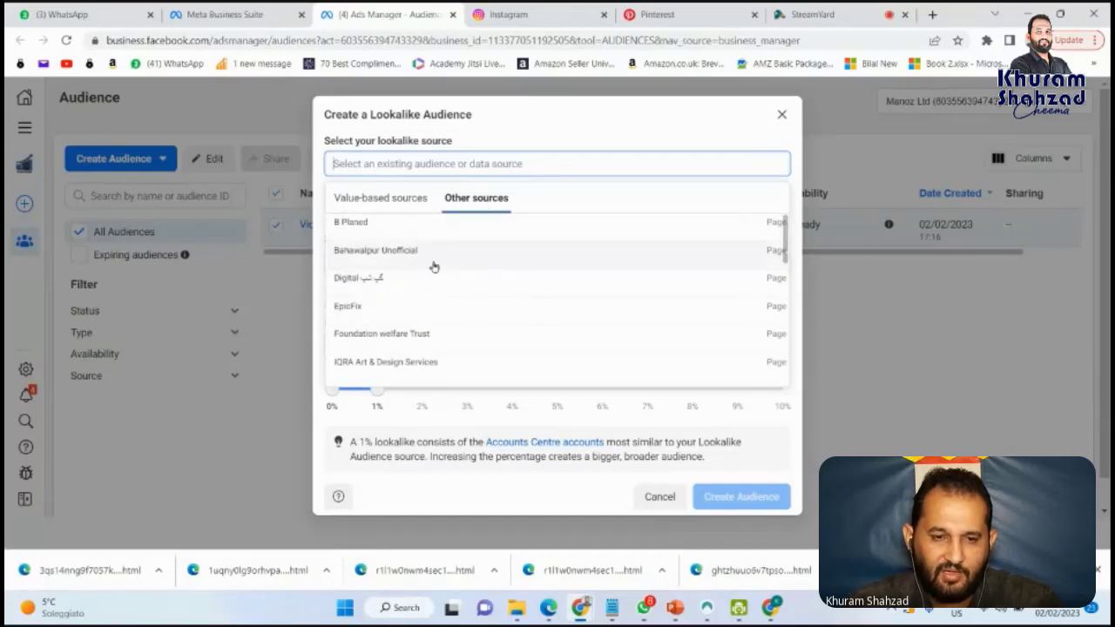
pyautogui.scroll(-3, 413, 316)
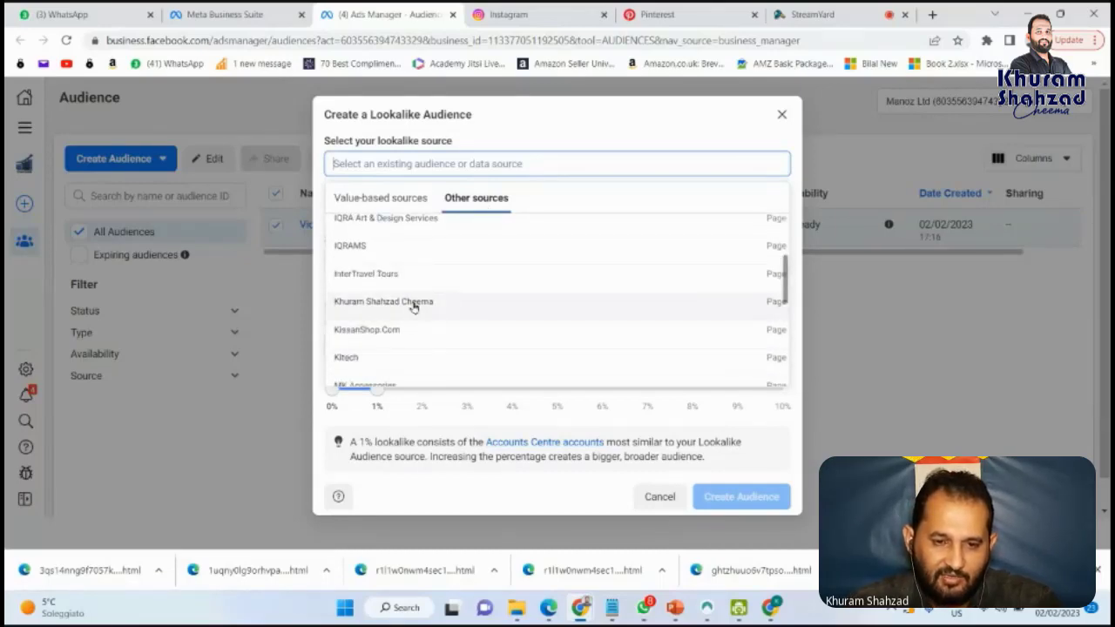
pyautogui.click(410, 302)
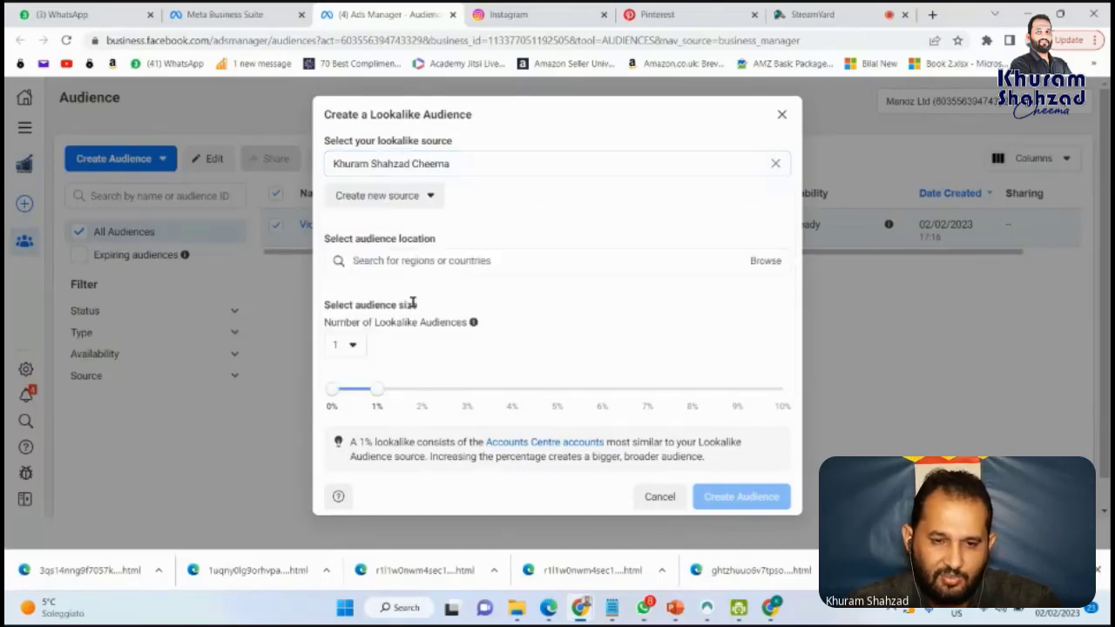
pyautogui.click(436, 193)
pyautogui.click(528, 202)
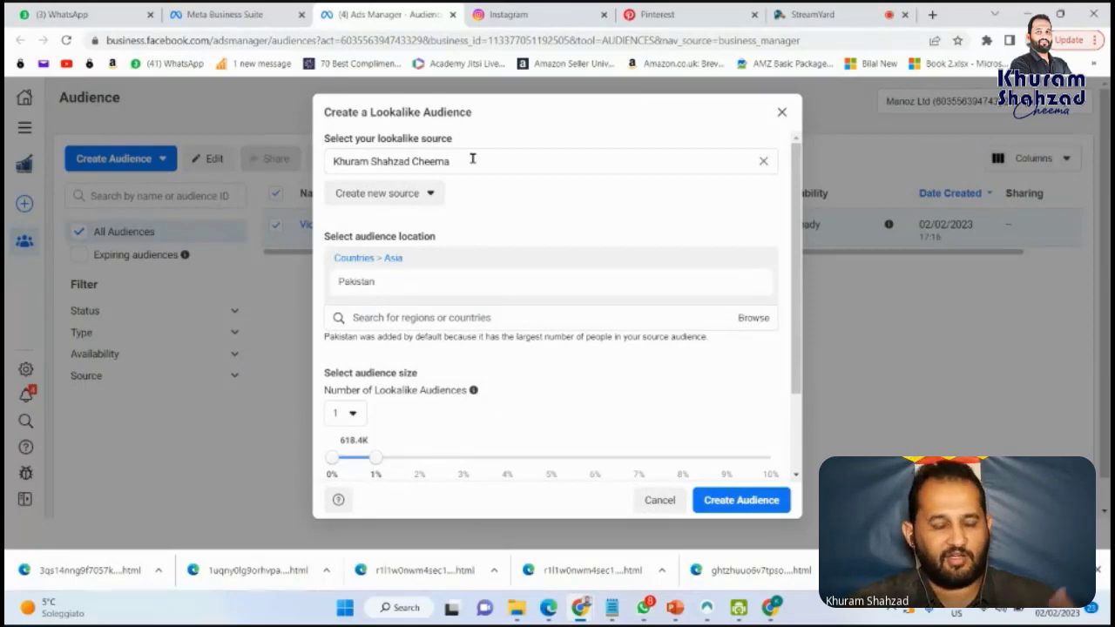
# Step: Keep Pakistan and 1% size, and create the lookalike audience
pyautogui.scroll(-1, 521, 234)
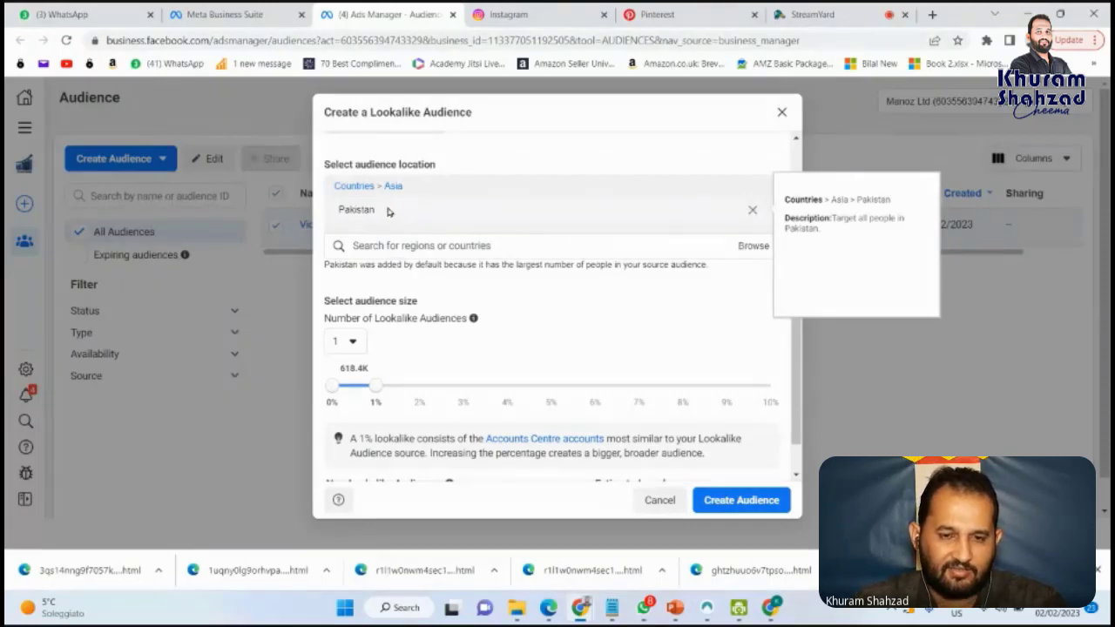
pyautogui.scroll(-1, 450, 336)
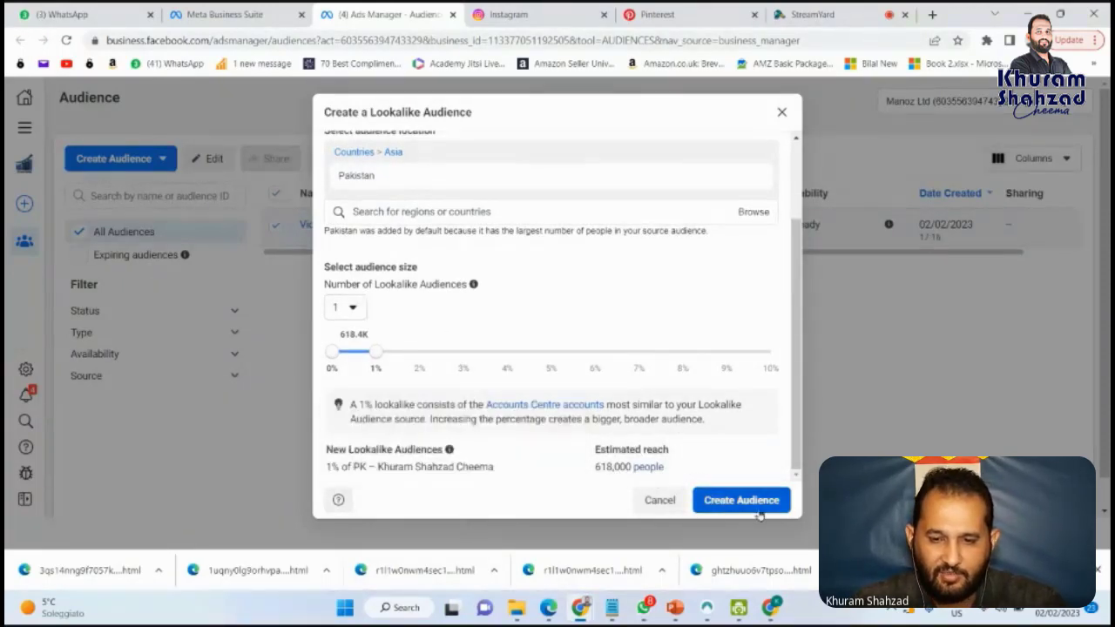
pyautogui.scroll(3, 680, 436)
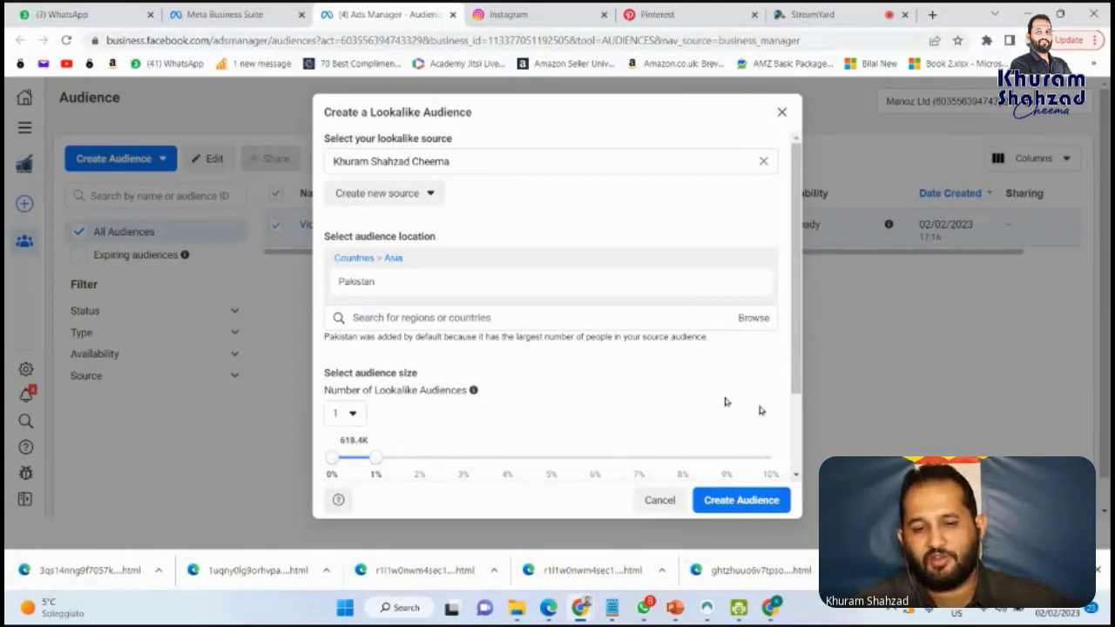
pyautogui.click(738, 501)
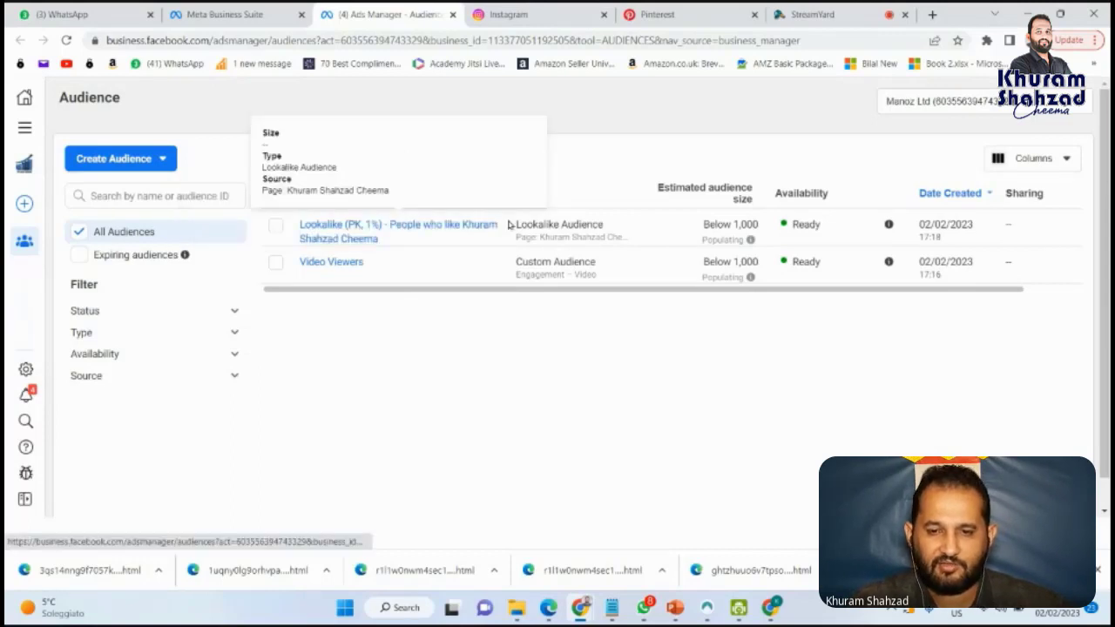
pyautogui.click(277, 228)
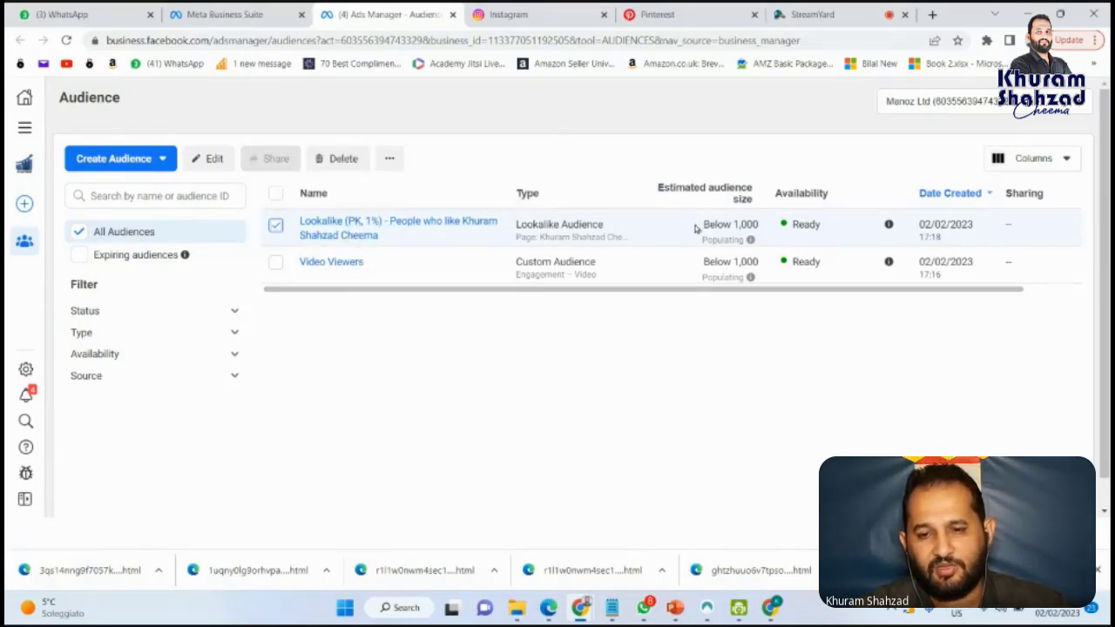
pyautogui.moveTo(697, 223); pyautogui.dragTo(761, 226)
pyautogui.moveTo(702, 261); pyautogui.dragTo(764, 263)
pyautogui.click(576, 382)
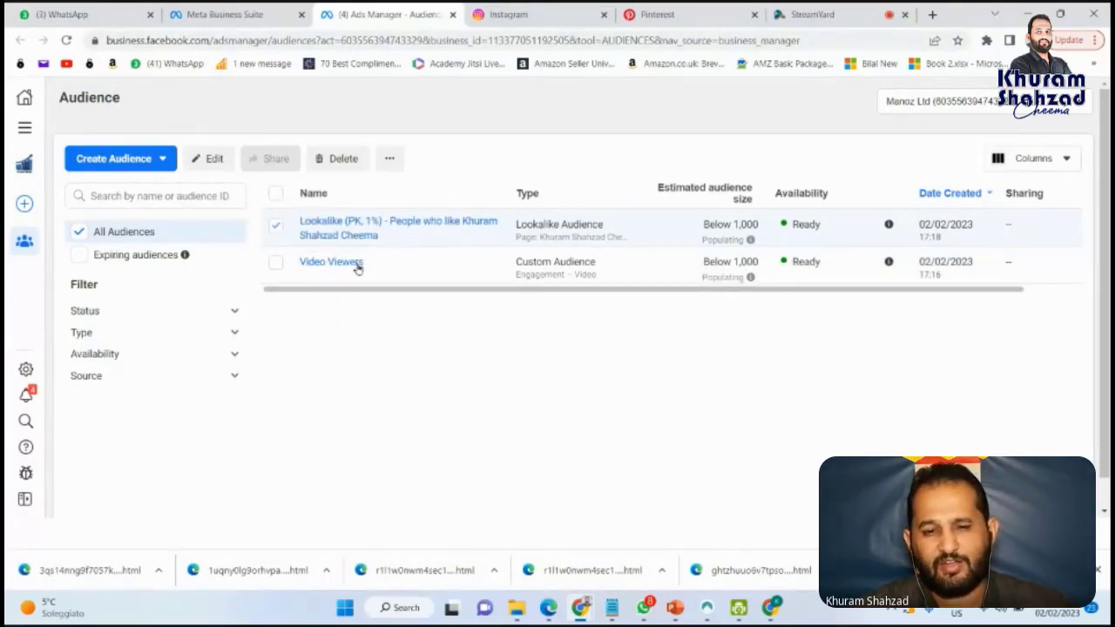
pyautogui.moveTo(763, 270)
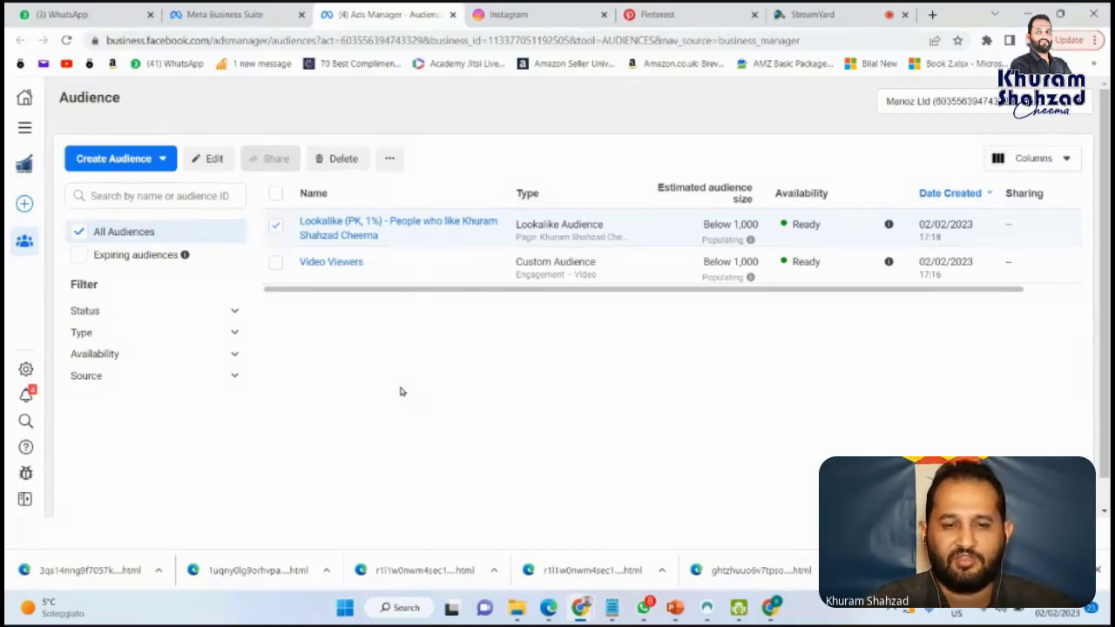
pyautogui.moveTo(403, 226)
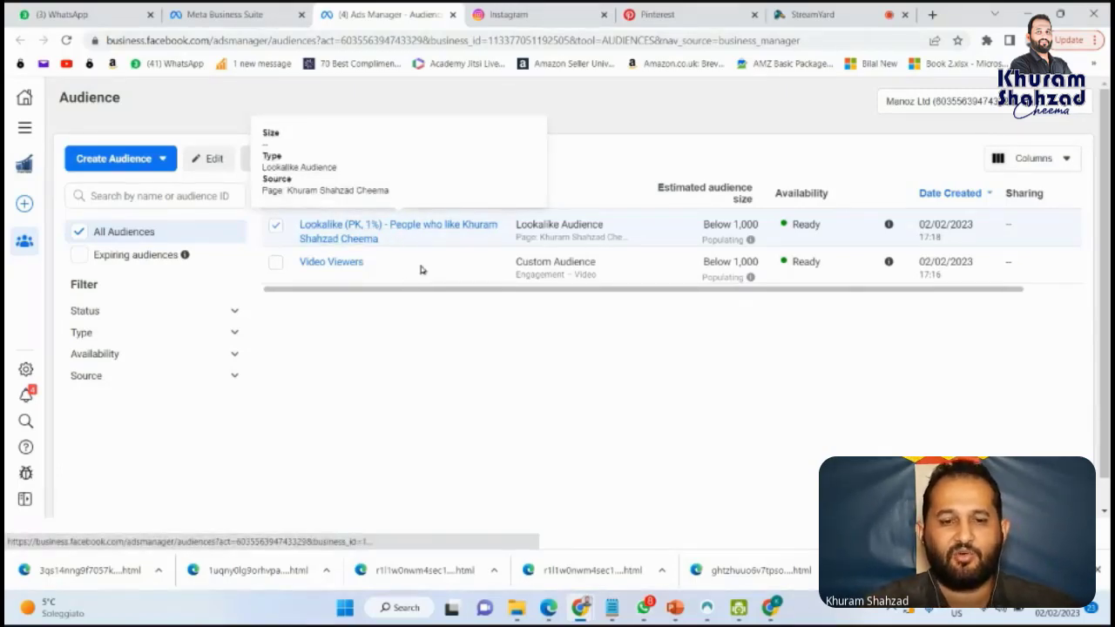
pyautogui.moveTo(353, 263)
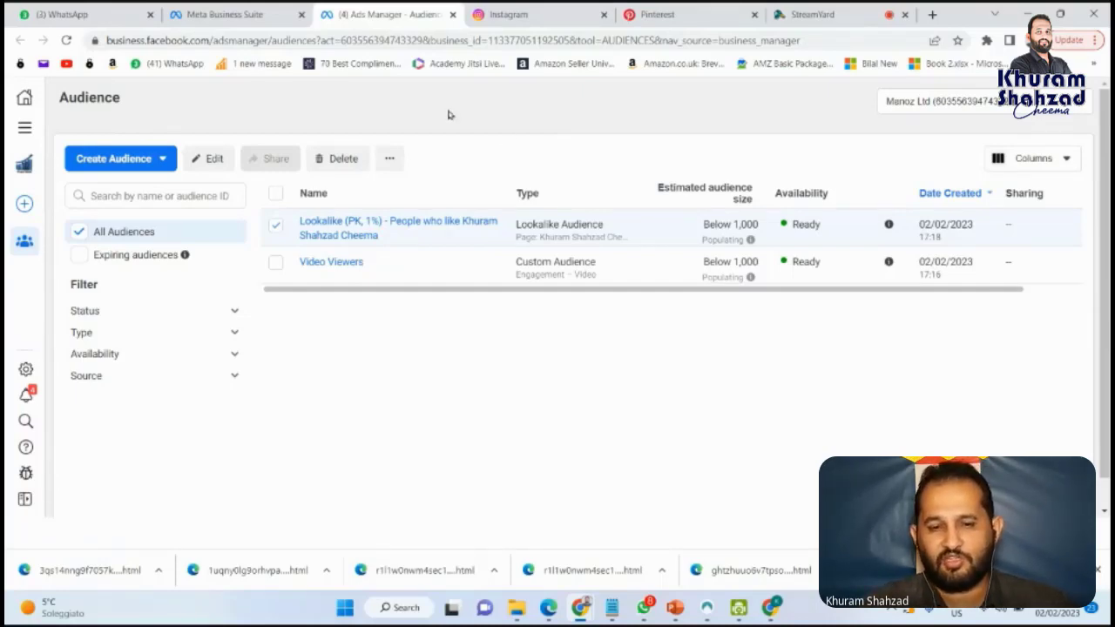
# Step: Delete both the lookalike and Video Viewers audiences, then begin a new audience
pyautogui.click(276, 264)
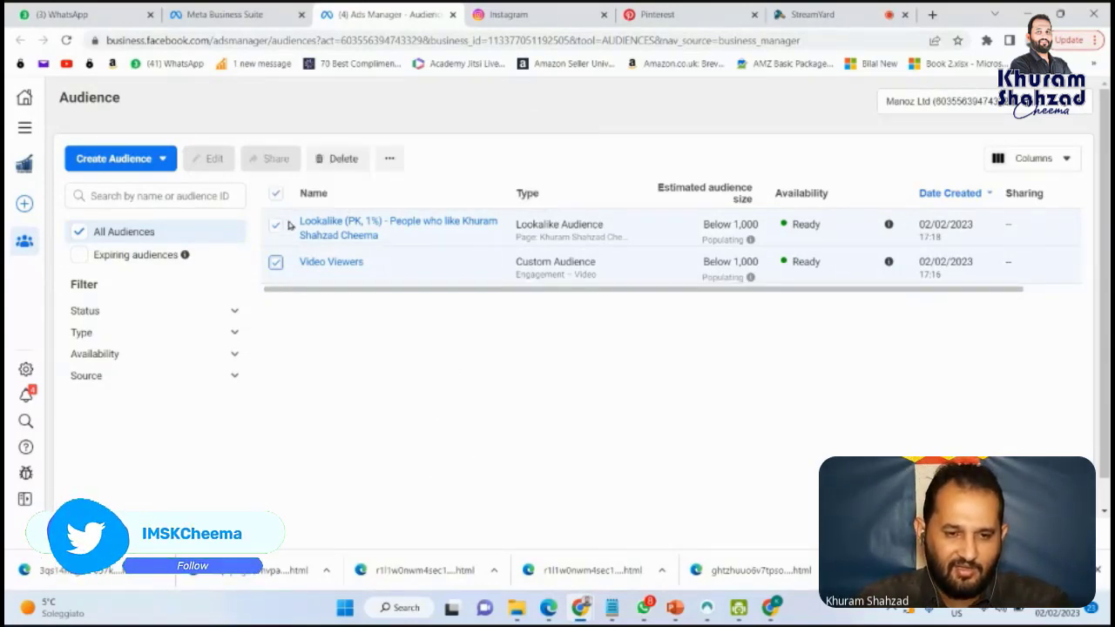
pyautogui.click(329, 159)
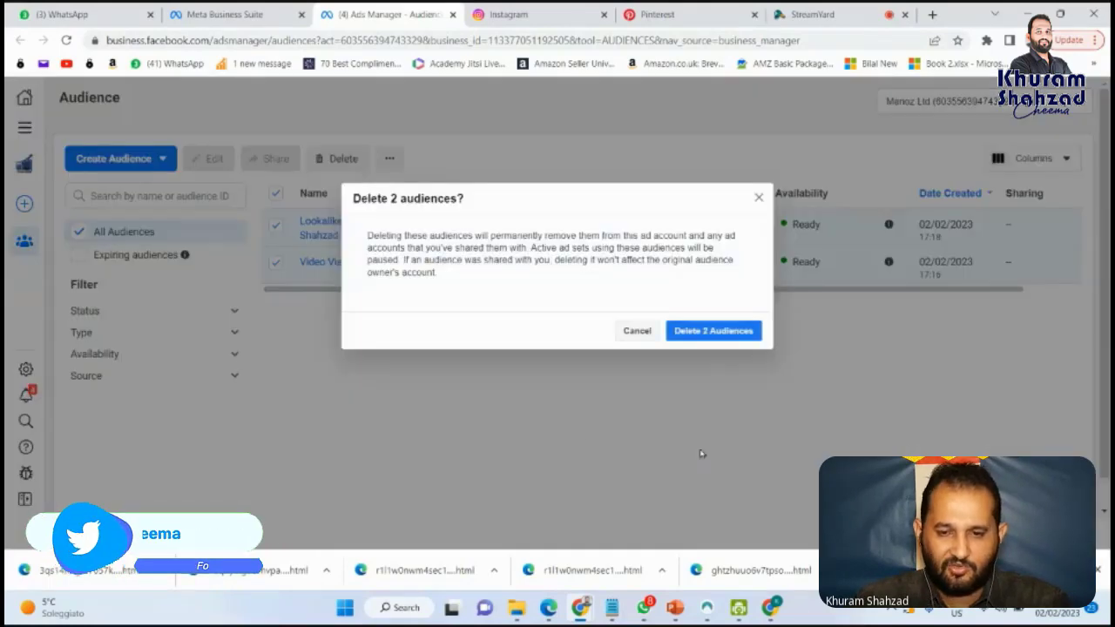
pyautogui.click(715, 331)
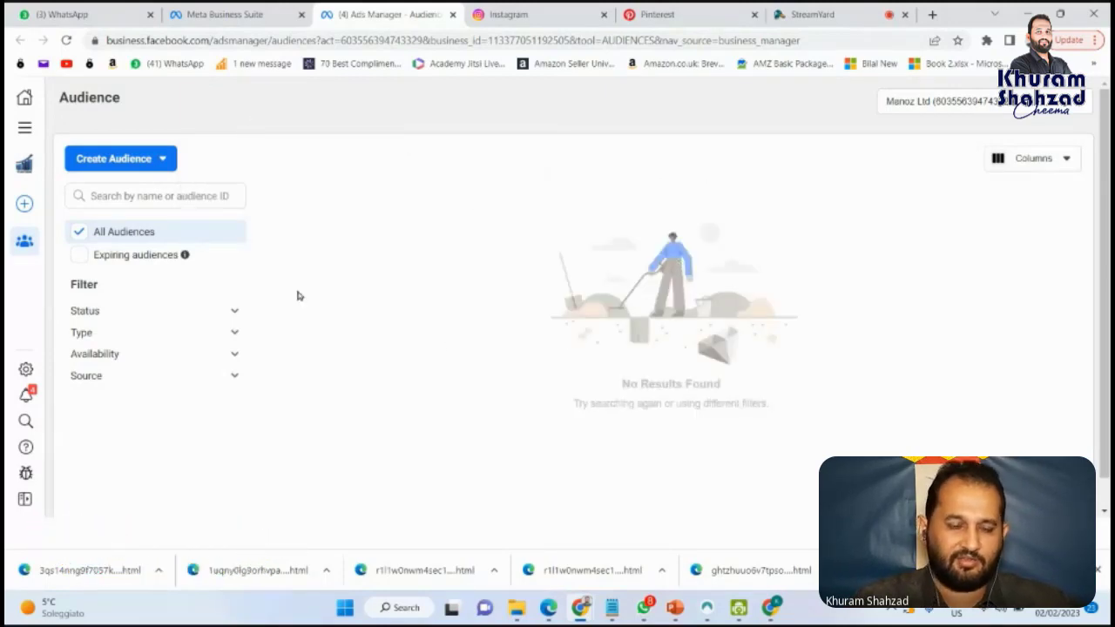
pyautogui.click(164, 158)
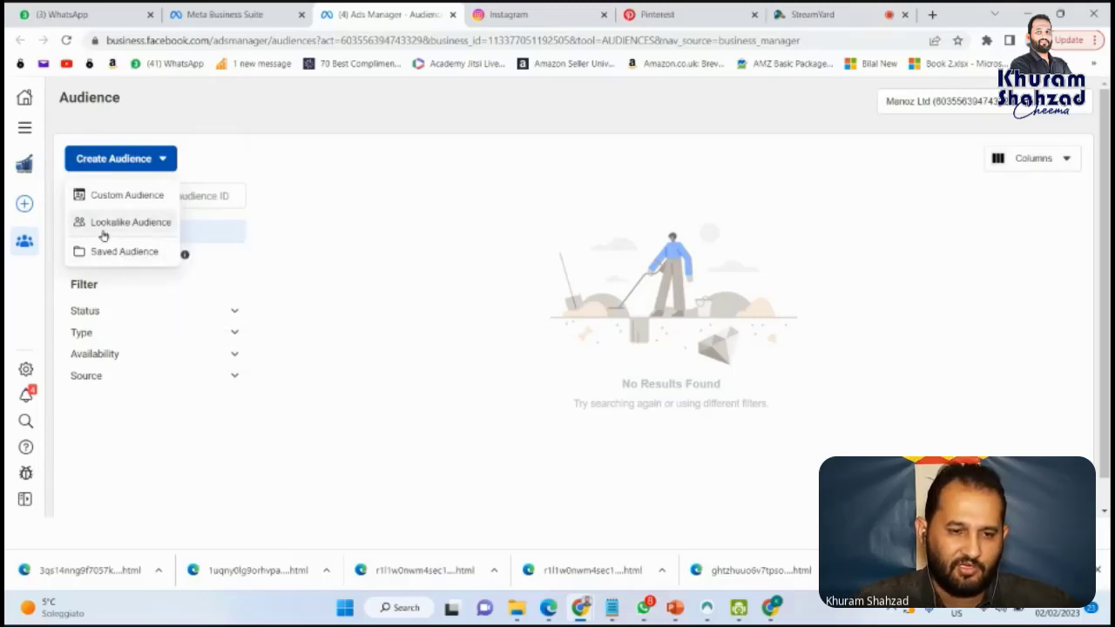
pyautogui.click(114, 196)
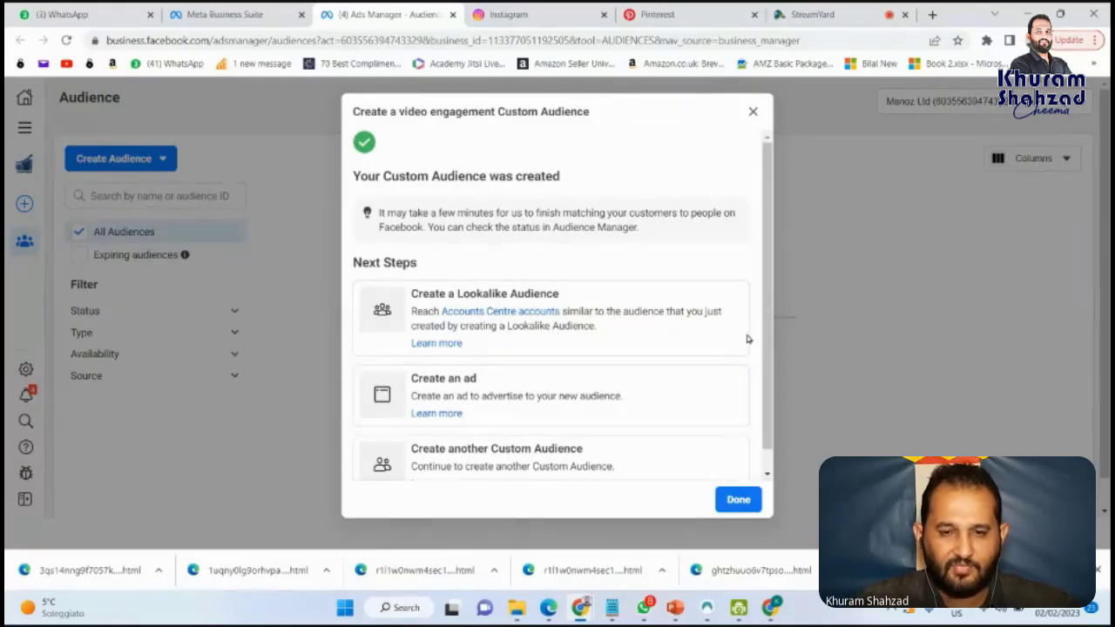
pyautogui.click(469, 309)
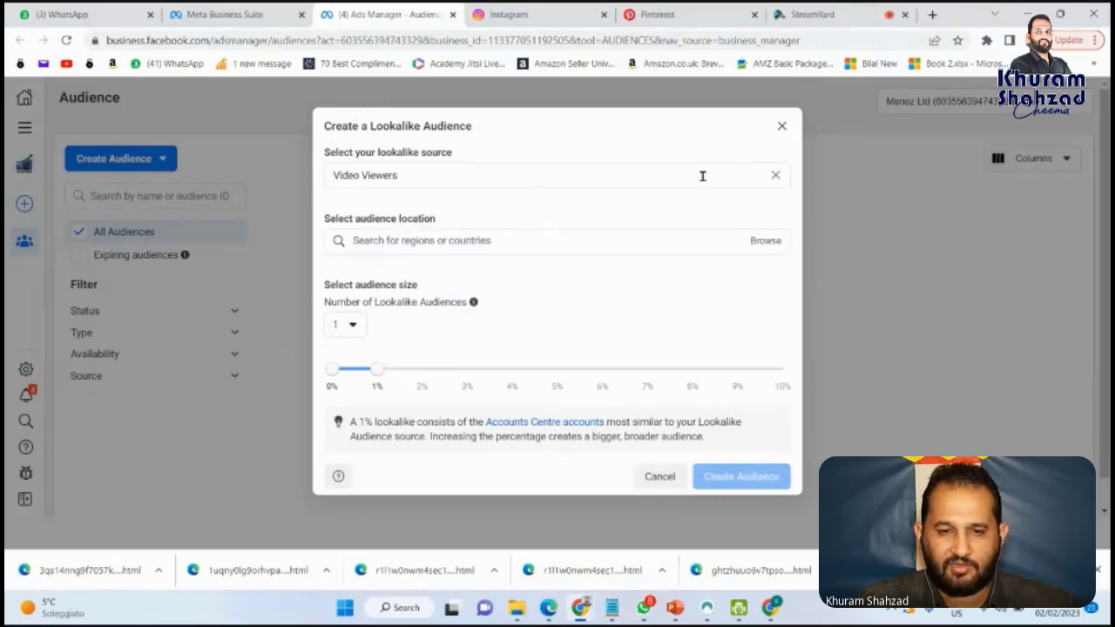
pyautogui.click(577, 184)
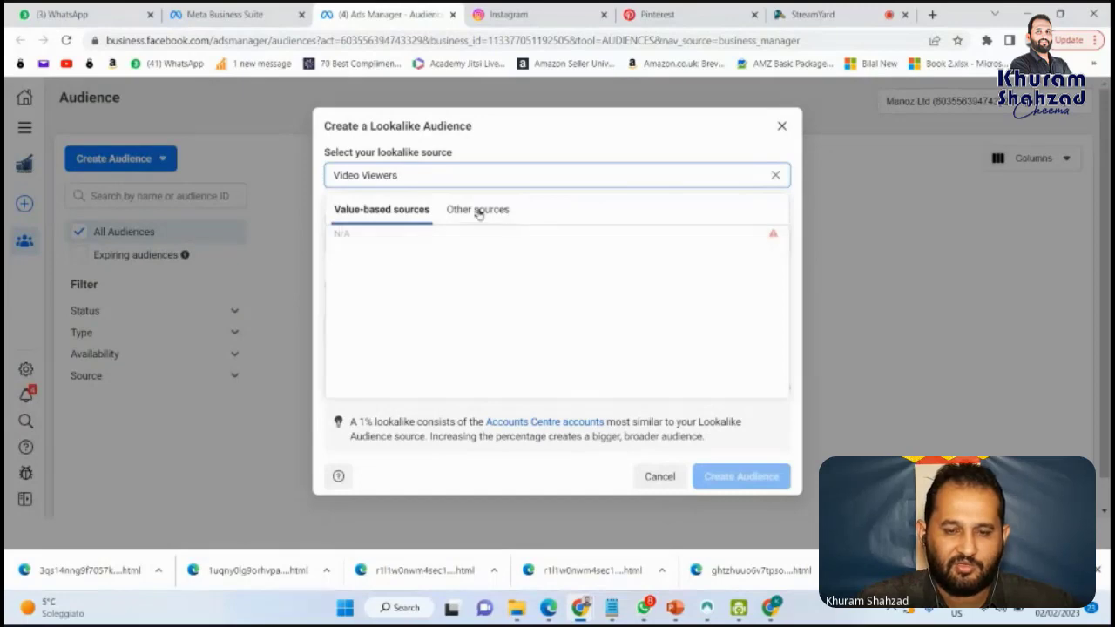
pyautogui.click(479, 212)
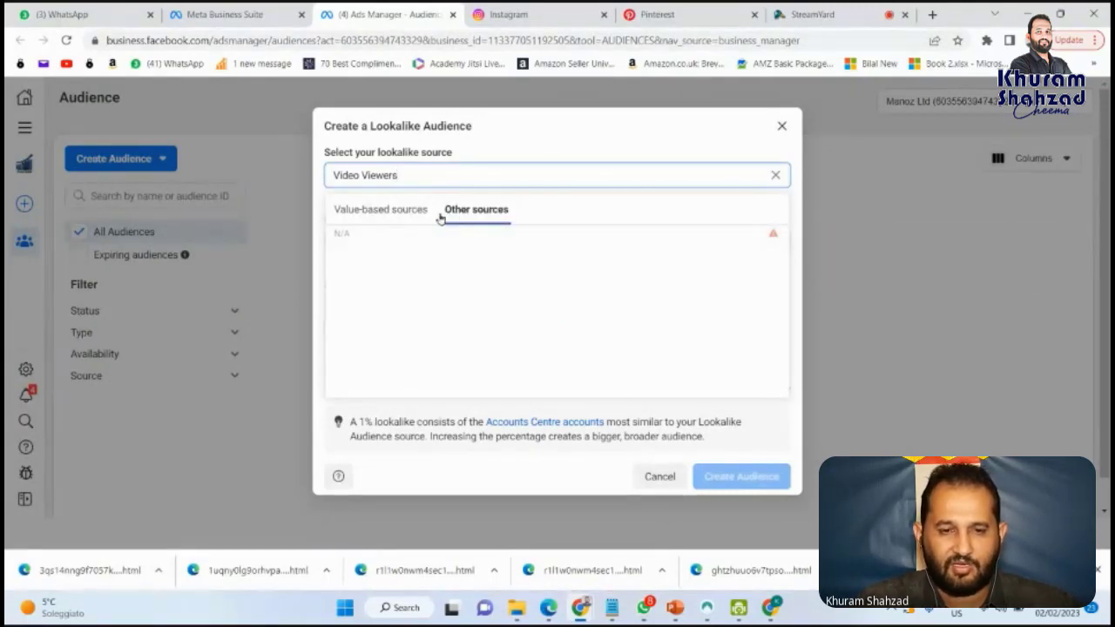
pyautogui.click(391, 211)
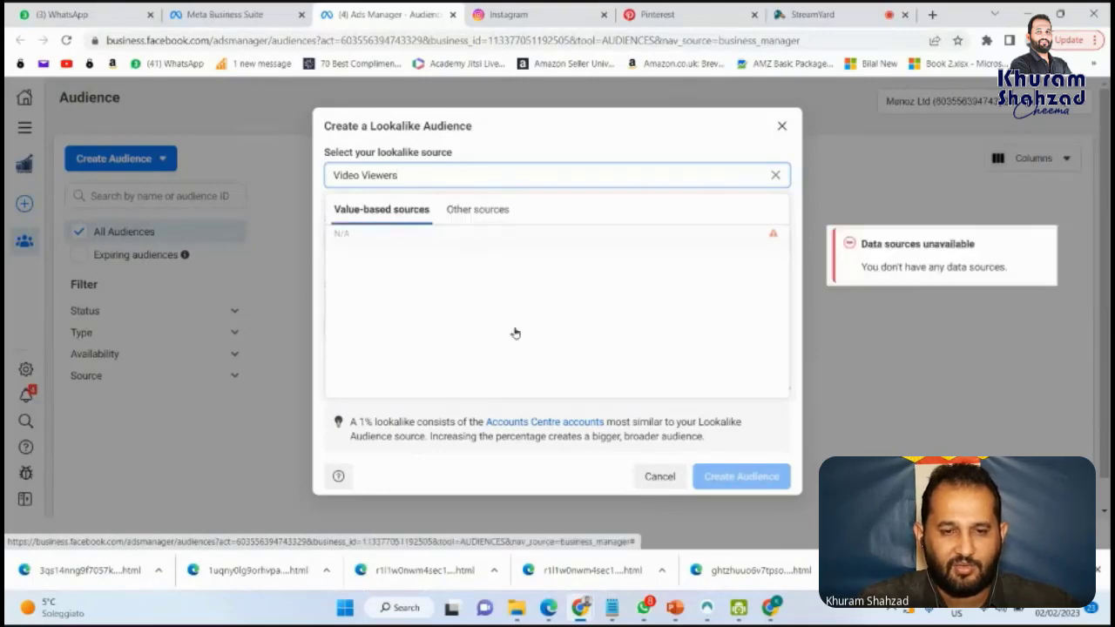
pyautogui.moveTo(430, 172); pyautogui.dragTo(160, 176)
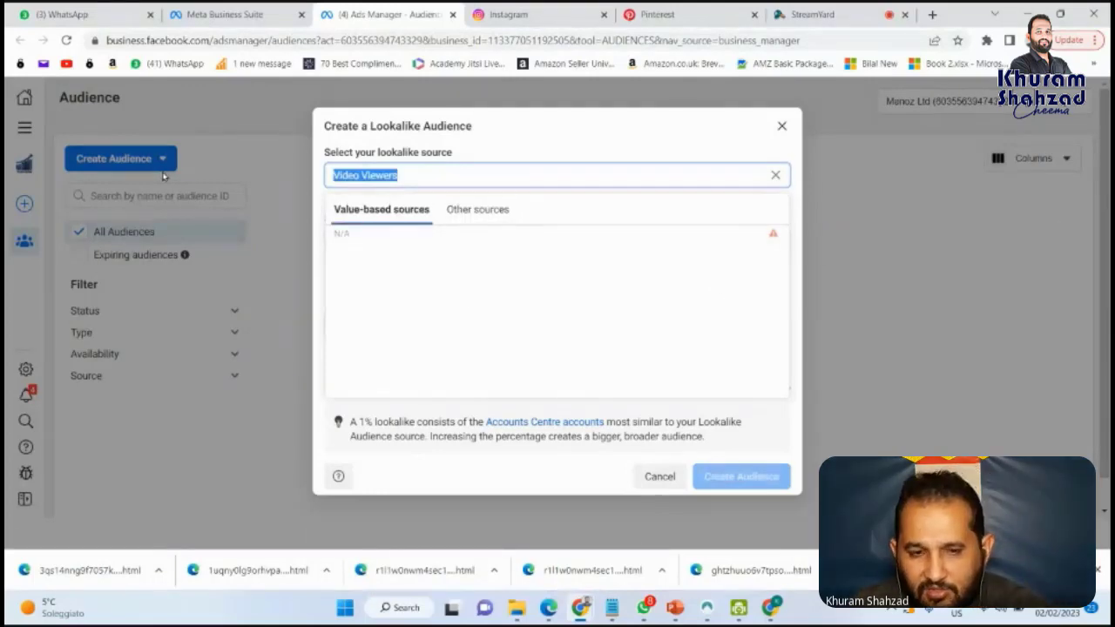
pyautogui.press('BackSpace')
pyautogui.click(477, 210)
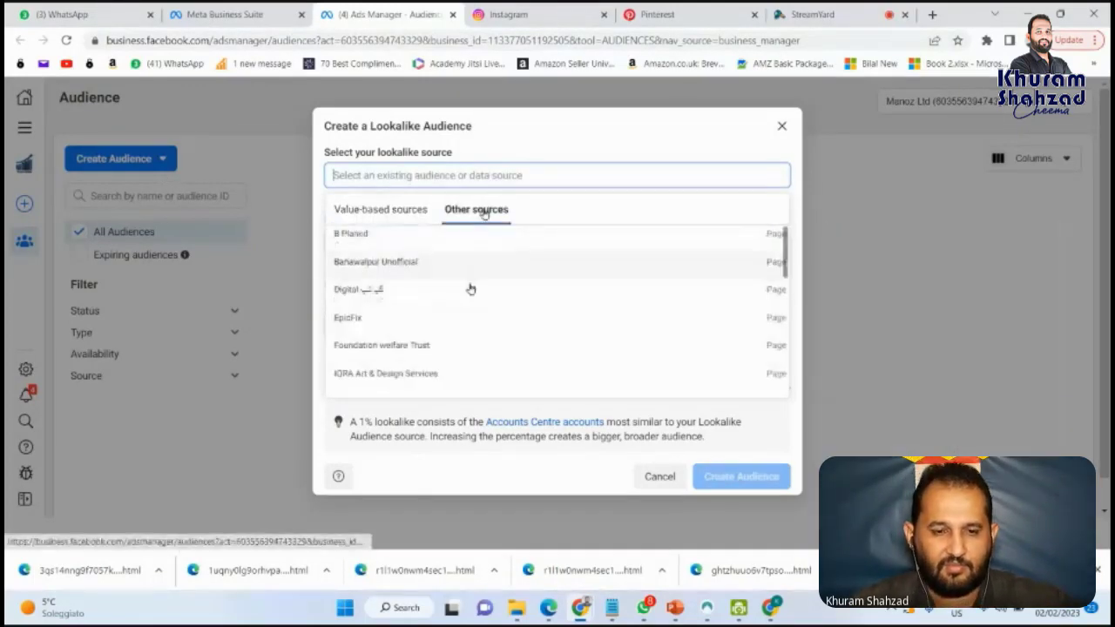
pyautogui.scroll(-4, 393, 299)
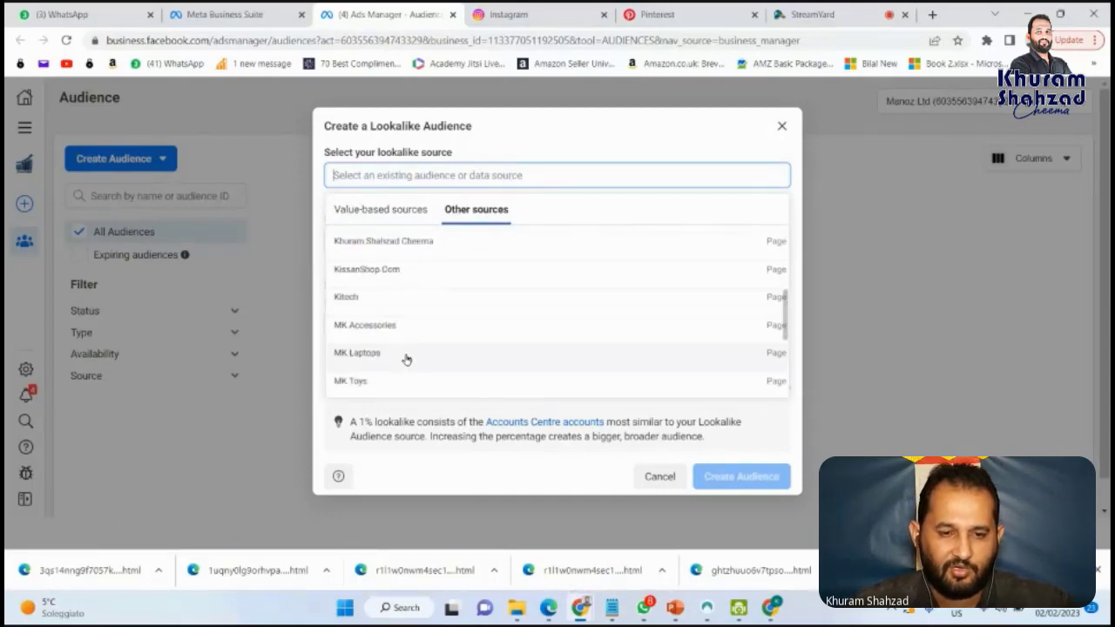
pyautogui.scroll(-3, 496, 333)
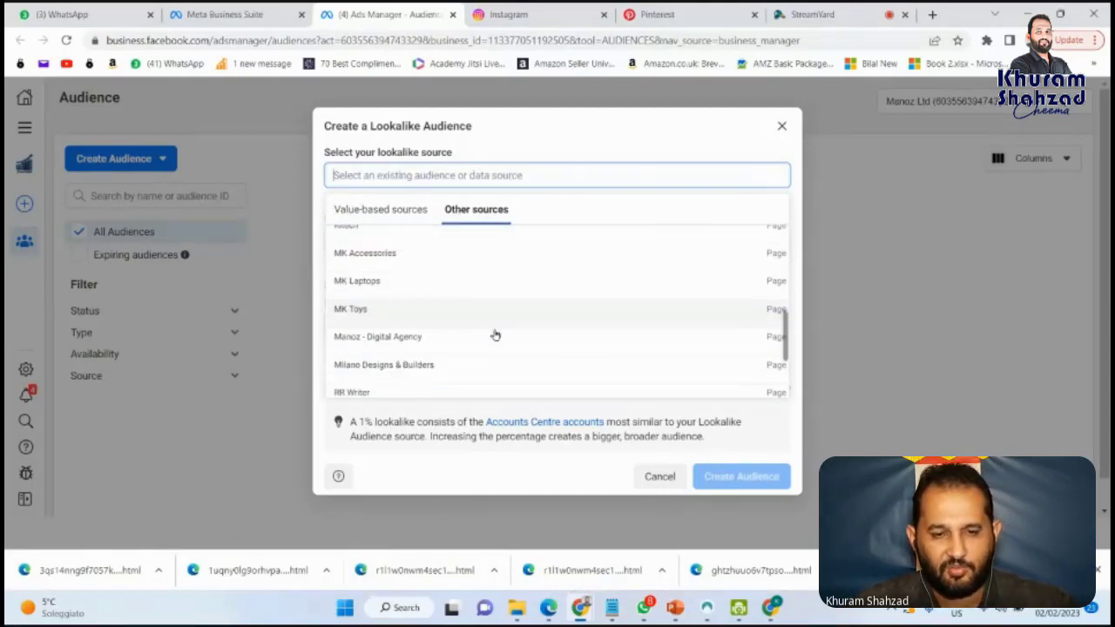
pyautogui.click(781, 128)
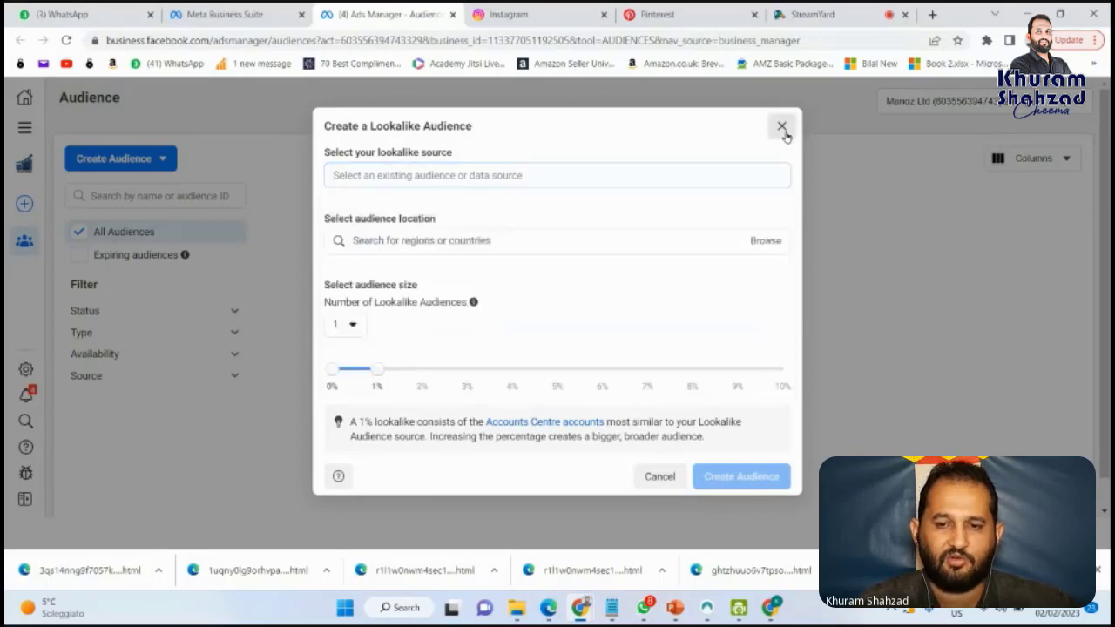
pyautogui.click(779, 126)
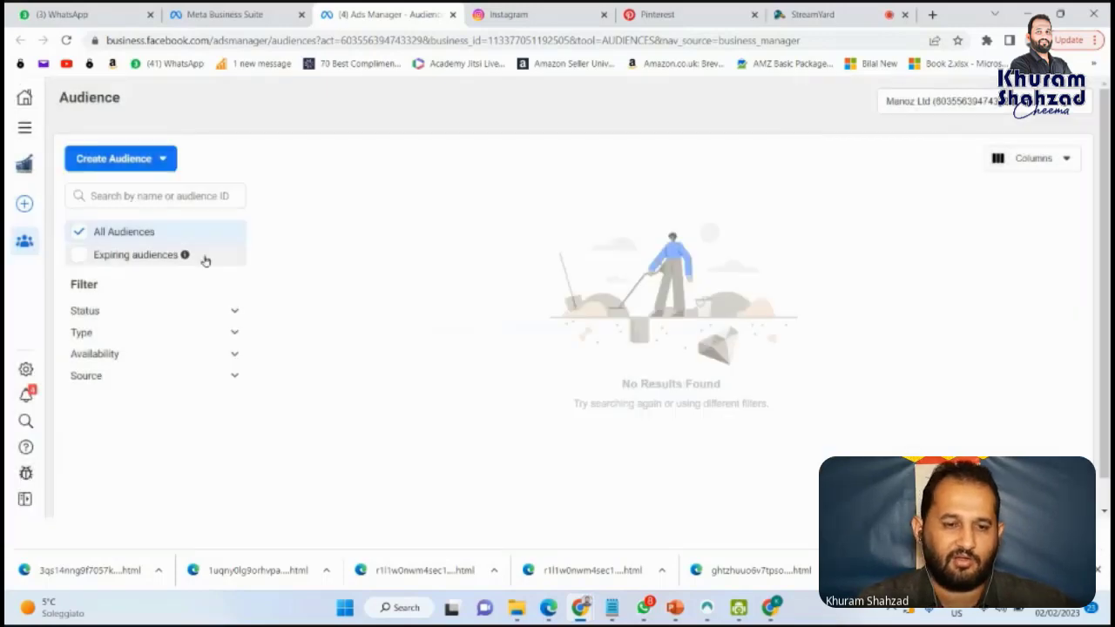
pyautogui.click(452, 15)
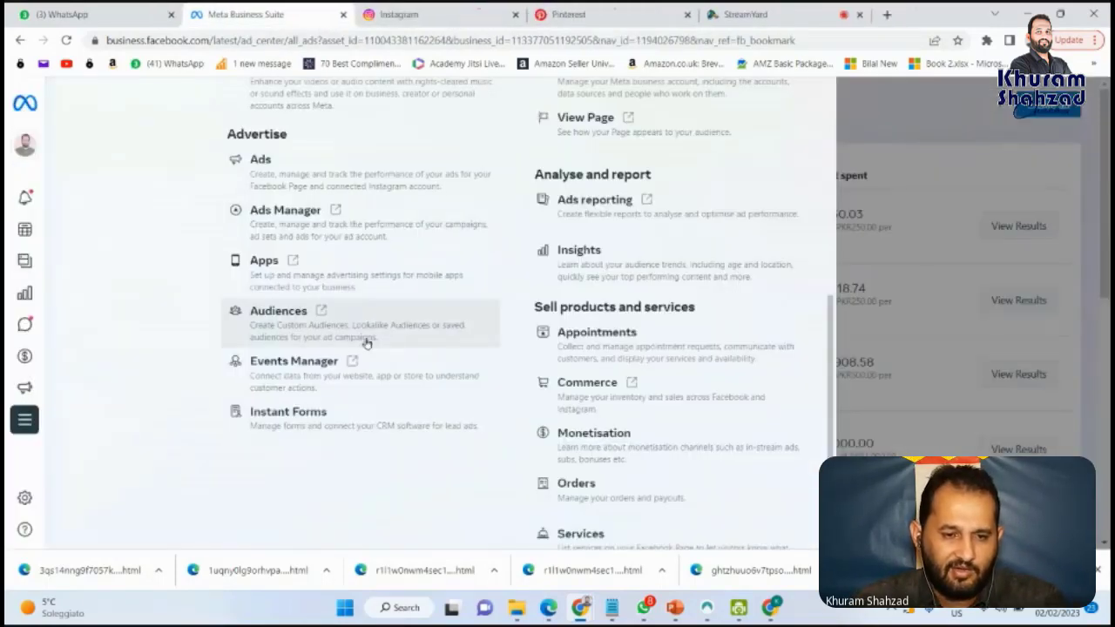
pyautogui.click(288, 357)
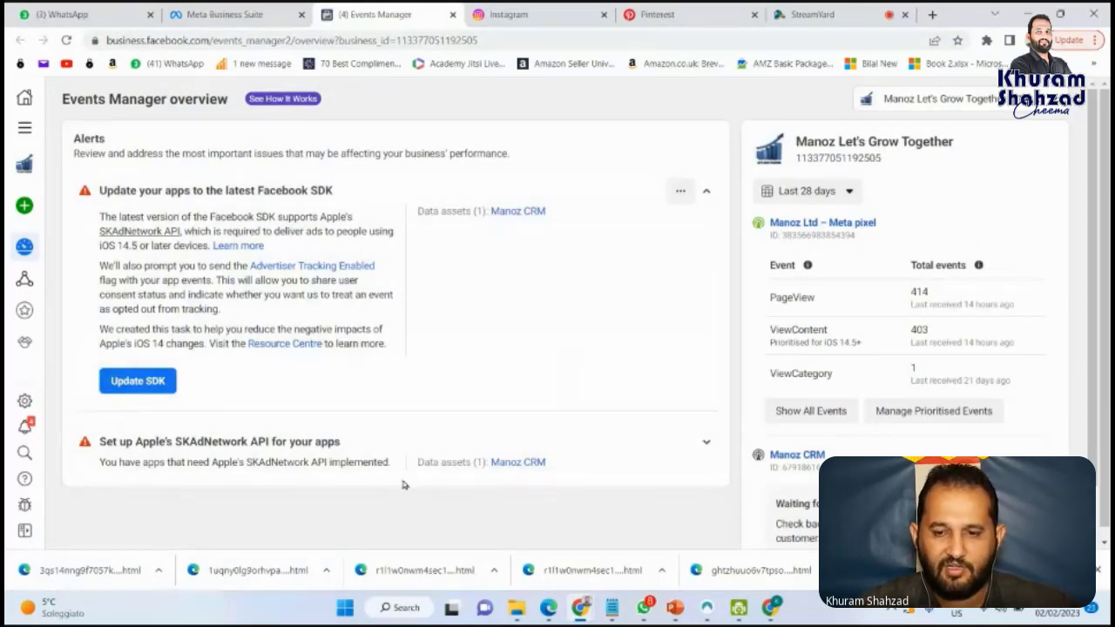
pyautogui.scroll(-1, 403, 485)
pyautogui.scroll(1, 309, 473)
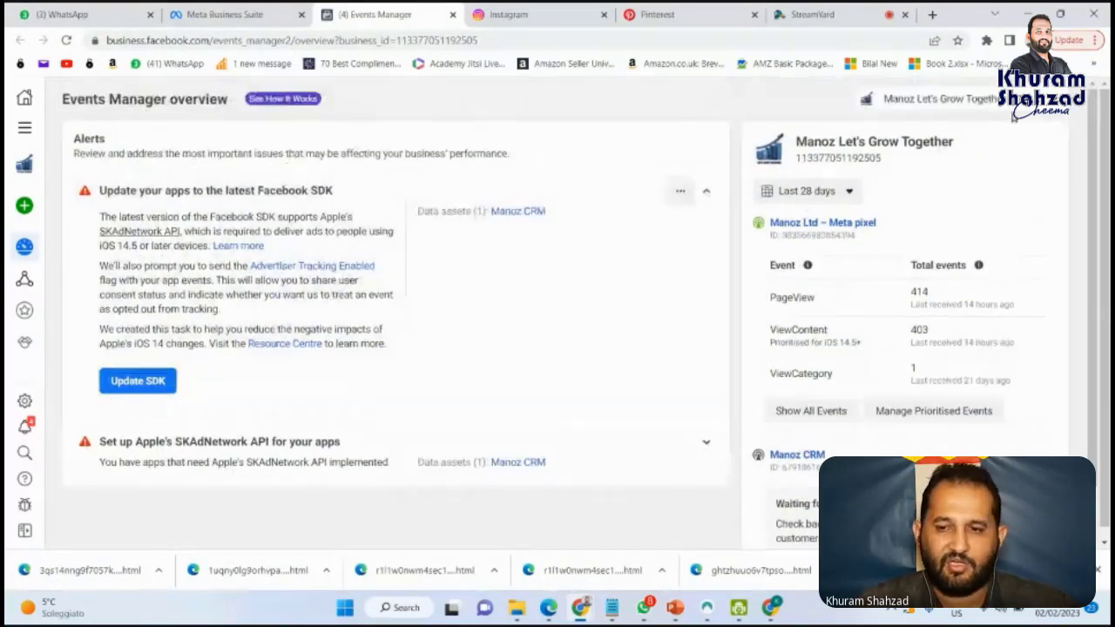
pyautogui.scroll(-1, 808, 516)
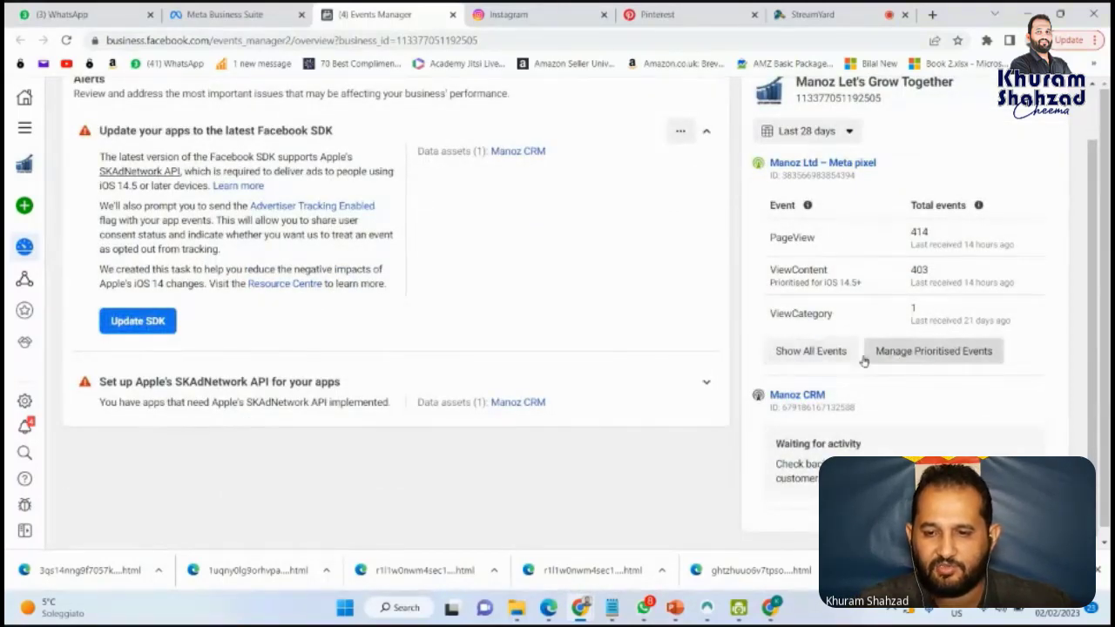
pyautogui.click(810, 352)
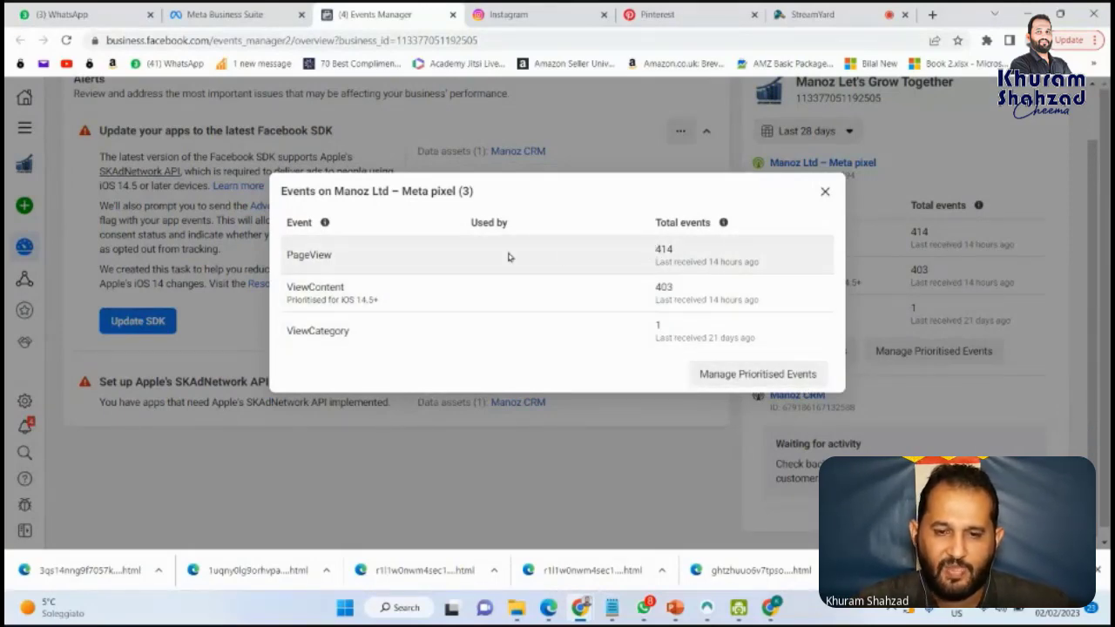
pyautogui.click(825, 191)
pyautogui.scroll(1, 662, 330)
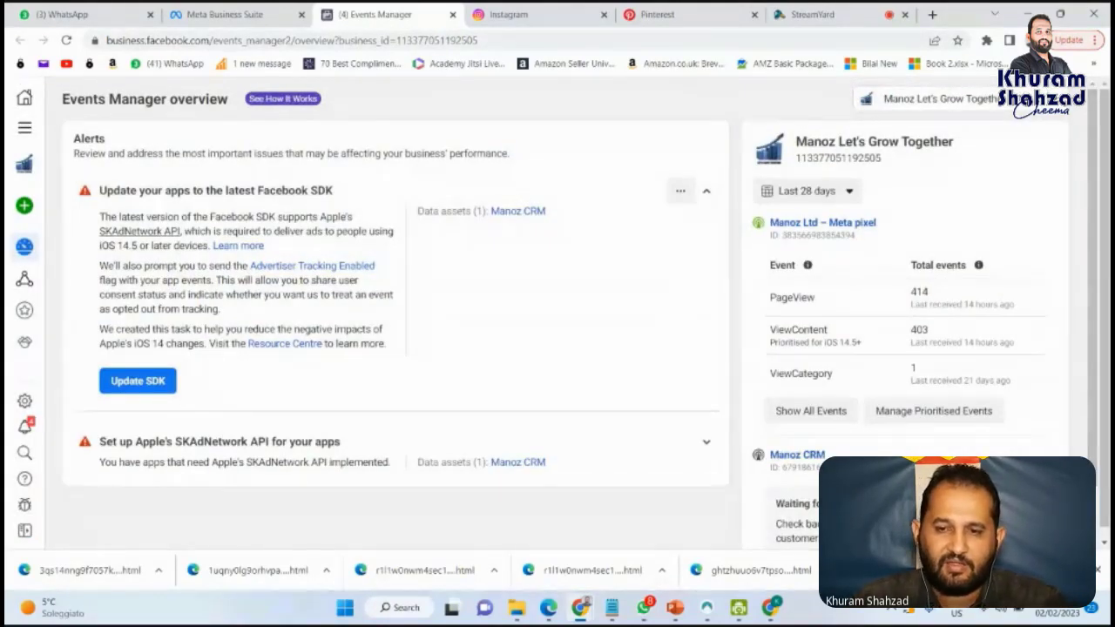
pyautogui.scroll(-1, 476, 438)
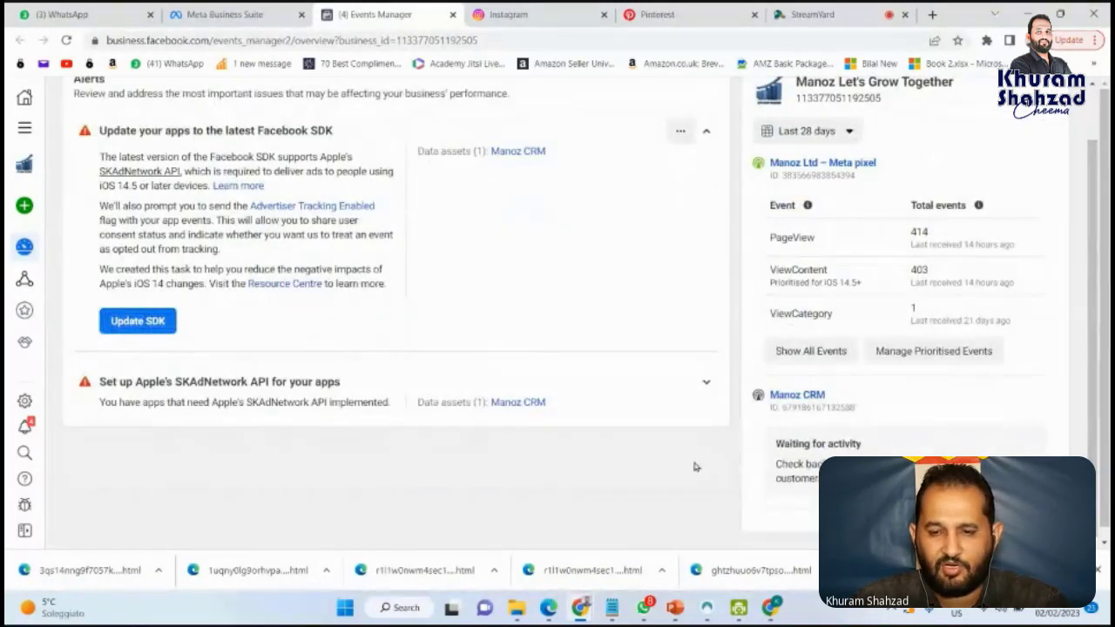
pyautogui.scroll(1, 279, 309)
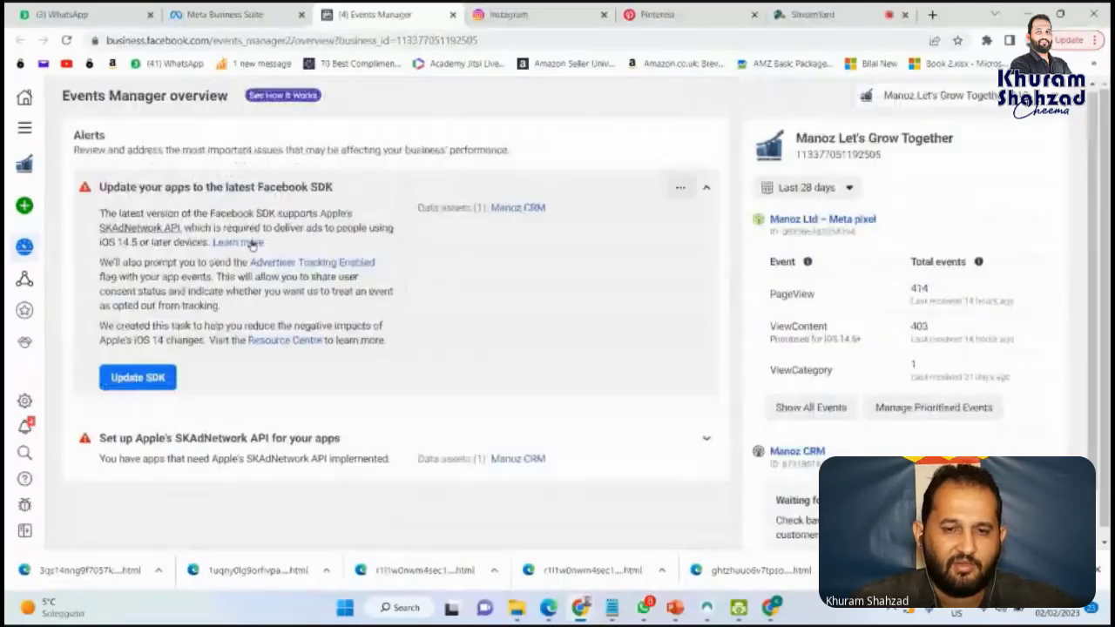
# Step: Switch the Events Manager overview to the Manoz Ltd ad account
pyautogui.click(932, 98)
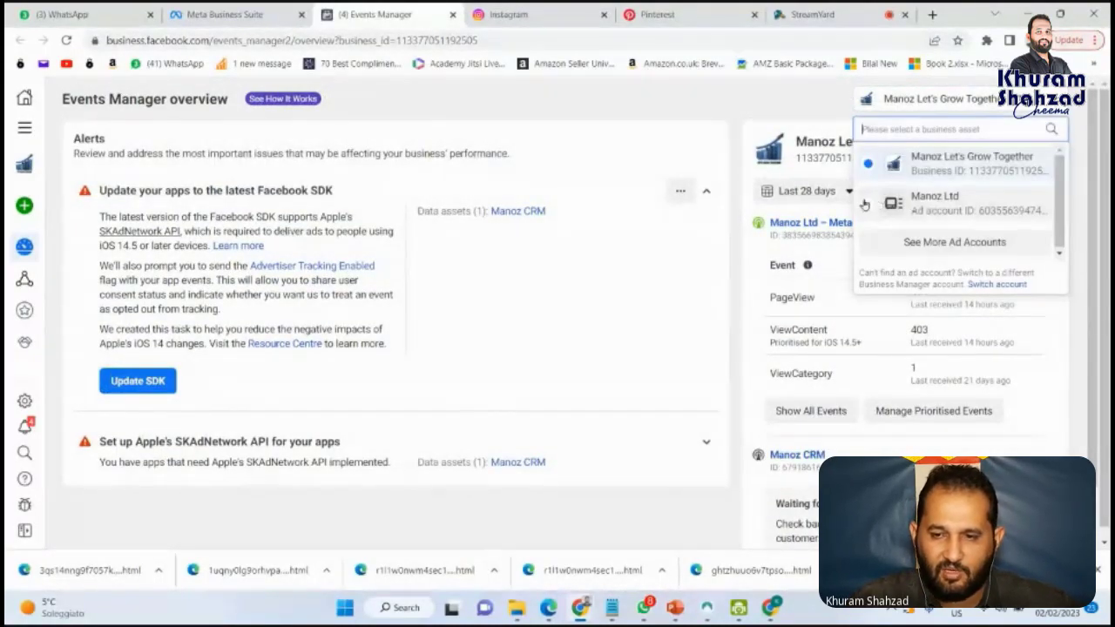
pyautogui.click(972, 243)
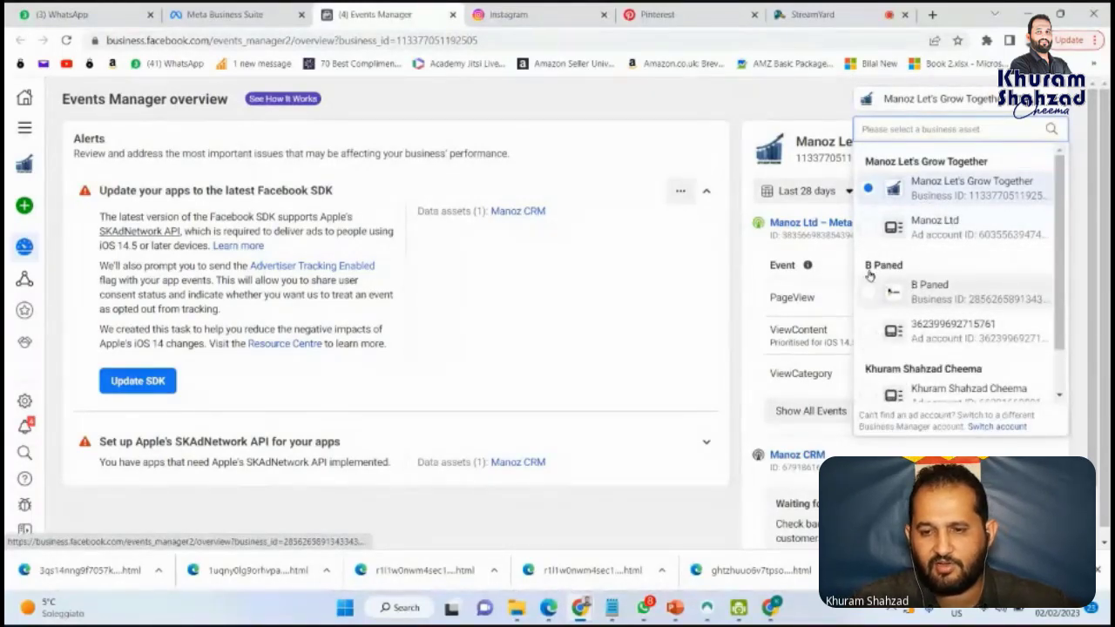
pyautogui.click(872, 237)
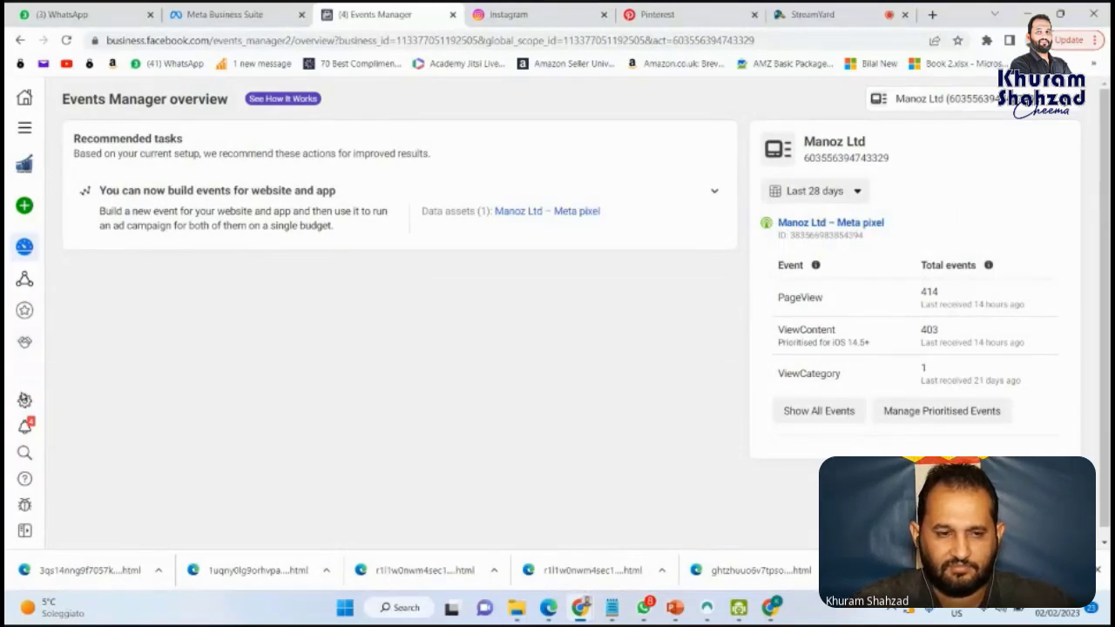
pyautogui.moveTo(27, 310)
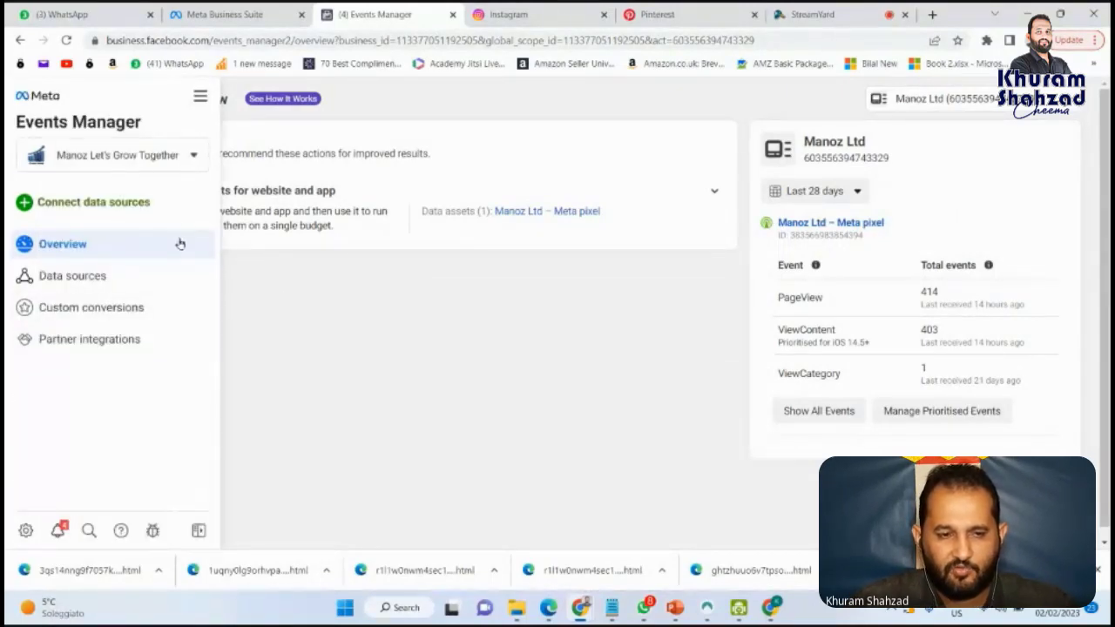
# Step: Review the Manoz Ltd pixel's Data sources page with its three browser events and Create options
pyautogui.click(47, 276)
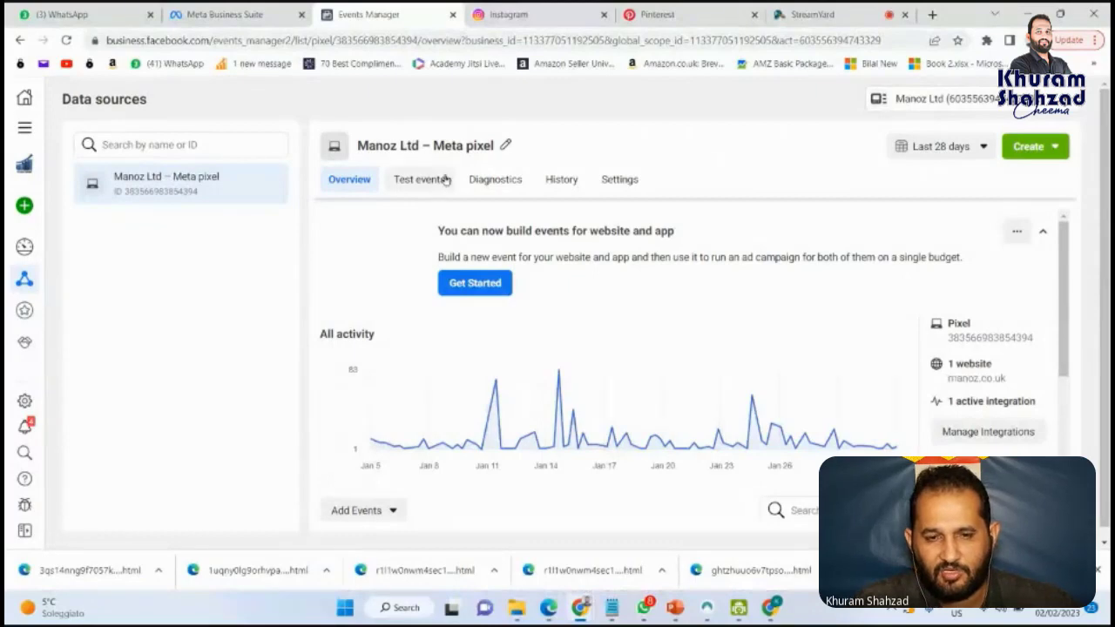
pyautogui.scroll(-1, 523, 279)
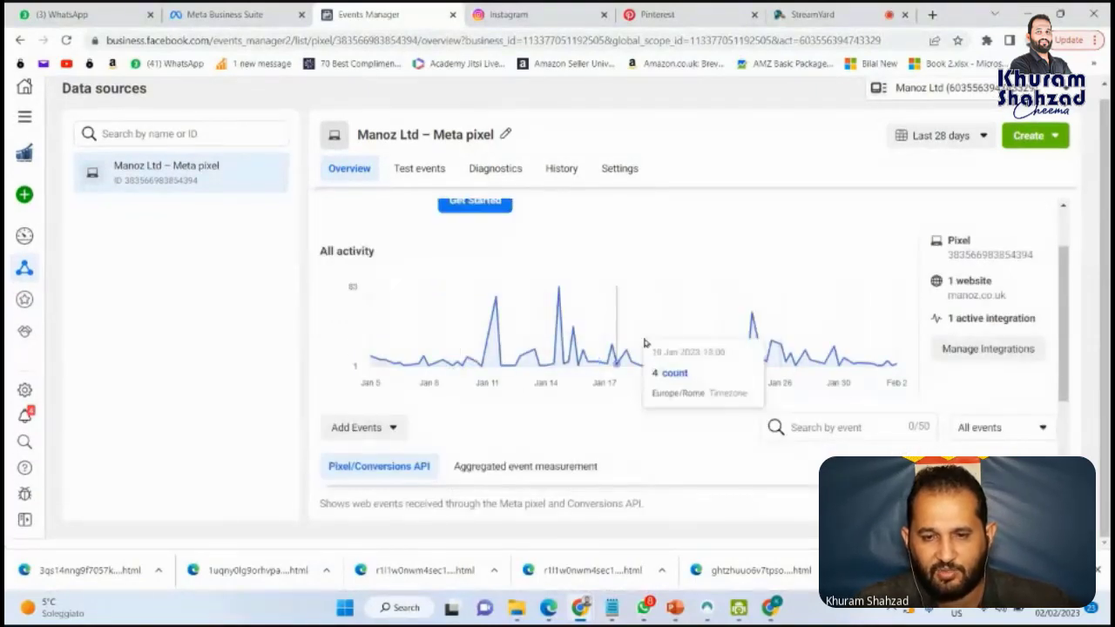
pyautogui.scroll(-3, 644, 343)
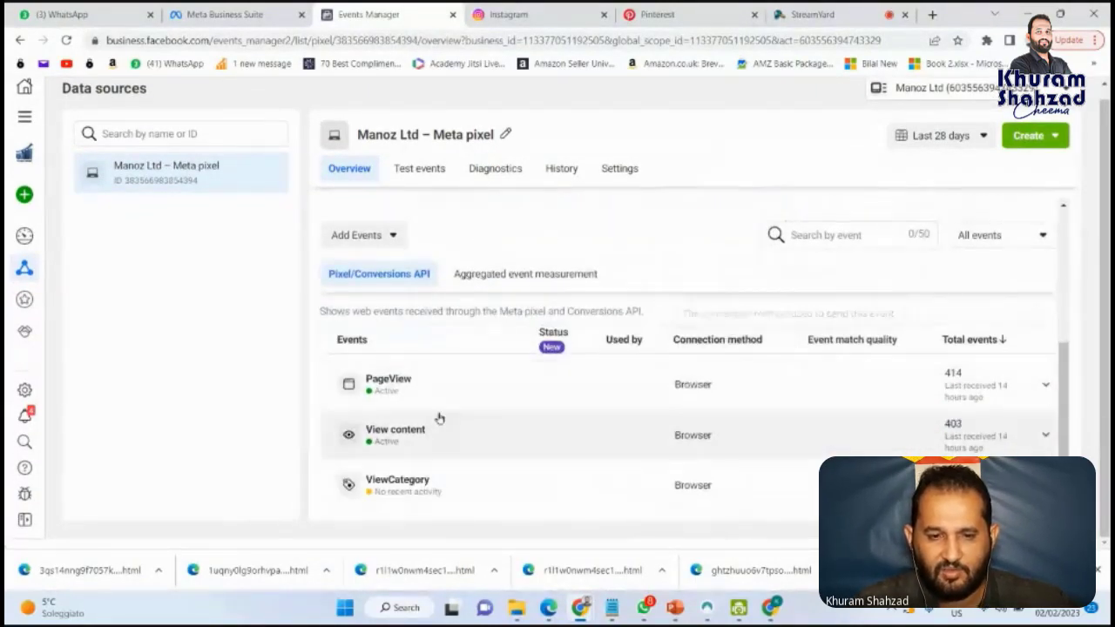
pyautogui.scroll(1, 255, 364)
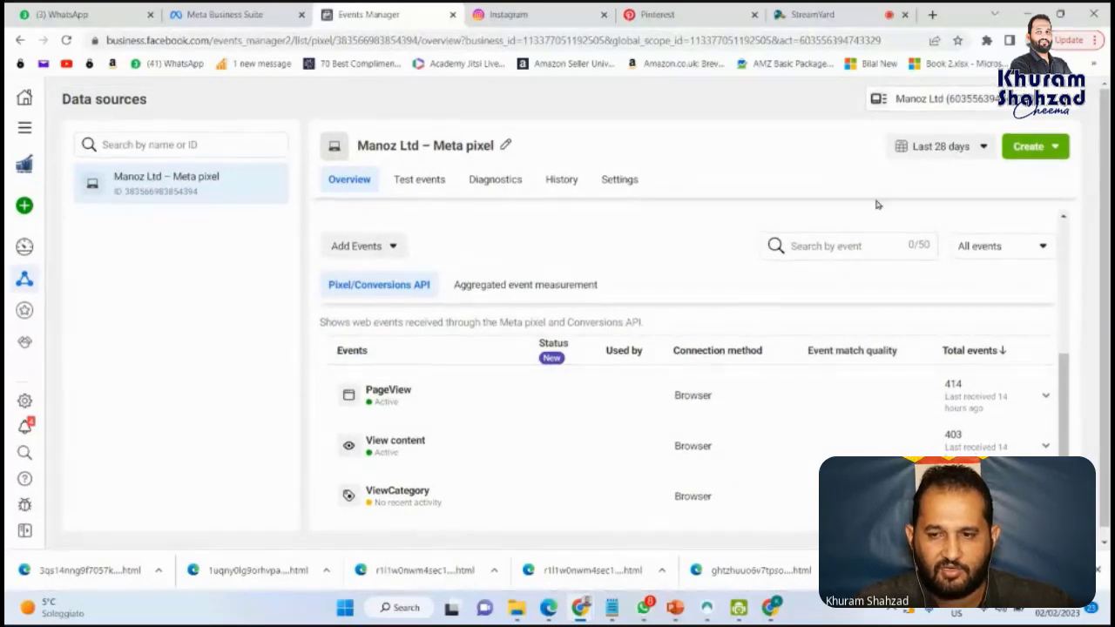
pyautogui.click(1041, 148)
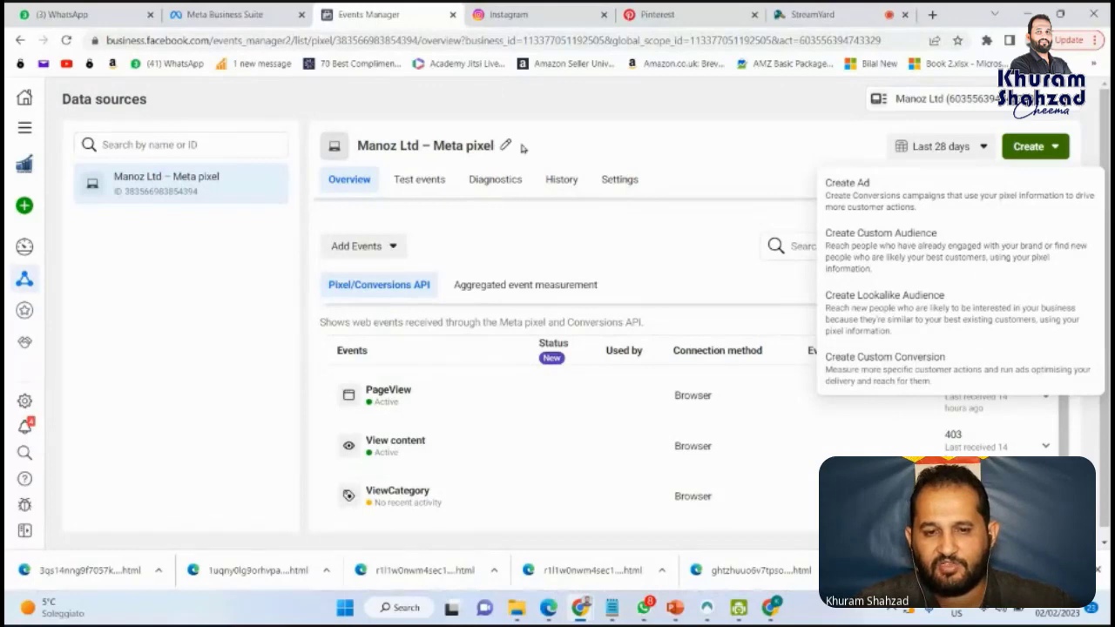
pyautogui.click(171, 251)
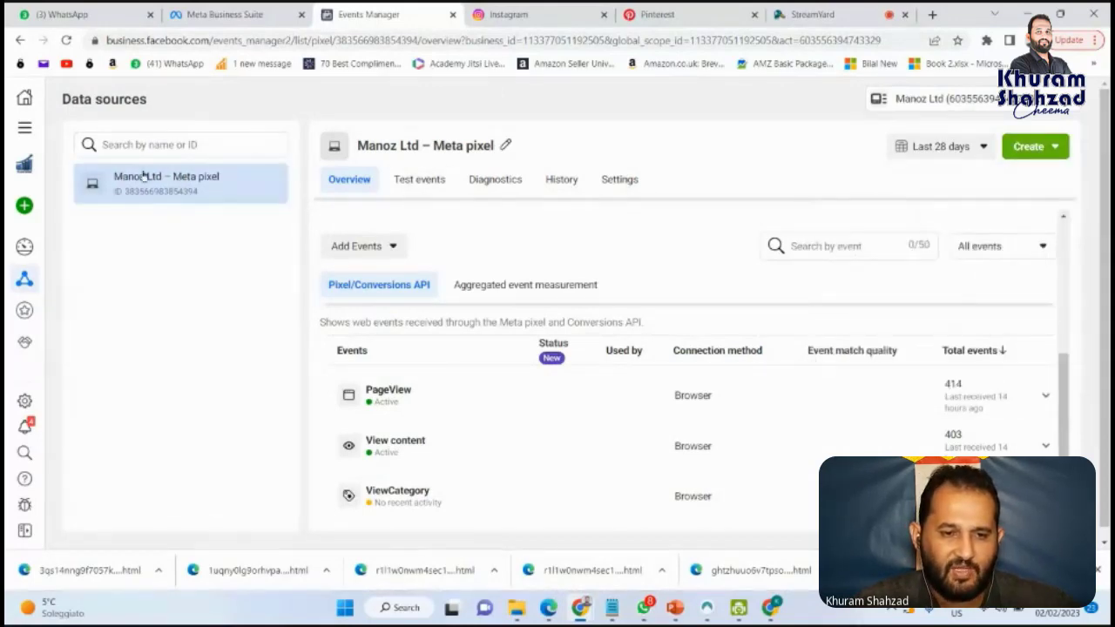
pyautogui.click(505, 146)
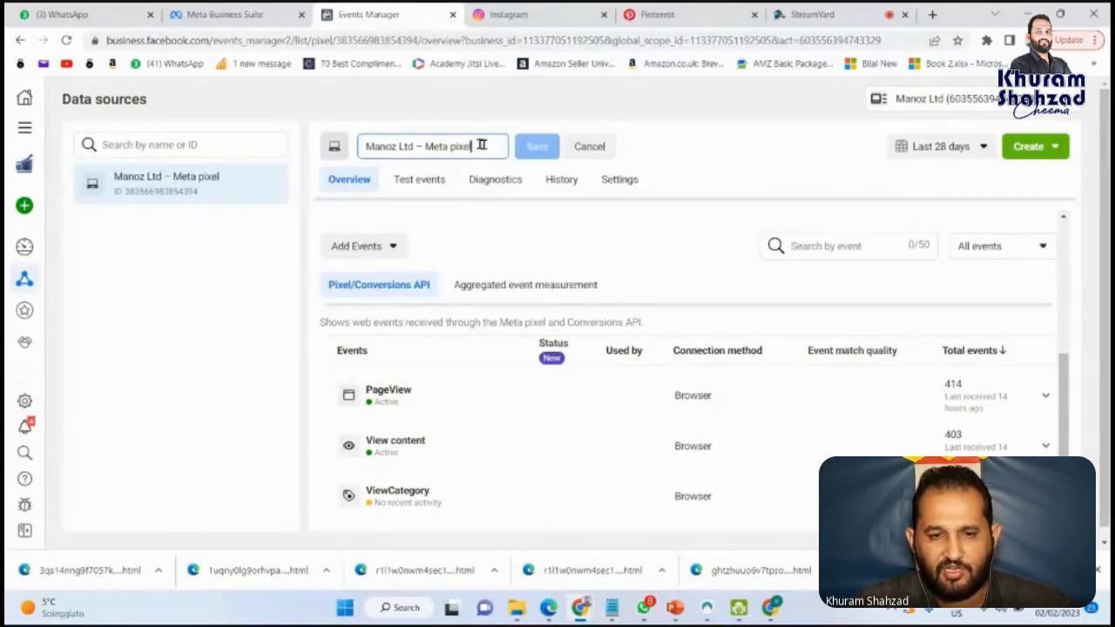
pyautogui.click(142, 338)
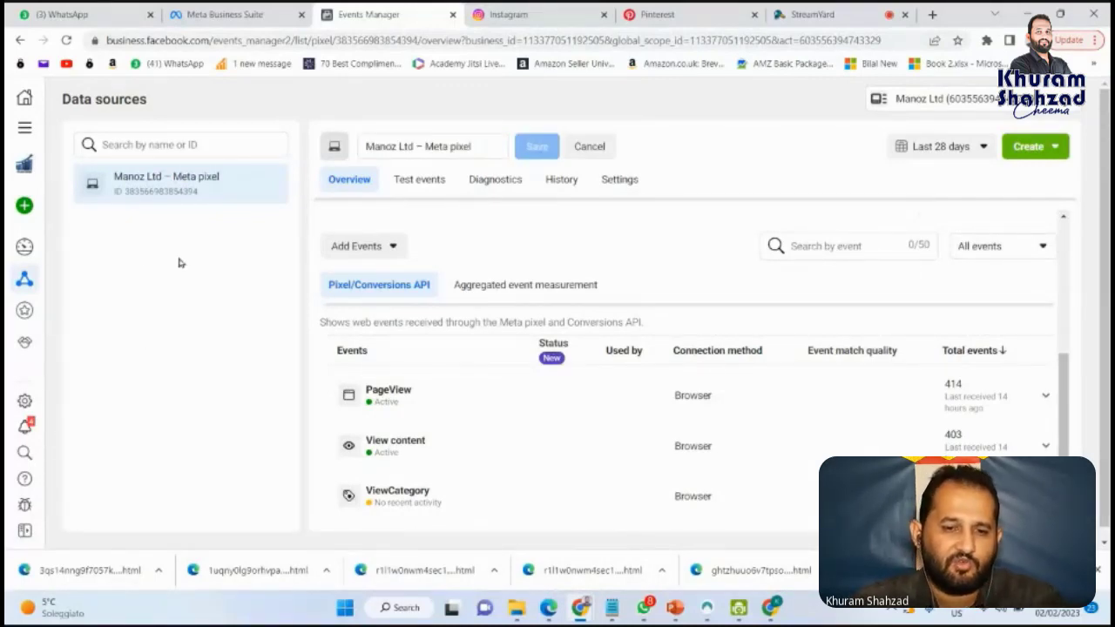
pyautogui.click(489, 145)
pyautogui.click(111, 326)
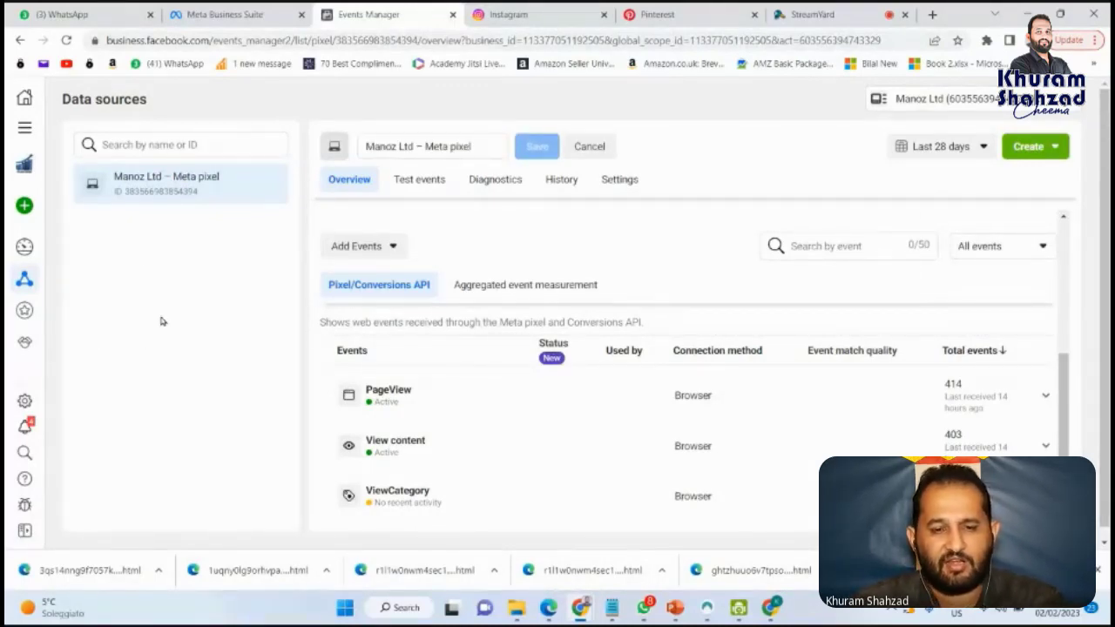
pyautogui.click(495, 141)
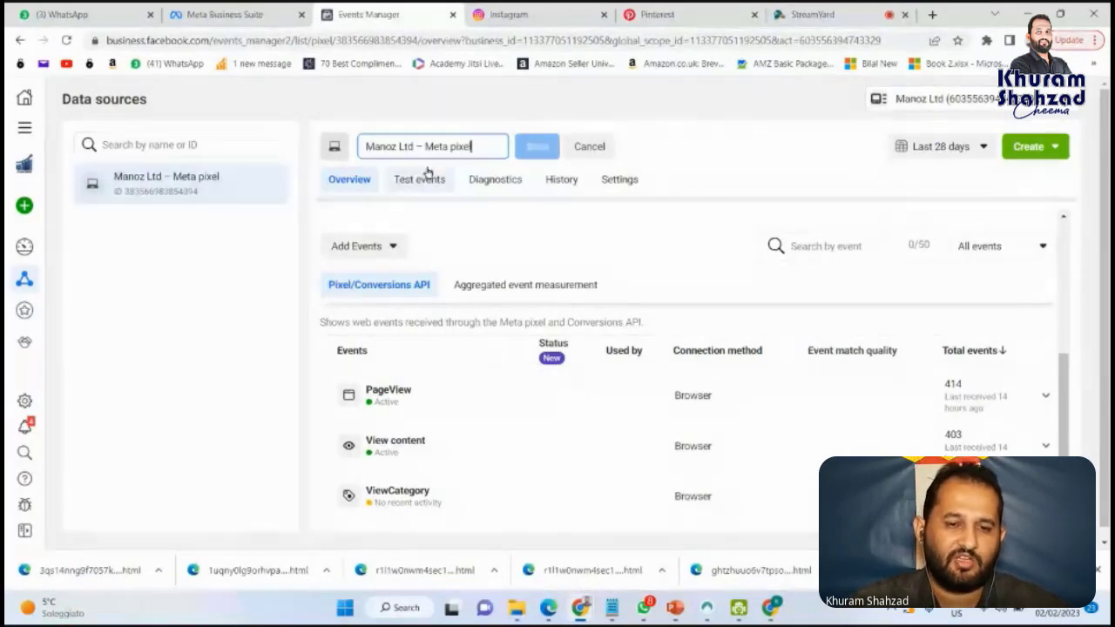
pyautogui.moveTo(480, 149); pyautogui.dragTo(312, 149)
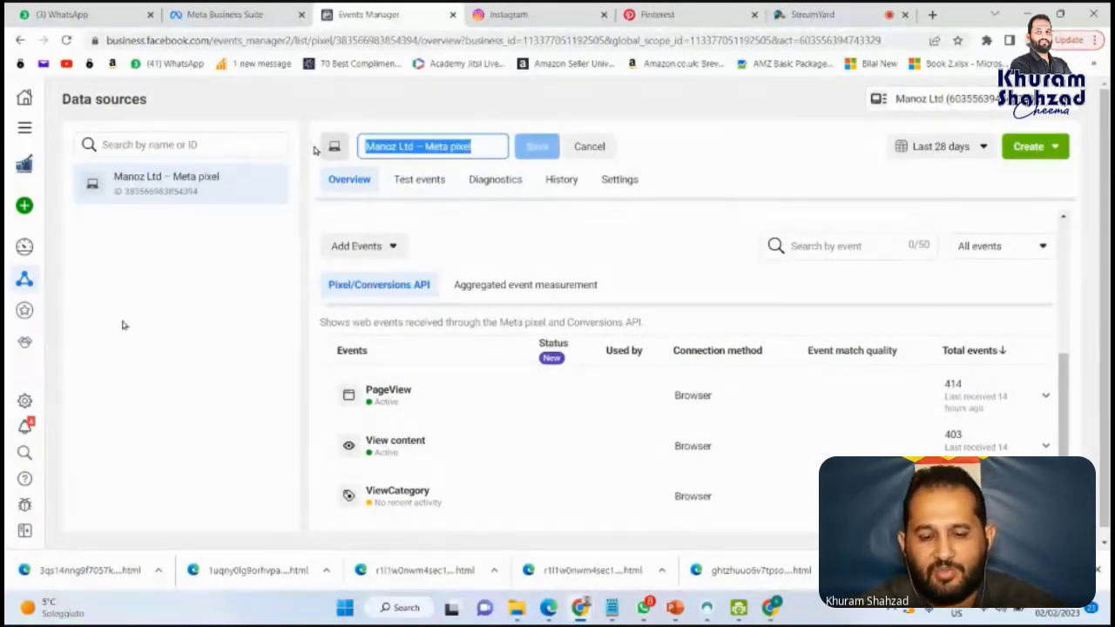
pyautogui.write('not in')
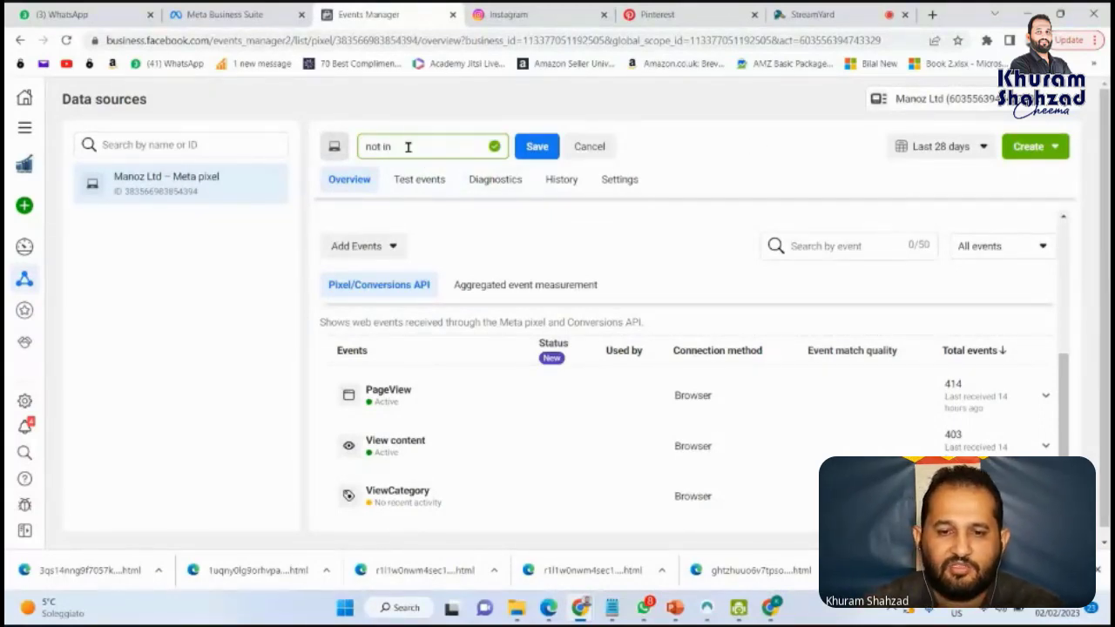
pyautogui.moveTo(406, 146); pyautogui.dragTo(335, 150)
pyautogui.press('BackSpace')
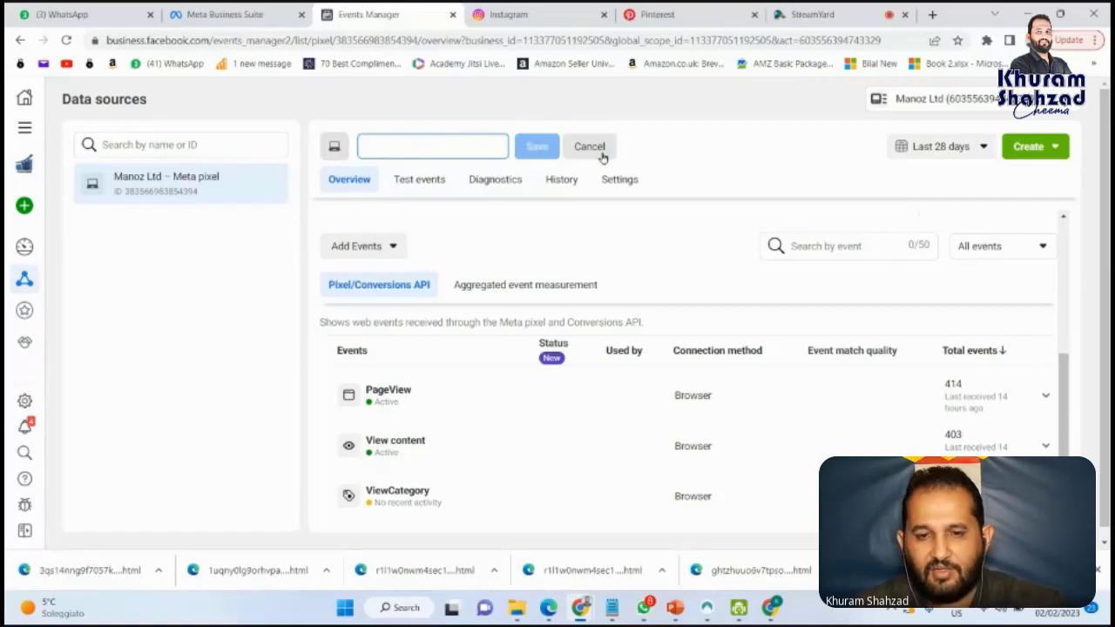
pyautogui.click(590, 146)
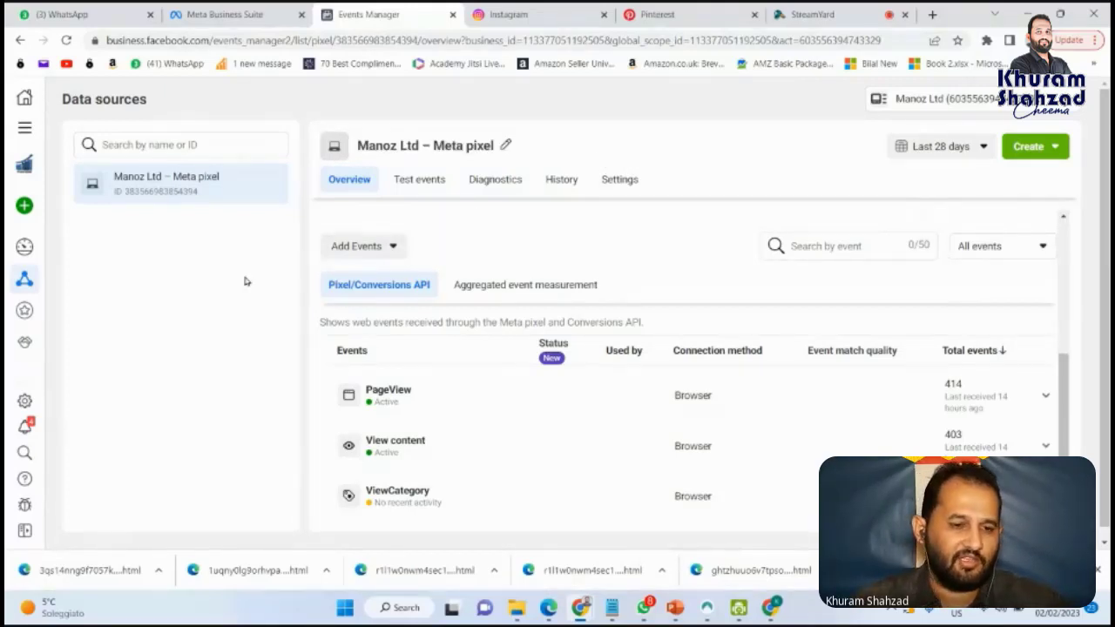
pyautogui.moveTo(33, 277)
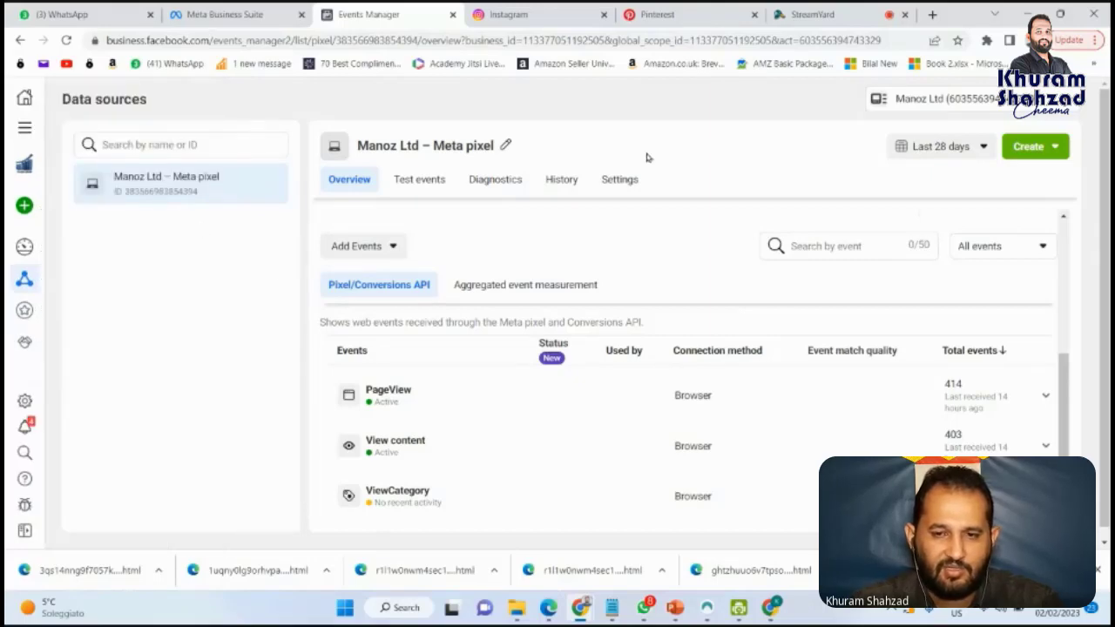
# Step: Switch the business asset selector to the B Paned business
pyautogui.click(1032, 96)
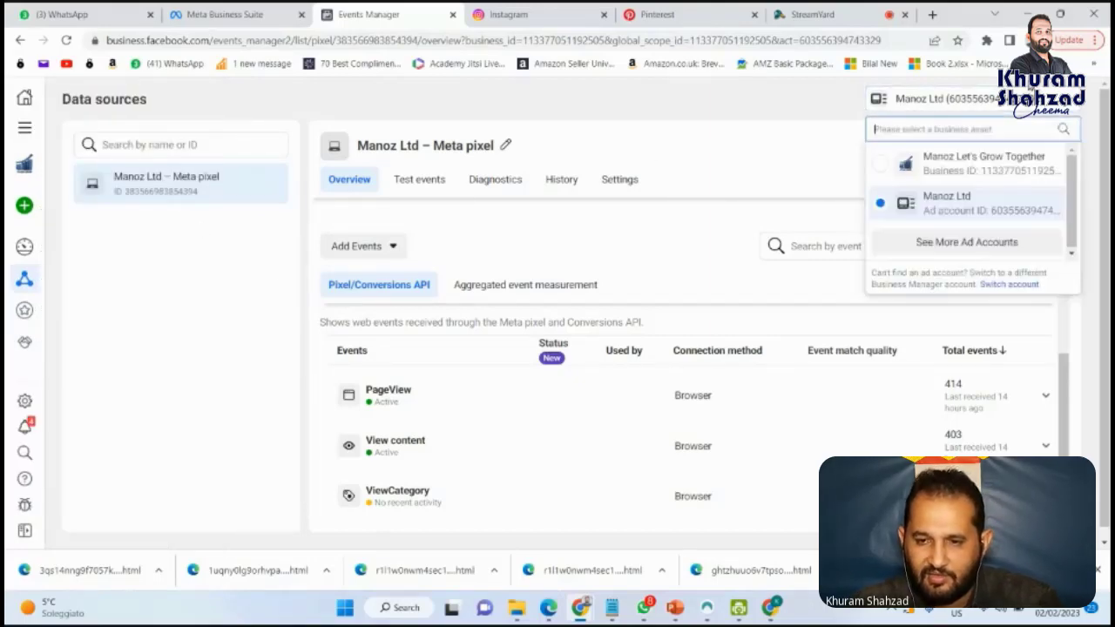
pyautogui.click(1001, 242)
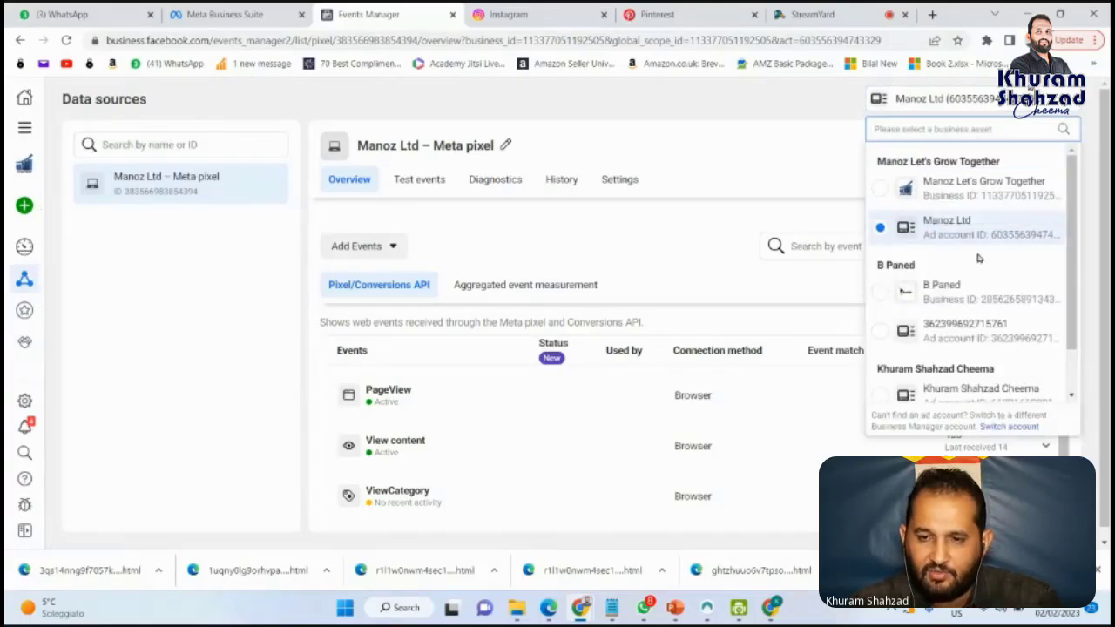
pyautogui.click(881, 296)
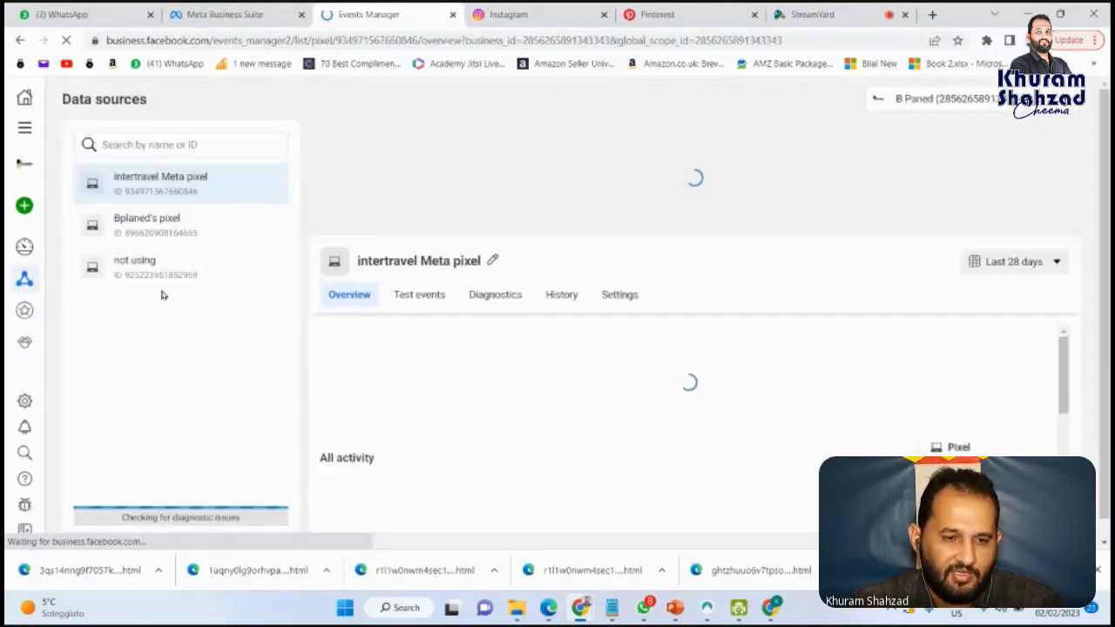
# Step: Review Bplaned's pixel overview, including the All activity chart and received events
pyautogui.click(131, 261)
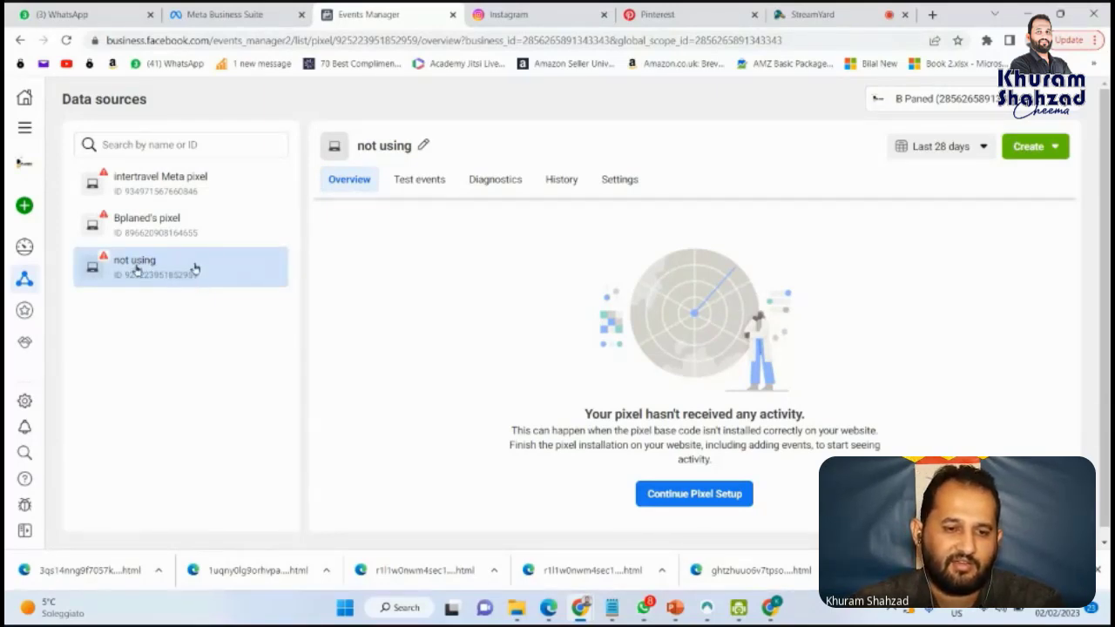
pyautogui.click(148, 226)
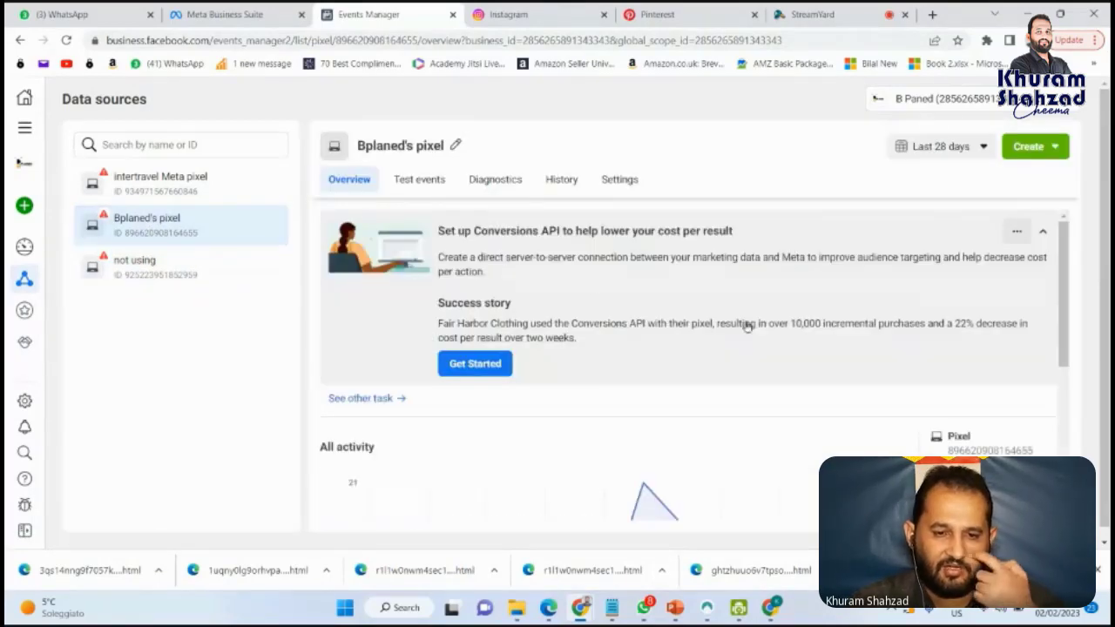
pyautogui.scroll(-3, 748, 325)
pyautogui.scroll(2, 667, 319)
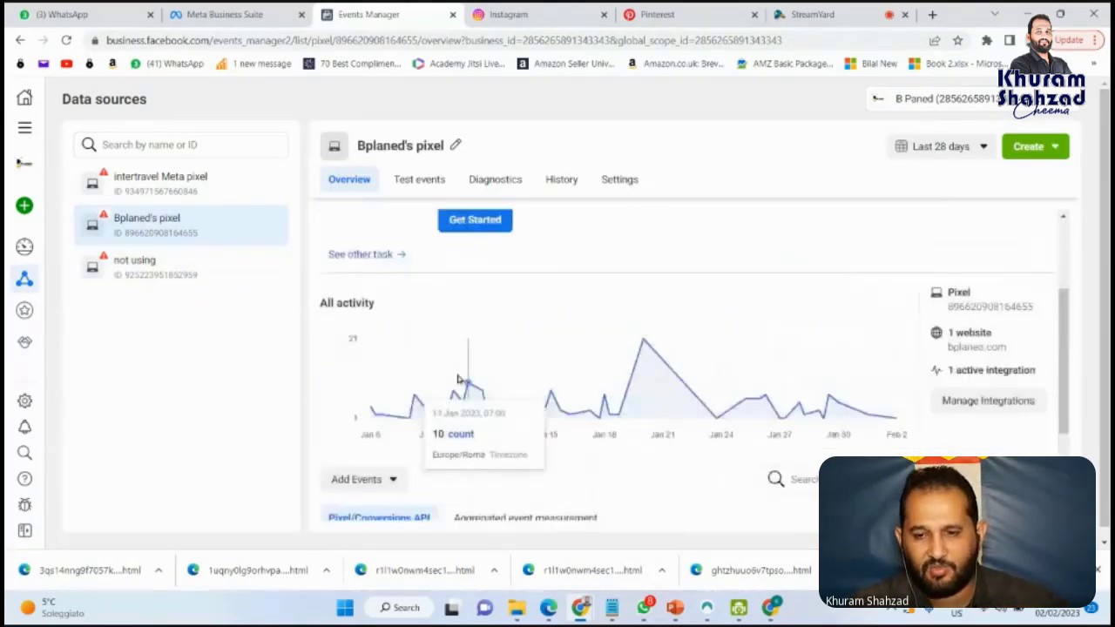
pyautogui.scroll(-3, 859, 376)
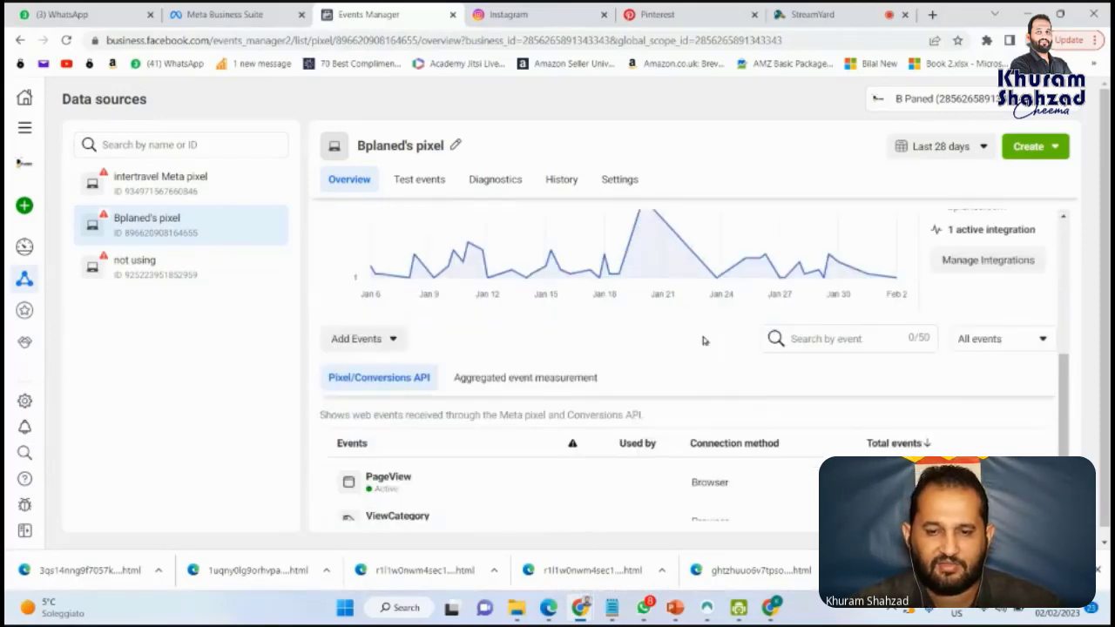
pyautogui.scroll(-1, 670, 341)
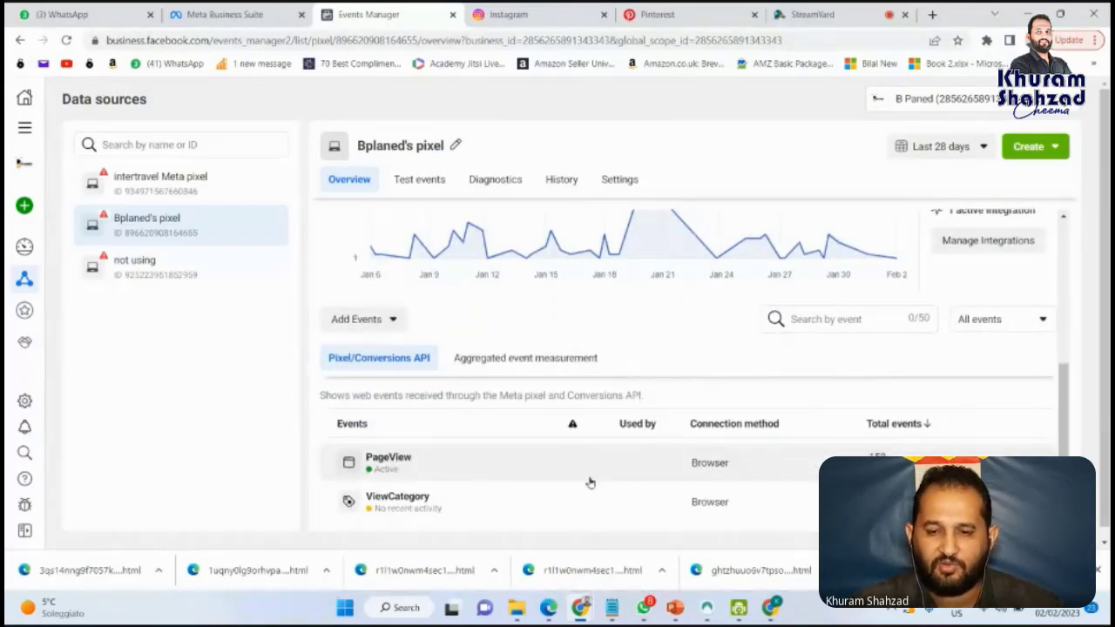
pyautogui.scroll(3, 618, 470)
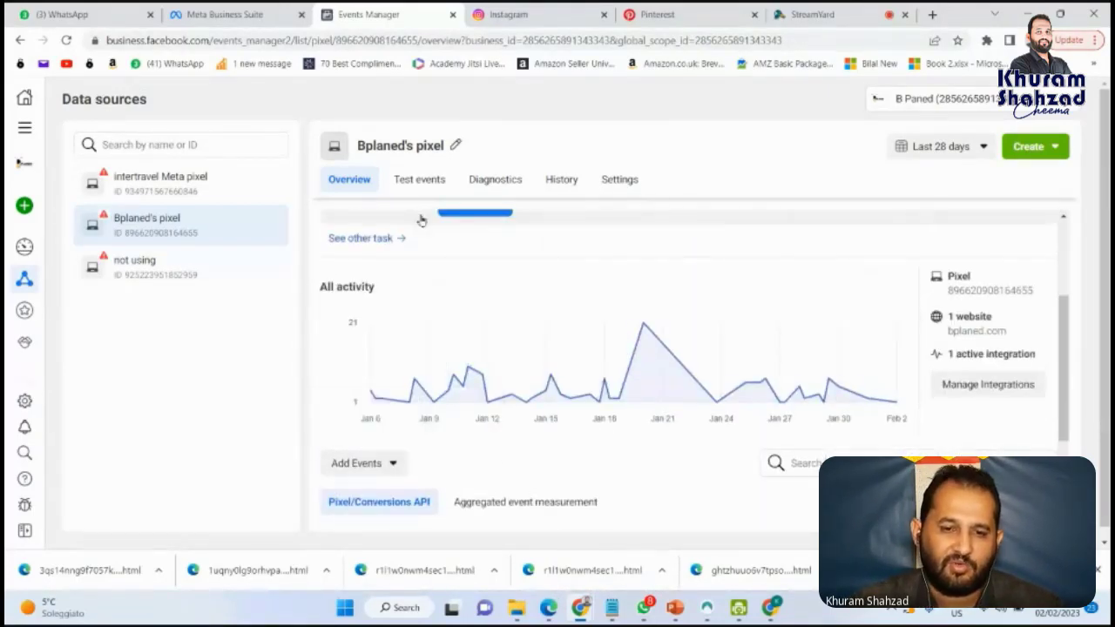
pyautogui.click(1033, 150)
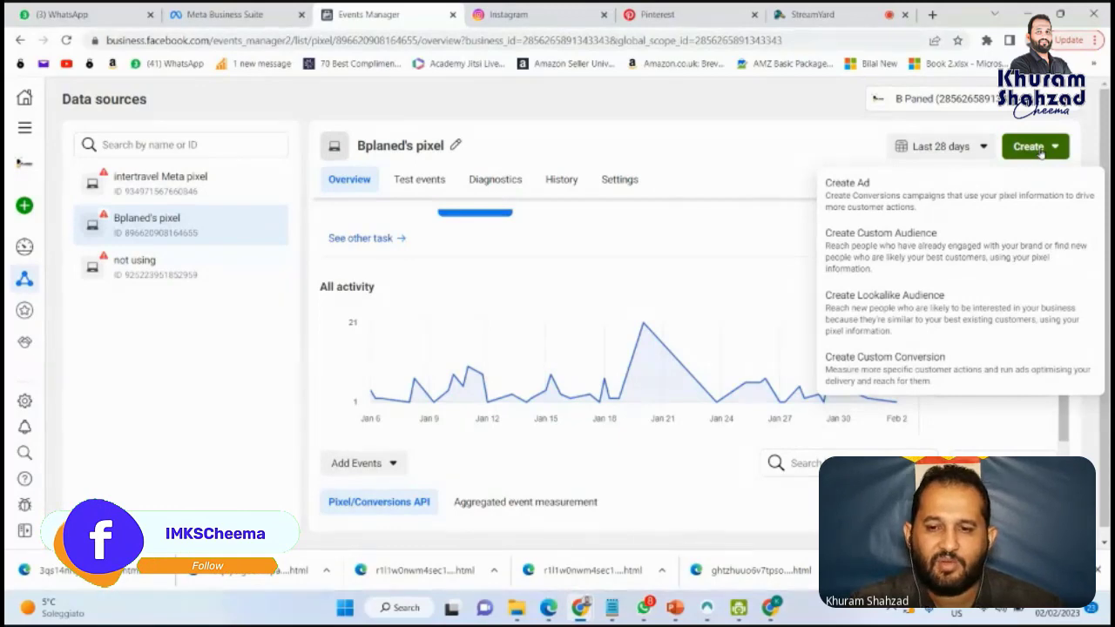
pyautogui.click(468, 275)
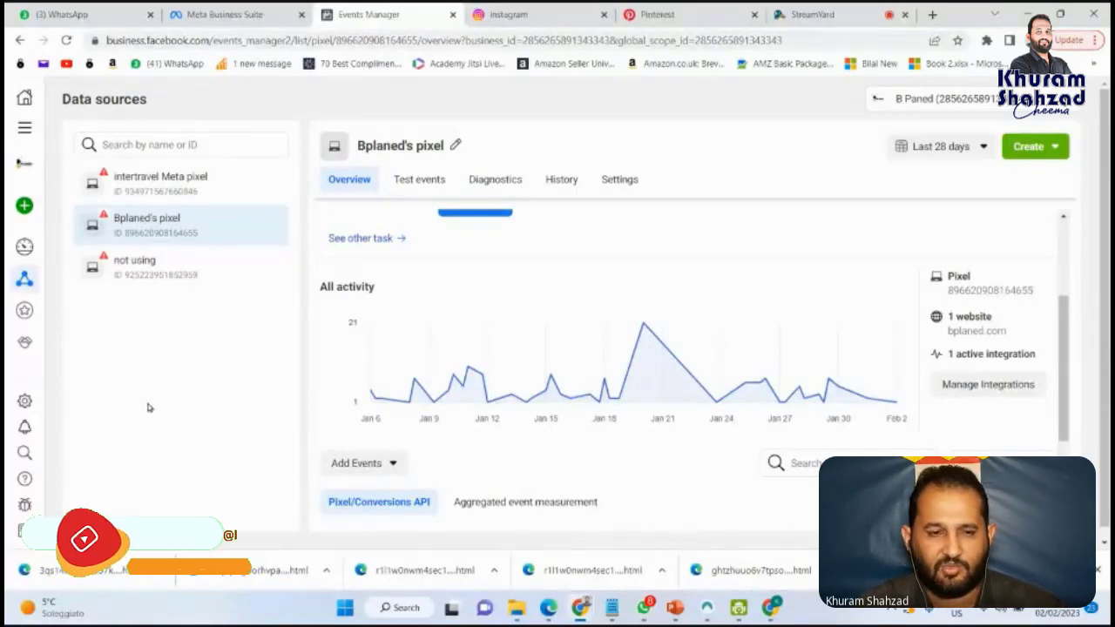
pyautogui.scroll(-1, 303, 435)
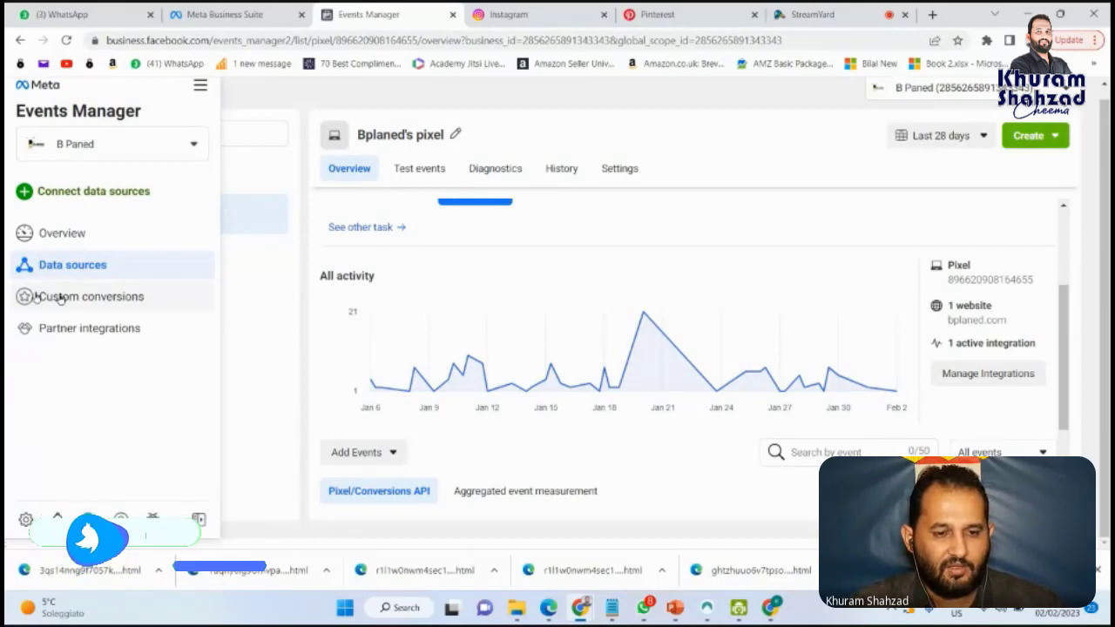
# Step: Inspect a new custom conversion's Name, Description and All URL traffic event, then close it unsaved
pyautogui.click(60, 297)
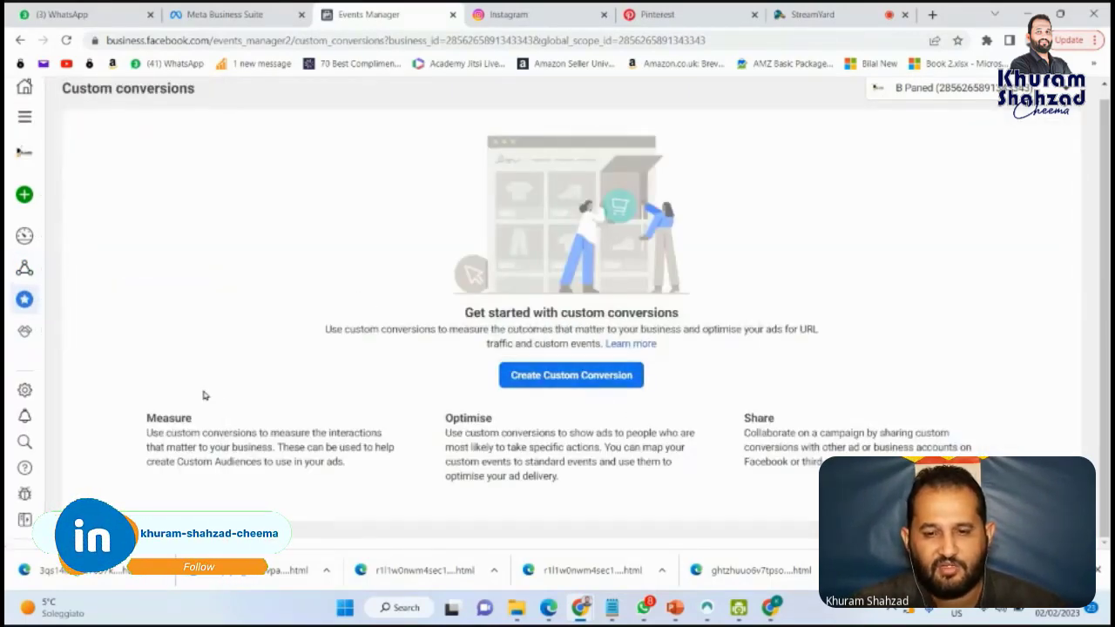
pyautogui.click(532, 376)
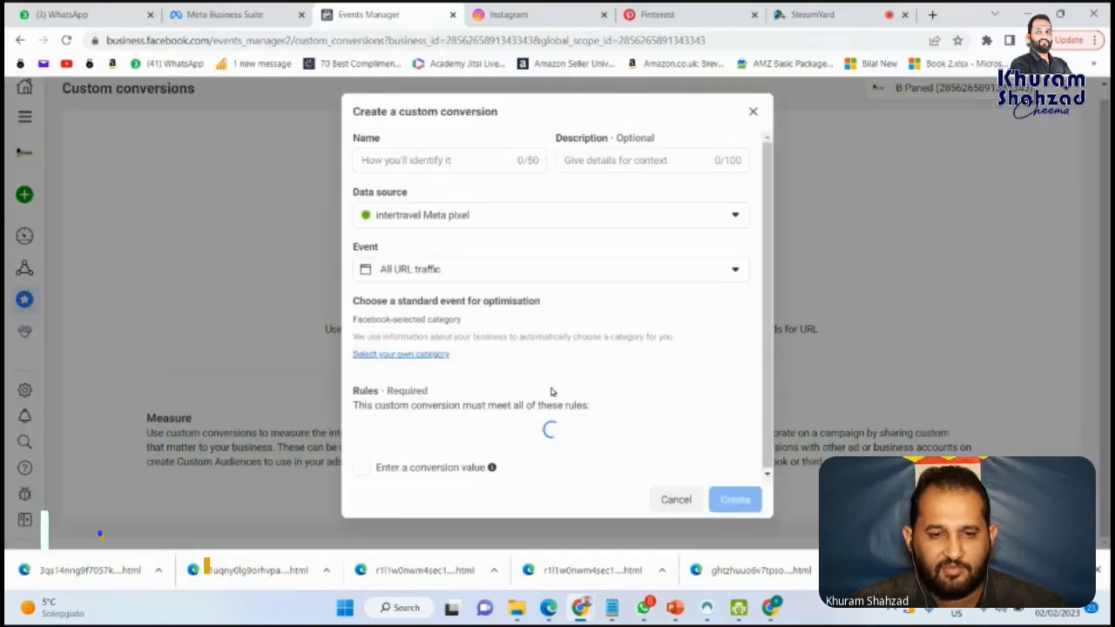
pyautogui.click(381, 163)
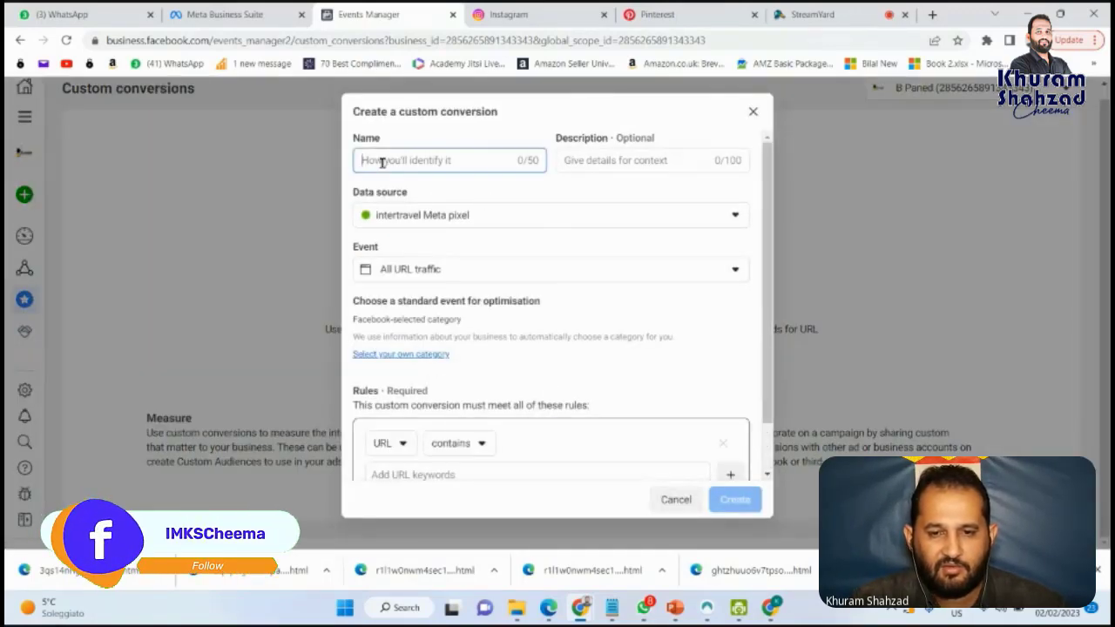
pyautogui.click(662, 162)
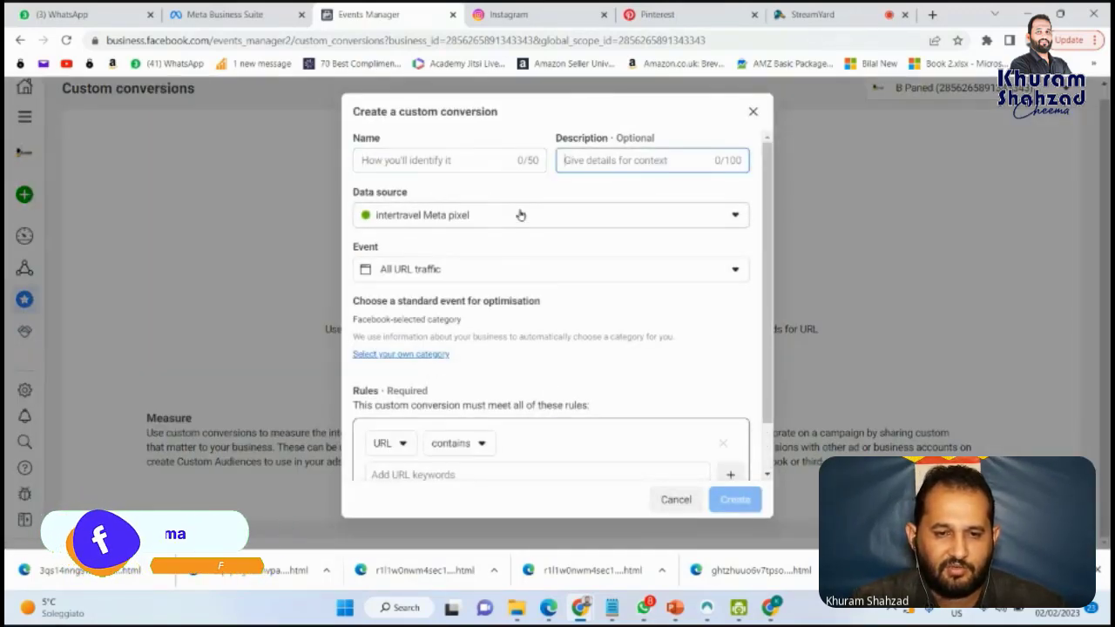
pyautogui.click(507, 274)
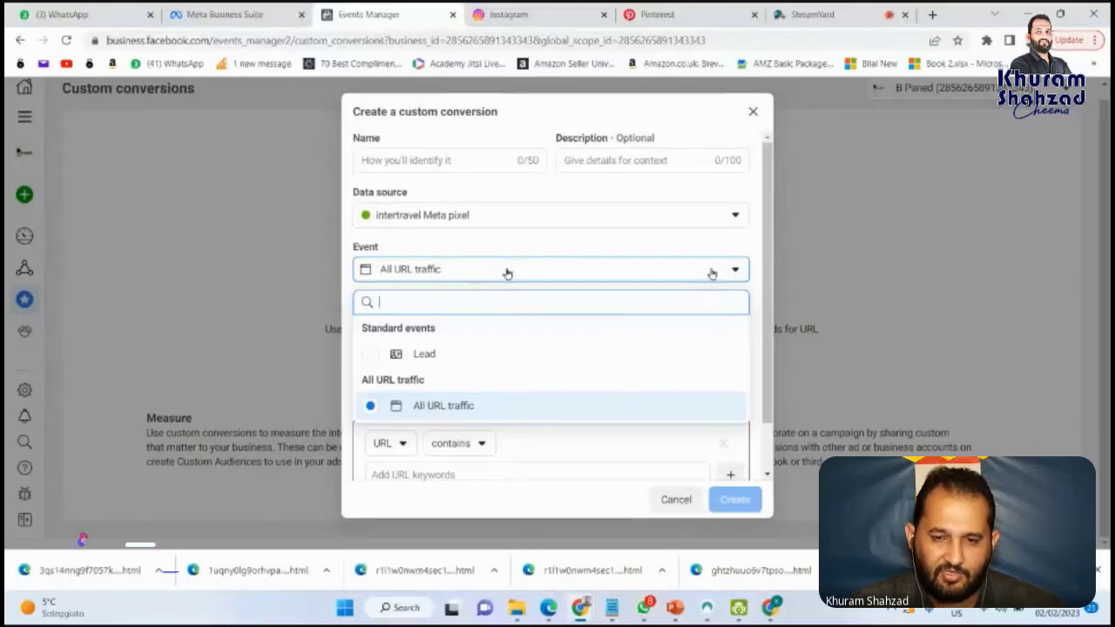
pyautogui.click(507, 274)
pyautogui.scroll(-1, 417, 402)
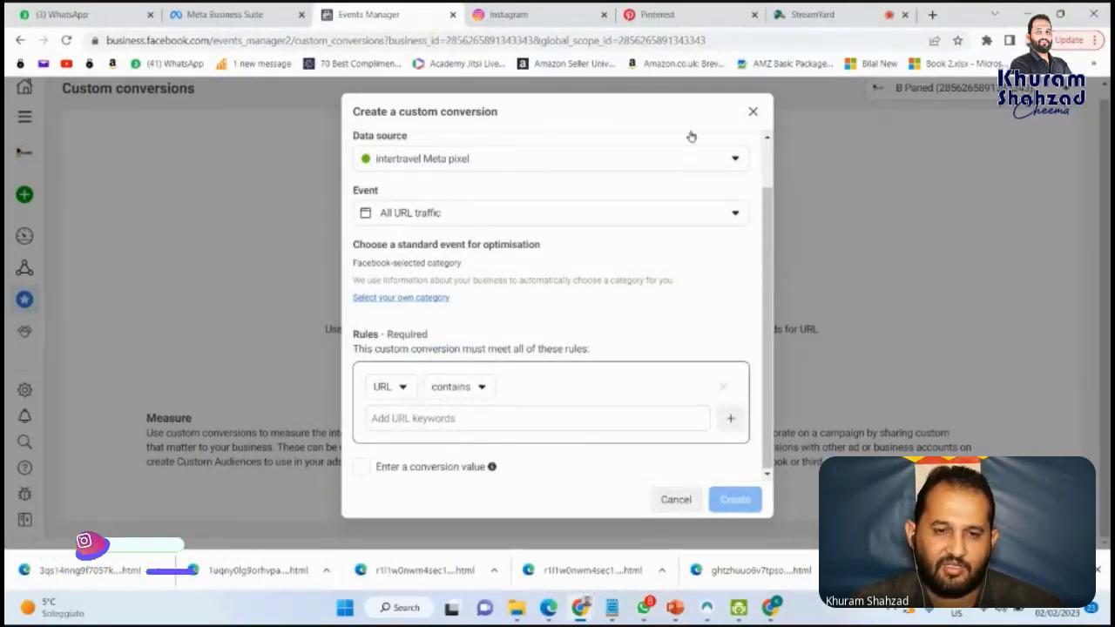
pyautogui.click(755, 112)
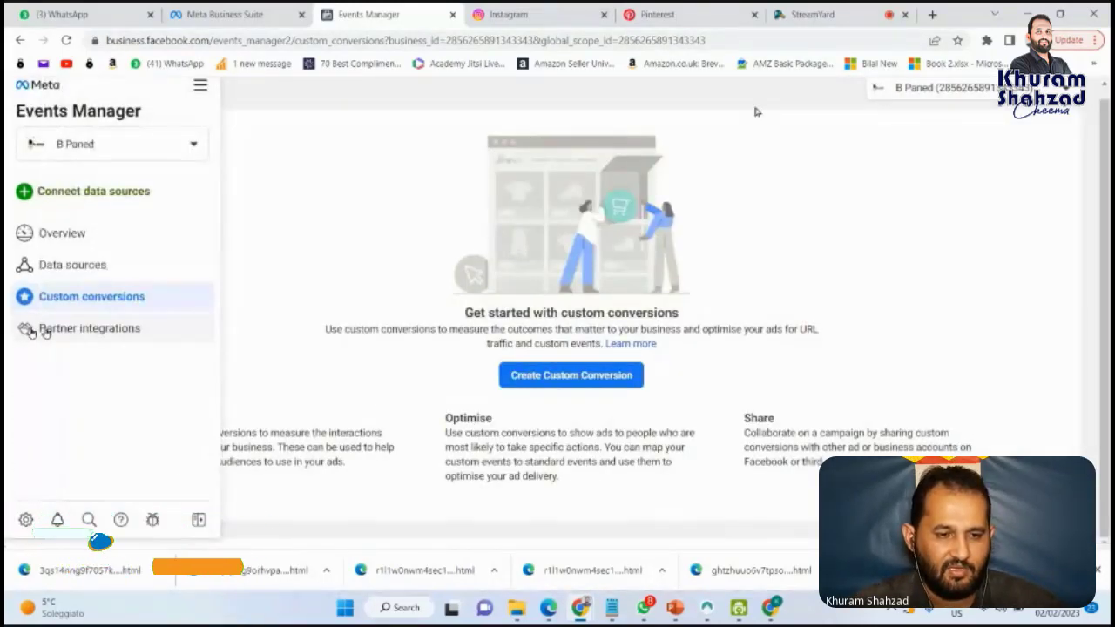
# Step: Open the Partner integrations gallery and expand the list of popular partners
pyautogui.click(45, 327)
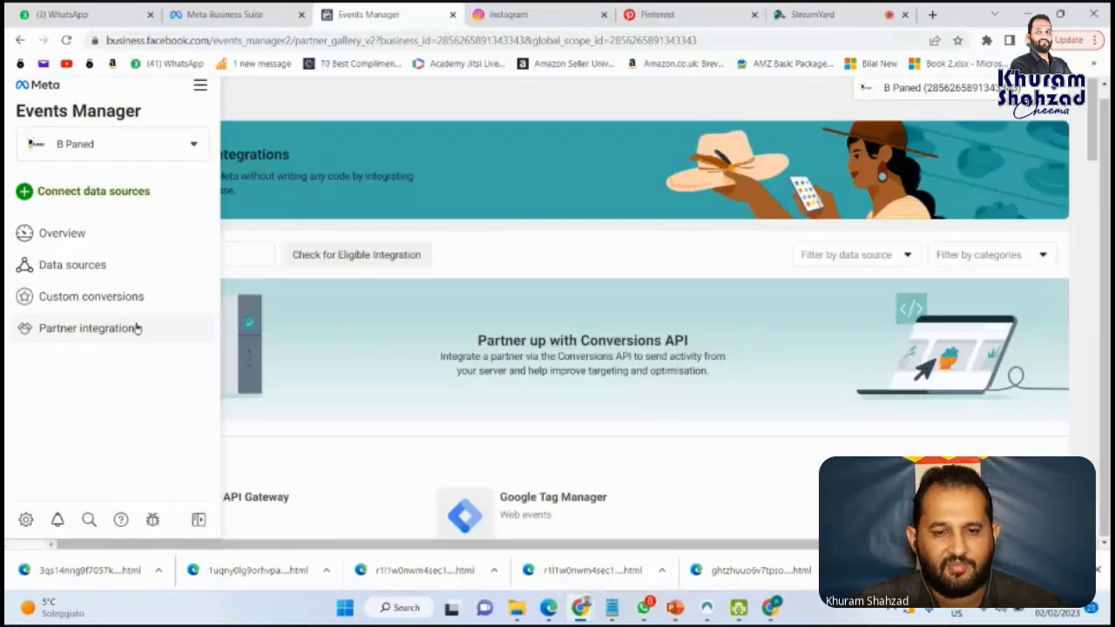
pyautogui.scroll(-2, 159, 373)
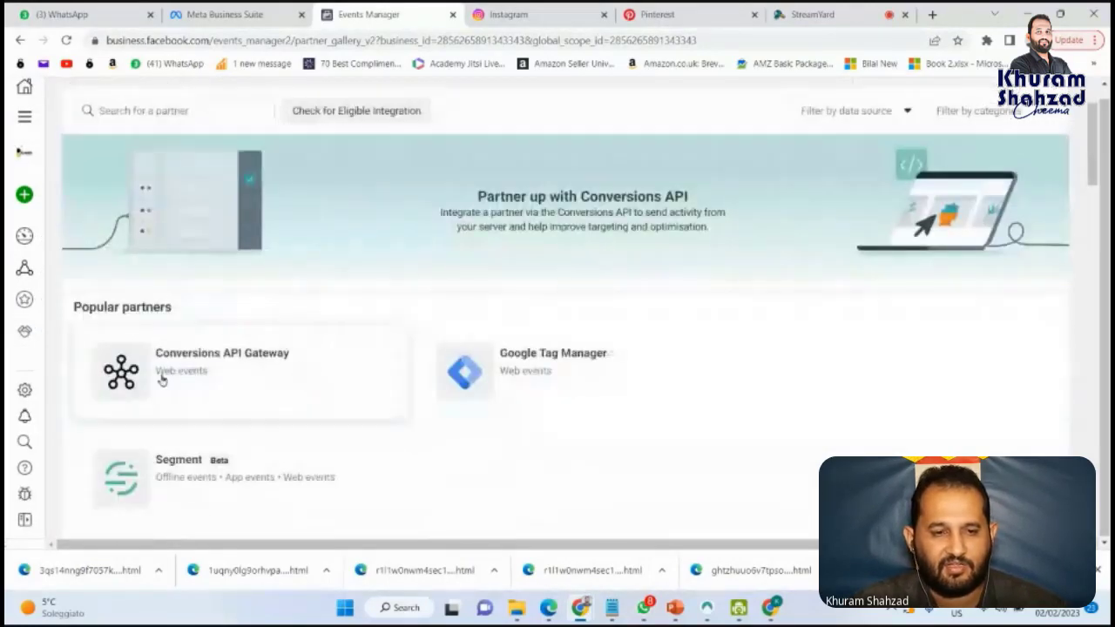
pyautogui.scroll(-2, 187, 357)
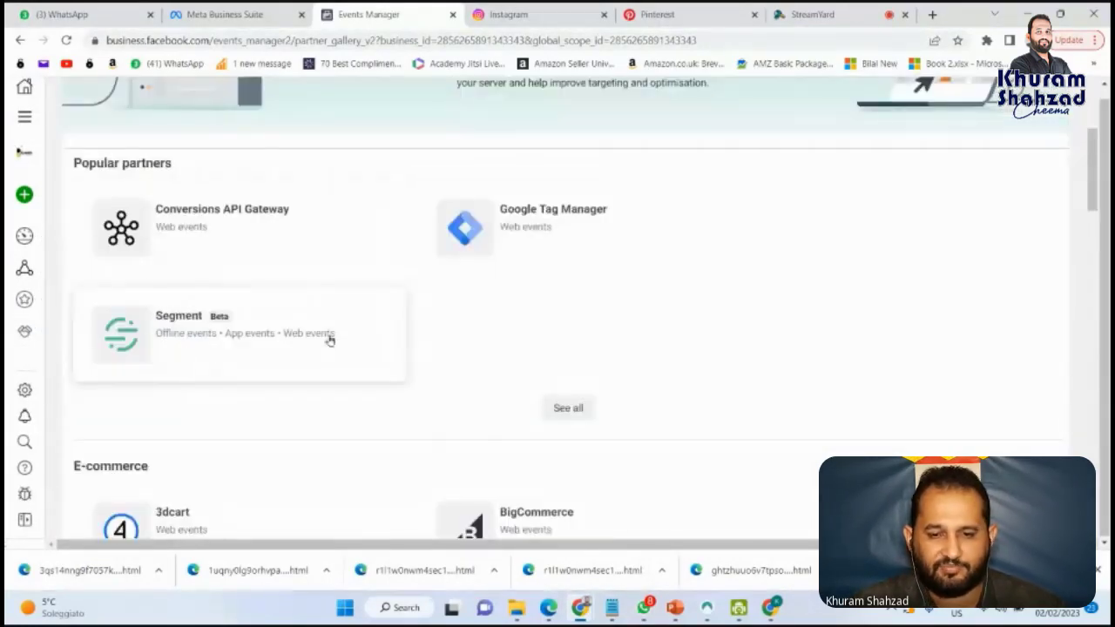
pyautogui.scroll(-2, 250, 379)
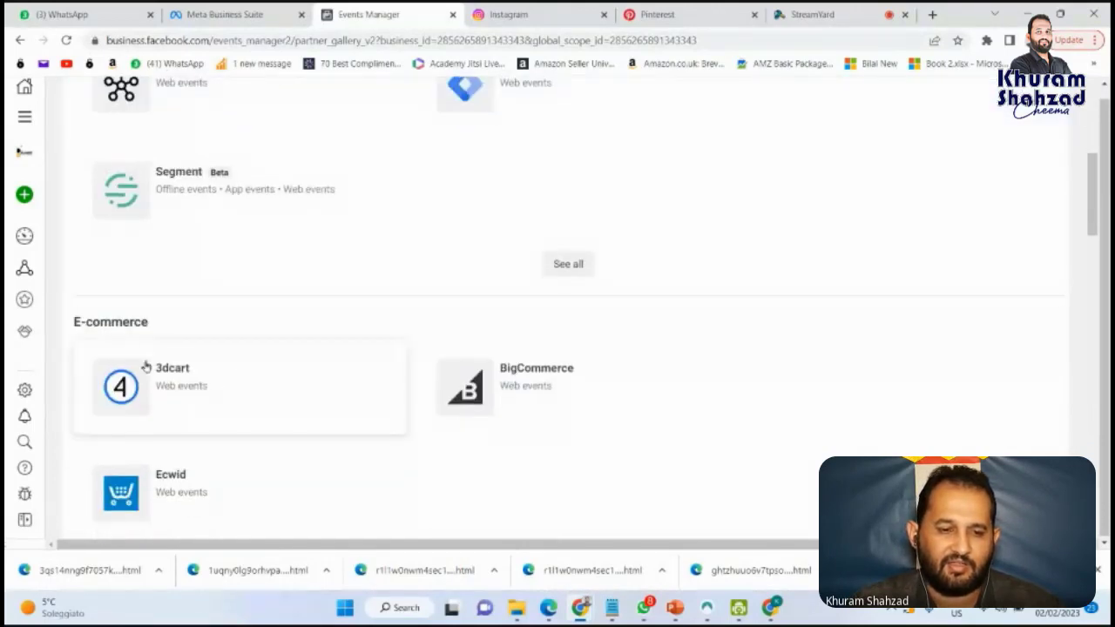
pyautogui.scroll(2, 206, 283)
pyautogui.scroll(-2, 597, 311)
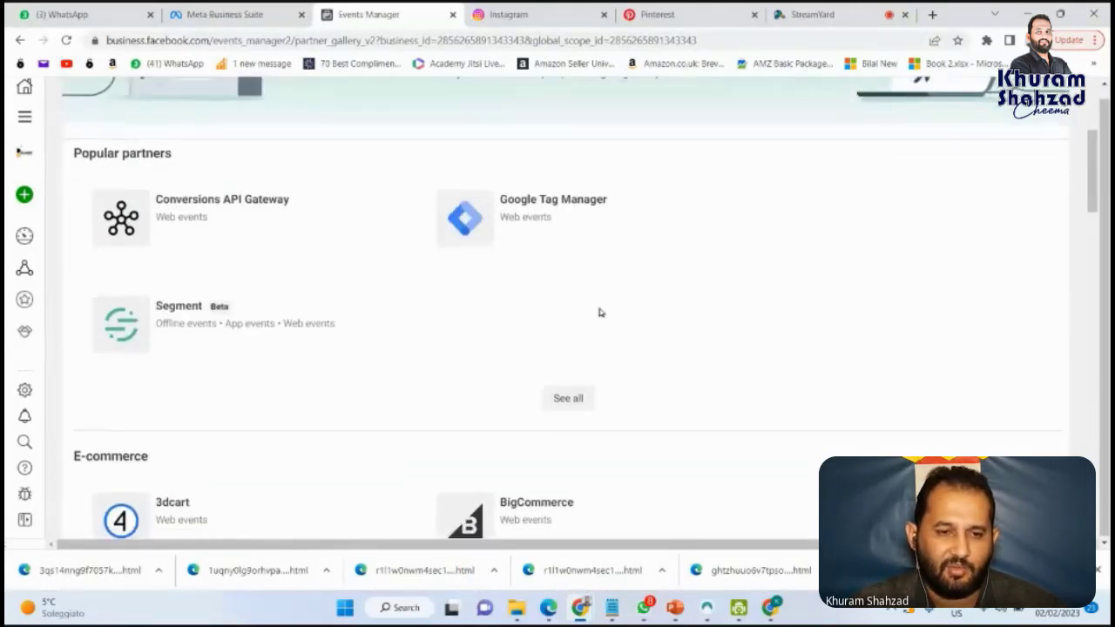
pyautogui.click(568, 263)
pyautogui.scroll(1, 268, 279)
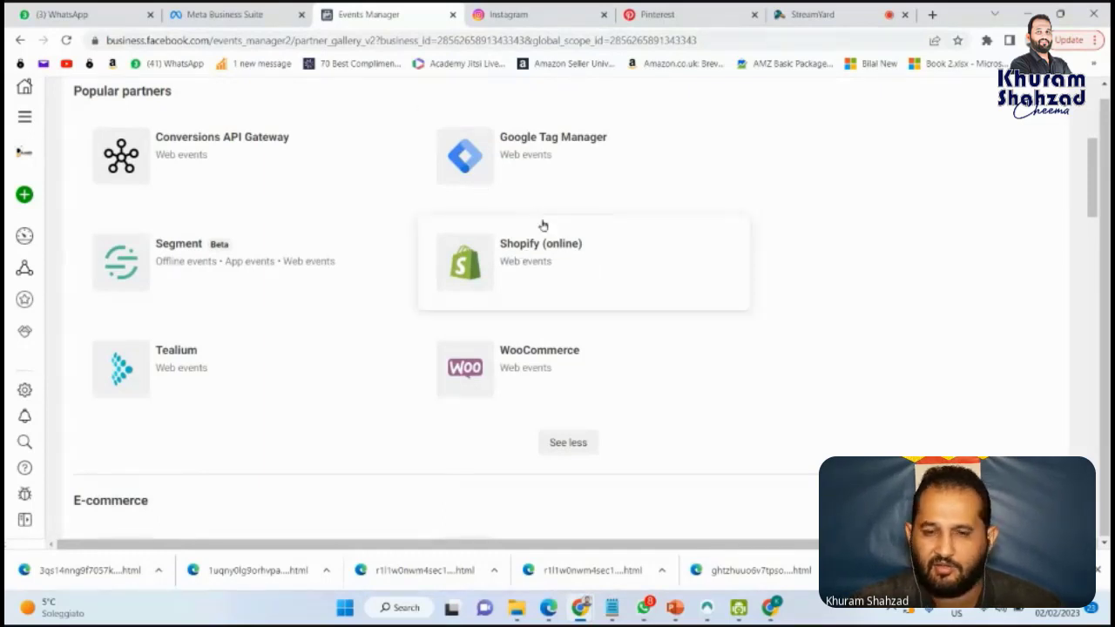
pyautogui.scroll(-6, 475, 275)
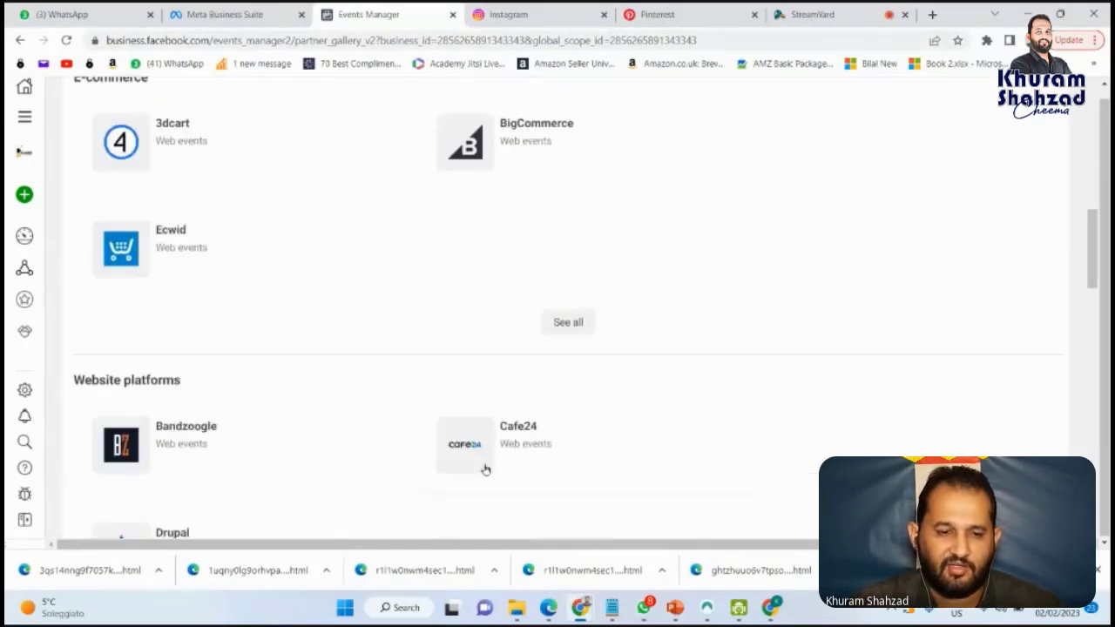
# Step: Show all e-commerce partners and scroll through them
pyautogui.click(579, 314)
pyautogui.scroll(-1, 331, 279)
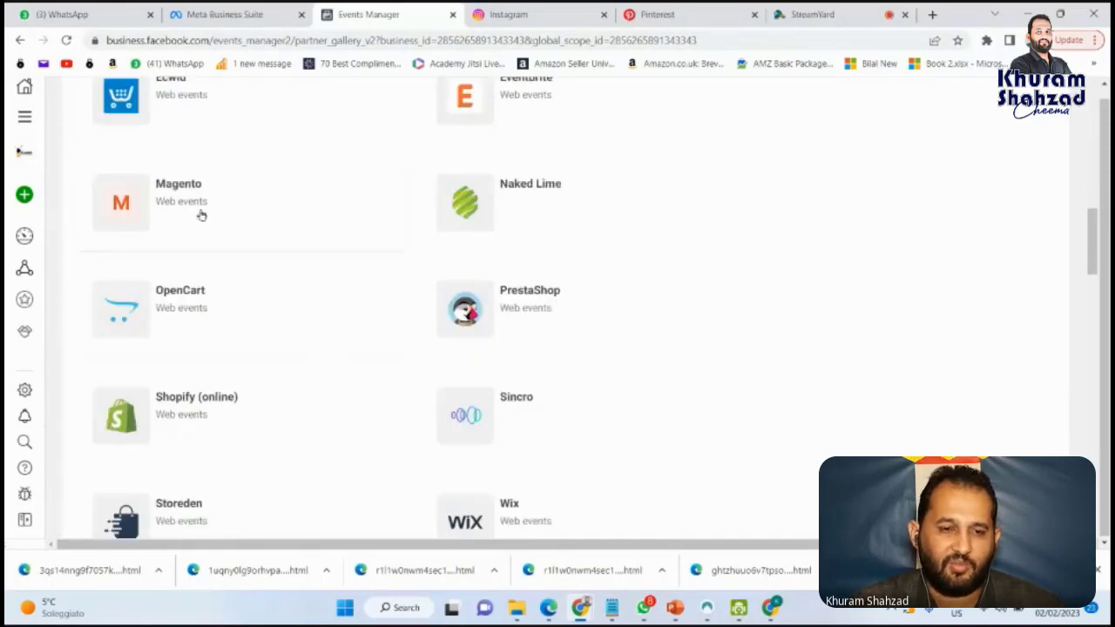
pyautogui.scroll(-2, 462, 410)
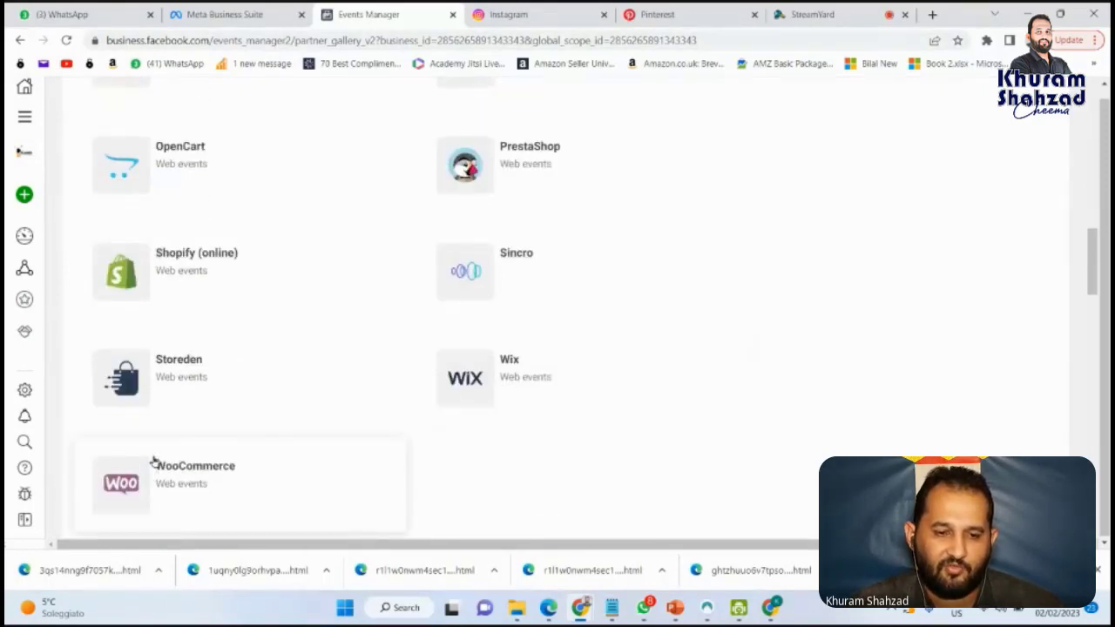
pyautogui.scroll(2, 152, 462)
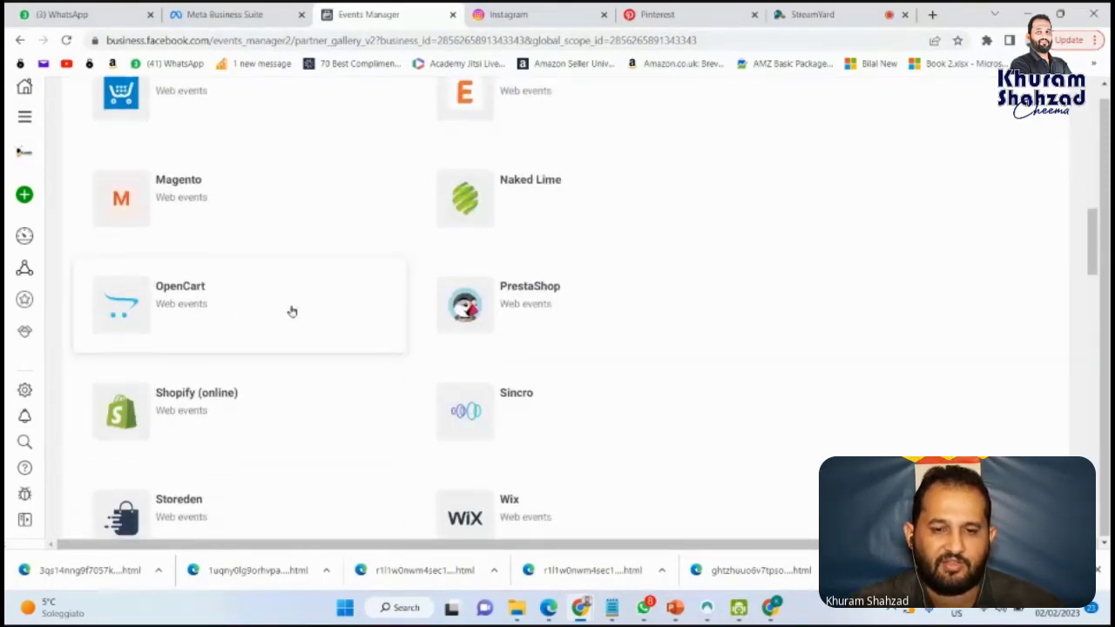
pyautogui.scroll(-5, 310, 383)
# Step: Expand the website platform partners and scroll down through the CRM and tag management partners
pyautogui.click(568, 503)
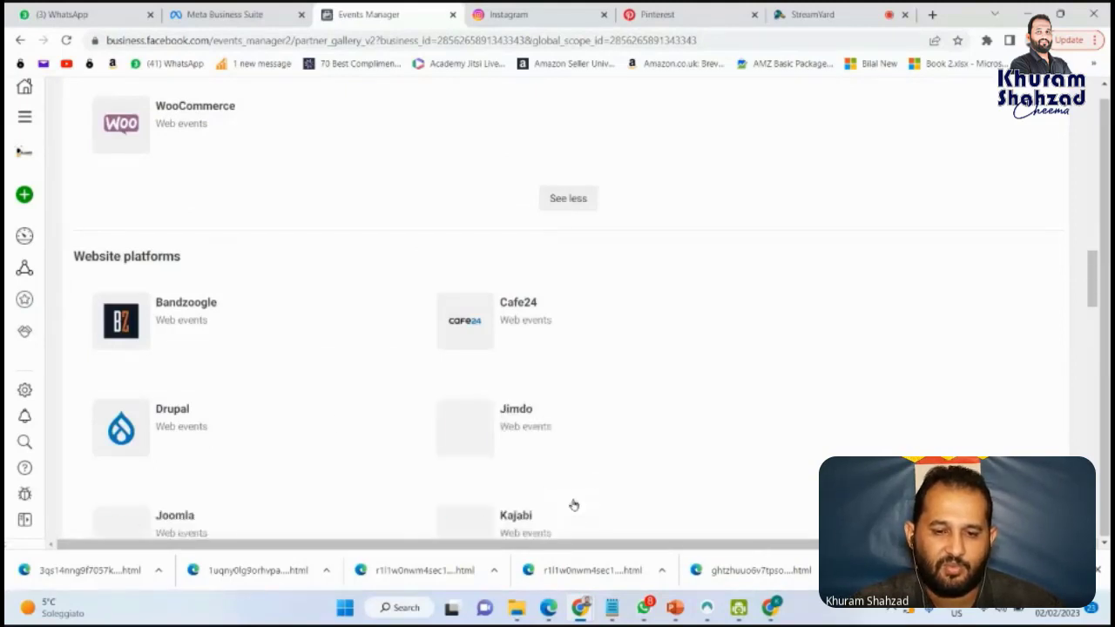
pyautogui.scroll(-3, 182, 456)
pyautogui.scroll(-3, 526, 447)
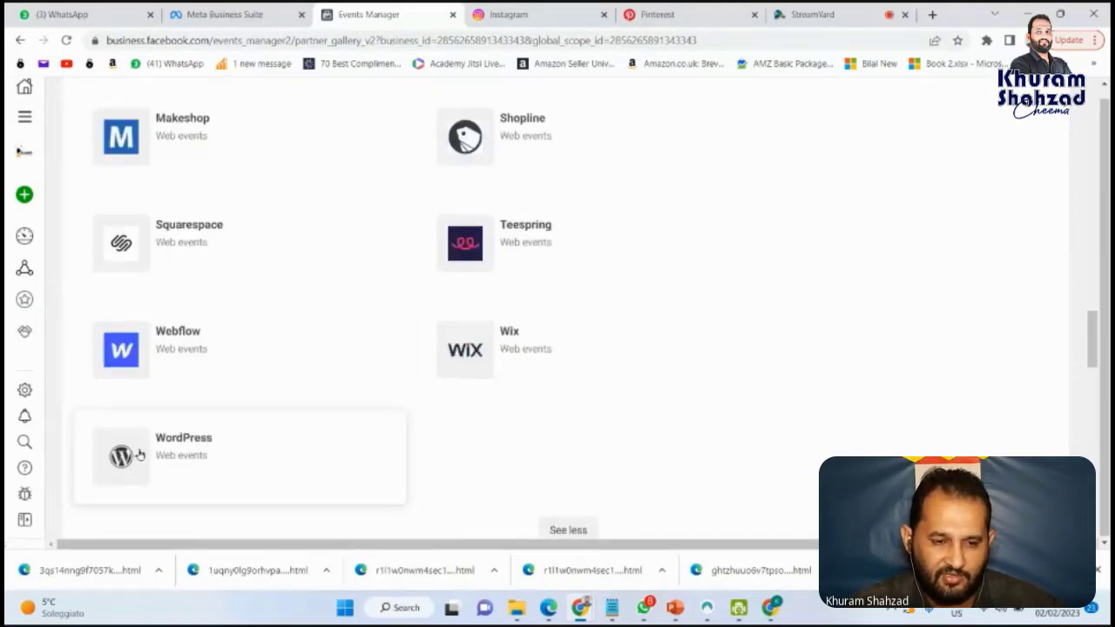
pyautogui.scroll(-3, 139, 454)
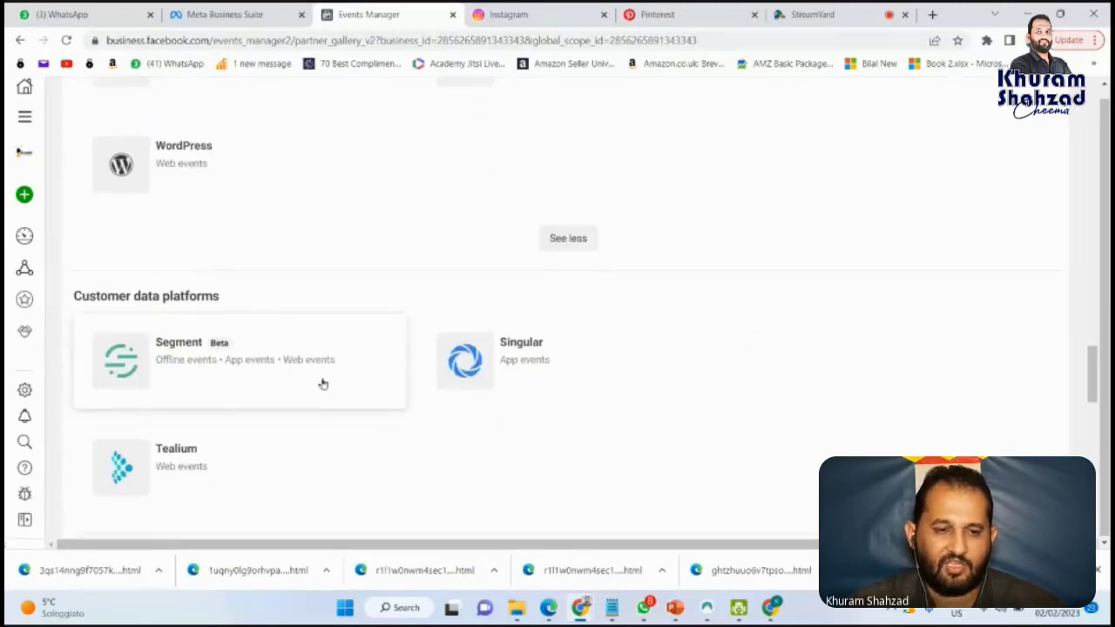
pyautogui.scroll(-3, 322, 381)
pyautogui.scroll(-3, 349, 462)
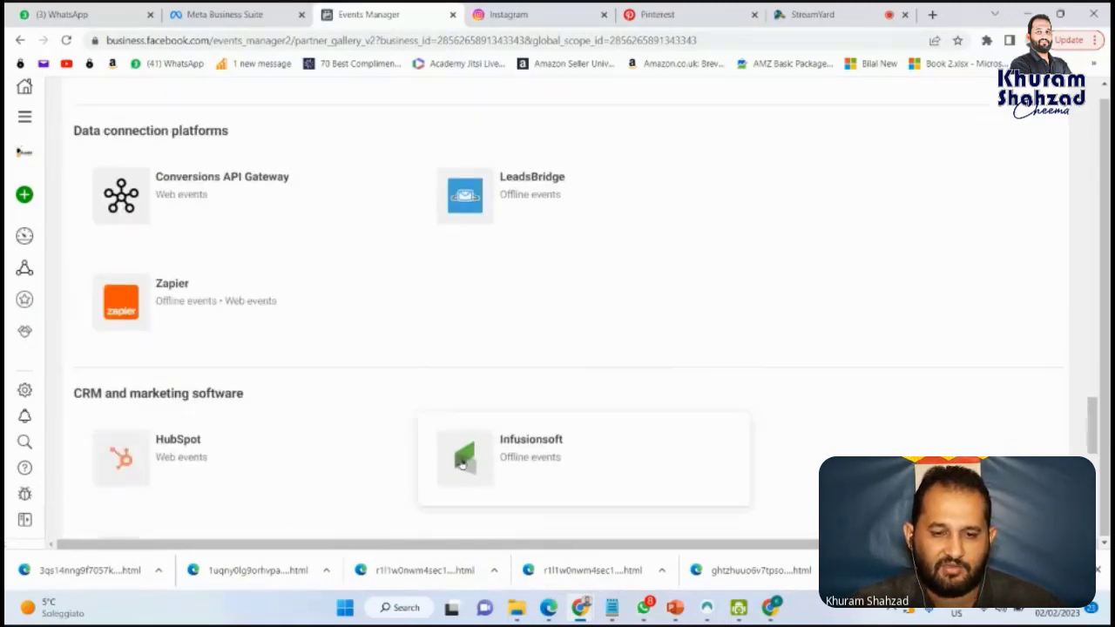
pyautogui.scroll(-1, 344, 445)
pyautogui.scroll(-1, 340, 431)
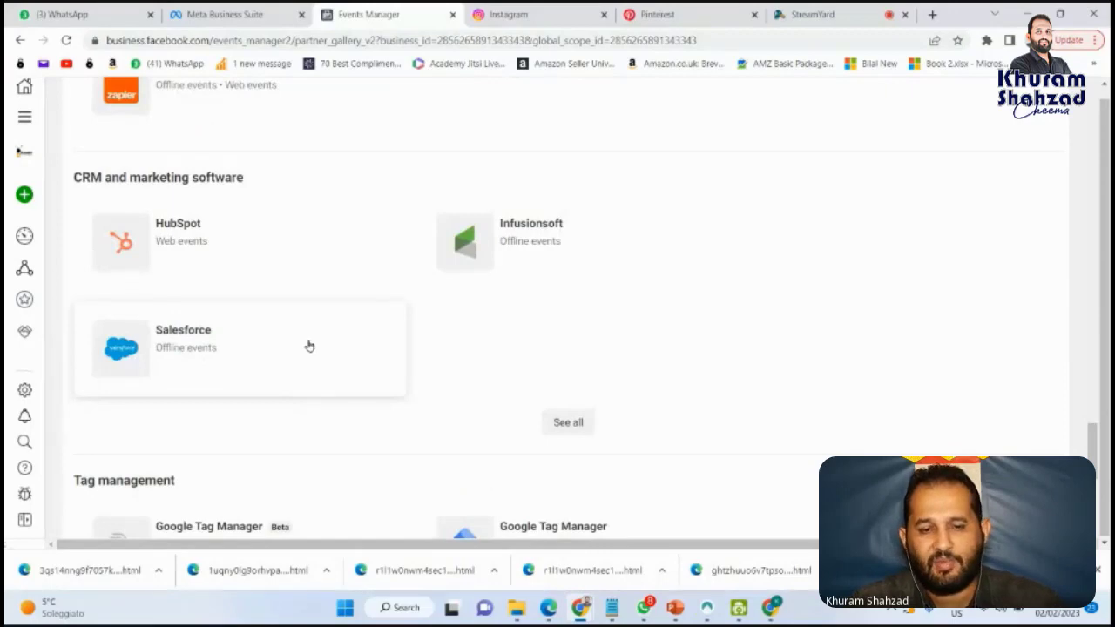
pyautogui.scroll(-1, 305, 410)
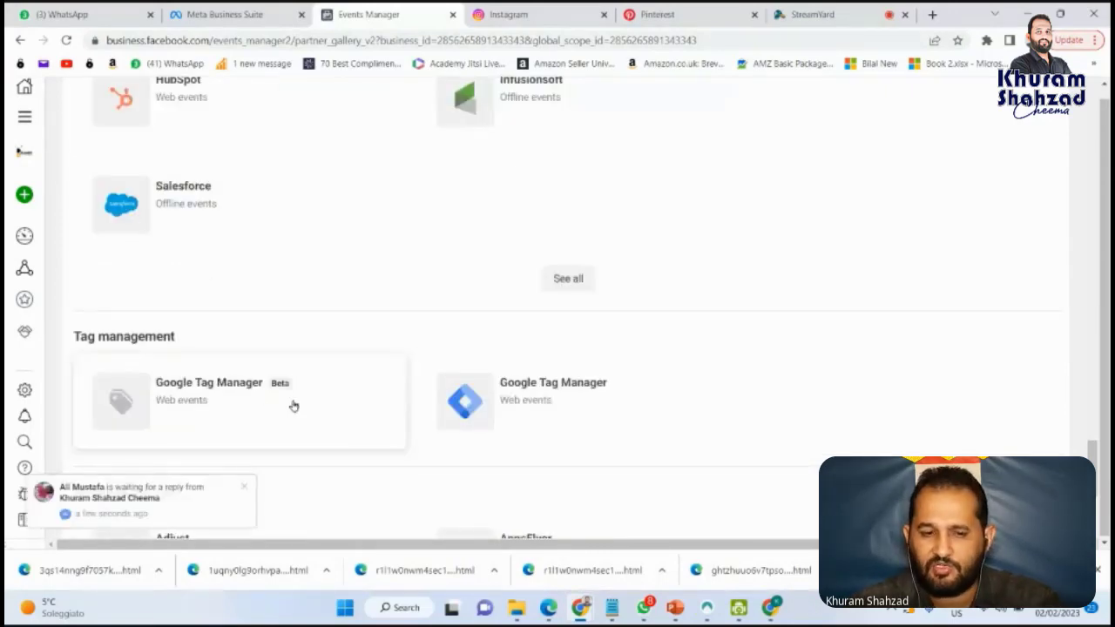
pyautogui.scroll(2, 294, 406)
pyautogui.moveTo(24, 331)
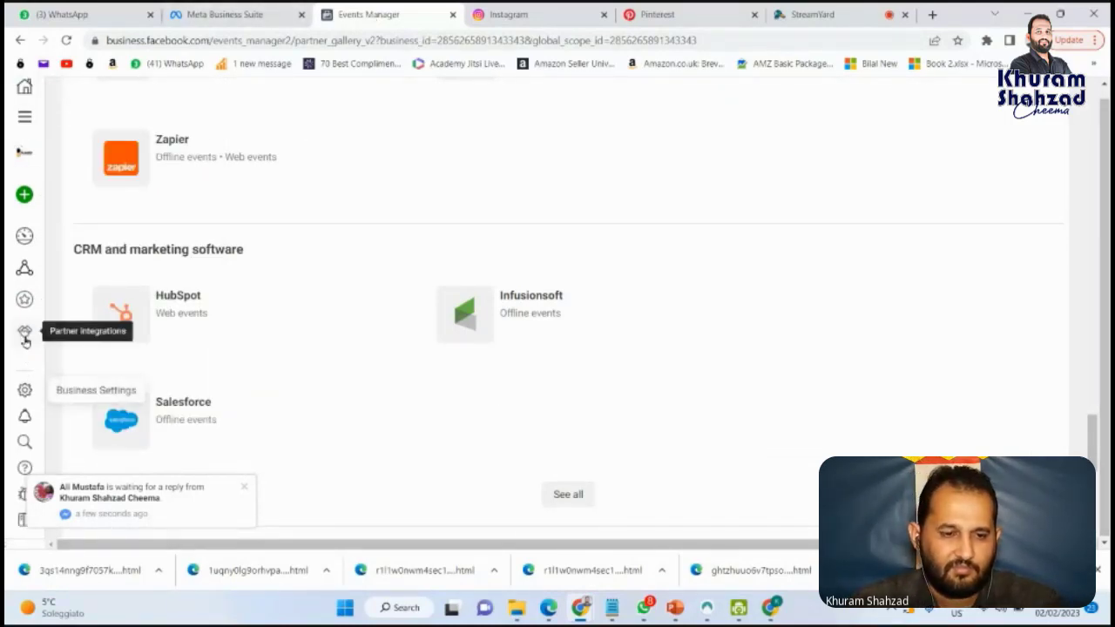
pyautogui.moveTo(77, 149)
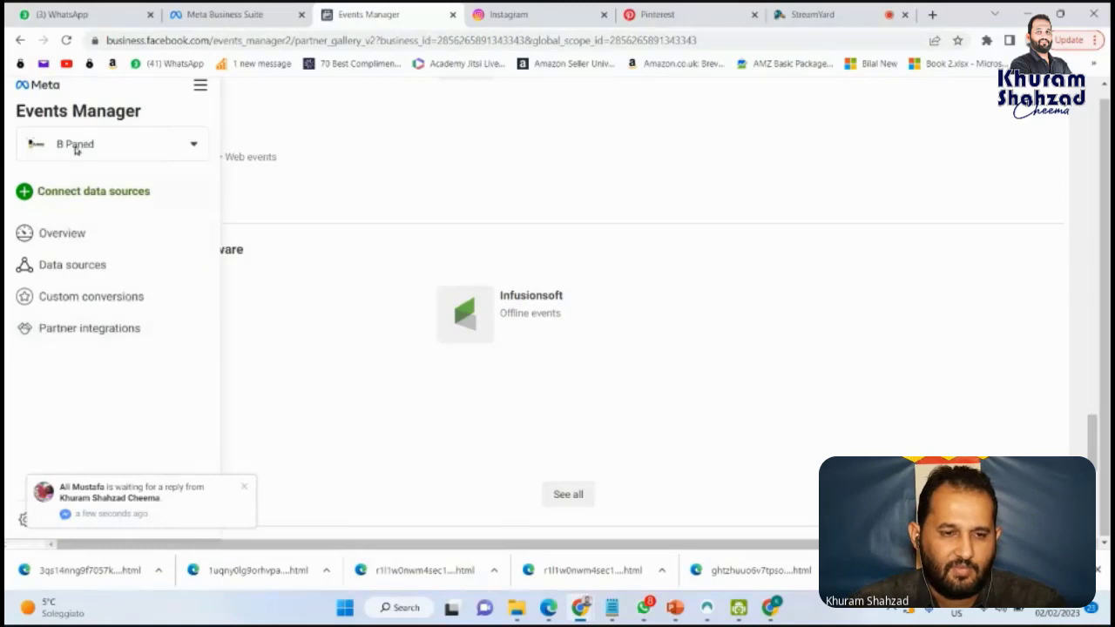
# Step: Return to Business Suite and start a new blank lead form in Instant Forms
pyautogui.click(452, 14)
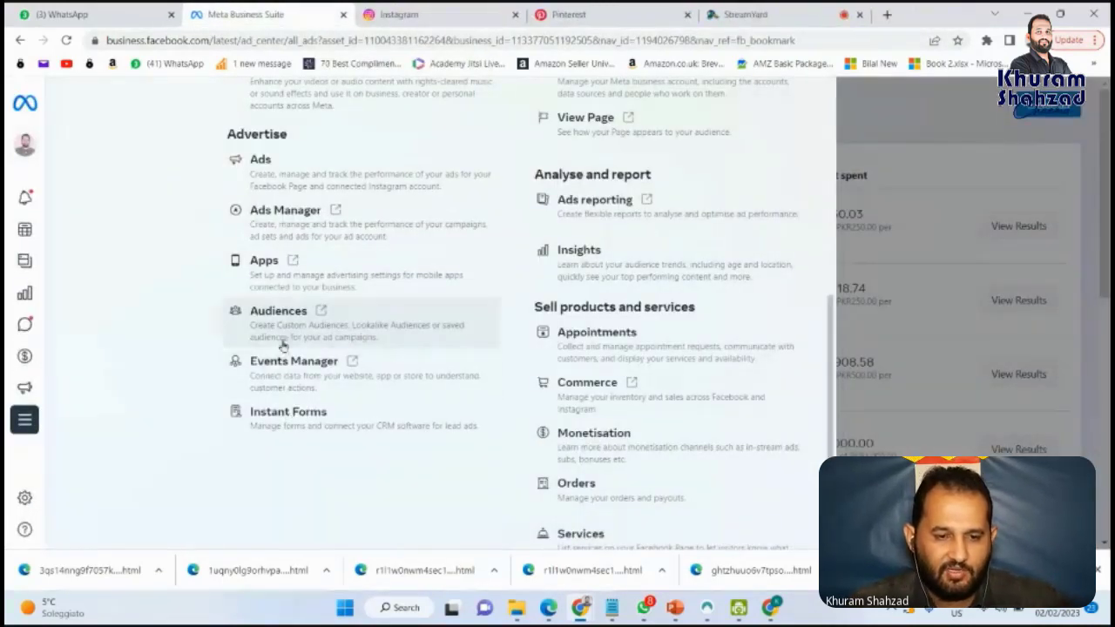
pyautogui.click(289, 417)
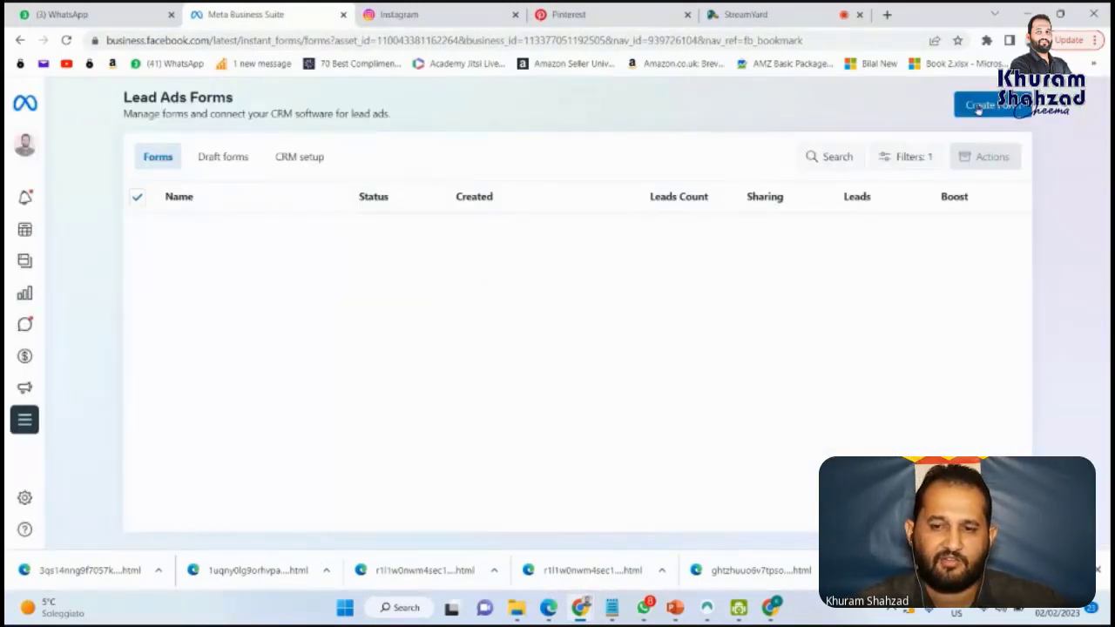
pyautogui.click(979, 106)
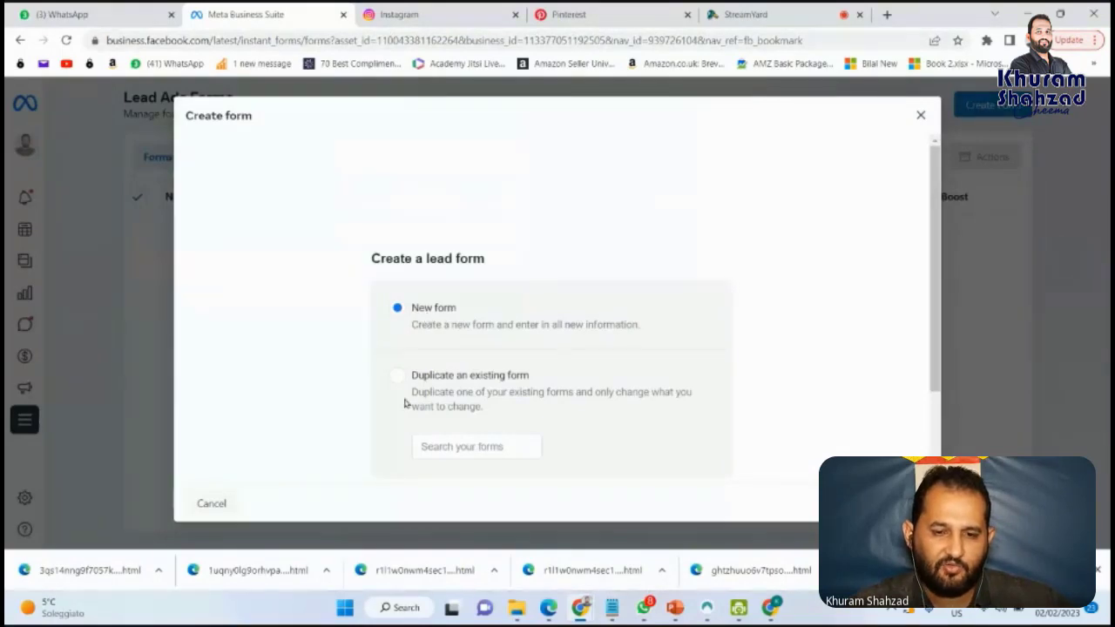
pyautogui.click(908, 504)
# Step: Expand the Intro section, try the ad-image background, and view the greeting headline and description fields
pyautogui.click(251, 208)
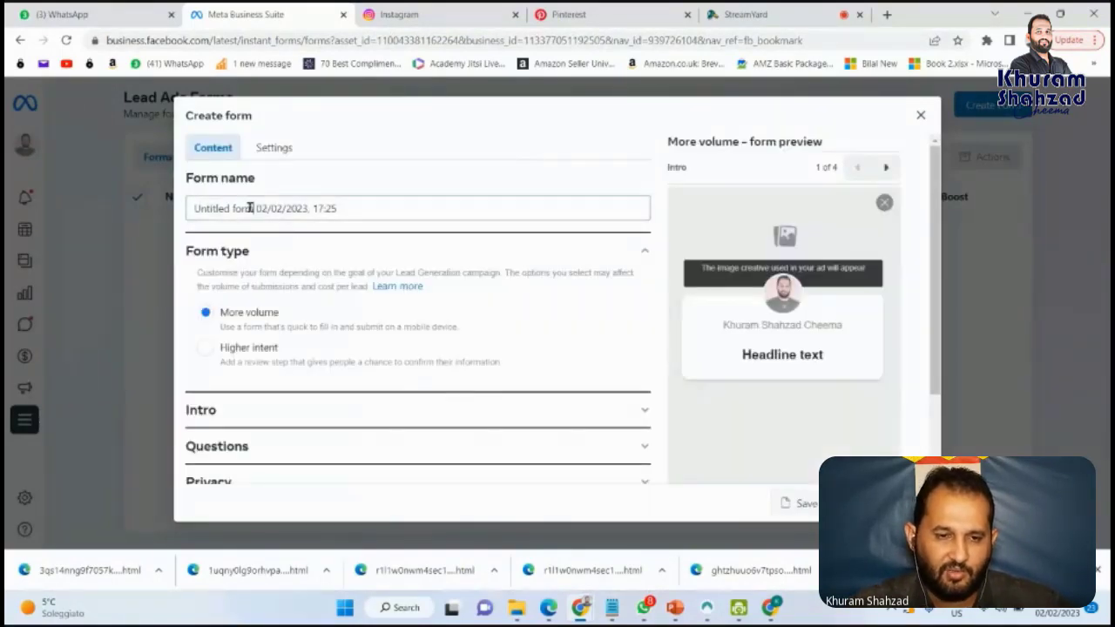
pyautogui.scroll(-2, 316, 344)
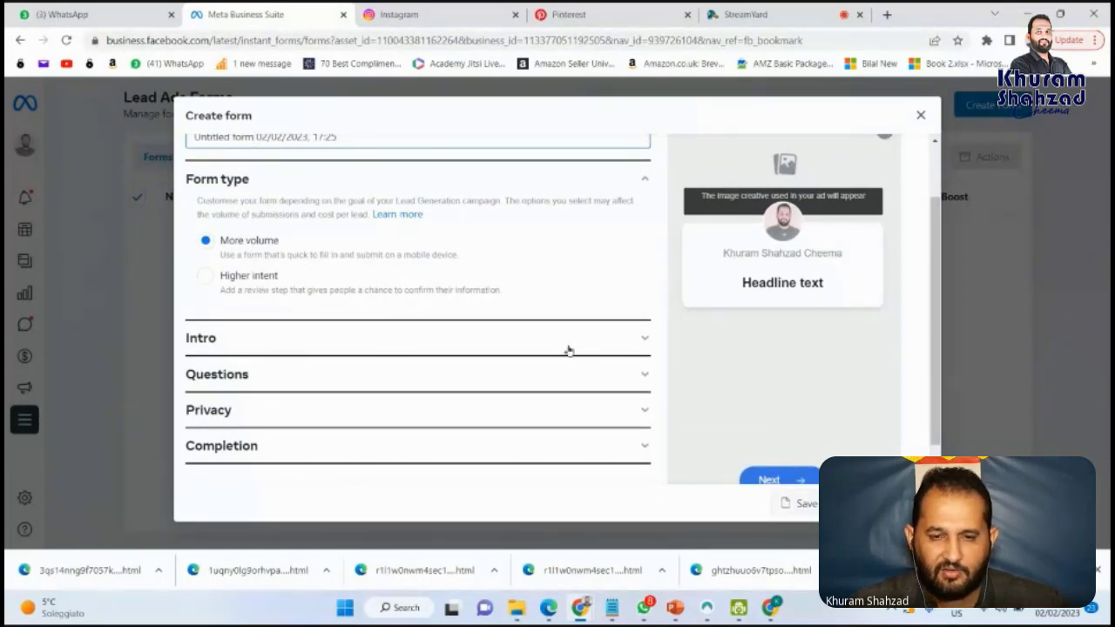
pyautogui.scroll(-1, 379, 294)
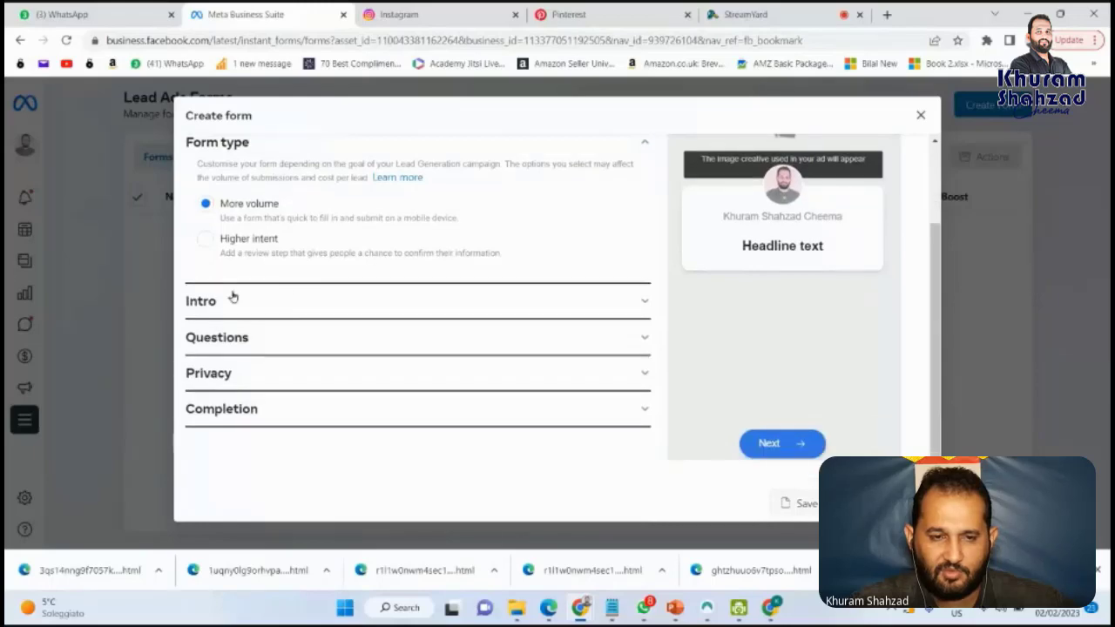
pyautogui.click(642, 302)
pyautogui.scroll(-2, 357, 309)
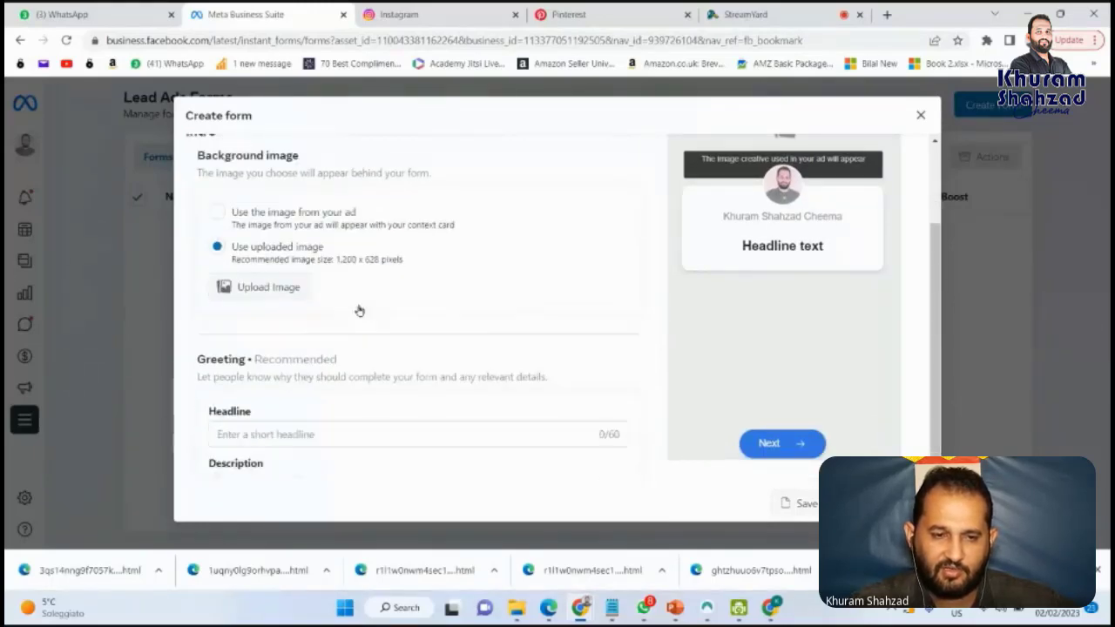
pyautogui.click(218, 187)
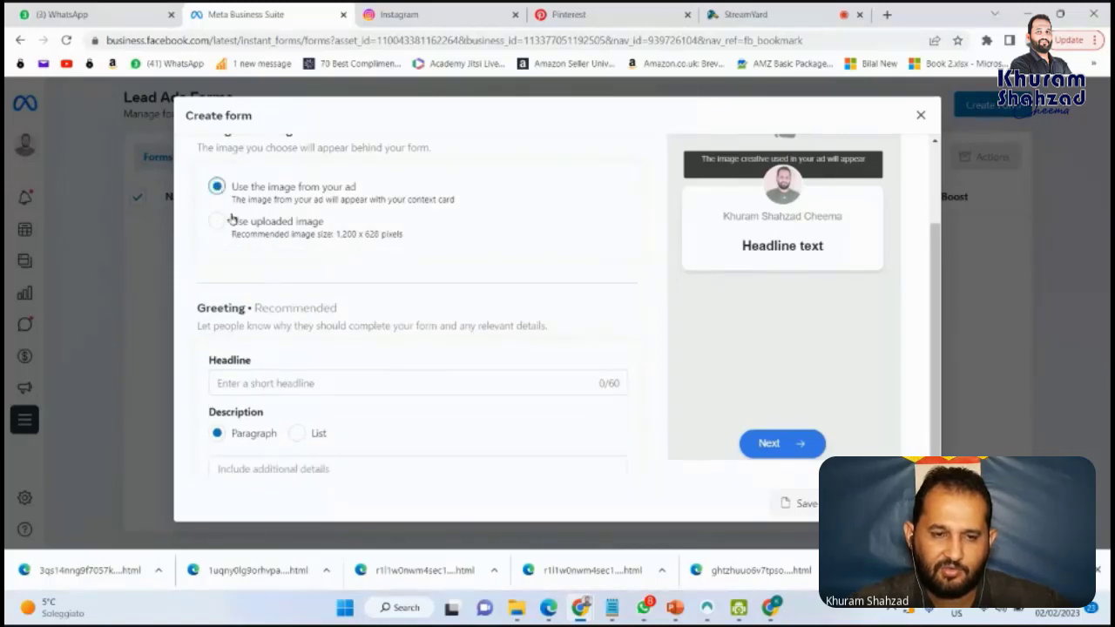
pyautogui.click(220, 223)
pyautogui.scroll(-3, 667, 312)
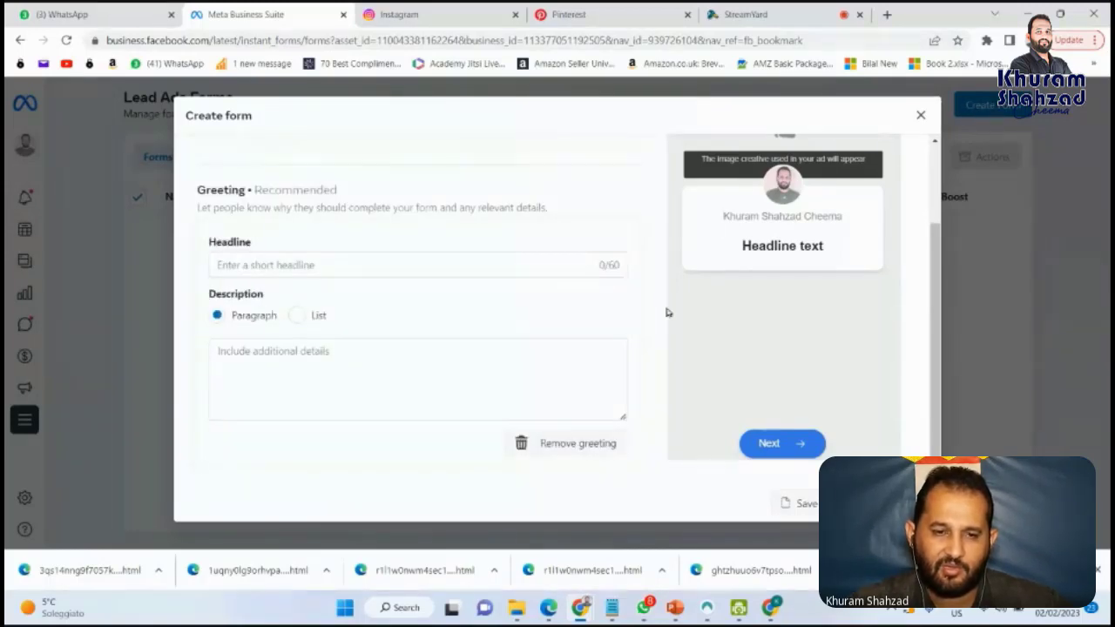
pyautogui.click(288, 266)
pyautogui.scroll(-2, 296, 347)
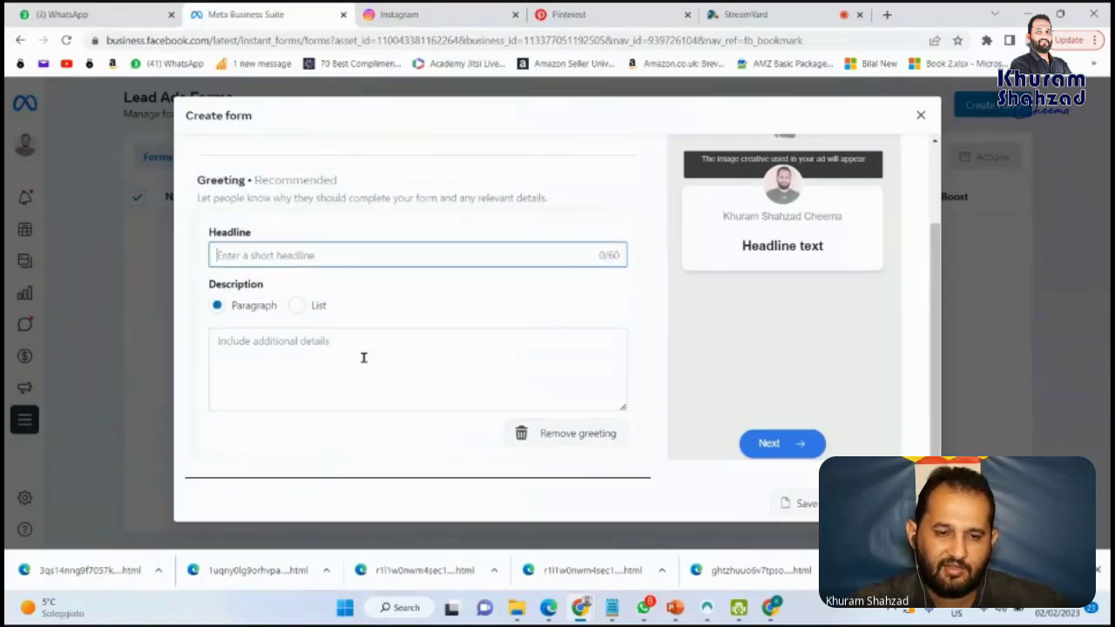
pyautogui.click(241, 306)
pyautogui.scroll(-1, 288, 296)
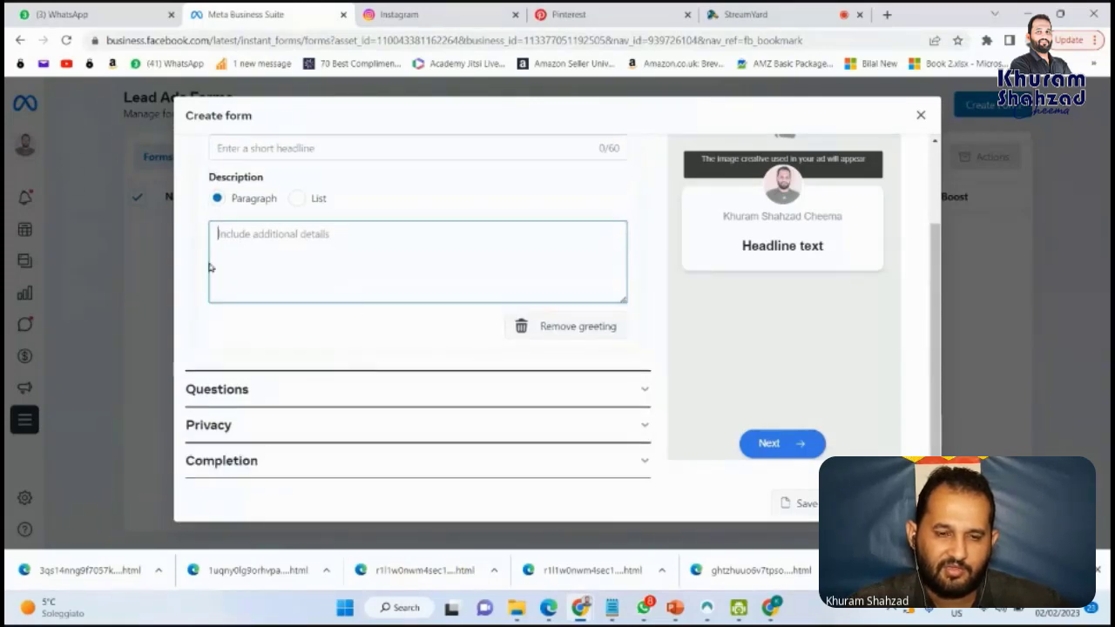
# Step: Expand the Questions, Privacy and Completion sections, then discard the unsaved form
pyautogui.click(642, 386)
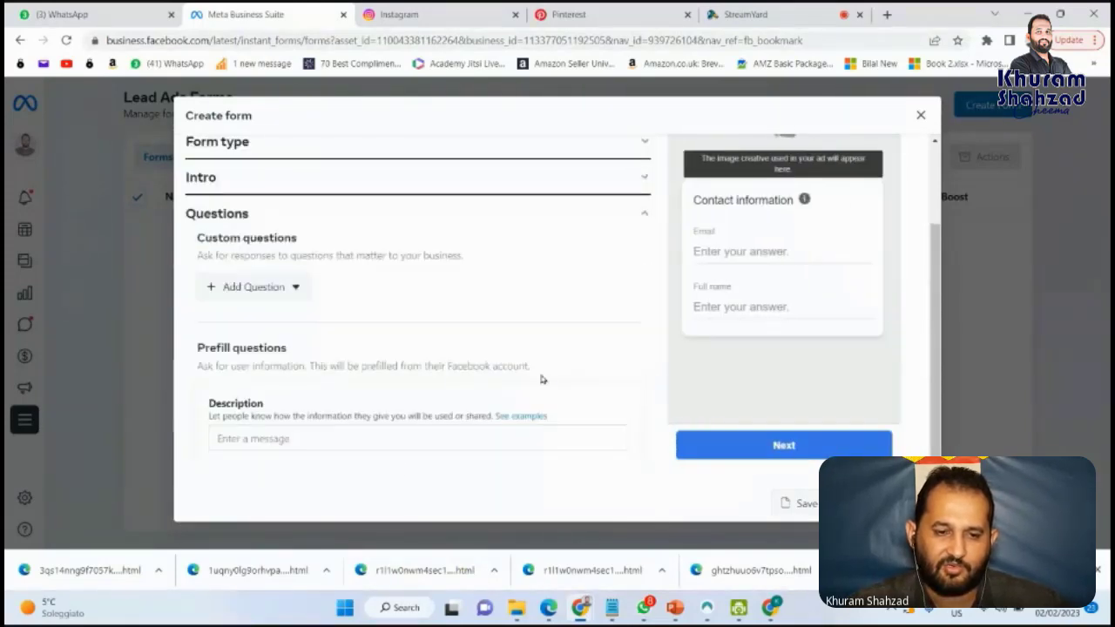
pyautogui.scroll(-3, 259, 203)
pyautogui.scroll(3, 331, 374)
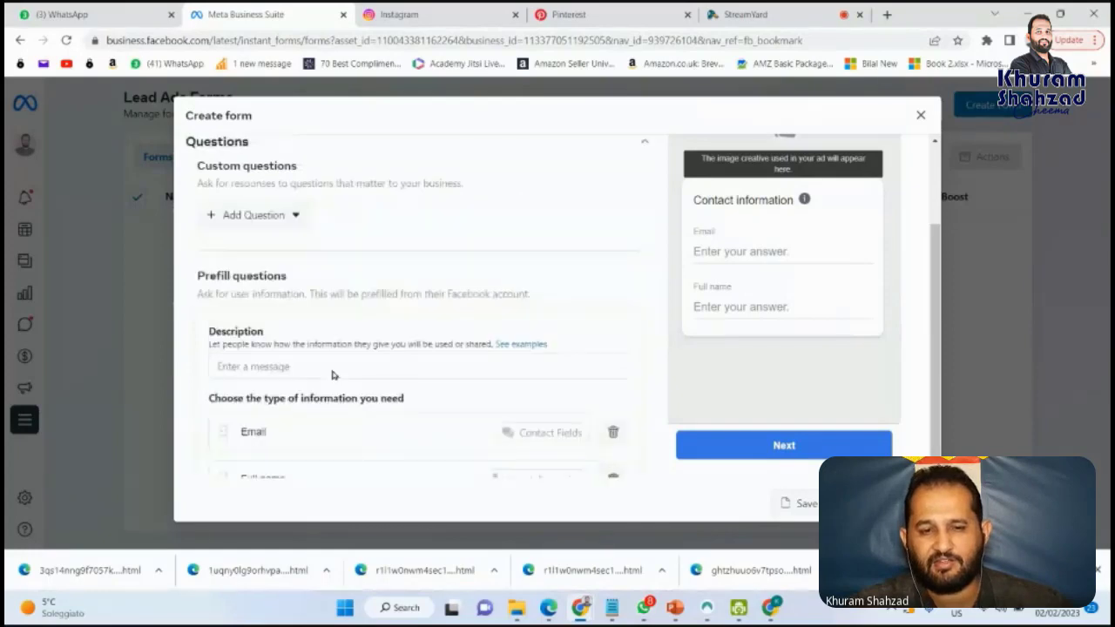
pyautogui.scroll(-4, 346, 332)
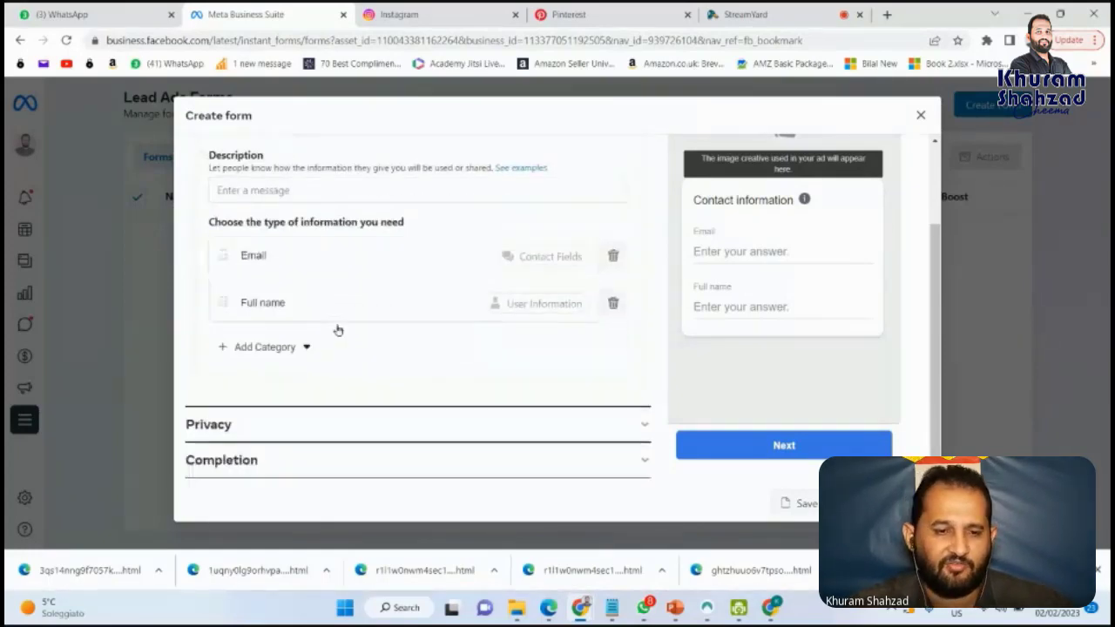
pyautogui.click(592, 426)
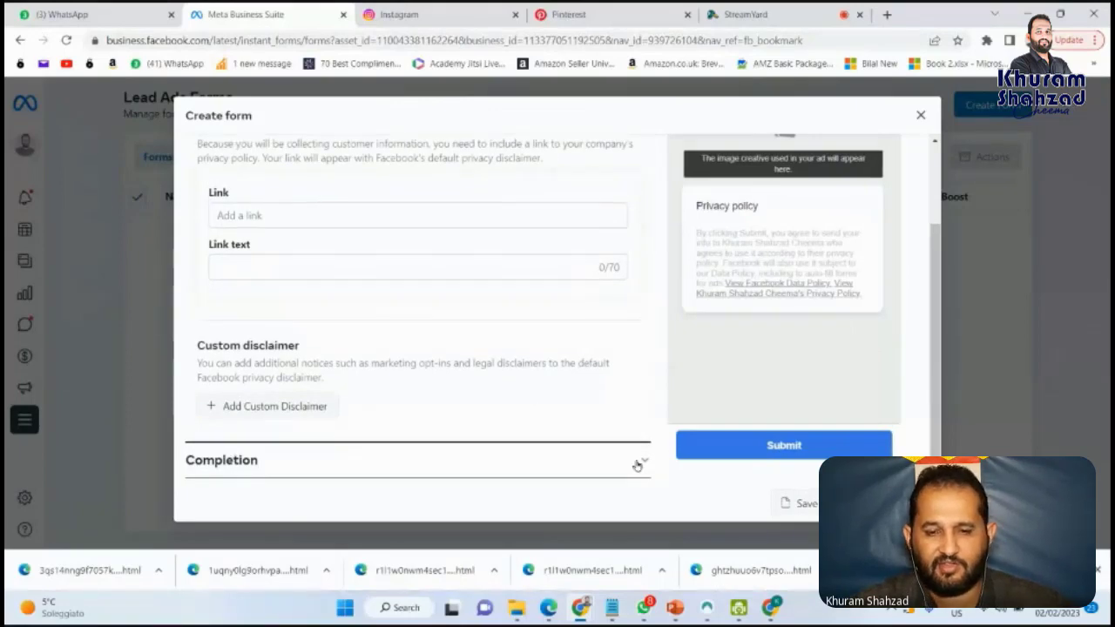
pyautogui.click(637, 459)
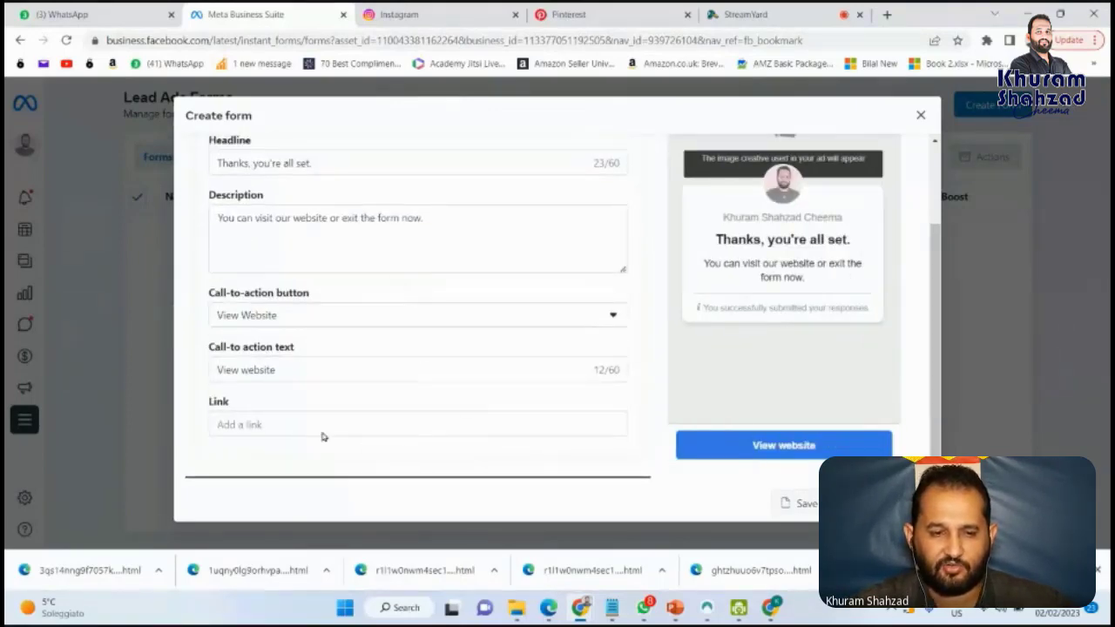
pyautogui.click(921, 117)
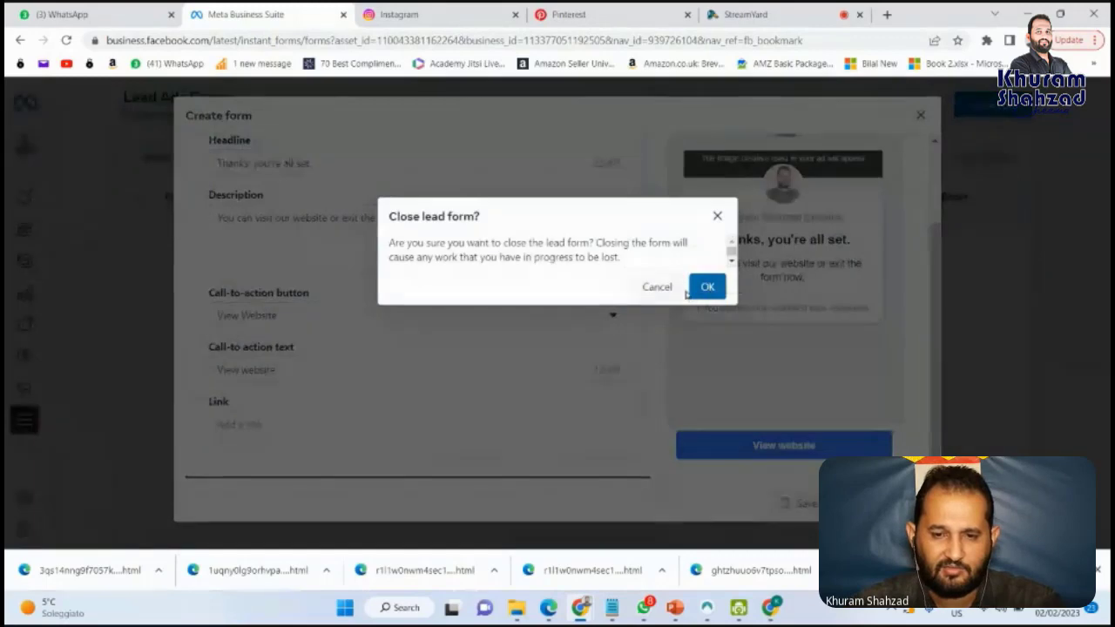
pyautogui.click(707, 287)
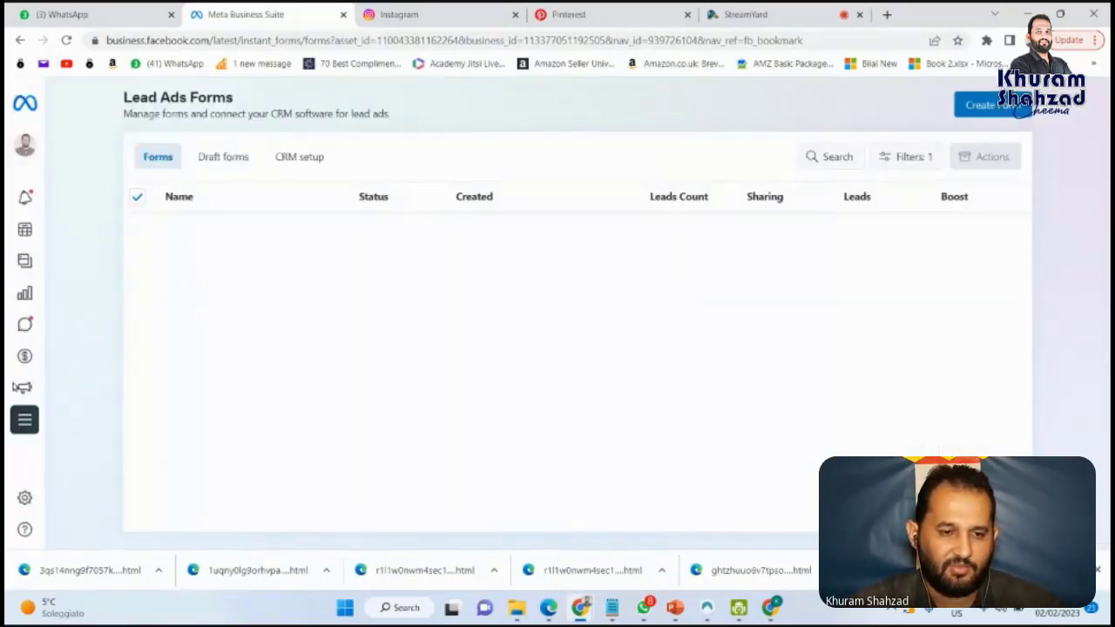
# Step: Open Account Quality from All tools and read its customer feedback score guidance
pyautogui.click(39, 422)
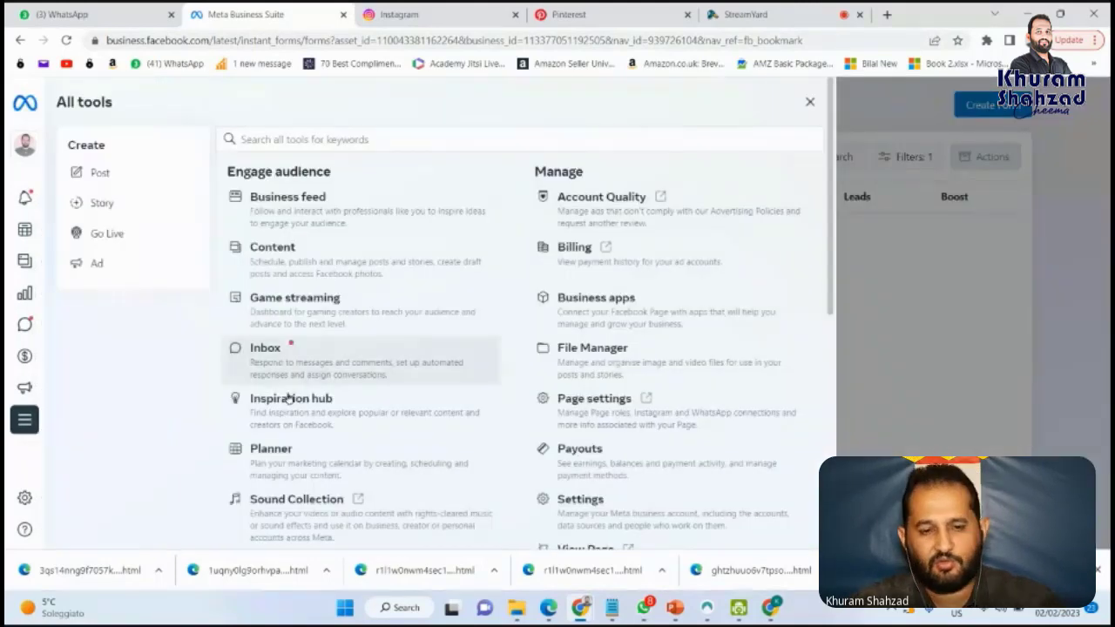
pyautogui.scroll(-5, 305, 401)
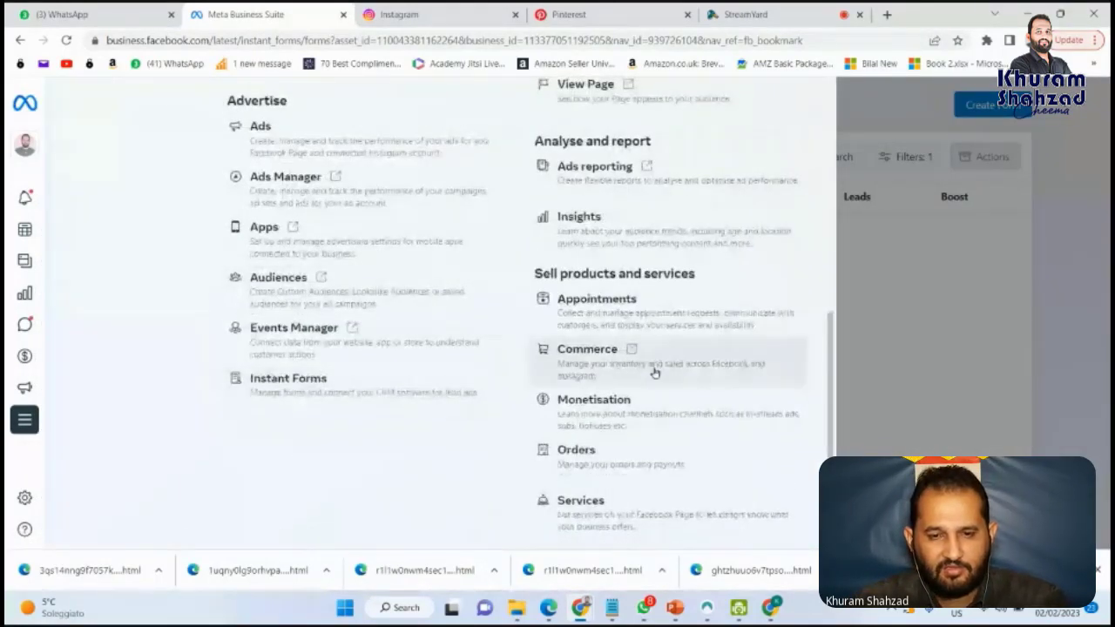
pyautogui.scroll(5, 645, 349)
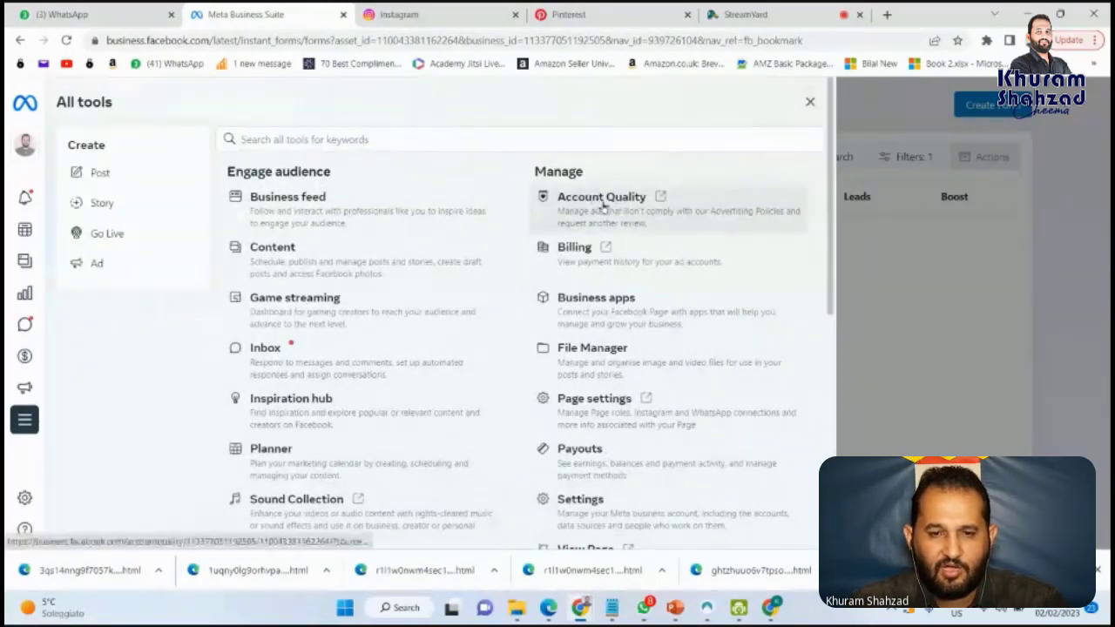
pyautogui.click(602, 206)
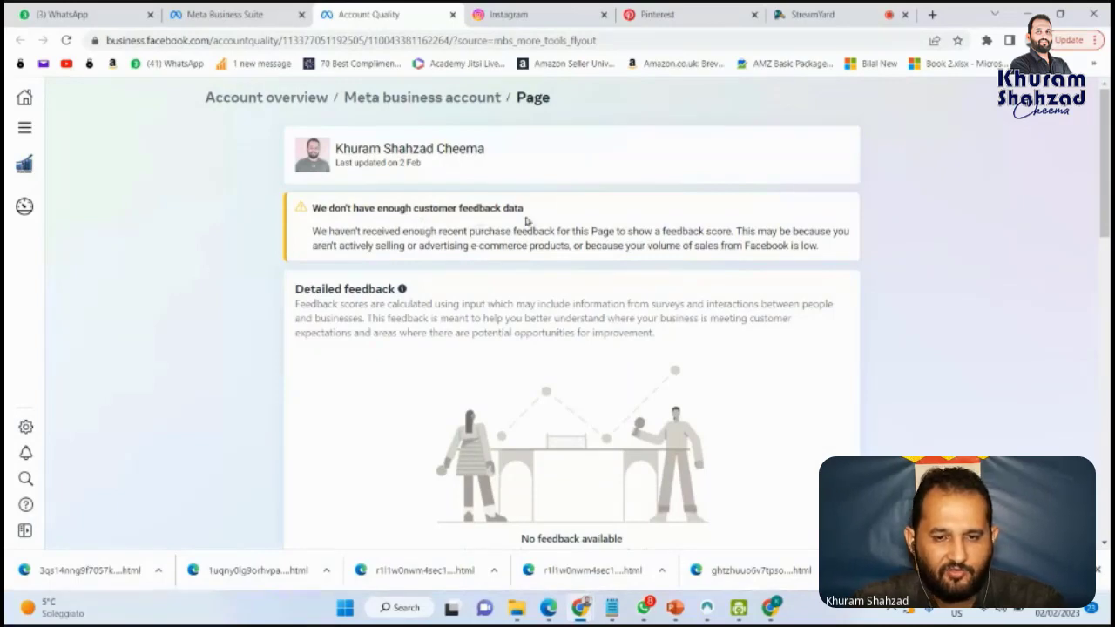
pyautogui.scroll(-4, 677, 323)
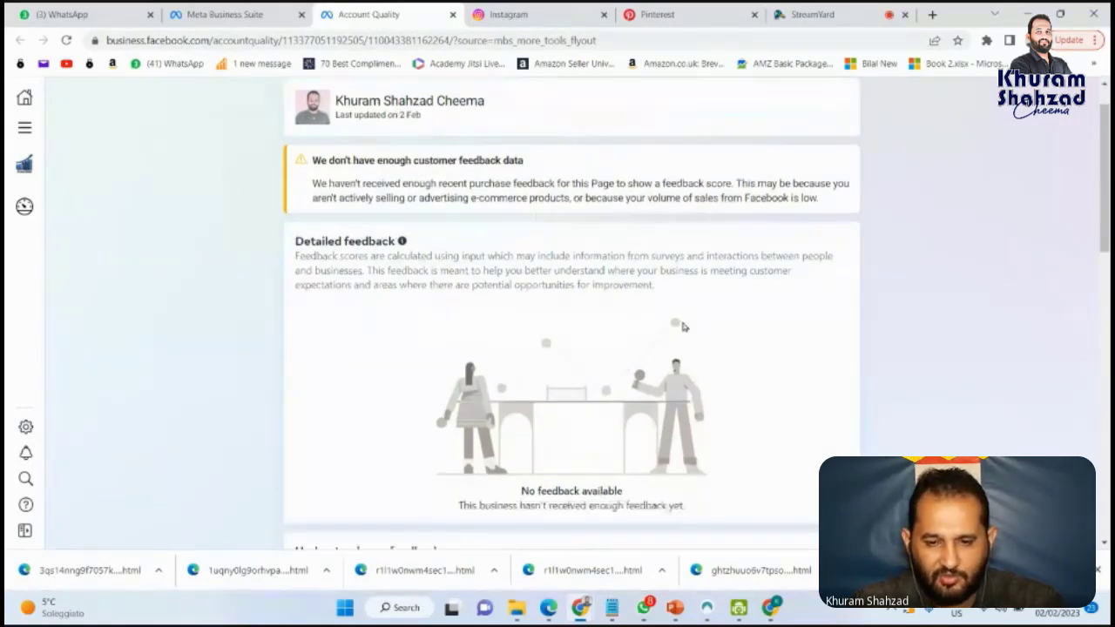
pyautogui.scroll(4, 530, 331)
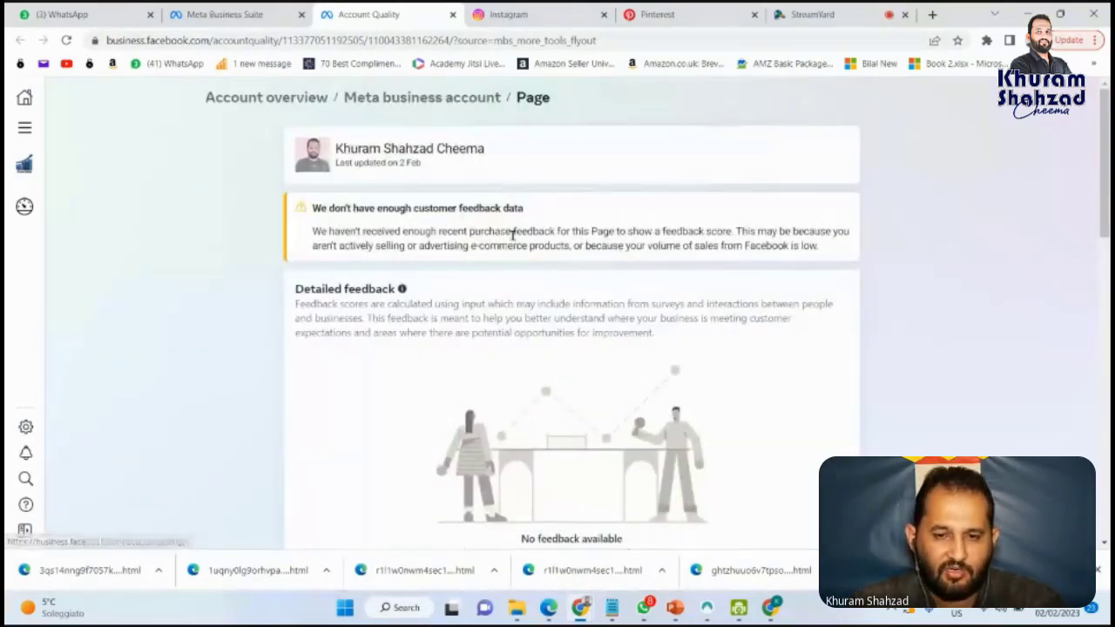
pyautogui.scroll(-2, 390, 306)
pyautogui.scroll(-3, 389, 306)
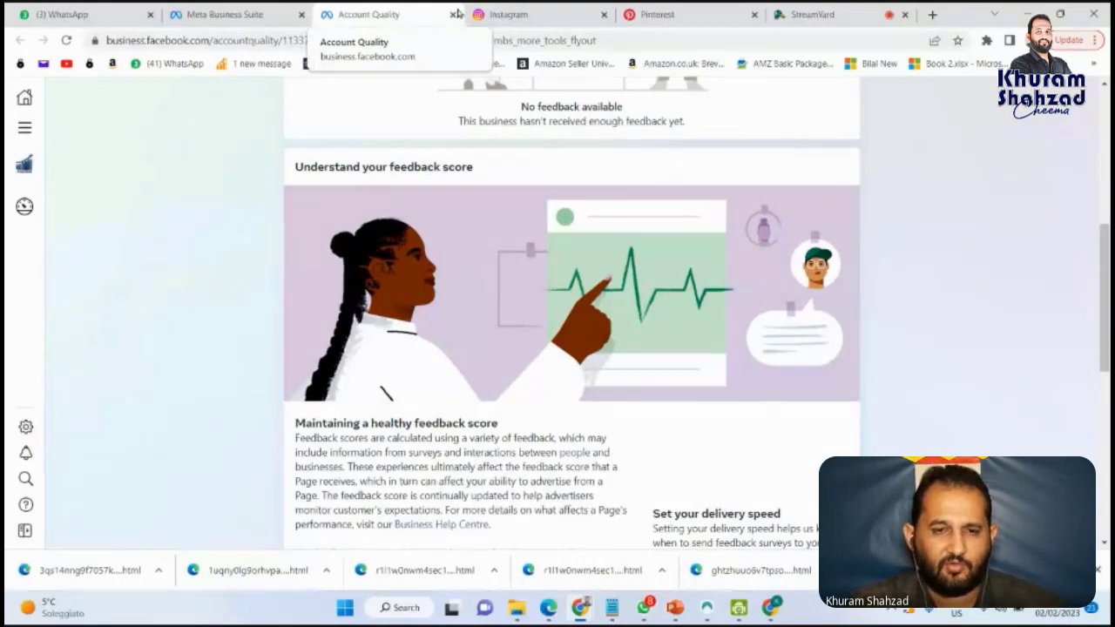
# Step: Open the Billing payment activity and switch it to the B Paned ad account
pyautogui.click(455, 17)
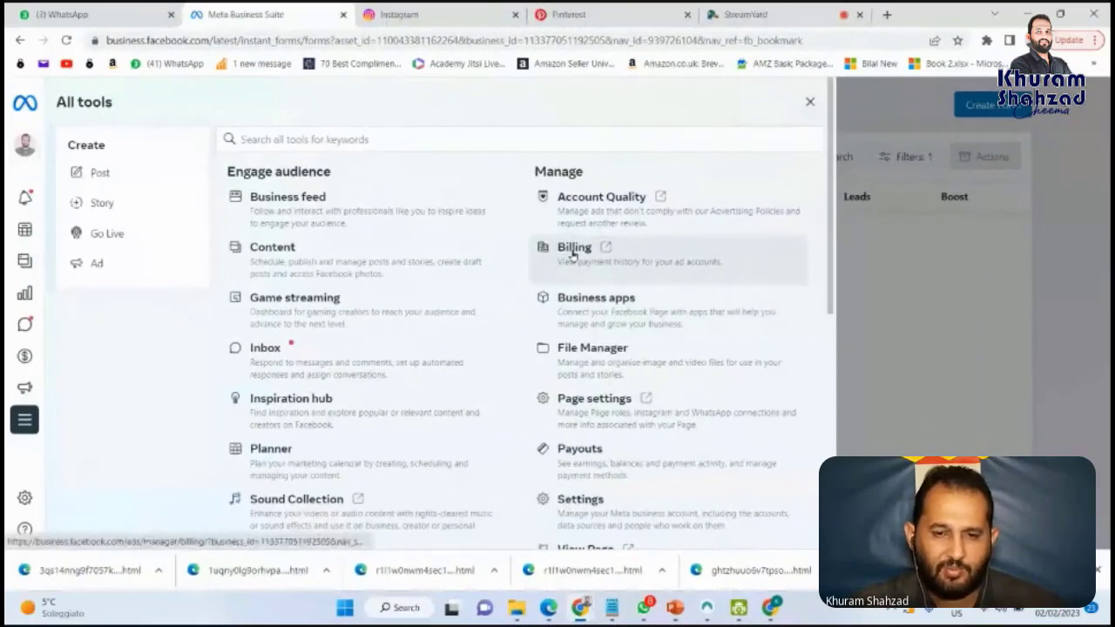
pyautogui.click(576, 250)
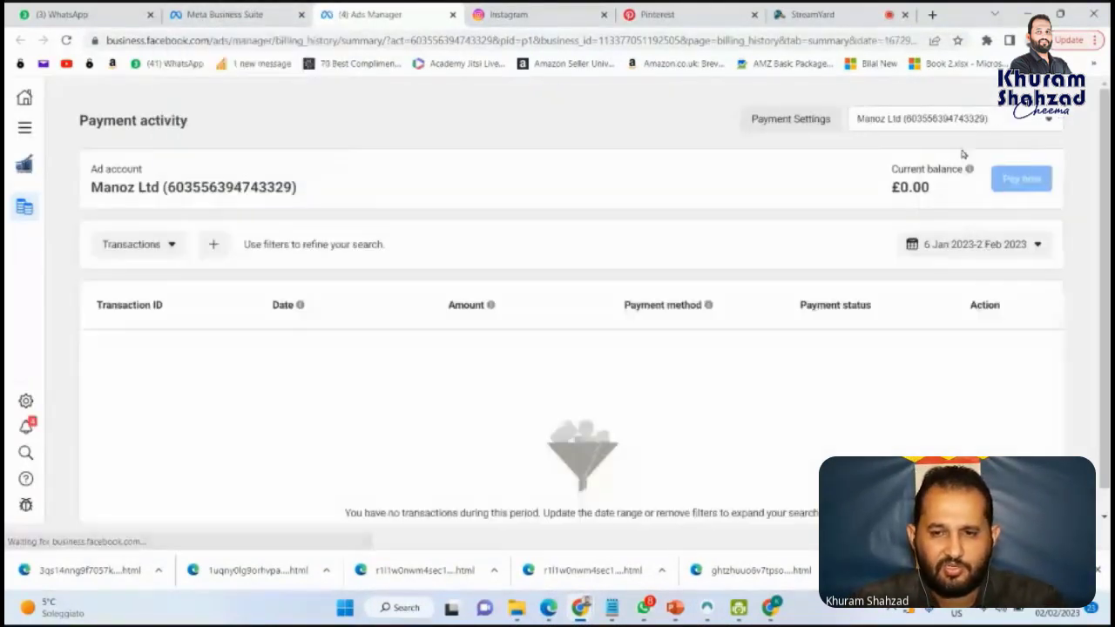
pyautogui.click(1035, 122)
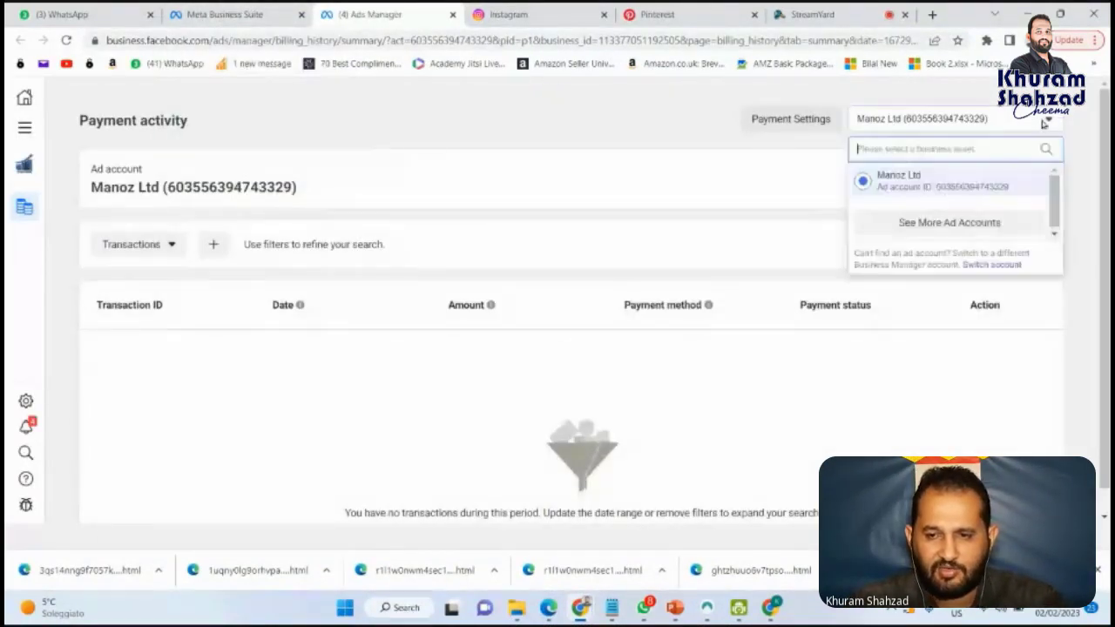
pyautogui.click(927, 224)
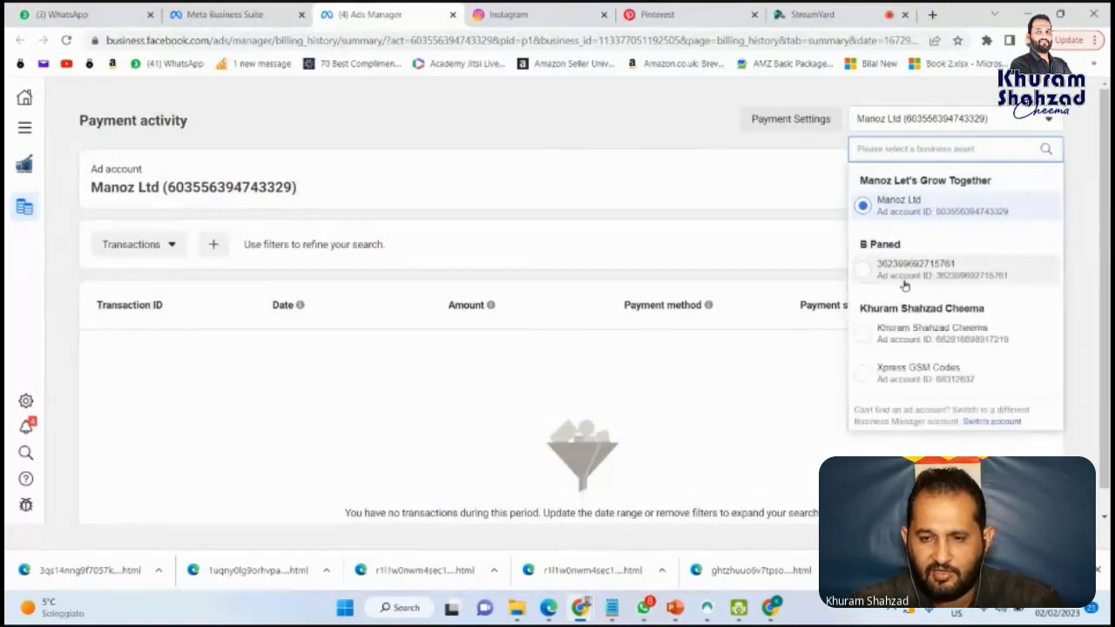
pyautogui.click(892, 279)
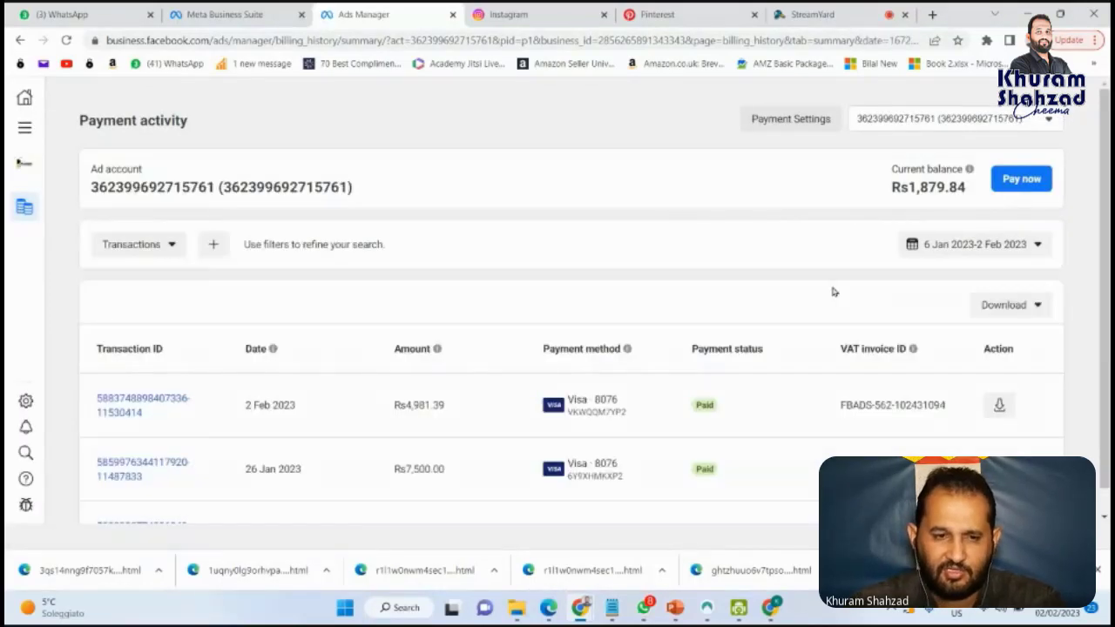
# Step: Switch to another personal ad account showing a €0.00 balance and no transactions
pyautogui.scroll(-2, 763, 388)
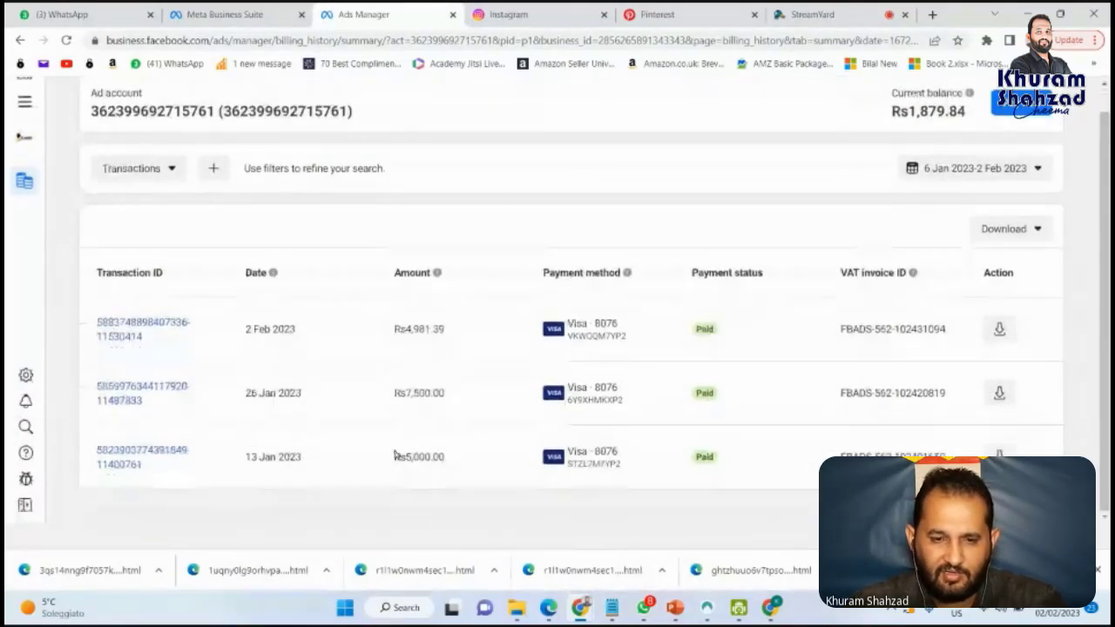
pyautogui.scroll(1, 778, 351)
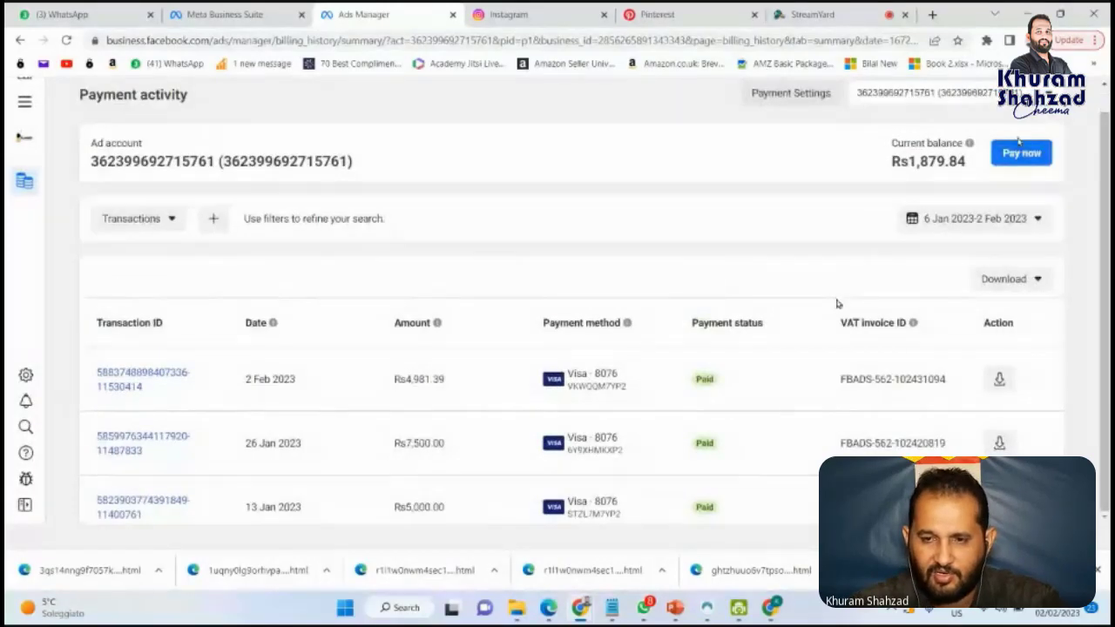
pyautogui.click(1046, 92)
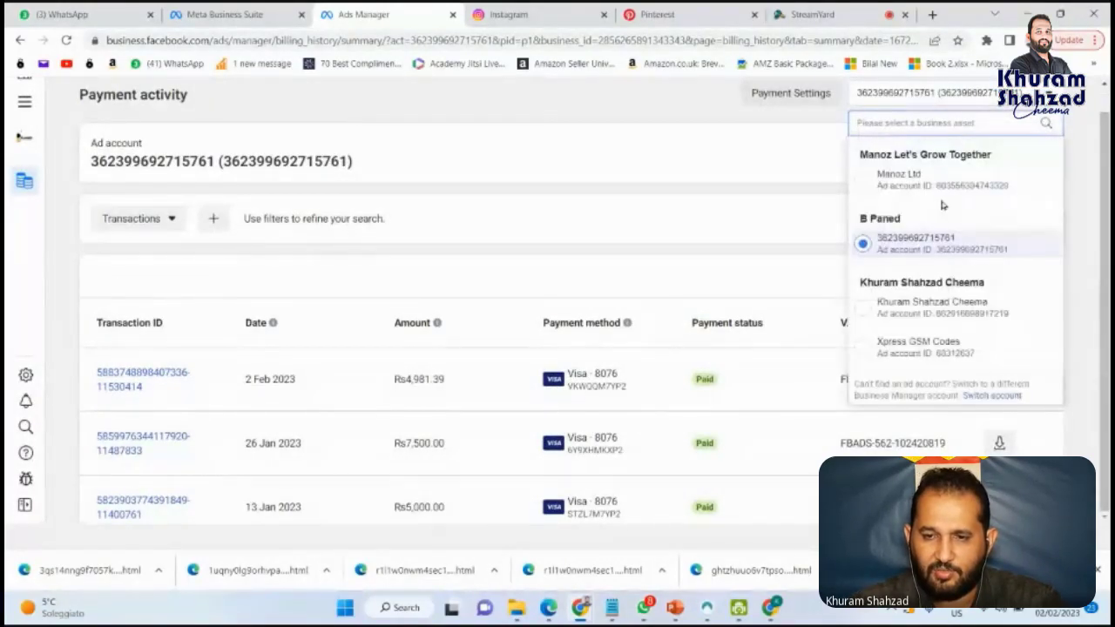
pyautogui.click(921, 305)
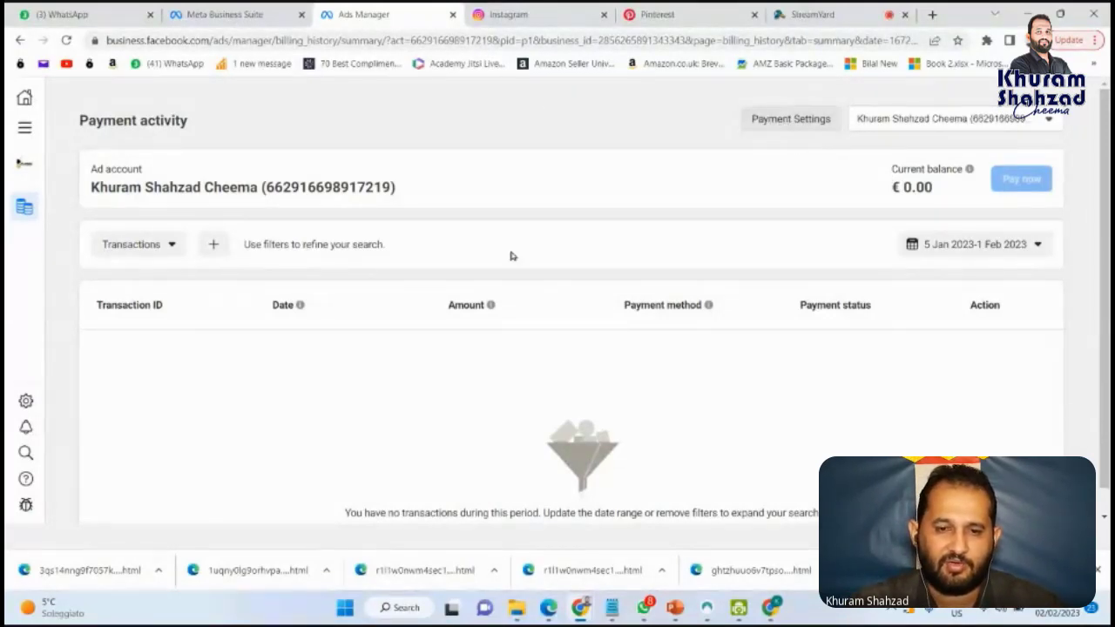
# Step: Close Ads Manager and browse the Business apps directory, expanding the extra app categories
pyautogui.click(452, 14)
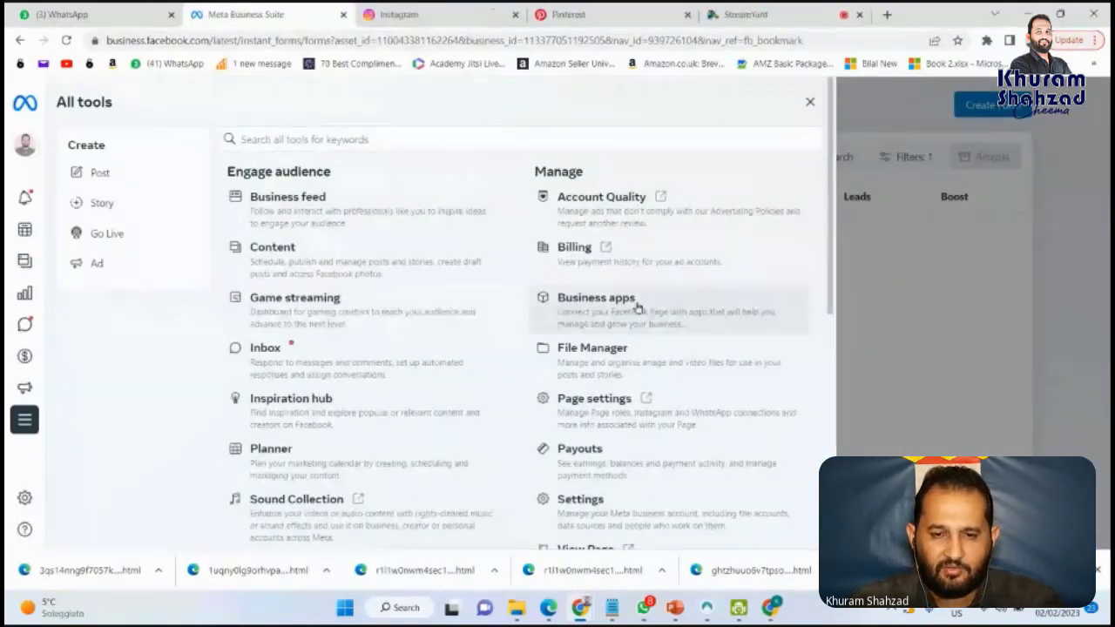
pyautogui.click(613, 318)
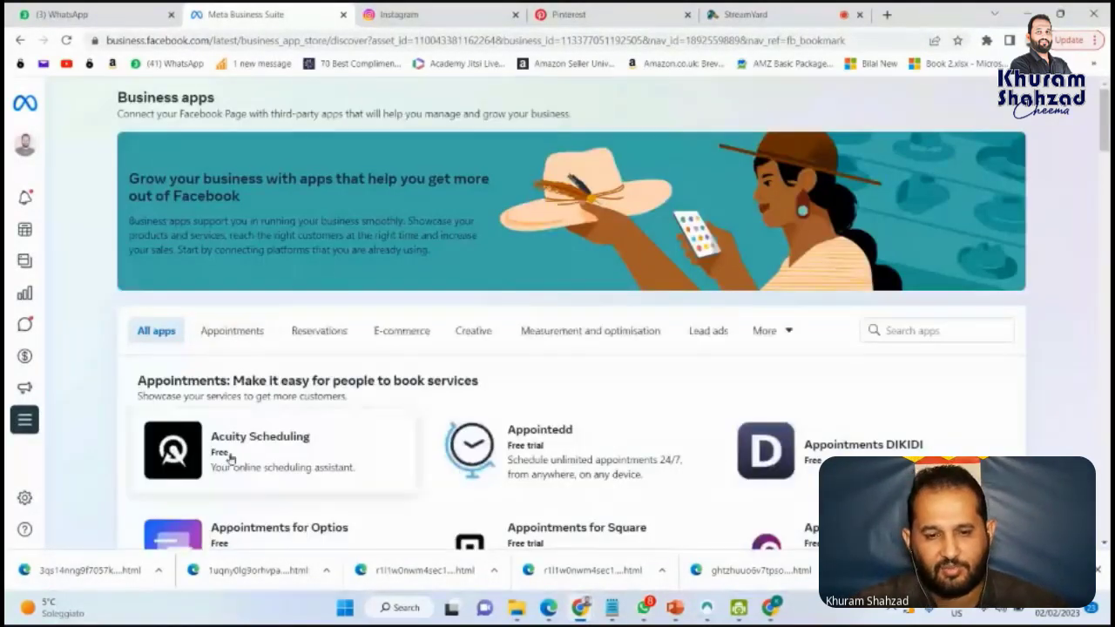
pyautogui.scroll(-2, 233, 419)
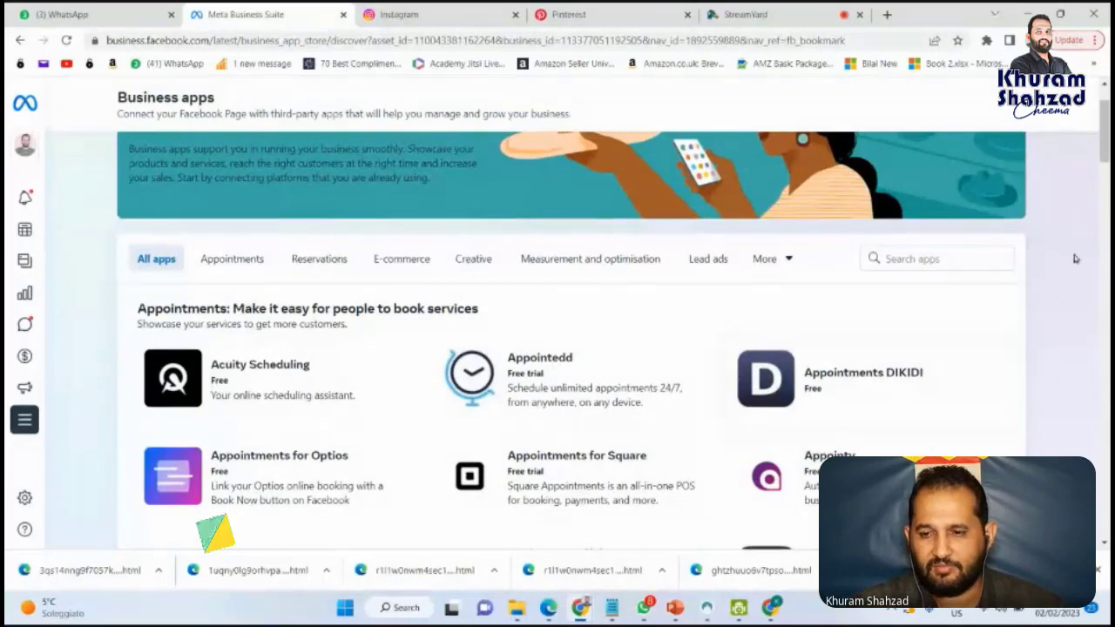
pyautogui.moveTo(1104, 139); pyautogui.dragTo(1104, 141)
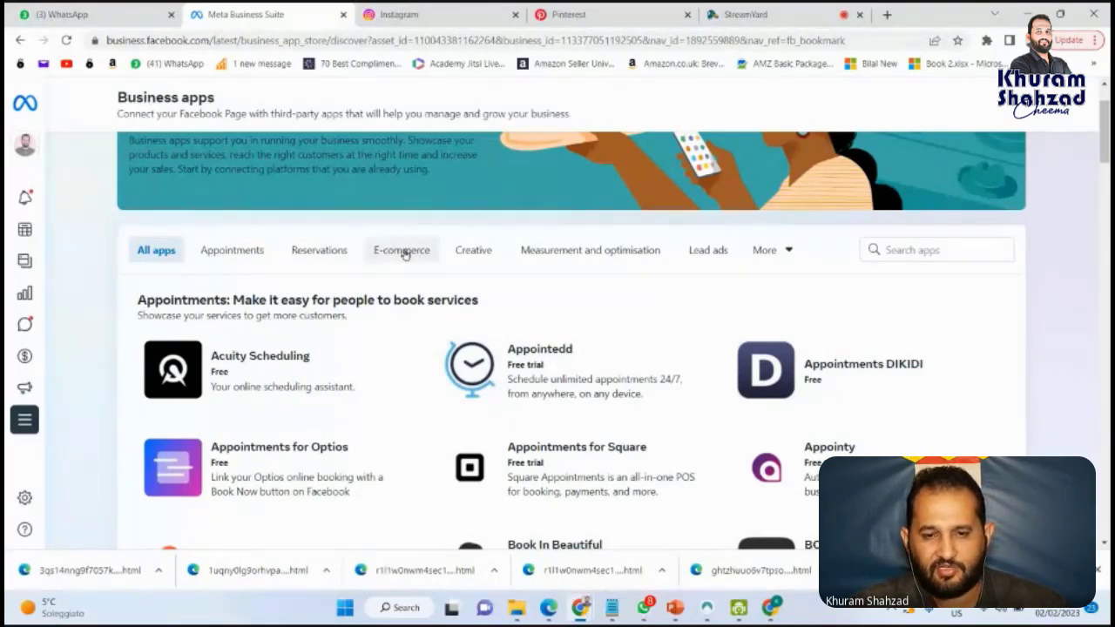
pyautogui.click(789, 251)
pyautogui.scroll(-2, 610, 392)
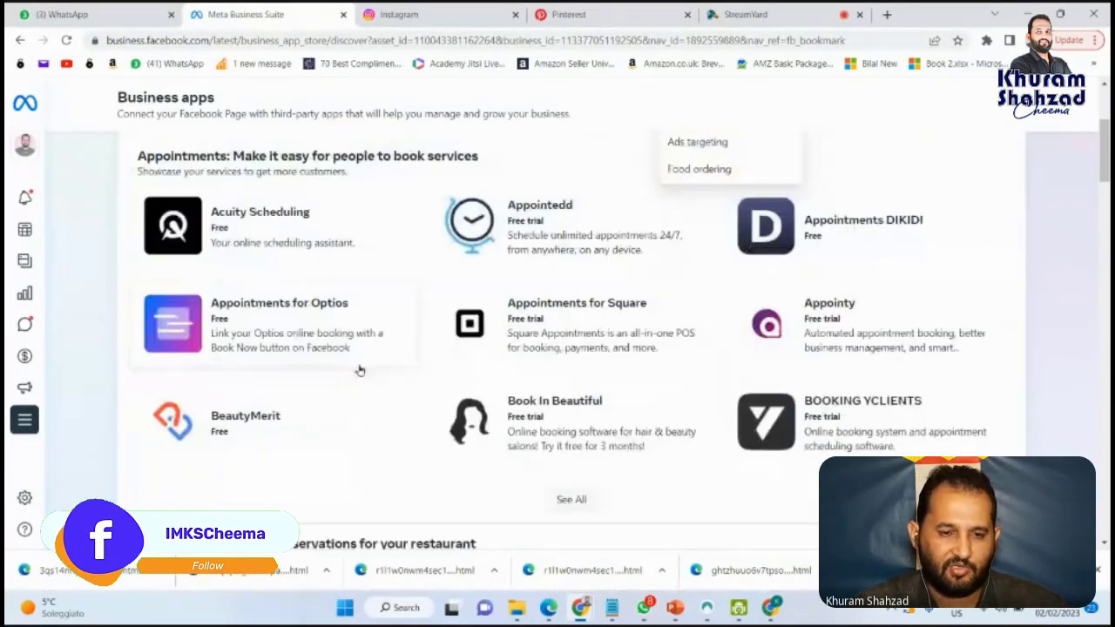
pyautogui.scroll(-1, 584, 369)
pyautogui.scroll(-2, 590, 368)
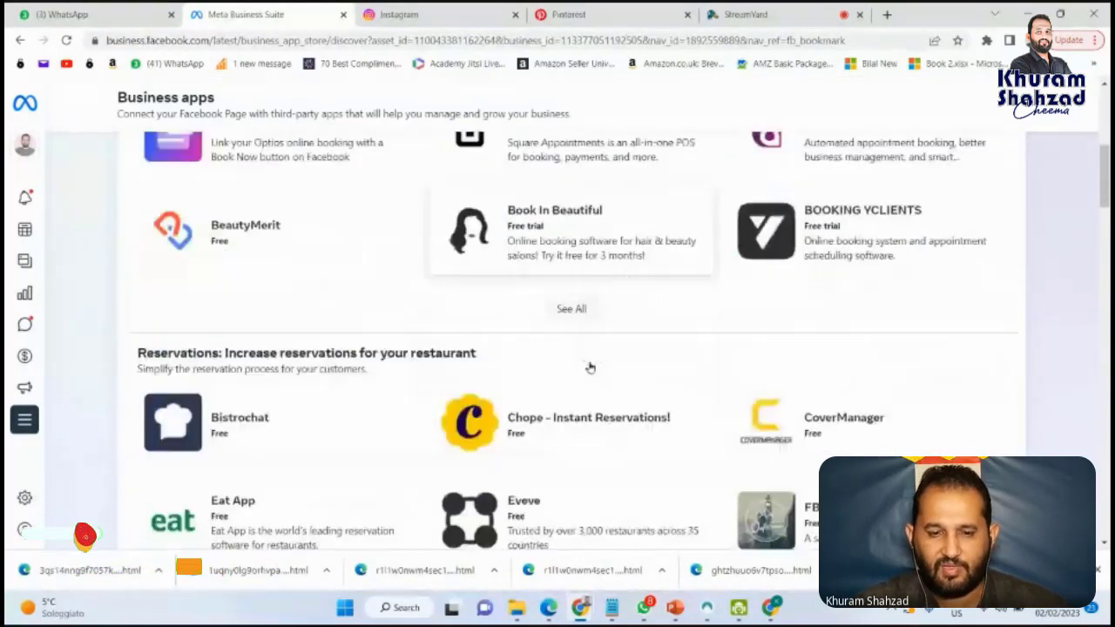
pyautogui.scroll(-2, 244, 423)
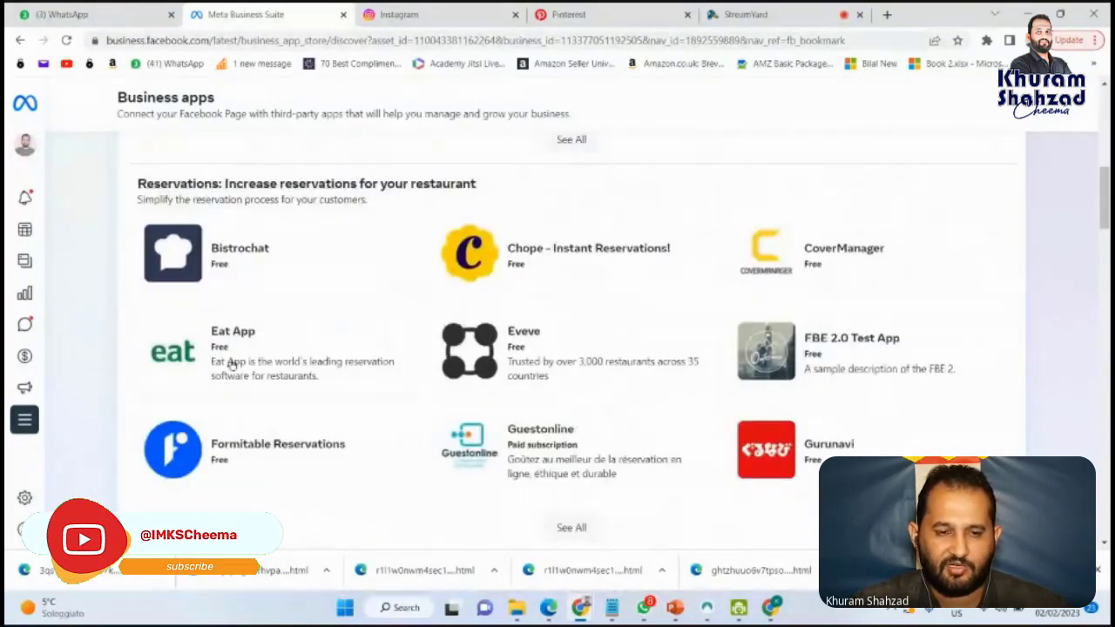
pyautogui.scroll(-3, 552, 368)
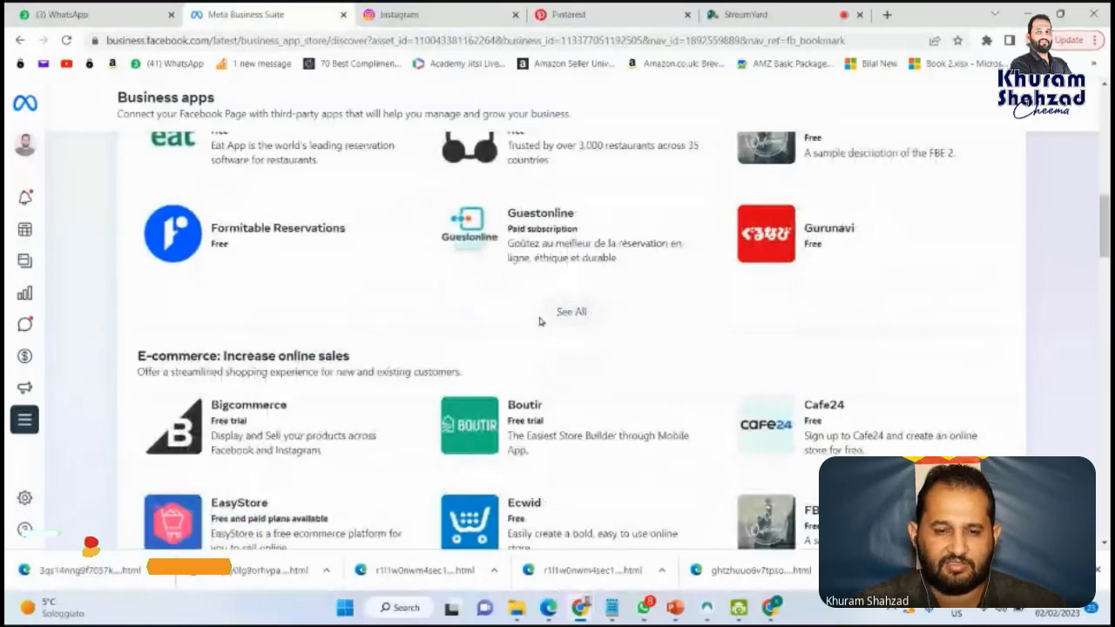
pyautogui.scroll(-1, 217, 442)
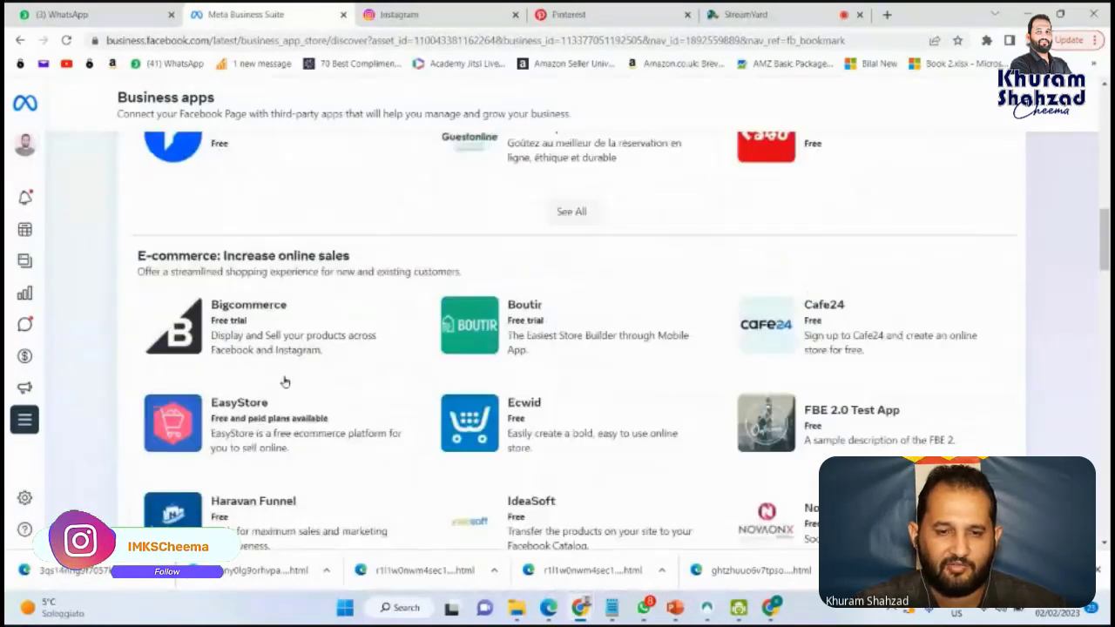
pyautogui.scroll(10, 311, 361)
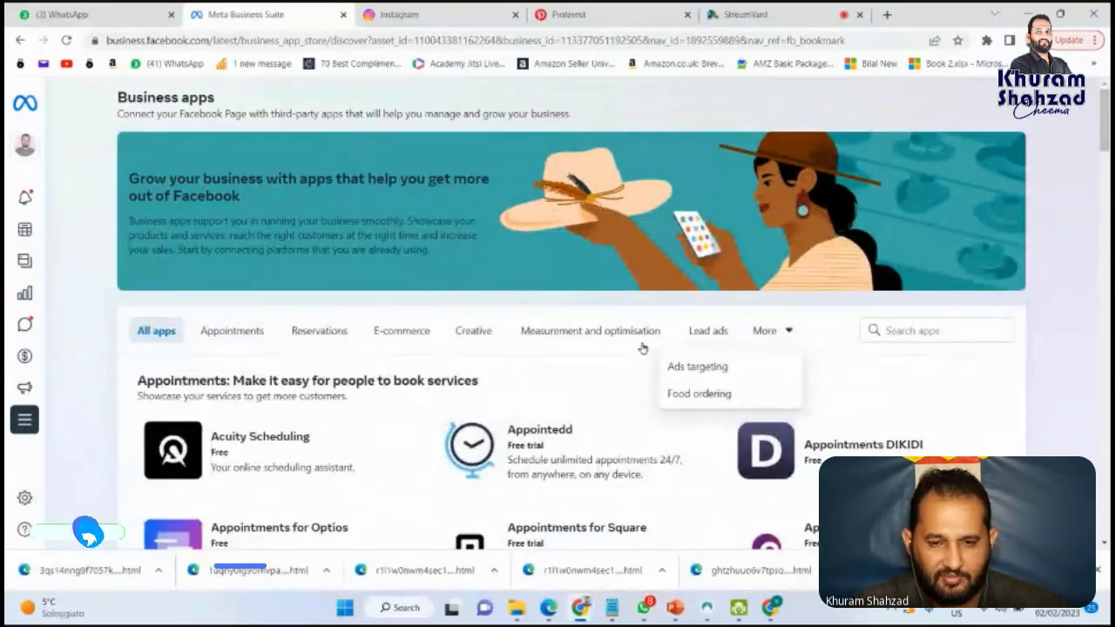
# Step: Browse the apps in the Measurement and optimisation category
pyautogui.click(578, 339)
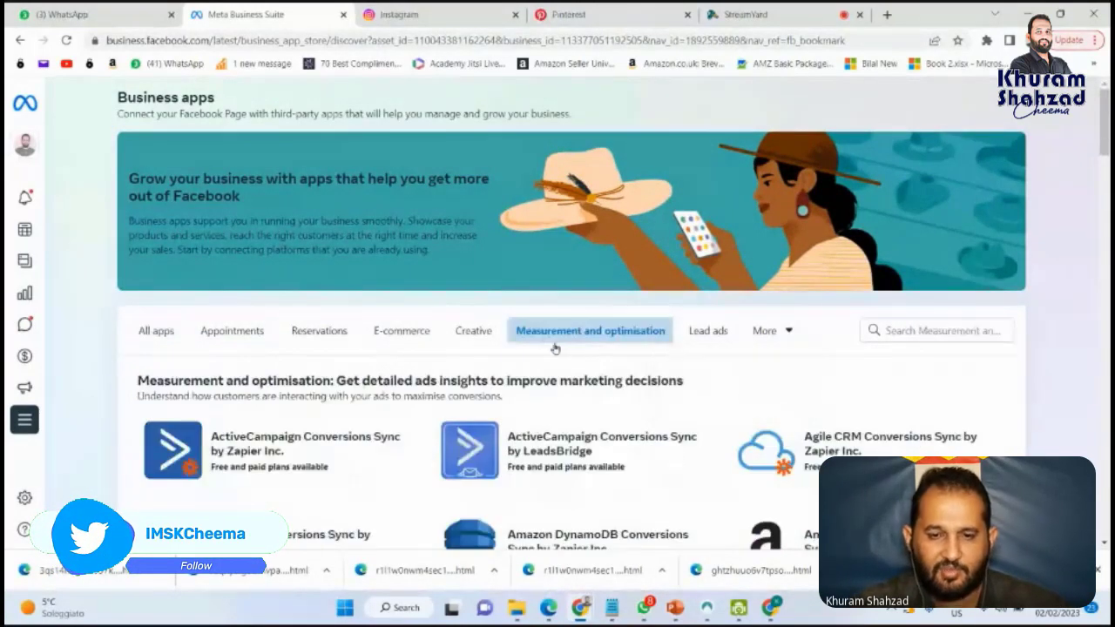
pyautogui.scroll(-1, 468, 370)
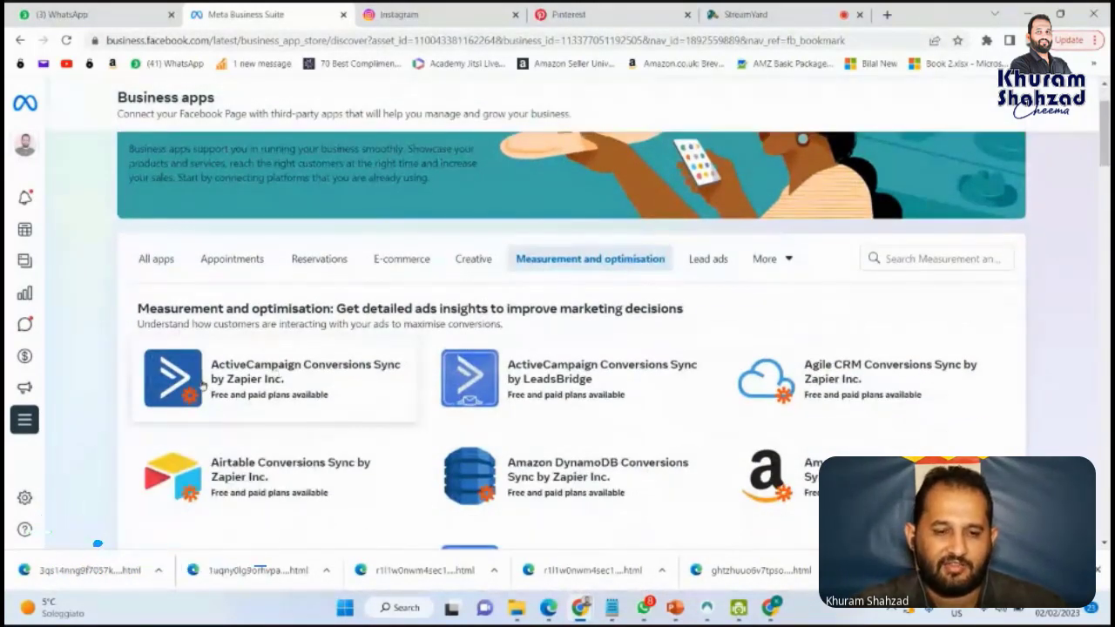
pyautogui.scroll(-2, 299, 393)
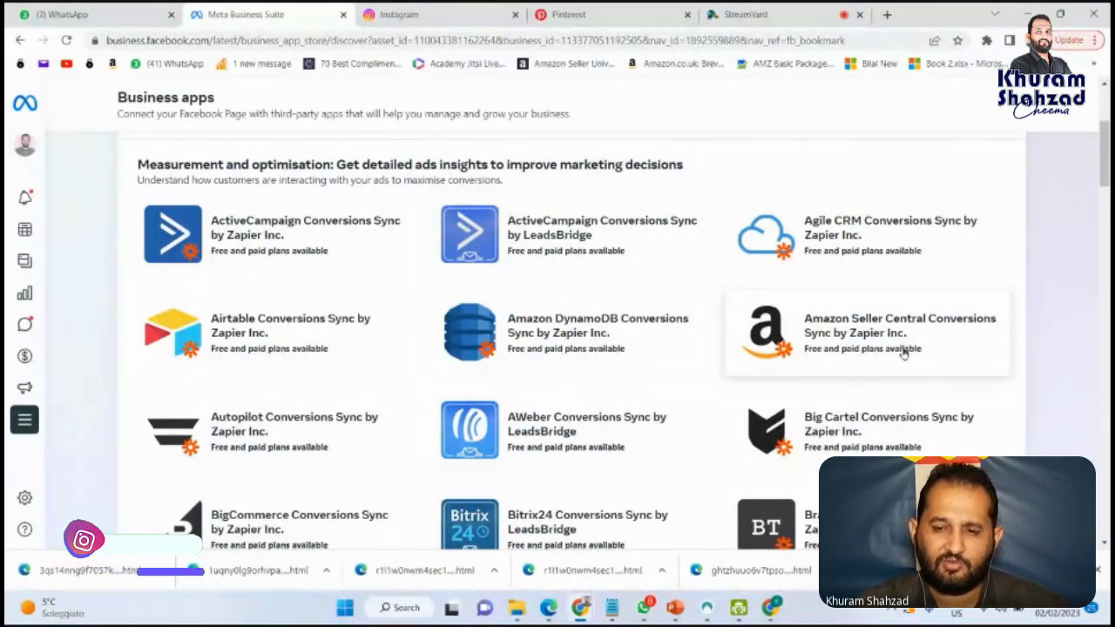
pyautogui.scroll(1, 904, 351)
pyautogui.scroll(-3, 438, 396)
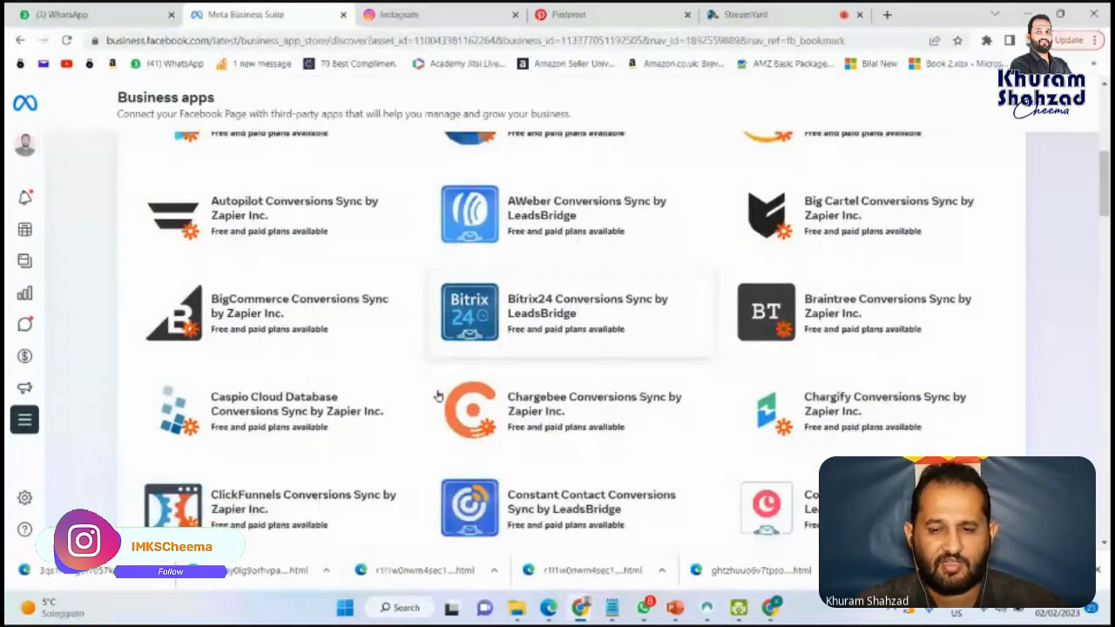
pyautogui.scroll(-2, 438, 397)
pyautogui.scroll(4, 470, 303)
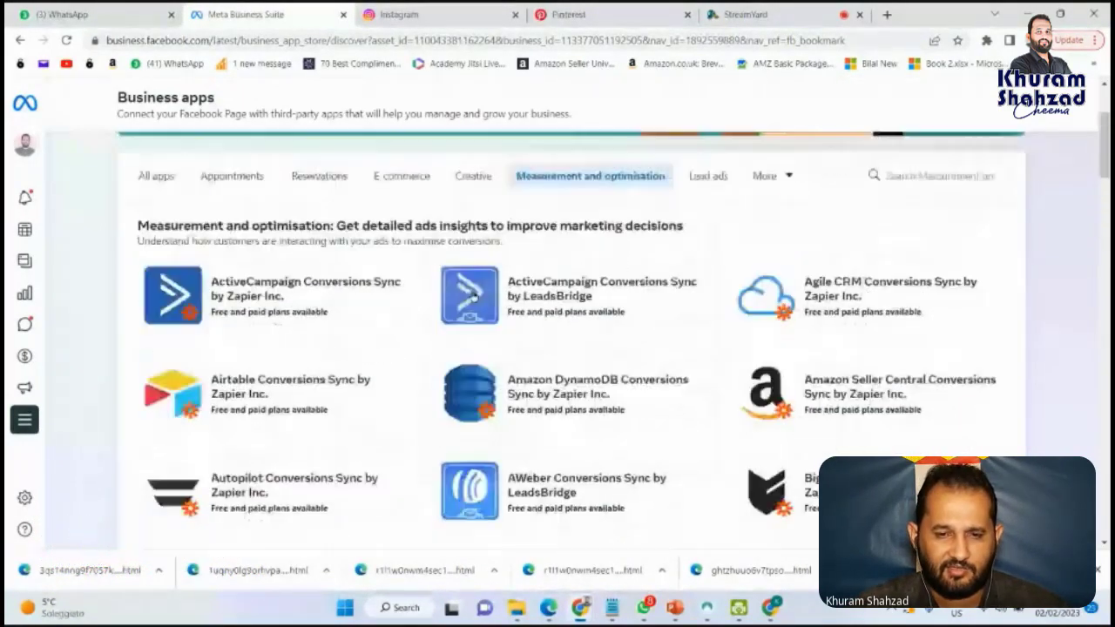
pyautogui.scroll(2, 471, 298)
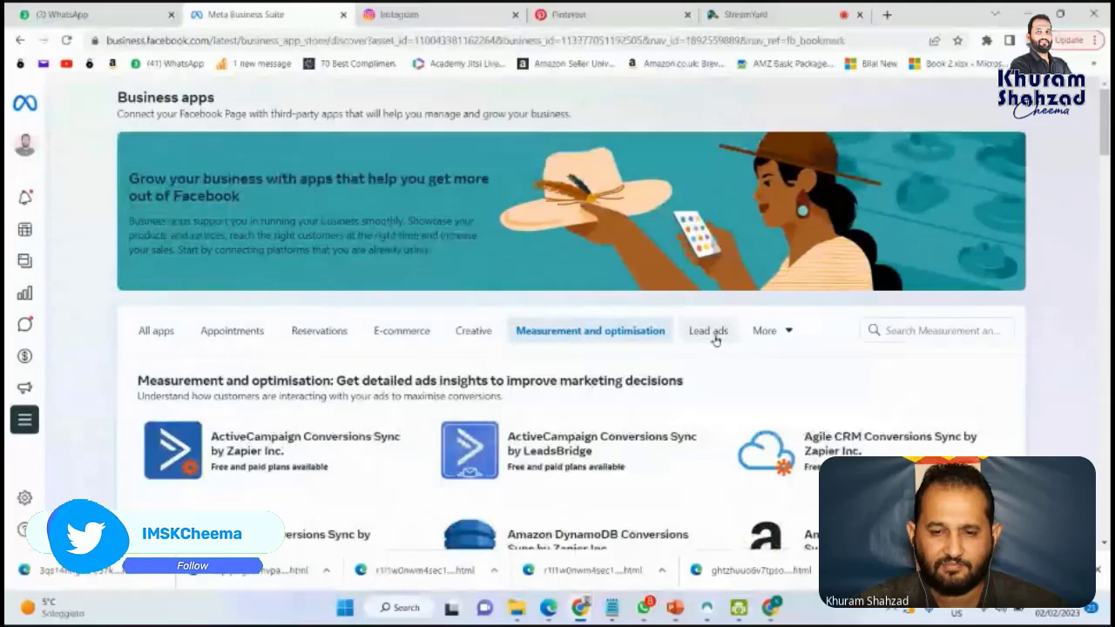
# Step: Look through the Lead ads and Creative app categories
pyautogui.click(709, 331)
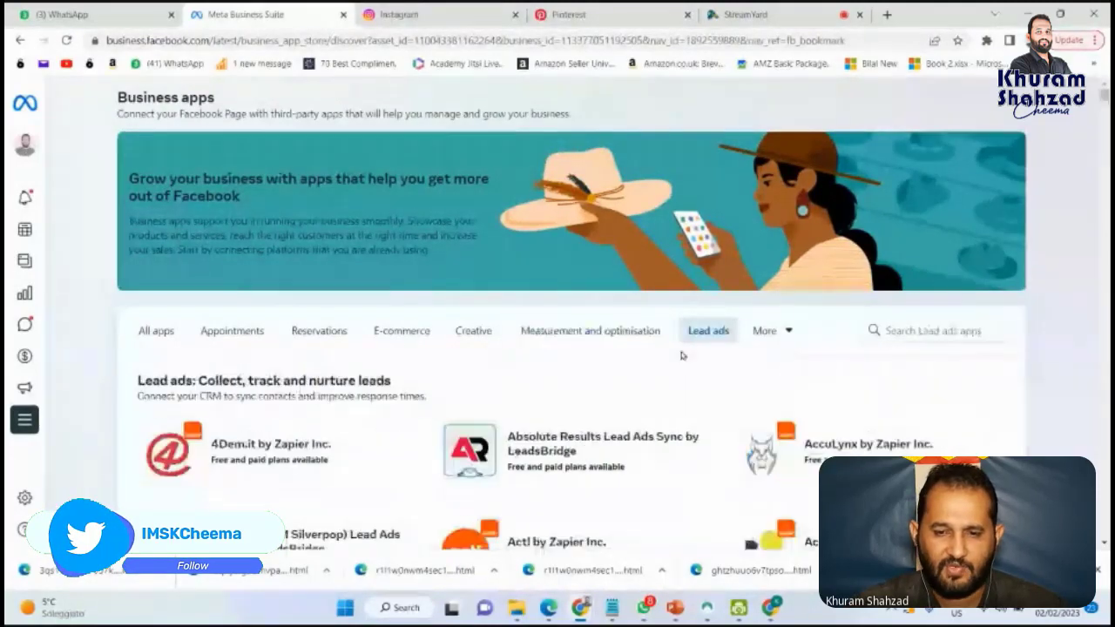
pyautogui.click(493, 334)
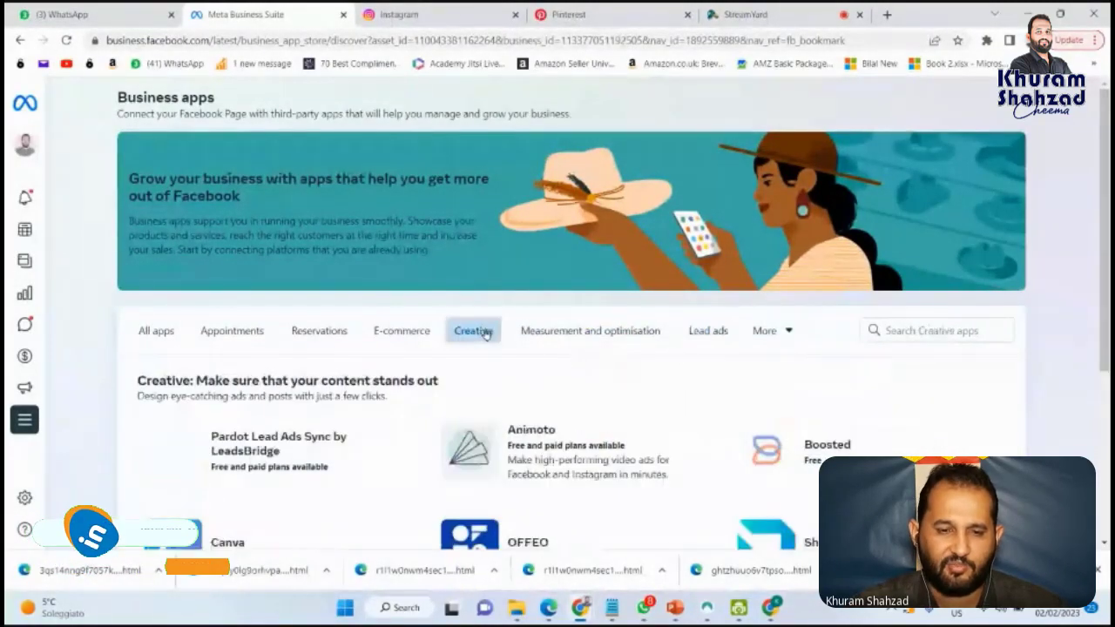
pyautogui.scroll(-2, 202, 315)
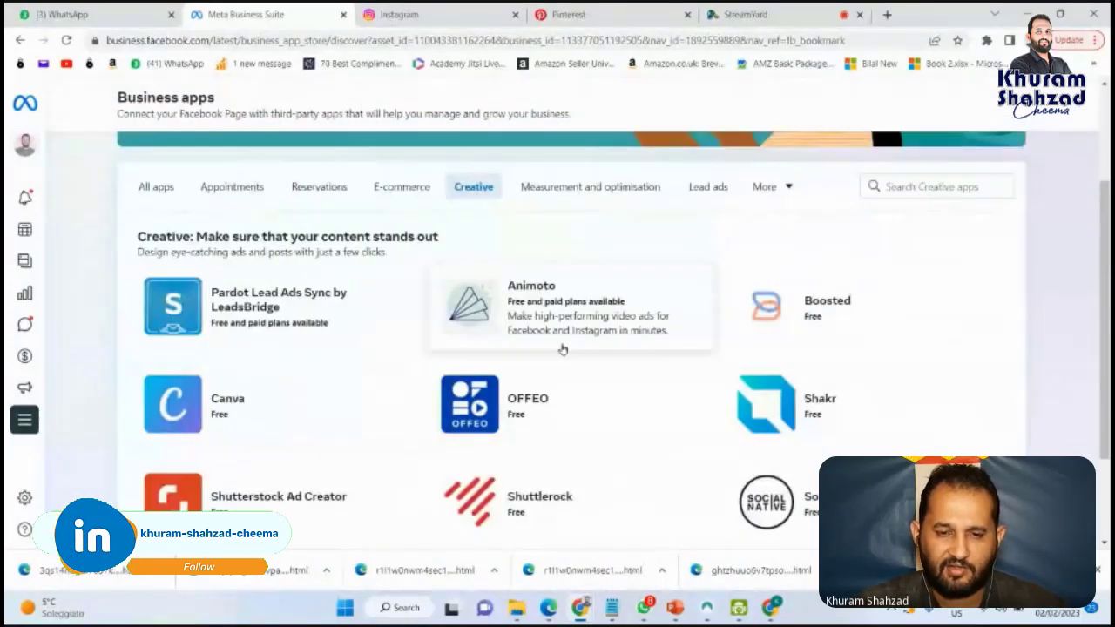
pyautogui.scroll(2, 425, 370)
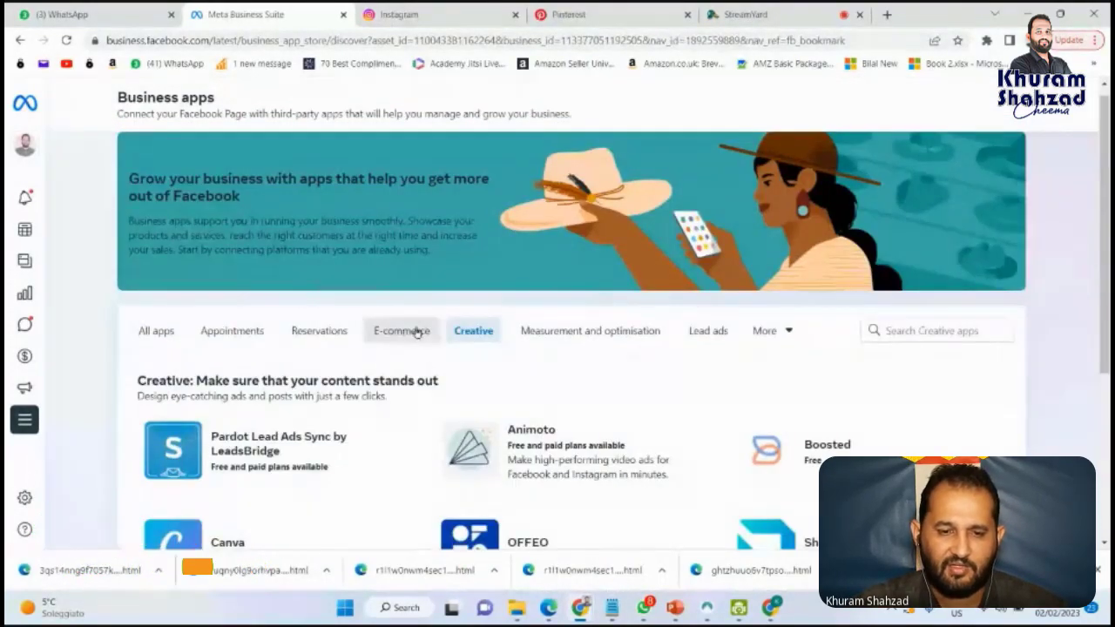
# Step: Switch to the E-commerce category and scroll through its apps
pyautogui.click(408, 331)
pyautogui.scroll(-2, 365, 408)
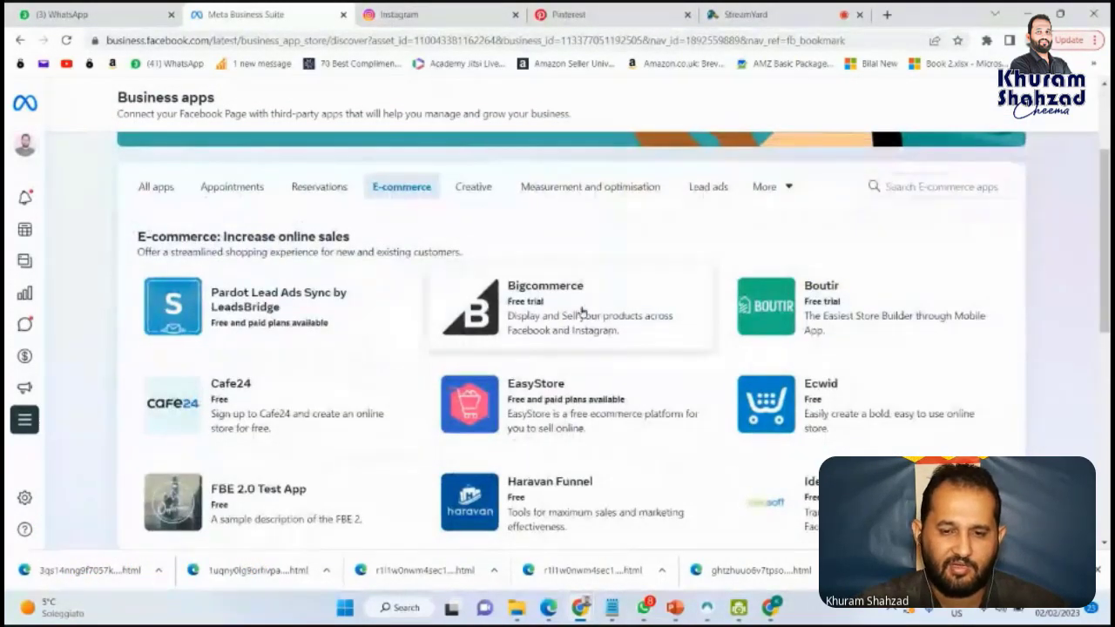
pyautogui.scroll(-2, 393, 293)
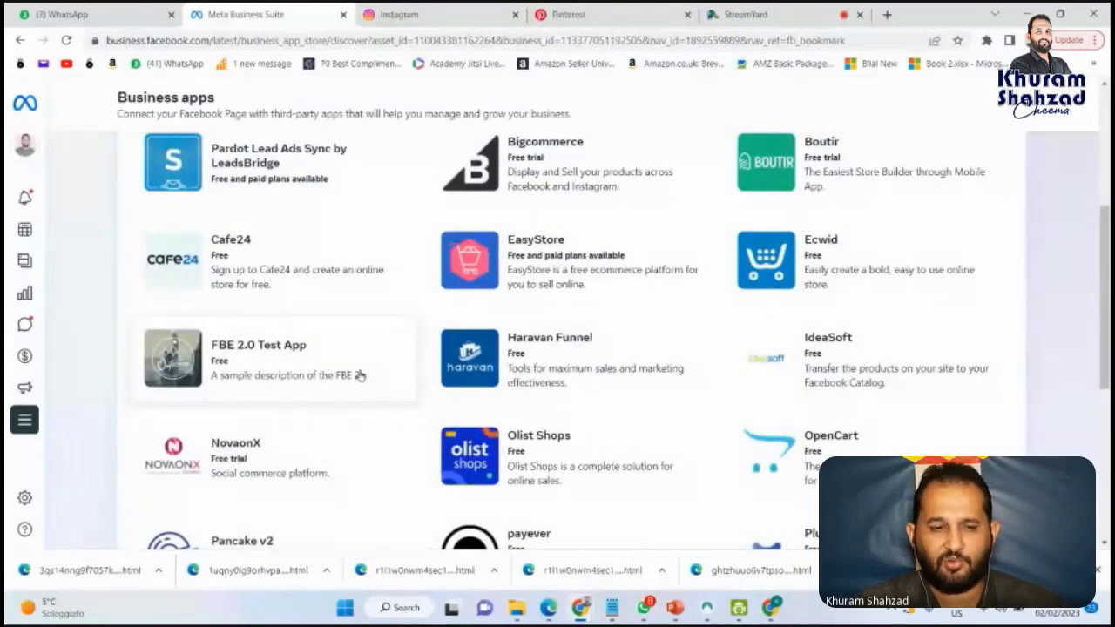
pyautogui.scroll(2, 331, 364)
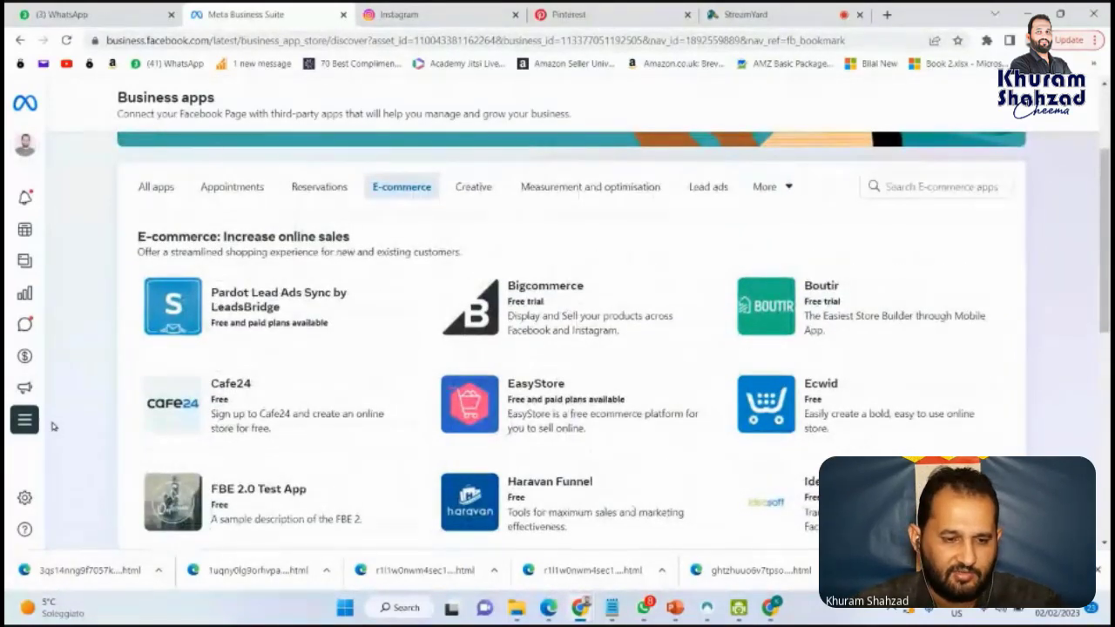
# Step: Open File Manager from the All tools list
pyautogui.click(52, 431)
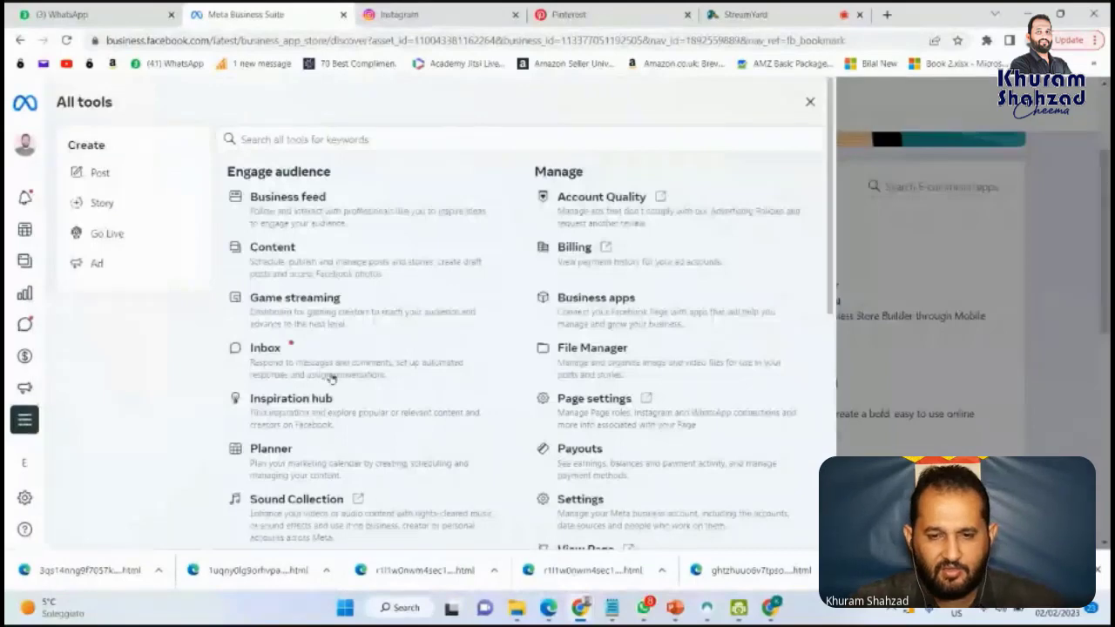
pyautogui.scroll(-1, 693, 353)
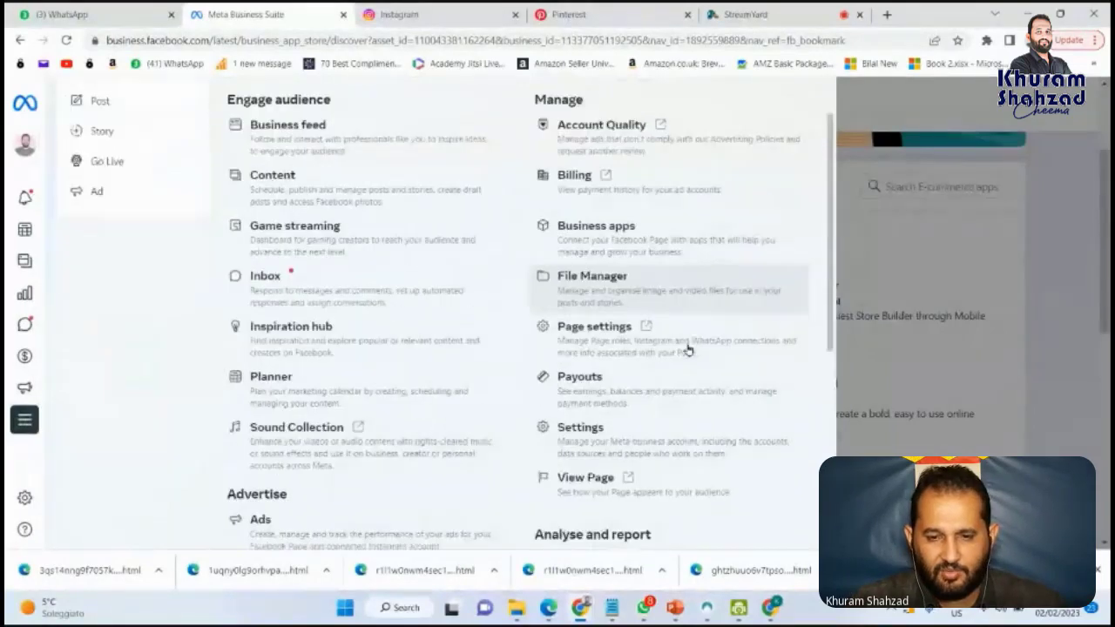
pyautogui.click(593, 279)
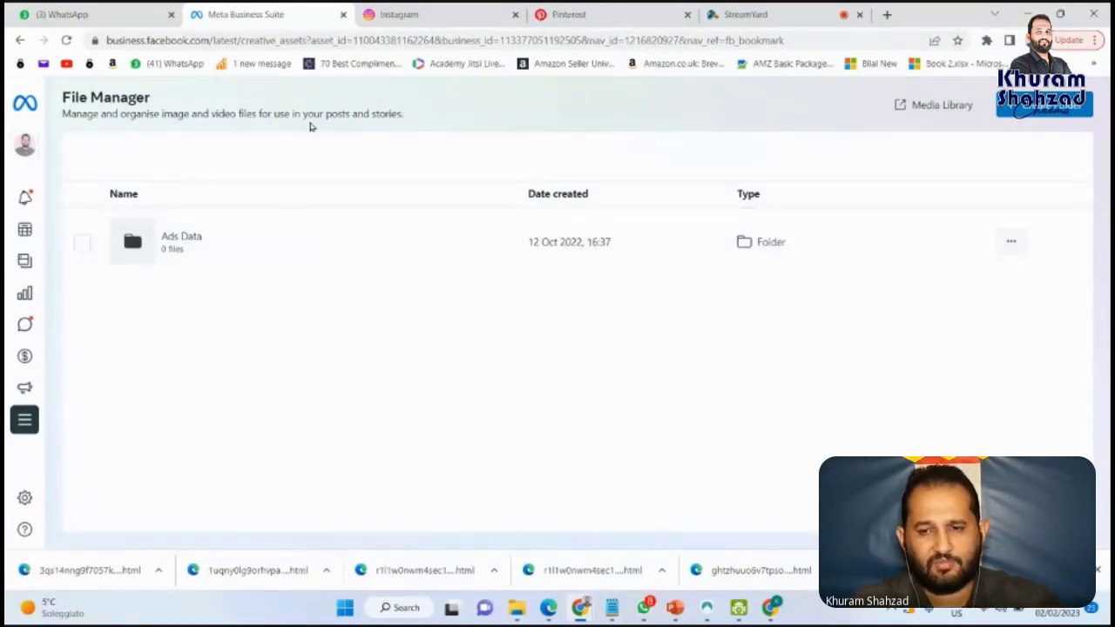
# Step: Review Media Library's Recent uploads and Ad account media, close it, and reopen All tools
pyautogui.click(935, 111)
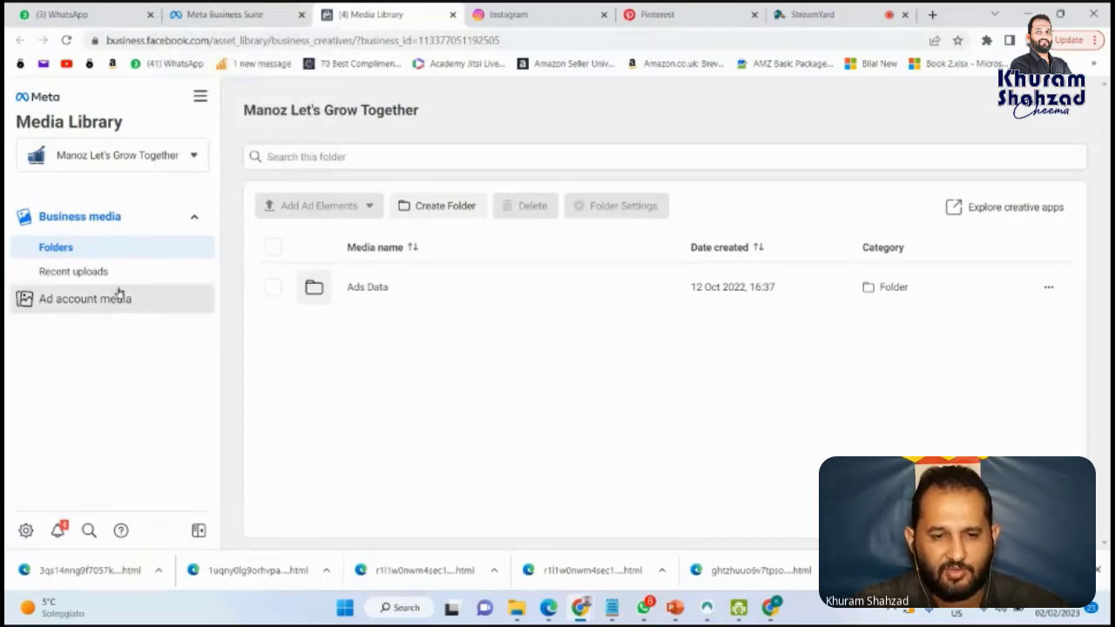
pyautogui.click(77, 272)
pyautogui.click(87, 299)
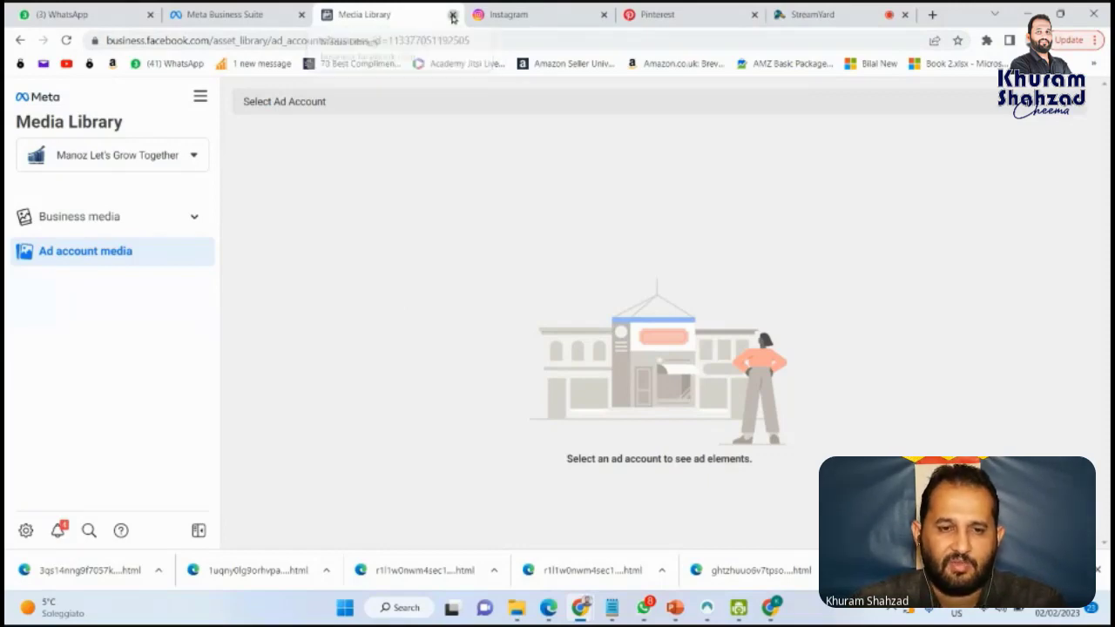
pyautogui.click(452, 17)
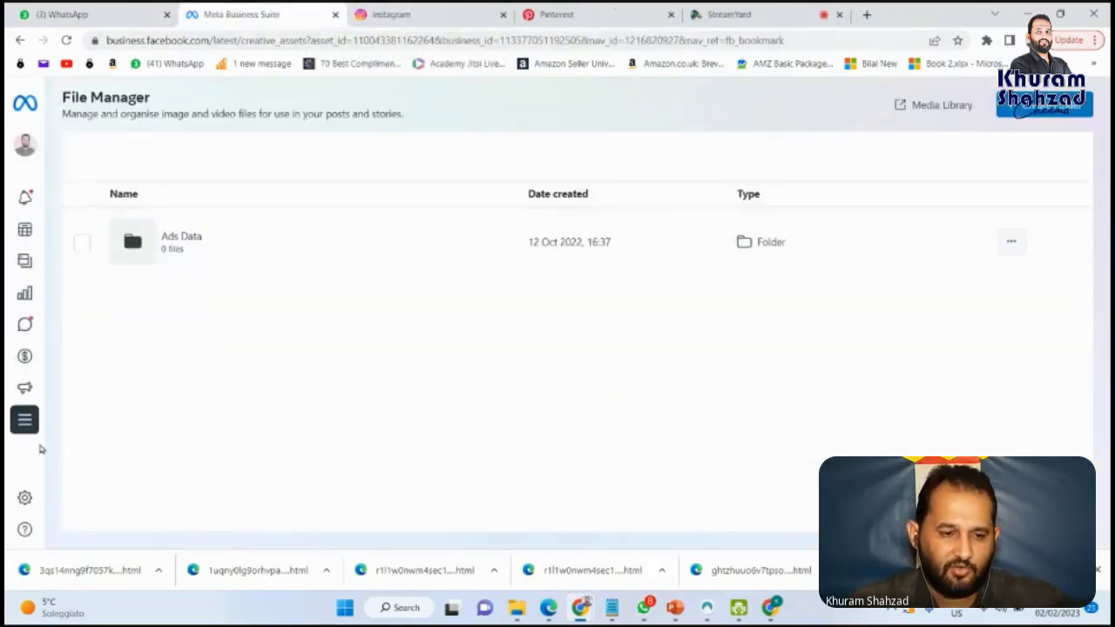
pyautogui.click(30, 422)
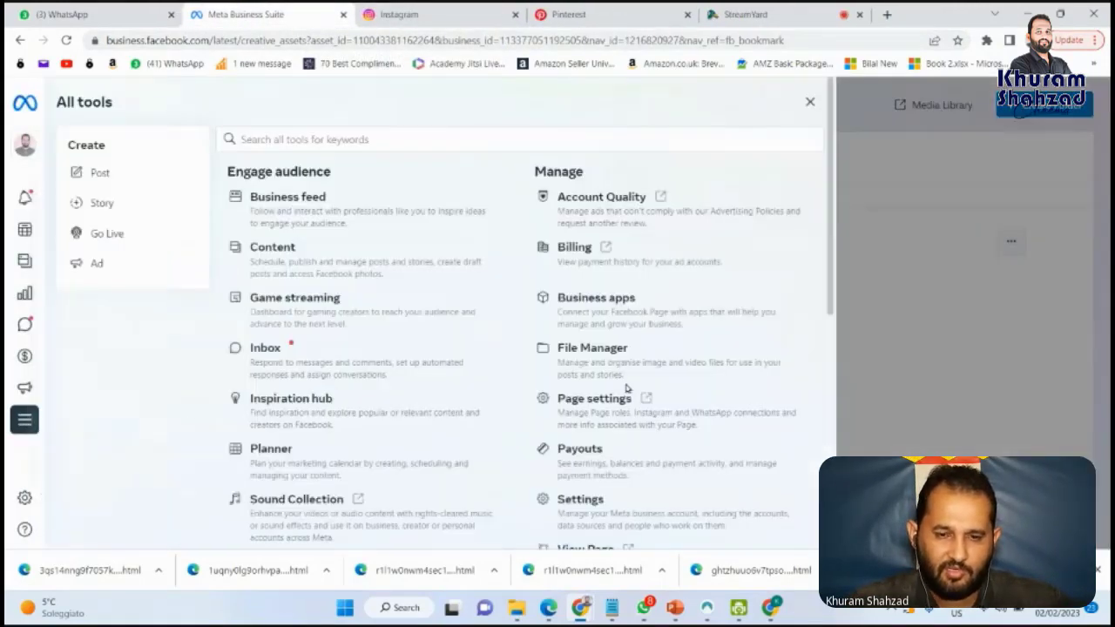
# Step: Open General Page settings and bring up the Username, then the Name, edit forms
pyautogui.scroll(-1, 629, 361)
pyautogui.scroll(-1, 629, 360)
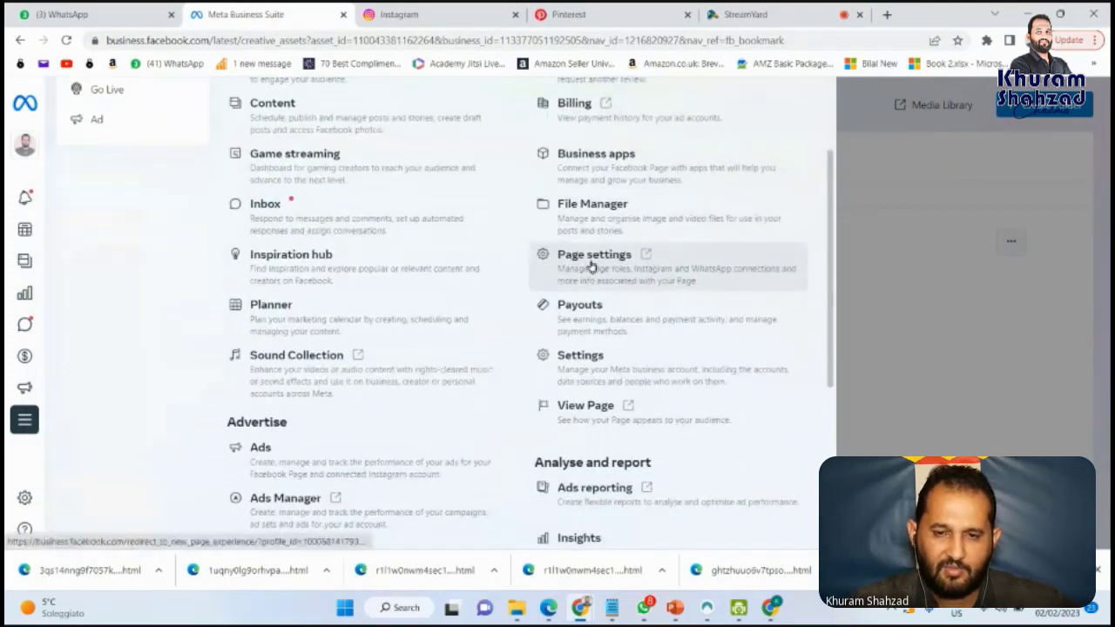
pyautogui.click(598, 266)
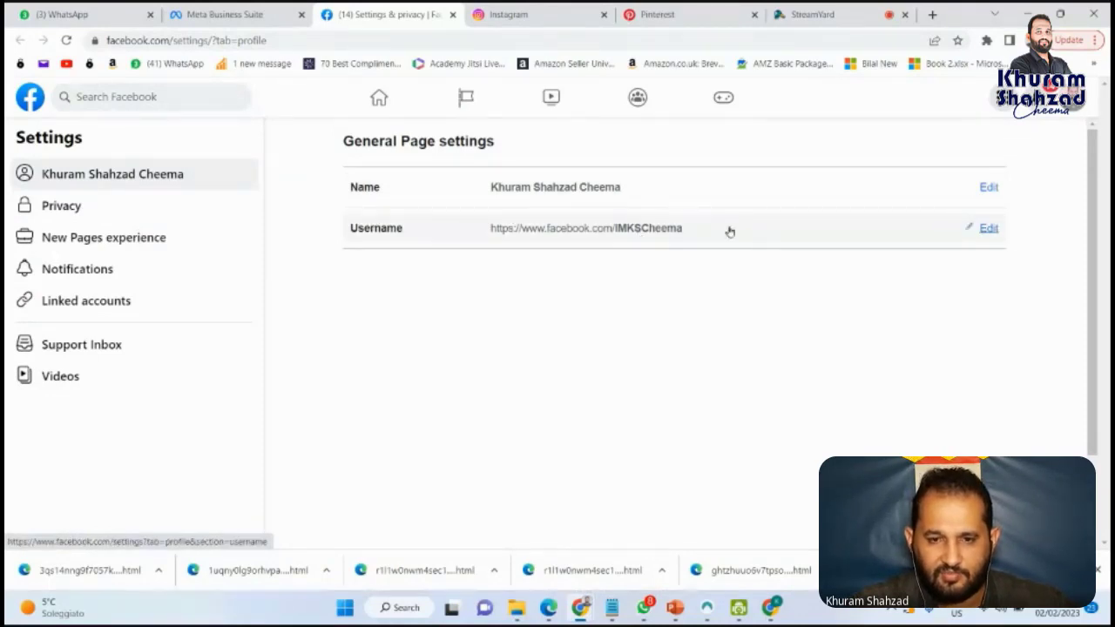
pyautogui.click(984, 231)
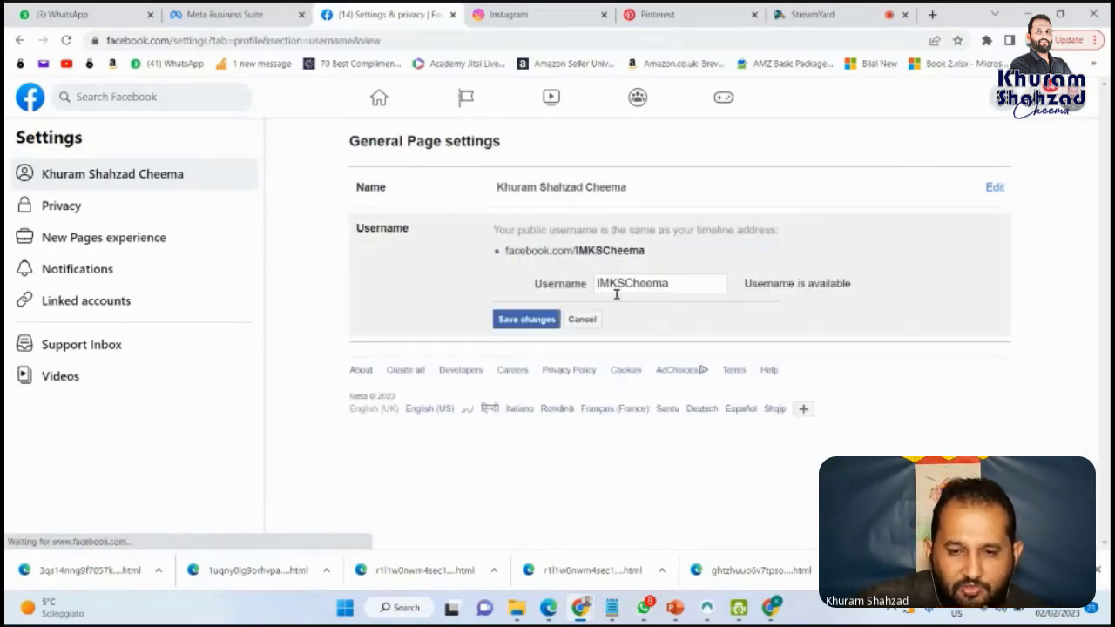
pyautogui.click(671, 284)
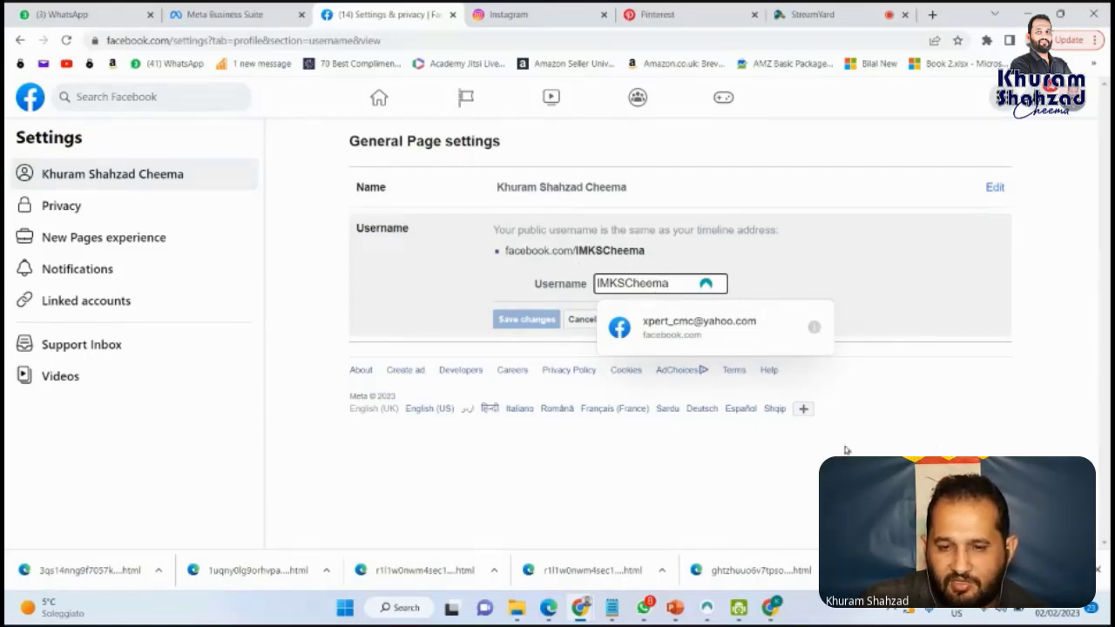
pyautogui.click(998, 190)
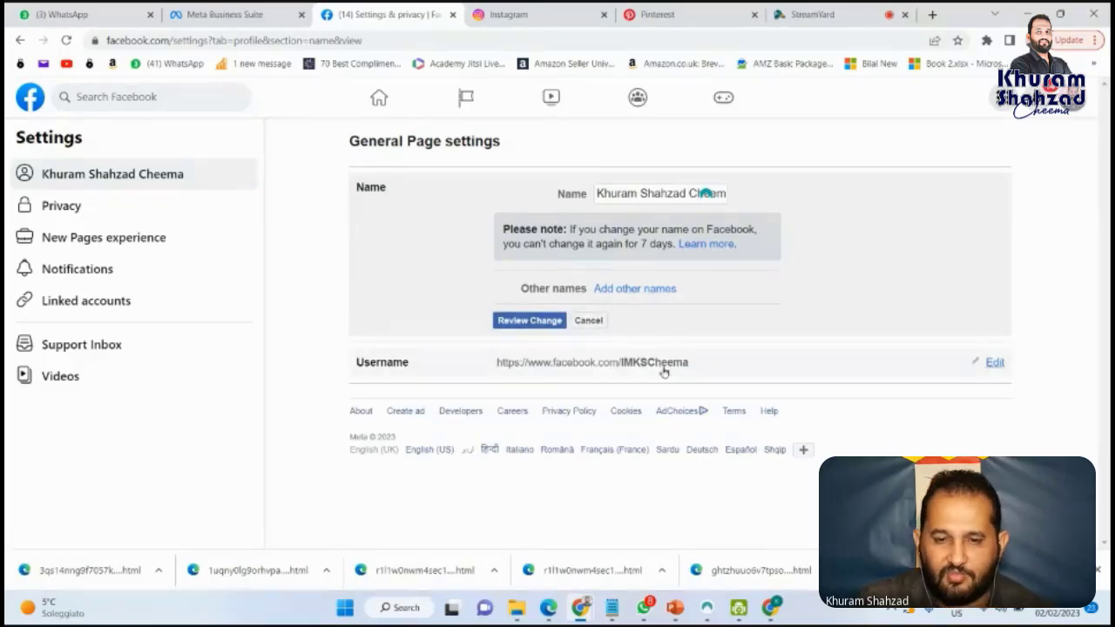
# Step: Review Privacy's Page information, Page and Tagging, Public posts and Blocking settings, then close Facebook
pyautogui.click(76, 208)
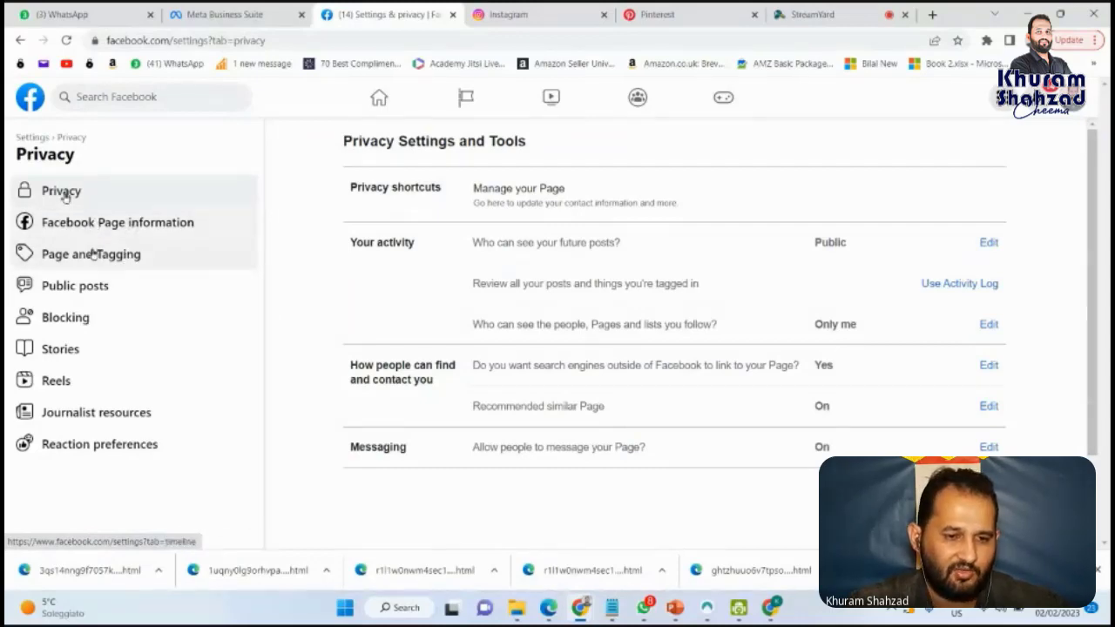
pyautogui.click(87, 220)
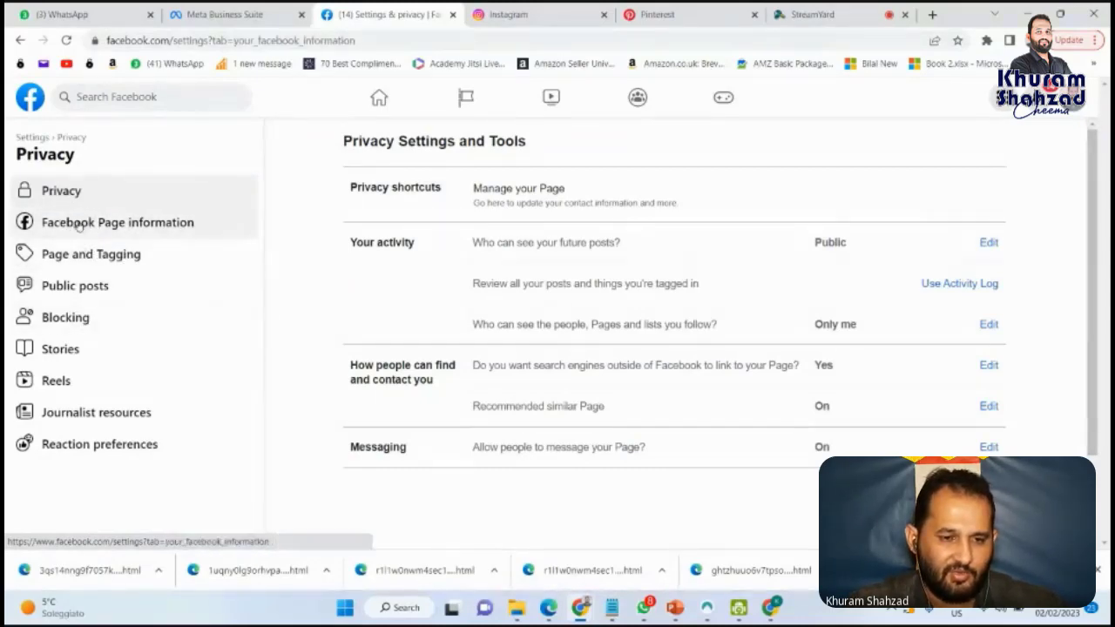
pyautogui.click(81, 251)
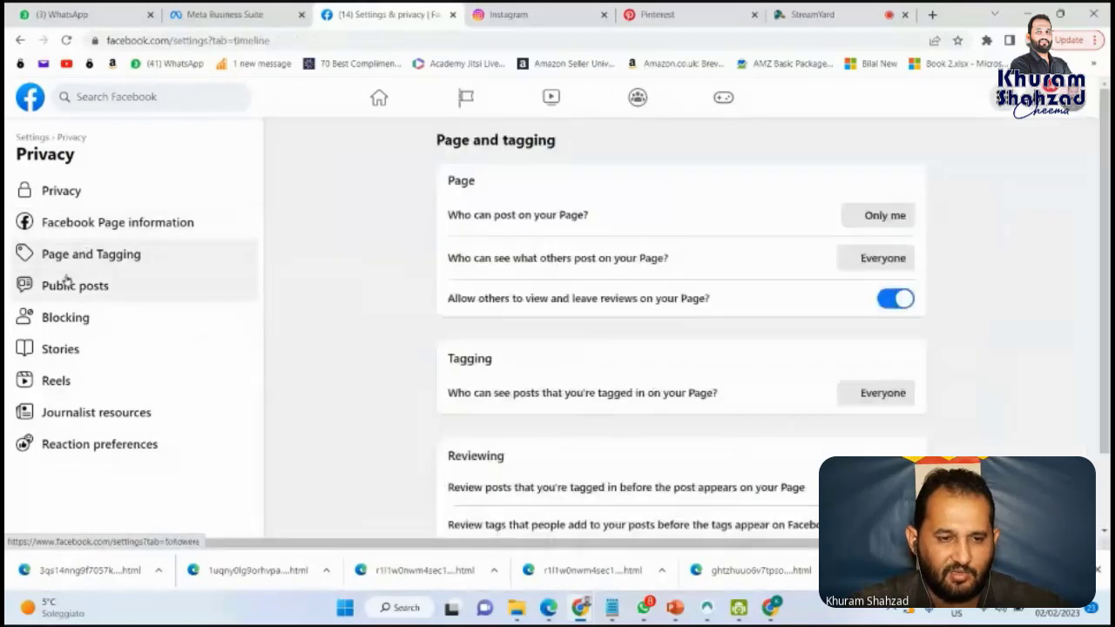
pyautogui.click(60, 288)
pyautogui.click(49, 322)
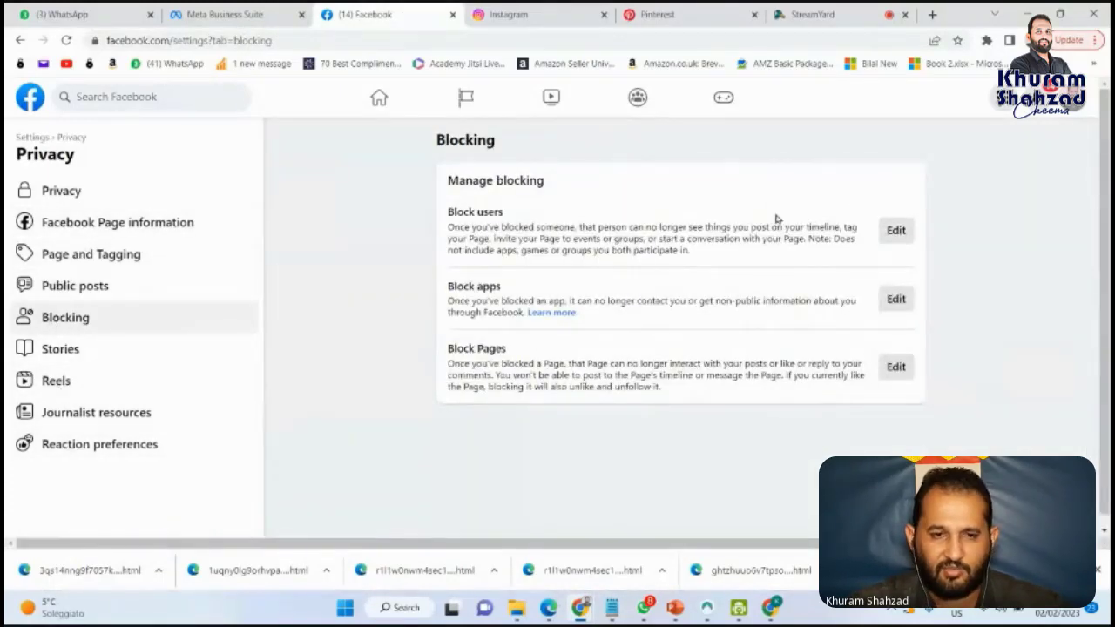
pyautogui.click(454, 15)
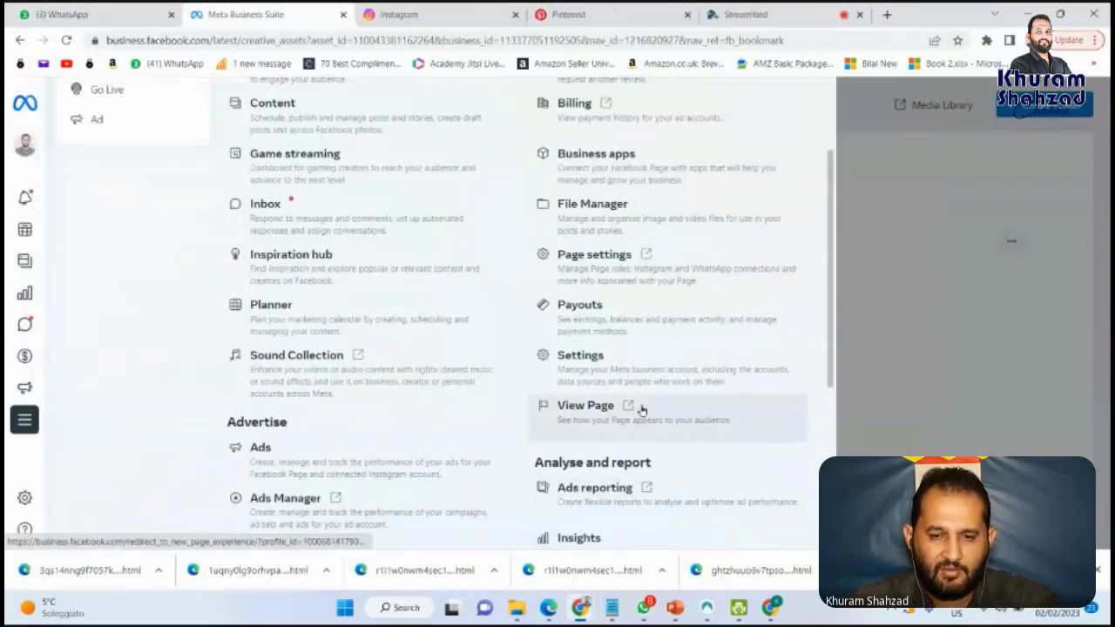
# Step: Check the Payouts overview, opening and dismissing the account chooser
pyautogui.click(607, 319)
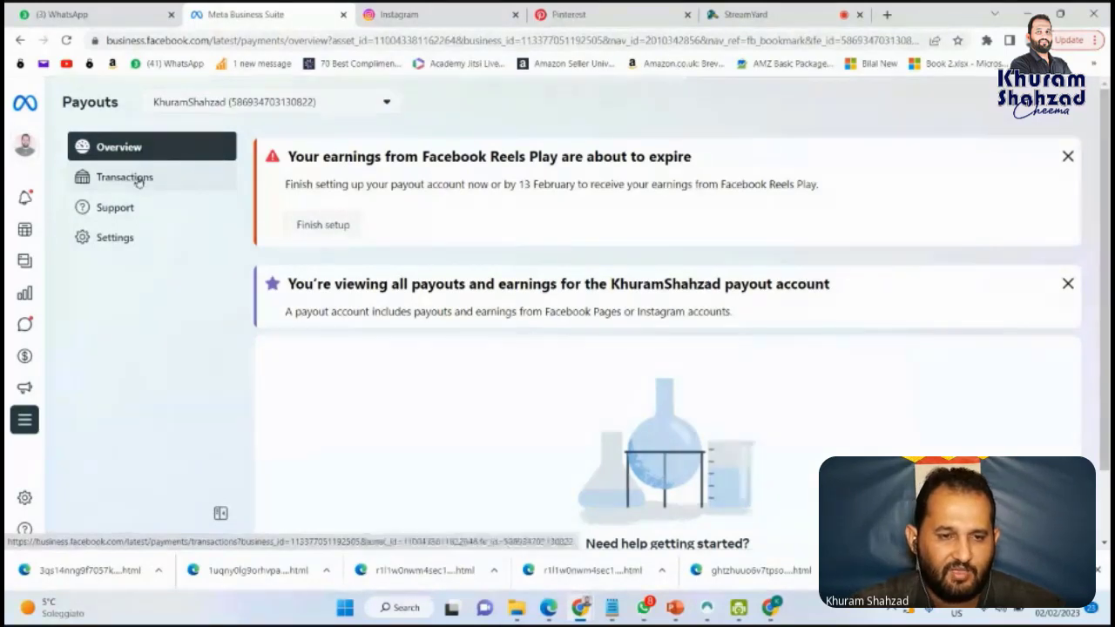
pyautogui.click(350, 104)
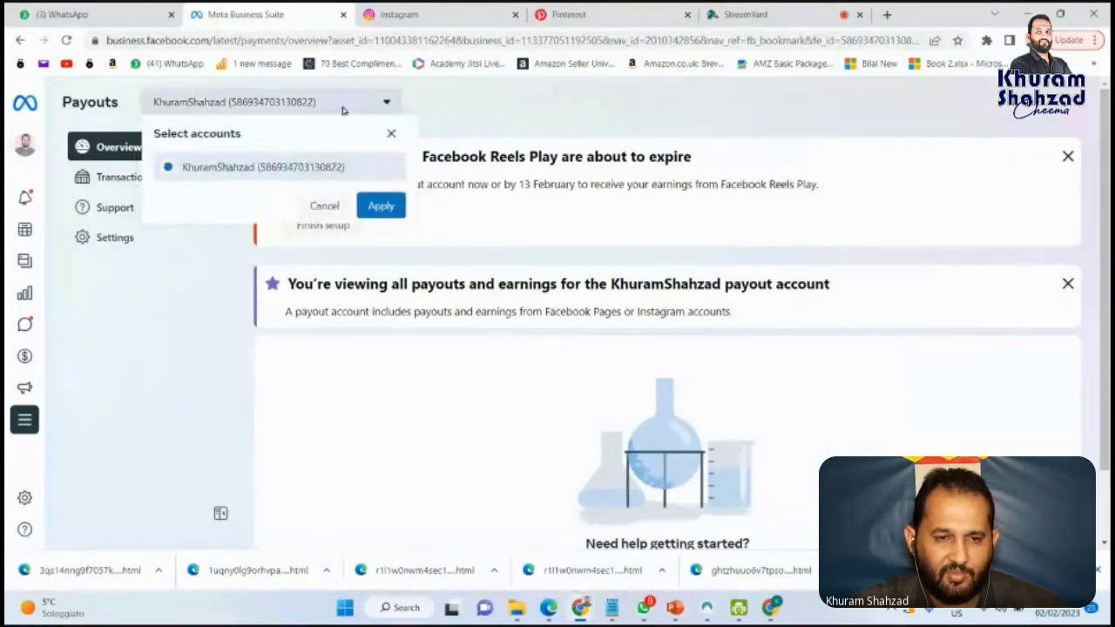
pyautogui.click(319, 206)
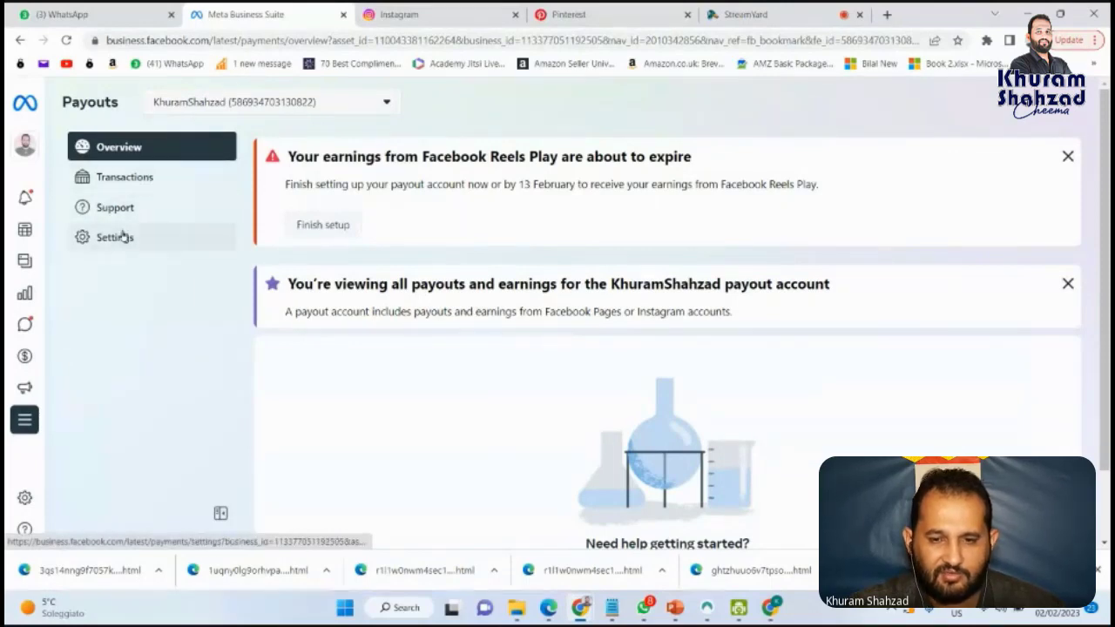
# Step: Open business Settings from All tools to view the People with access
pyautogui.moveTo(26, 425)
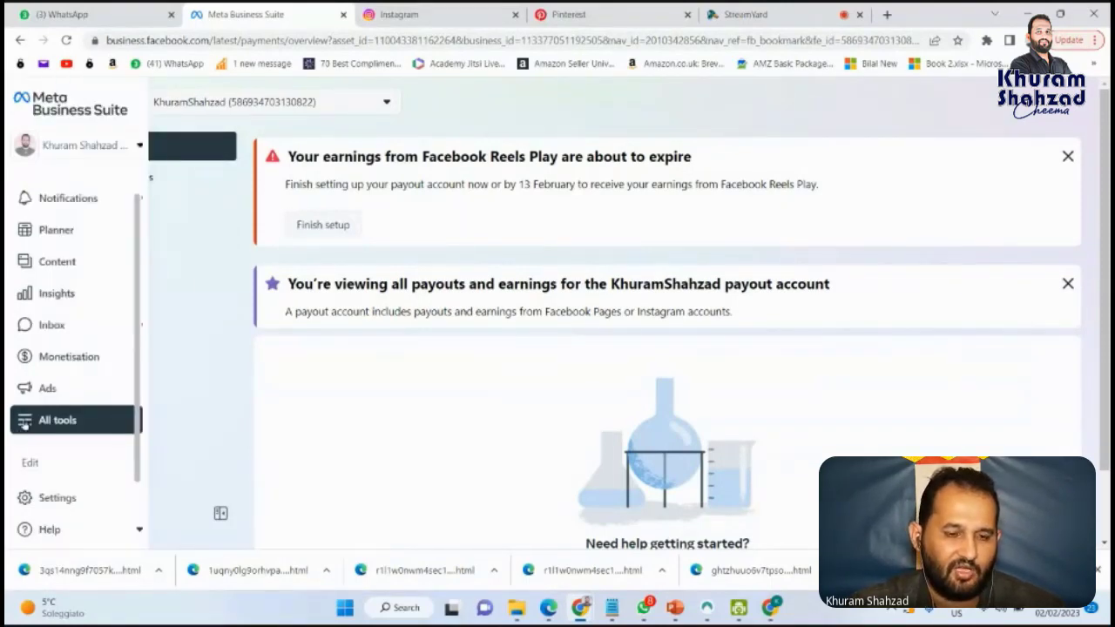
pyautogui.click(27, 423)
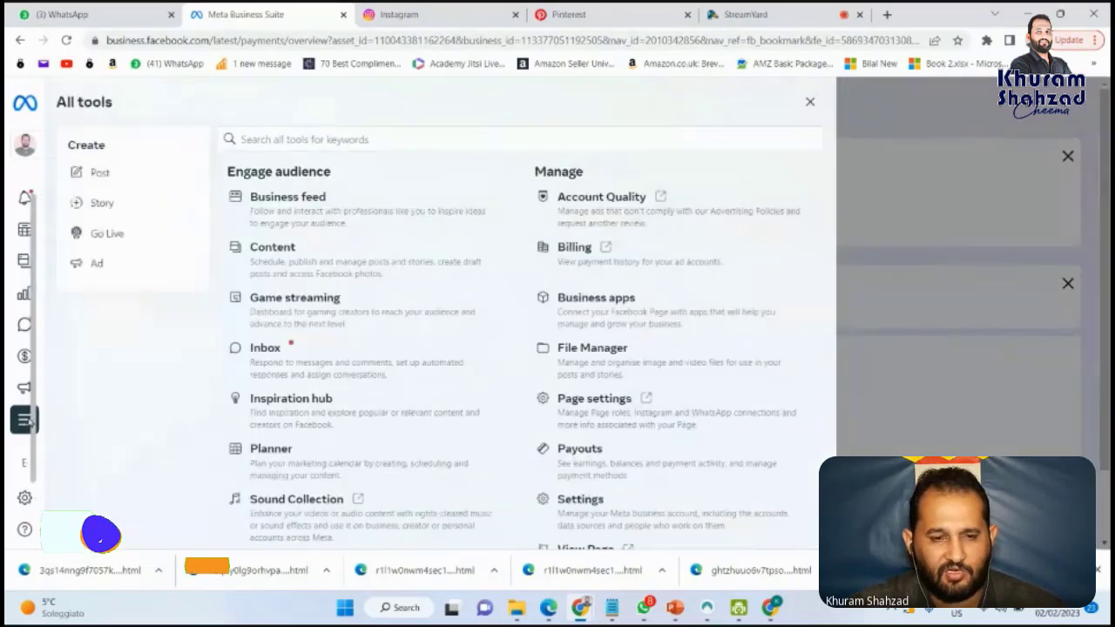
pyautogui.scroll(-1, 636, 410)
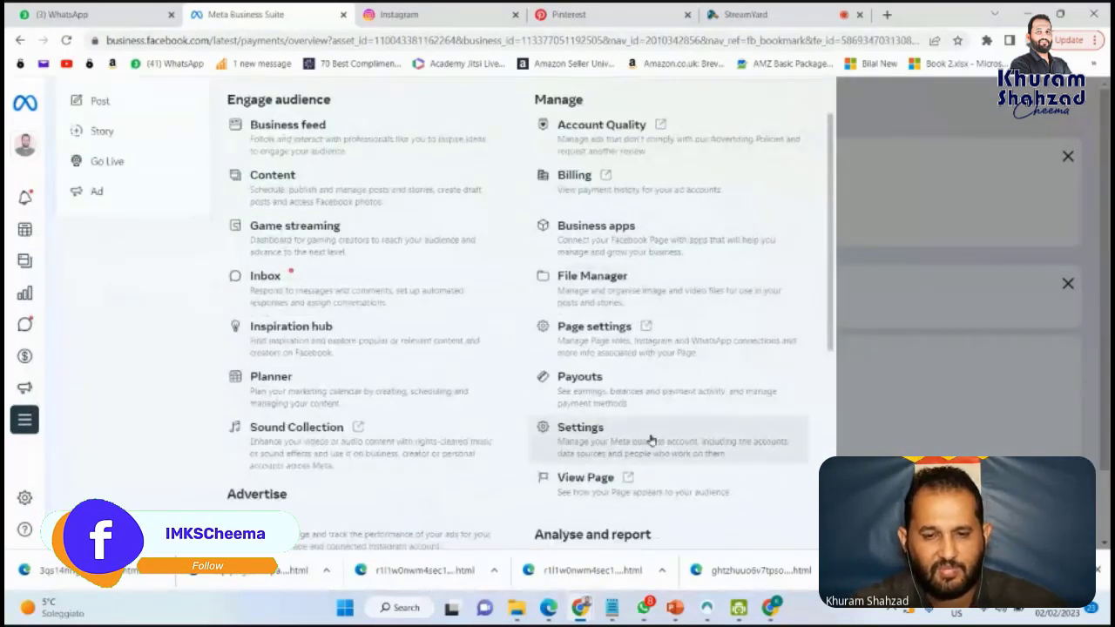
pyautogui.click(587, 443)
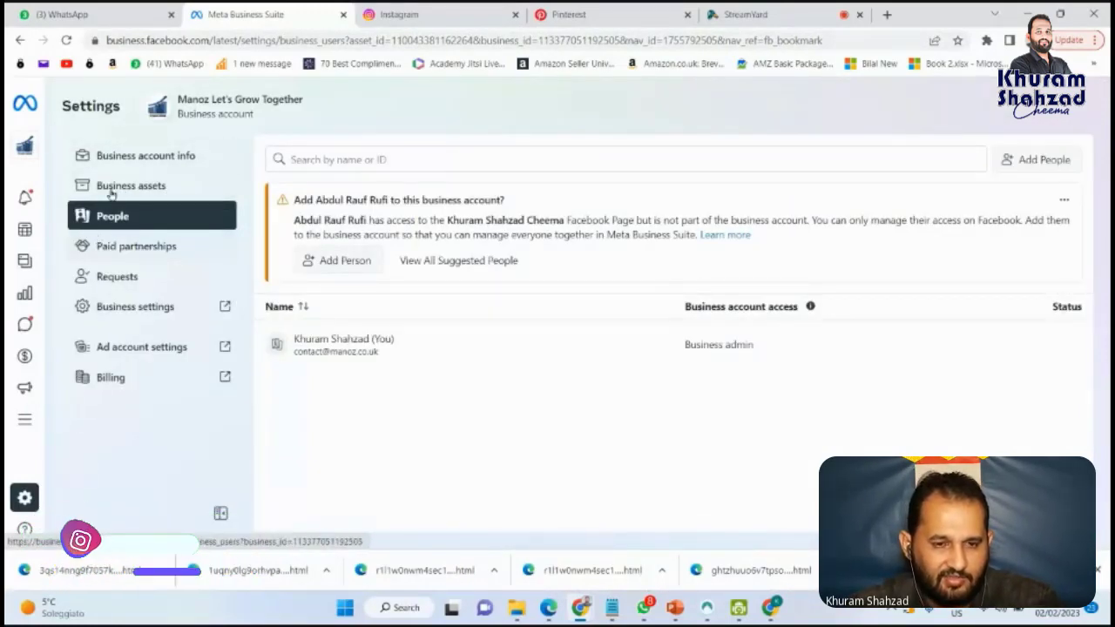
# Step: Review the business account info and assets, and browse the list of business accounts
pyautogui.click(135, 155)
pyautogui.click(154, 188)
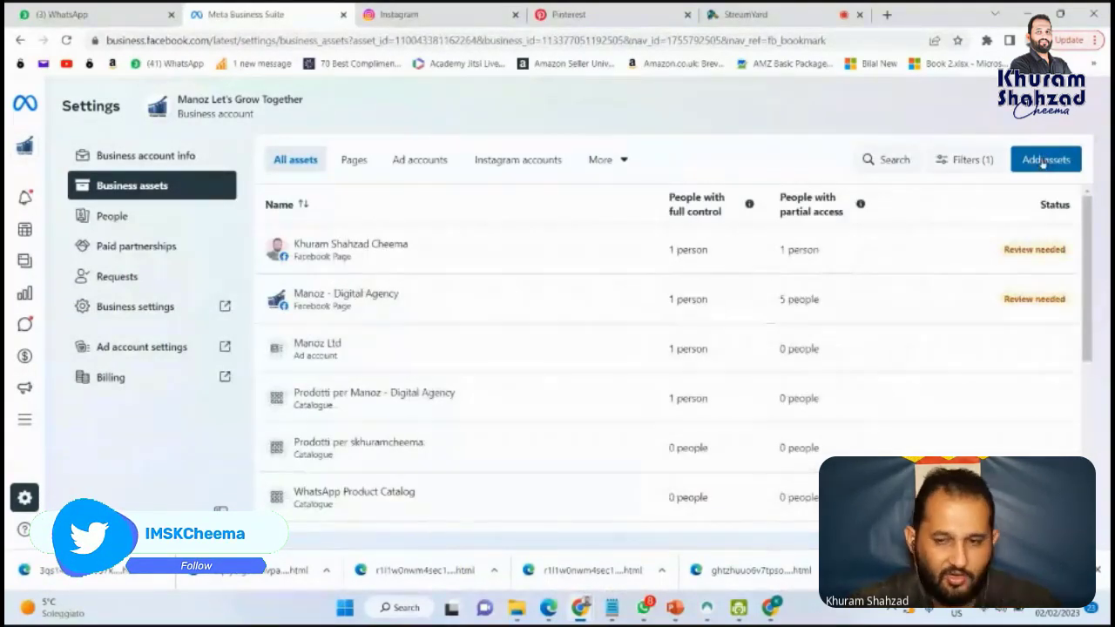
pyautogui.moveTo(26, 150)
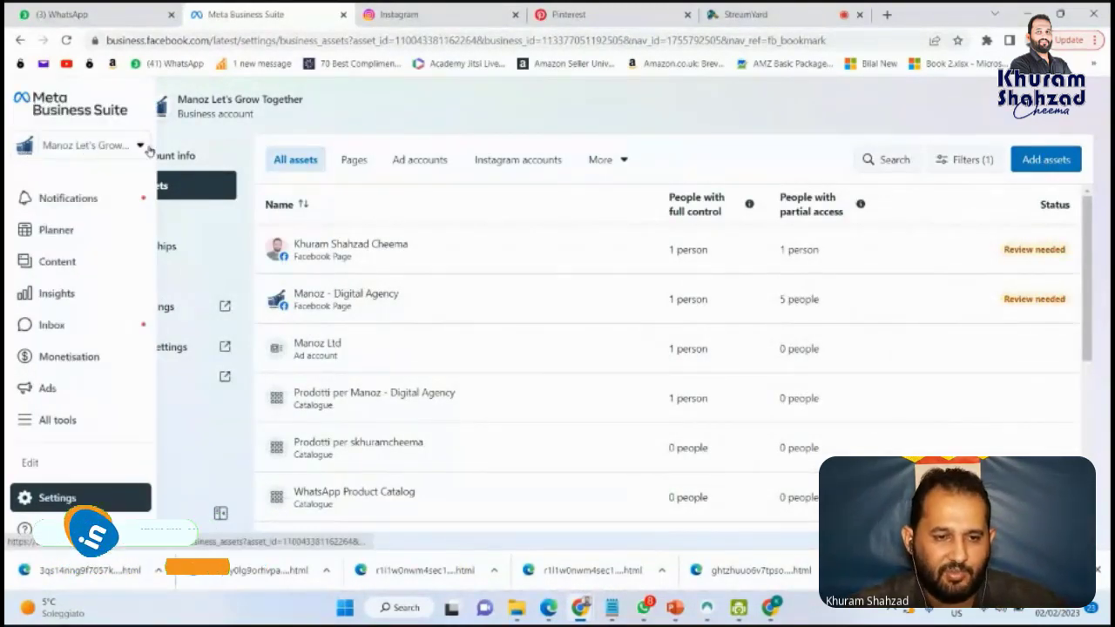
pyautogui.click(122, 147)
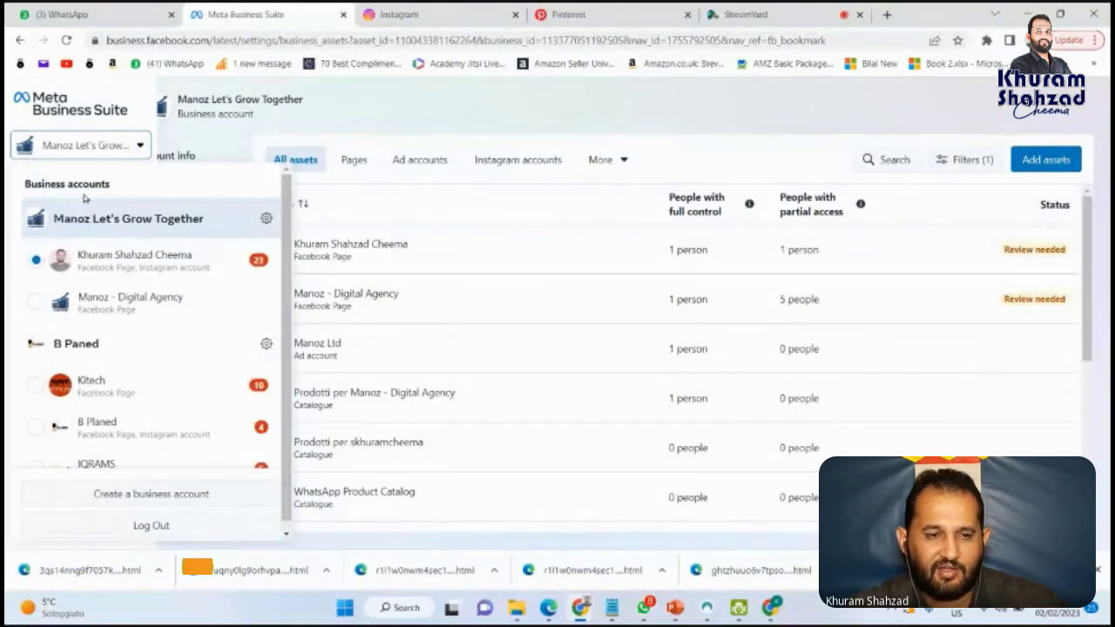
pyautogui.click(138, 146)
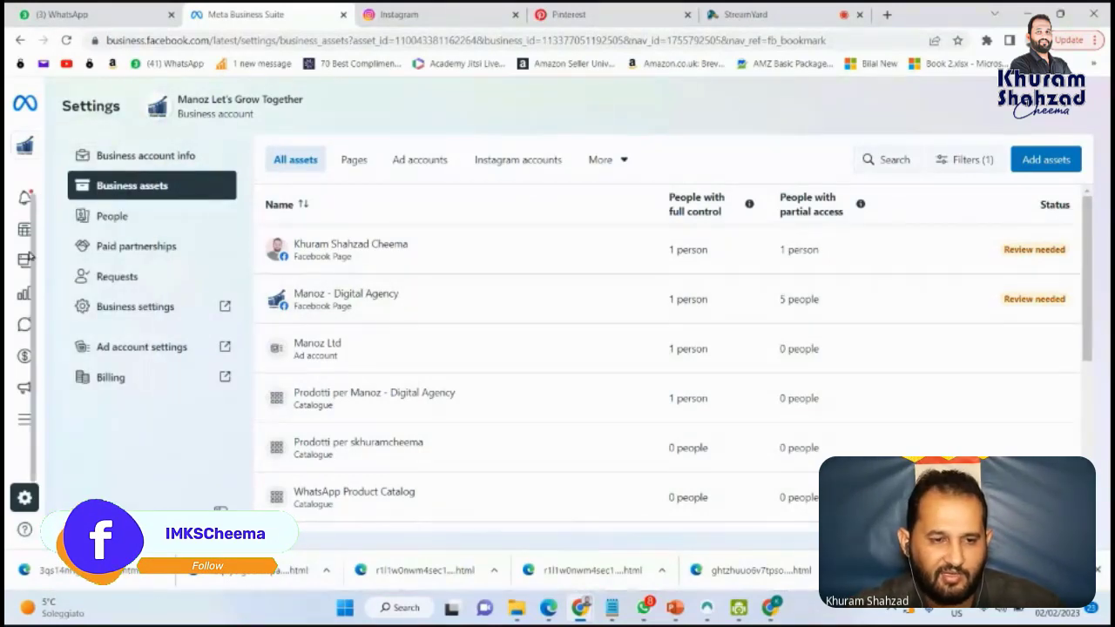
pyautogui.moveTo(55, 142)
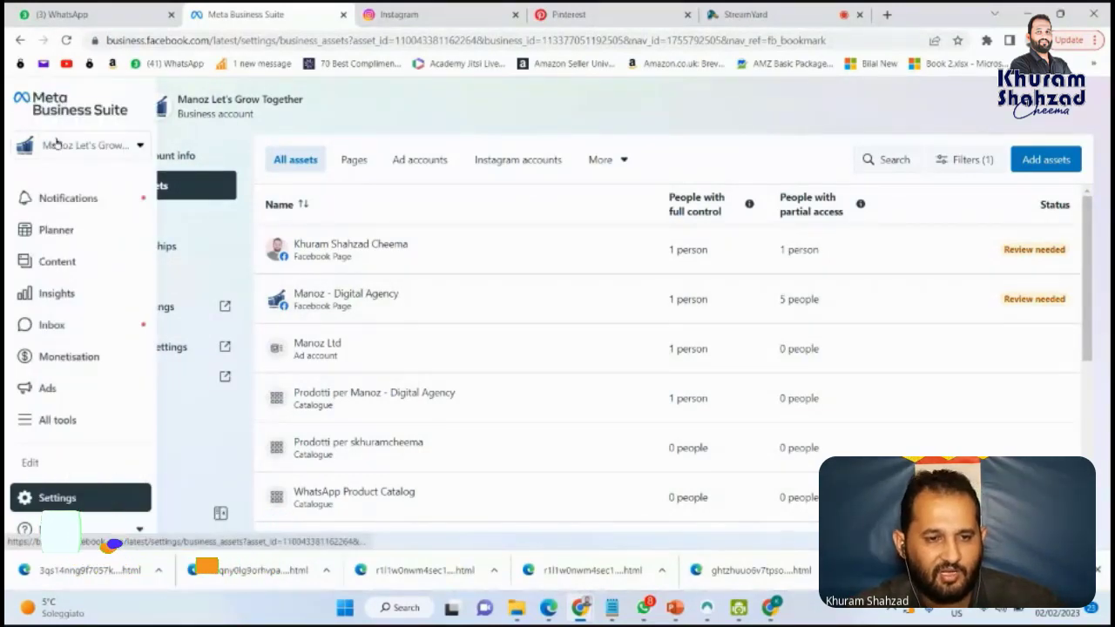
pyautogui.click(132, 146)
pyautogui.scroll(-2, 84, 405)
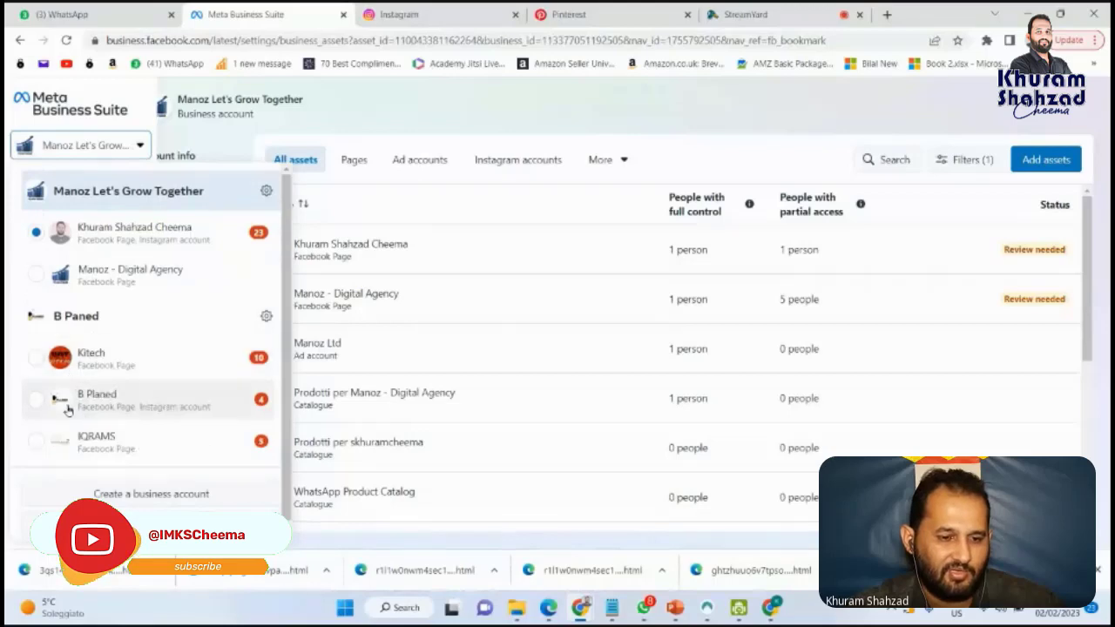
pyautogui.scroll(1, 49, 384)
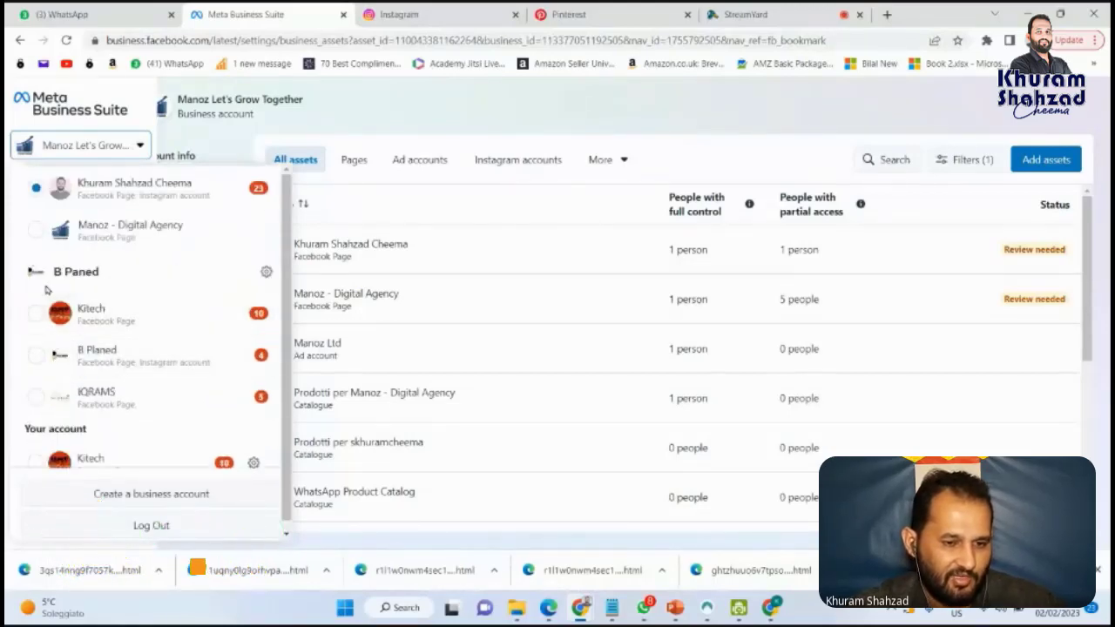
pyautogui.scroll(1, 88, 319)
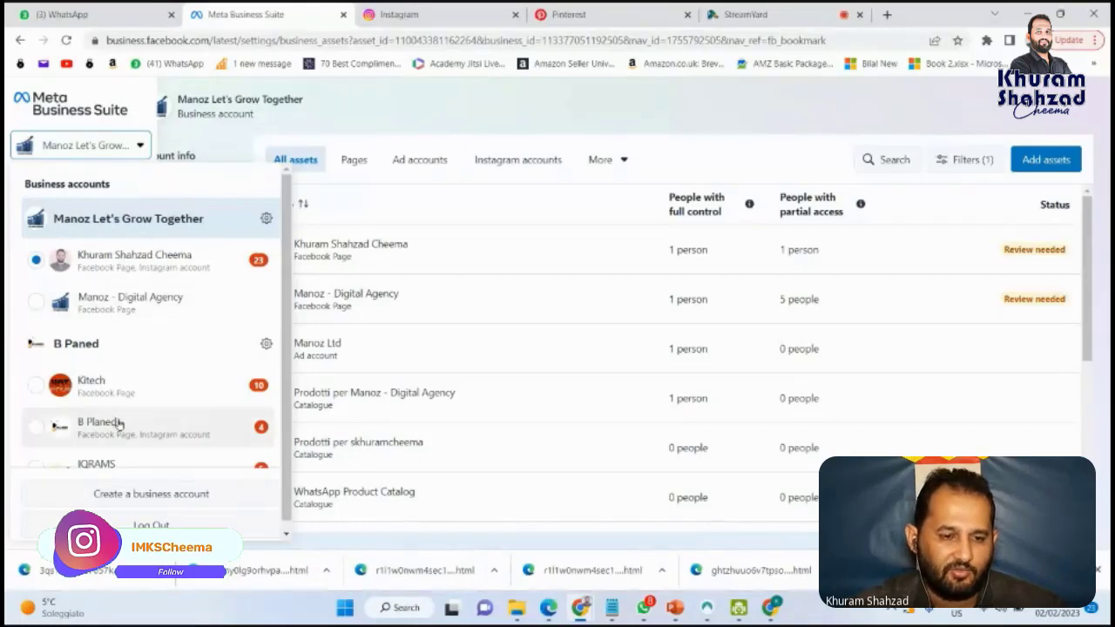
pyautogui.scroll(-3, 117, 427)
pyautogui.click(358, 100)
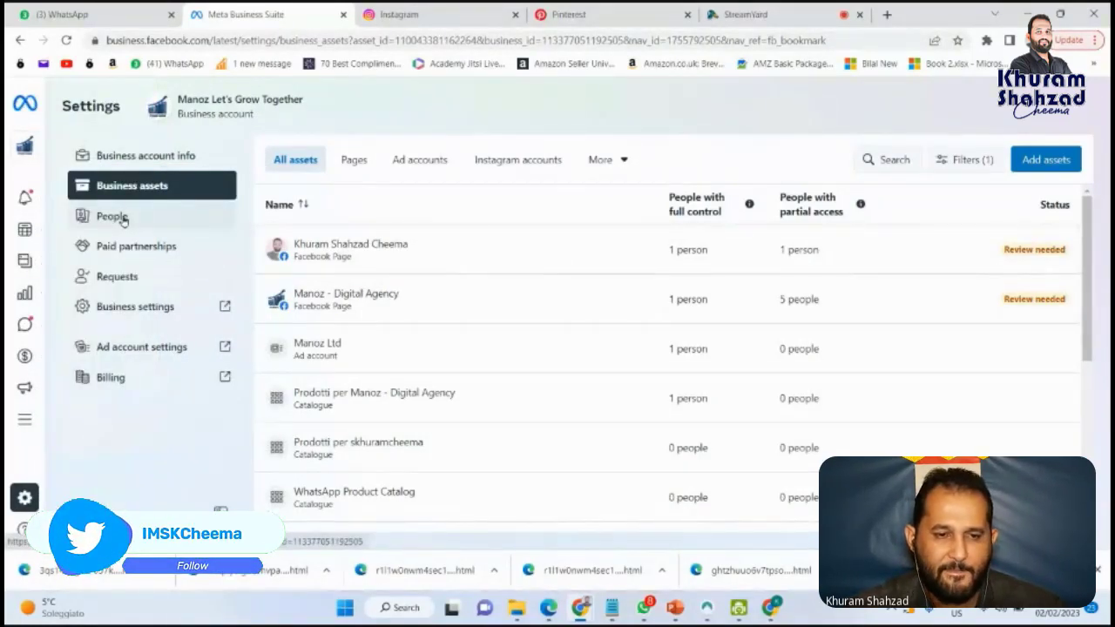
# Step: Check People, Paid partnerships and pending Requests, then open Business settings in a new tab
pyautogui.click(122, 218)
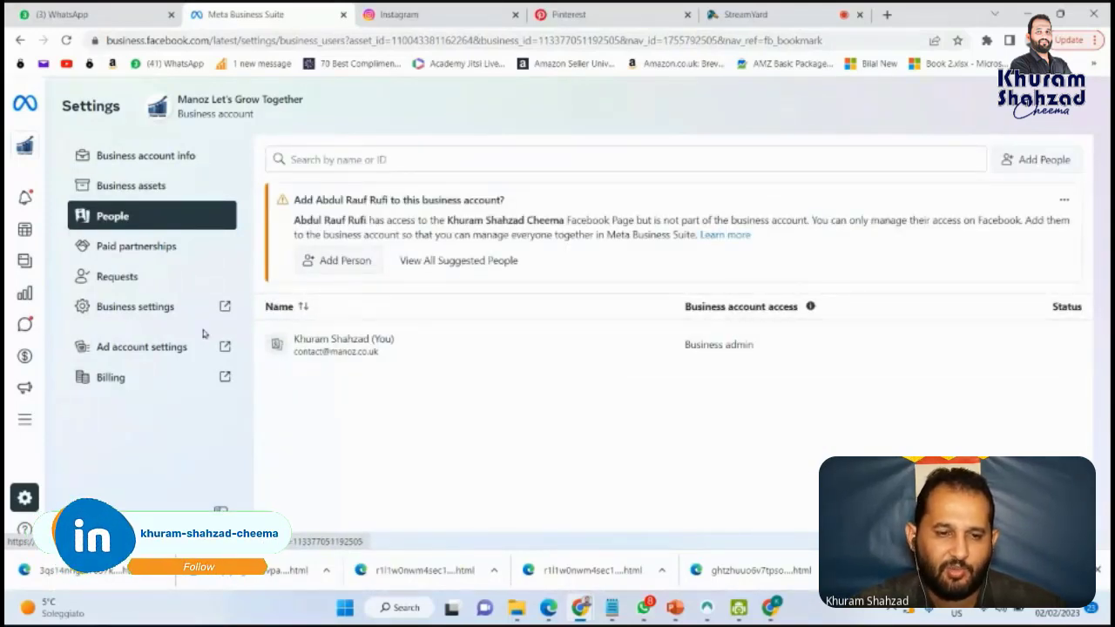
pyautogui.click(131, 248)
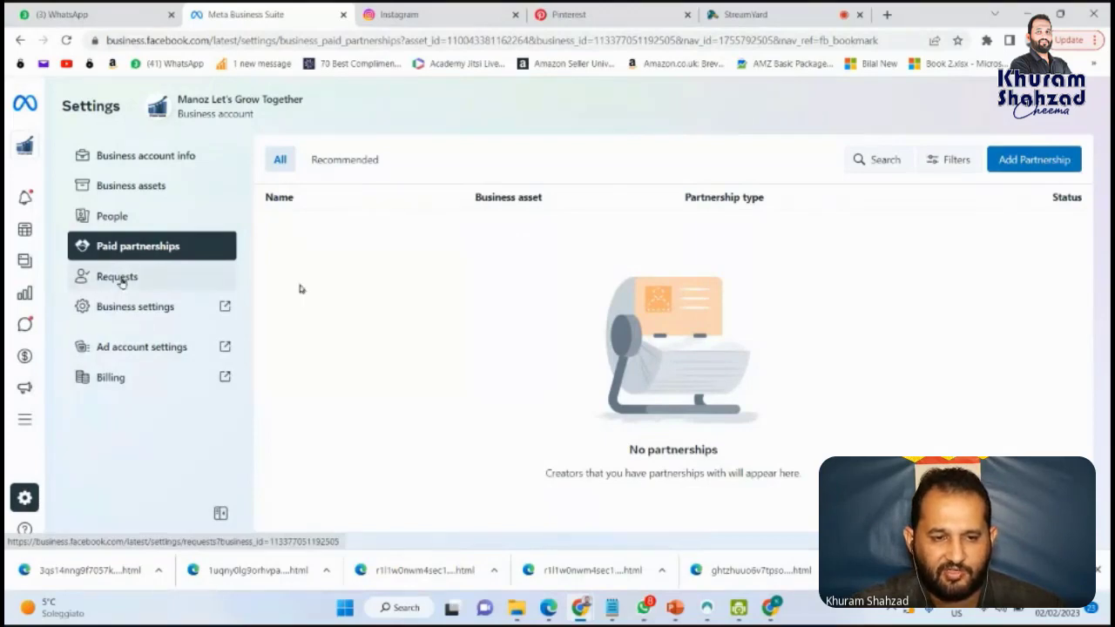
pyautogui.click(118, 277)
pyautogui.click(115, 307)
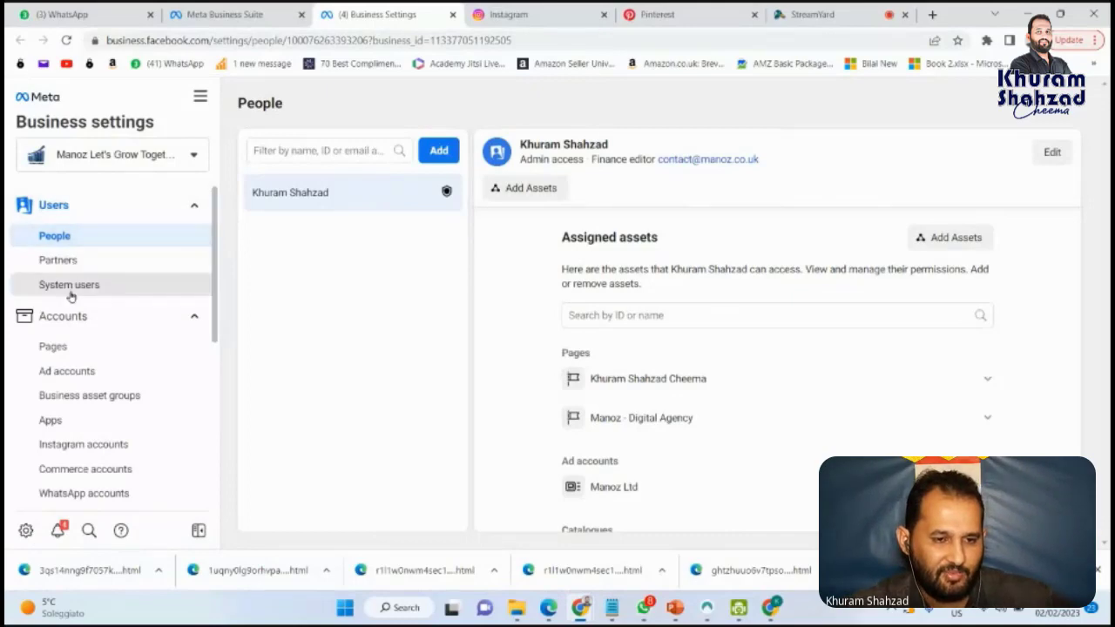
# Step: Review the business's Partners, System users and owned Pages in Business Settings
pyautogui.click(58, 261)
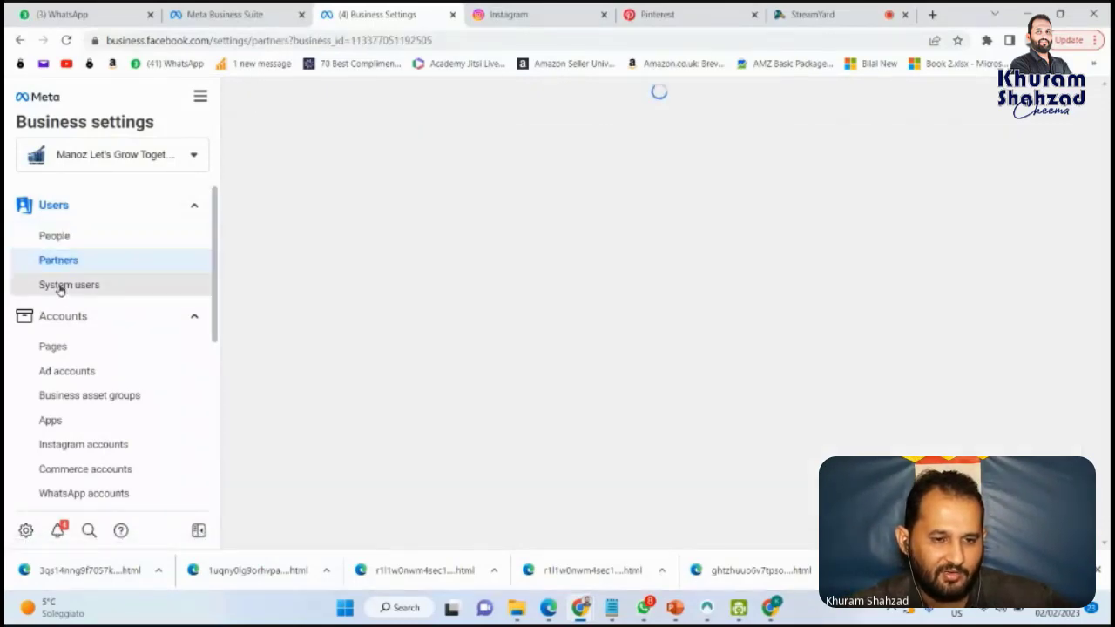
pyautogui.click(56, 285)
pyautogui.scroll(-1, 79, 346)
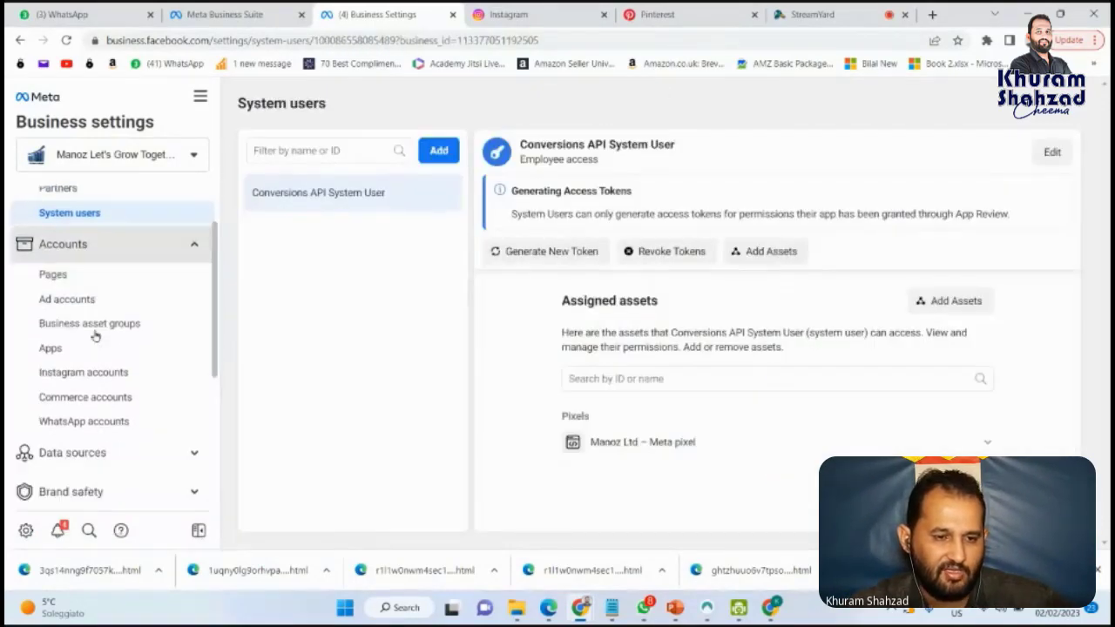
pyautogui.click(54, 274)
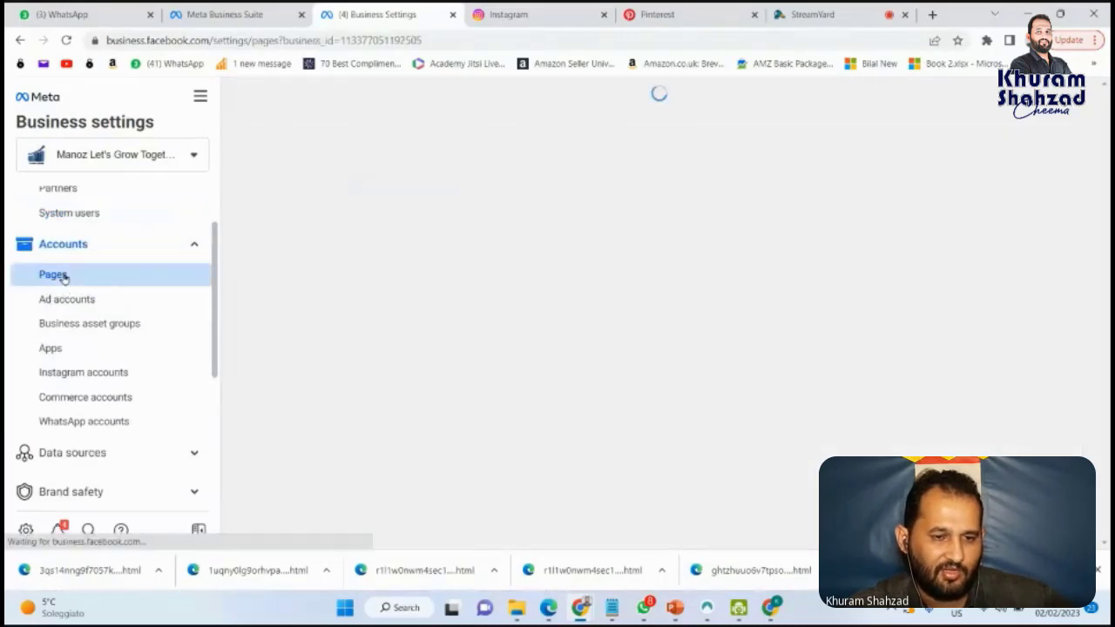
# Step: Switch to B Paned, then load Ads Manager for your personal account and return to Business Suite
pyautogui.click(186, 157)
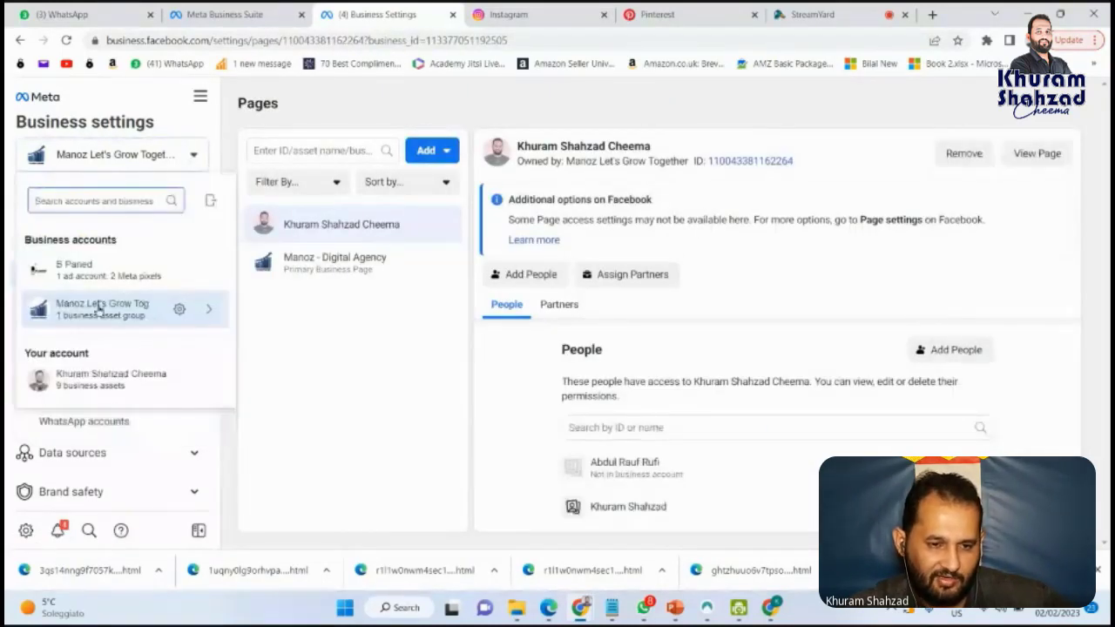
pyautogui.press('Escape')
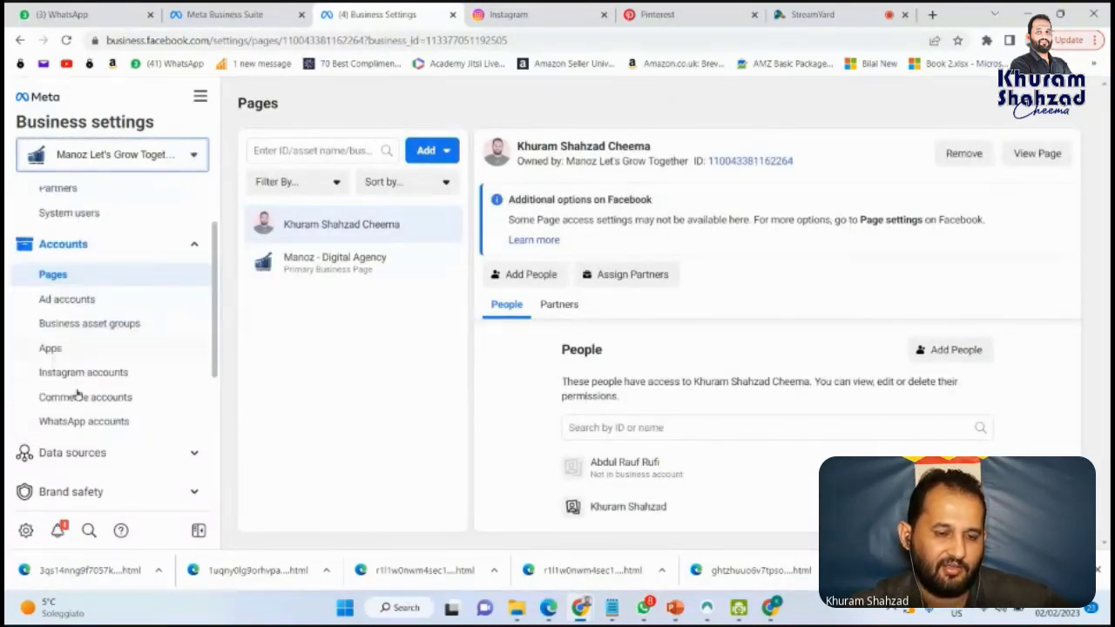
pyautogui.click(196, 152)
pyautogui.click(68, 275)
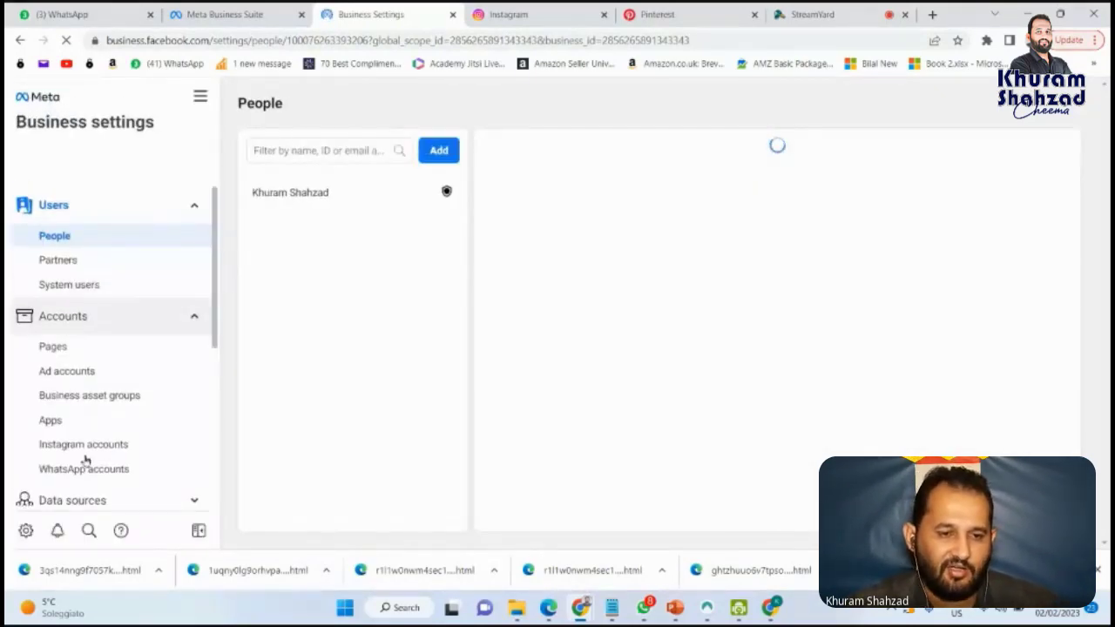
pyautogui.click(193, 157)
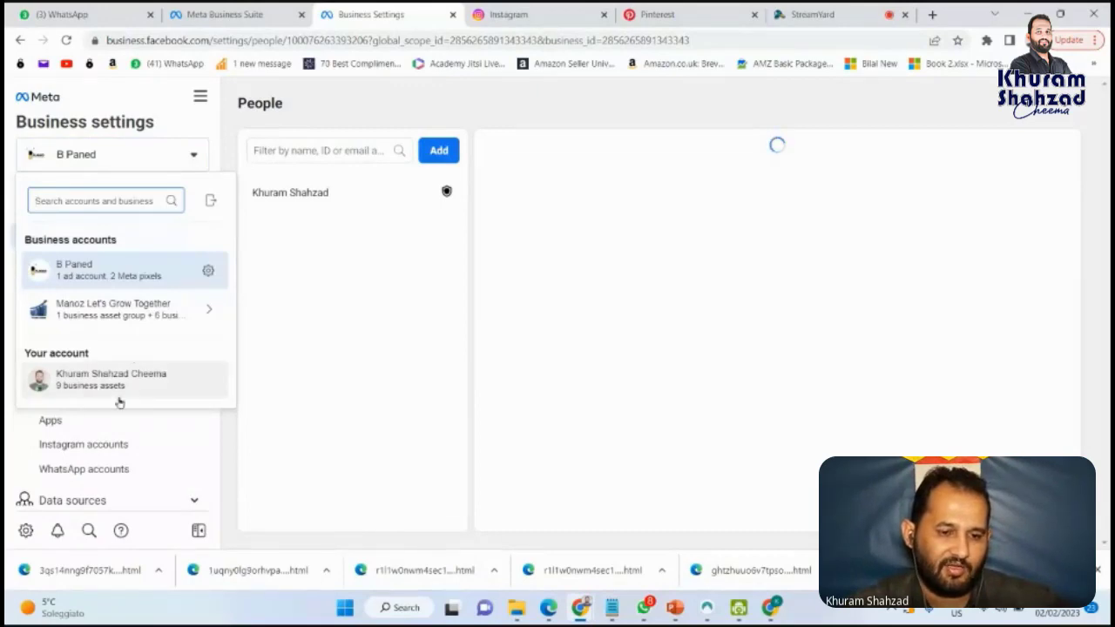
pyautogui.click(105, 383)
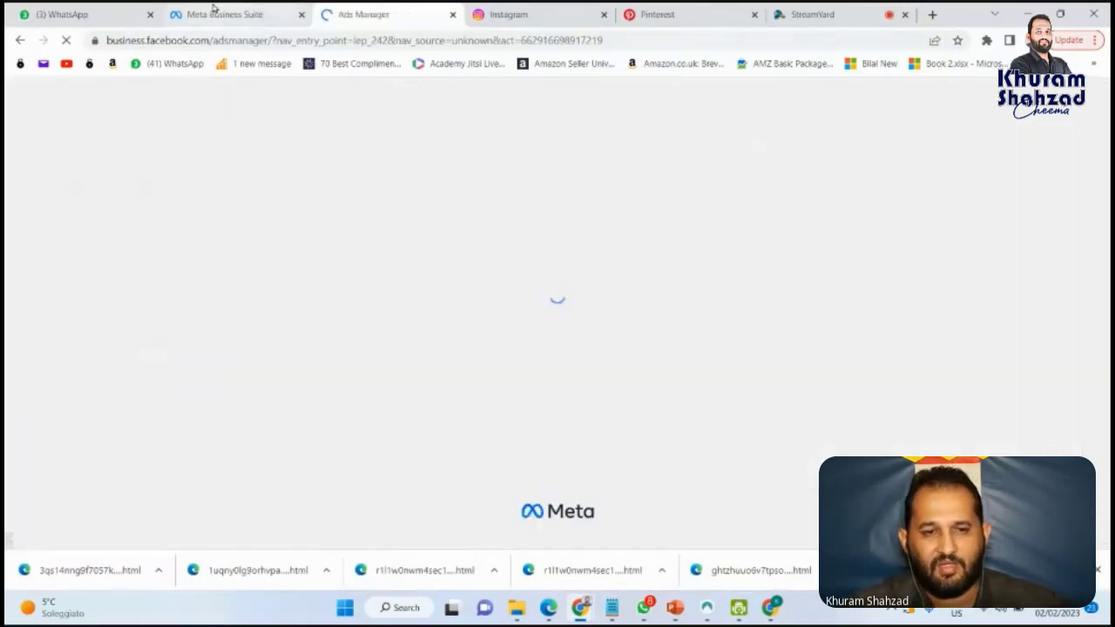
pyautogui.click(214, 12)
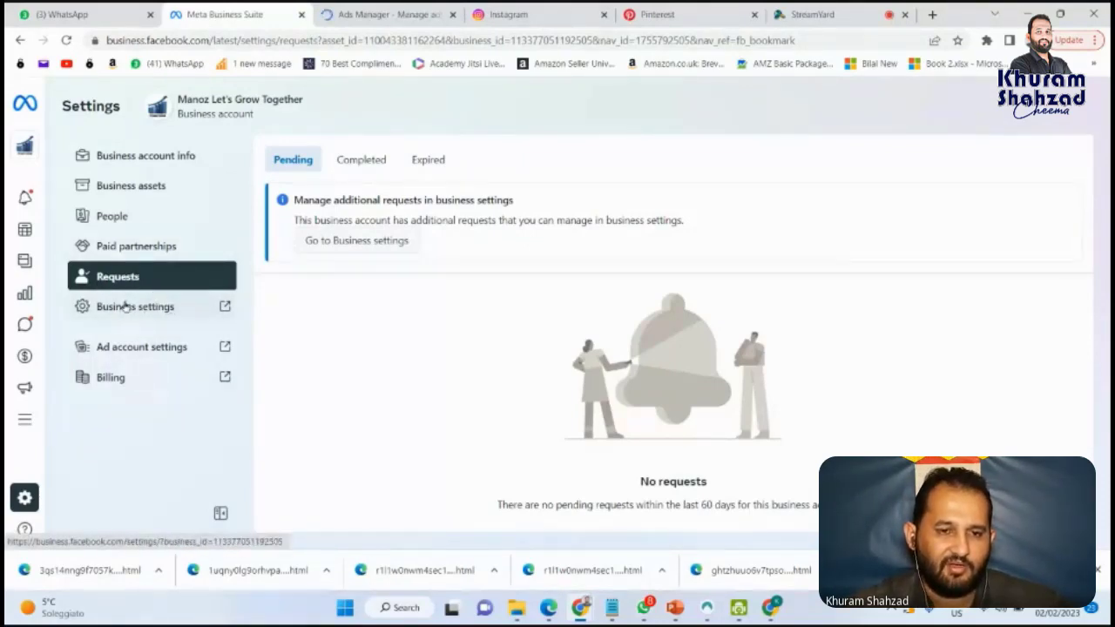
# Step: Switch Ads Manager from the empty personal ad account to B Paned's 21 campaigns, then open Business Settings
pyautogui.click(362, 14)
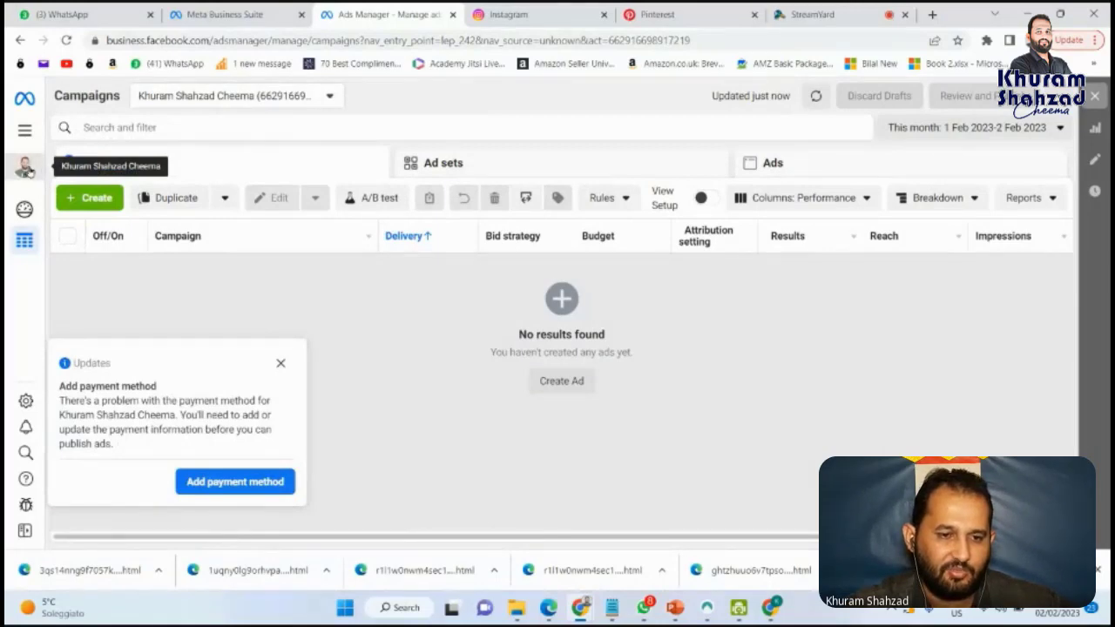
pyautogui.click(27, 168)
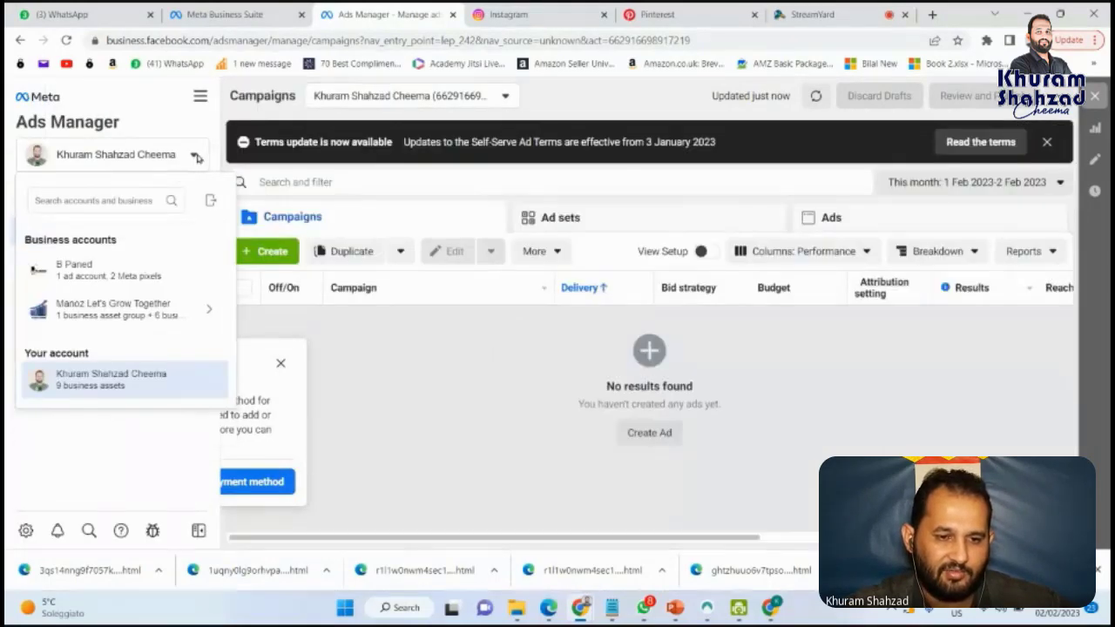
pyautogui.click(197, 157)
pyautogui.click(197, 157)
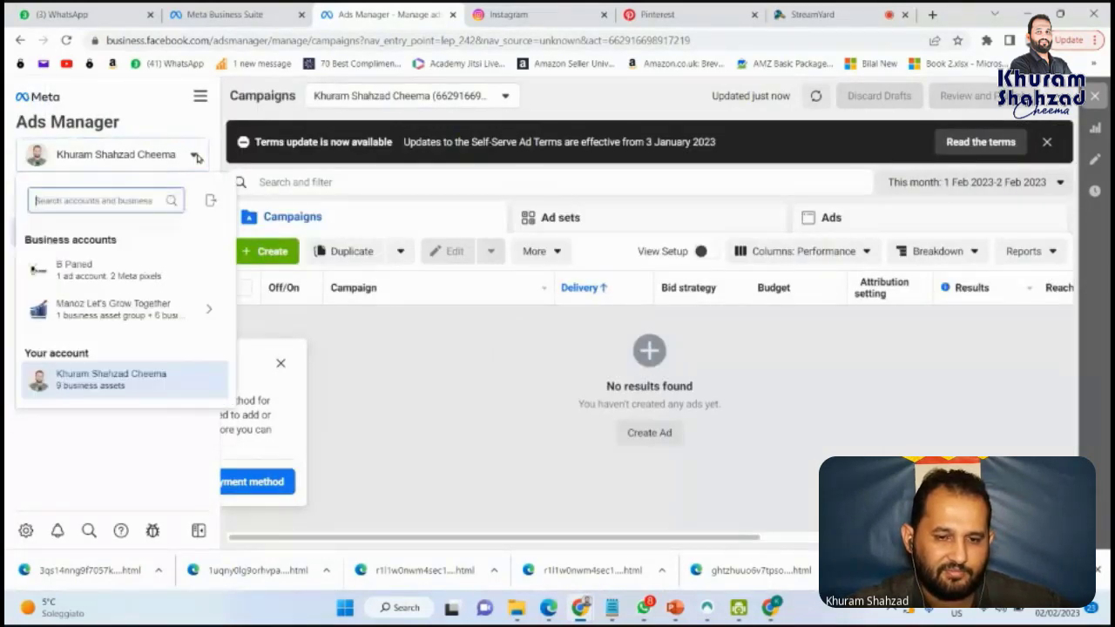
pyautogui.click(81, 269)
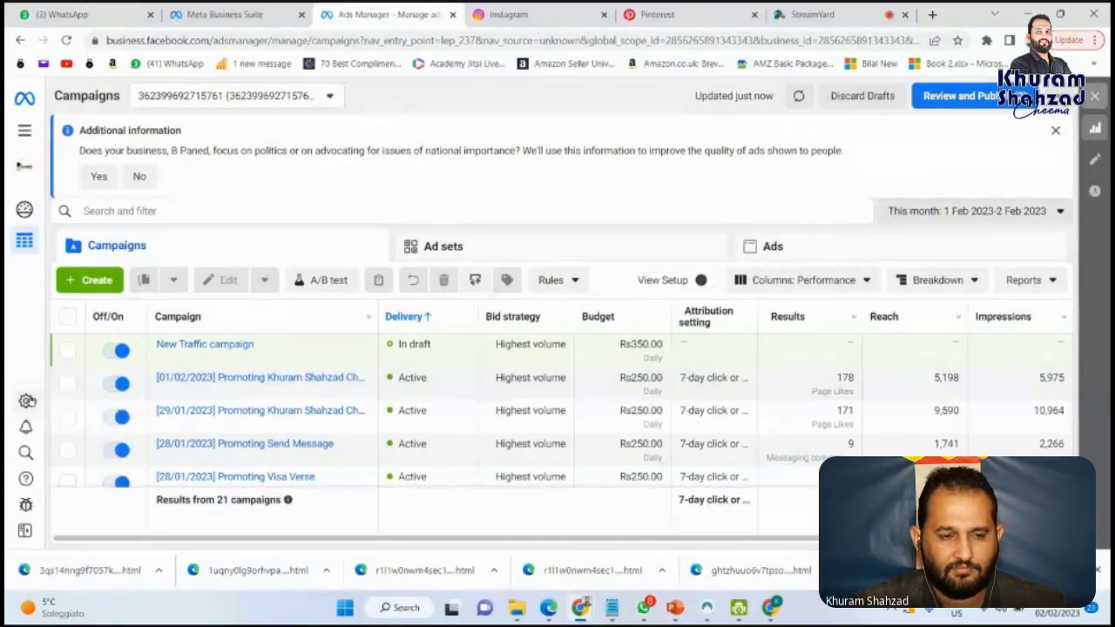
pyautogui.click(26, 403)
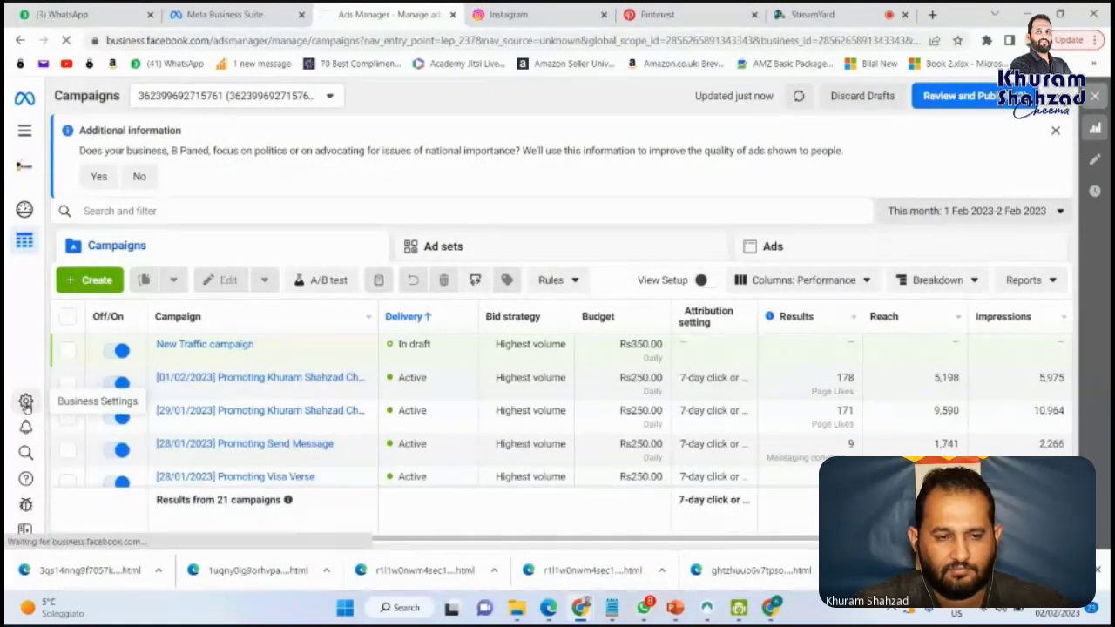
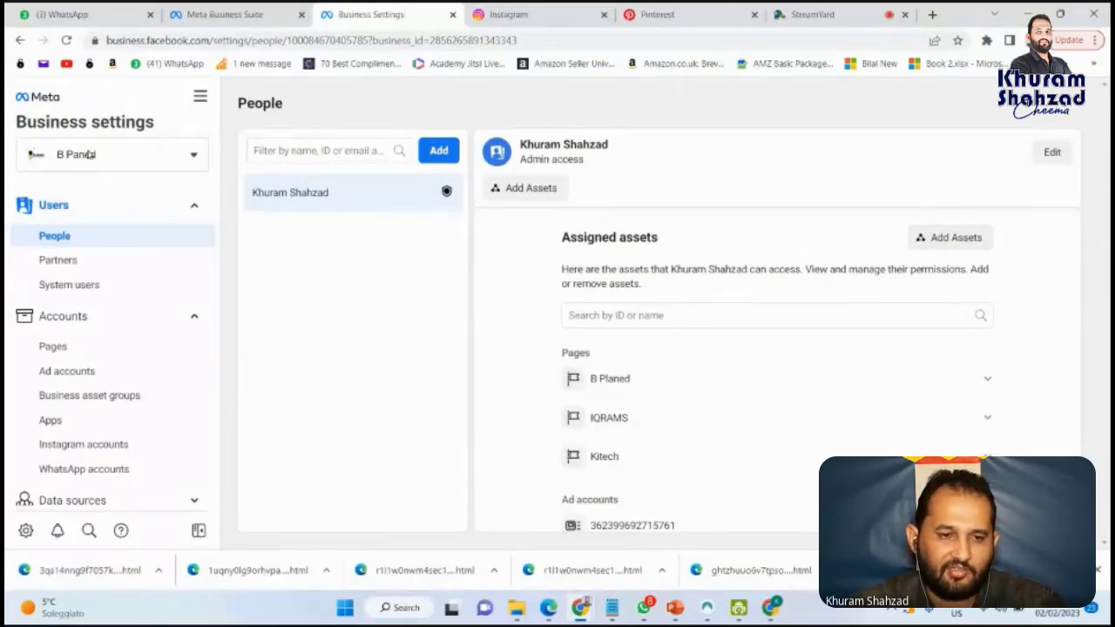
# Step: Browse the person's assignable assets, classic and new Pages, then start and cancel a new invitation
pyautogui.click(954, 239)
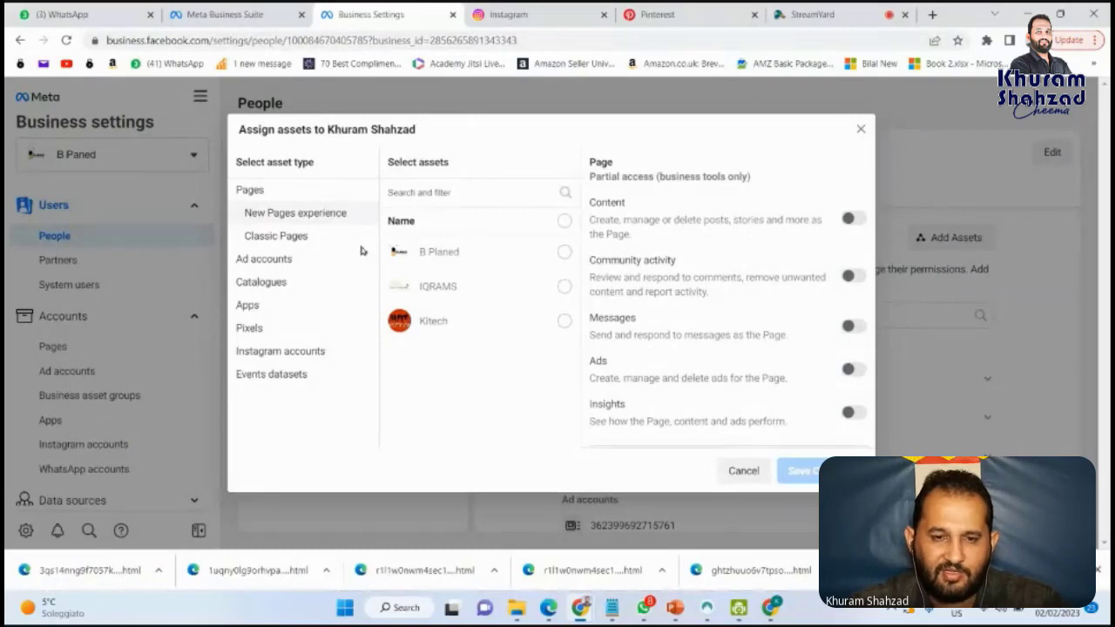
pyautogui.click(281, 238)
pyautogui.click(286, 215)
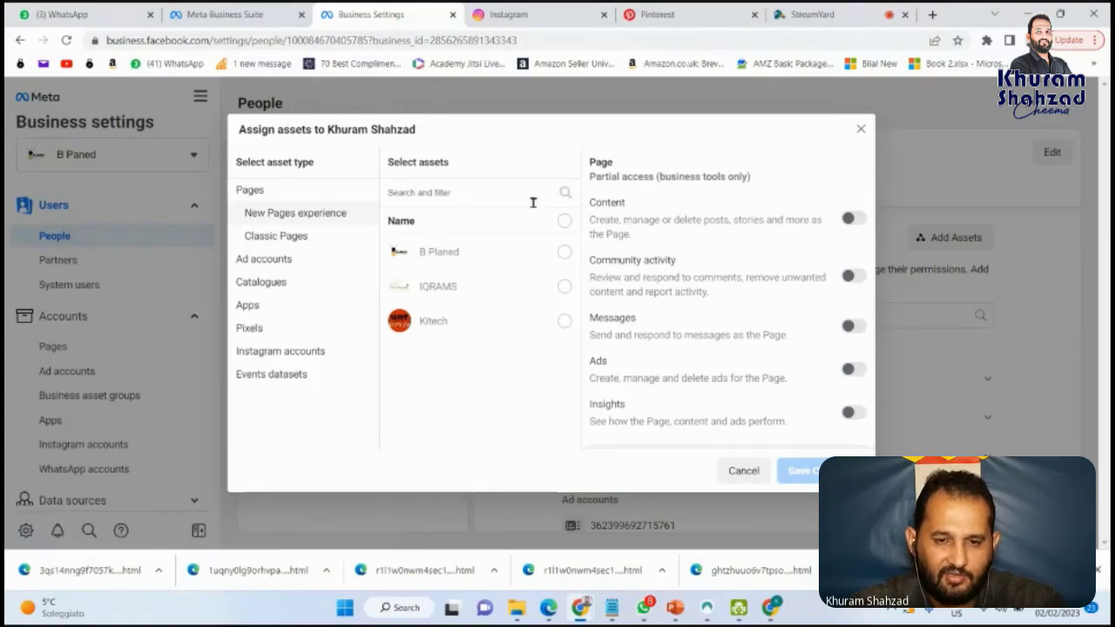
pyautogui.click(468, 191)
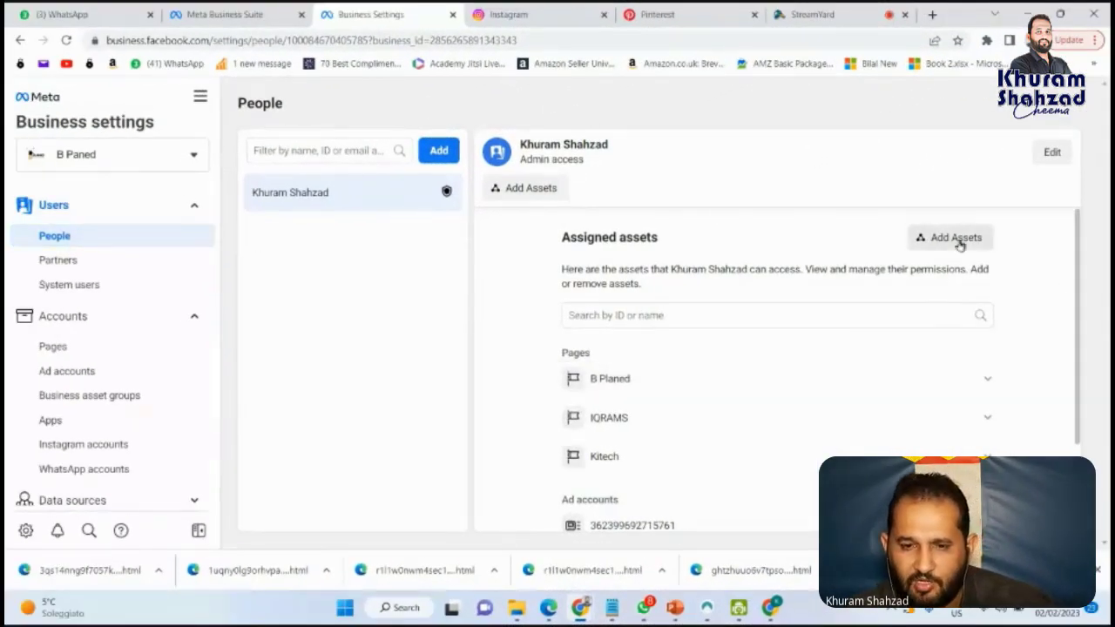
pyautogui.click(440, 153)
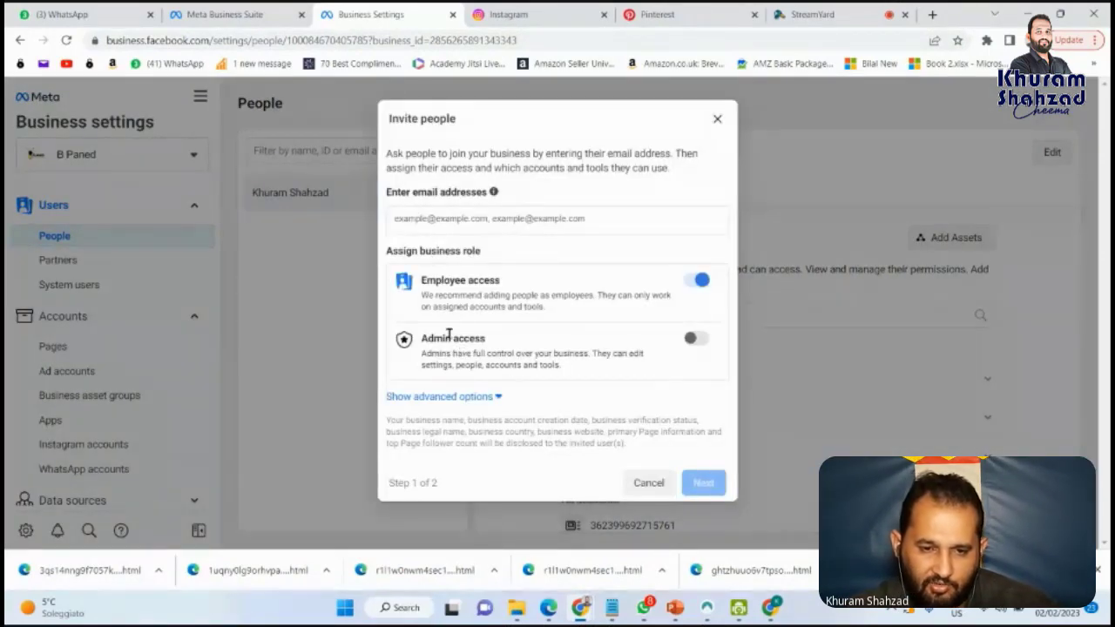
pyautogui.click(717, 120)
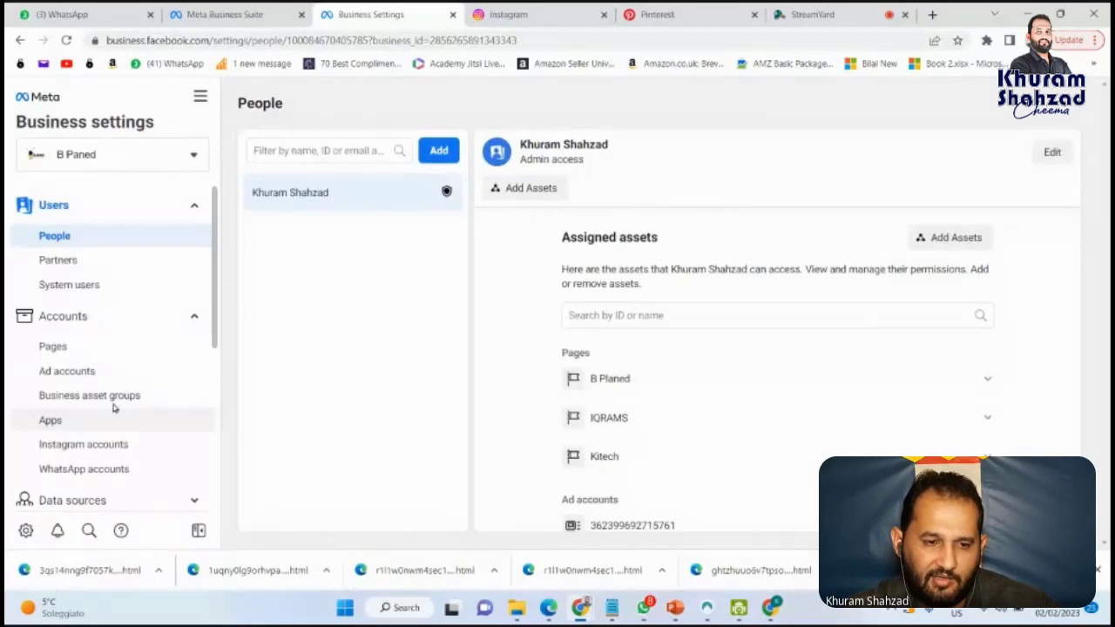
# Step: Review the business's Pages, the Add Page options, ad accounts and business asset groups
pyautogui.click(50, 348)
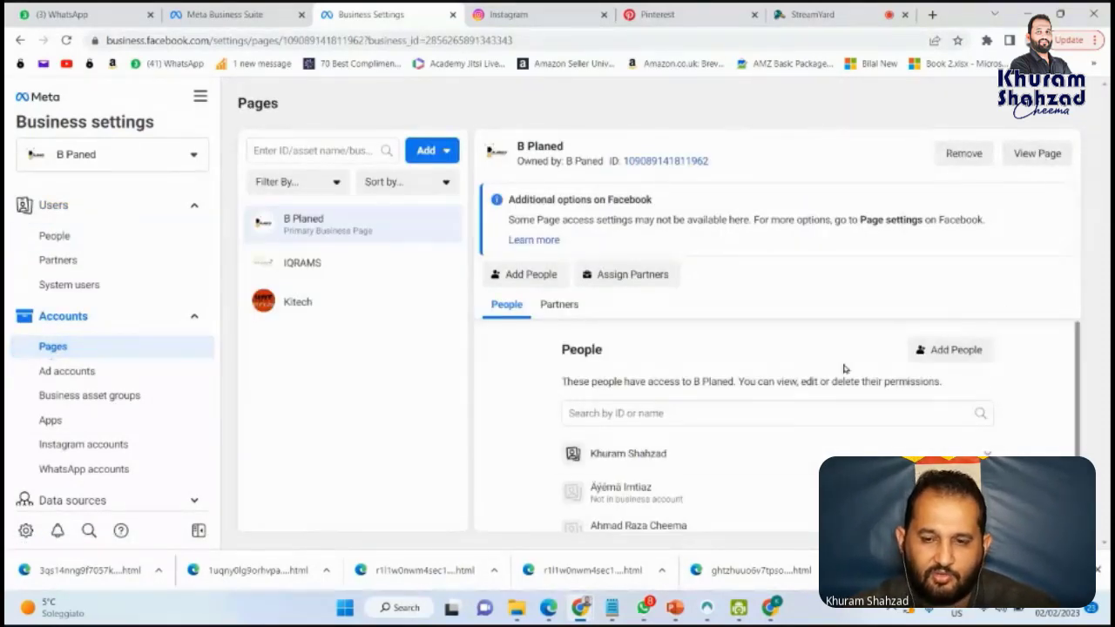
pyautogui.click(448, 152)
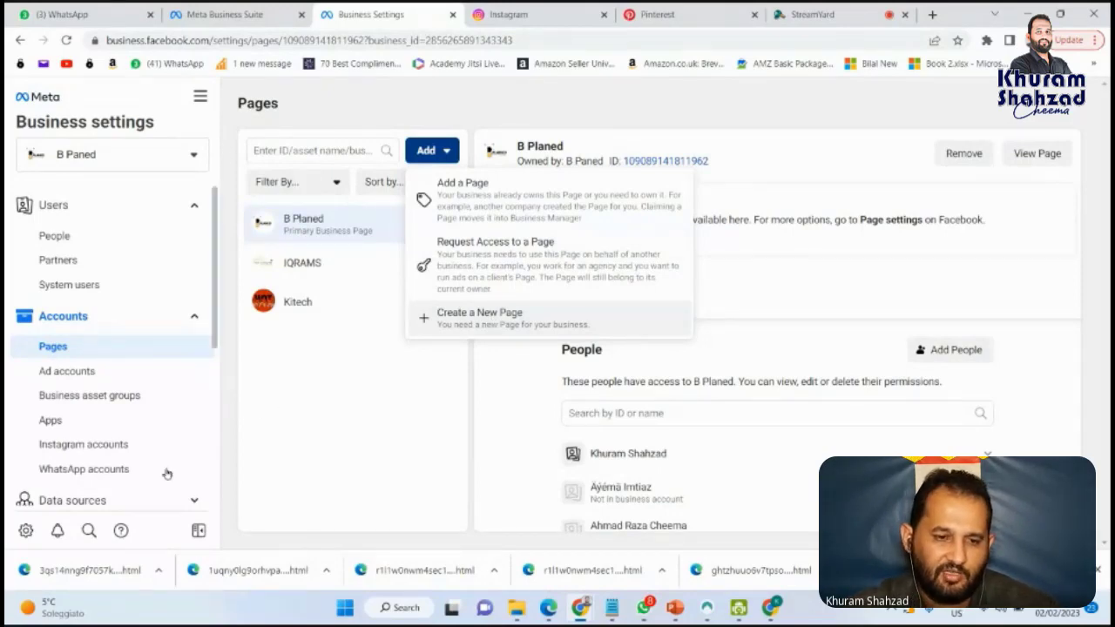
pyautogui.click(85, 373)
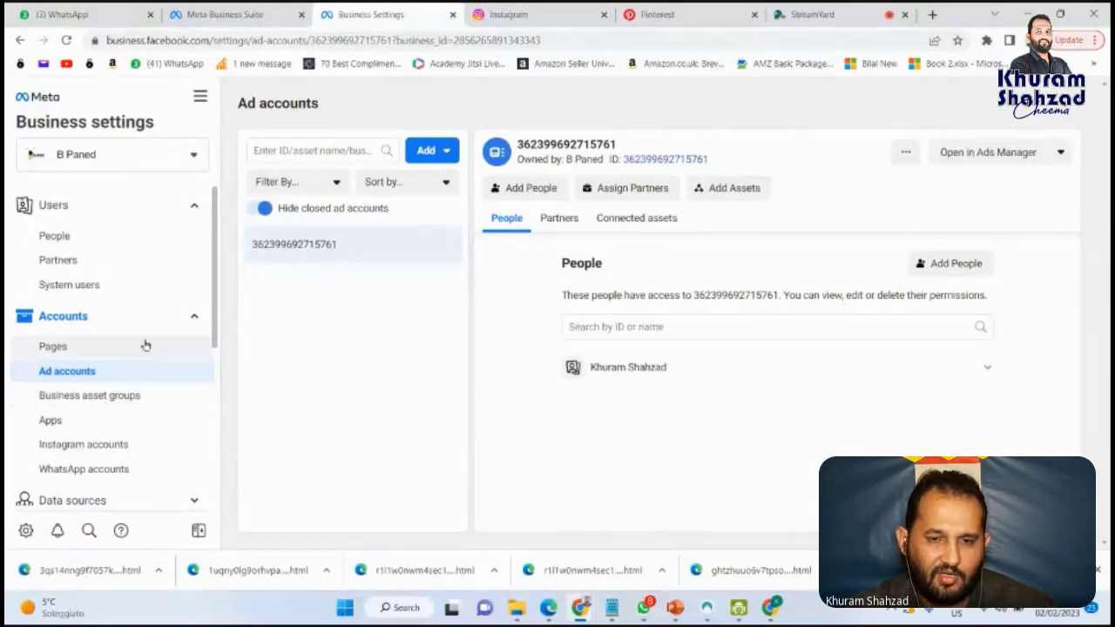
pyautogui.click(75, 397)
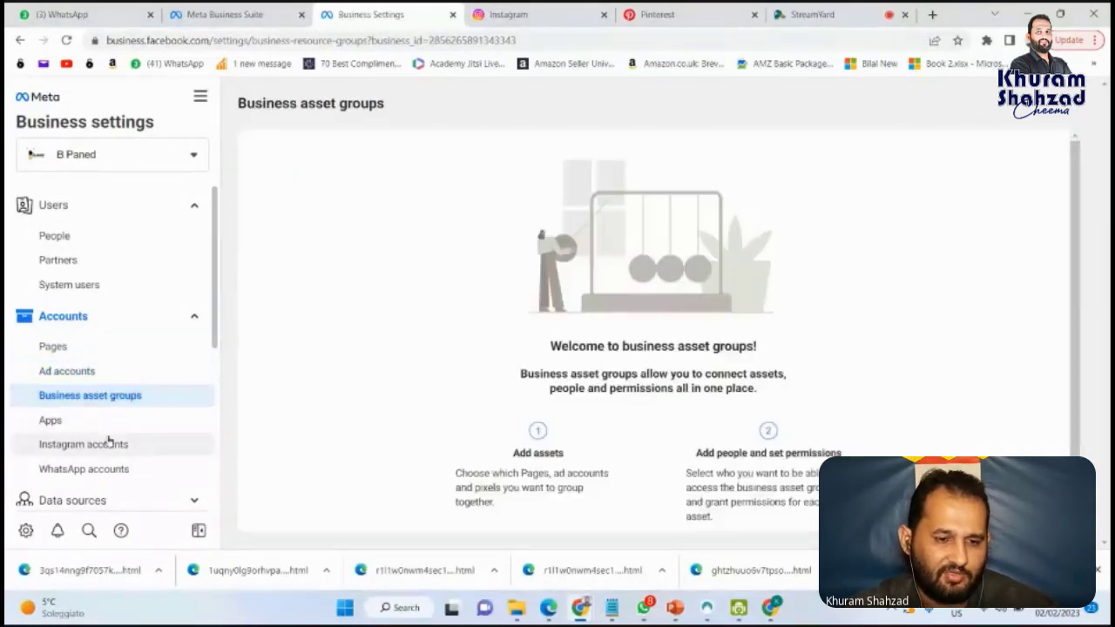
pyautogui.scroll(-1, 364, 396)
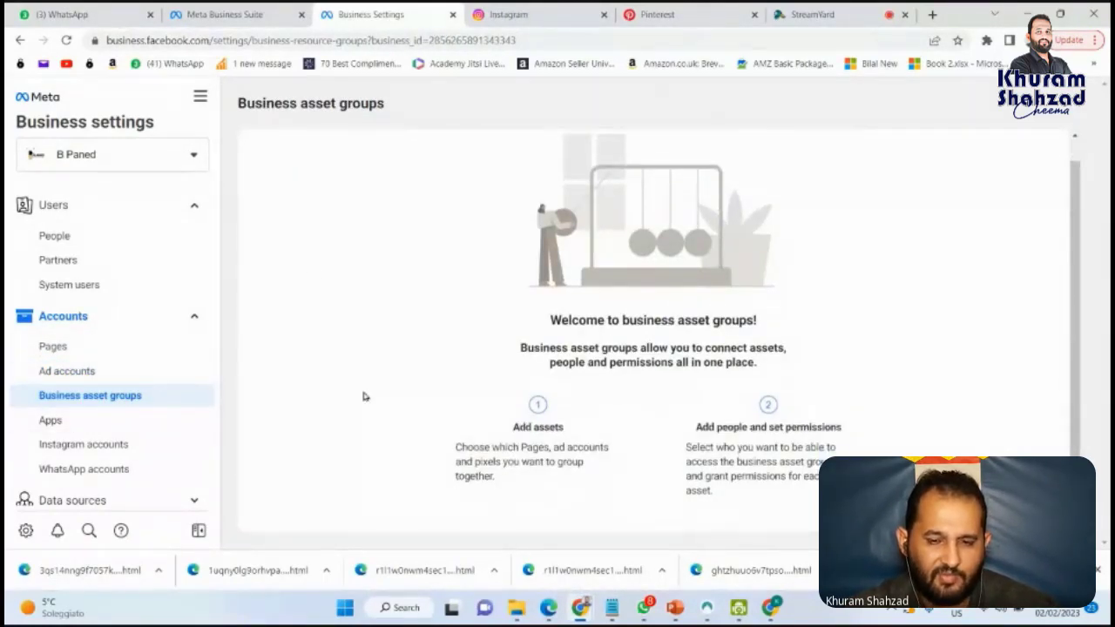
# Step: Check the empty Apps, Instagram and WhatsApp accounts pages, then open Data sources > Catalogues
pyautogui.click(73, 425)
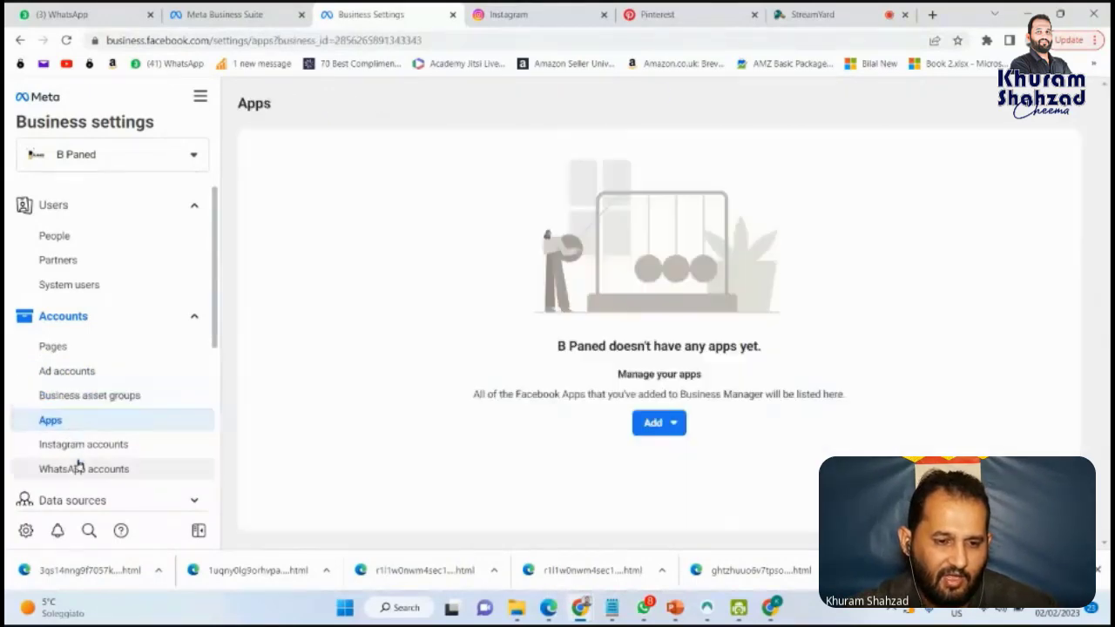
pyautogui.click(80, 446)
pyautogui.click(79, 471)
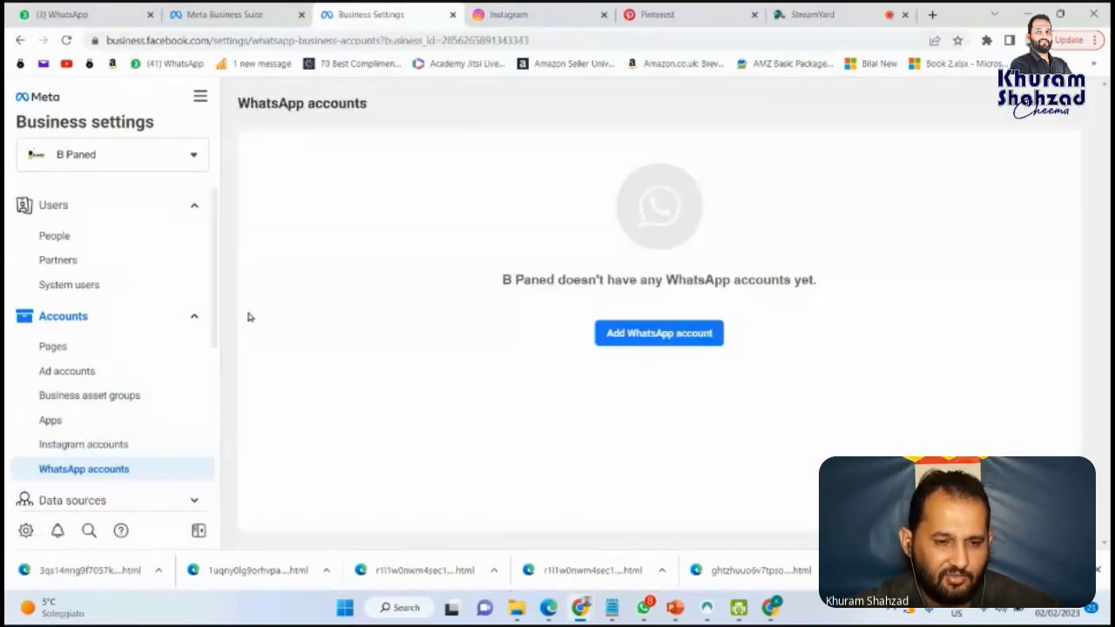
pyautogui.moveTo(212, 266); pyautogui.dragTo(212, 371)
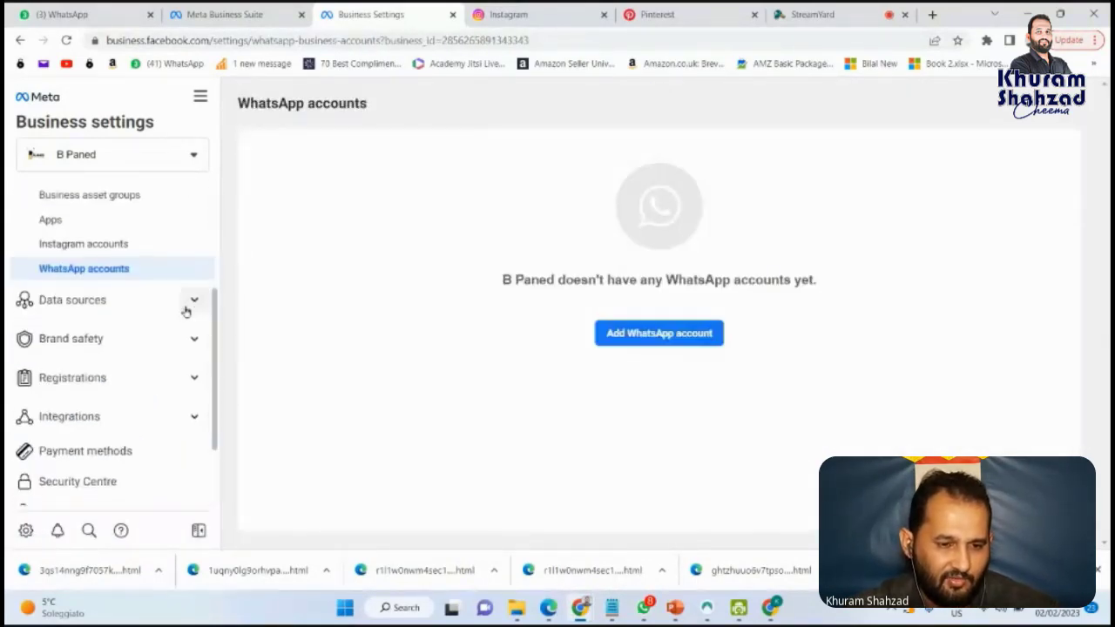
pyautogui.click(188, 303)
pyautogui.click(63, 338)
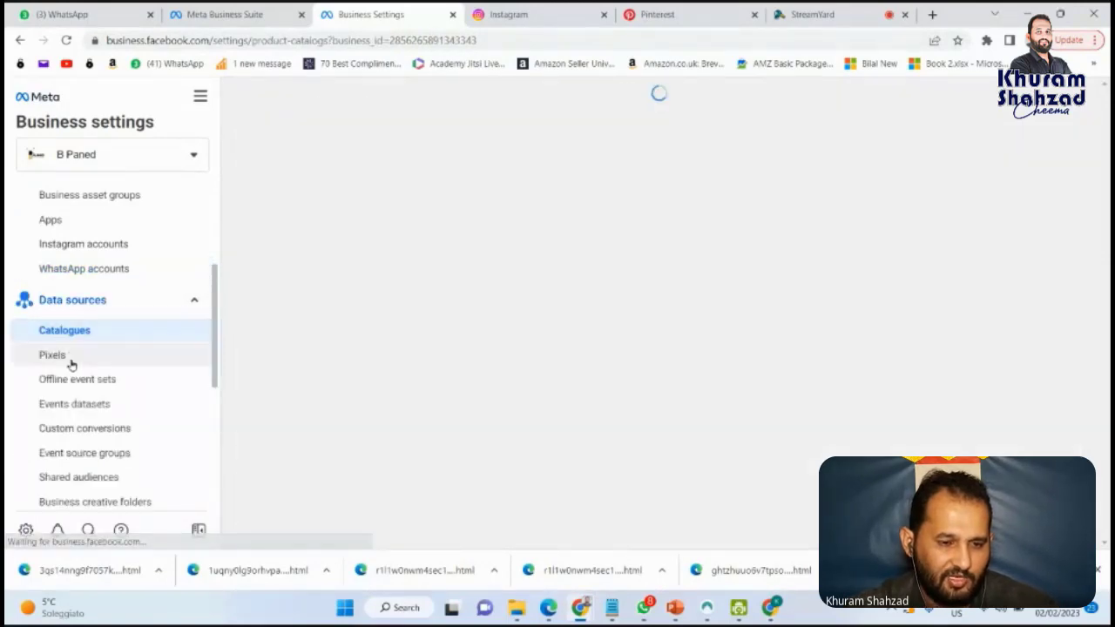
# Step: Open the Pixels list and view the details of the 'not using' pixel
pyautogui.click(52, 355)
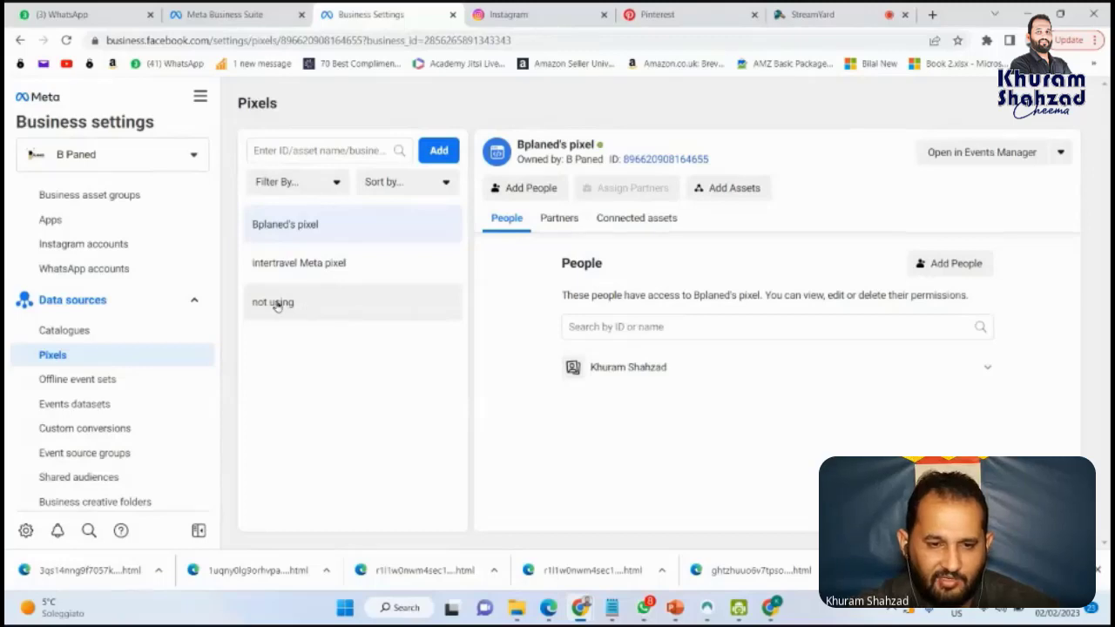
pyautogui.click(278, 303)
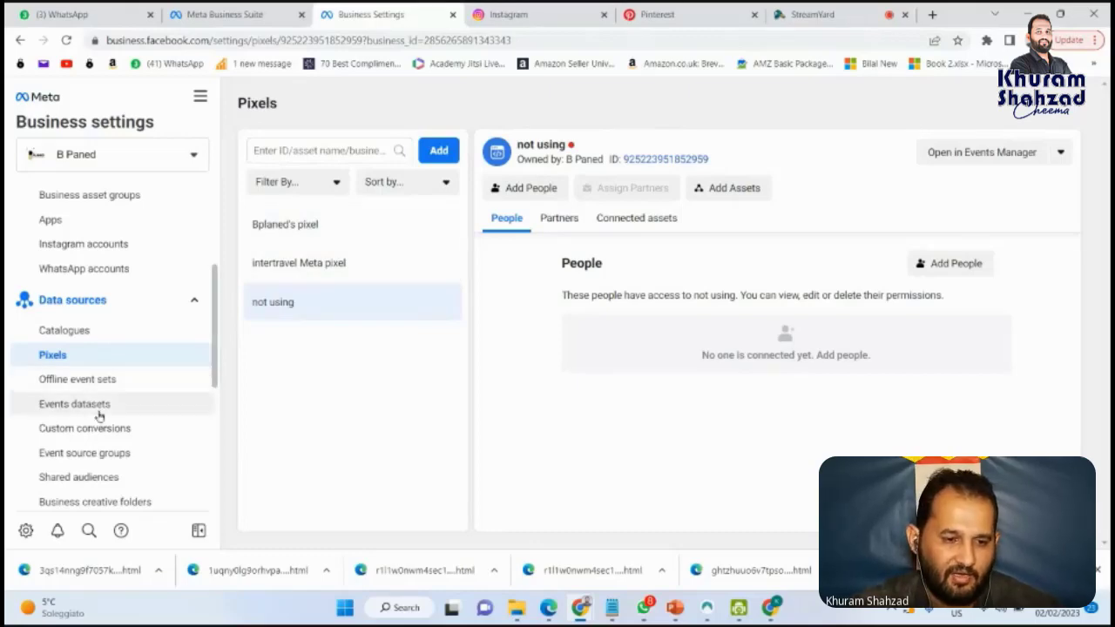
pyautogui.scroll(-3, 96, 410)
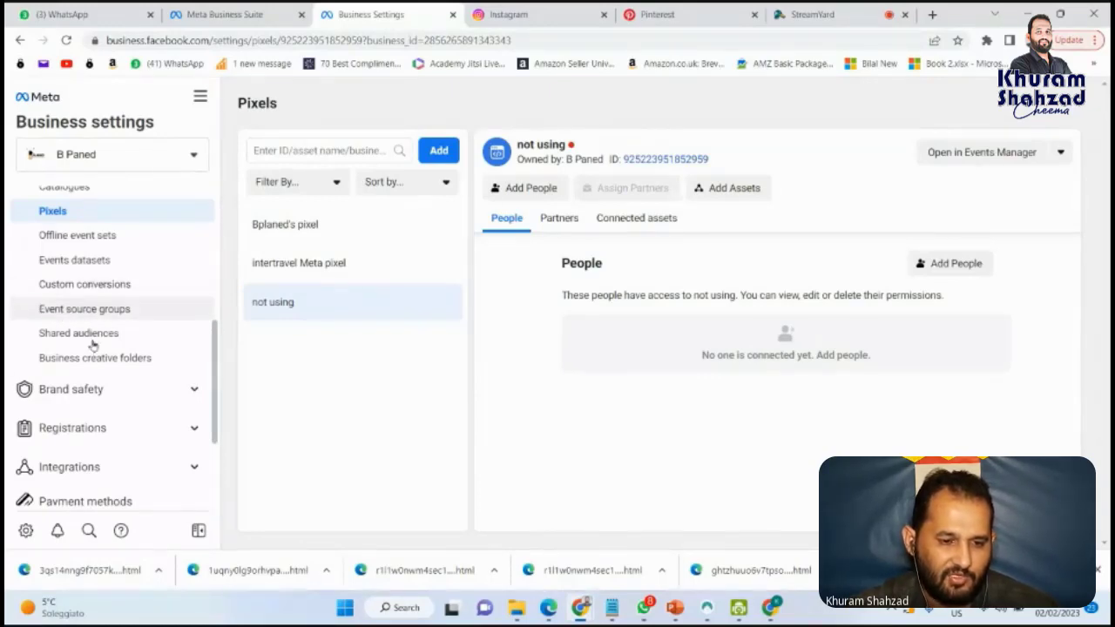
# Step: Look at Brand safety > Domains and its Add options without adding a domain
pyautogui.click(190, 389)
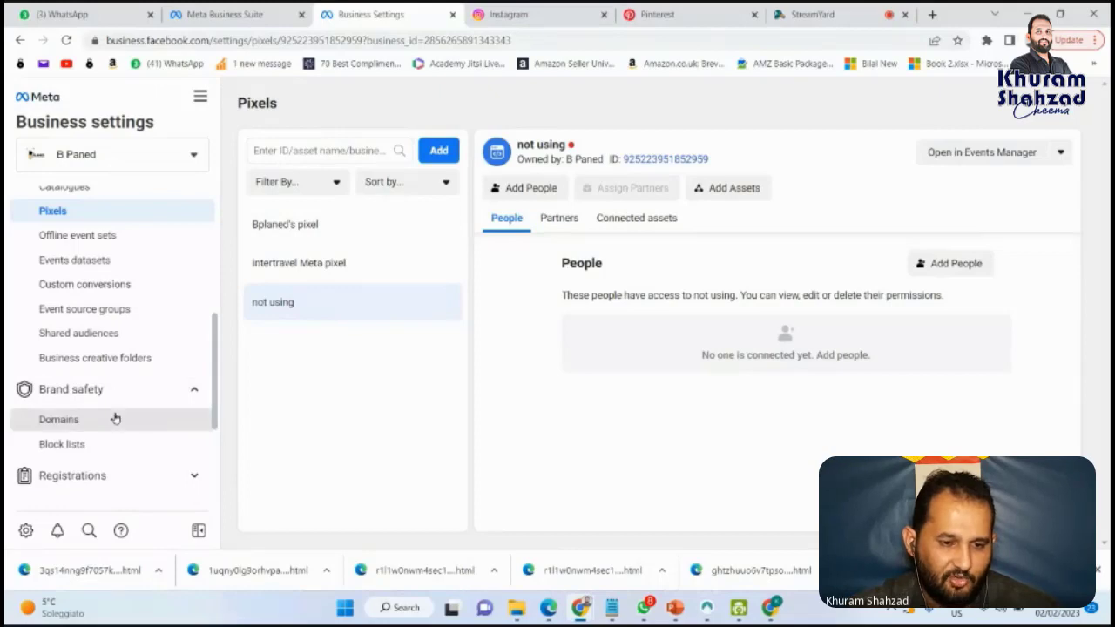
pyautogui.click(114, 419)
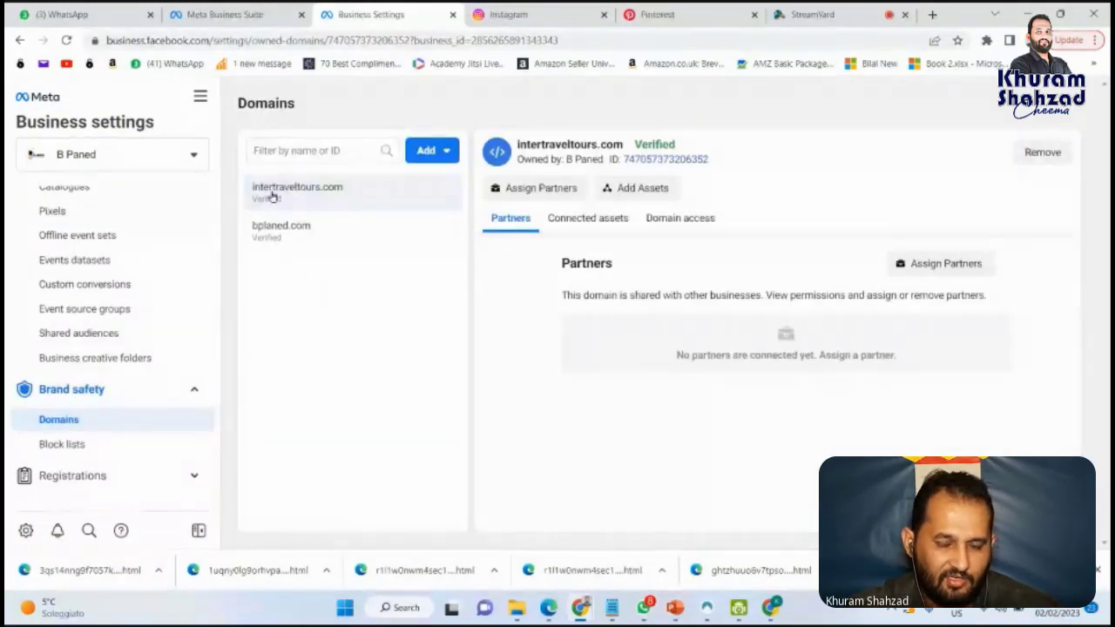
pyautogui.click(451, 154)
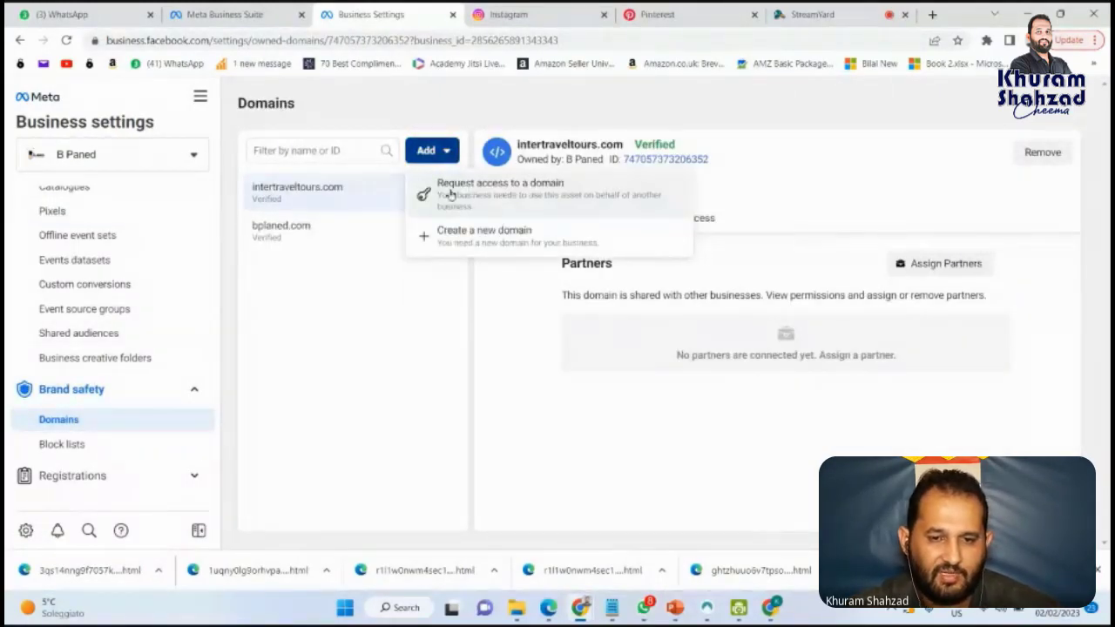
pyautogui.click(399, 393)
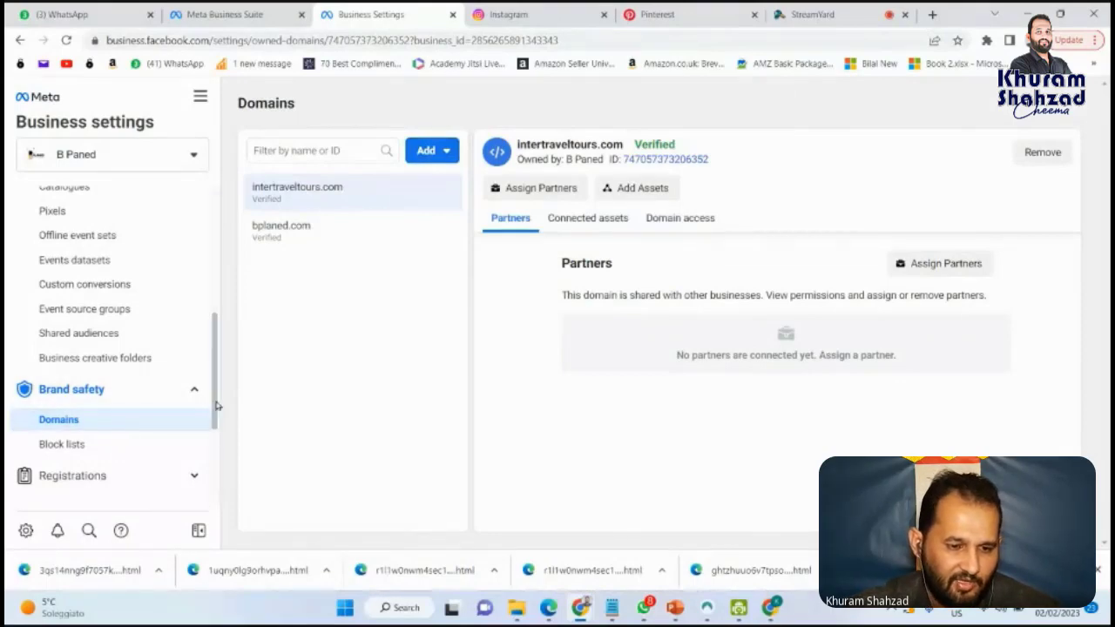
# Step: Expand the Registrations and Integrations sections of the settings sidebar
pyautogui.scroll(-1, 210, 397)
pyautogui.click(194, 375)
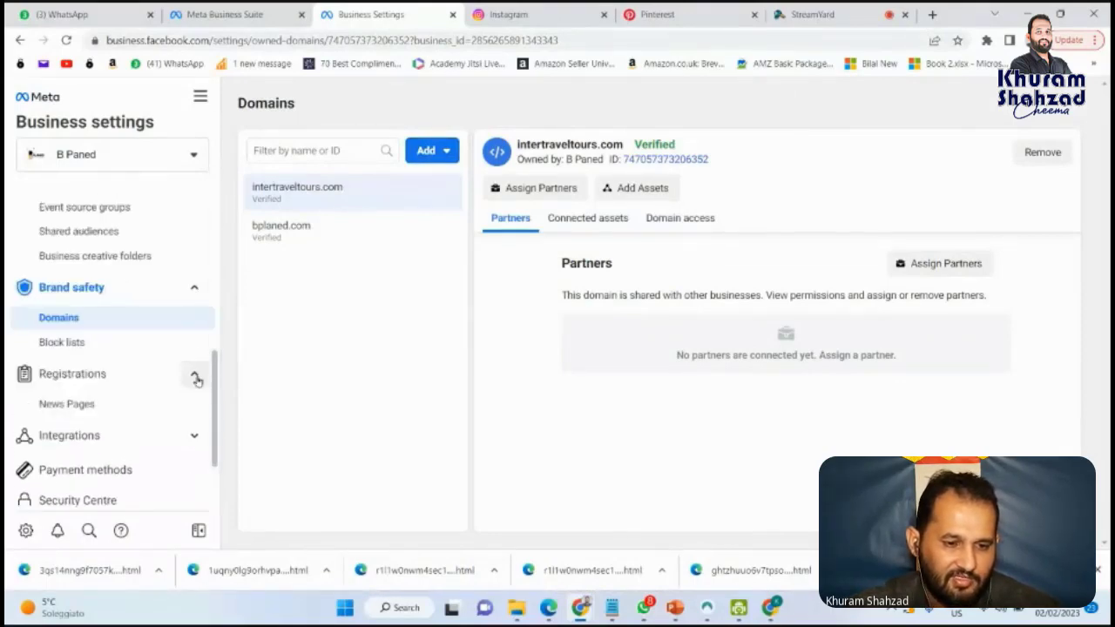
pyautogui.scroll(-1, 209, 409)
pyautogui.click(194, 372)
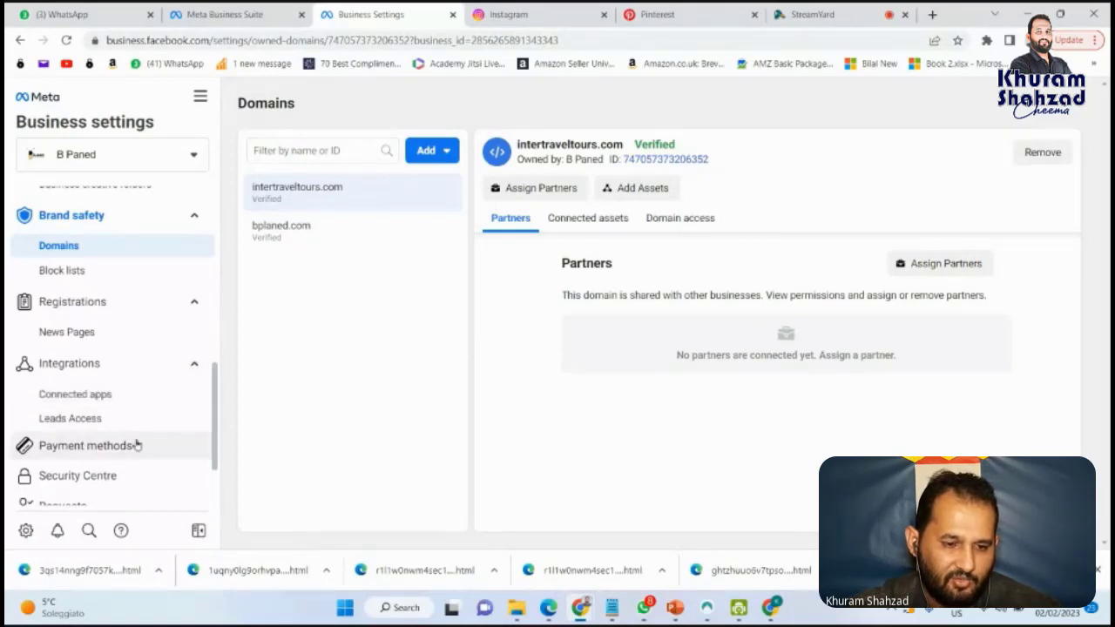
pyautogui.scroll(-1, 127, 436)
pyautogui.scroll(-1, 92, 449)
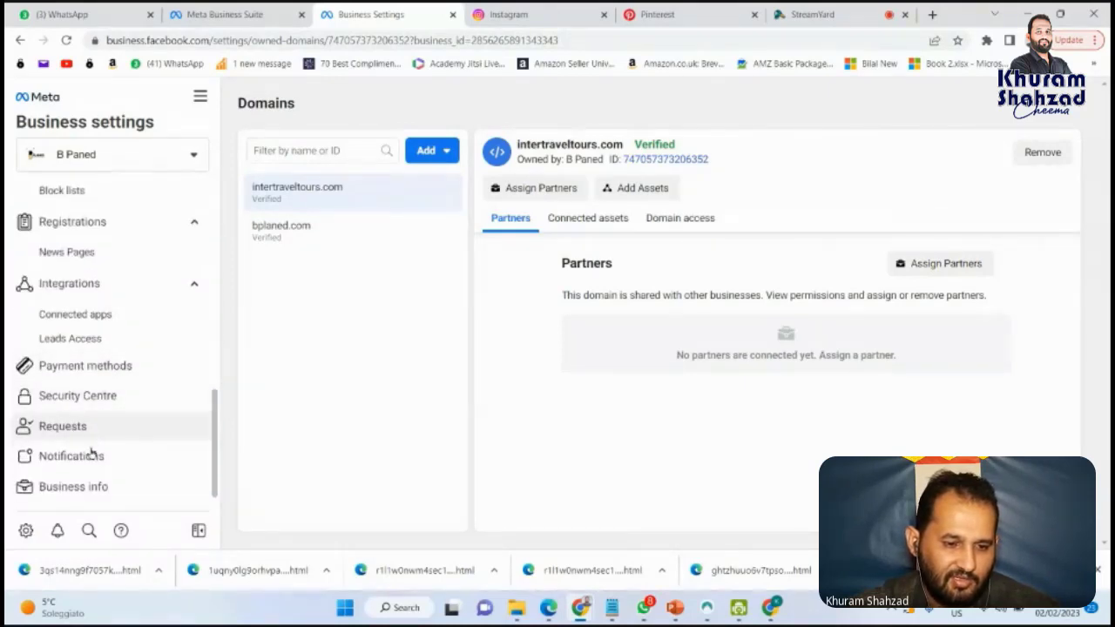
# Step: Open B Paned's Business info page
pyautogui.click(245, 12)
pyautogui.click(369, 9)
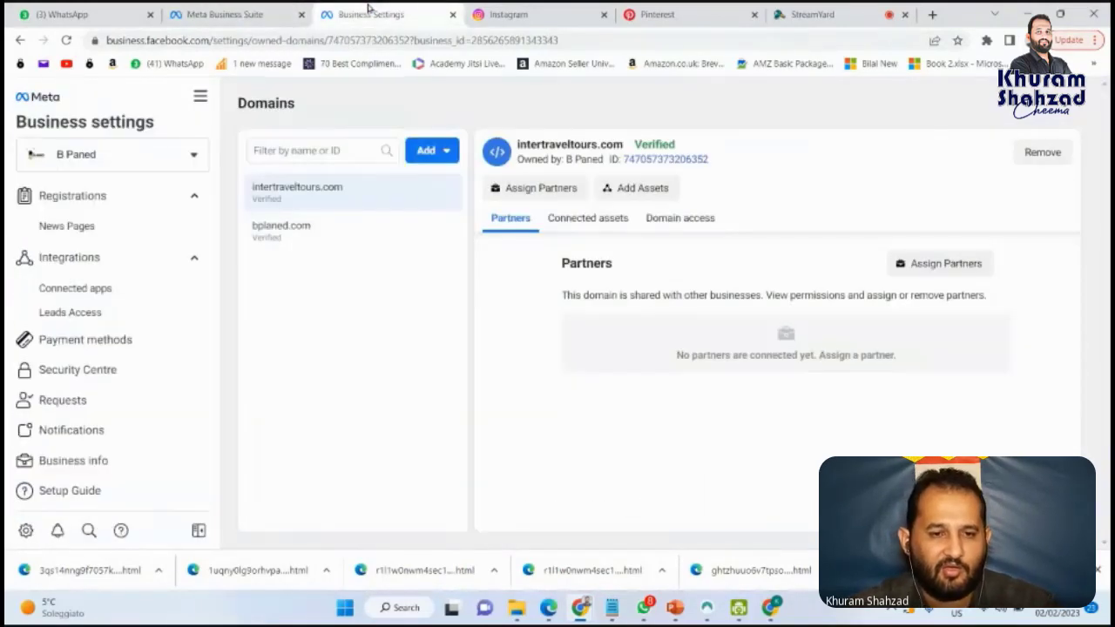
pyautogui.click(105, 461)
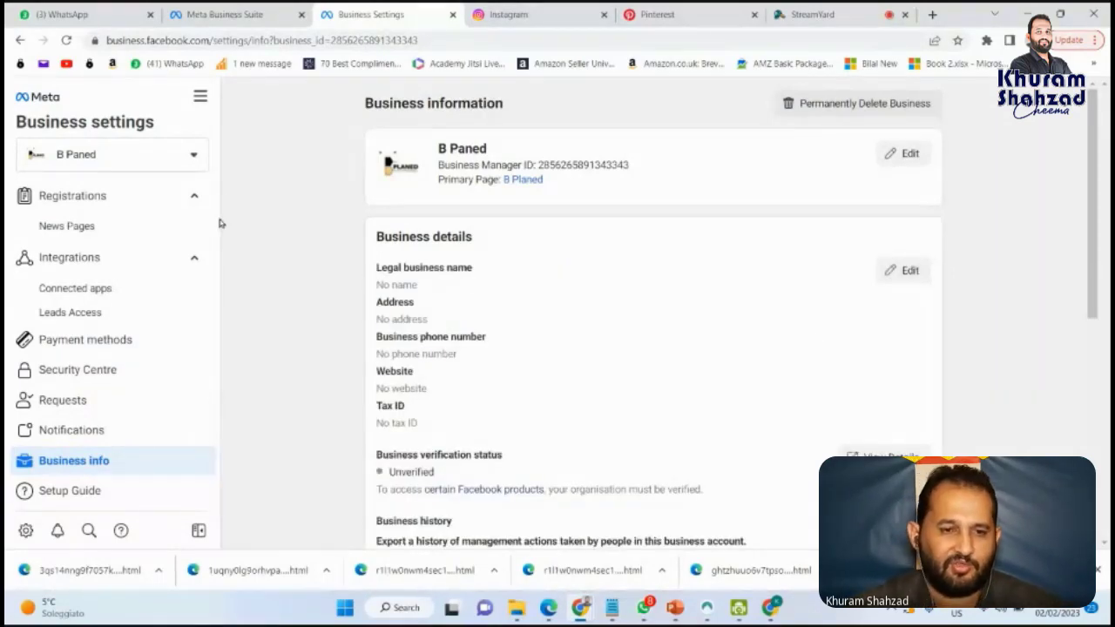
# Step: Close the Business Settings tab and scroll All tools to Advertise and Analyse and report
pyautogui.click(235, 11)
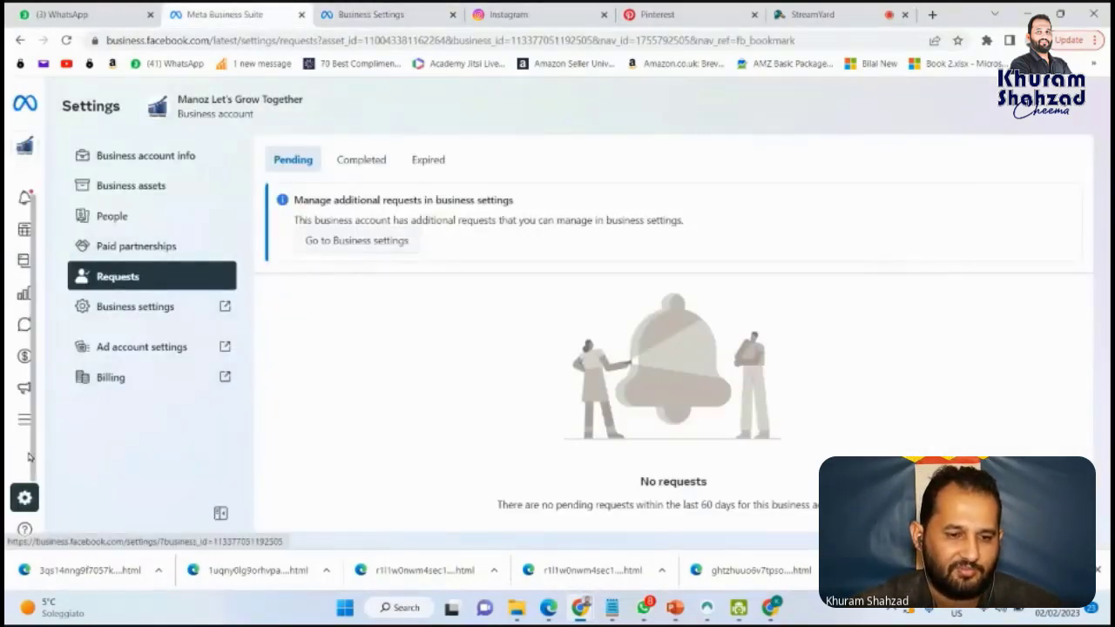
pyautogui.moveTo(124, 200)
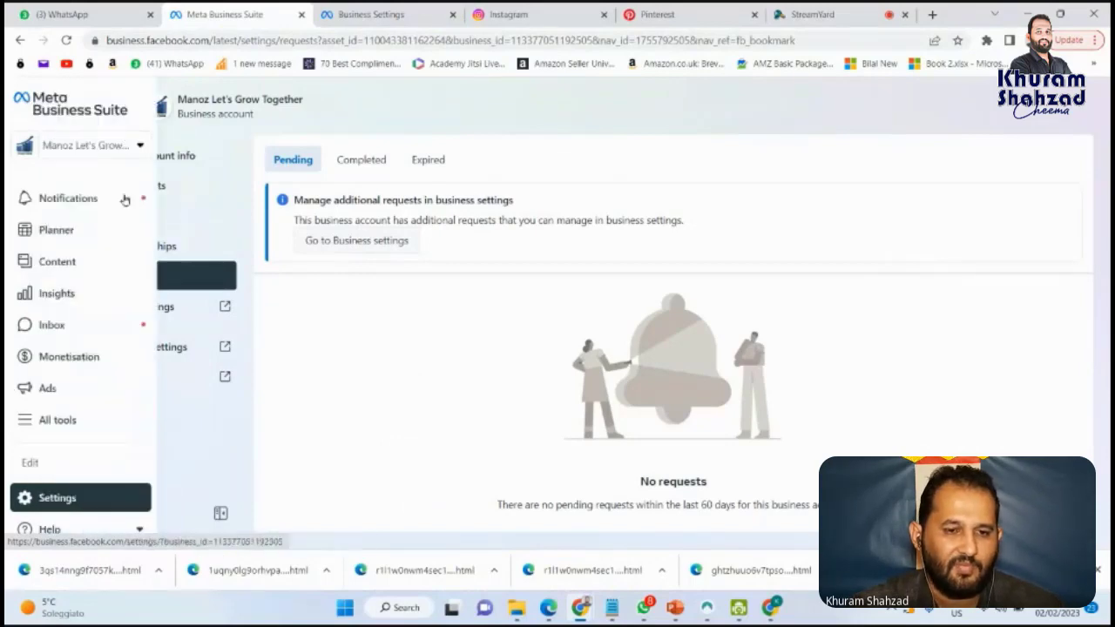
pyautogui.click(56, 422)
pyautogui.scroll(-4, 676, 436)
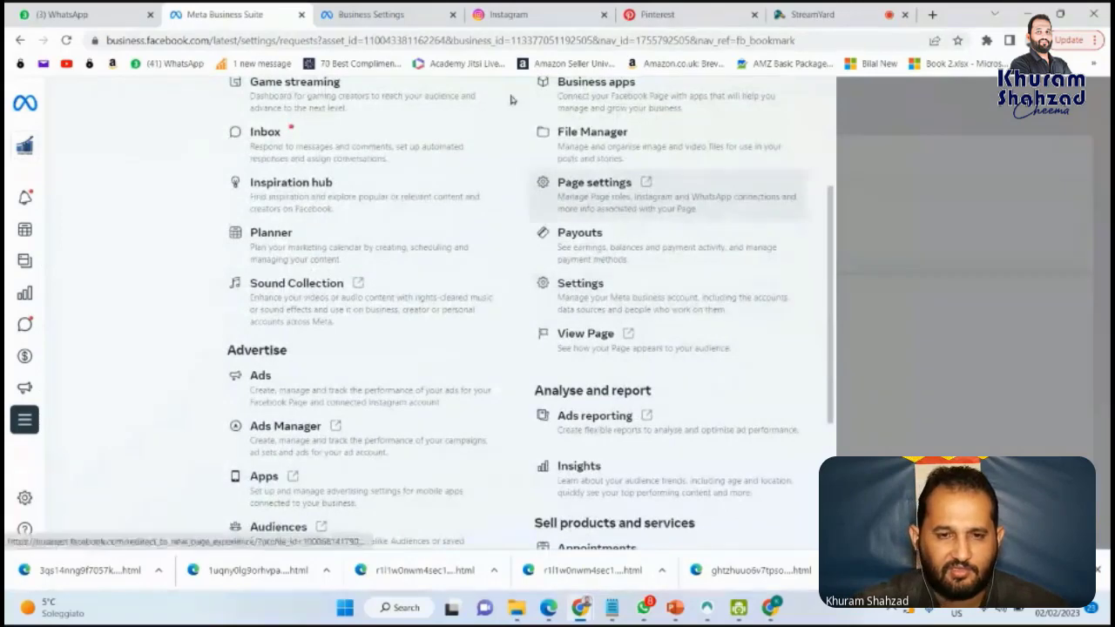
pyautogui.click(594, 184)
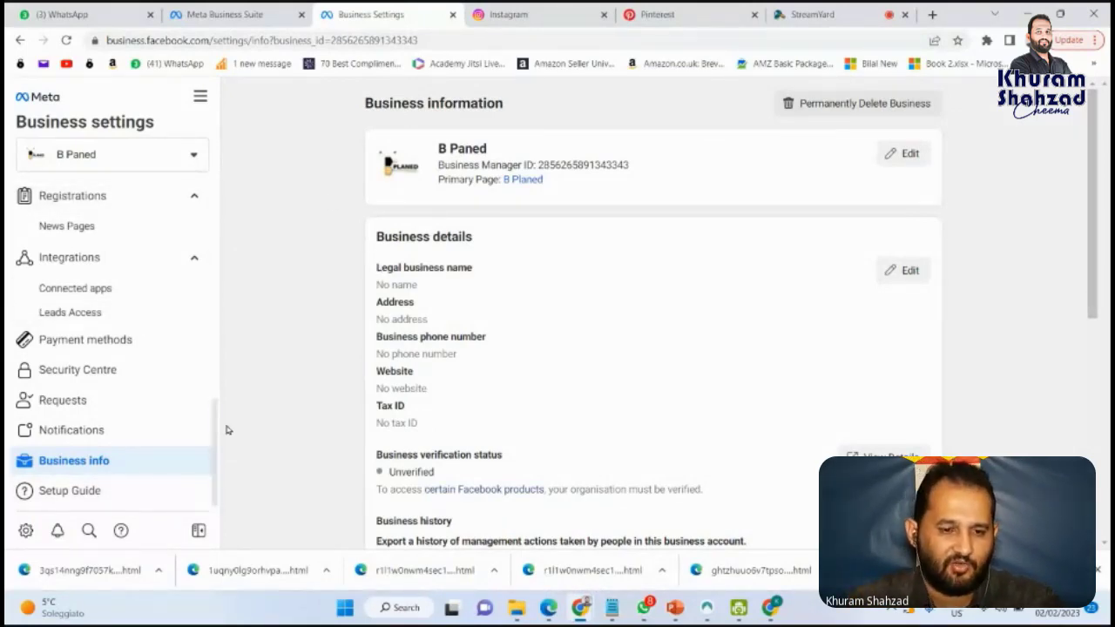
pyautogui.moveTo(217, 428); pyautogui.dragTo(213, 383)
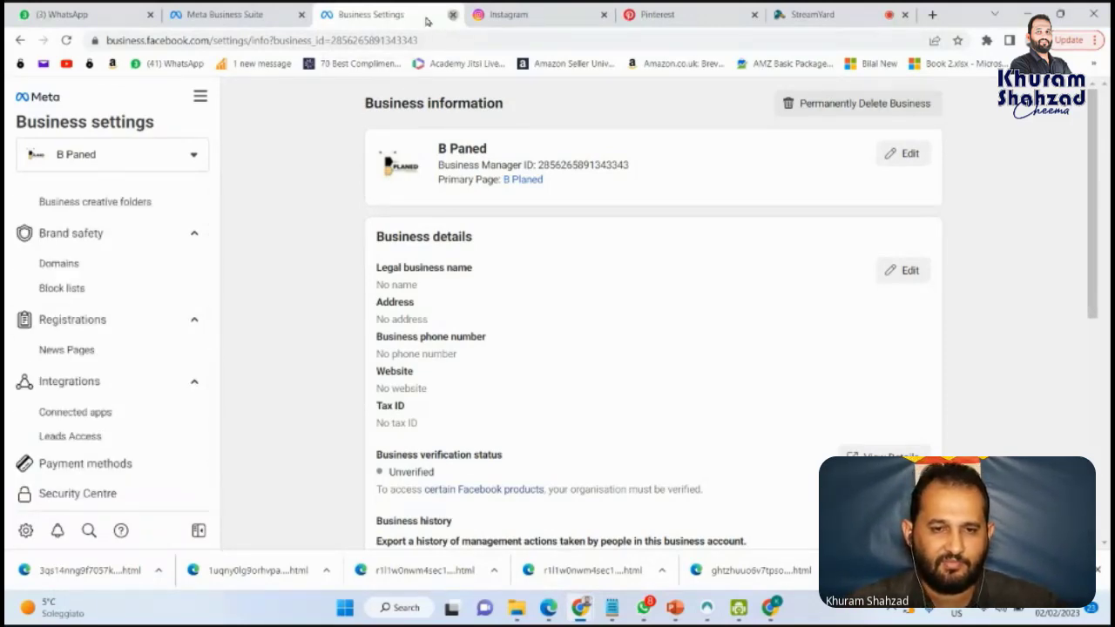
pyautogui.click(452, 15)
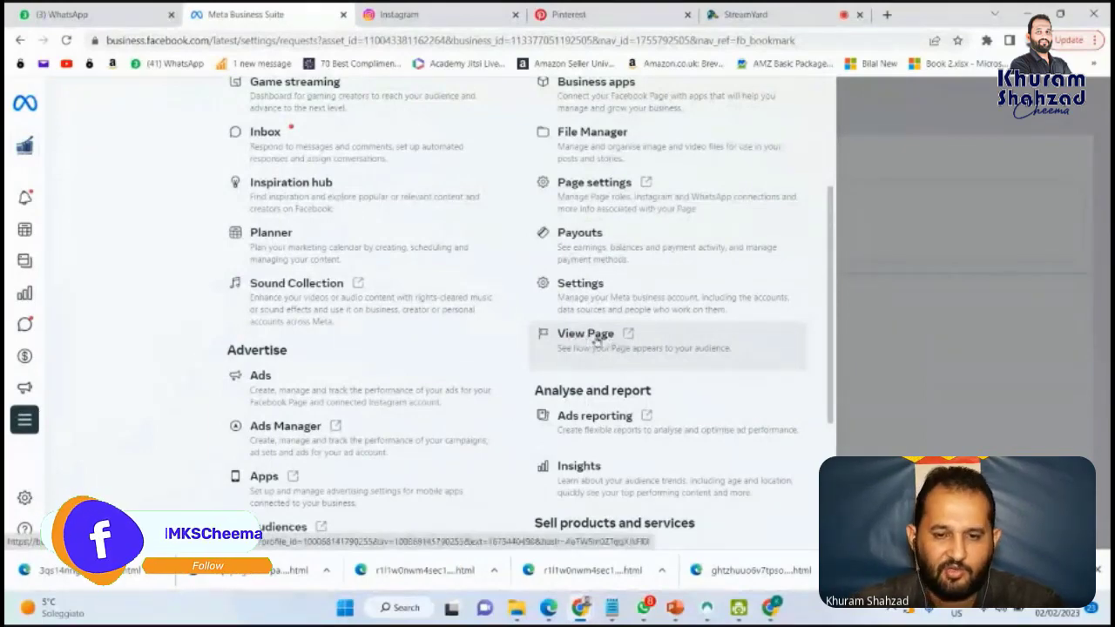
pyautogui.scroll(-1, 643, 390)
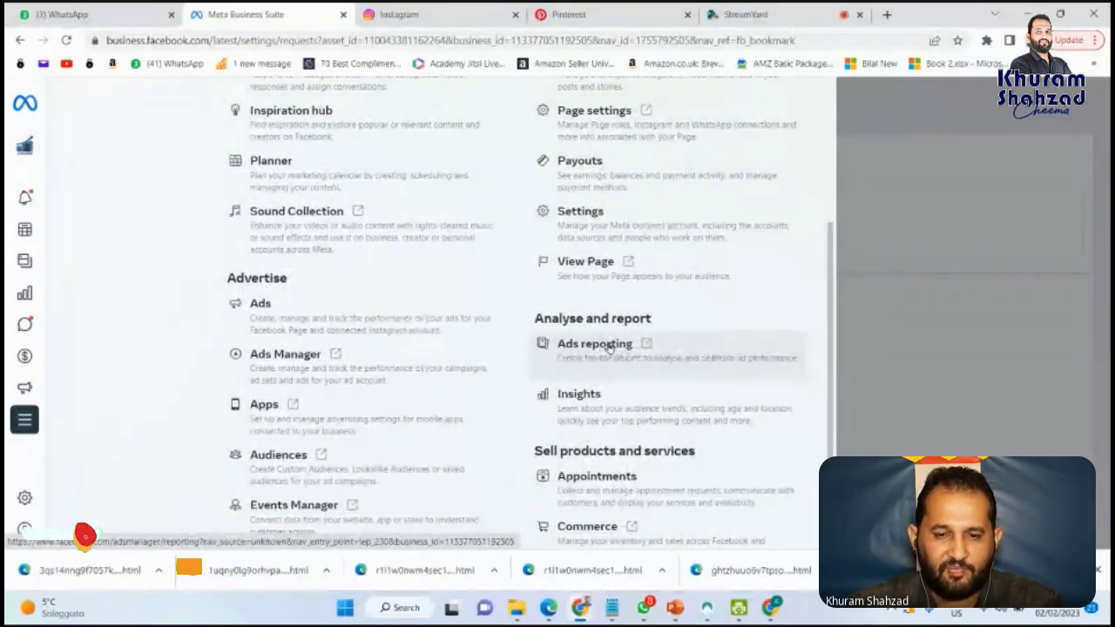
# Step: Open Ads reporting and switch the report to another business's ad account with delivered ads
pyautogui.click(609, 347)
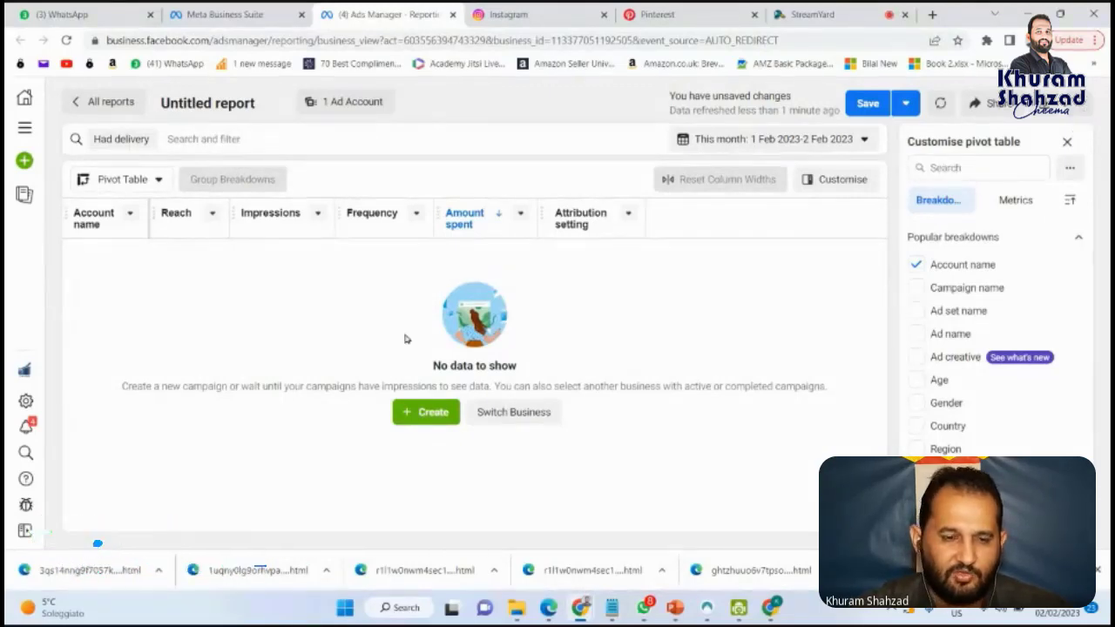
pyautogui.click(1079, 111)
pyautogui.click(1078, 113)
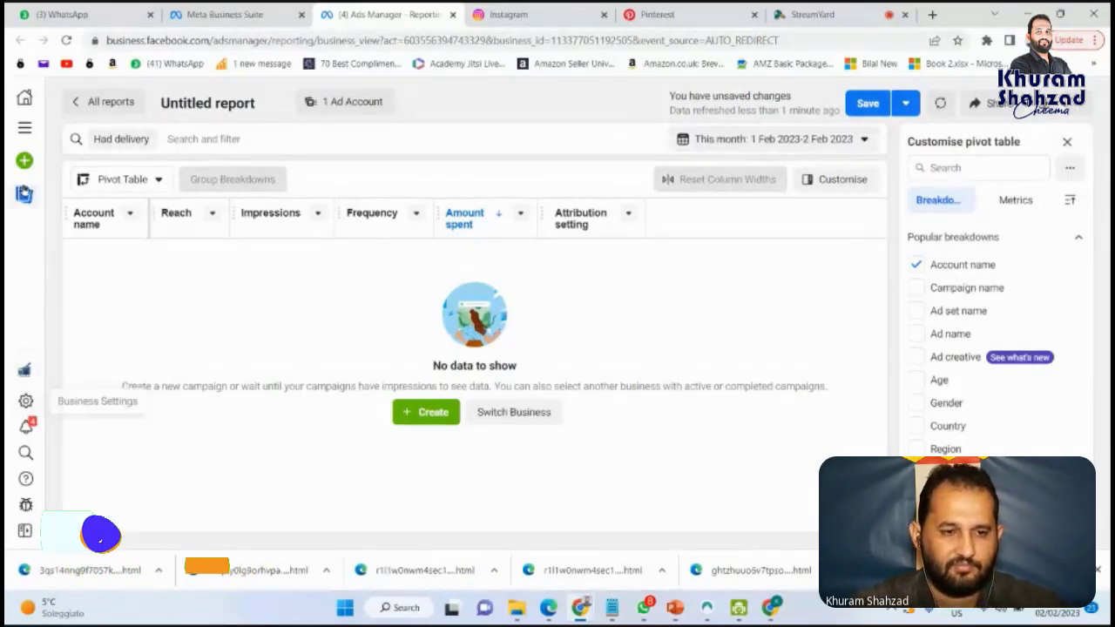
pyautogui.click(29, 129)
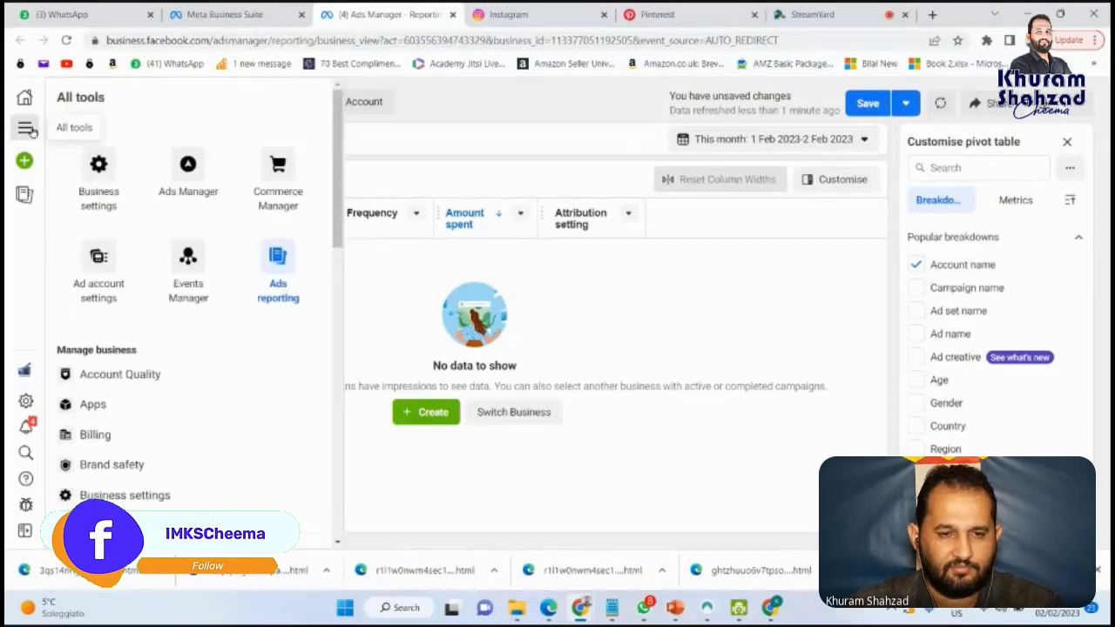
pyautogui.click(28, 129)
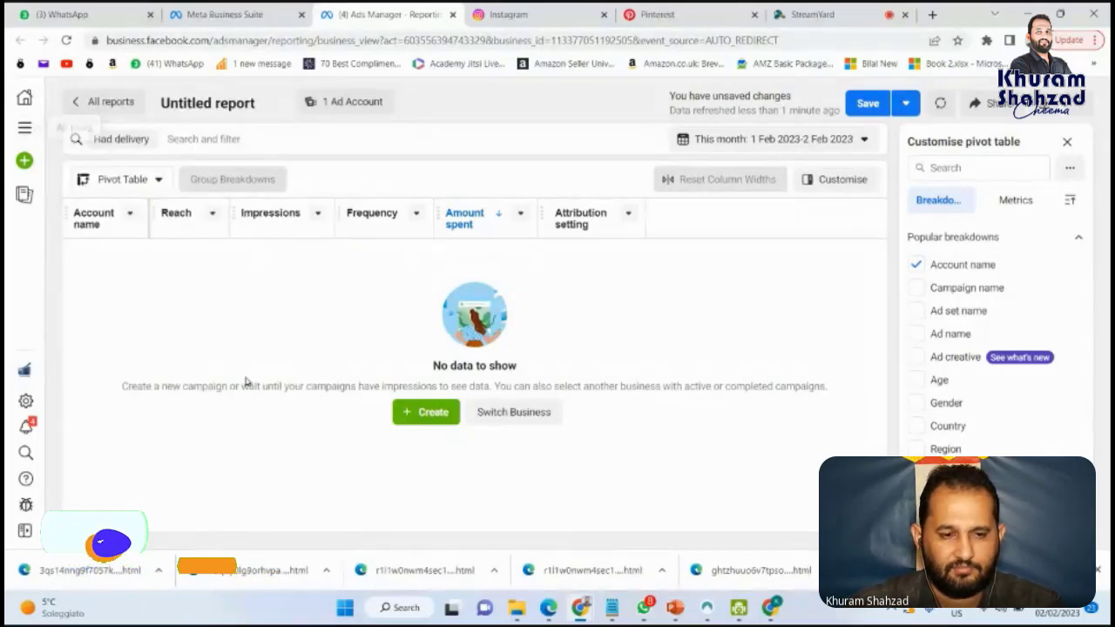
pyautogui.click(26, 372)
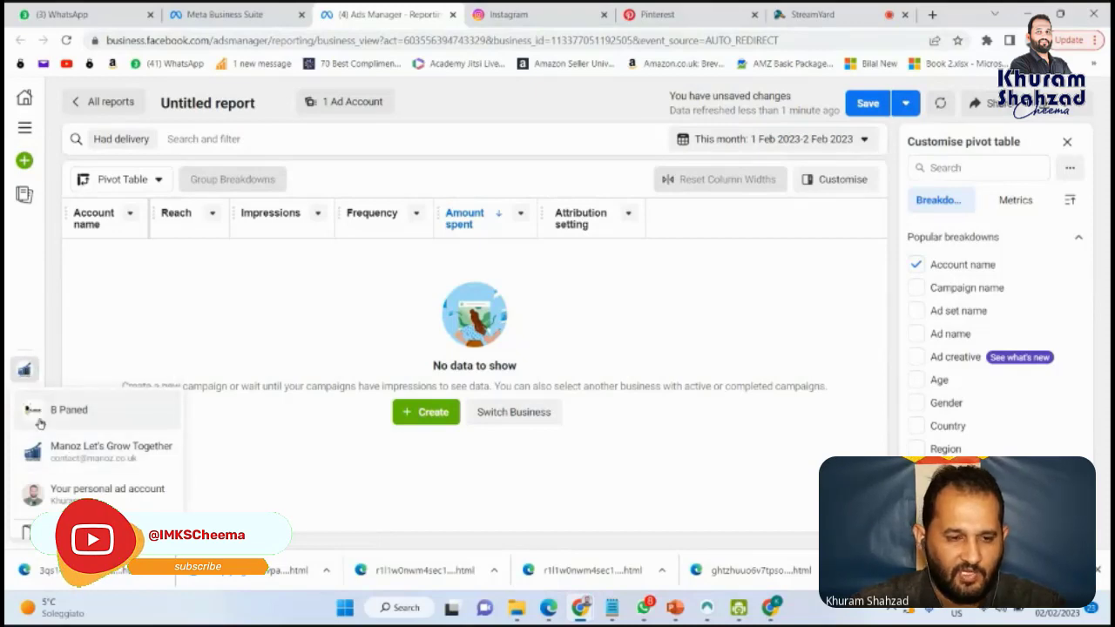
pyautogui.scroll(-1, 47, 492)
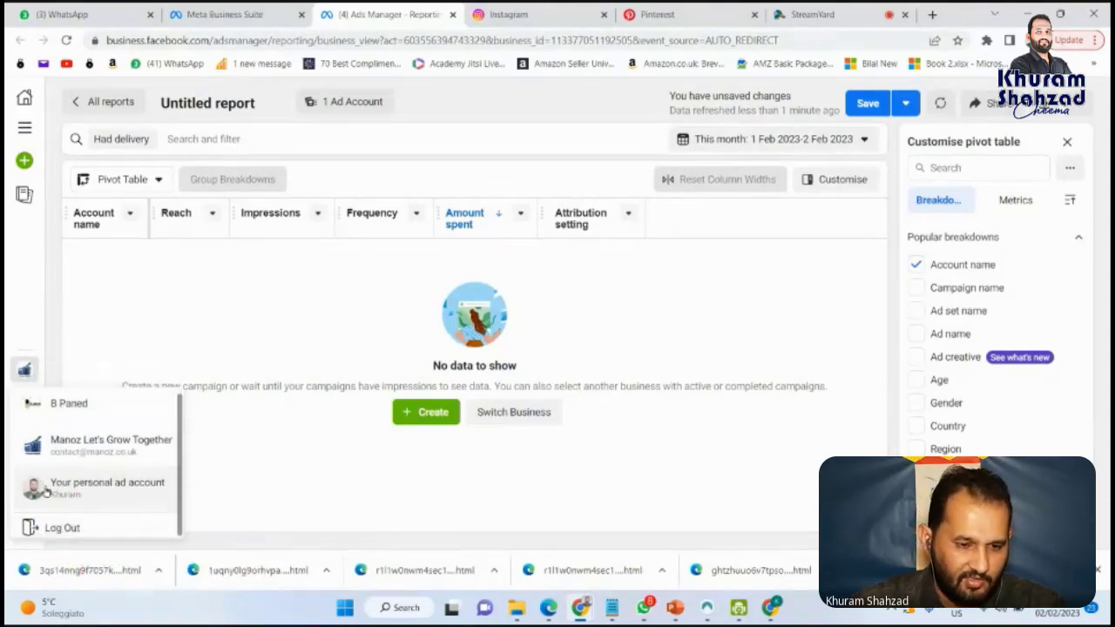
pyautogui.click(39, 412)
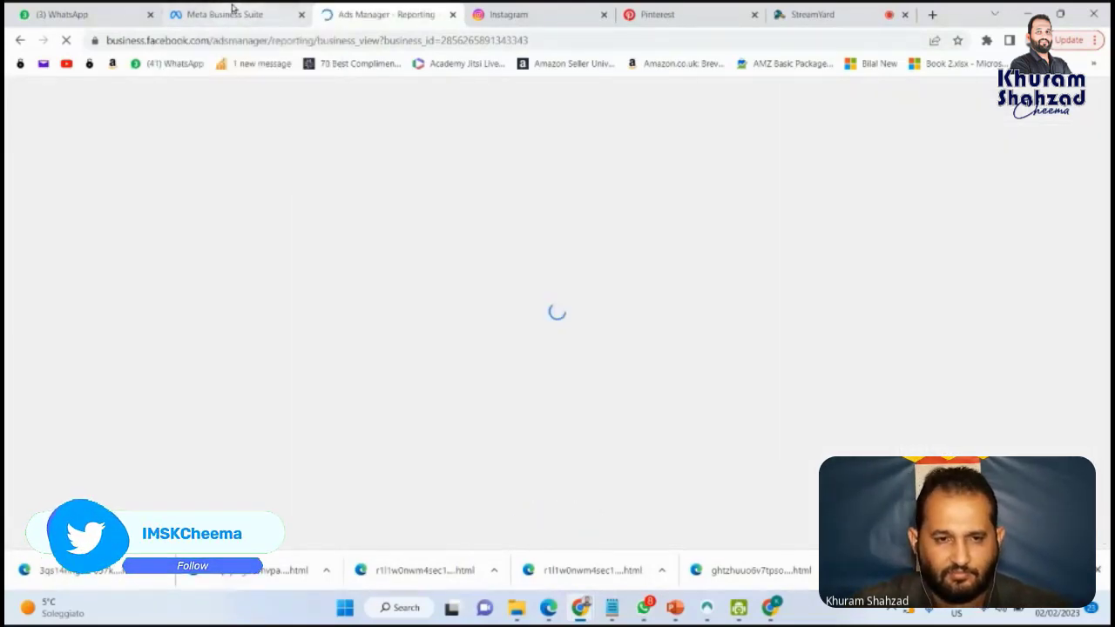
# Step: Compare the report with the Business Suite tab, then close the Ads Manager - Reporting tab
pyautogui.click(216, 10)
pyautogui.click(375, 9)
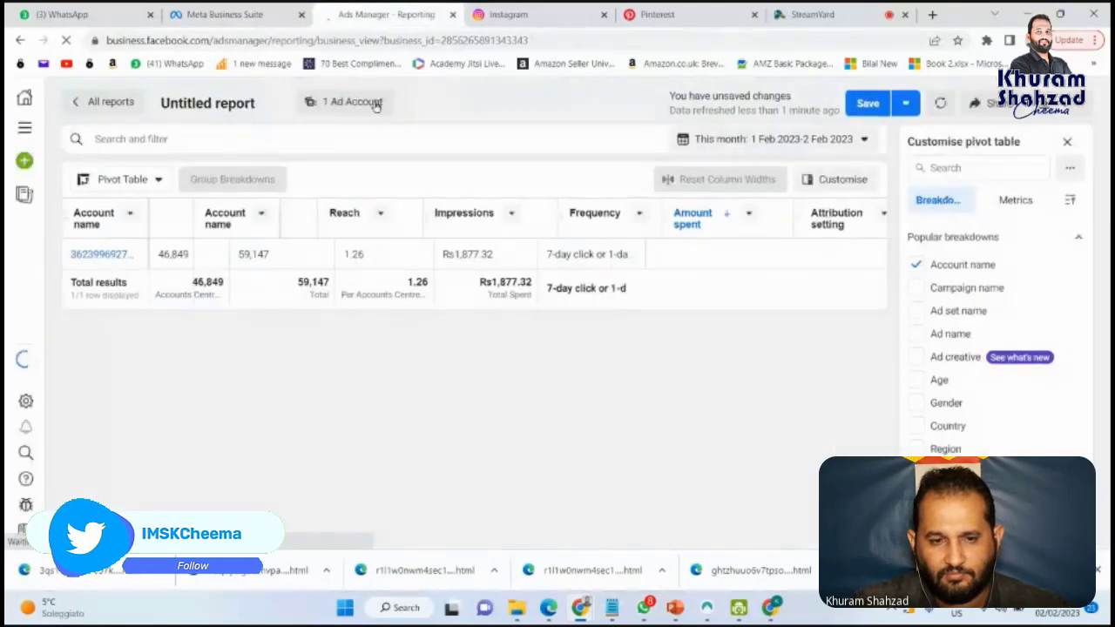
pyautogui.click(233, 8)
pyautogui.click(365, 9)
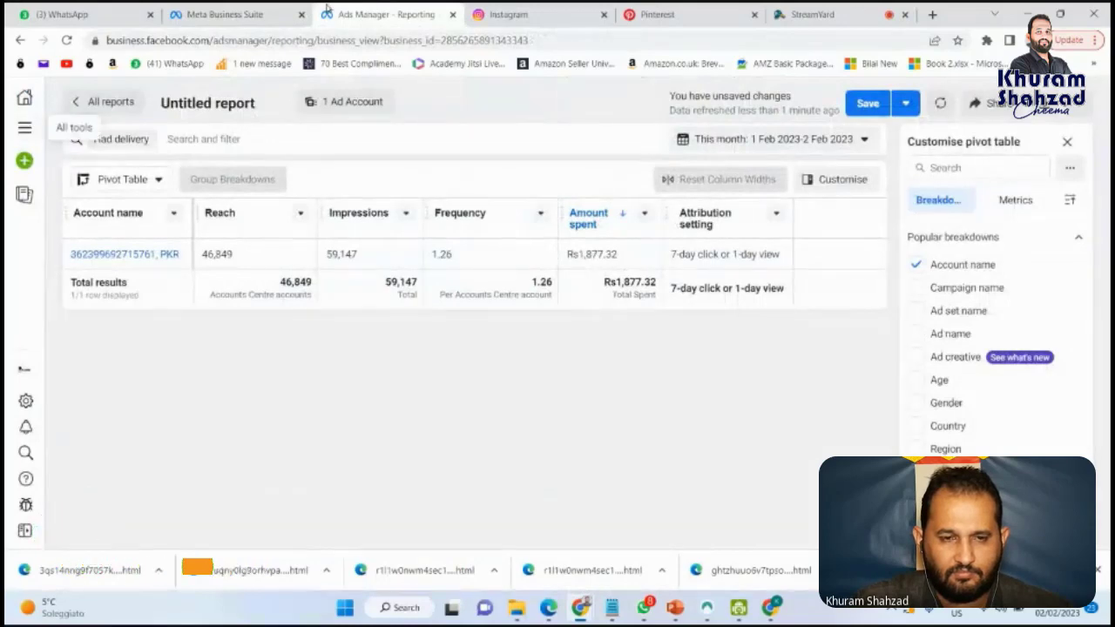
pyautogui.click(240, 11)
pyautogui.click(394, 8)
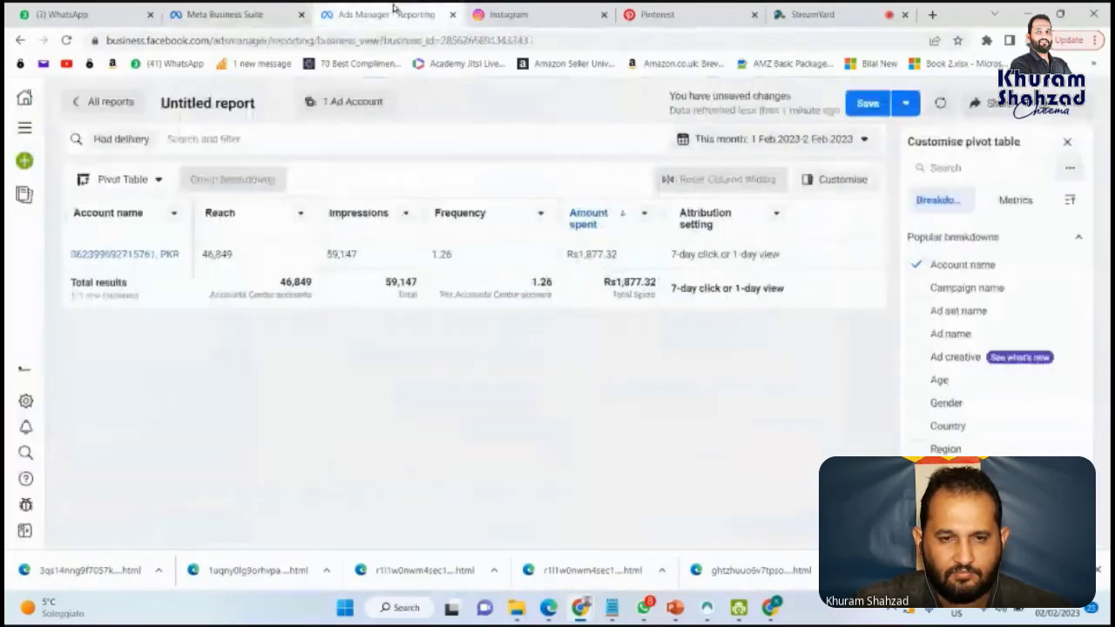
pyautogui.click(452, 14)
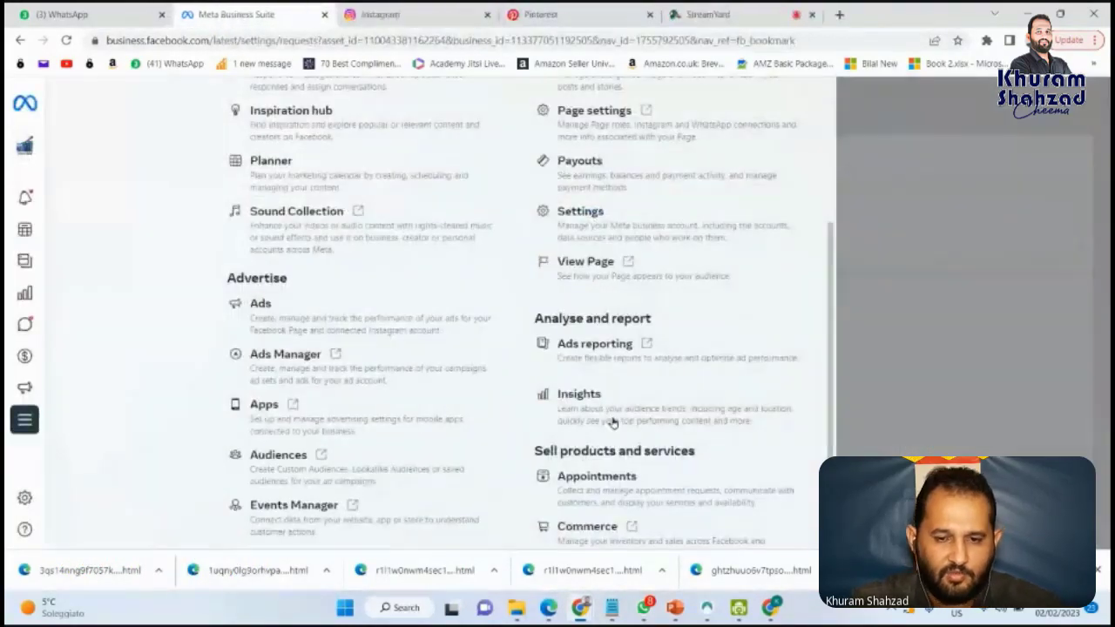
# Step: Open Appointments and draft a Career Counselling appointment, then discard it uncreated
pyautogui.scroll(-1, 615, 403)
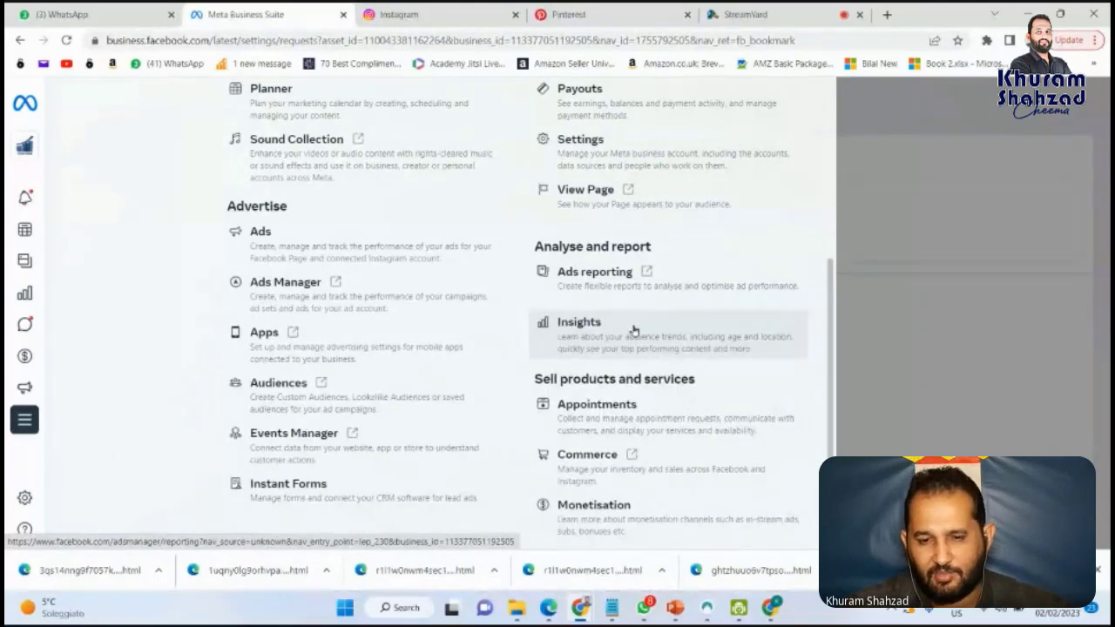
pyautogui.scroll(-1, 645, 349)
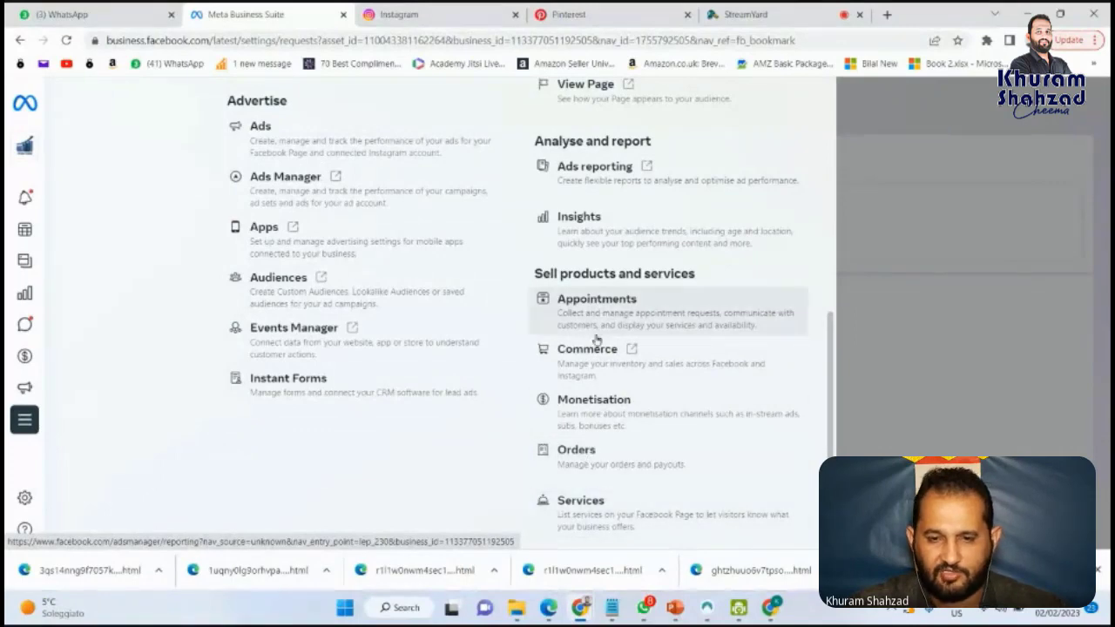
pyautogui.click(573, 313)
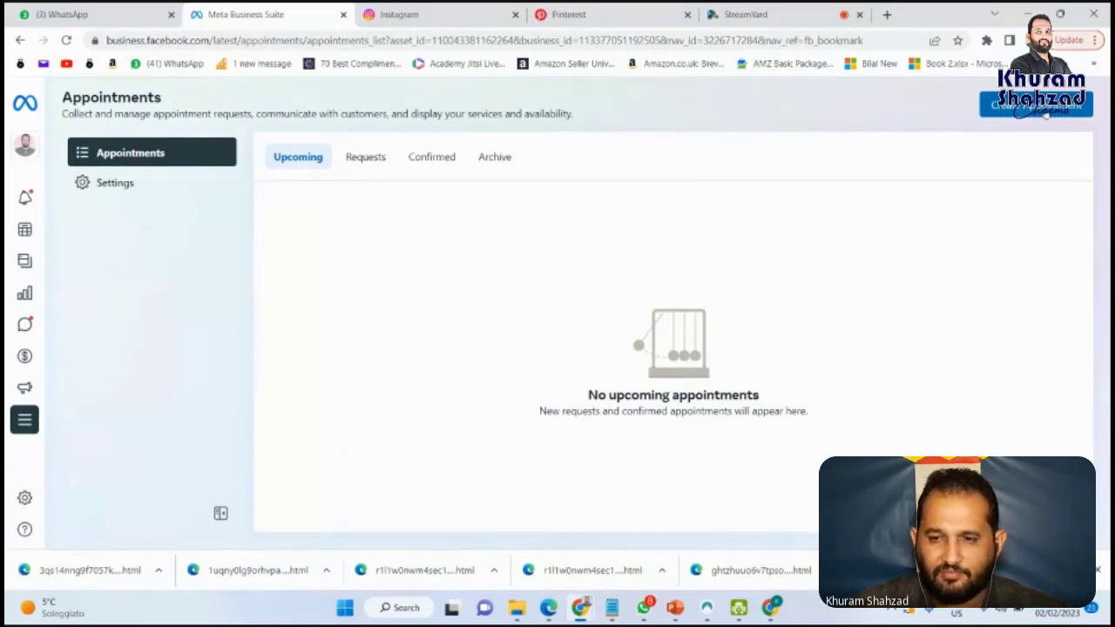
pyautogui.click(1046, 116)
pyautogui.click(406, 175)
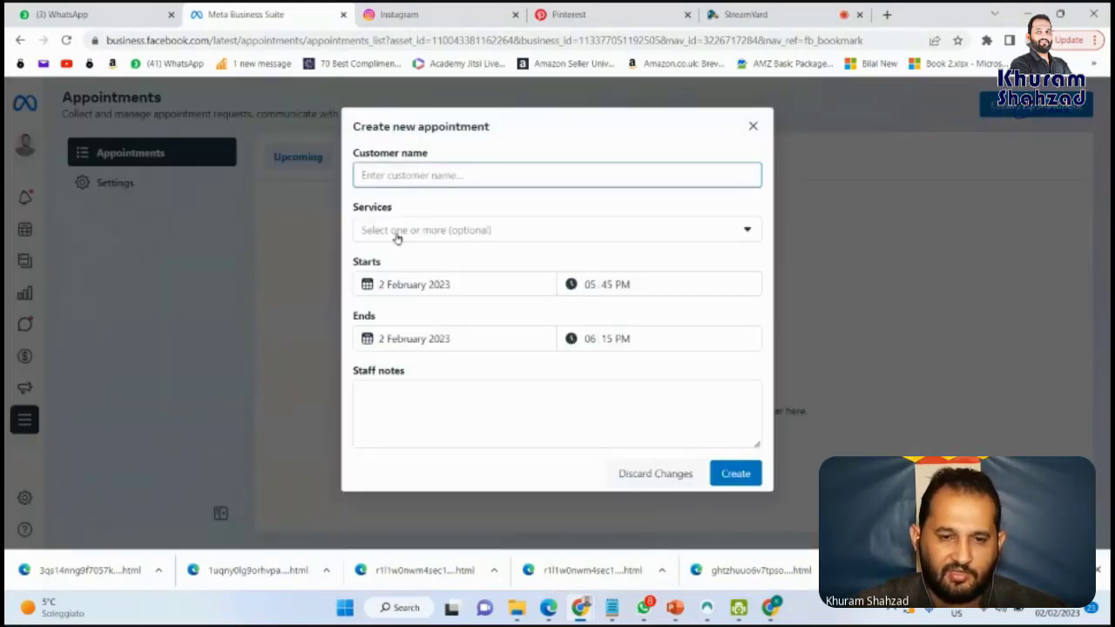
pyautogui.click(391, 230)
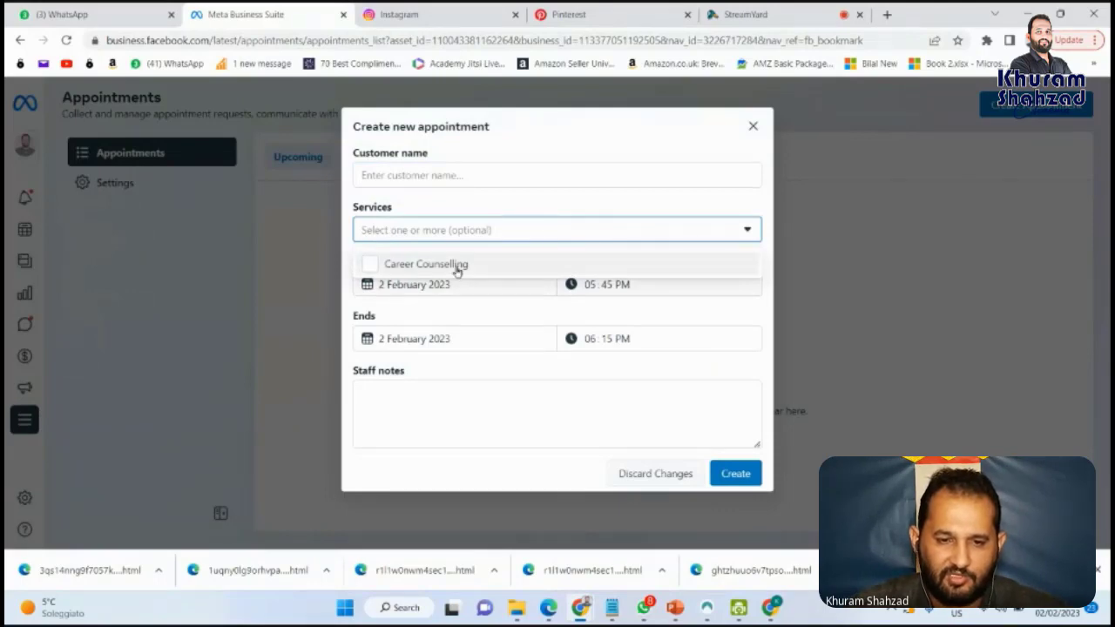
pyautogui.click(393, 269)
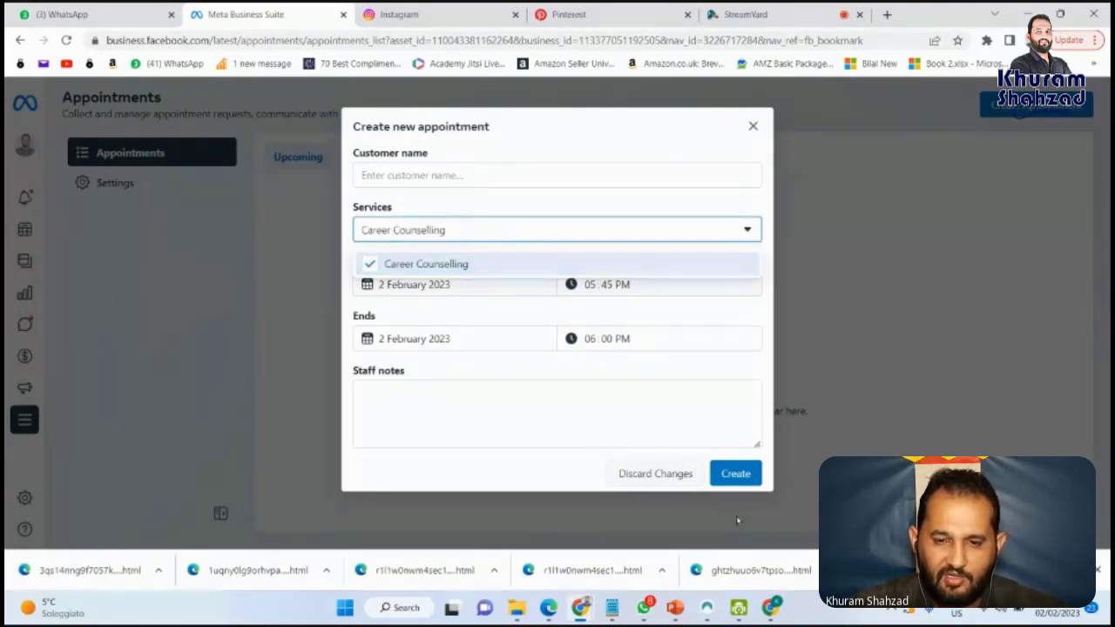
pyautogui.click(753, 127)
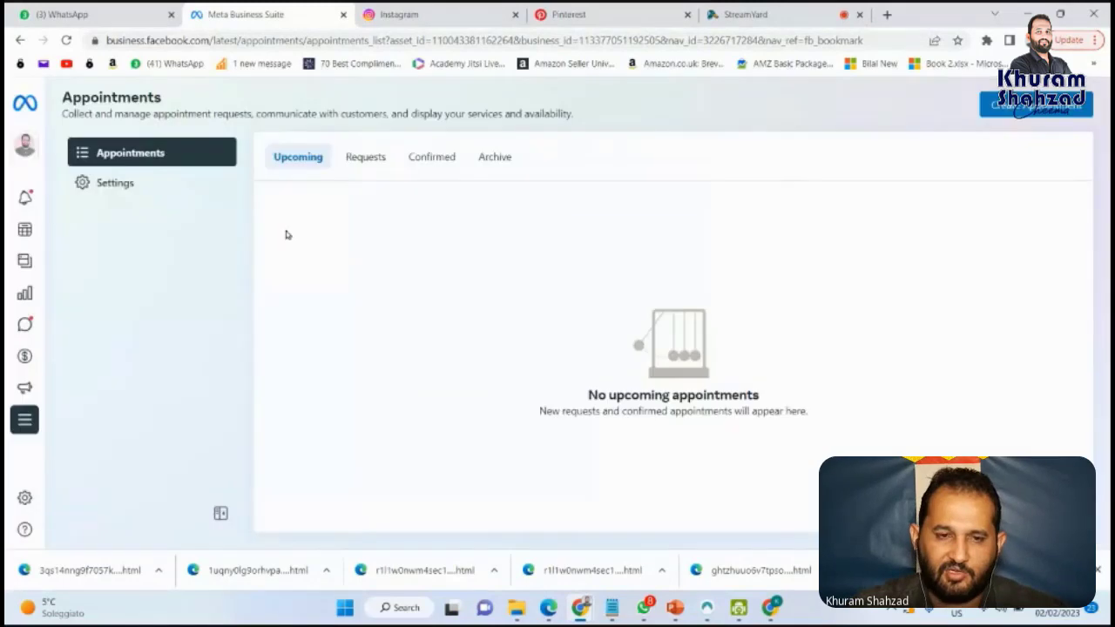
# Step: Check the Requests, Confirmed and Archive appointment tabs, then open appointment Settings
pyautogui.click(365, 162)
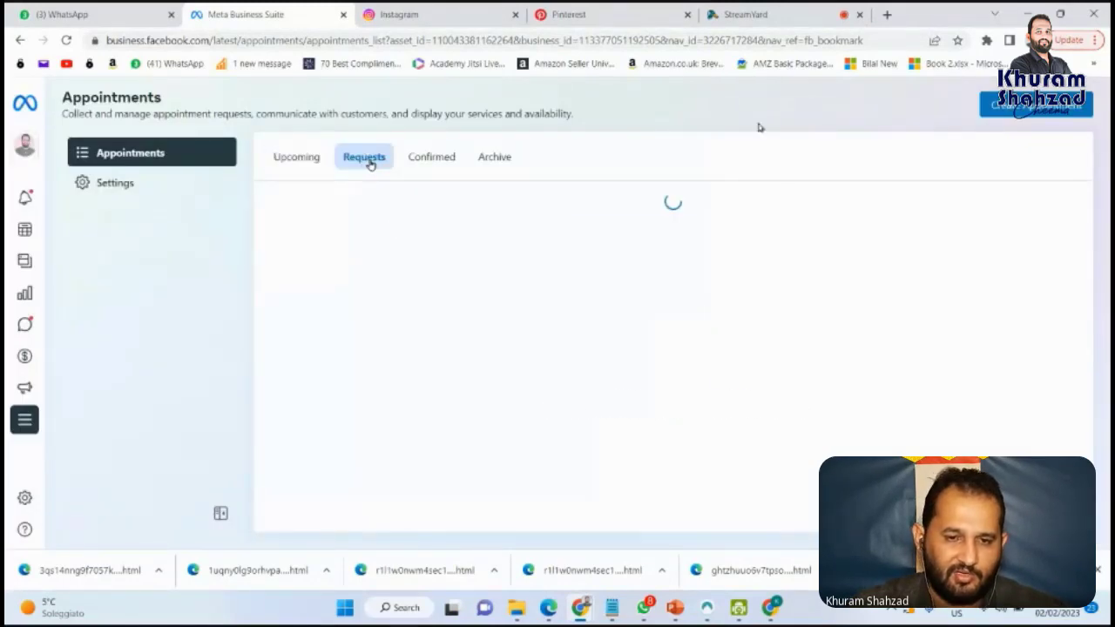
pyautogui.click(424, 166)
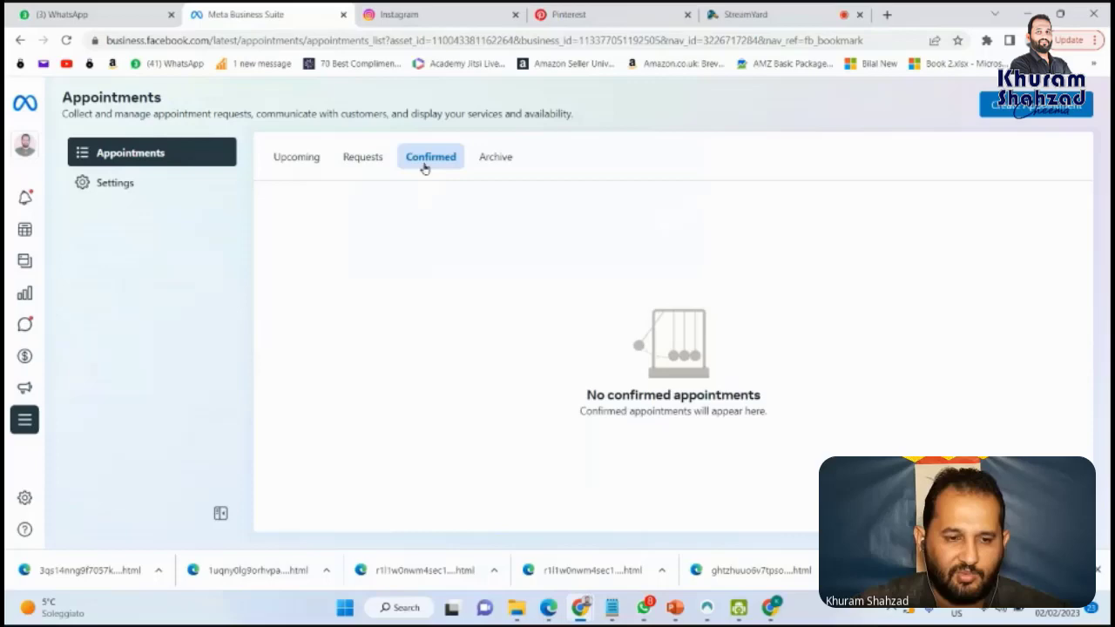
pyautogui.click(493, 159)
pyautogui.click(105, 182)
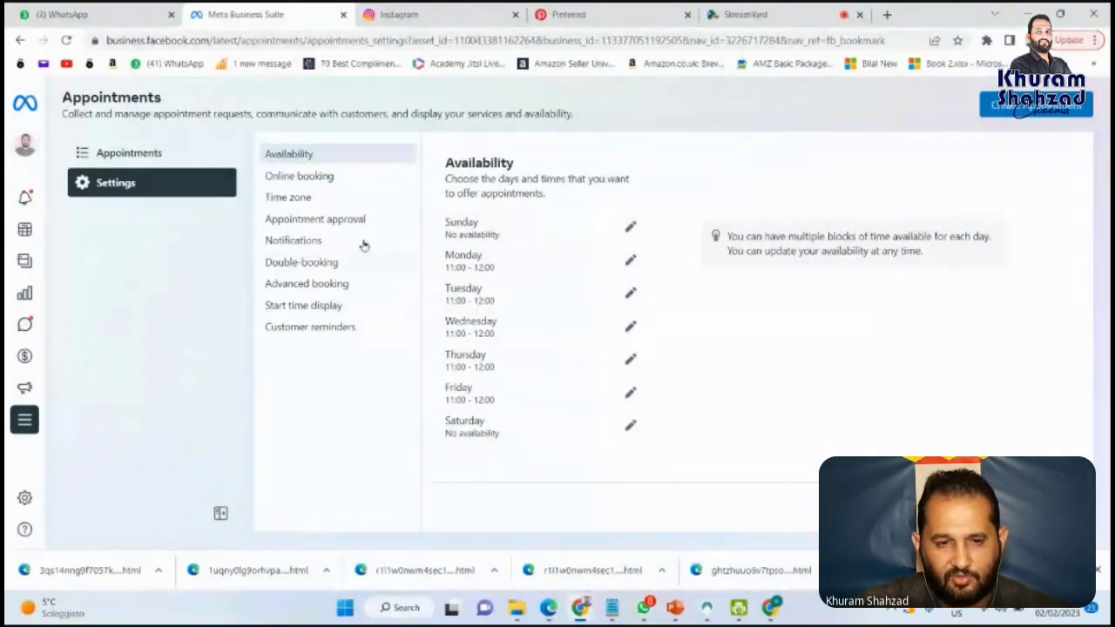
# Step: Review online booking, approval, advanced booking, start time display and customer reminder settings
pyautogui.click(317, 179)
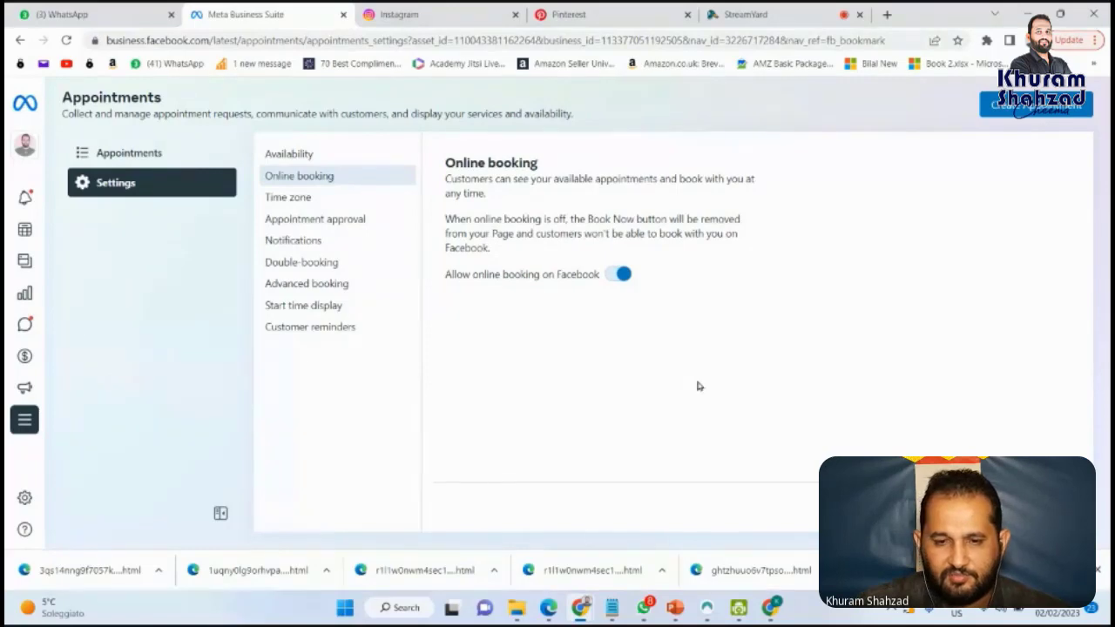
pyautogui.click(306, 223)
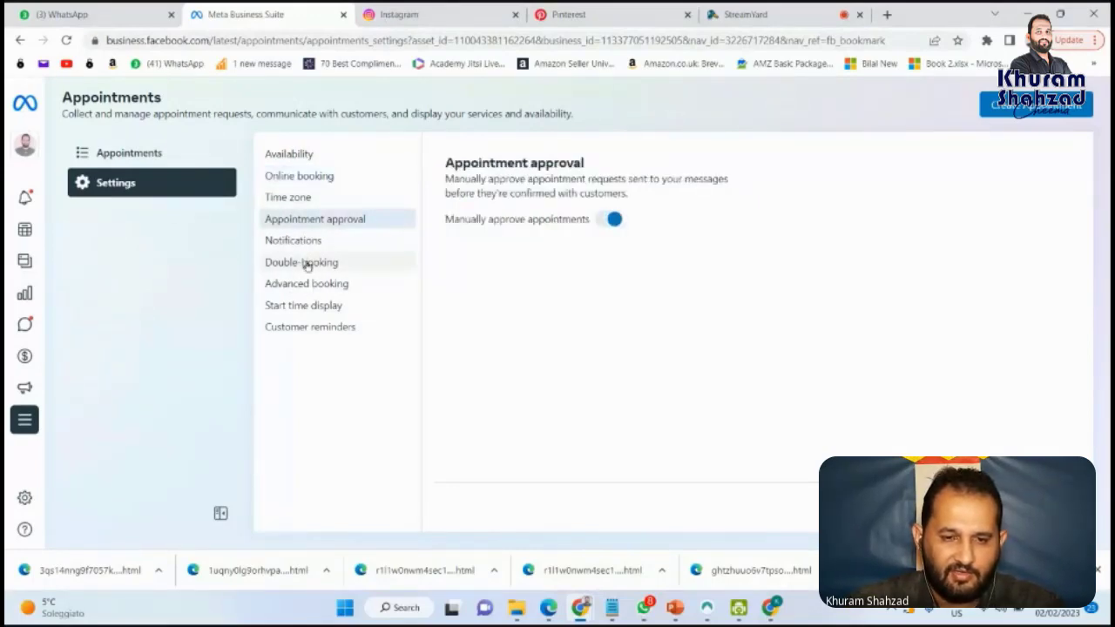
pyautogui.click(304, 291)
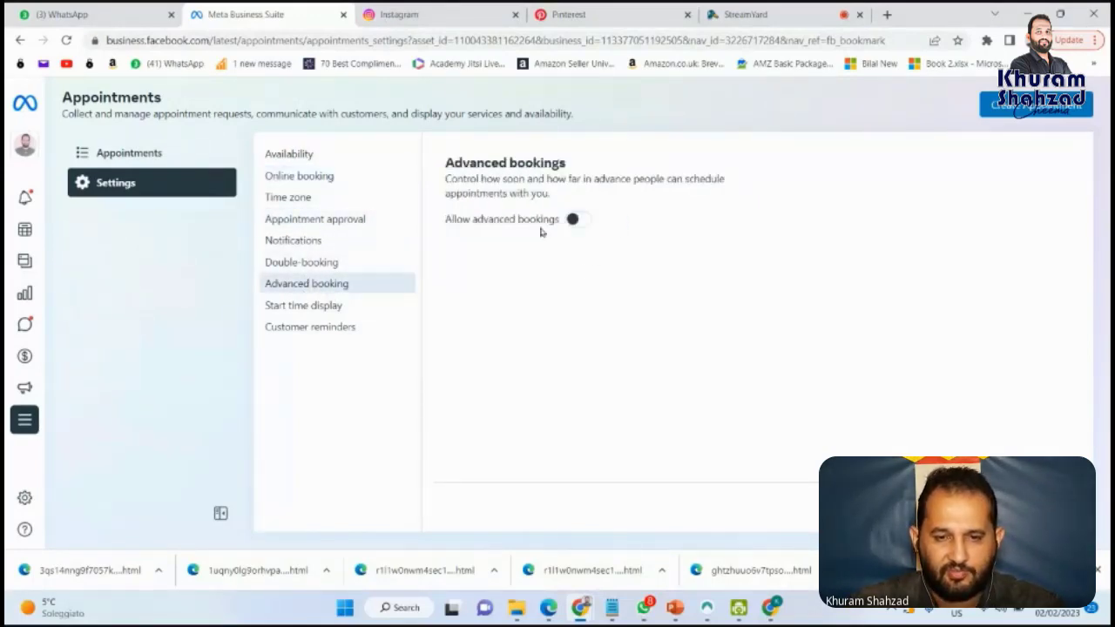
pyautogui.click(314, 306)
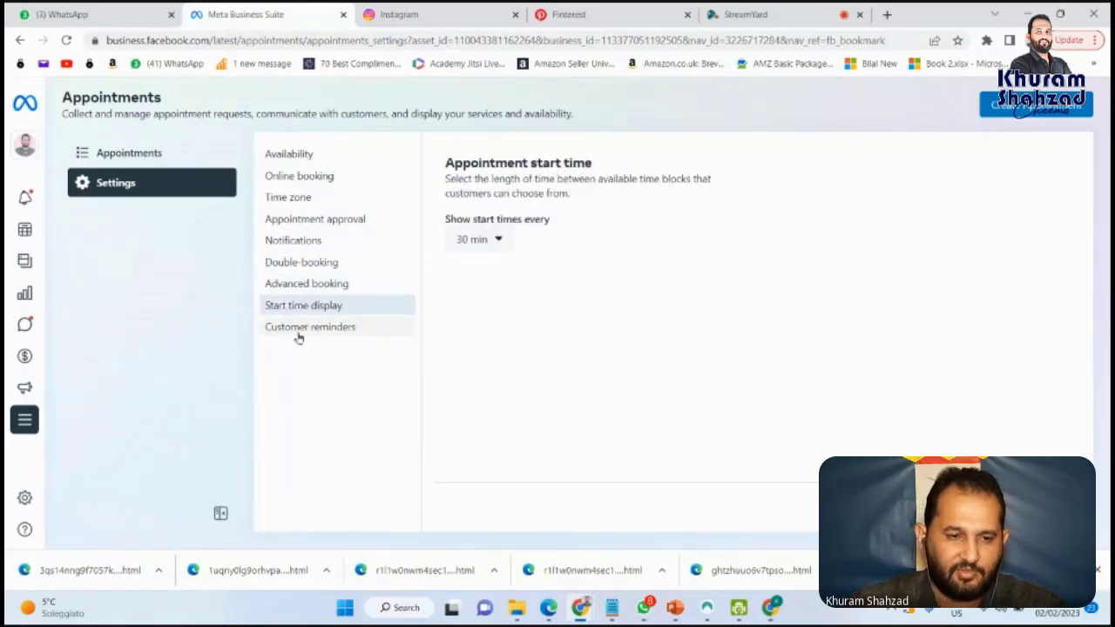
pyautogui.click(299, 329)
pyautogui.moveTo(64, 334)
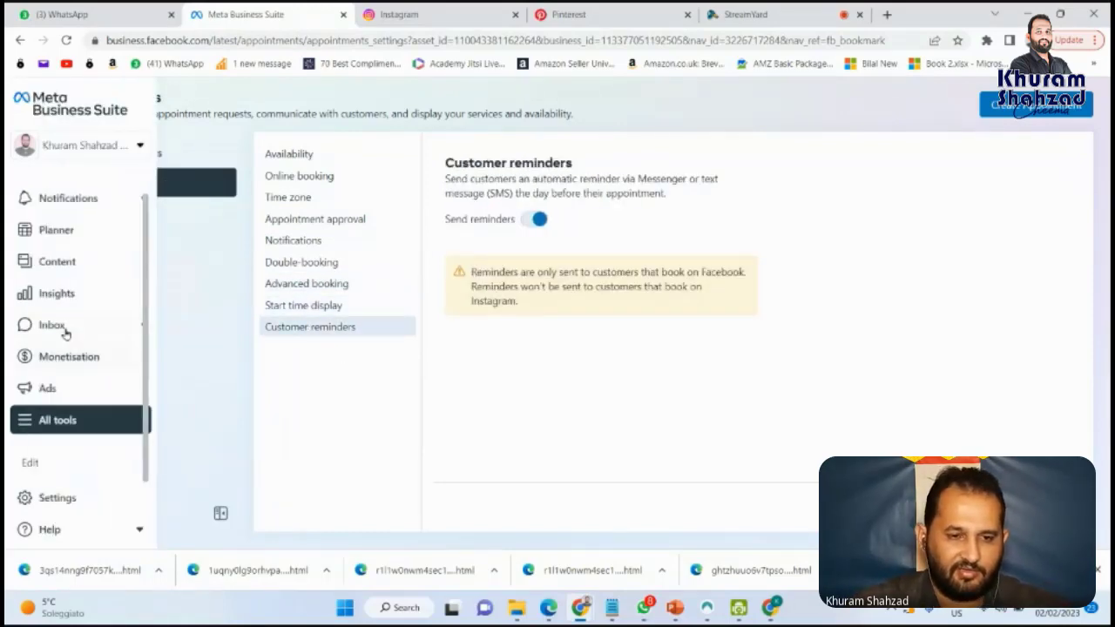
# Step: Open Services under Sell products and services, listing the free Career Counselling service
pyautogui.click(23, 422)
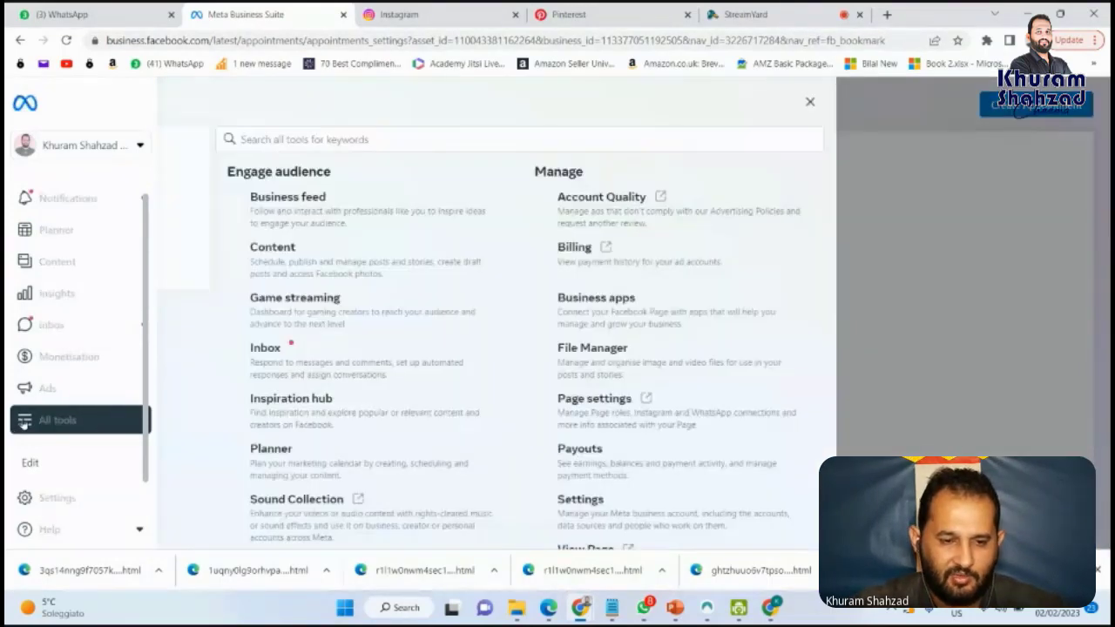
pyautogui.scroll(-3, 662, 434)
pyautogui.scroll(-3, 495, 460)
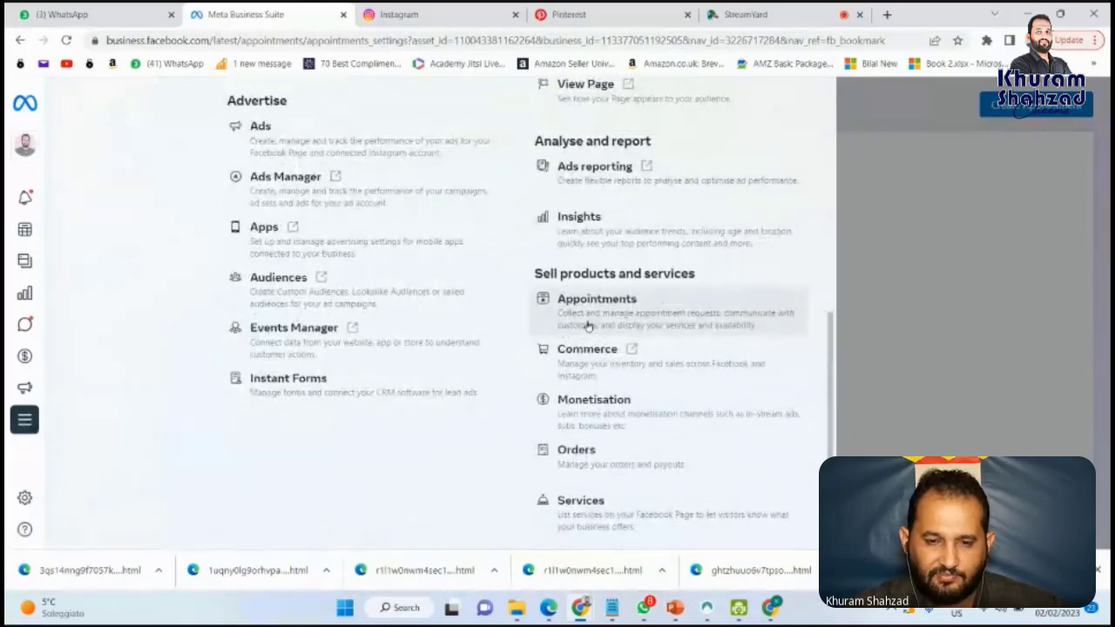
pyautogui.click(578, 500)
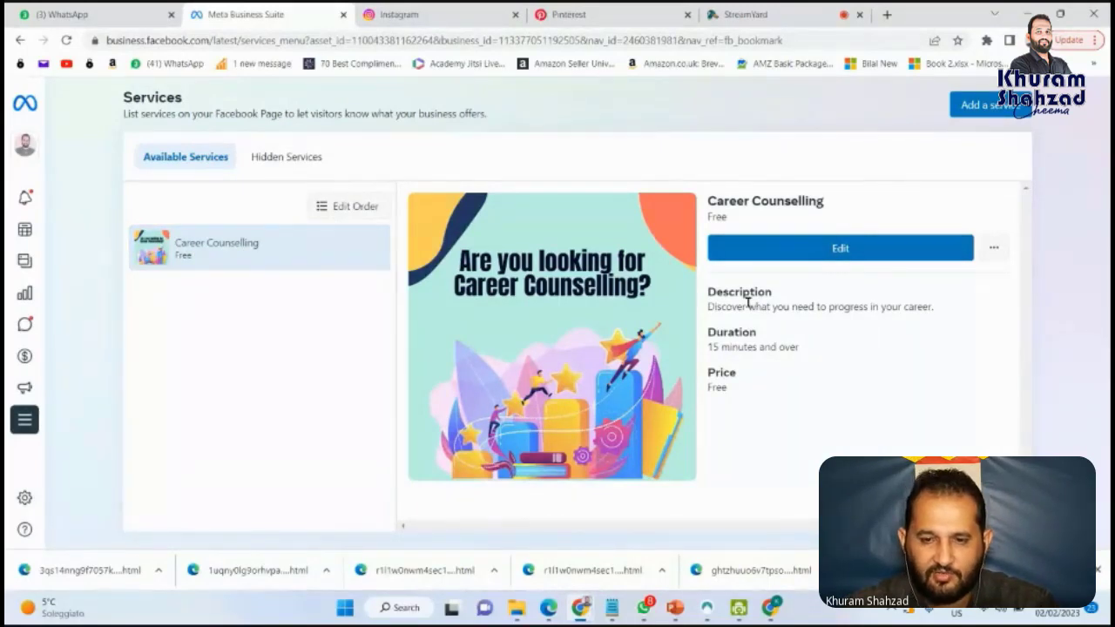
# Step: Draft a free new service and discard it, then confirm Hidden Services is empty
pyautogui.click(988, 106)
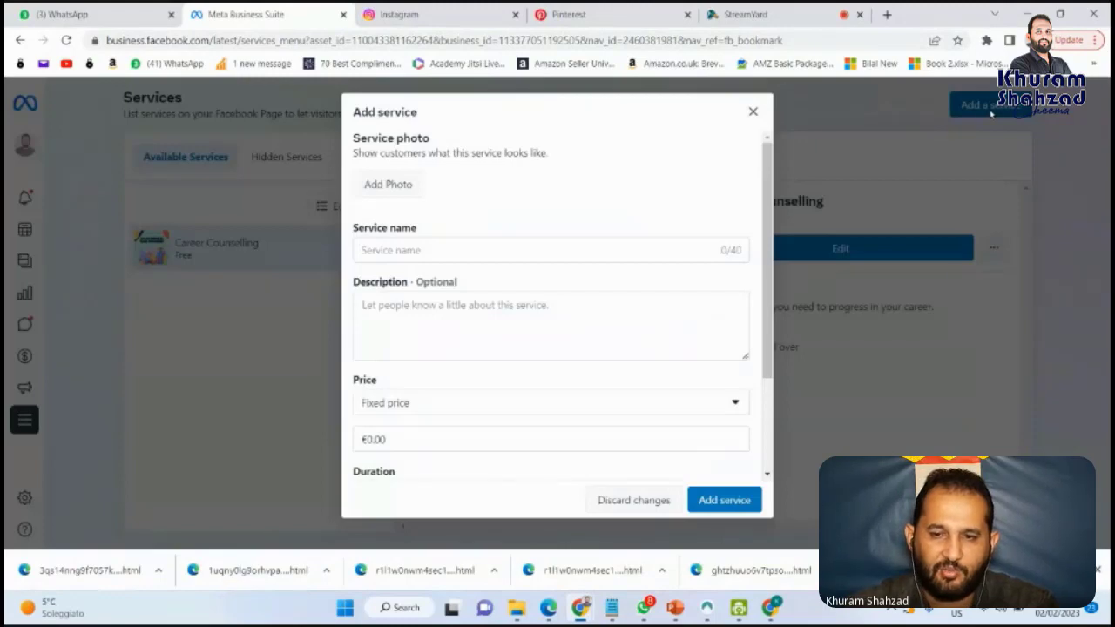
pyautogui.click(489, 248)
pyautogui.click(405, 319)
pyautogui.scroll(-1, 767, 341)
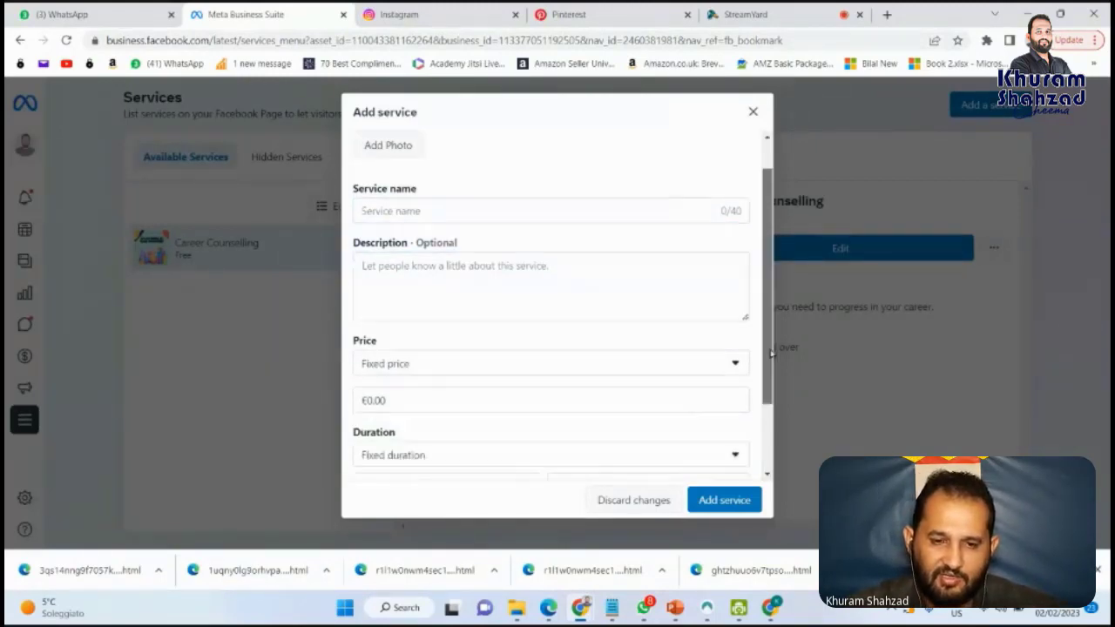
pyautogui.click(734, 322)
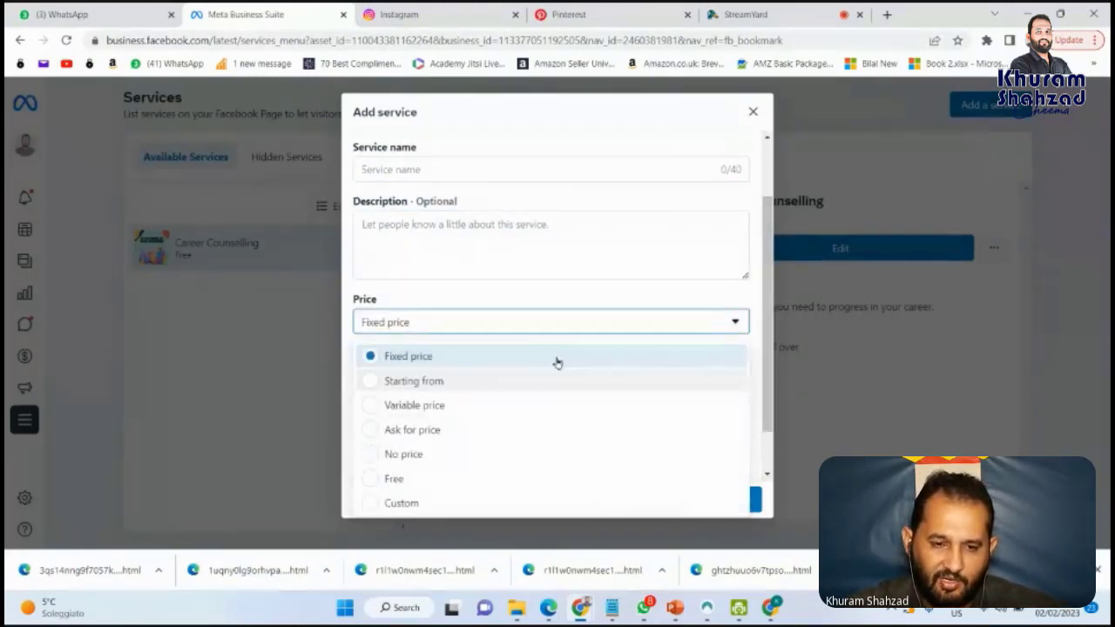
pyautogui.click(425, 479)
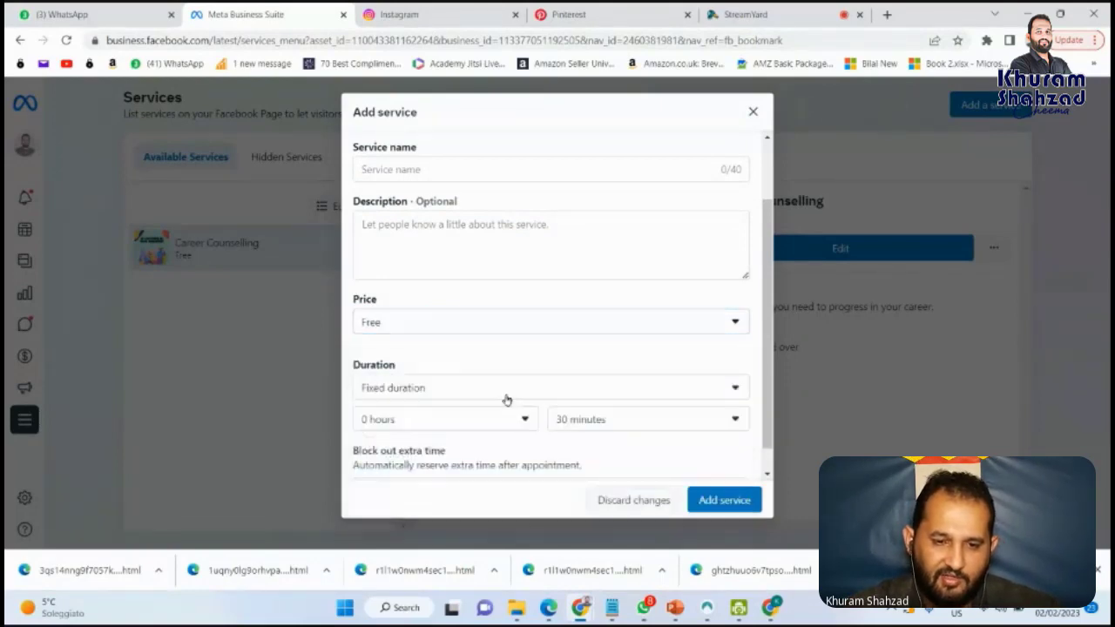
pyautogui.scroll(-1, 523, 383)
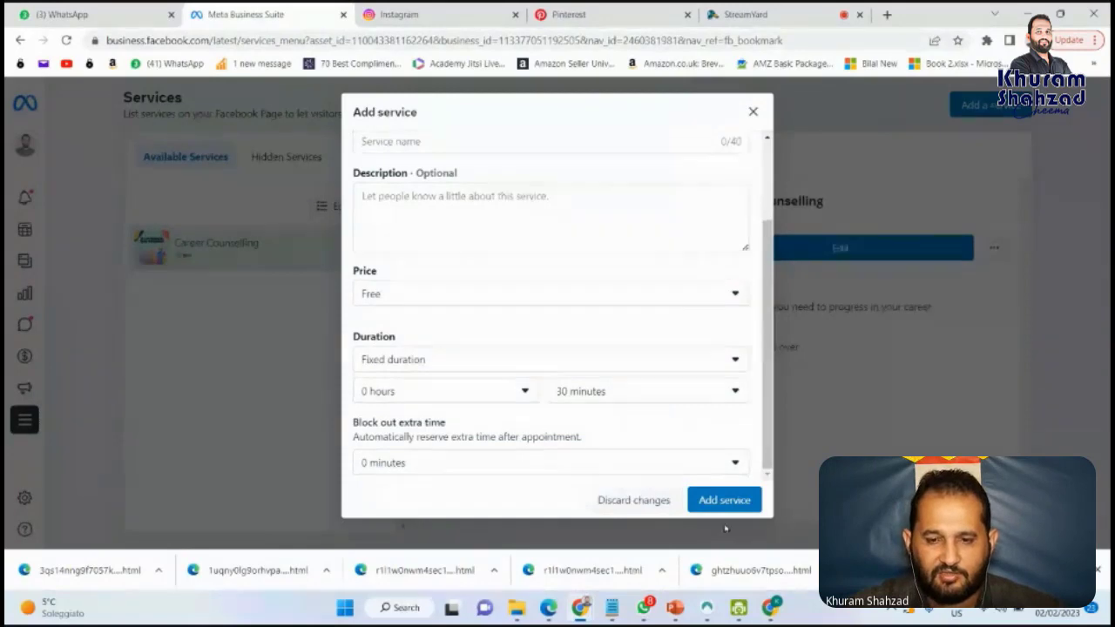
pyautogui.click(755, 111)
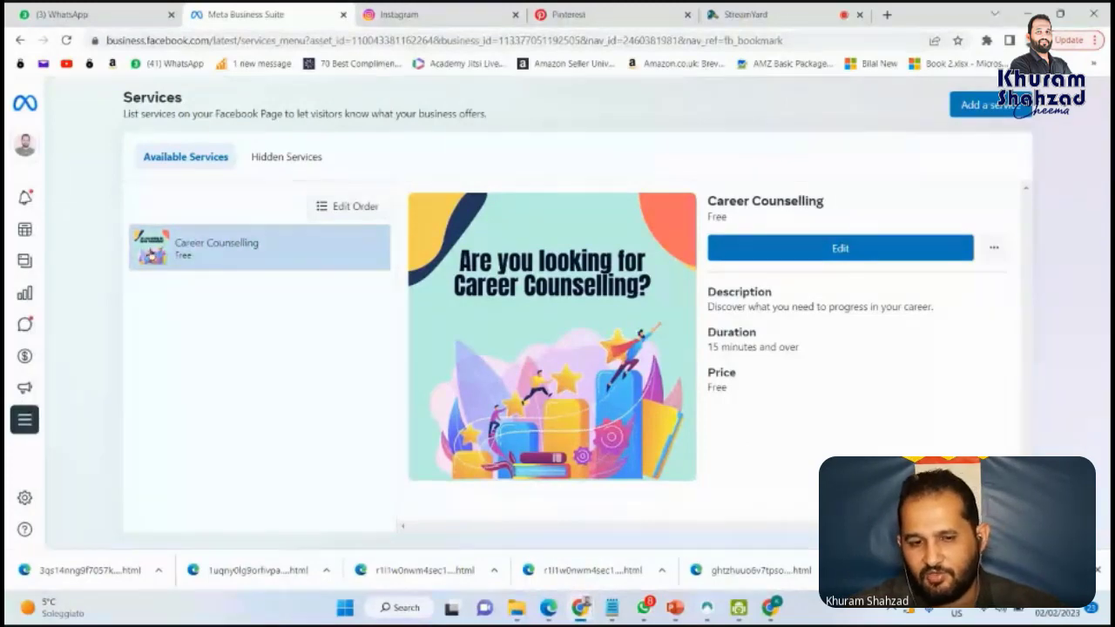
pyautogui.click(266, 160)
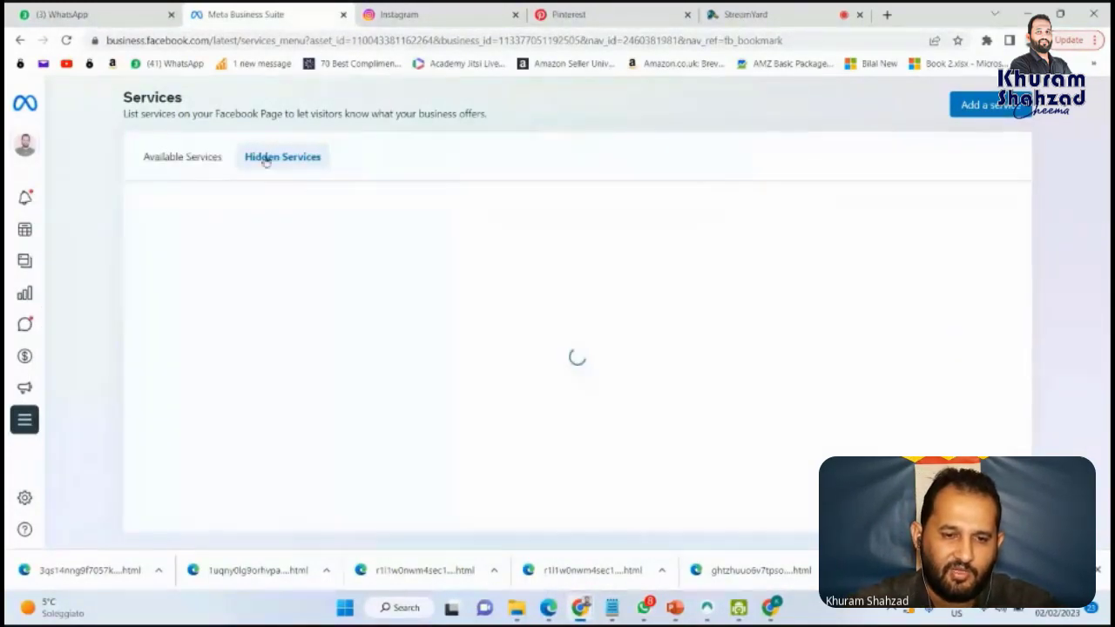
pyautogui.click(177, 156)
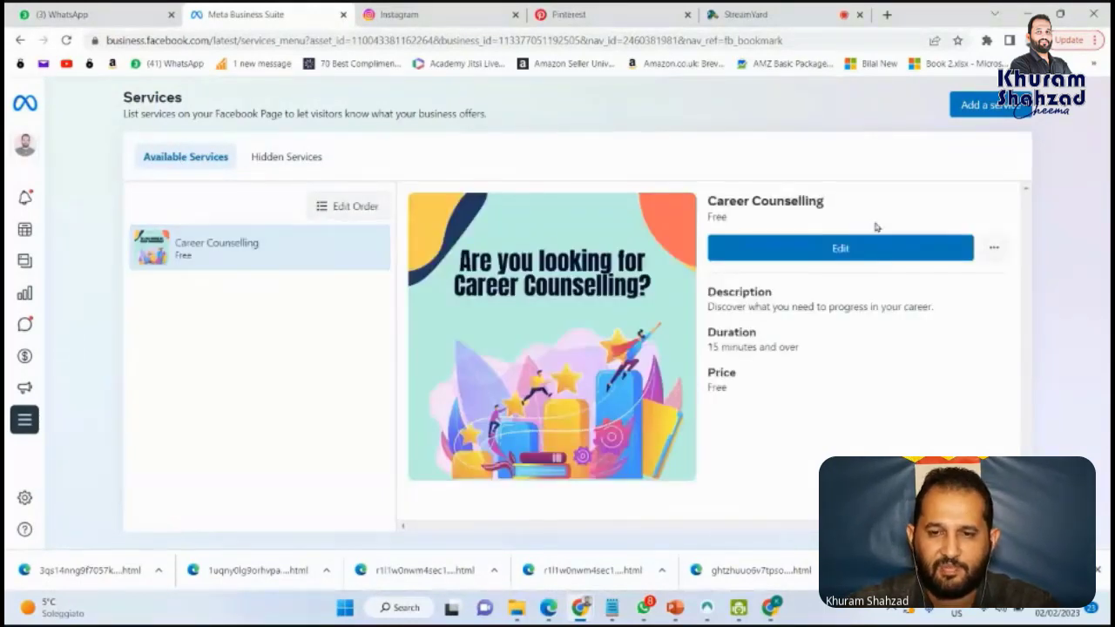
# Step: Launch Commerce Manager in a new tab from All tools' Sell products and services section
pyautogui.moveTo(24, 423)
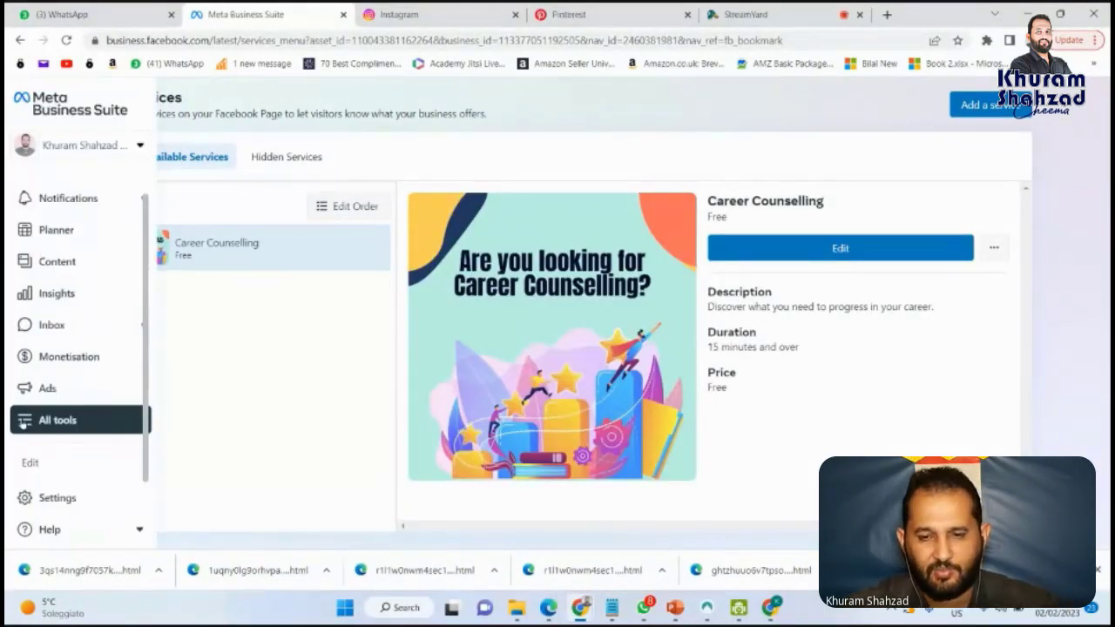
pyautogui.click(25, 423)
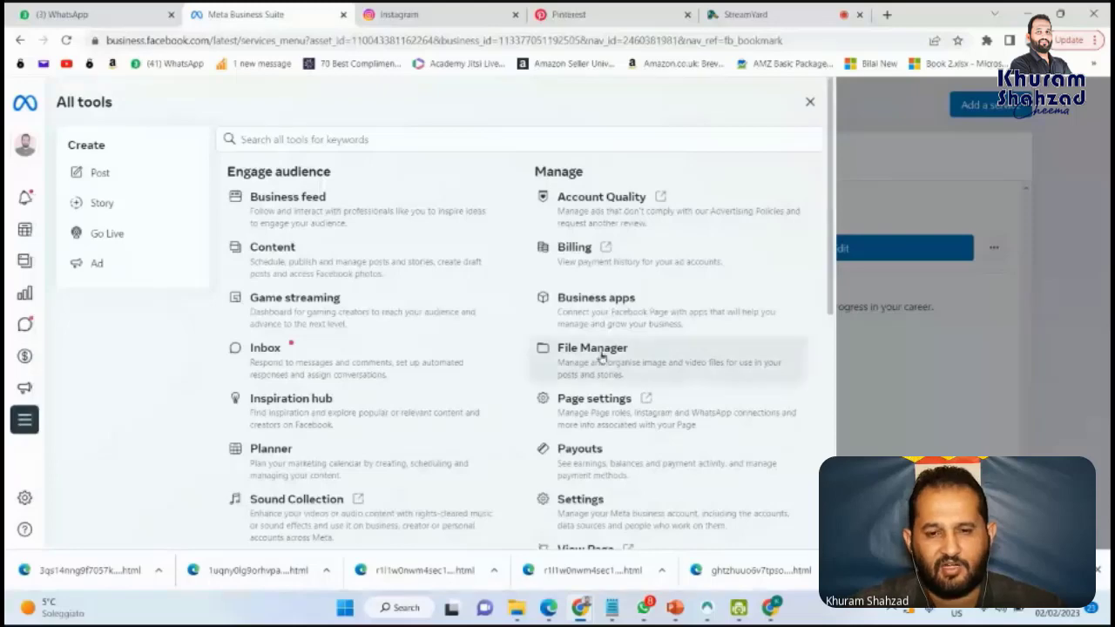
pyautogui.scroll(-2, 625, 359)
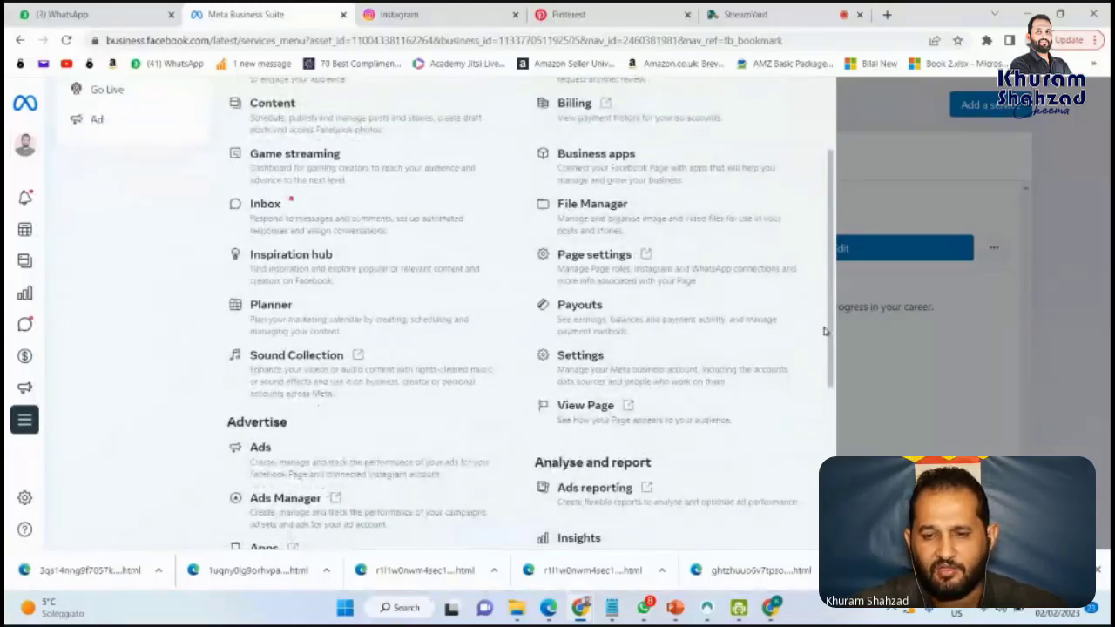
pyautogui.moveTo(834, 330); pyautogui.dragTo(837, 509)
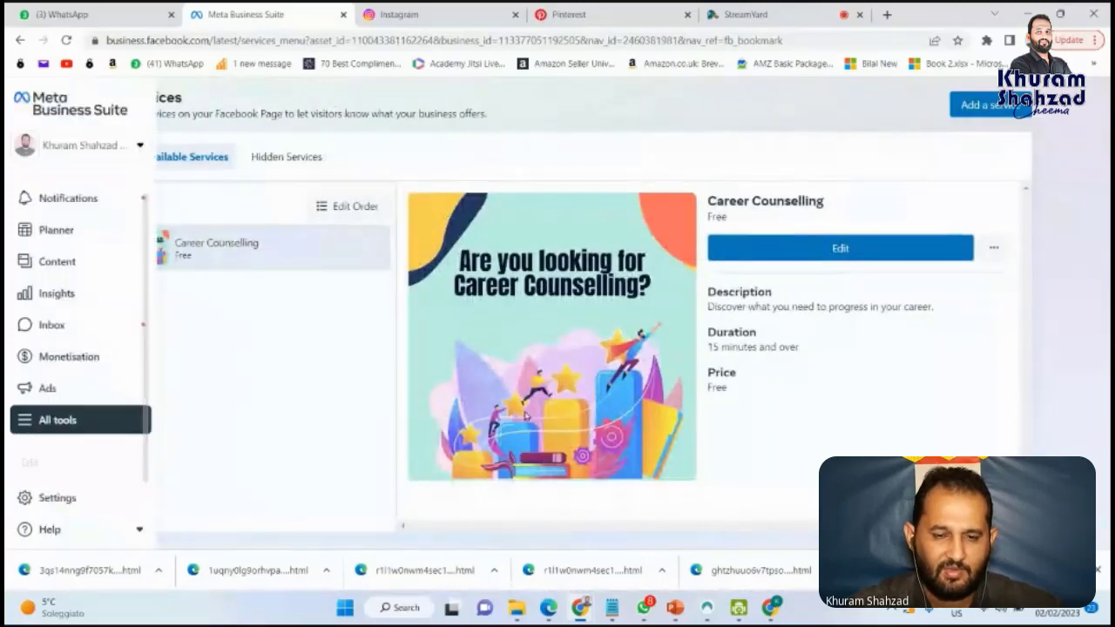
pyautogui.click(25, 422)
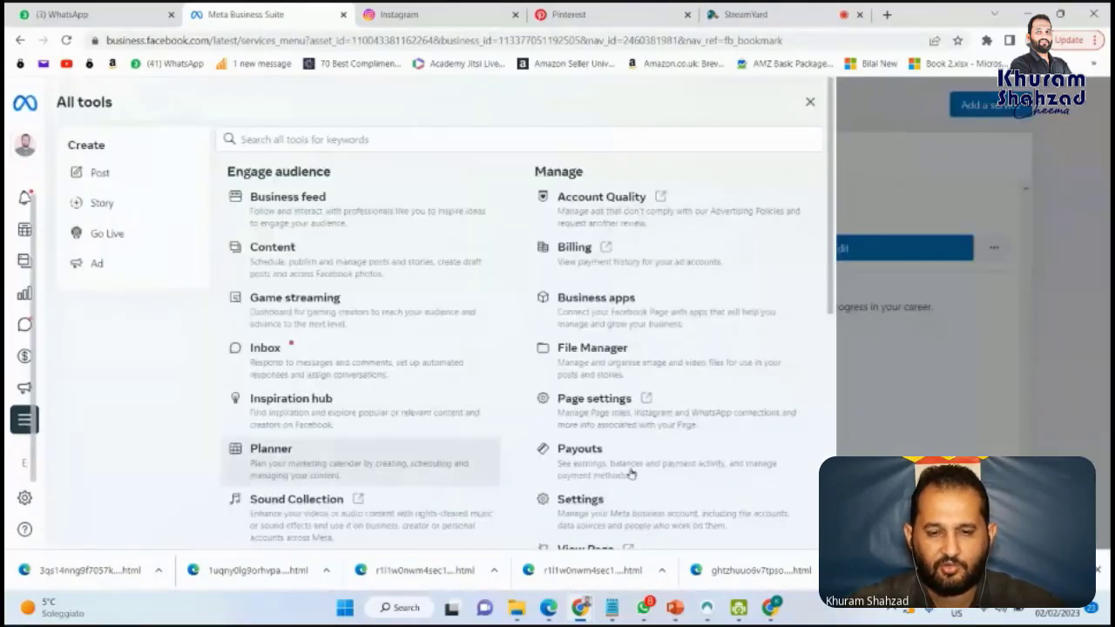
pyautogui.scroll(-5, 645, 461)
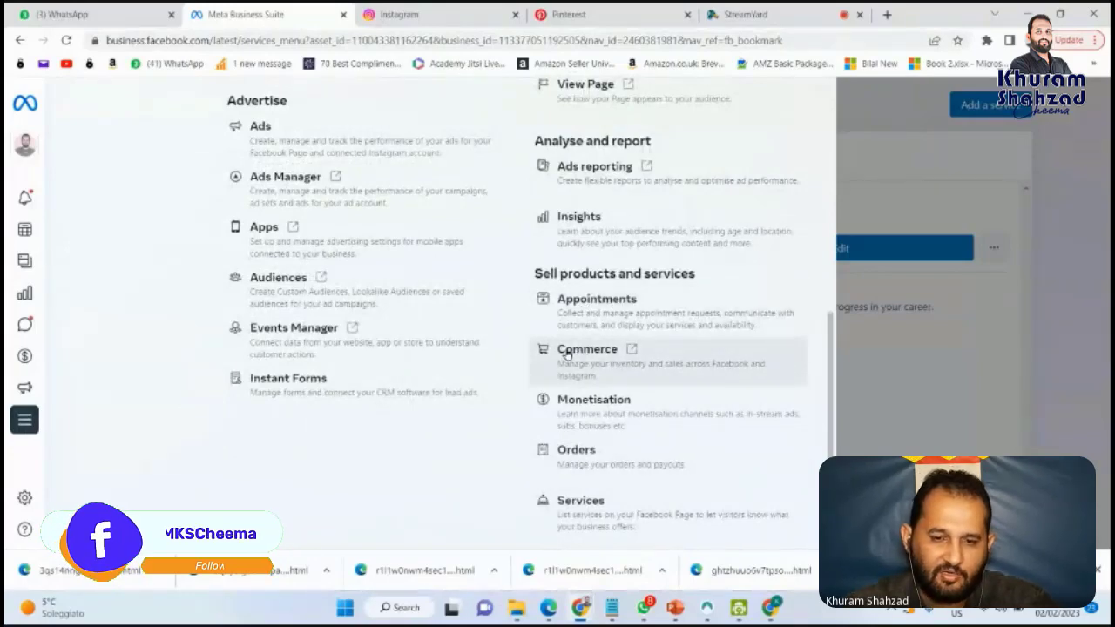
pyautogui.click(587, 354)
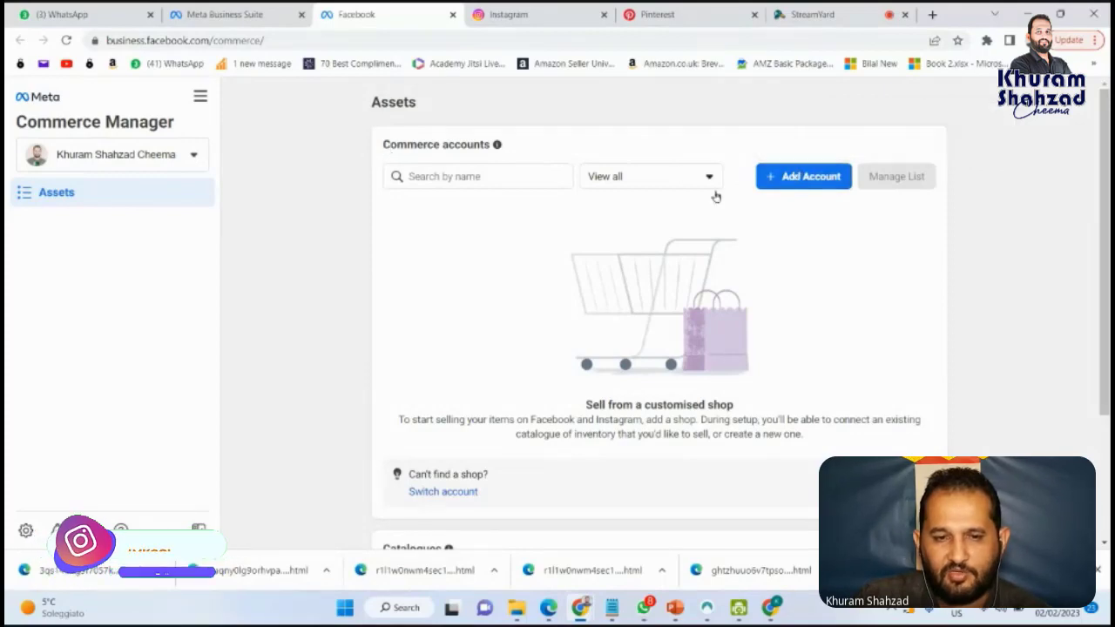
# Step: Add a new shop account and look over the Create your shop page
pyautogui.click(798, 178)
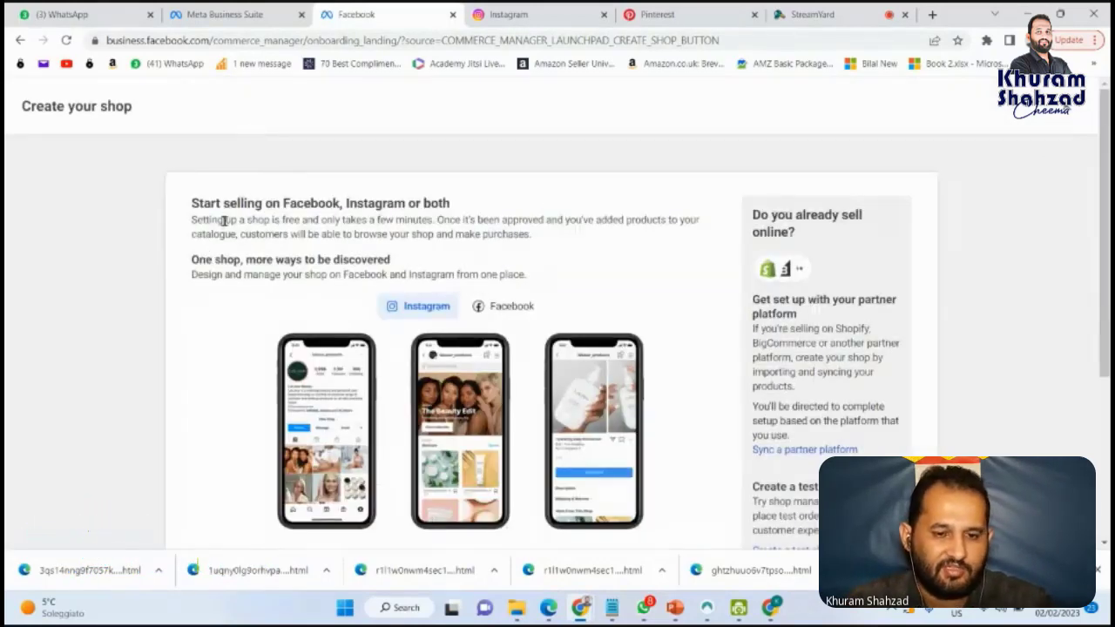
pyautogui.scroll(-3, 462, 272)
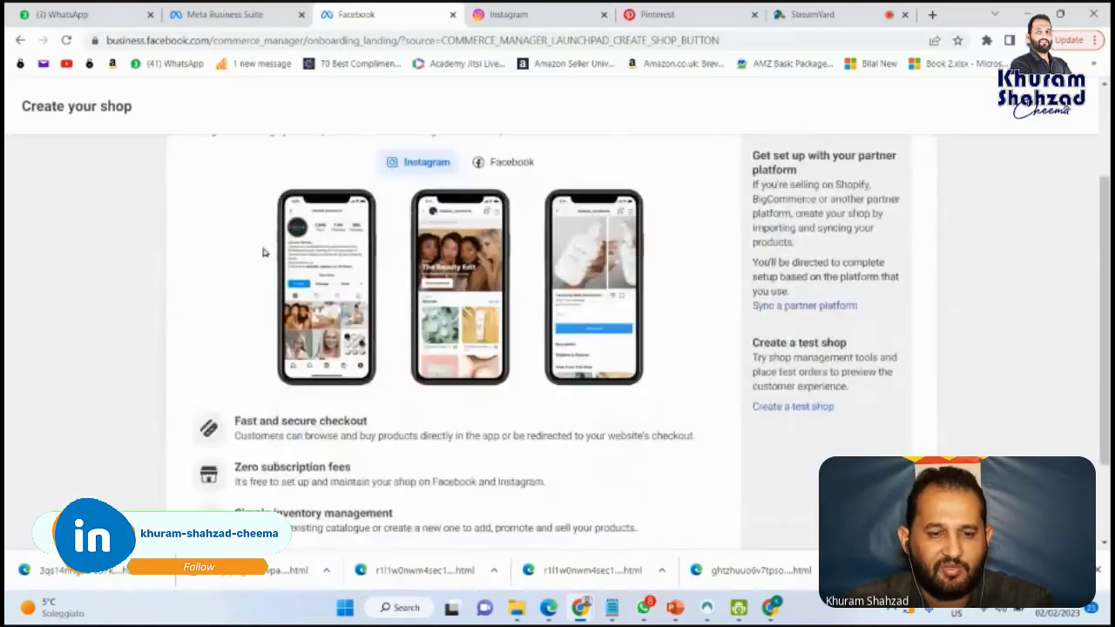
pyautogui.scroll(3, 261, 249)
pyautogui.doubleClick(349, 208)
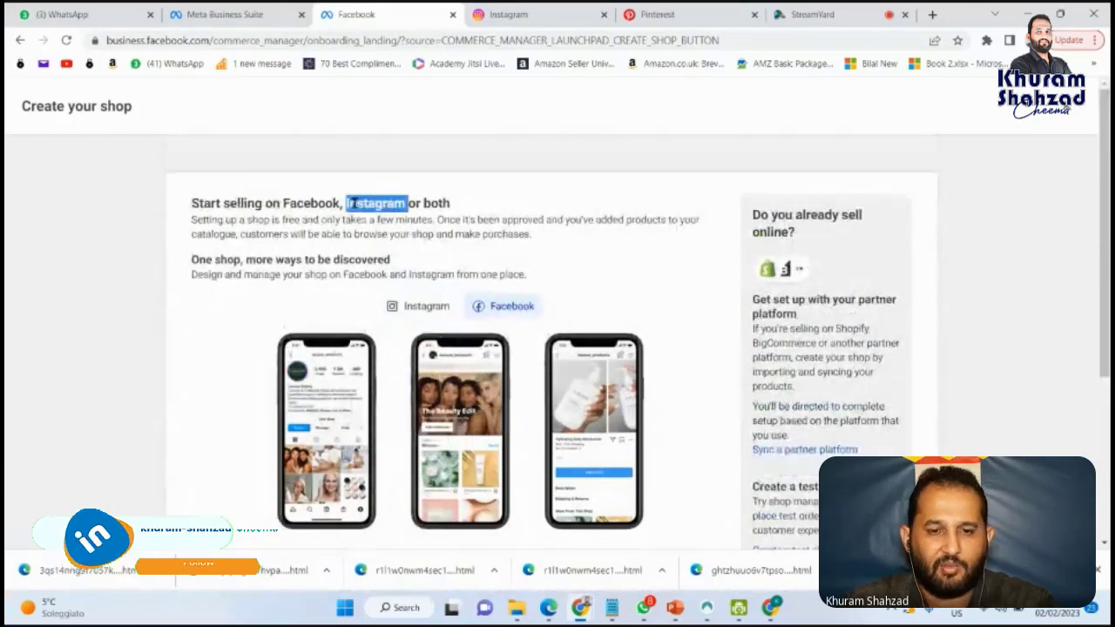
pyautogui.scroll(-3, 546, 462)
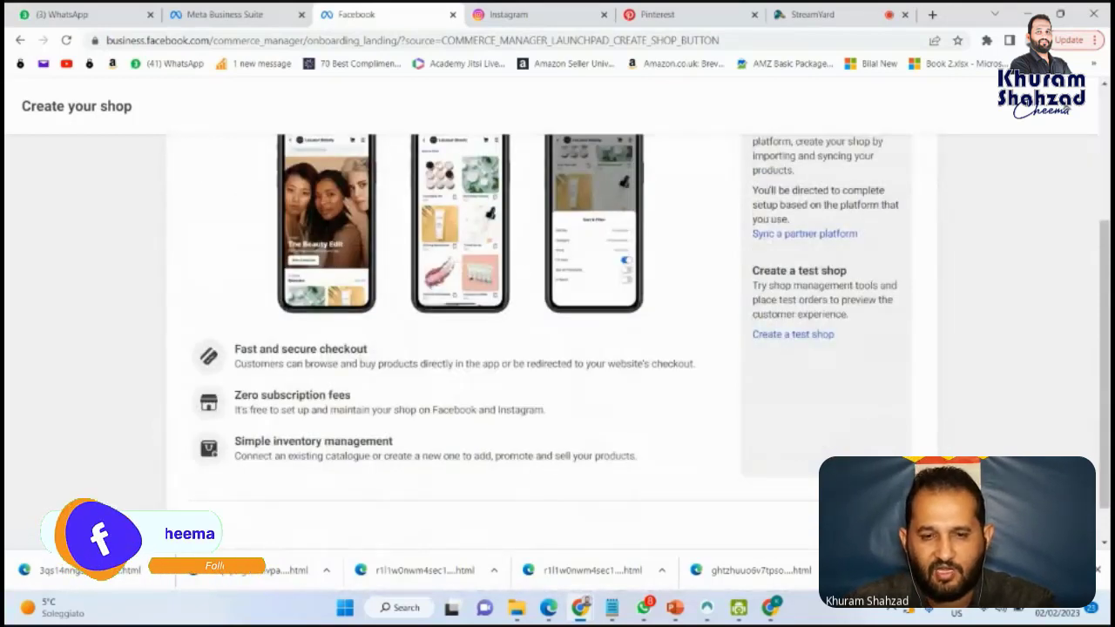
pyautogui.scroll(3, 541, 393)
pyautogui.scroll(-3, 797, 359)
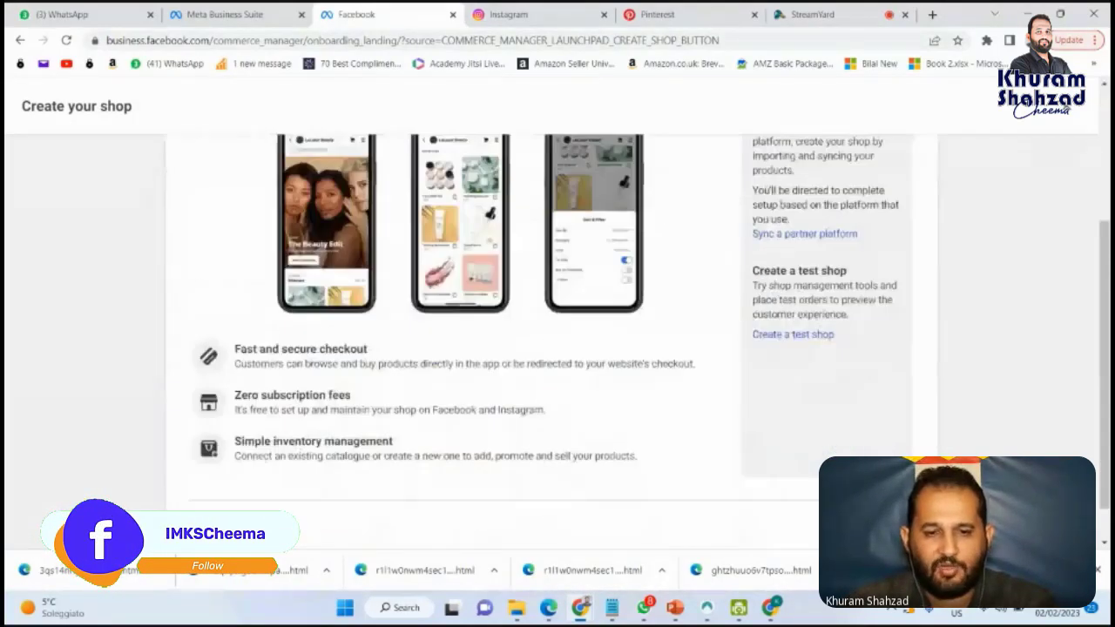
pyautogui.scroll(2, 812, 488)
# Step: Preview the shop on Facebook and scroll through the step 1 overview: IQRAMS page, 0 products
pyautogui.click(478, 234)
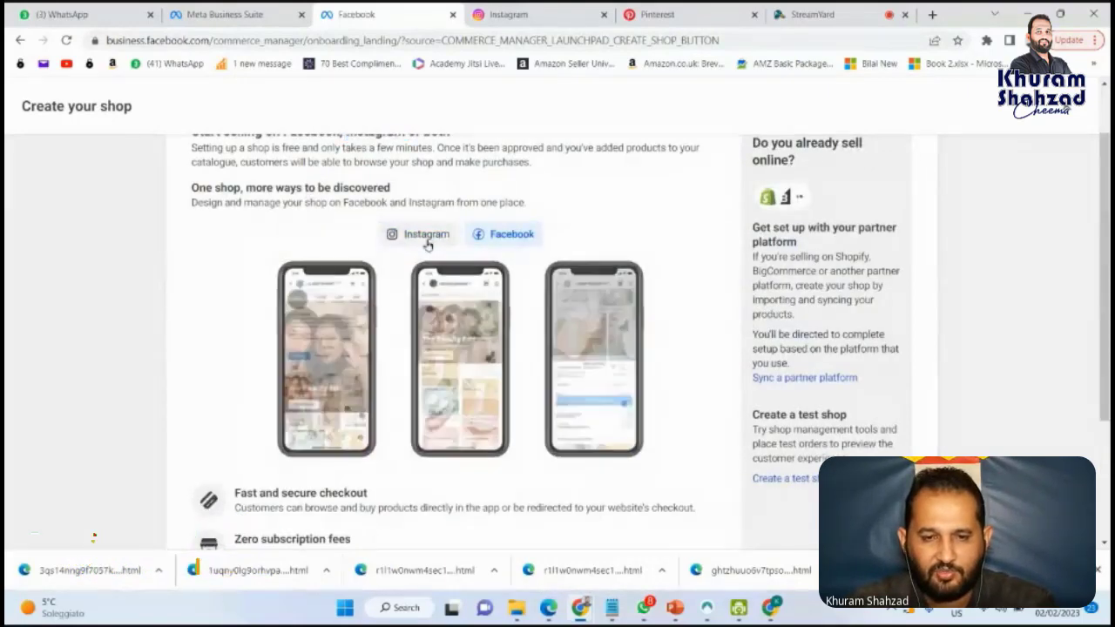
pyautogui.scroll(-3, 426, 242)
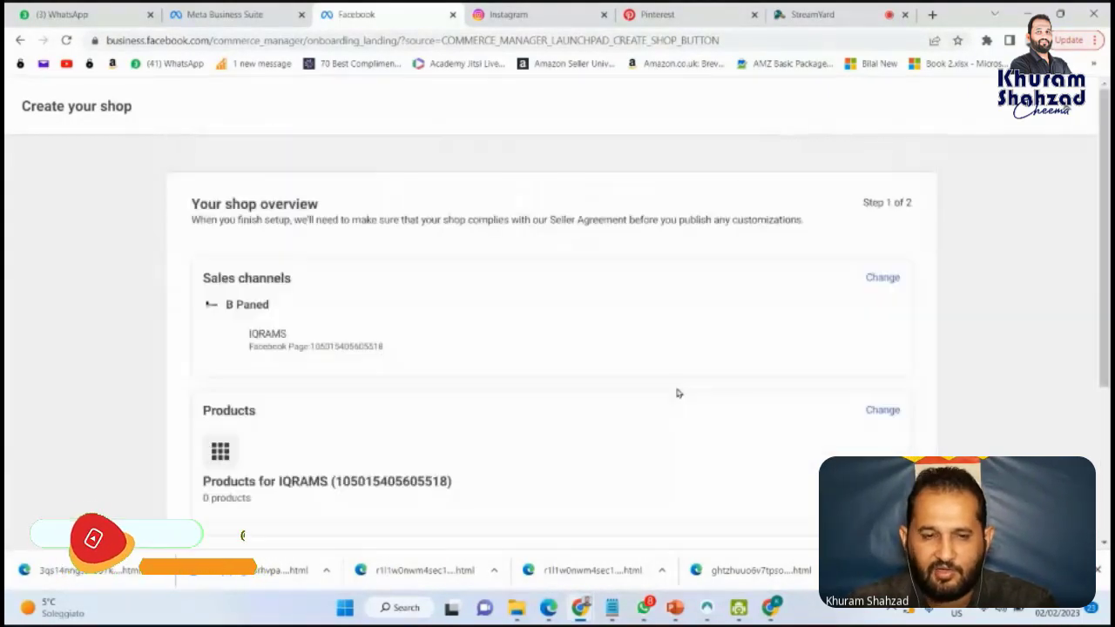
pyautogui.scroll(-2, 380, 342)
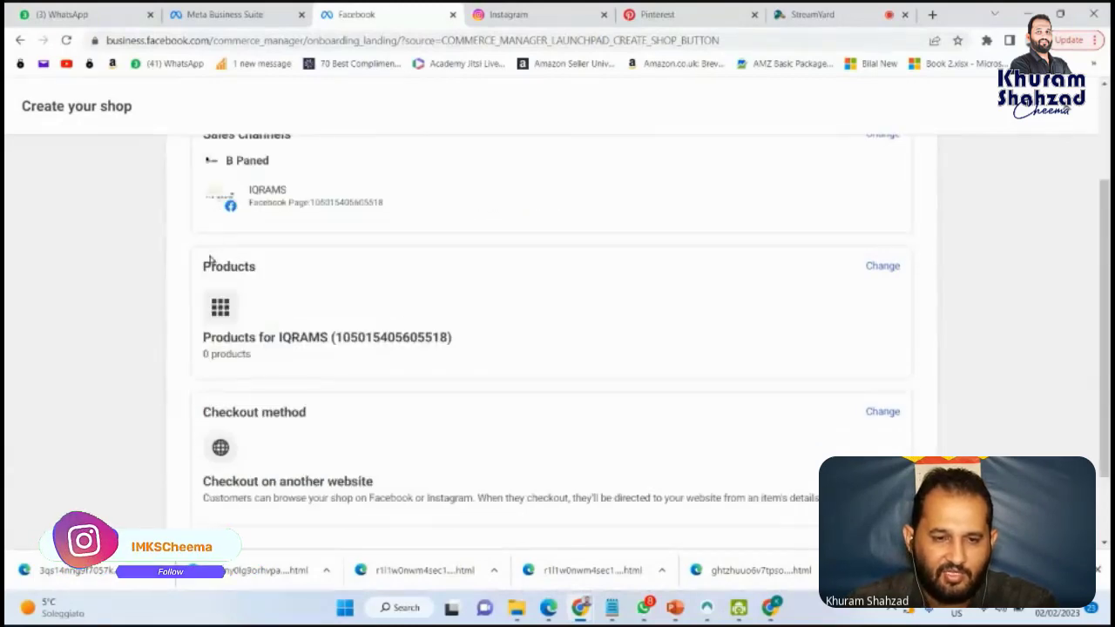
pyautogui.scroll(-1, 451, 391)
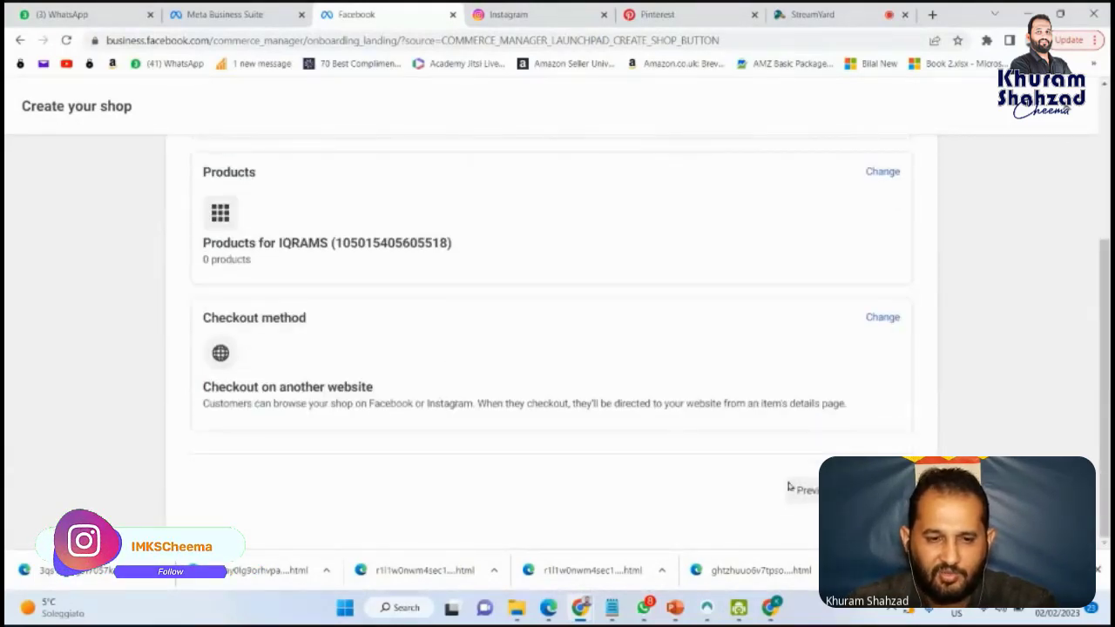
pyautogui.scroll(2, 794, 479)
pyautogui.scroll(-2, 378, 360)
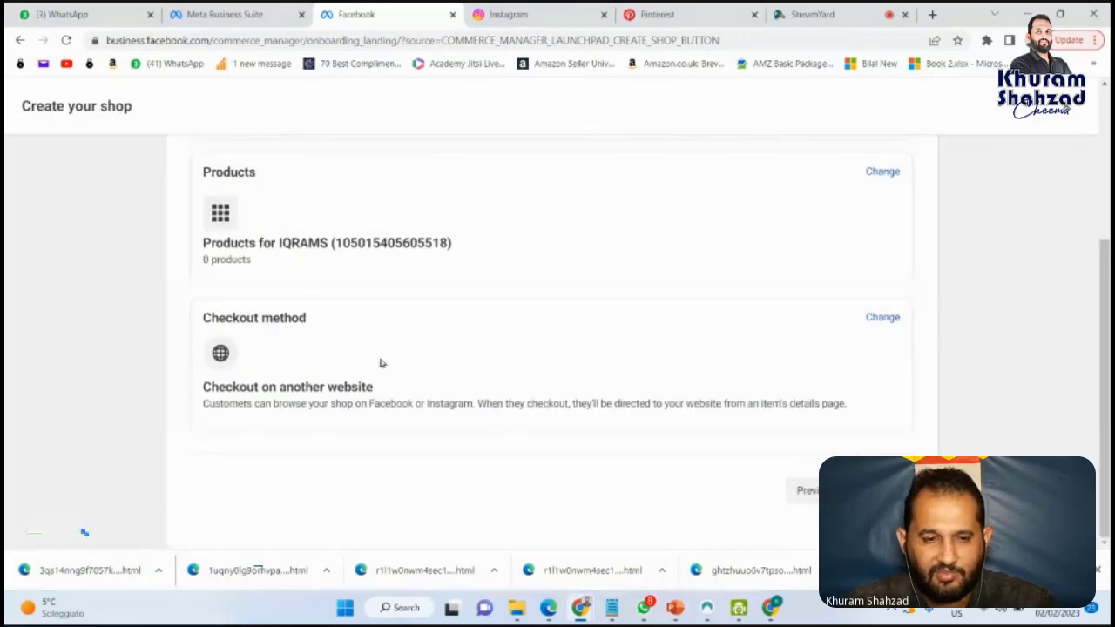
pyautogui.scroll(3, 872, 358)
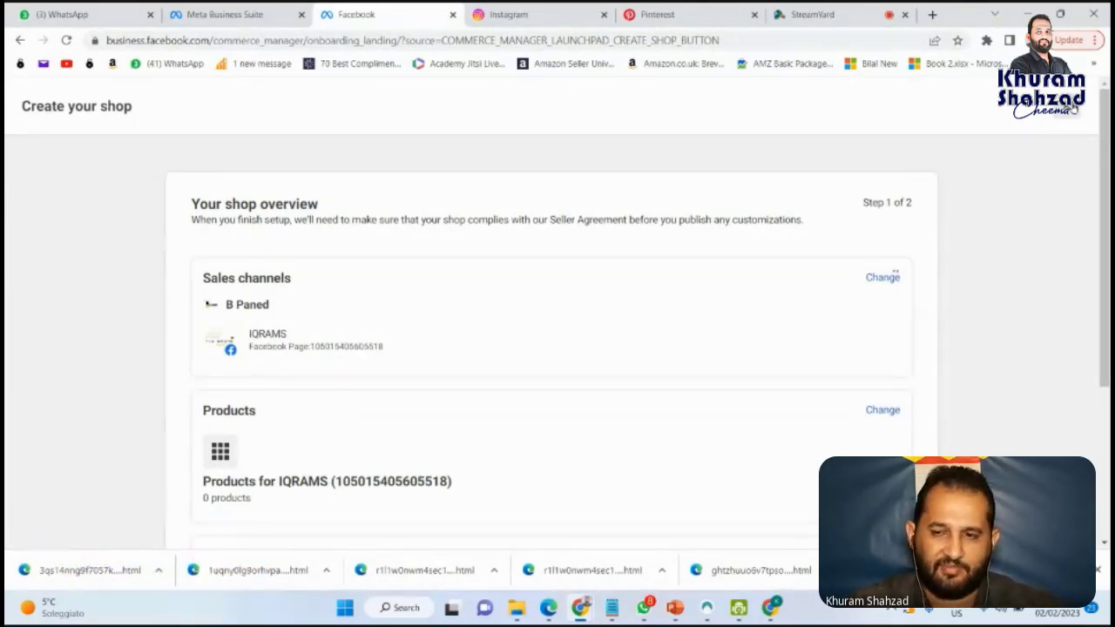
# Step: Quit the shop setup and reopen Commerce Manager from the Business Suite tools list
pyautogui.click(1075, 106)
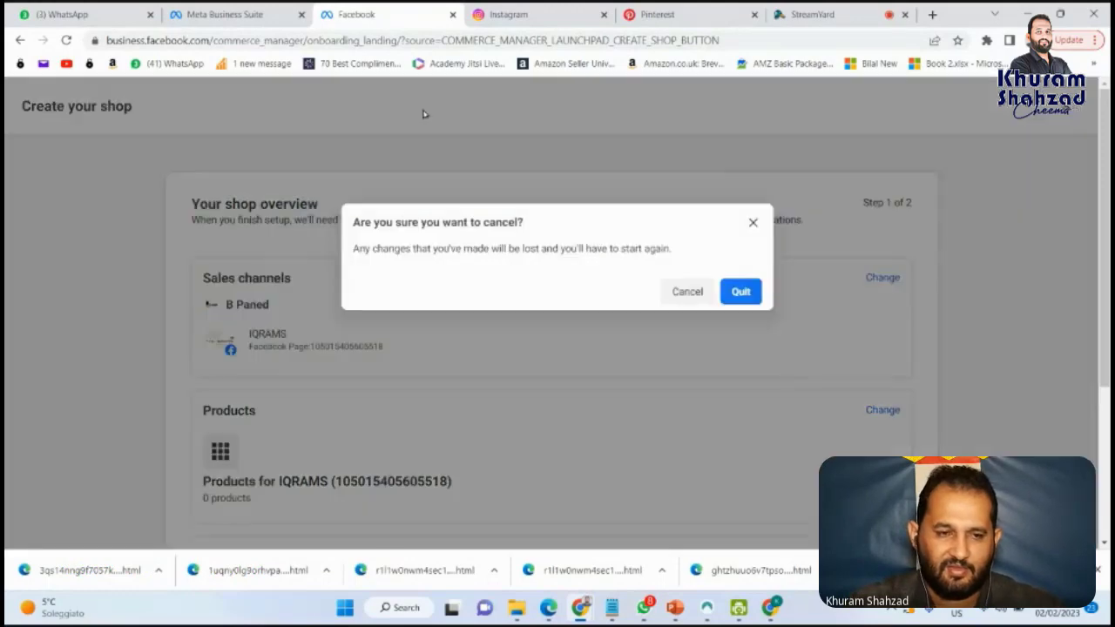
pyautogui.click(741, 292)
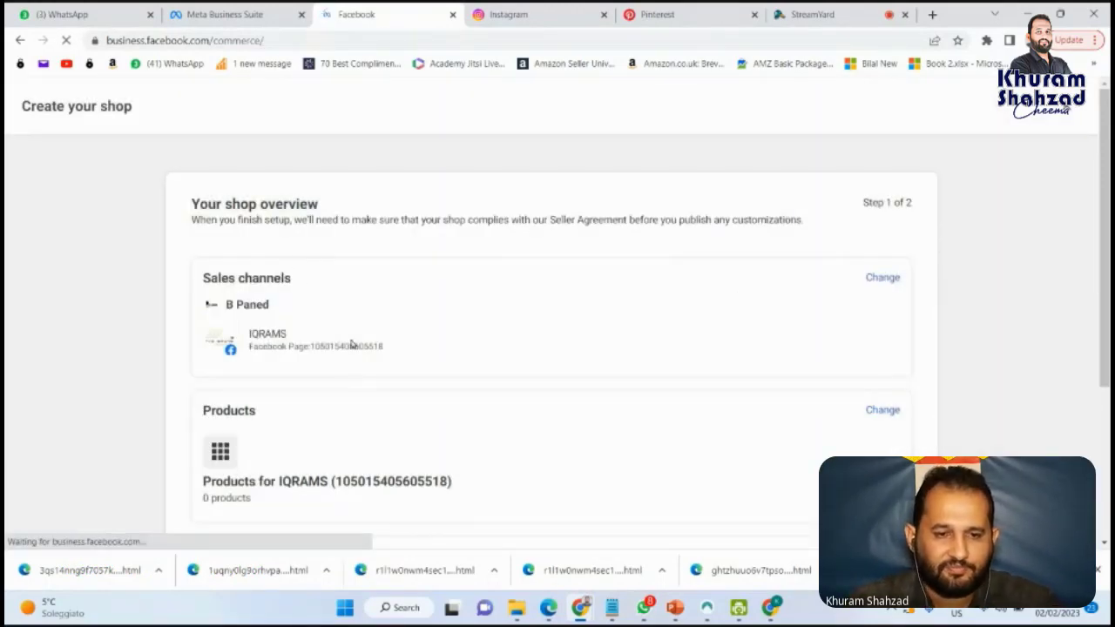
pyautogui.click(196, 14)
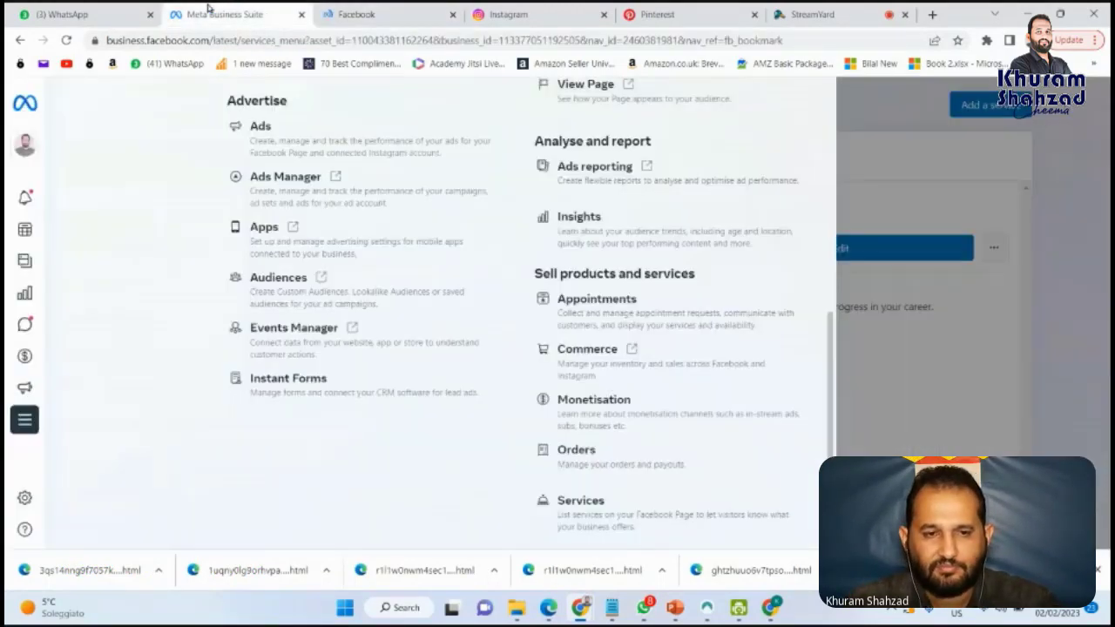
pyautogui.click(605, 350)
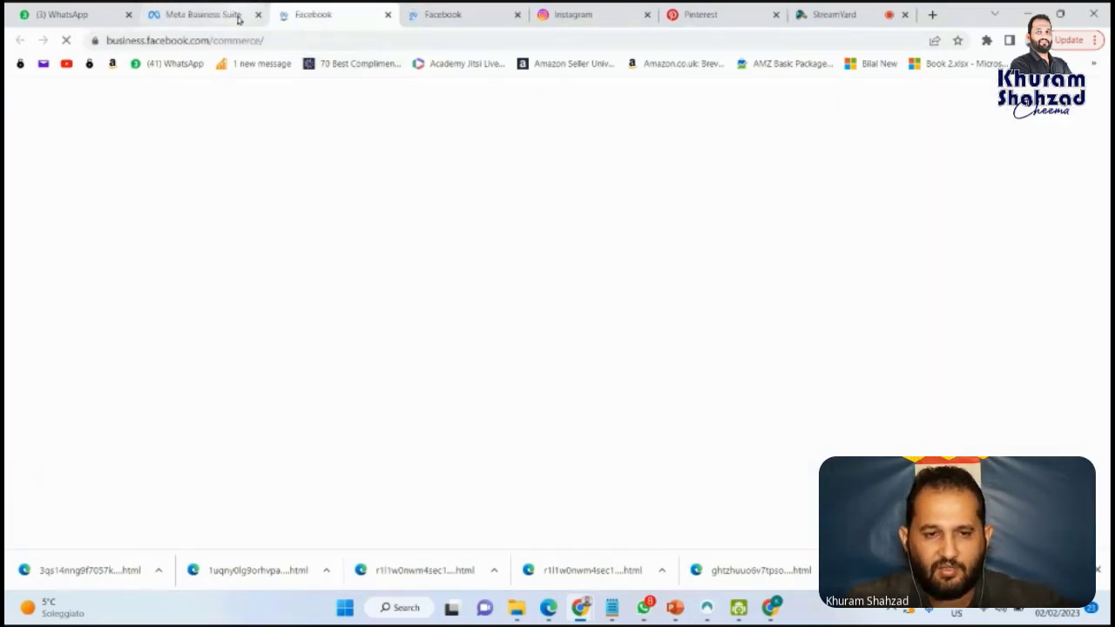
pyautogui.click(436, 14)
pyautogui.click(307, 13)
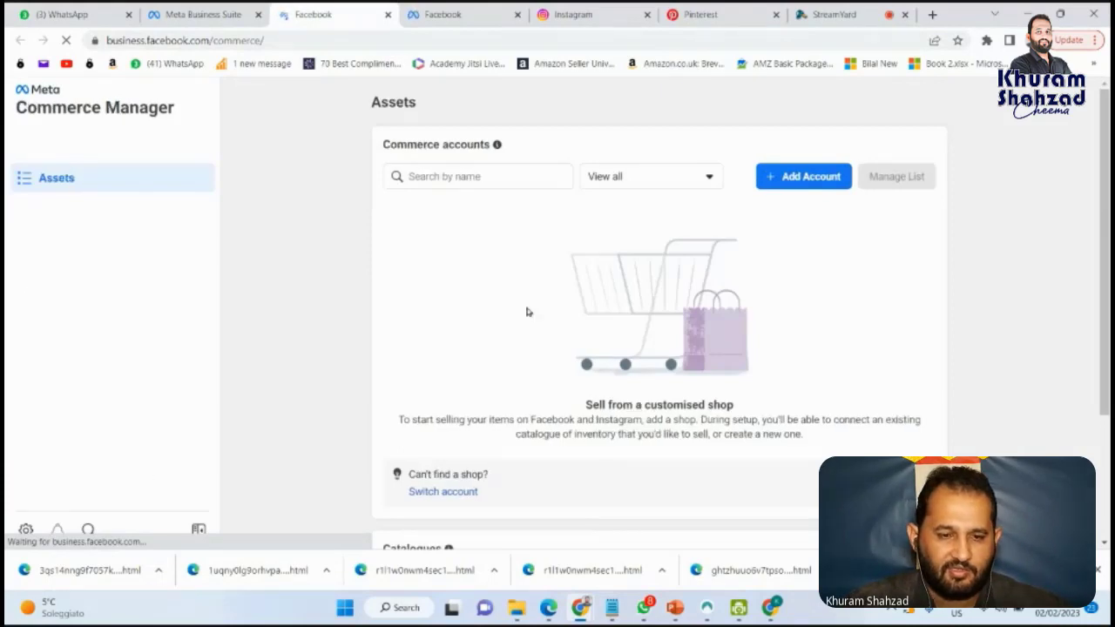
# Step: Switch Commerce Manager to the other business account to view the Manoz - Digital Agency catalogue
pyautogui.click(186, 155)
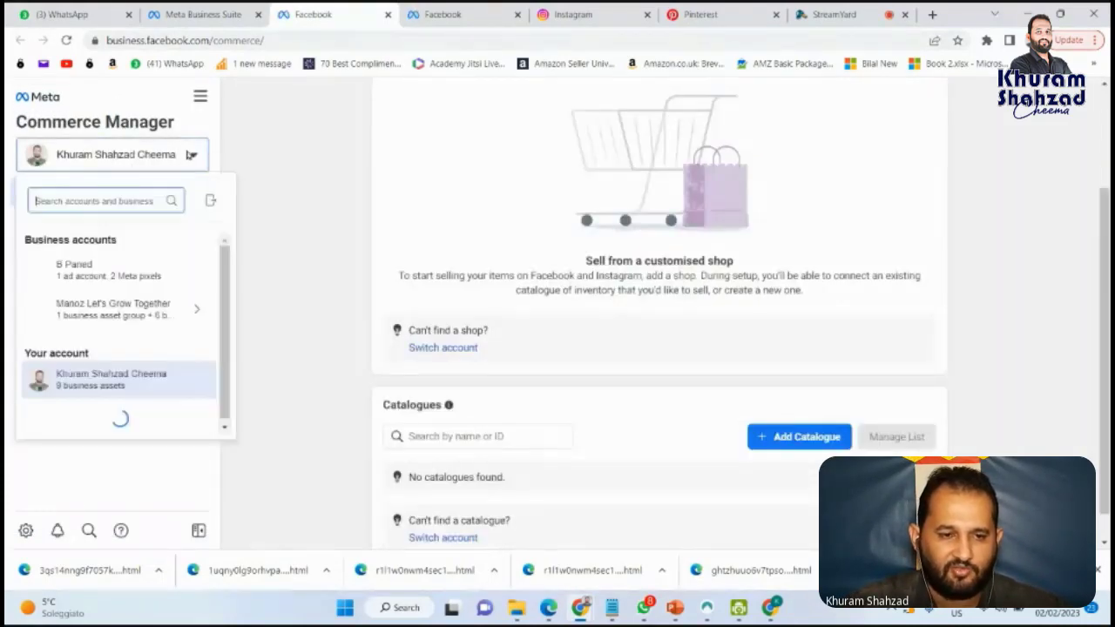
pyautogui.click(74, 272)
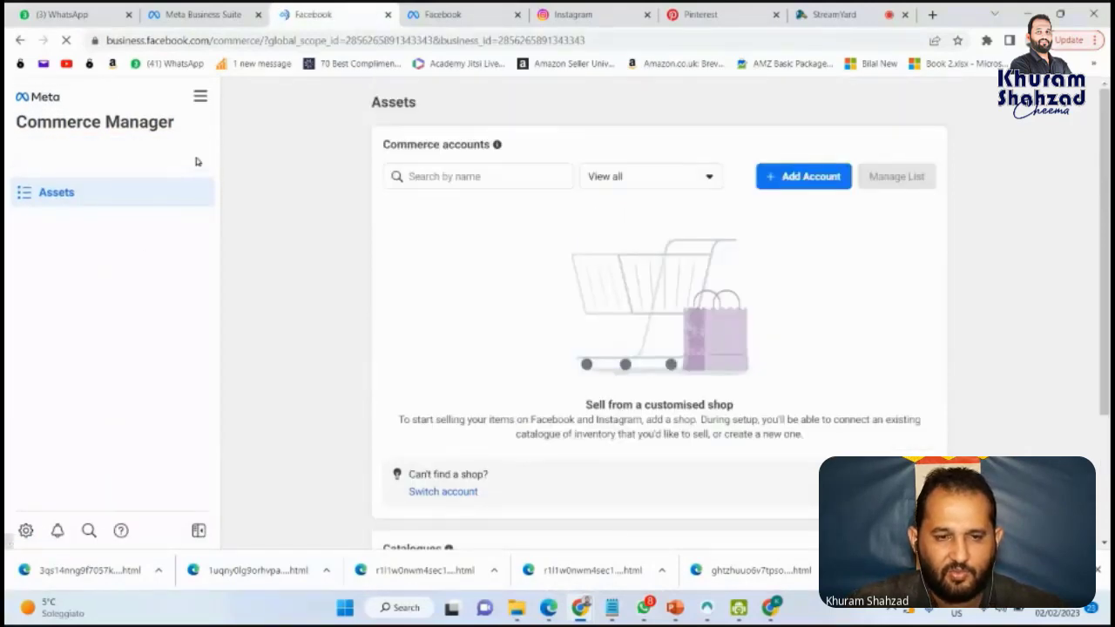
pyautogui.click(192, 154)
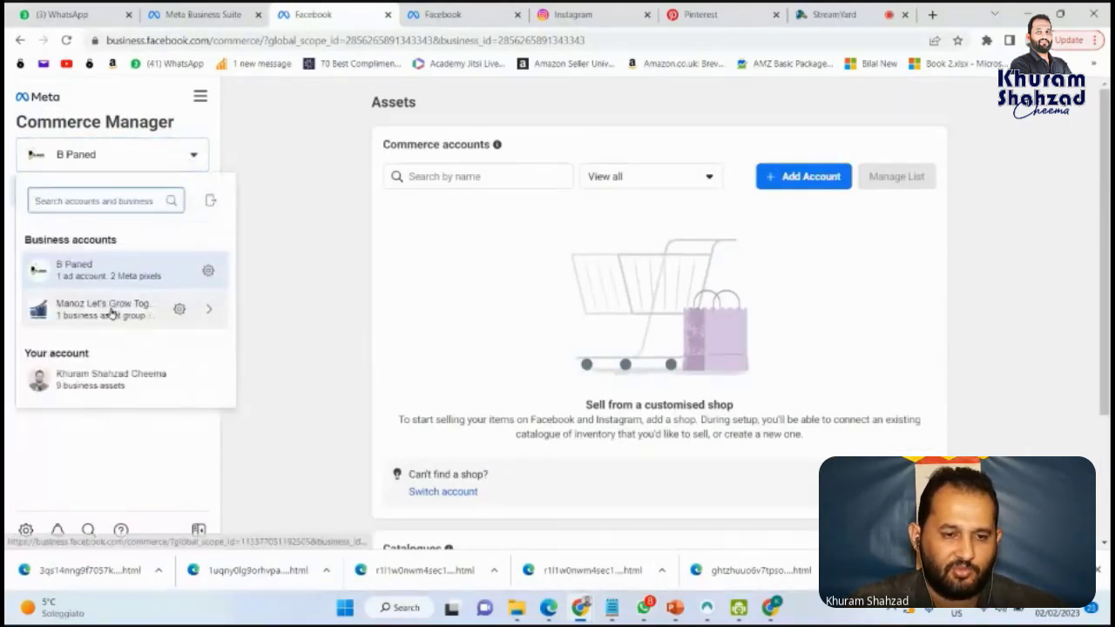
pyautogui.click(144, 306)
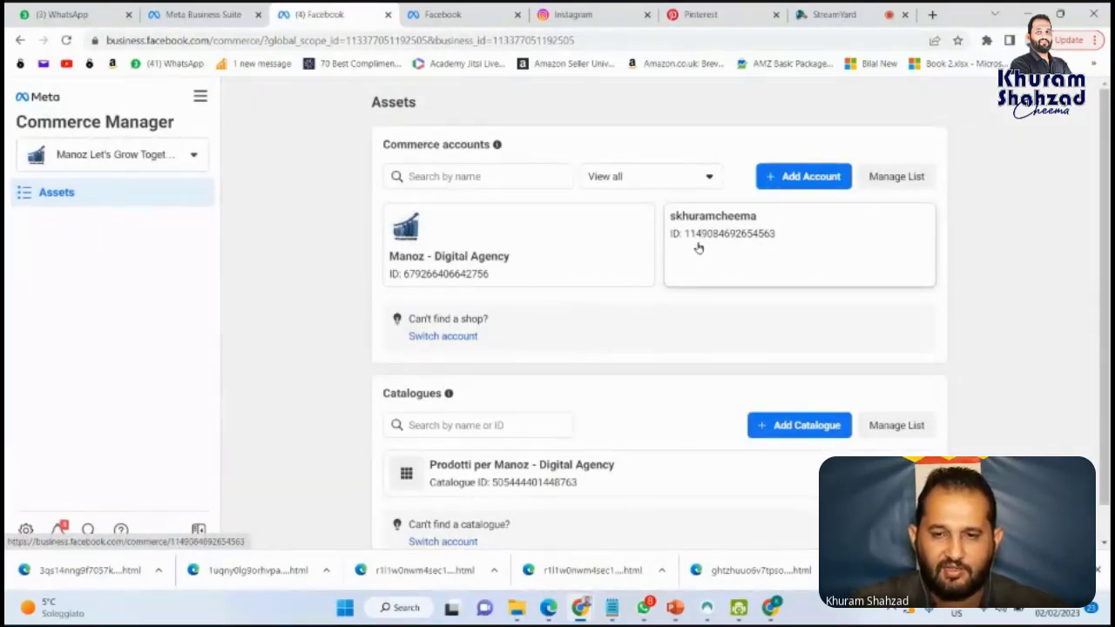
pyautogui.scroll(-1, 698, 248)
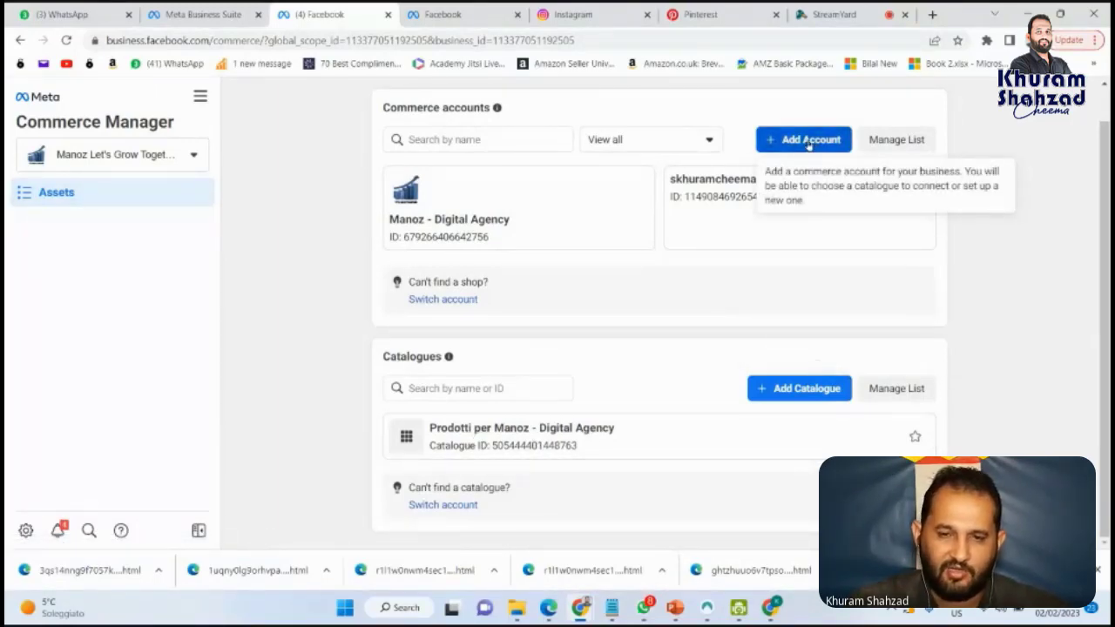
pyautogui.scroll(1, 809, 144)
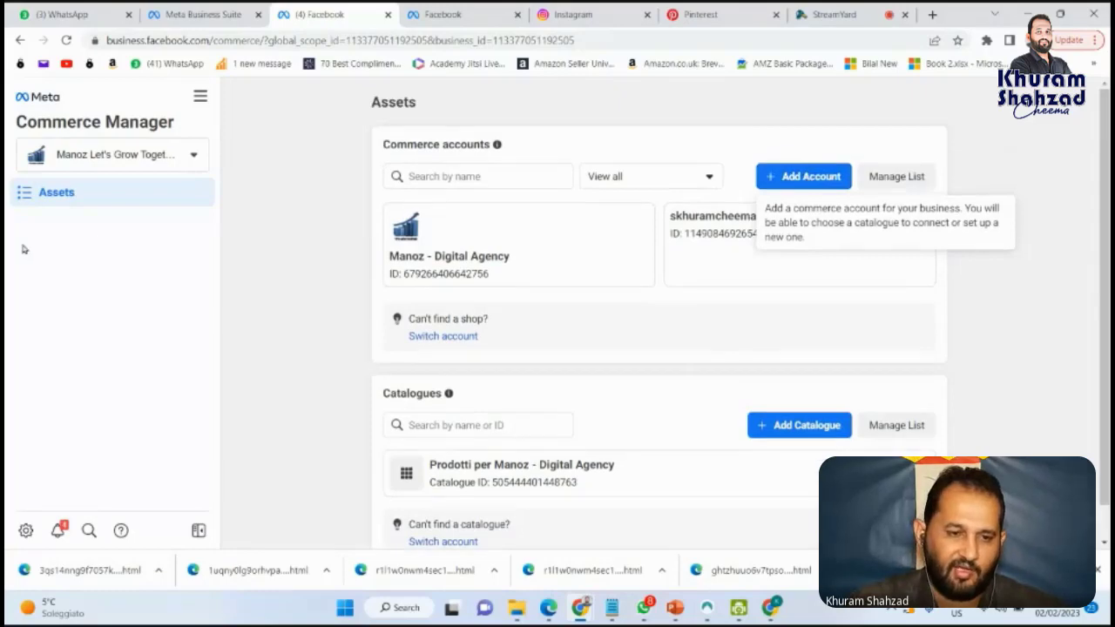
# Step: Close the leftover extra Facebook tabs
pyautogui.click(436, 15)
pyautogui.click(517, 15)
pyautogui.click(345, 10)
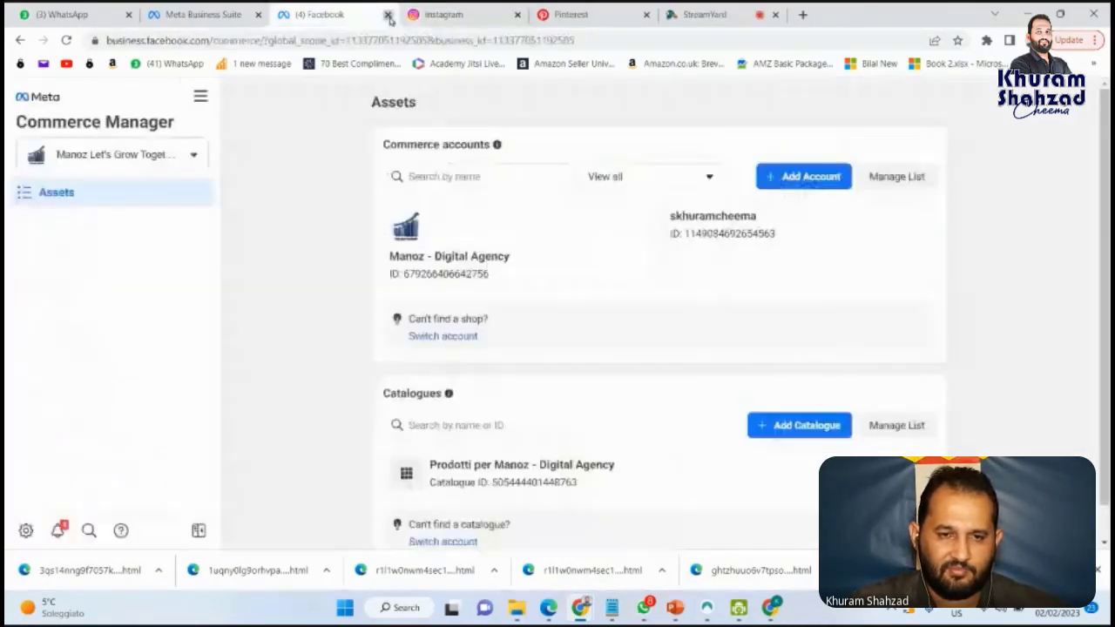
pyautogui.click(387, 15)
# Step: Open the Monetisation overview and review its no-breaches status and the In-stream ads and Subscriptions tools
pyautogui.click(174, 12)
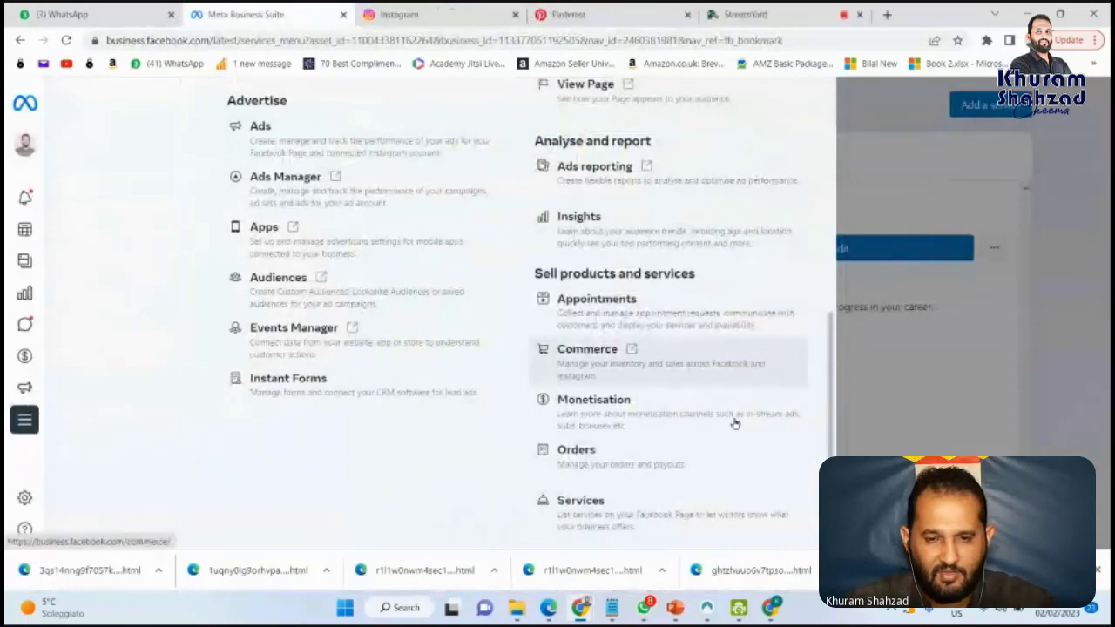
pyautogui.click(597, 408)
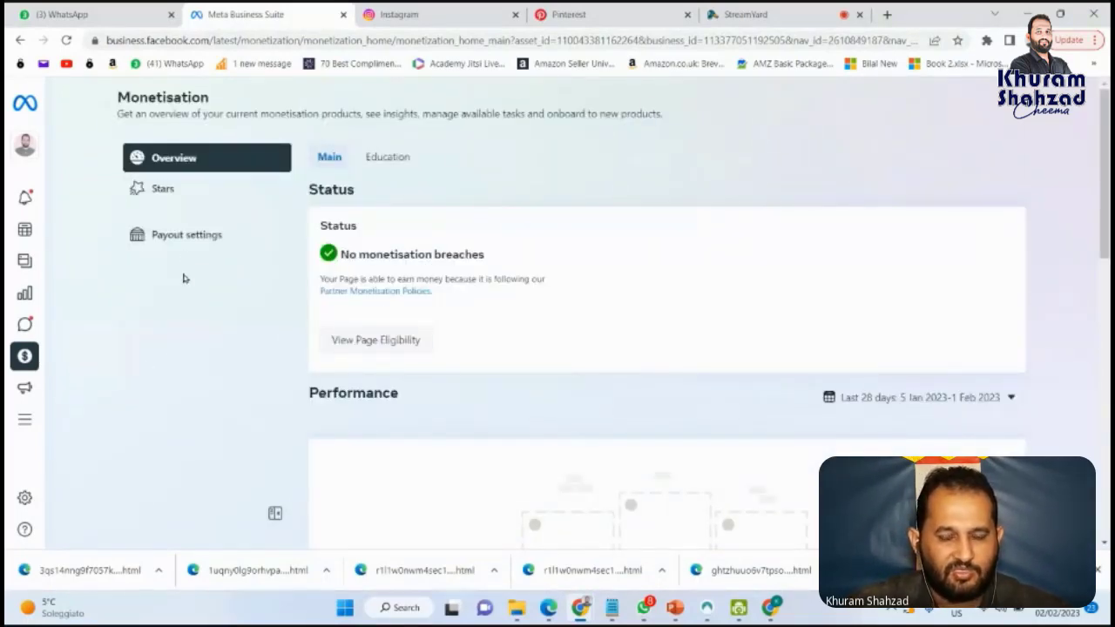
pyautogui.scroll(-2, 179, 332)
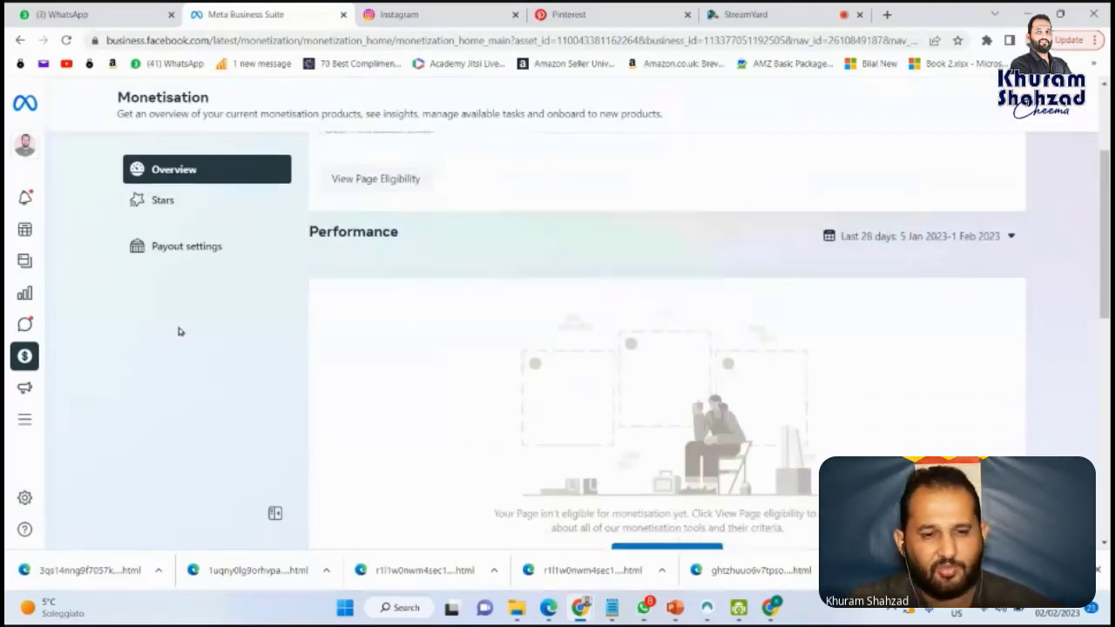
pyautogui.scroll(2, 178, 323)
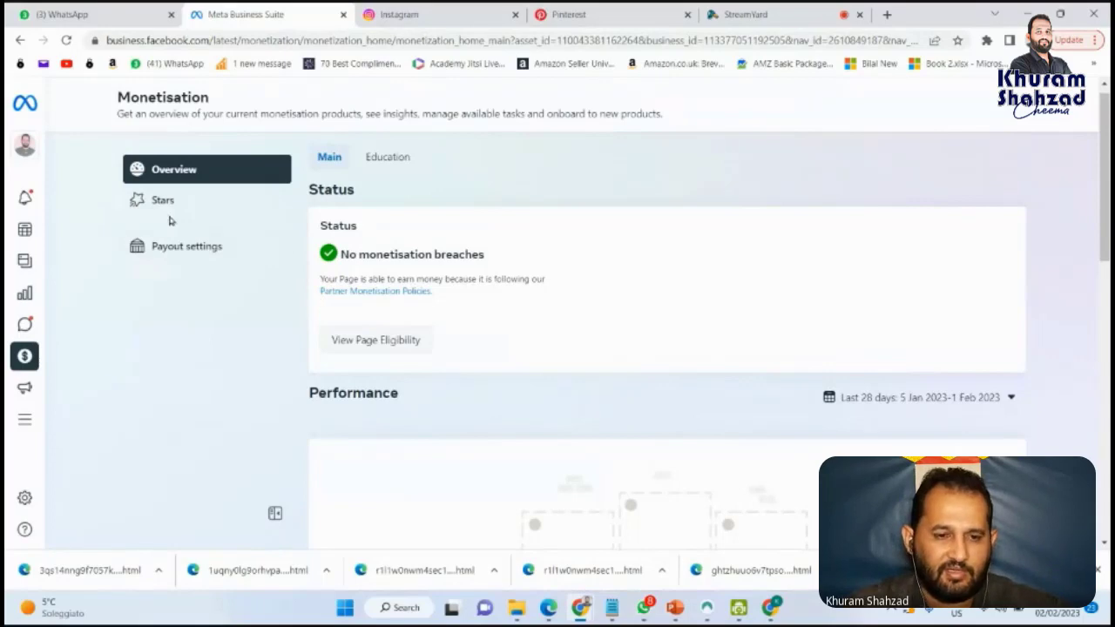
pyautogui.scroll(-1, 587, 463)
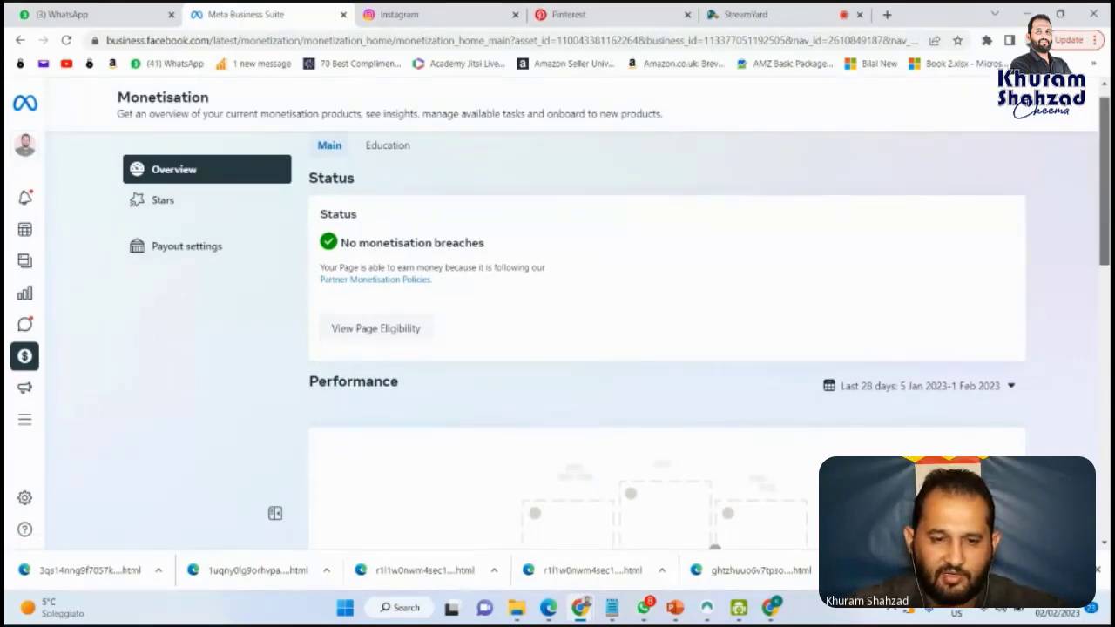
pyautogui.scroll(-4, 666, 331)
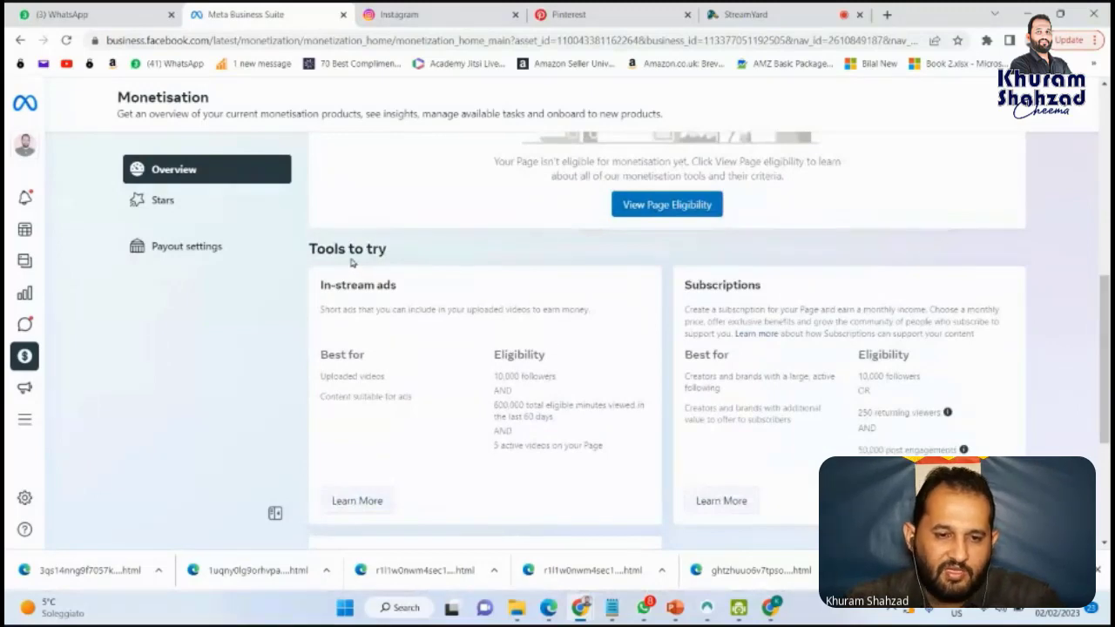
pyautogui.scroll(-1, 410, 287)
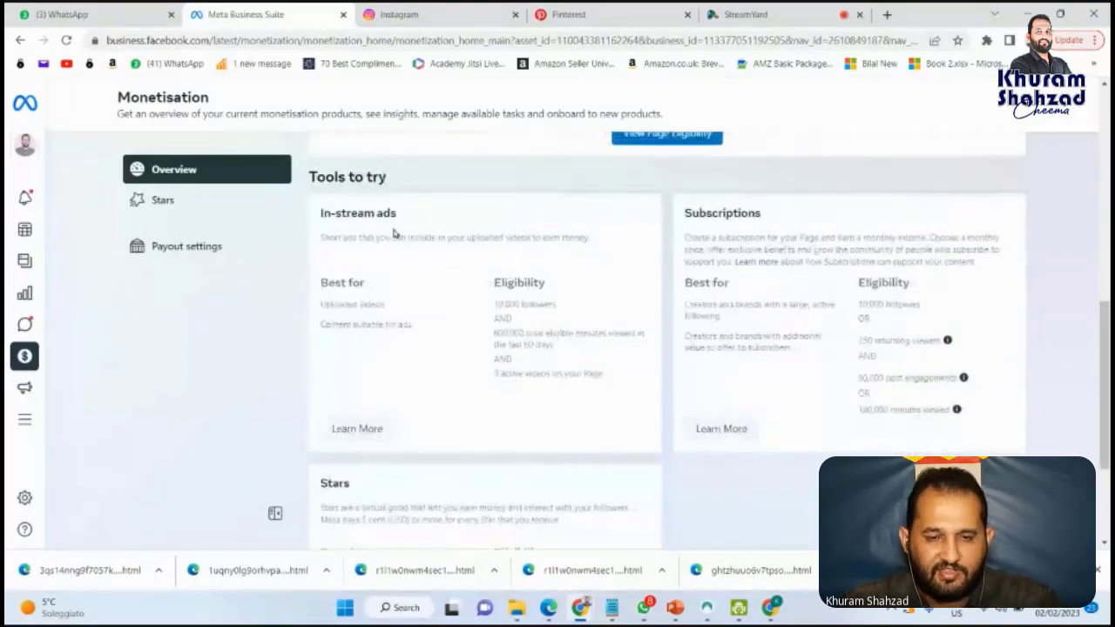
pyautogui.moveTo(406, 216); pyautogui.dragTo(317, 216)
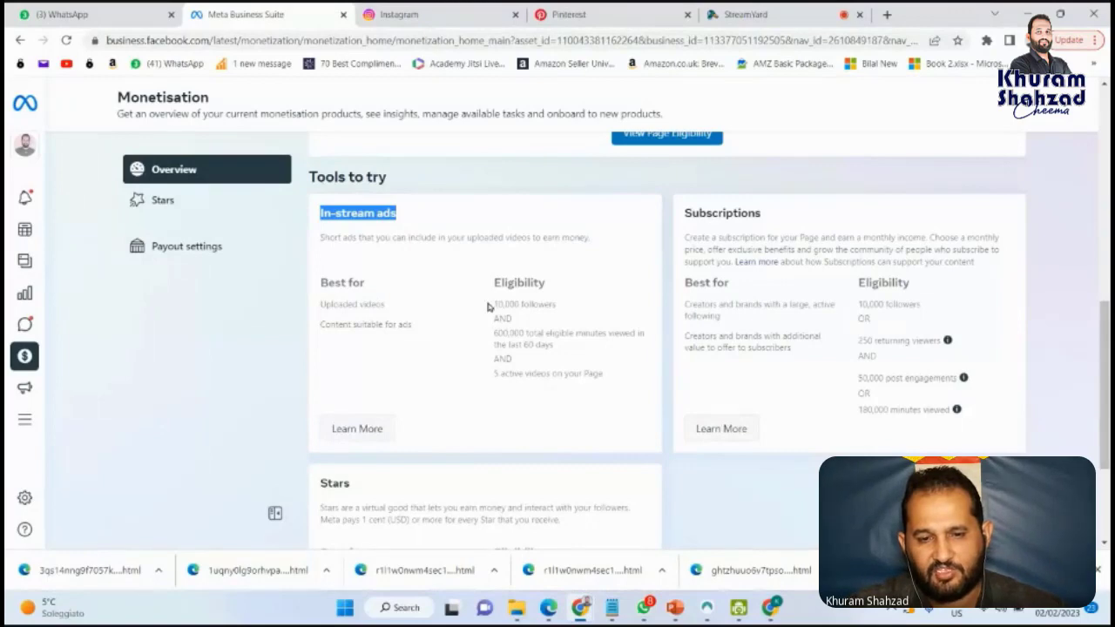
pyautogui.moveTo(493, 281); pyautogui.dragTo(549, 305)
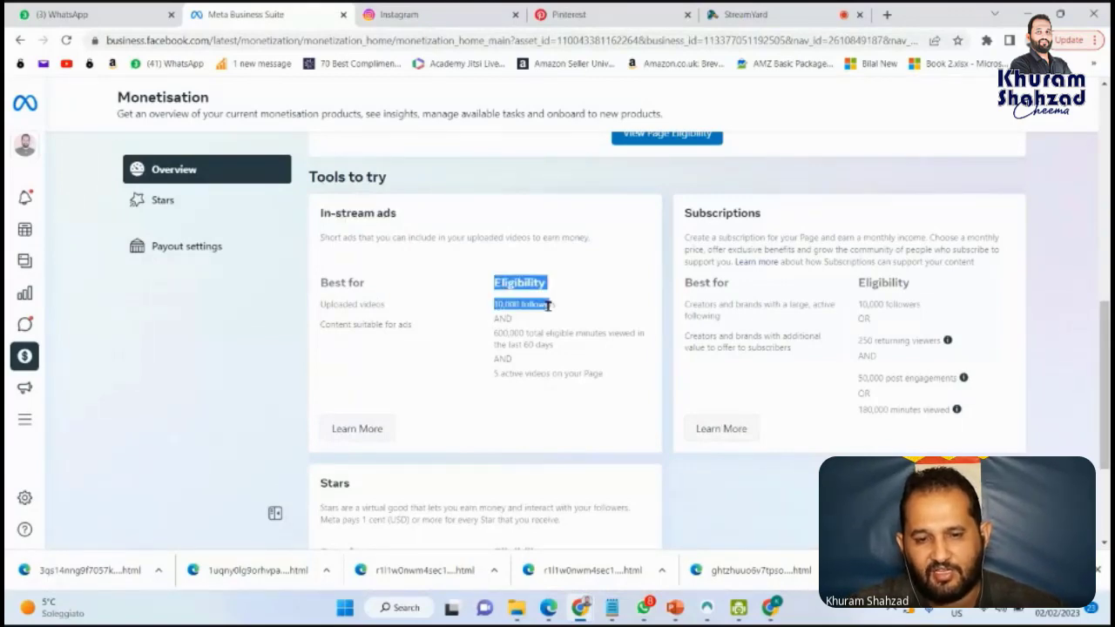
pyautogui.click(544, 326)
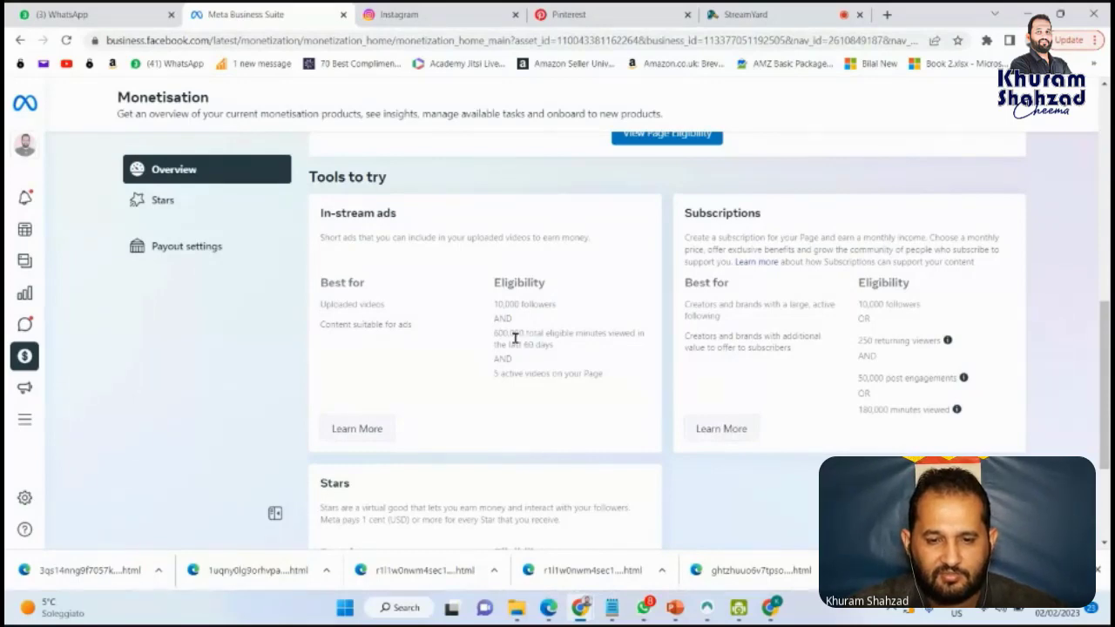
pyautogui.moveTo(515, 333); pyautogui.dragTo(476, 349)
pyautogui.moveTo(557, 351); pyautogui.dragTo(604, 376)
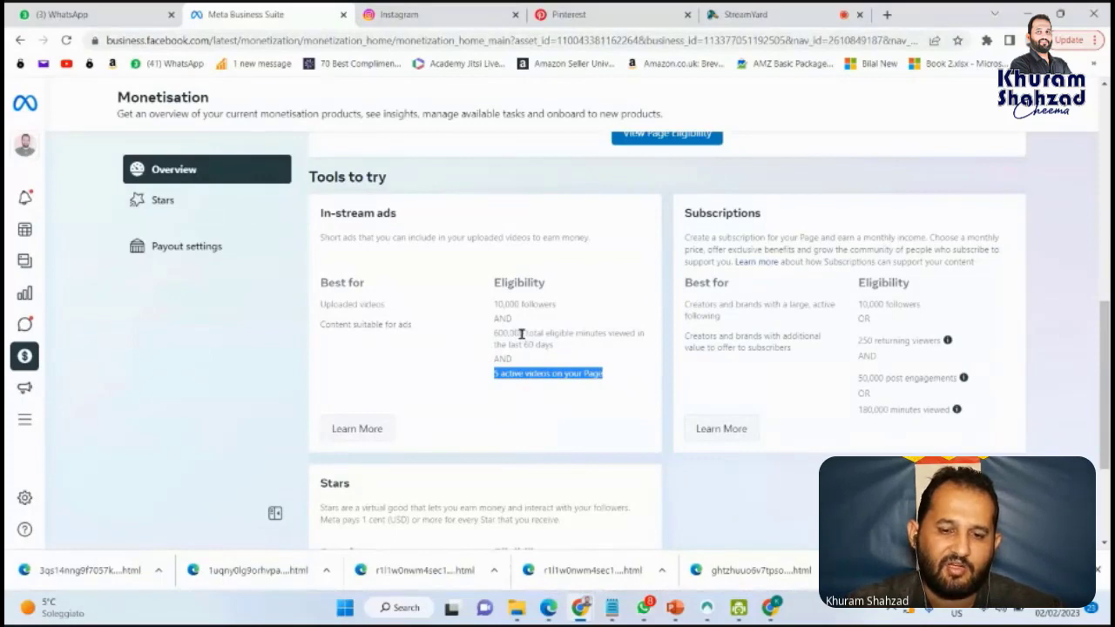
pyautogui.moveTo(521, 334); pyautogui.dragTo(484, 337)
pyautogui.click(469, 368)
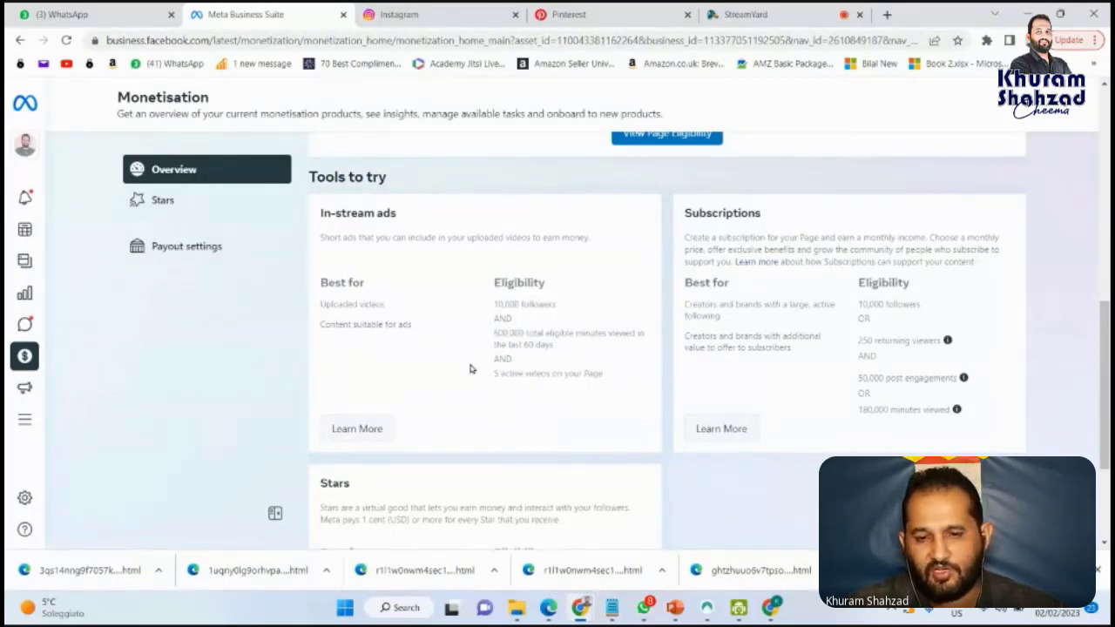
pyautogui.doubleClick(511, 304)
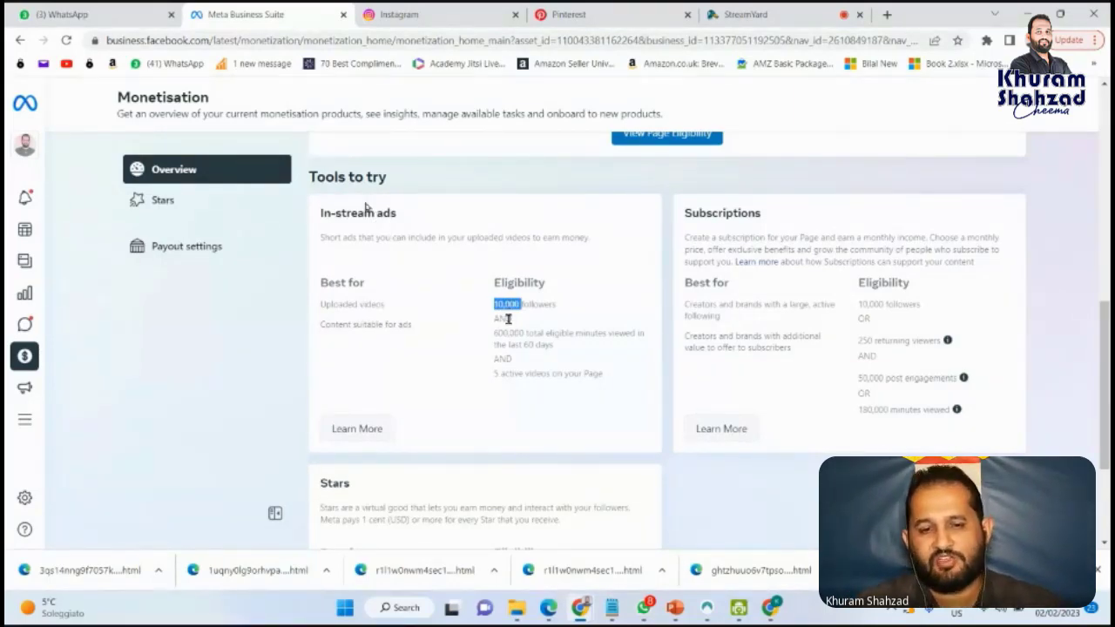
pyautogui.moveTo(398, 213); pyautogui.dragTo(318, 211)
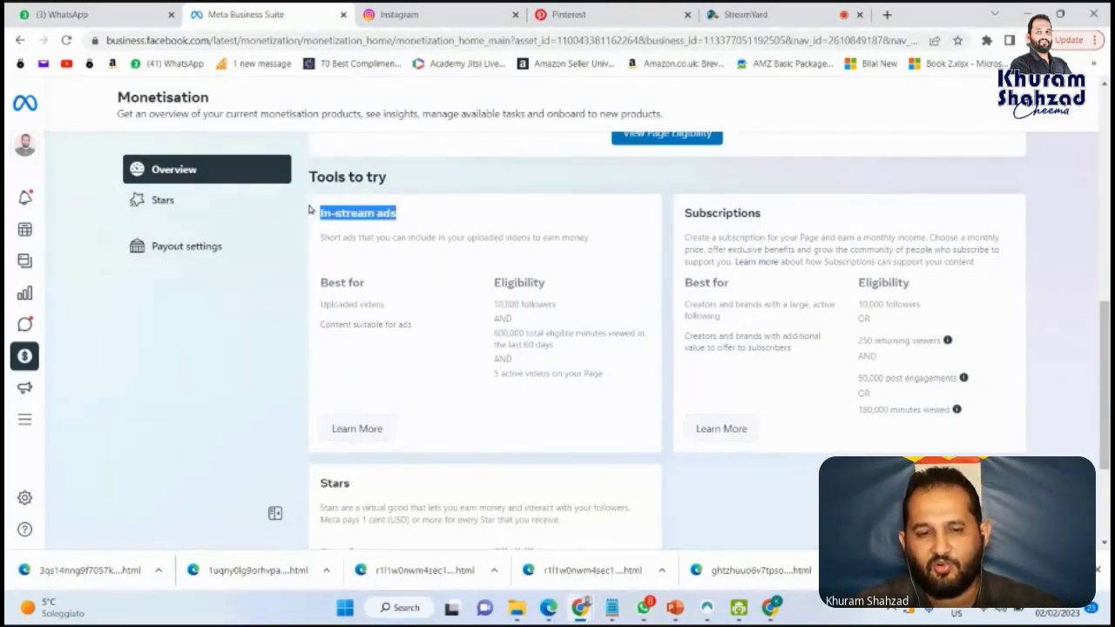
pyautogui.click(412, 216)
pyautogui.tripleClick(340, 210)
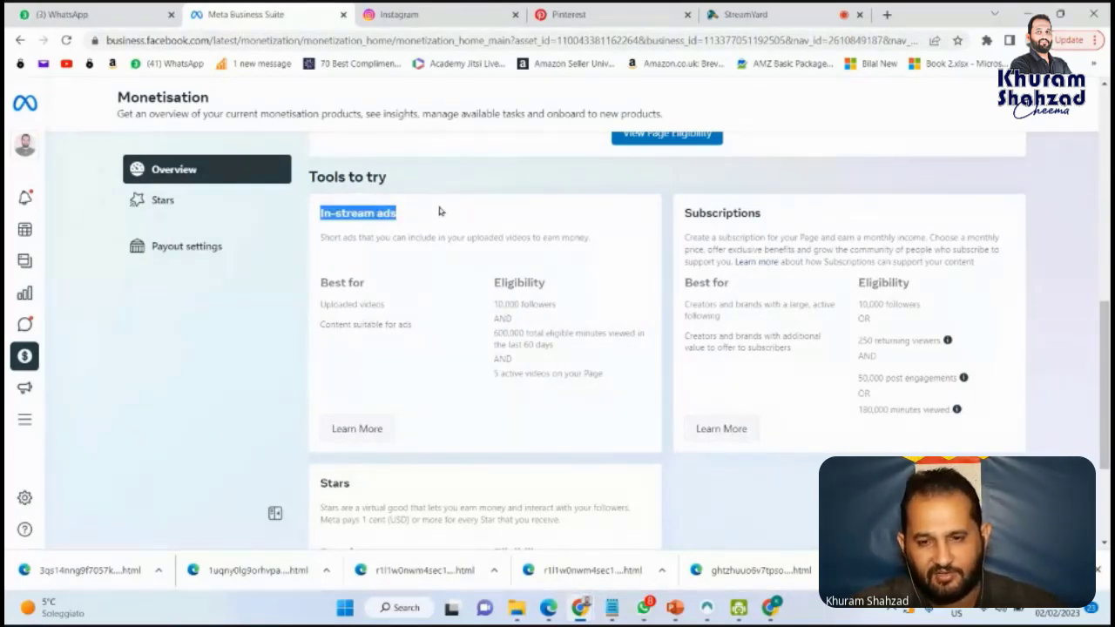
pyautogui.click(713, 216)
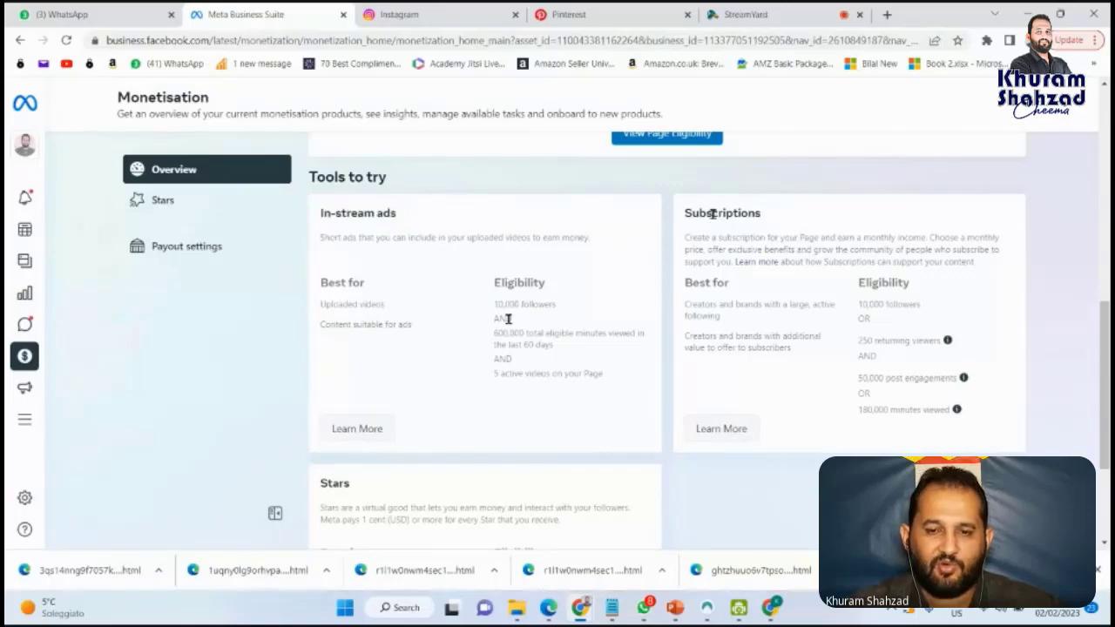
pyautogui.doubleClick(713, 217)
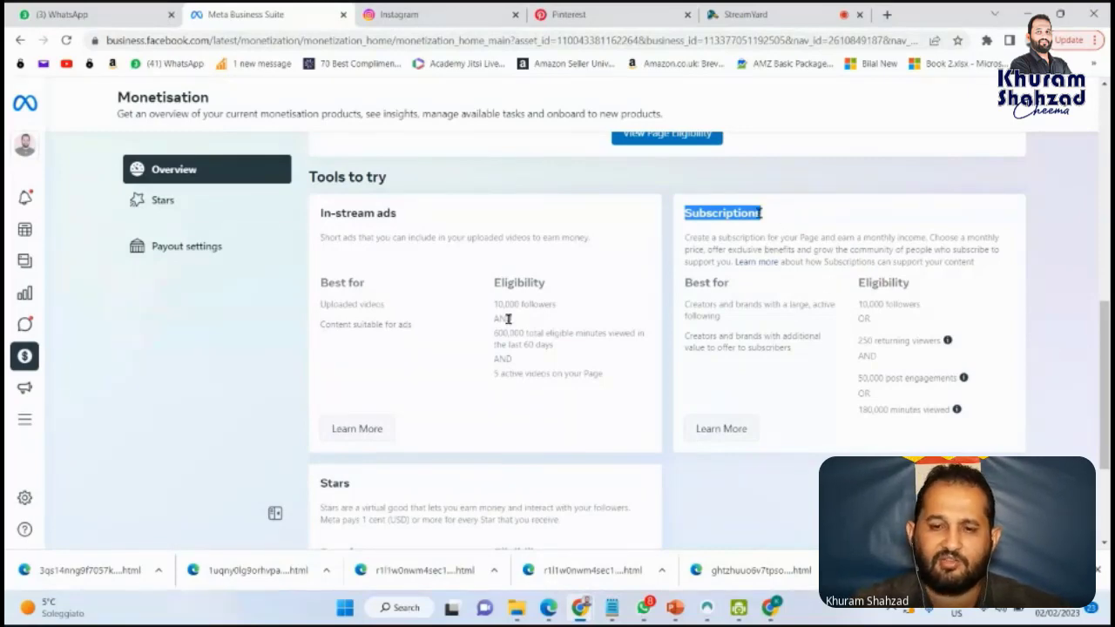
pyautogui.click(745, 231)
pyautogui.doubleClick(743, 216)
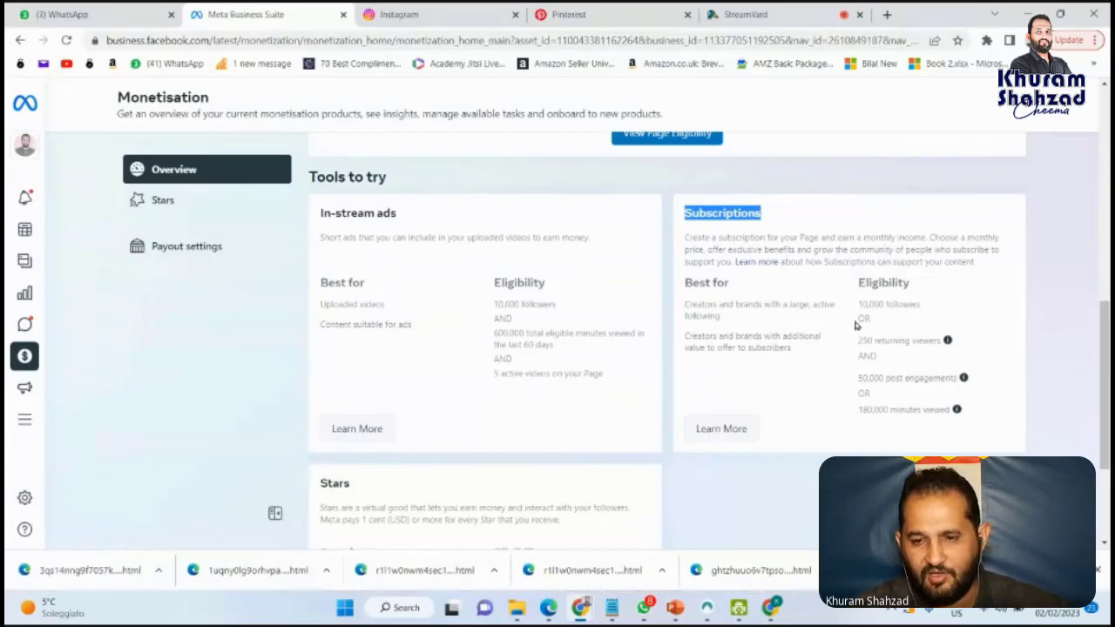
pyautogui.moveTo(851, 304); pyautogui.dragTo(889, 305)
pyautogui.click(918, 319)
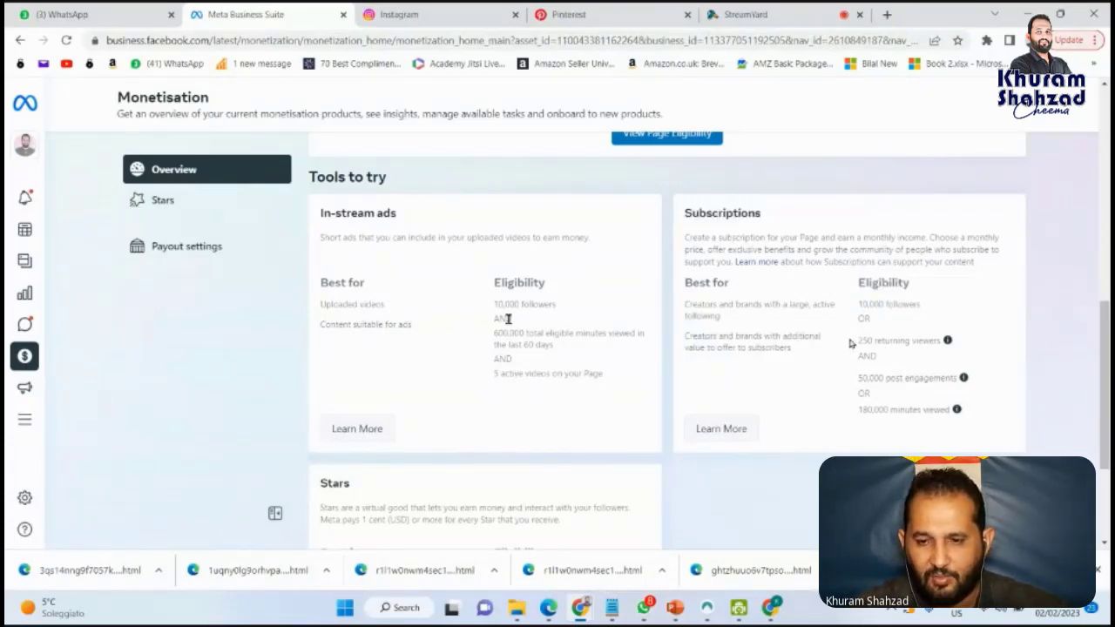
pyautogui.moveTo(851, 343)
pyautogui.mouseDown()
pyautogui.moveTo(866, 321)
pyautogui.moveTo(869, 340)
pyautogui.mouseUp()
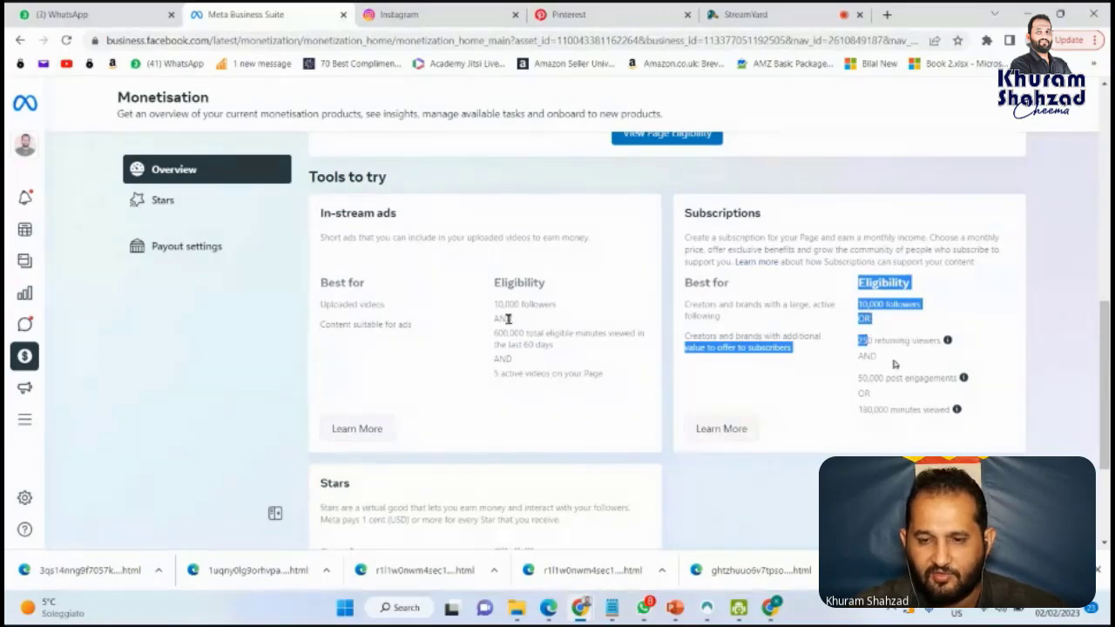
pyautogui.click(891, 359)
pyautogui.moveTo(852, 381); pyautogui.dragTo(895, 377)
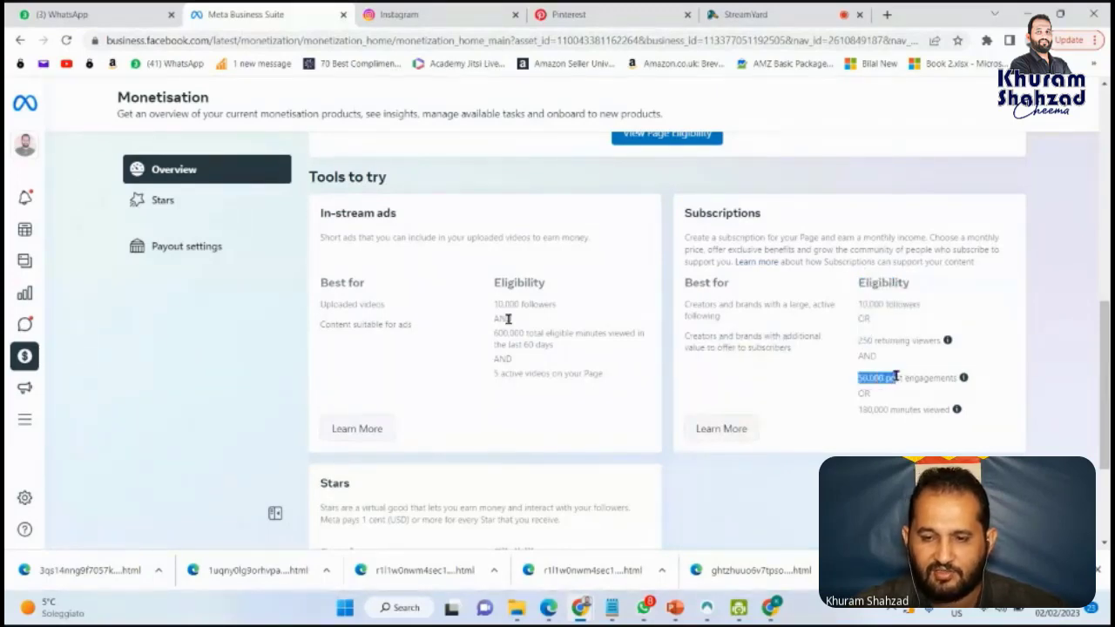
pyautogui.doubleClick(735, 212)
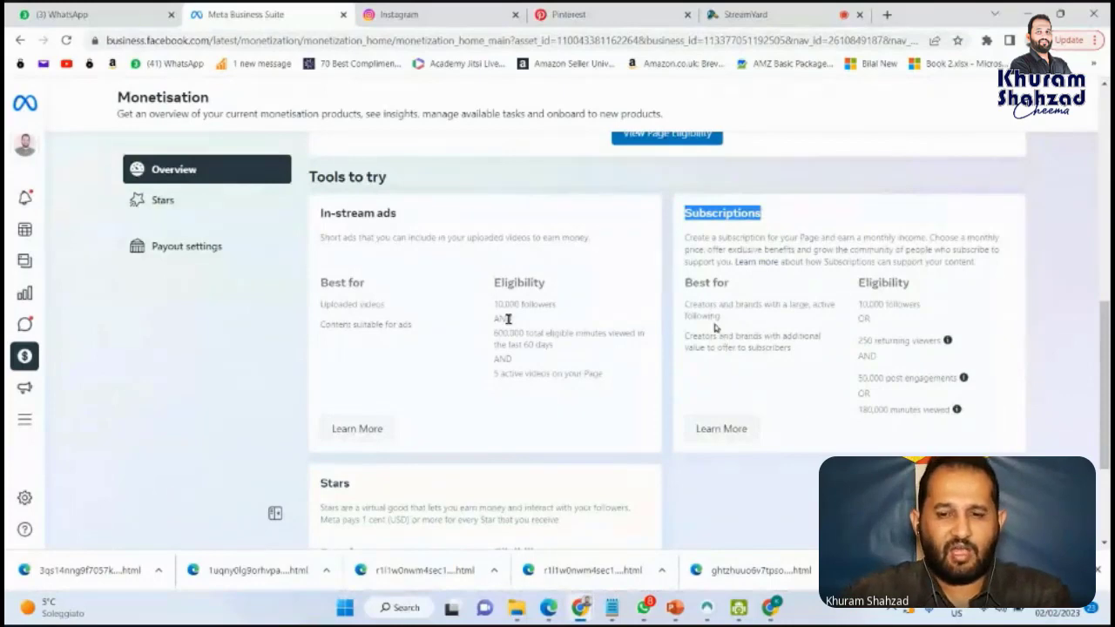
pyautogui.scroll(-3, 720, 331)
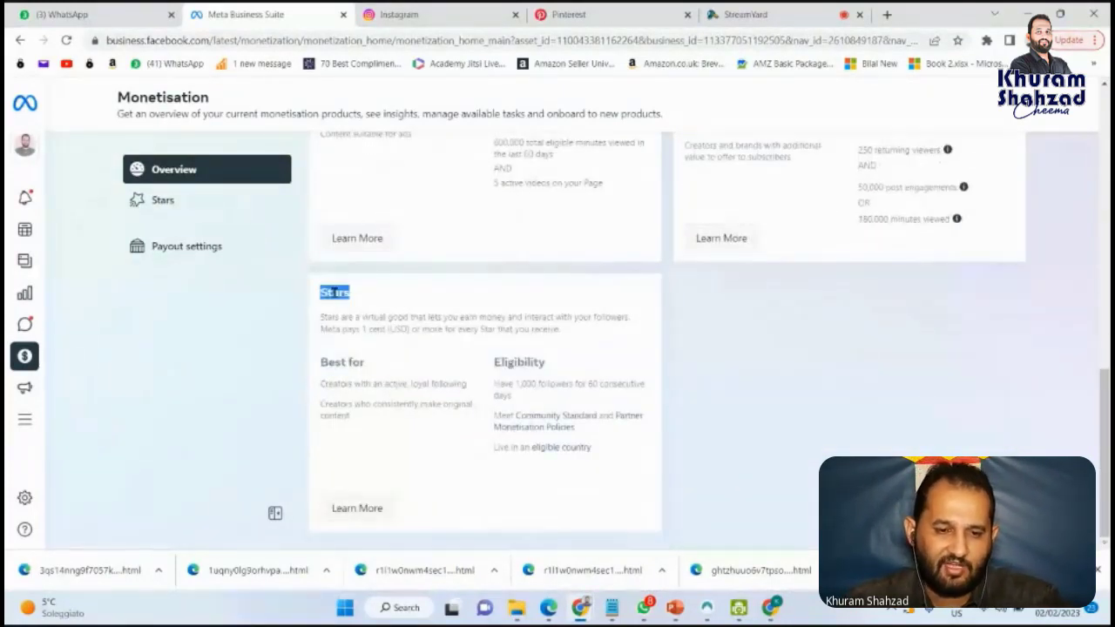
pyautogui.scroll(3, 351, 364)
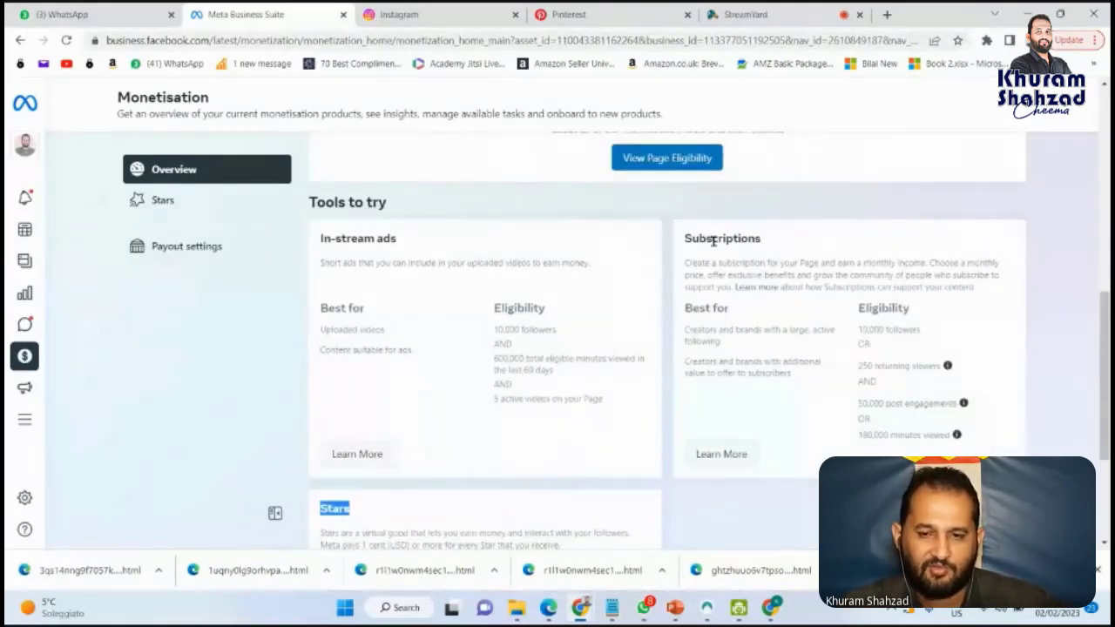
pyautogui.doubleClick(713, 241)
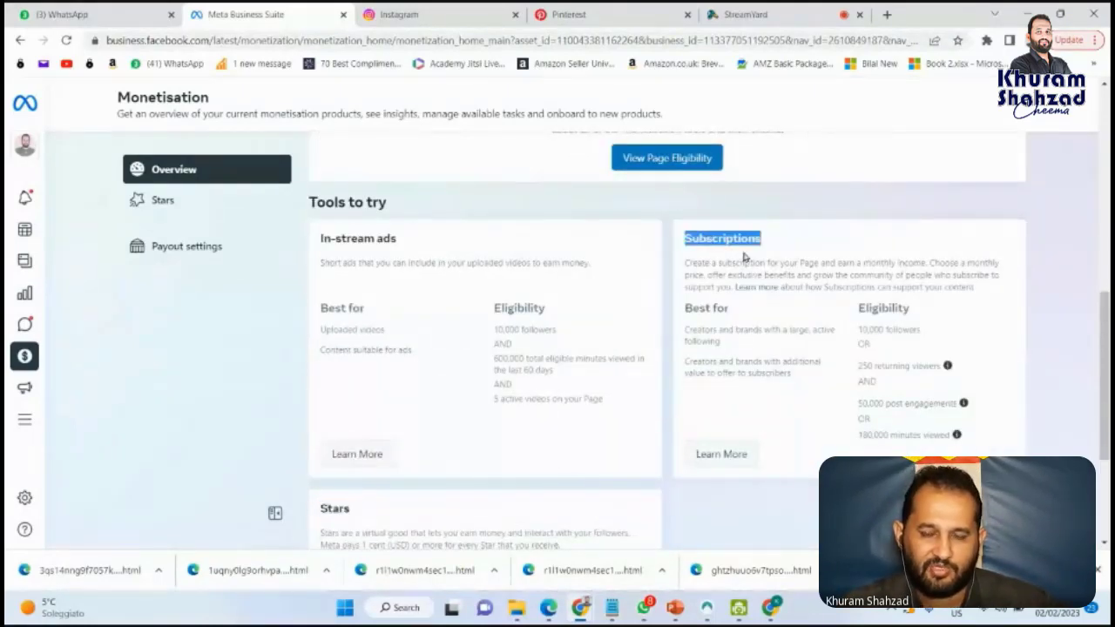
pyautogui.doubleClick(369, 244)
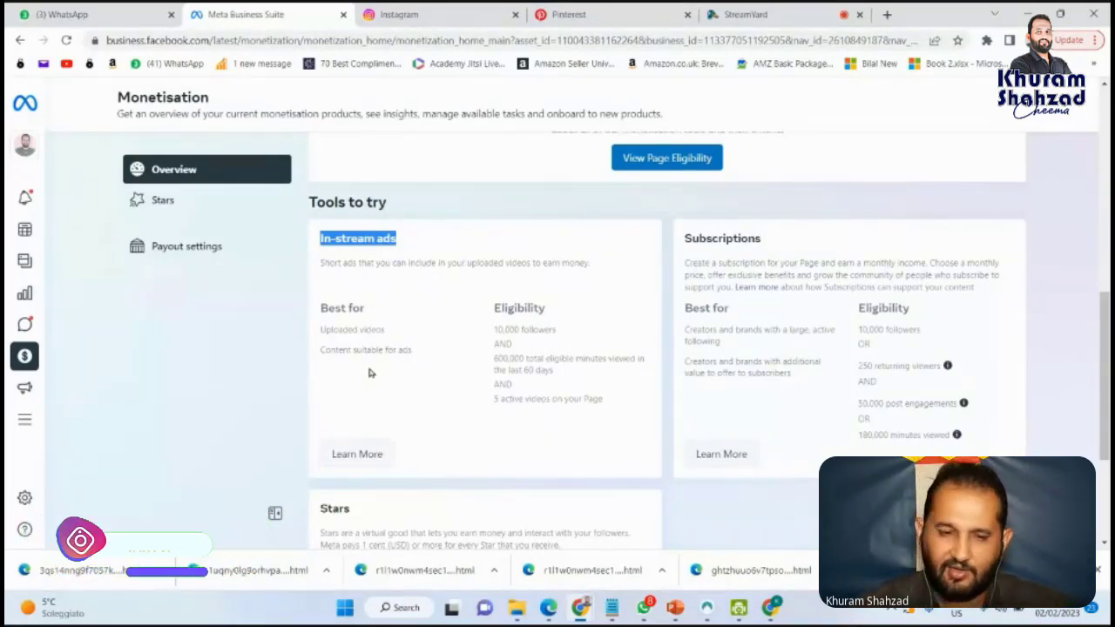
pyautogui.scroll(-2, 442, 342)
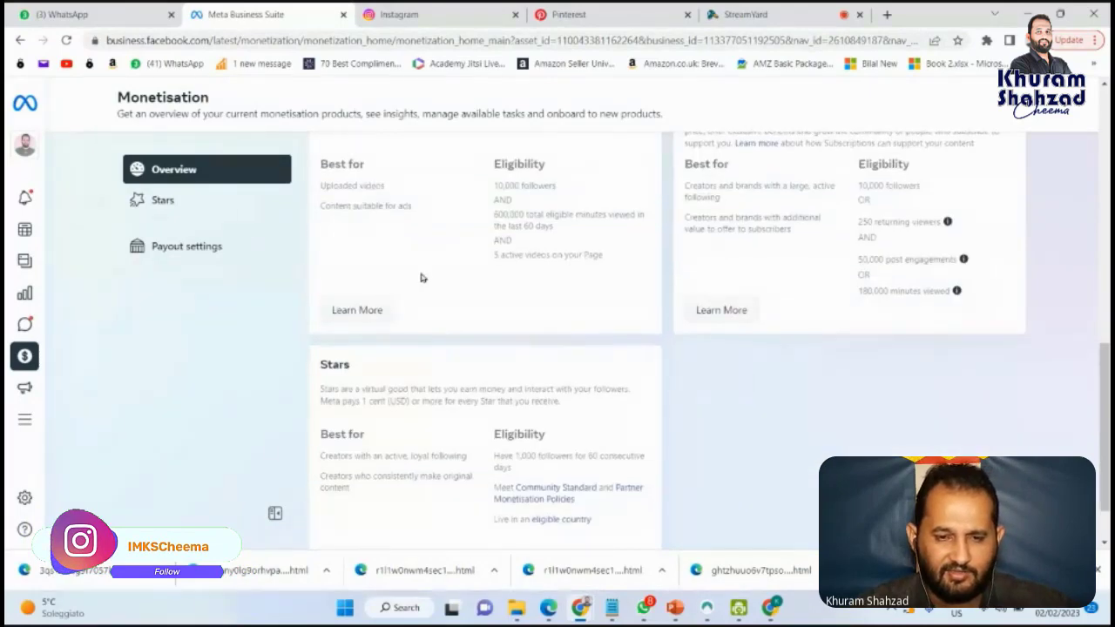
pyautogui.scroll(-1, 444, 287)
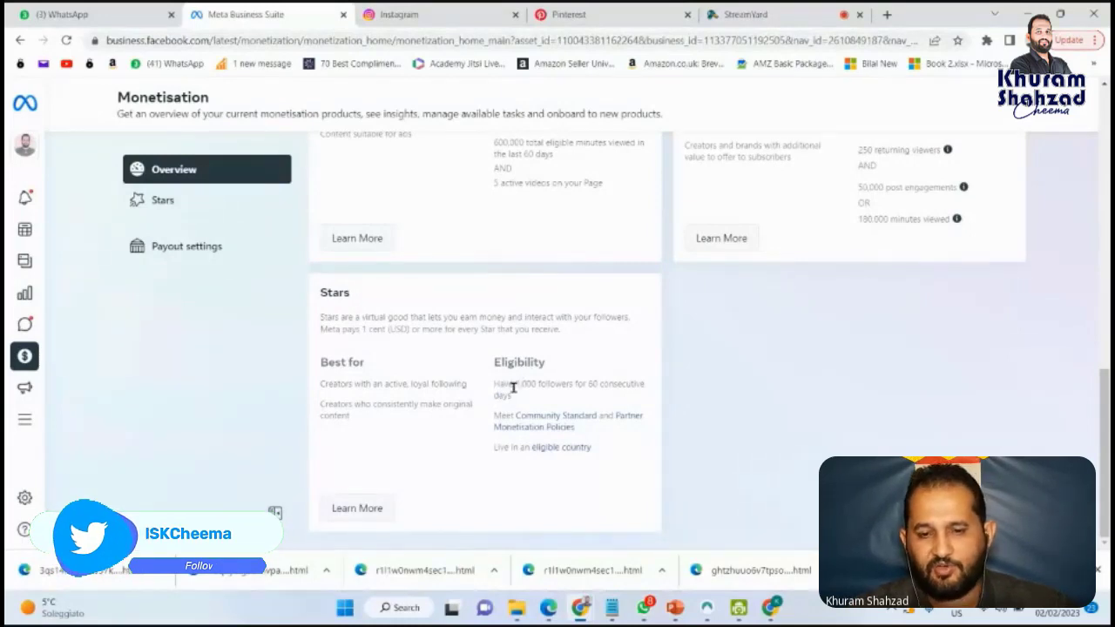
pyautogui.moveTo(514, 385); pyautogui.dragTo(623, 398)
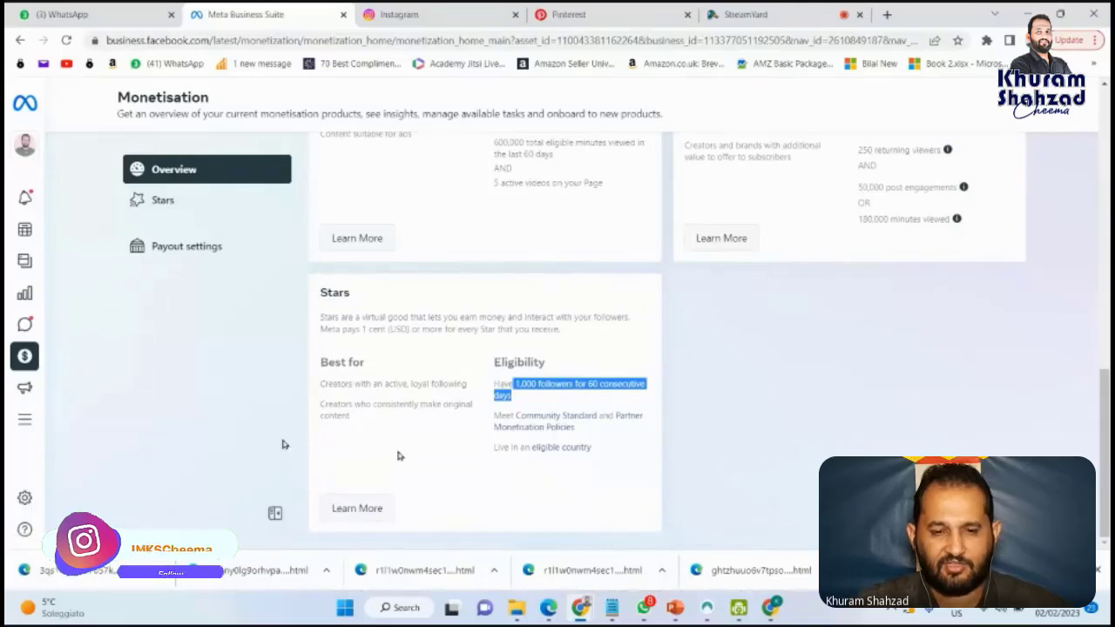
pyautogui.scroll(2, 373, 356)
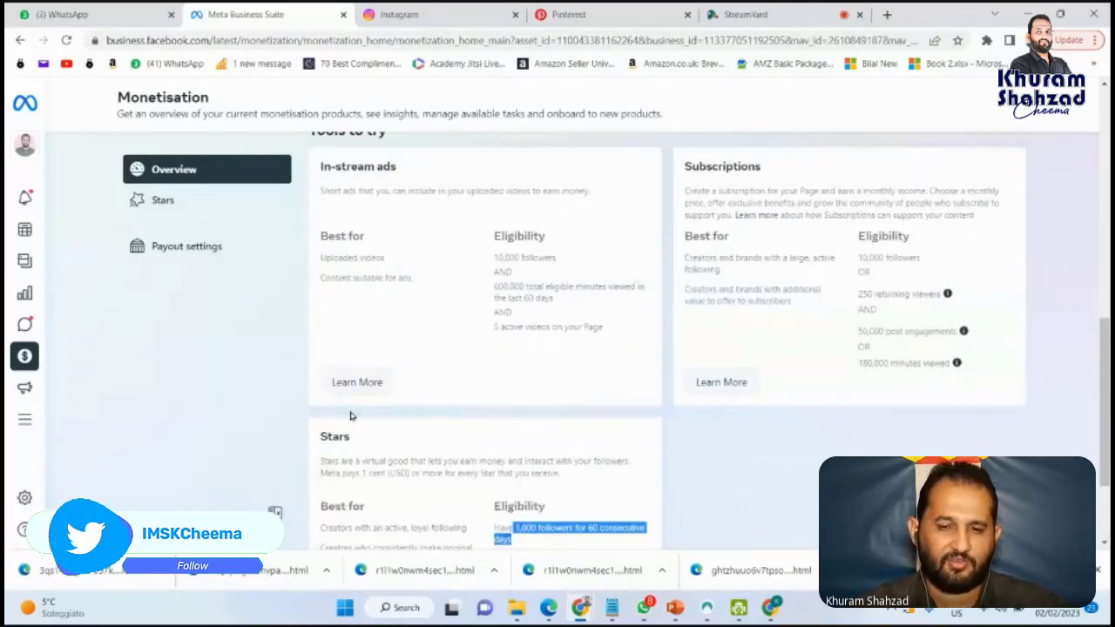
pyautogui.doubleClick(334, 436)
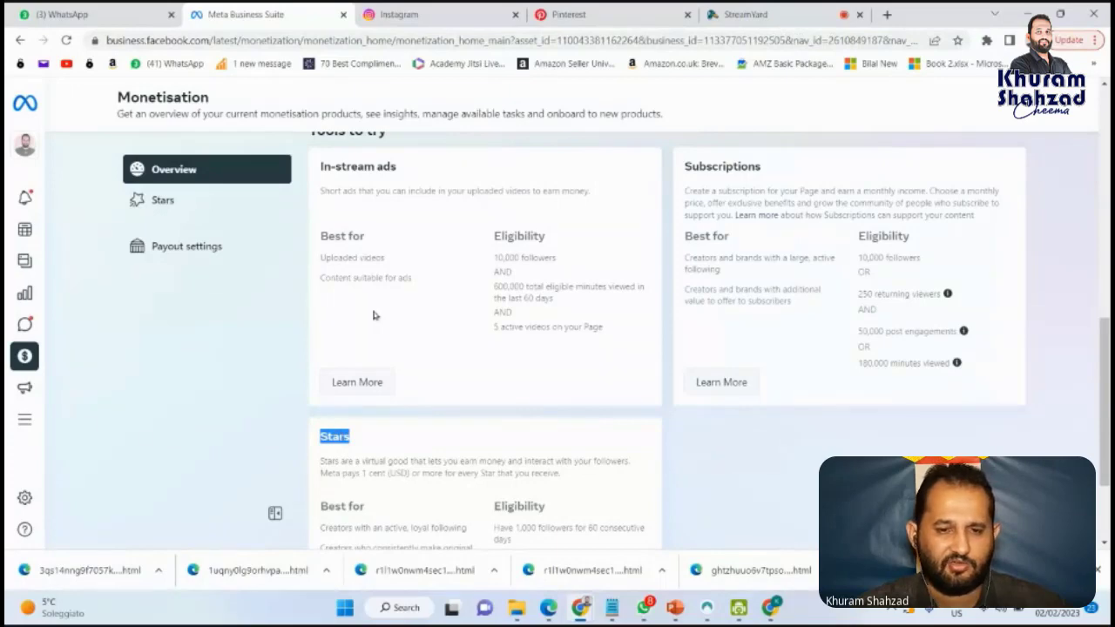
pyautogui.moveTo(414, 161); pyautogui.dragTo(298, 162)
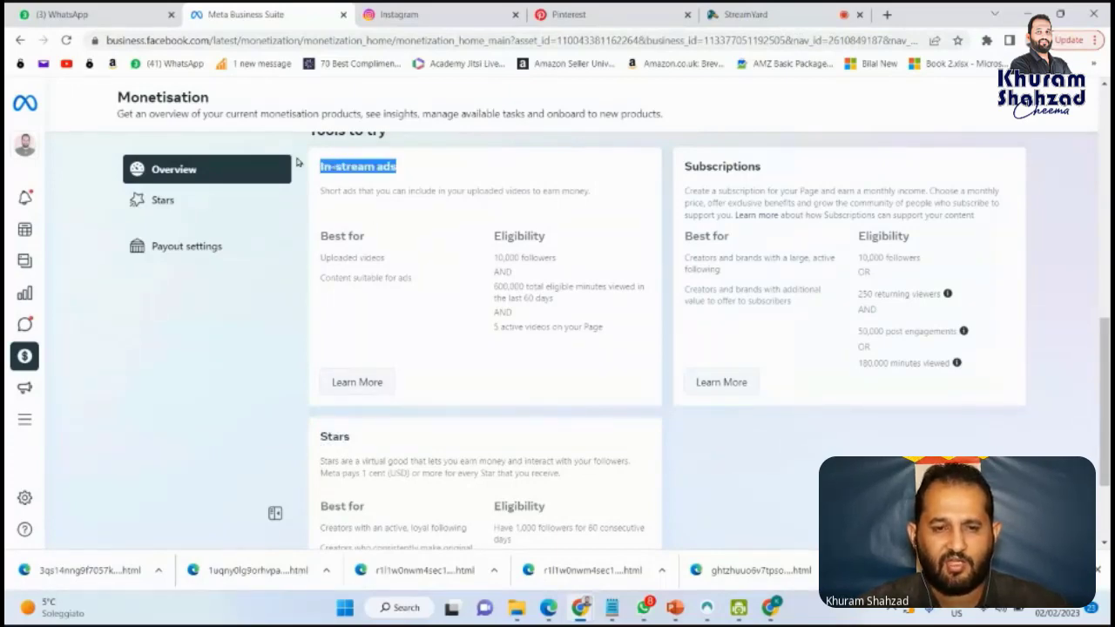
pyautogui.scroll(1, 375, 261)
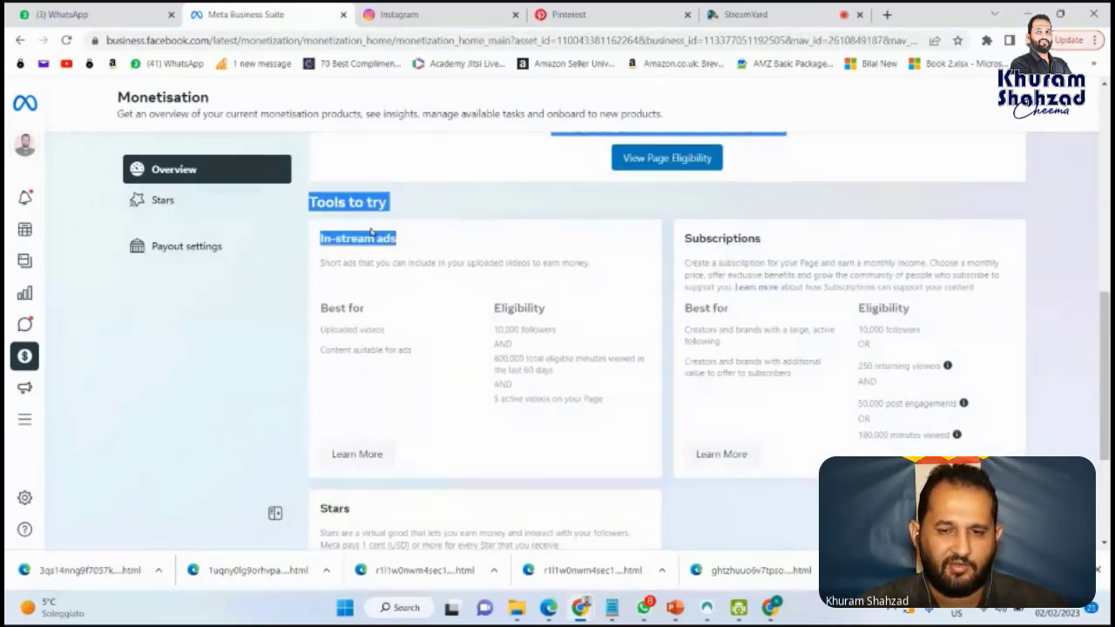
pyautogui.scroll(1, 295, 274)
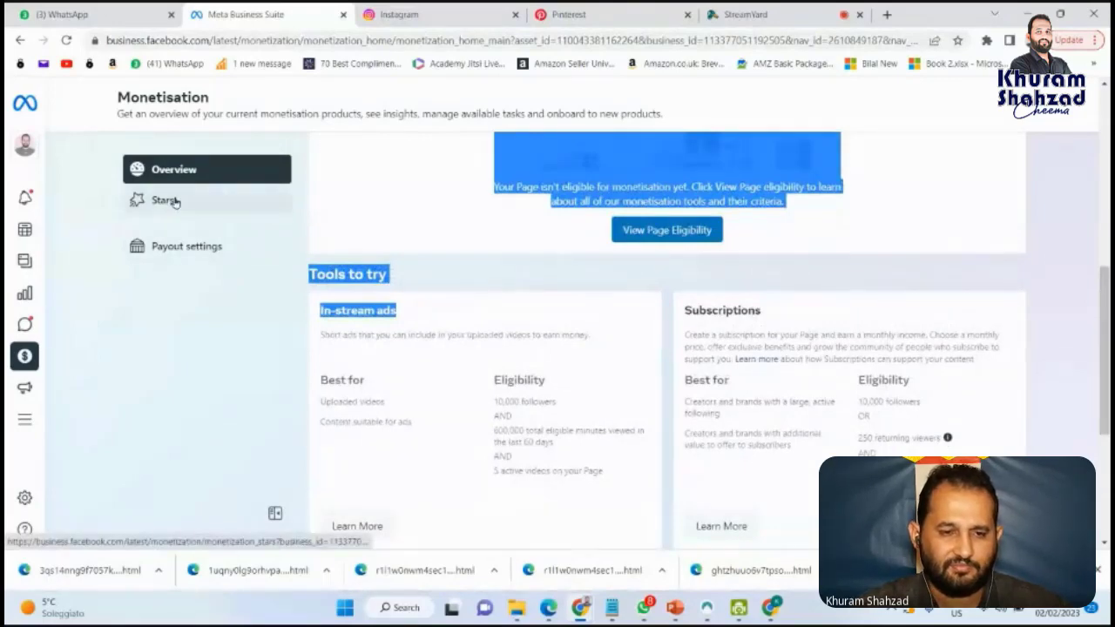
# Step: Open the Stars page and scroll down to this week's top Stars videos
pyautogui.click(165, 200)
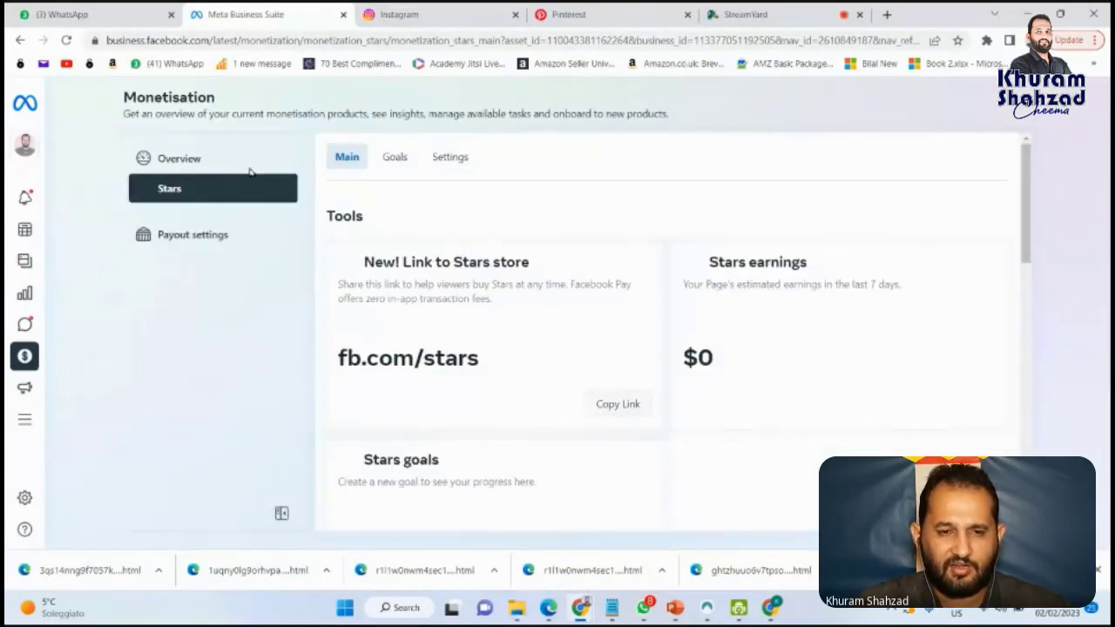
pyautogui.scroll(-5, 470, 322)
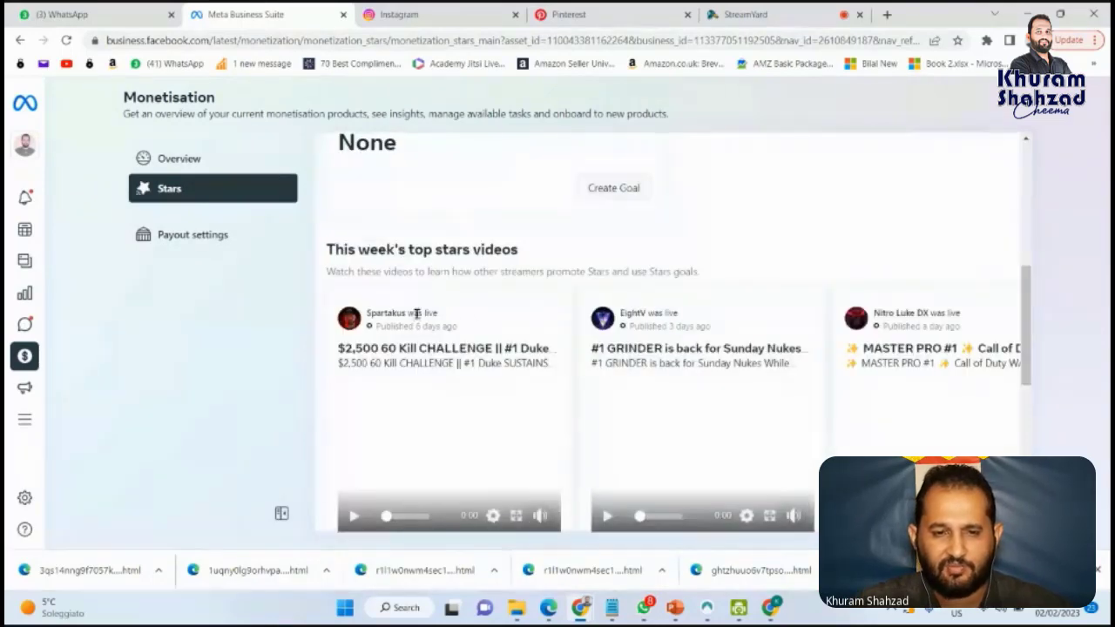
pyautogui.scroll(-3, 418, 315)
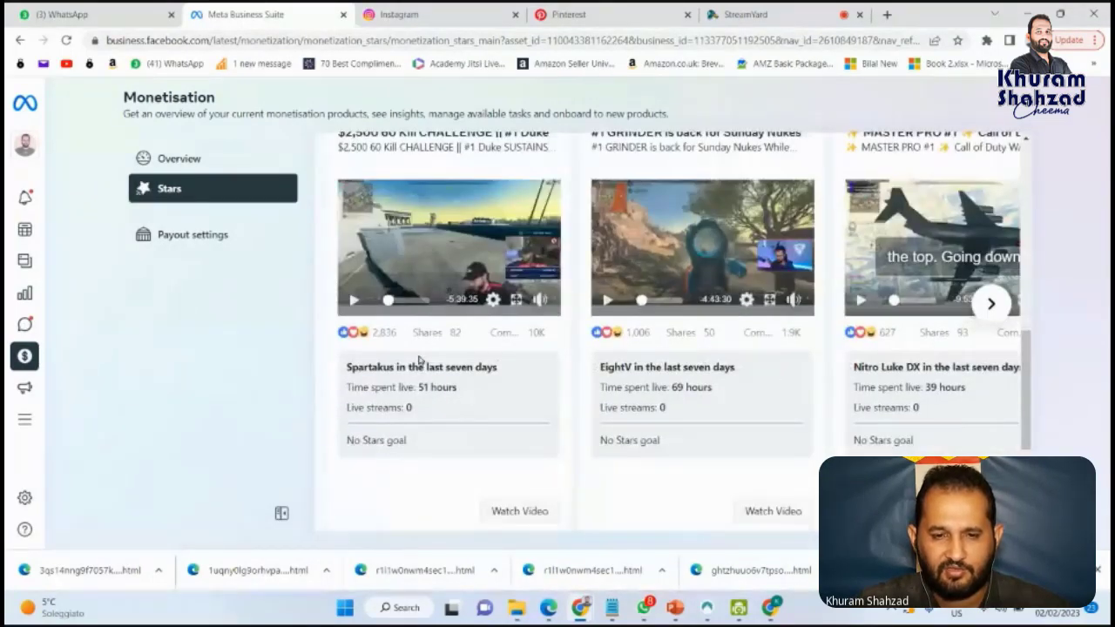
pyautogui.scroll(1, 427, 359)
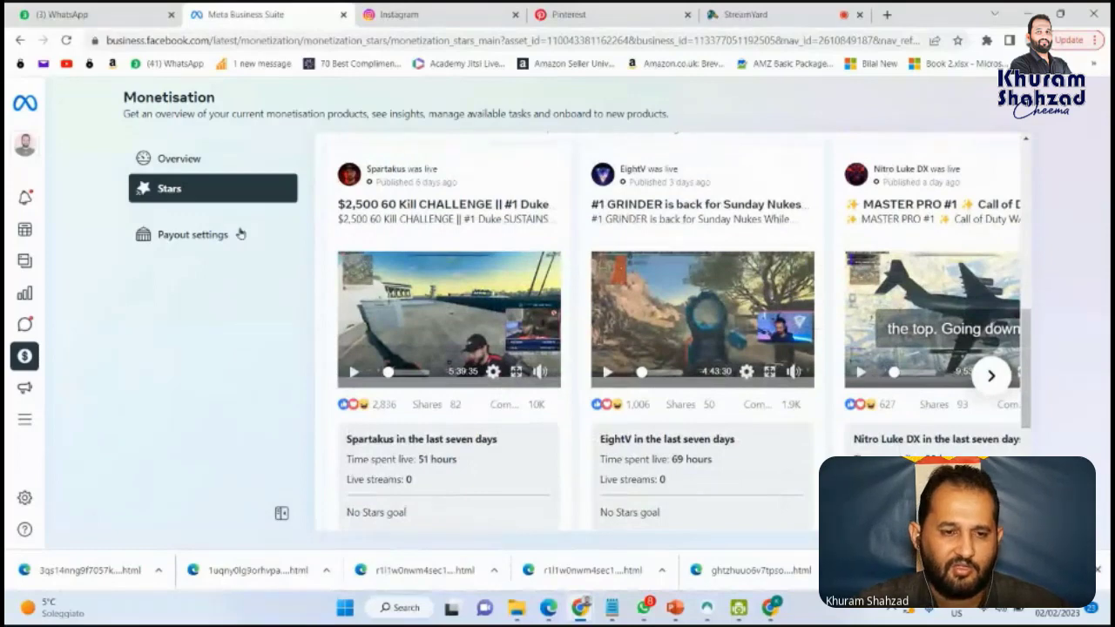
# Step: Open Payout settings, then go through All tools to the Orders page under Sell products and services
pyautogui.click(173, 242)
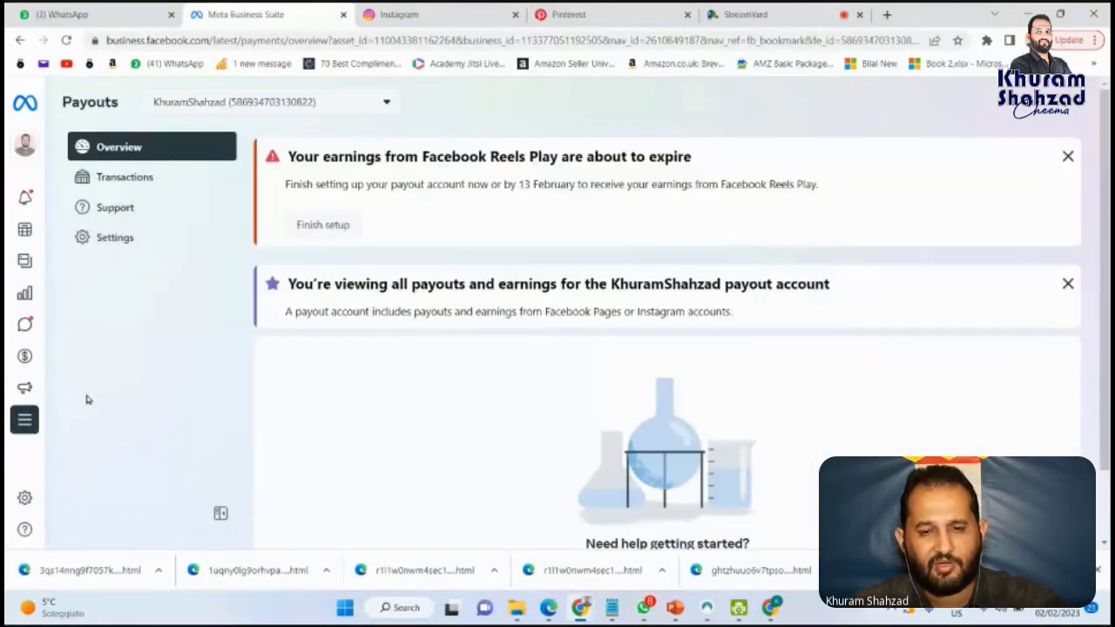
pyautogui.moveTo(36, 476)
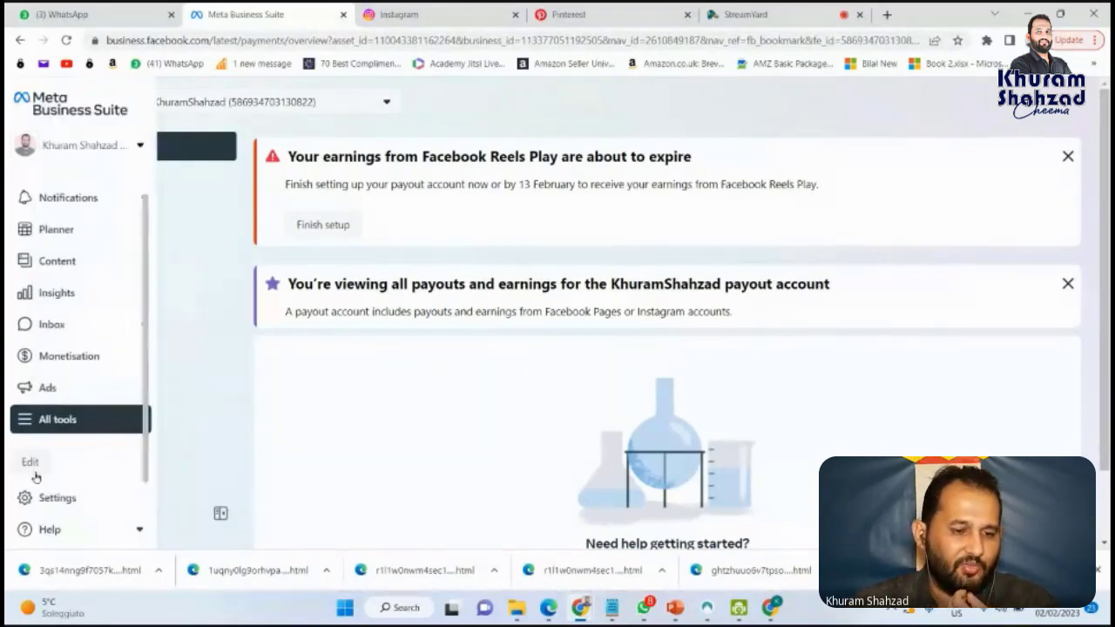
pyautogui.click(30, 422)
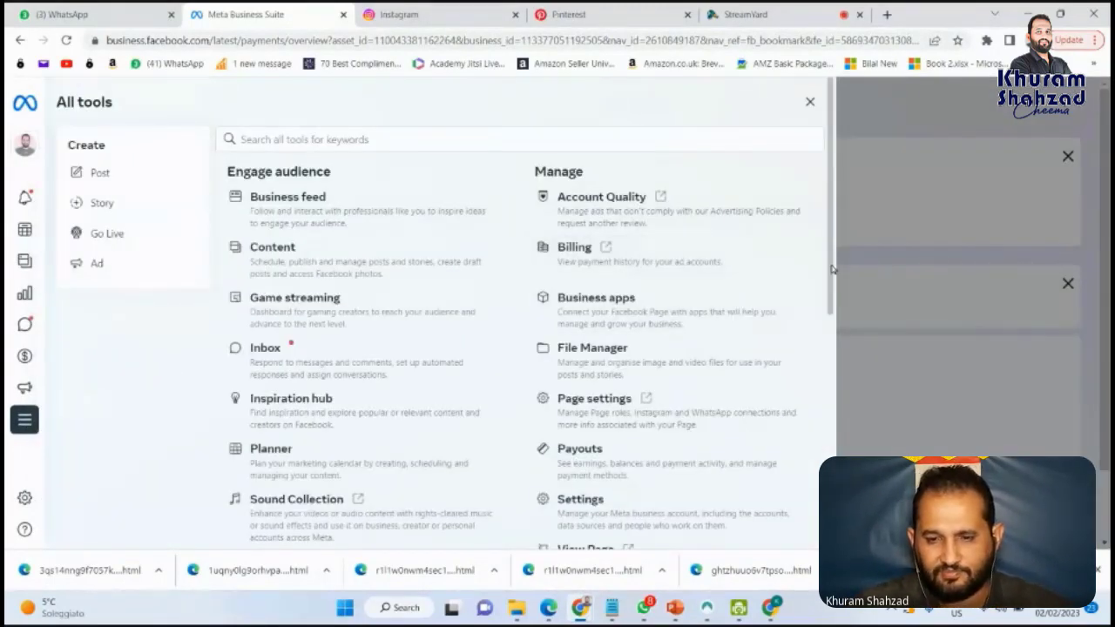
pyautogui.moveTo(835, 264); pyautogui.dragTo(838, 514)
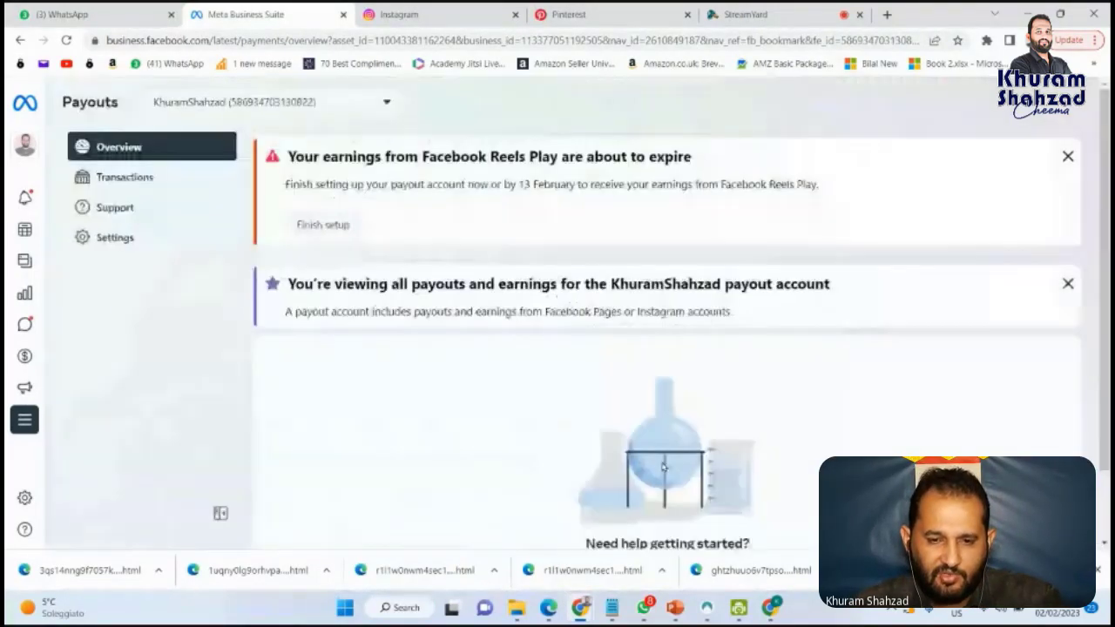
pyautogui.click(24, 419)
pyautogui.scroll(-5, 664, 427)
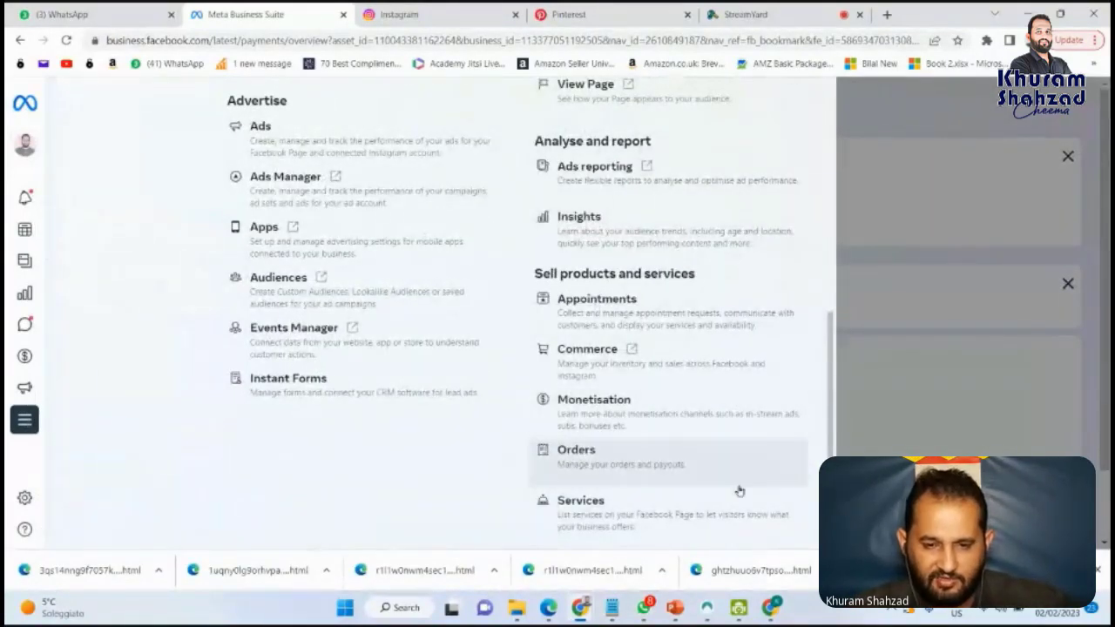
pyautogui.click(571, 455)
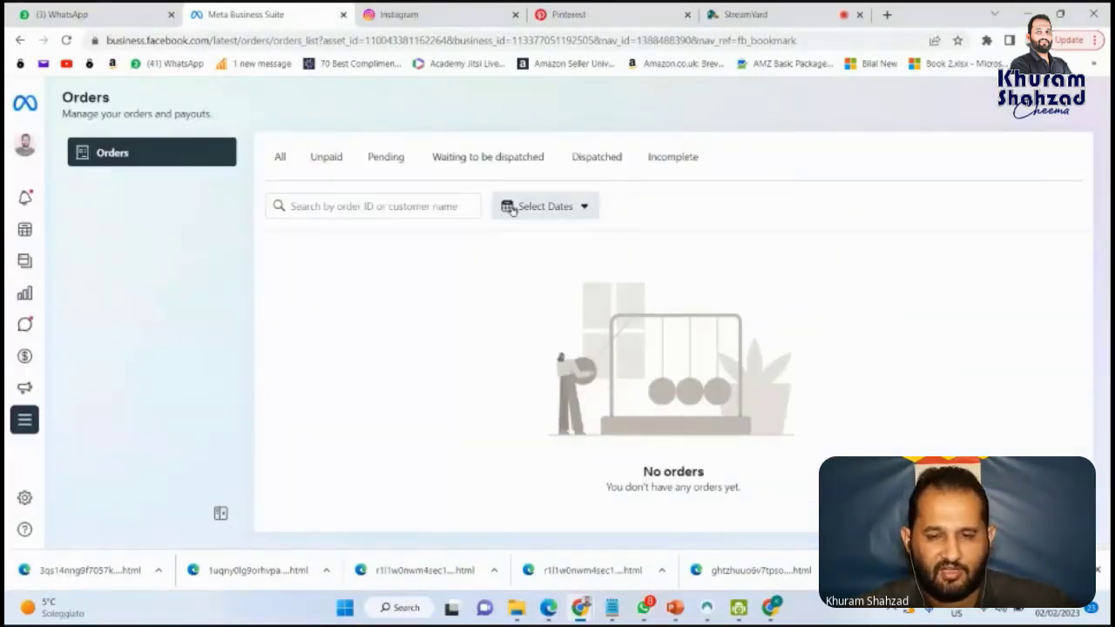
# Step: Scroll through the business accounts and pages in the account switcher, then close it
pyautogui.click(58, 146)
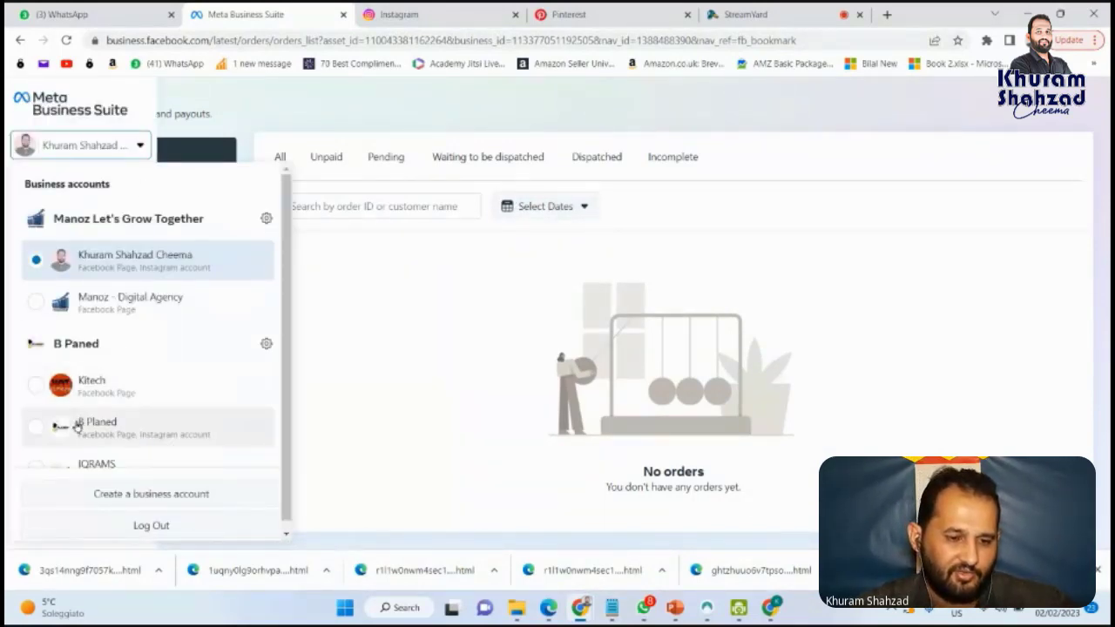
pyautogui.scroll(-6, 74, 365)
pyautogui.scroll(-7, 69, 384)
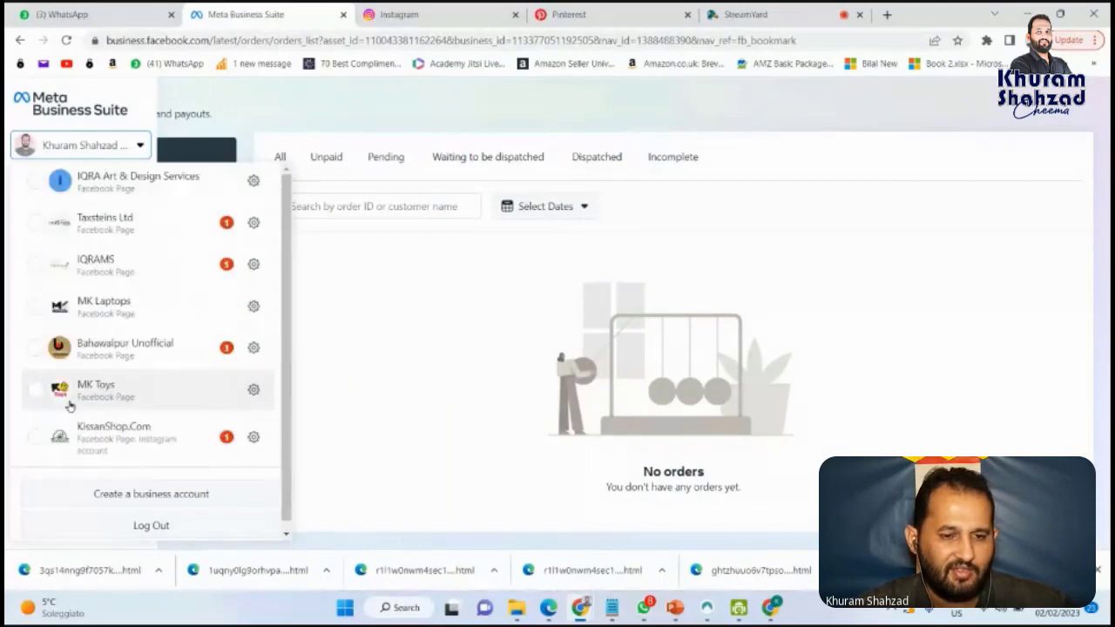
pyautogui.scroll(6, 83, 292)
pyautogui.scroll(3, 83, 292)
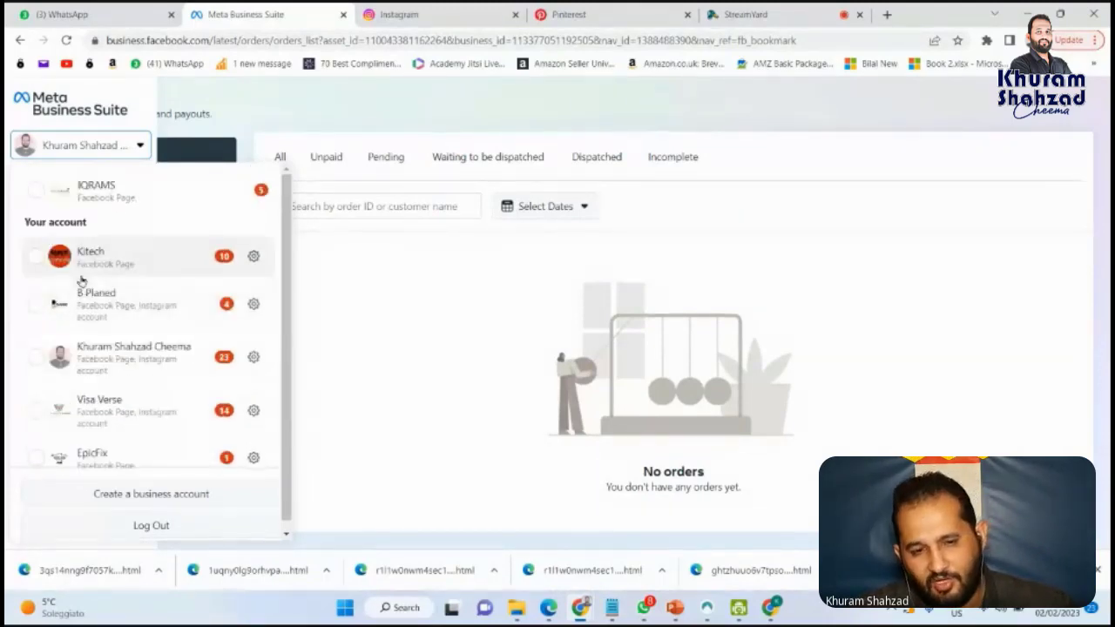
pyautogui.scroll(3, 81, 280)
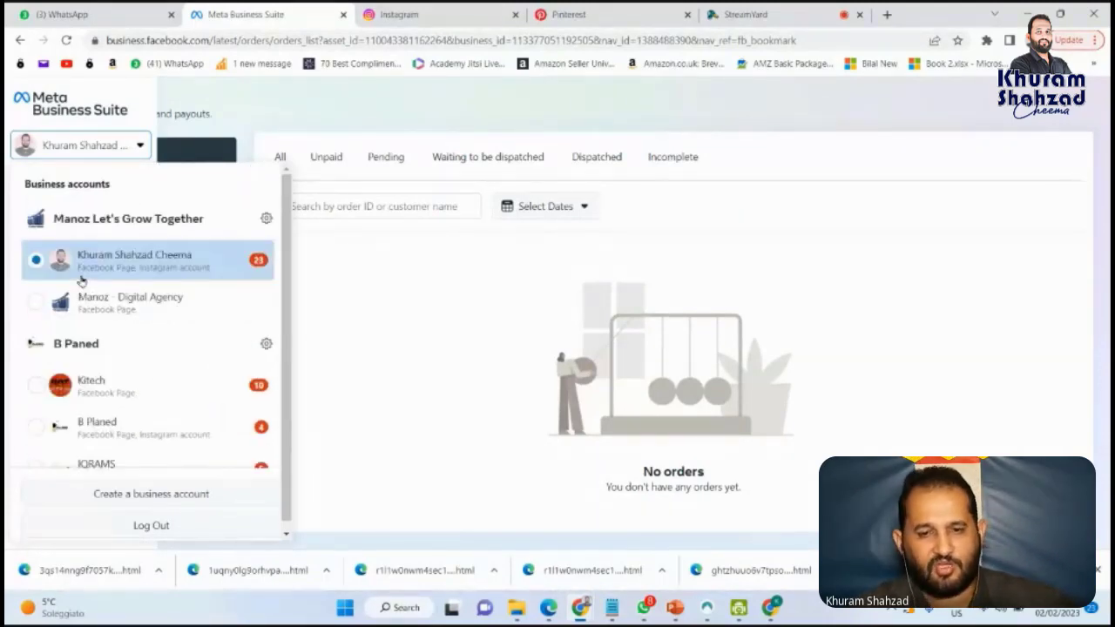
pyautogui.click(268, 105)
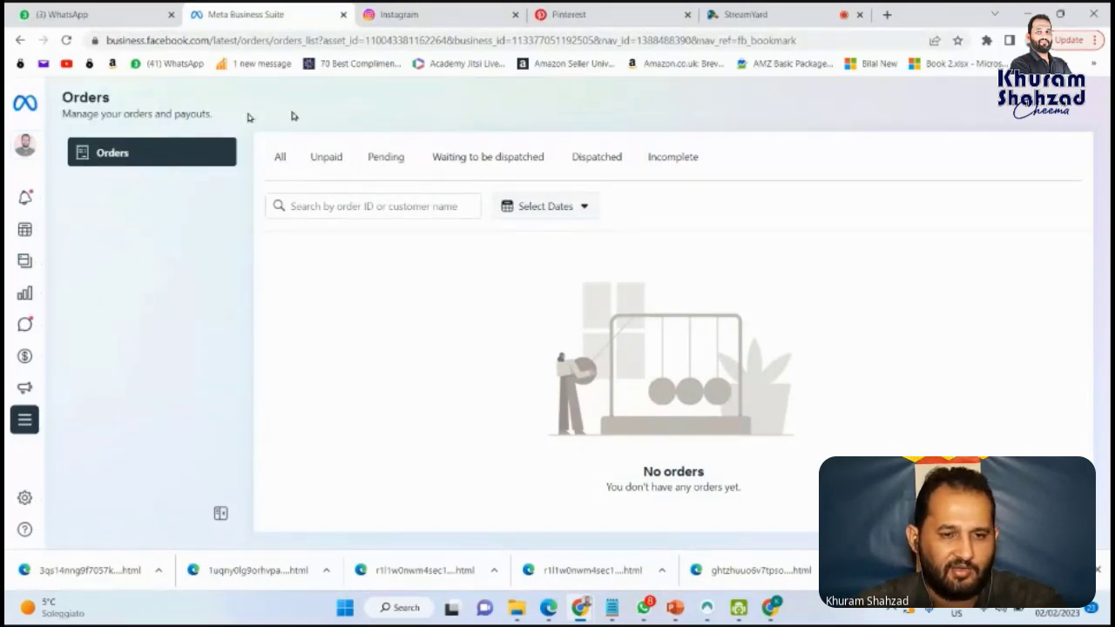
pyautogui.moveTo(32, 107)
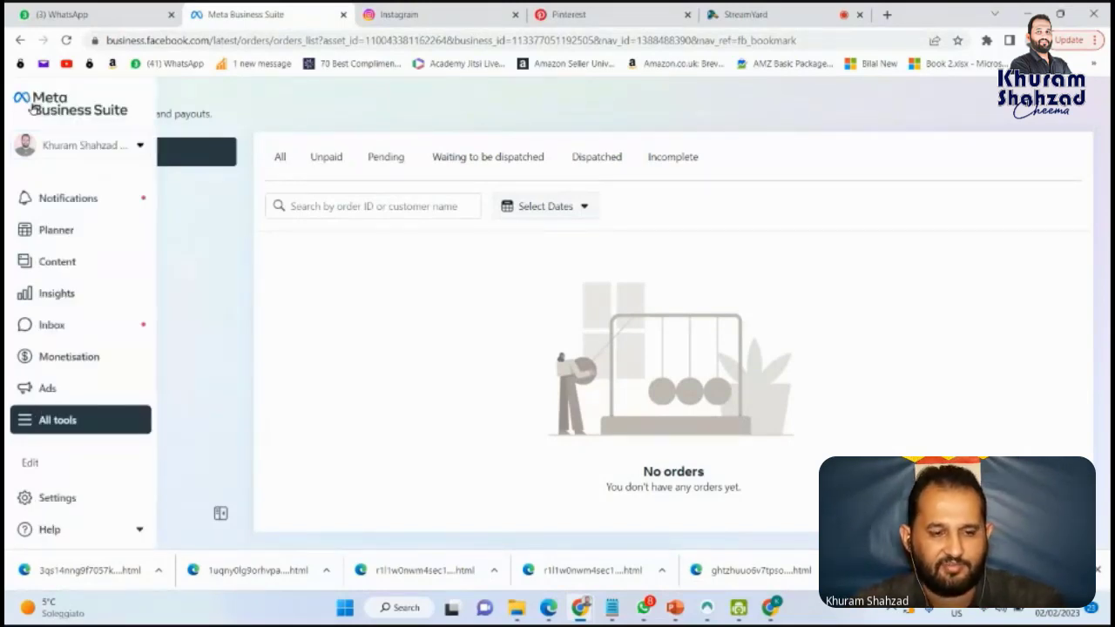
# Step: Open Settings, then Business settings in a new tab showing the Manoz Ltd ad account
pyautogui.click(27, 502)
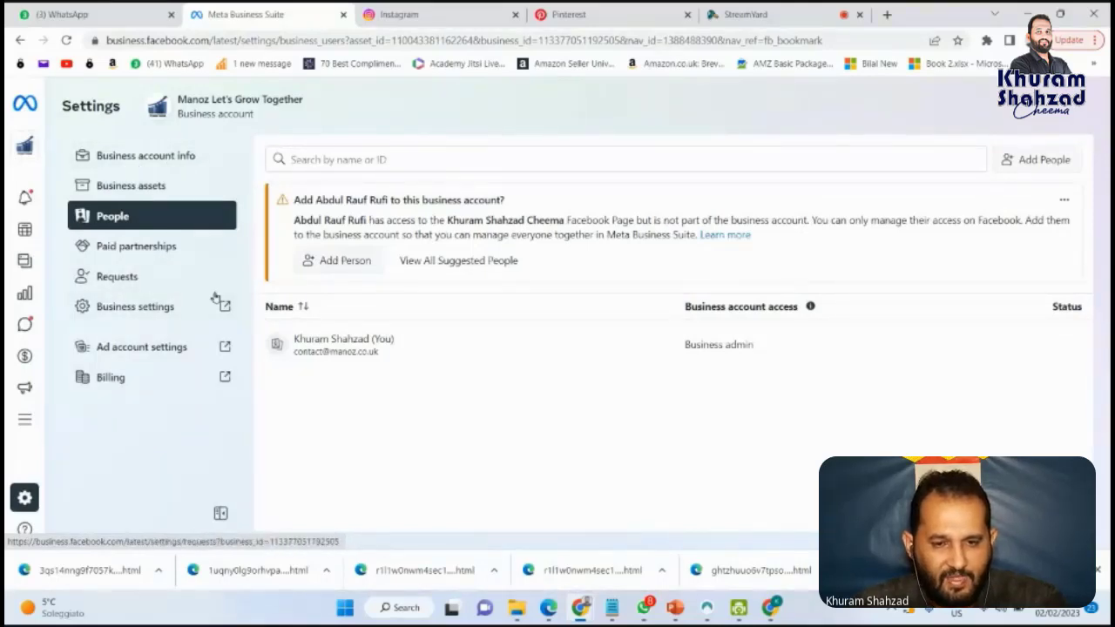
pyautogui.click(100, 310)
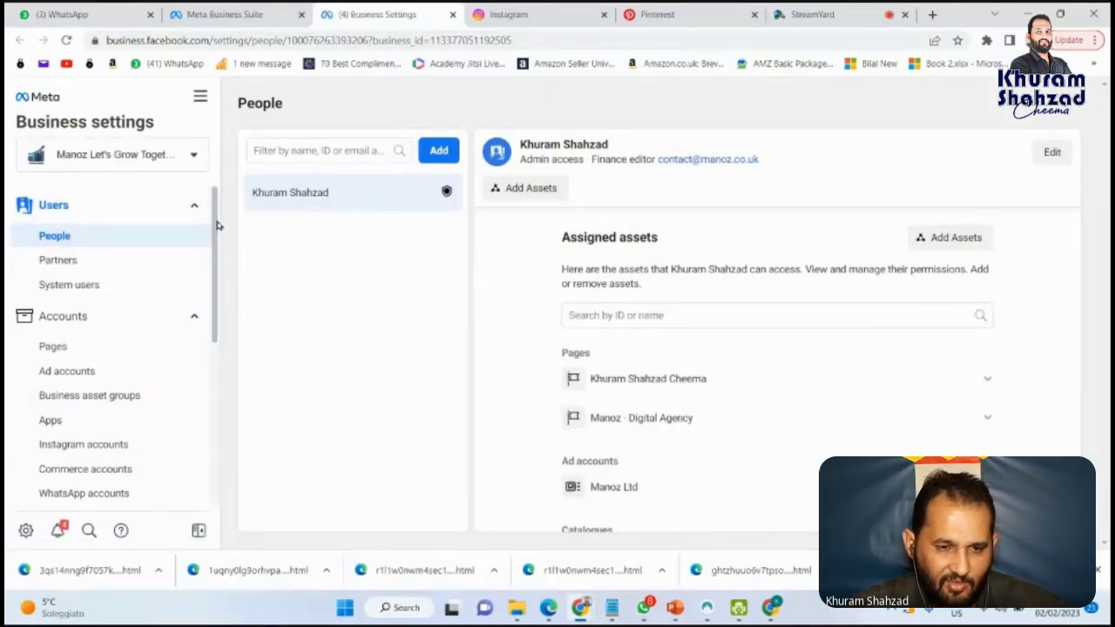
# Step: Scroll the All tools menu down to Events Manager to see Manoz Ltd's pixel events
pyautogui.scroll(-3, 217, 225)
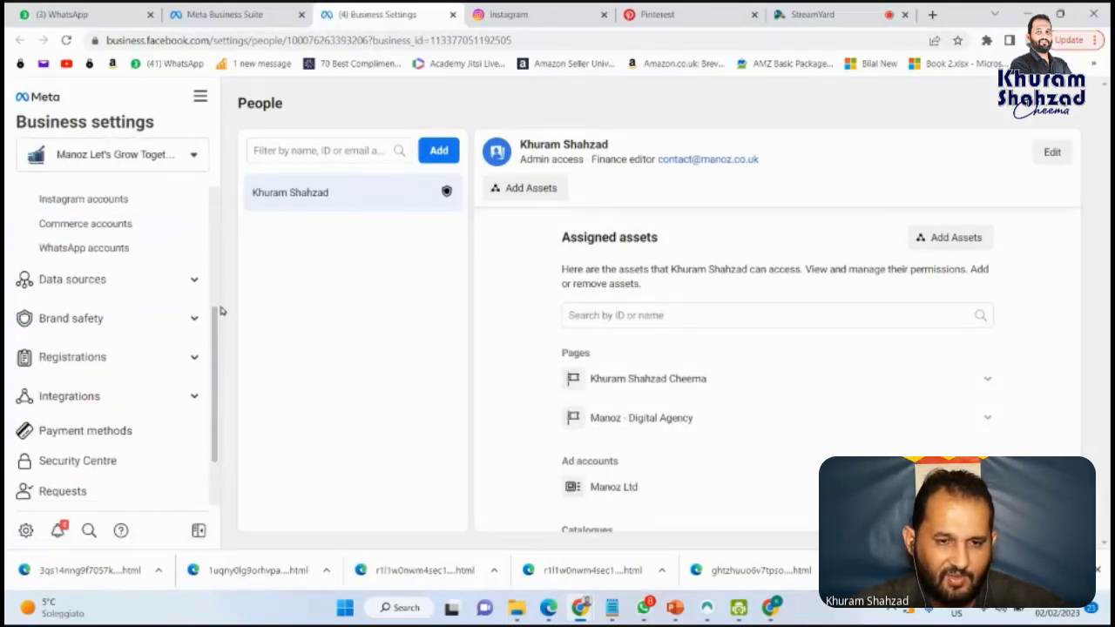
pyautogui.click(200, 97)
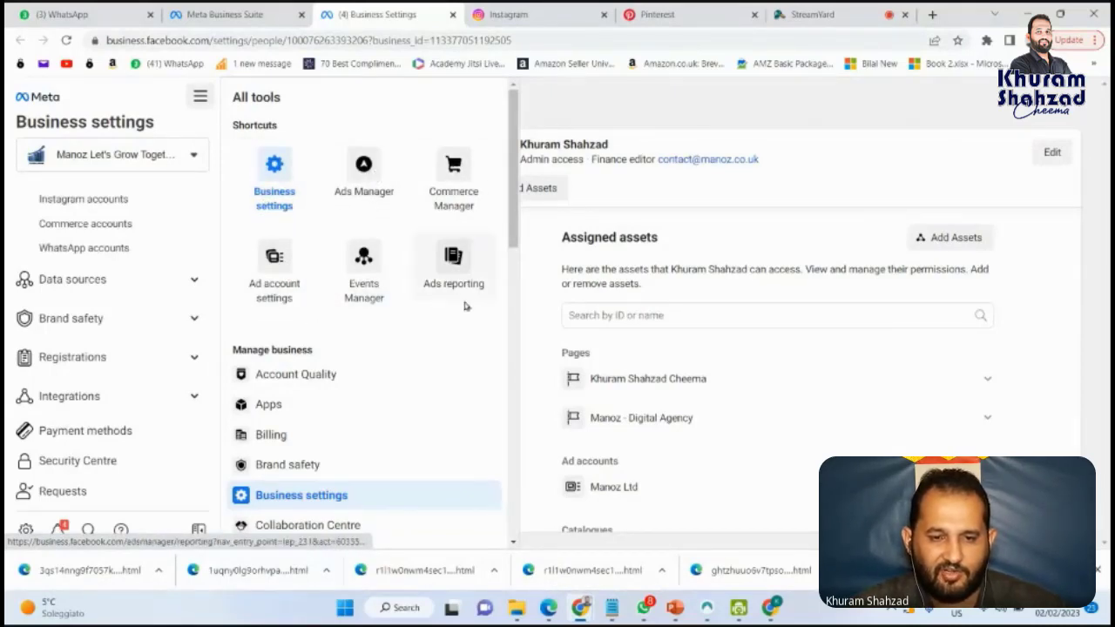
pyautogui.scroll(-2, 395, 174)
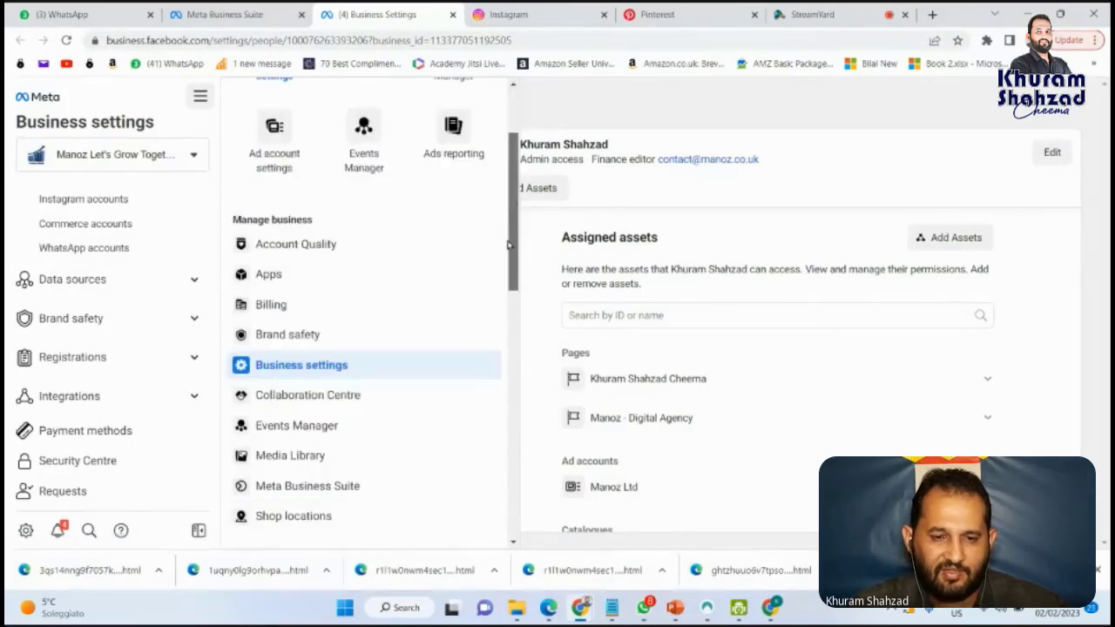
pyautogui.scroll(2, 394, 174)
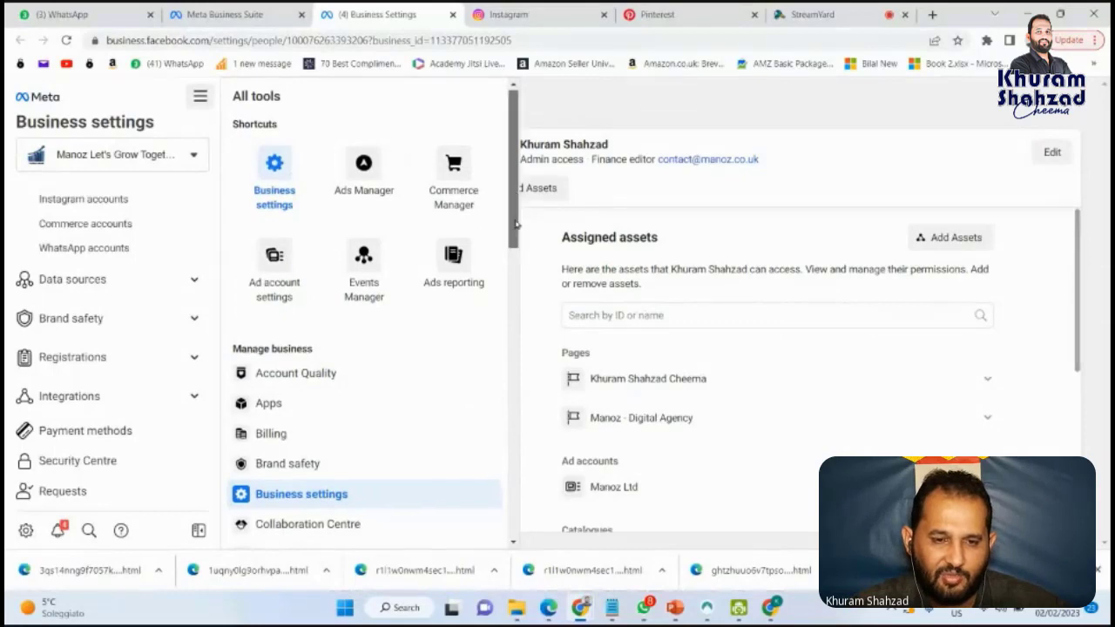
pyautogui.scroll(-2, 247, 225)
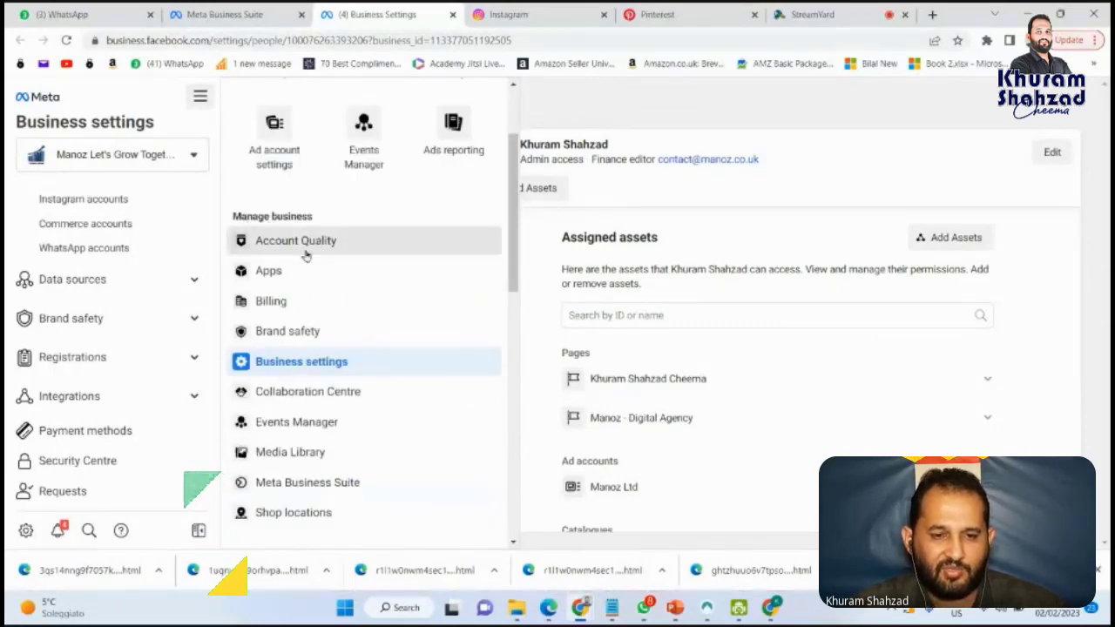
pyautogui.scroll(-4, 287, 256)
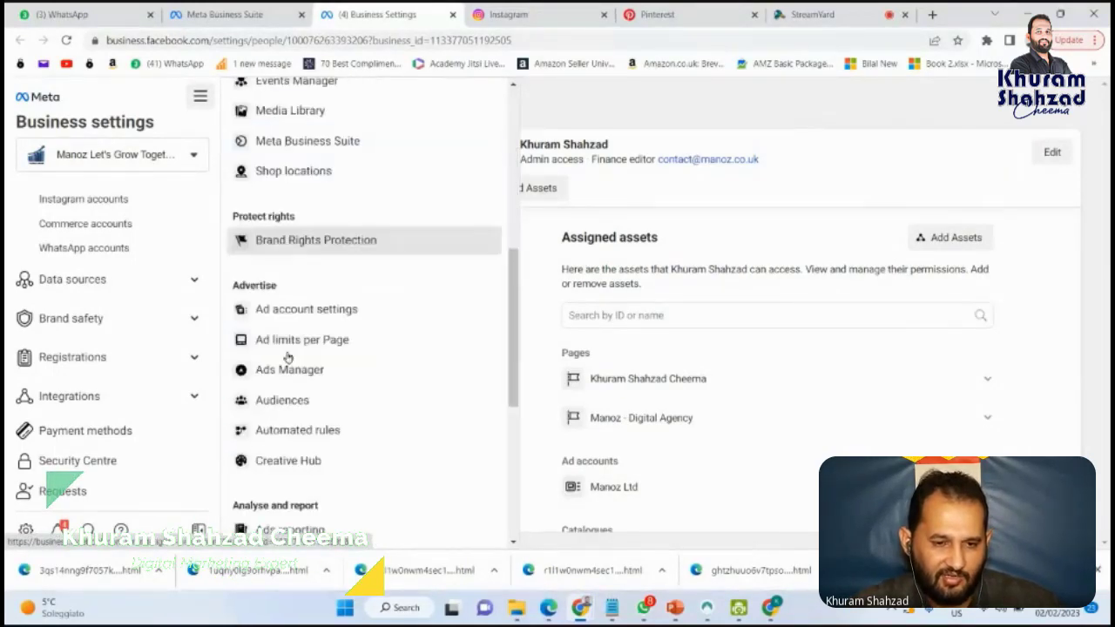
pyautogui.scroll(-3, 292, 193)
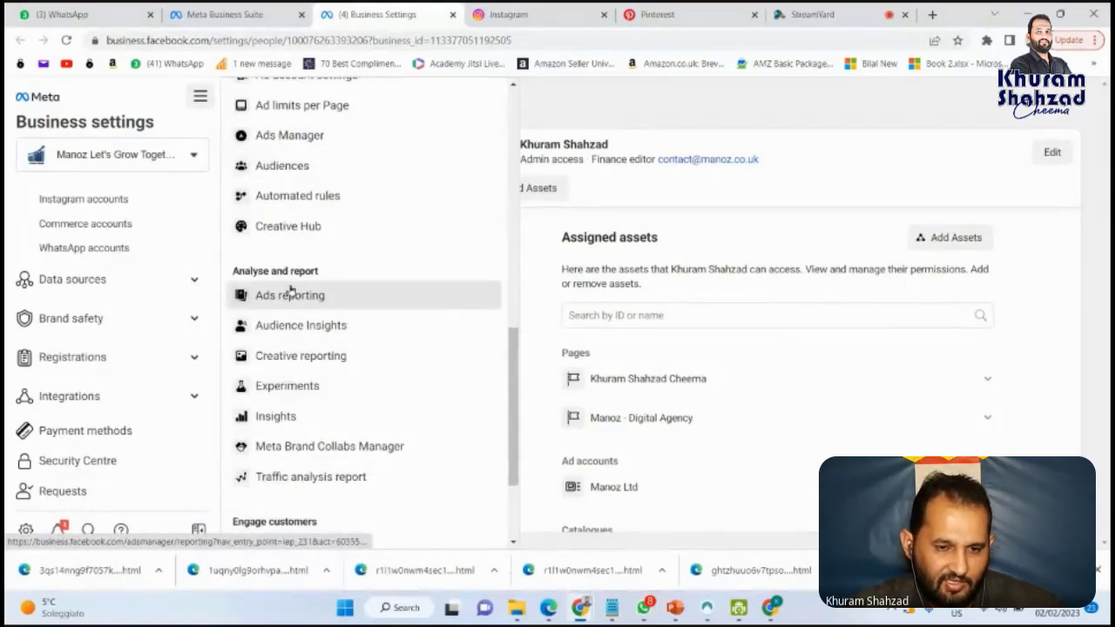
pyautogui.scroll(-1, 288, 345)
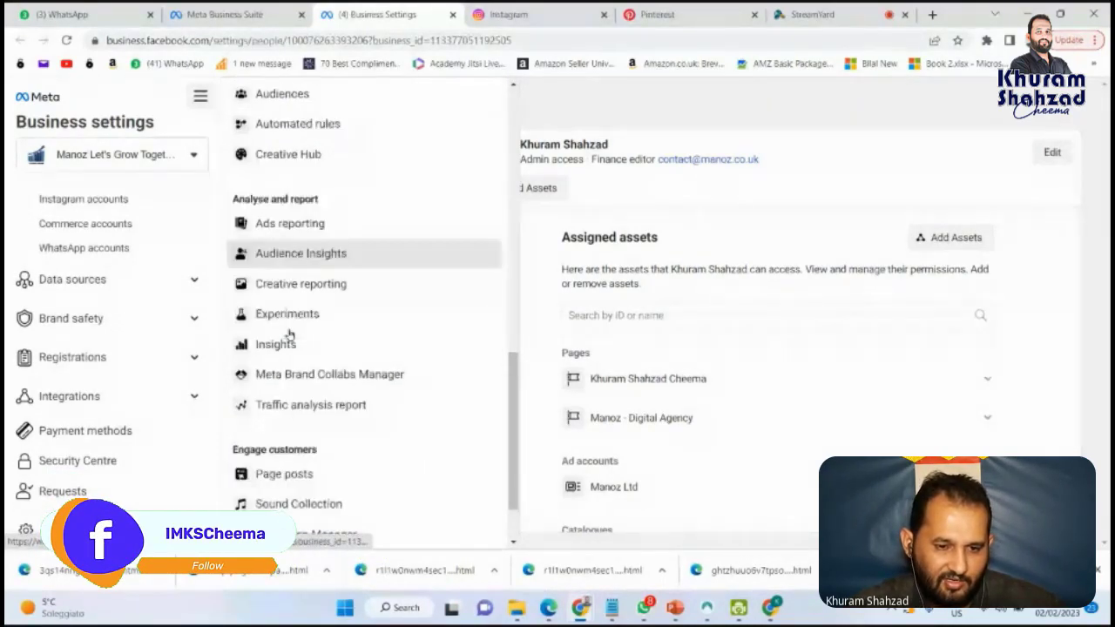
pyautogui.scroll(-1, 286, 344)
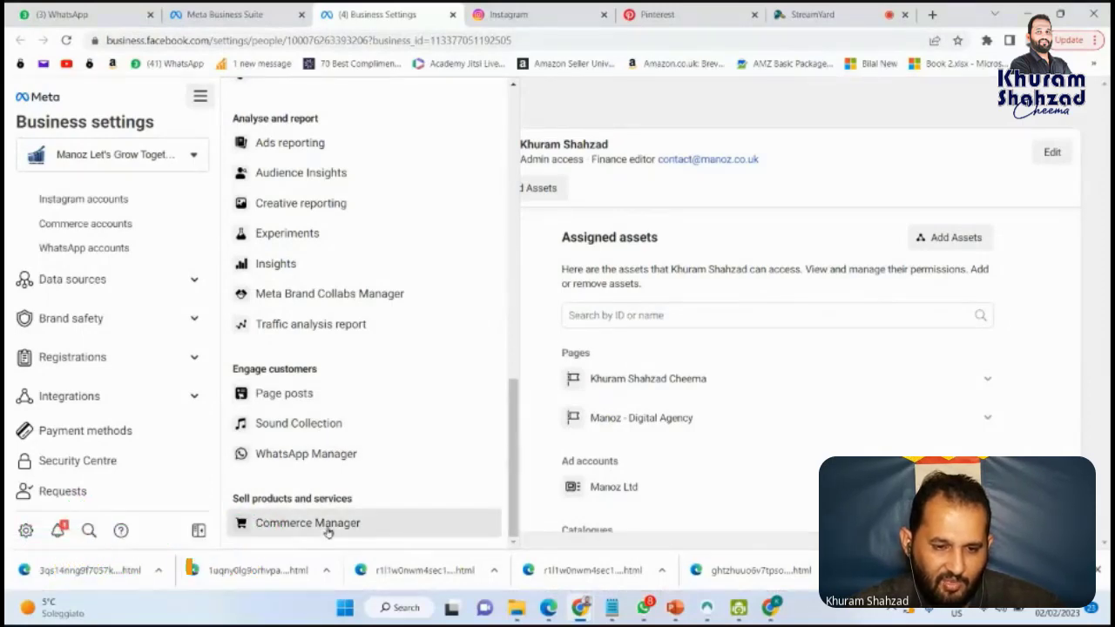
pyautogui.moveTo(518, 453); pyautogui.dragTo(508, 158)
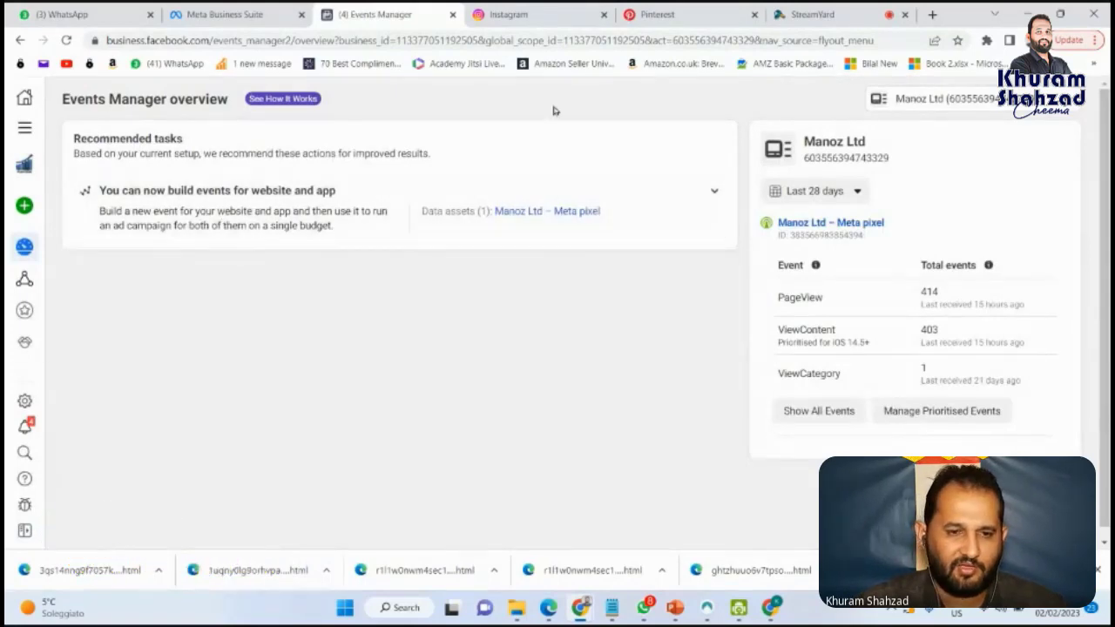
# Step: Look through the ad accounts in the asset selector, then return to the Business Suite People settings
pyautogui.click(982, 101)
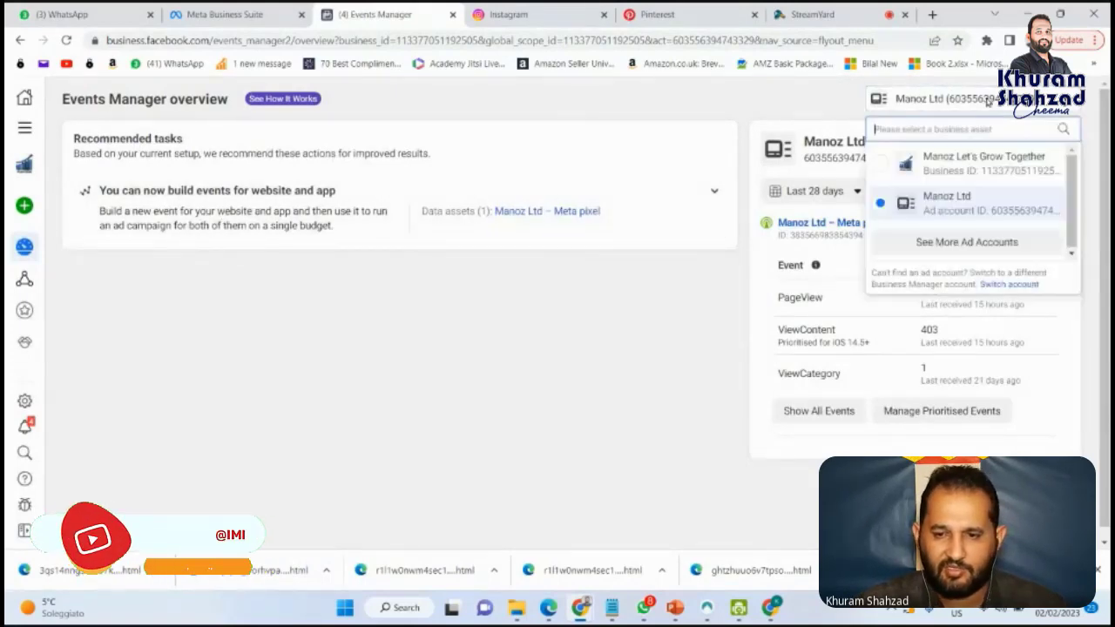
pyautogui.click(955, 242)
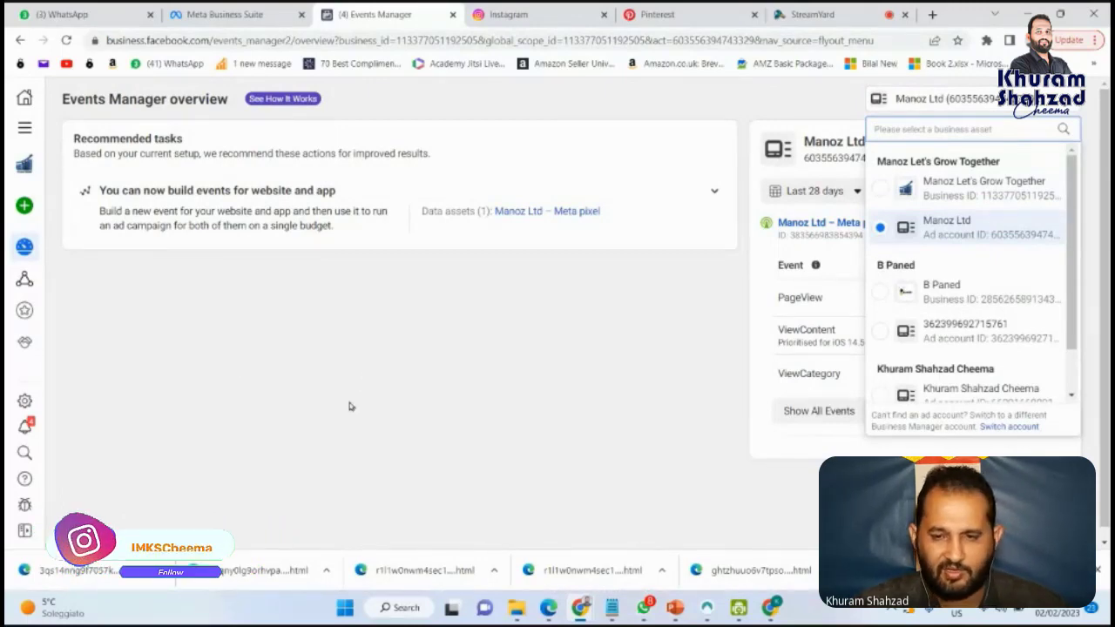
pyautogui.click(250, 7)
pyautogui.moveTo(28, 420)
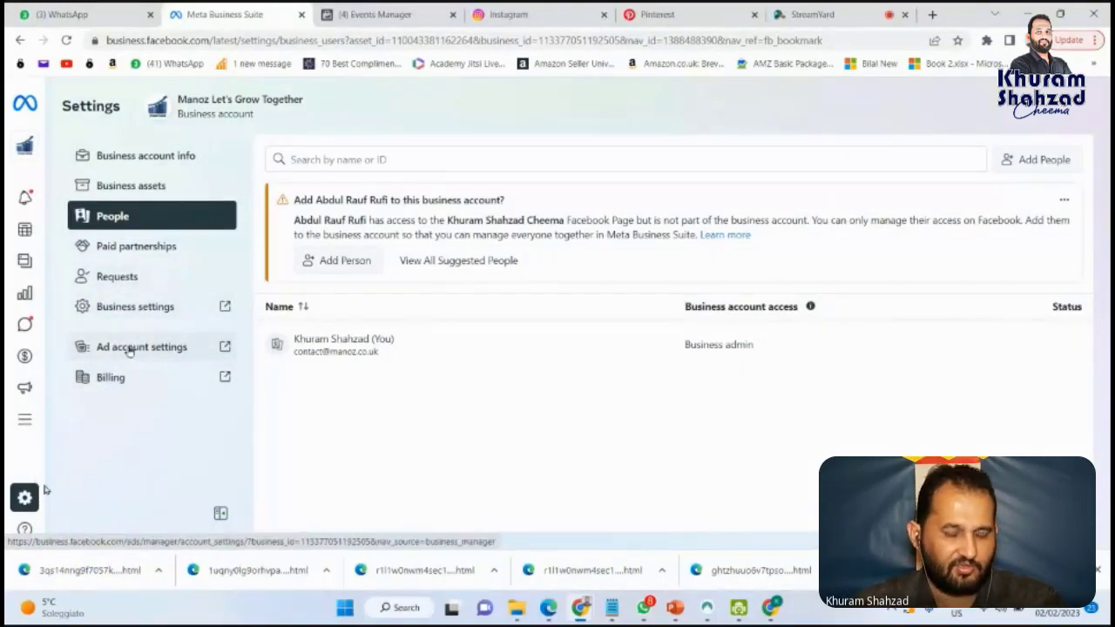
# Step: Look through the Business Suite notifications panel, then close it
pyautogui.moveTo(26, 349)
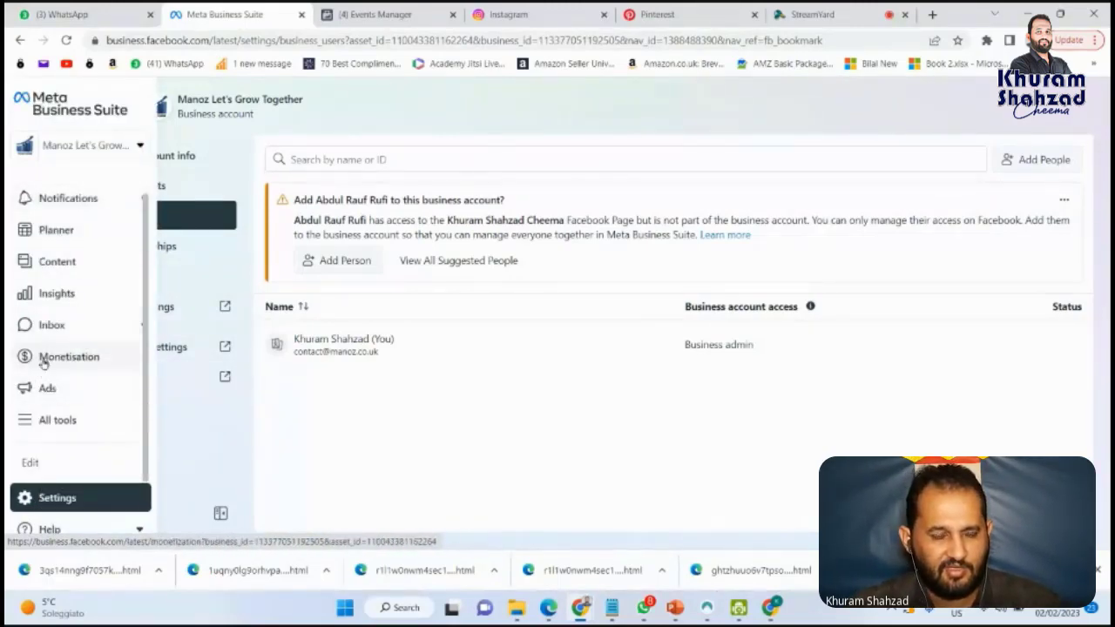
pyautogui.click(63, 208)
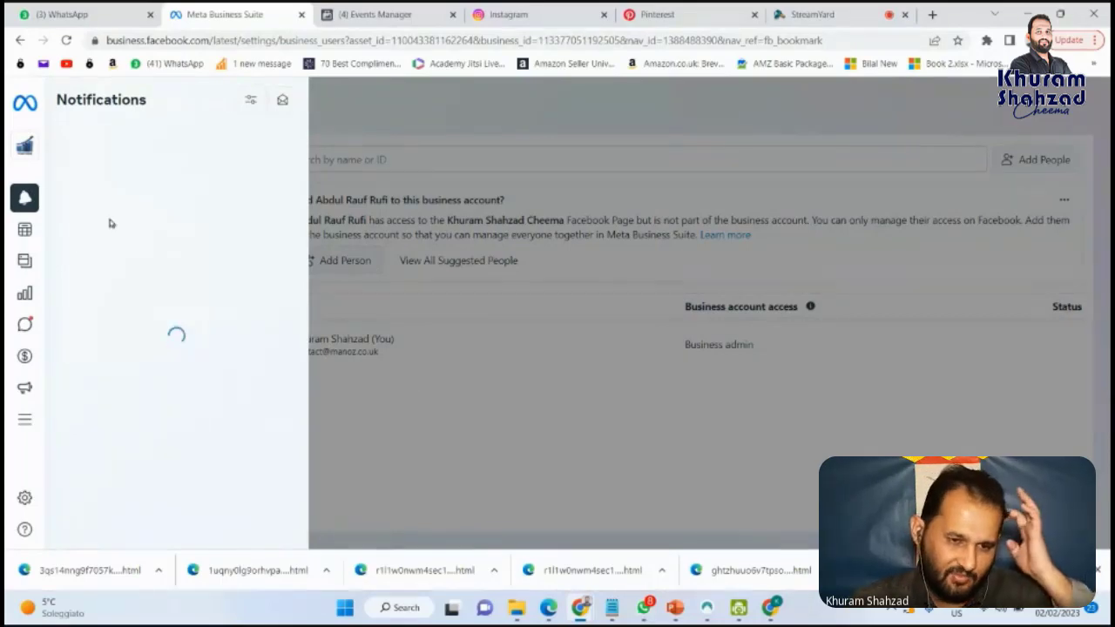
pyautogui.moveTo(15, 155)
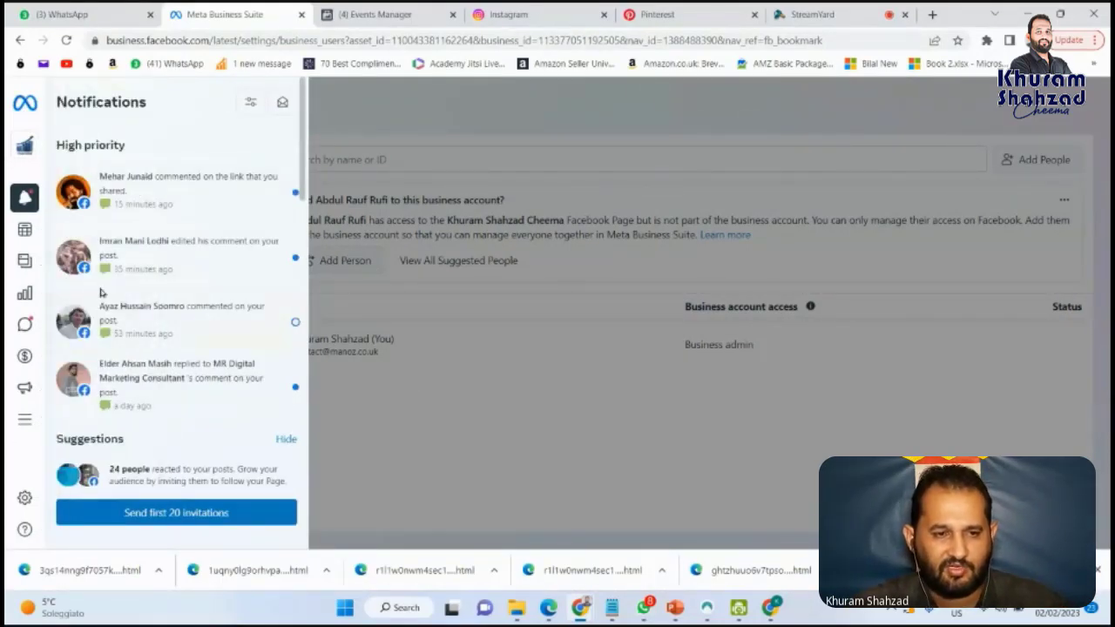
pyautogui.moveTo(301, 143)
pyautogui.mouseDown()
pyautogui.moveTo(306, 443)
pyautogui.moveTo(303, 131)
pyautogui.mouseUp()
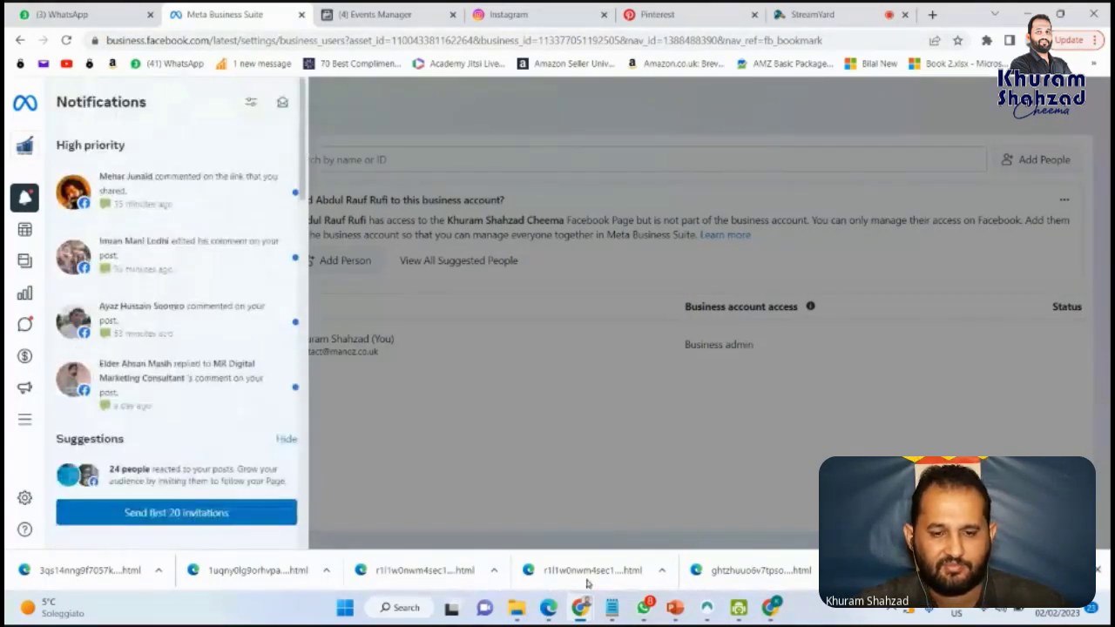
pyautogui.click(440, 523)
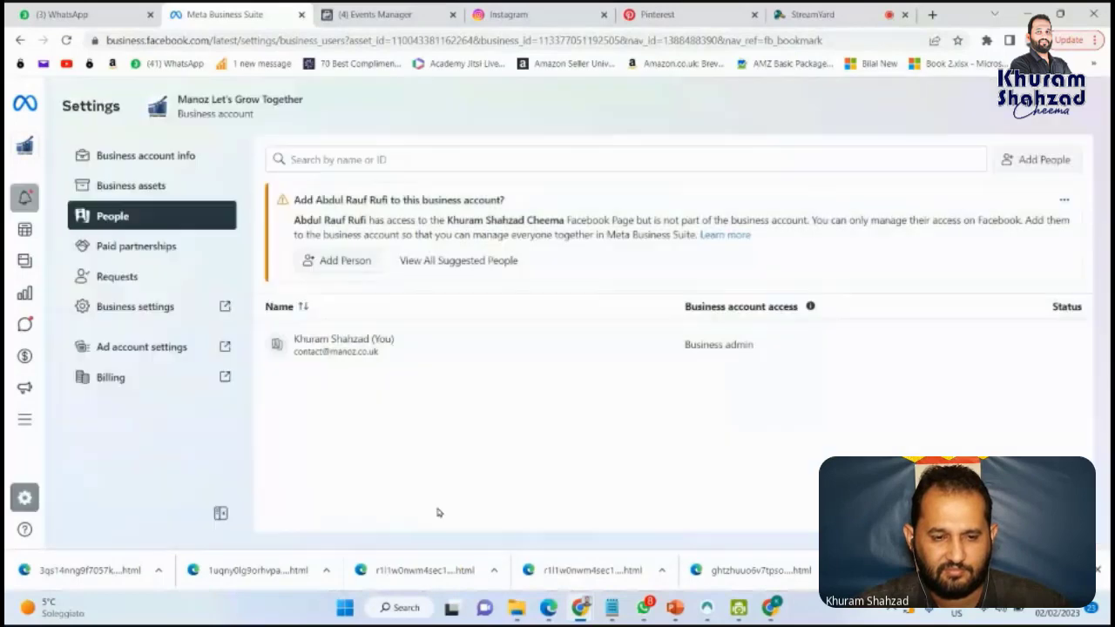
# Step: Send invitations to the first 20 people who reacted, then bring up the business accounts list
pyautogui.click(50, 198)
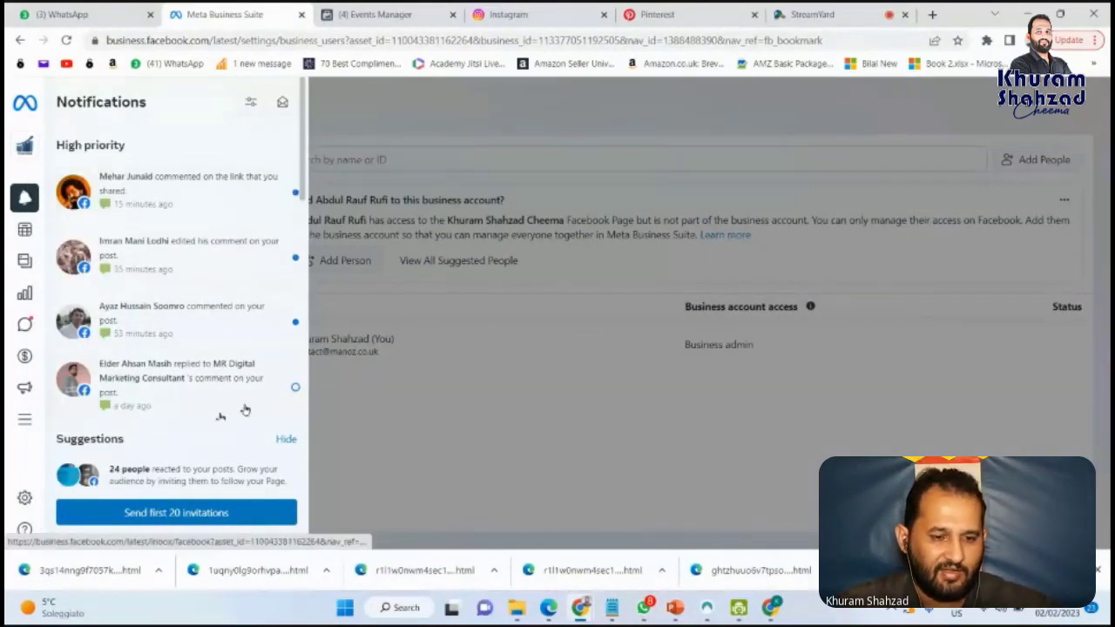
pyautogui.scroll(-1, 244, 406)
pyautogui.scroll(-1, 122, 399)
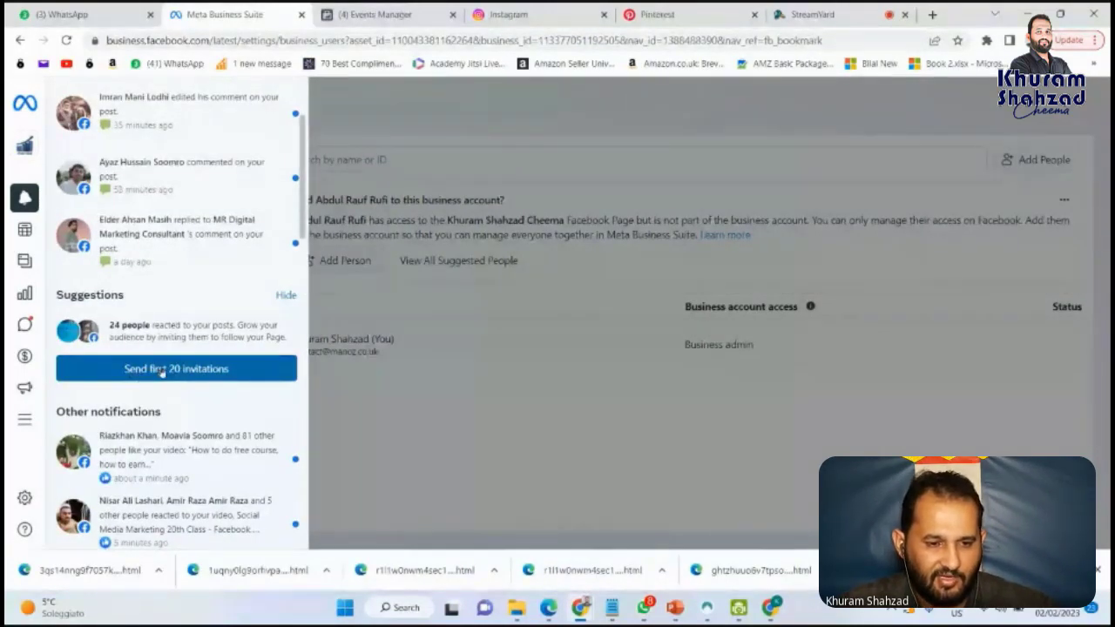
pyautogui.click(162, 371)
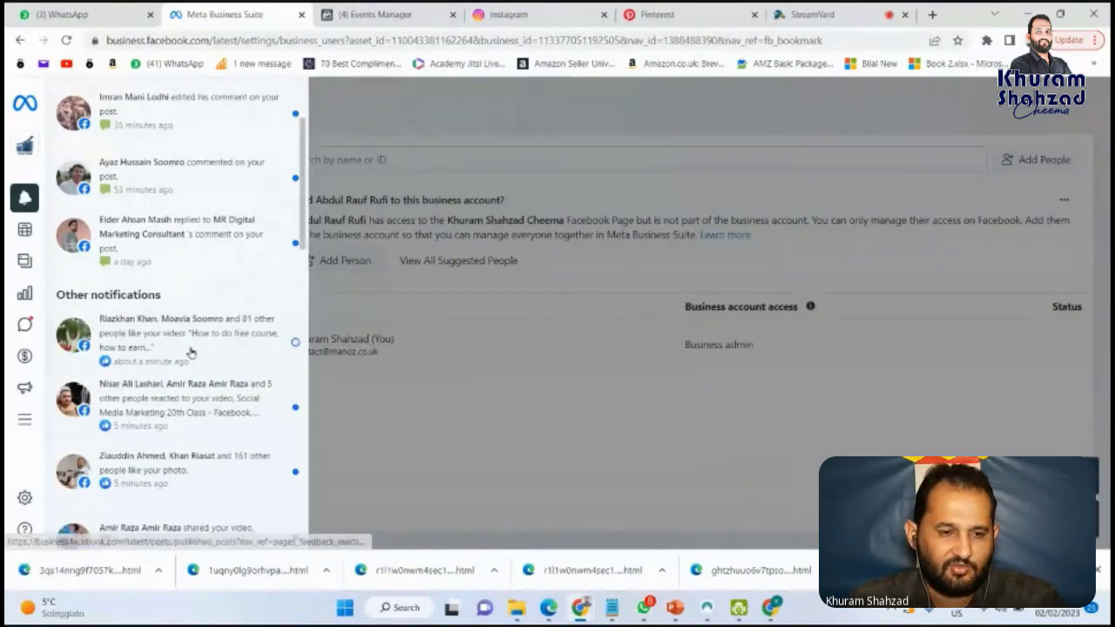
pyautogui.moveTo(30, 150)
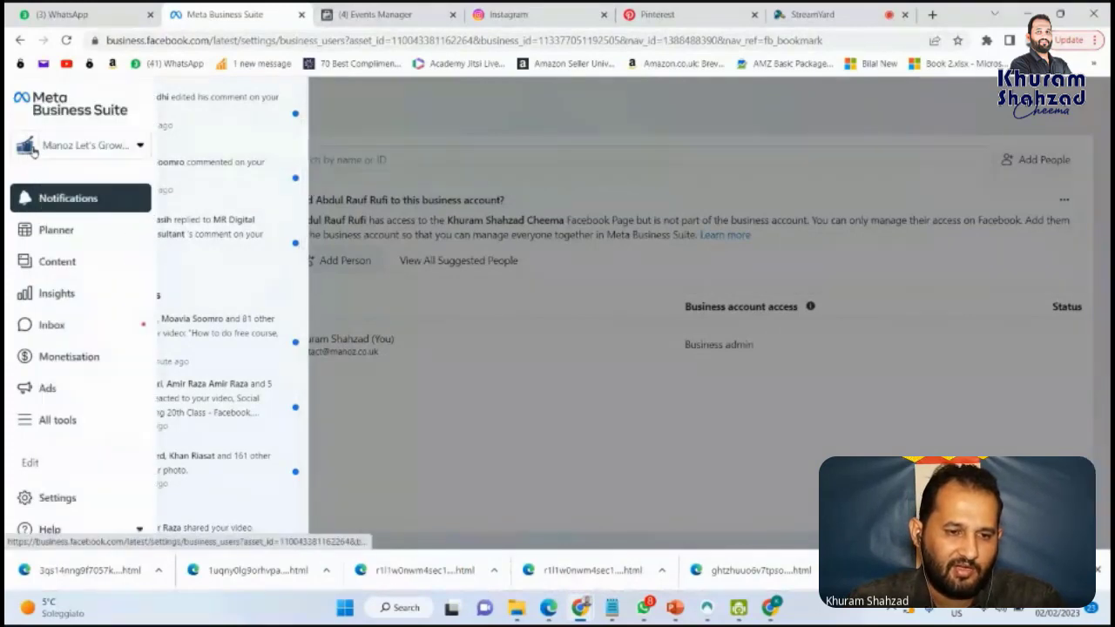
pyautogui.click(130, 148)
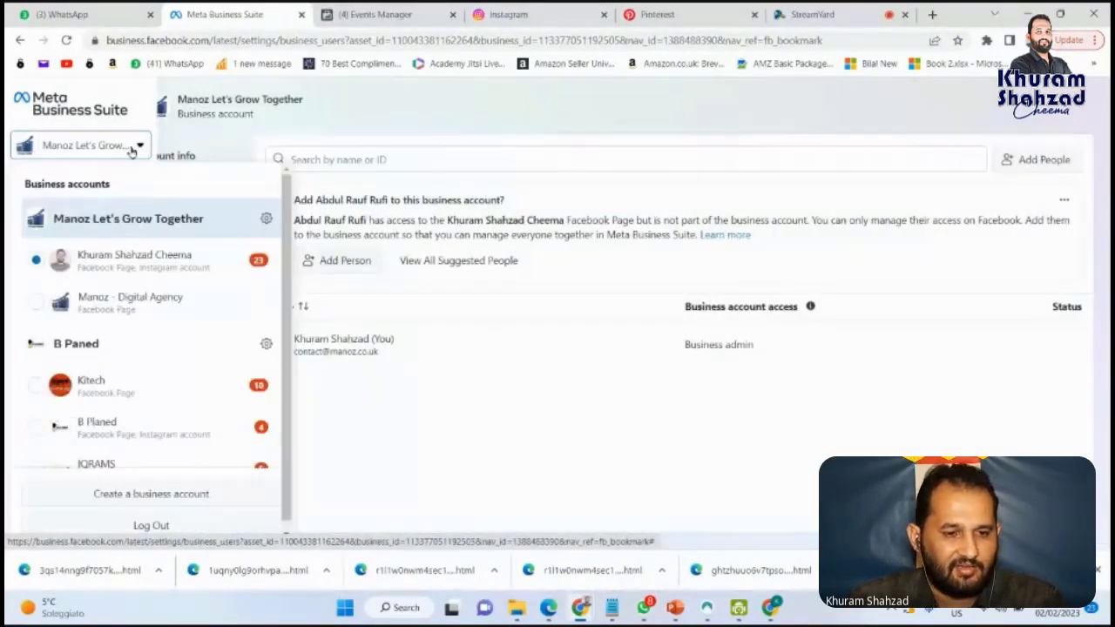
# Step: Select B Planed under B Paned in the account switcher and show its notifications
pyautogui.click(102, 268)
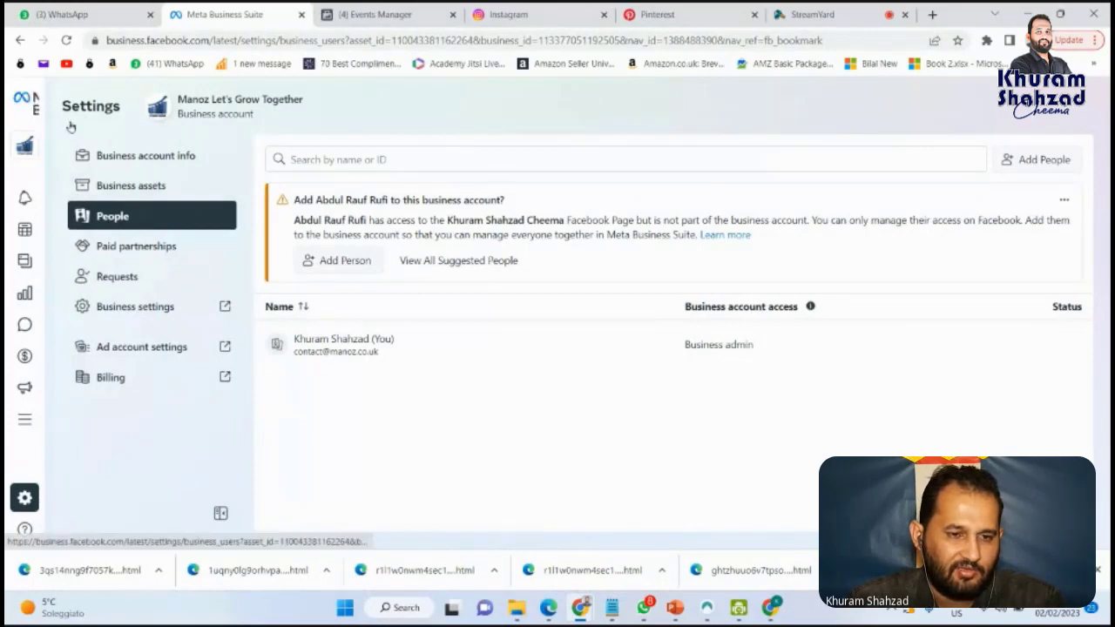
pyautogui.moveTo(96, 152)
pyautogui.click(138, 148)
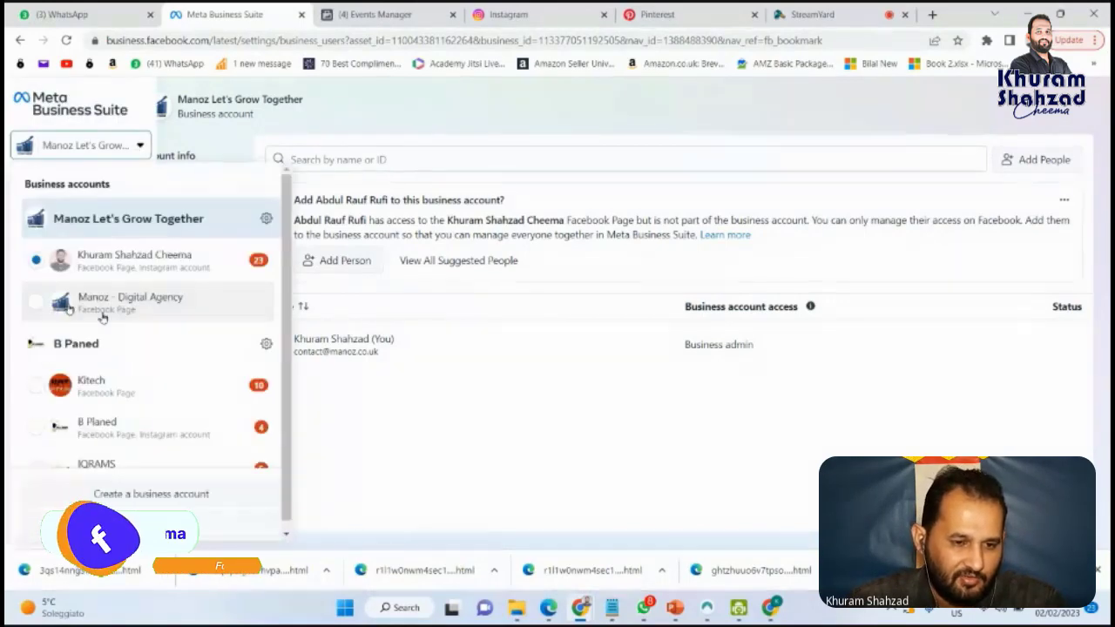
pyautogui.scroll(-2, 96, 314)
pyautogui.click(35, 359)
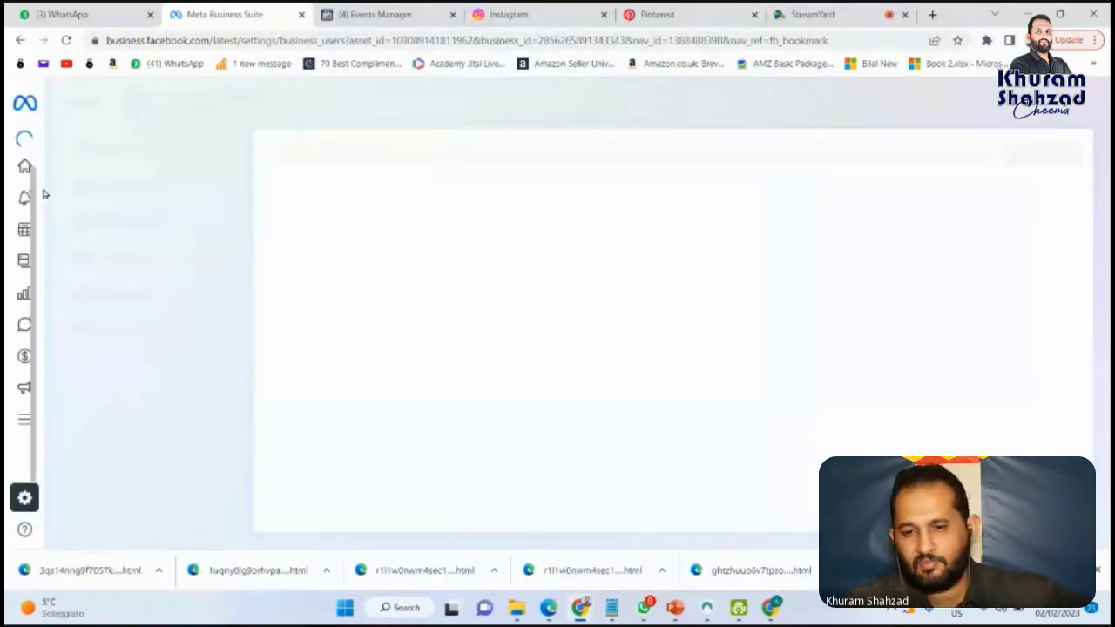
pyautogui.moveTo(64, 247)
pyautogui.click(43, 199)
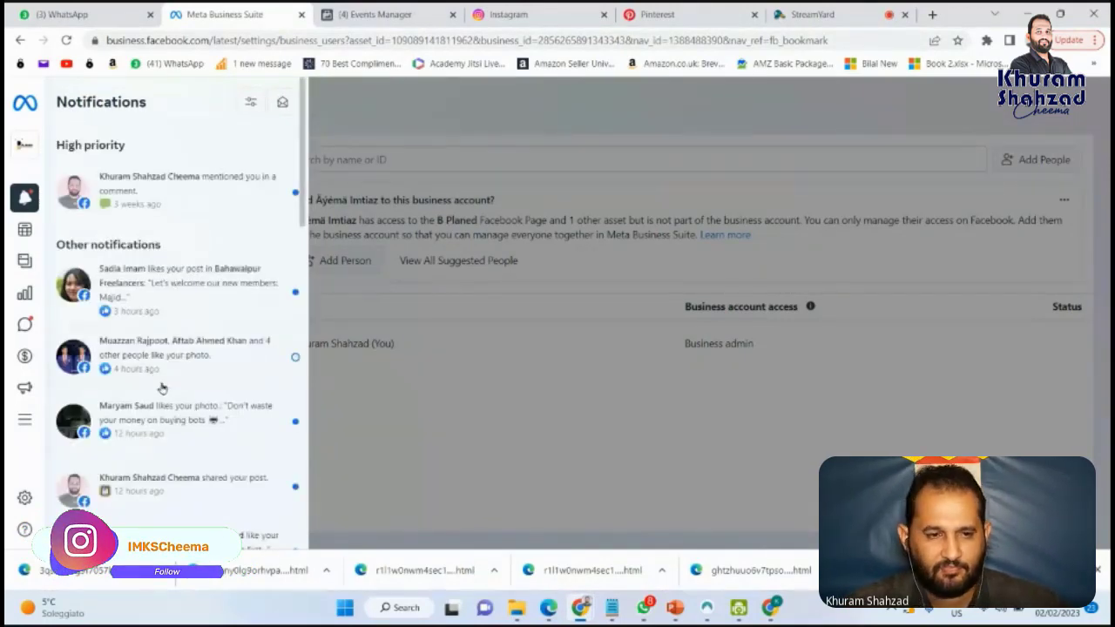
# Step: Scroll through the notifications to the end and close the Notifications panel
pyautogui.scroll(-15, 161, 388)
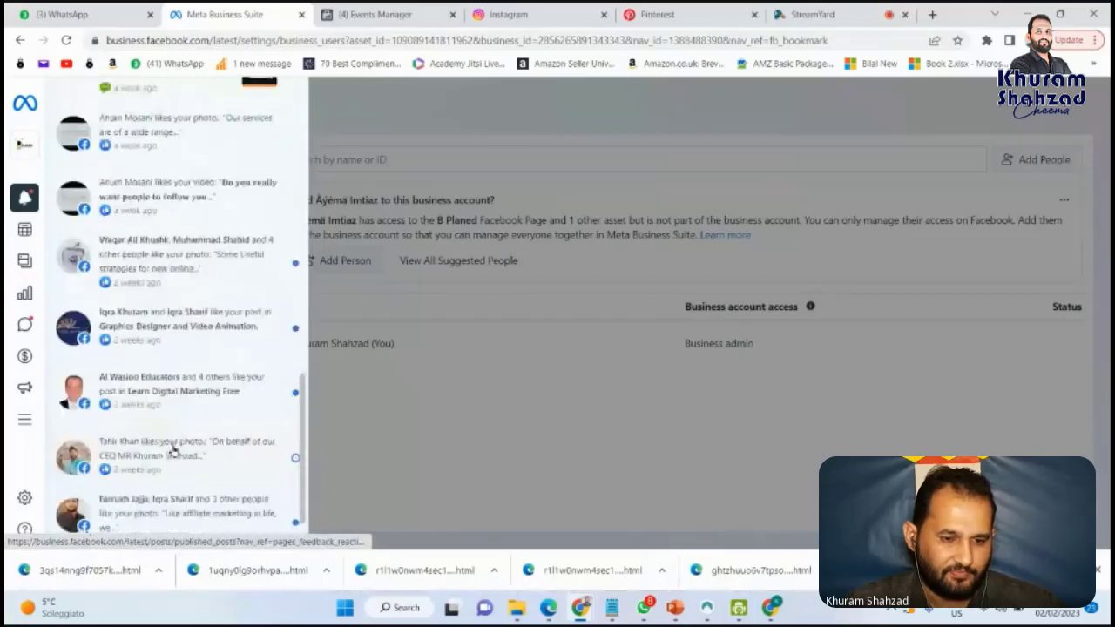
pyautogui.scroll(-1, 173, 451)
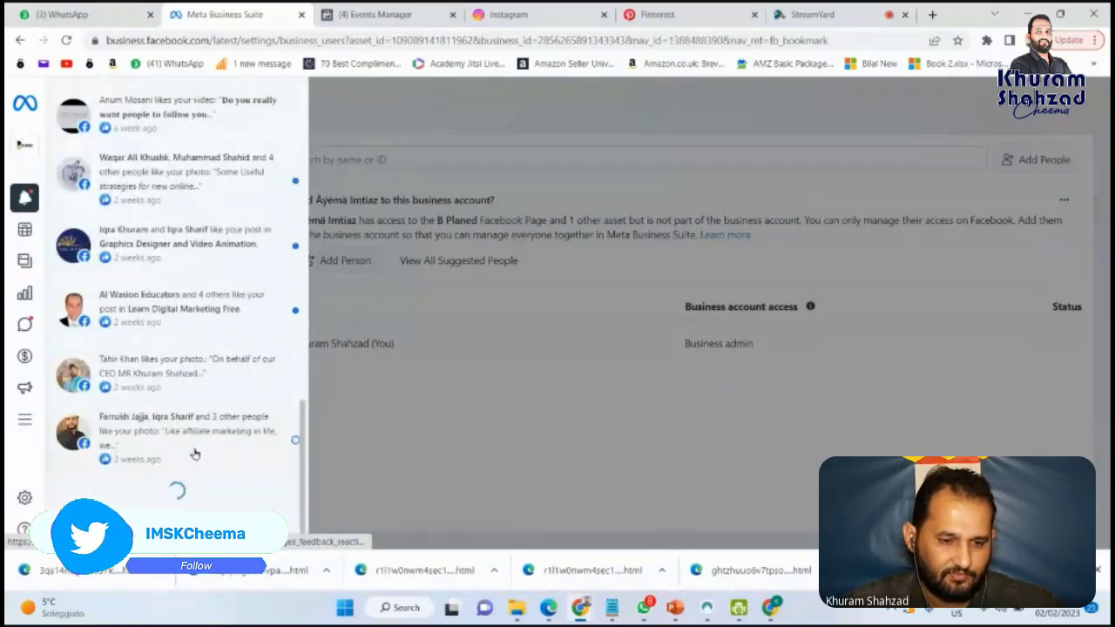
pyautogui.scroll(4, 179, 366)
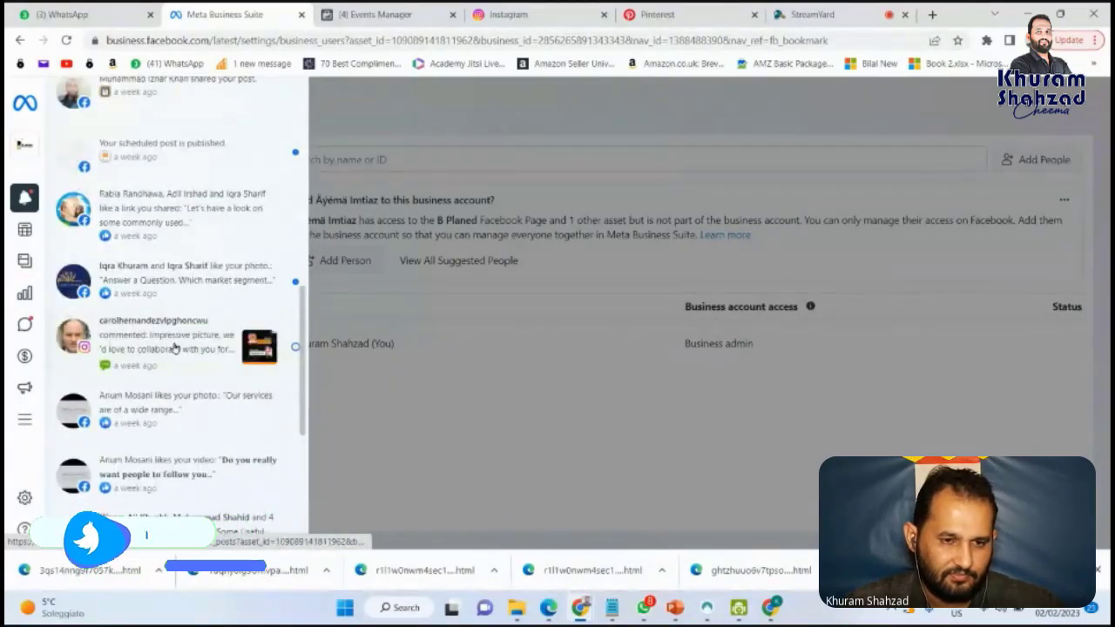
pyautogui.scroll(-5, 173, 347)
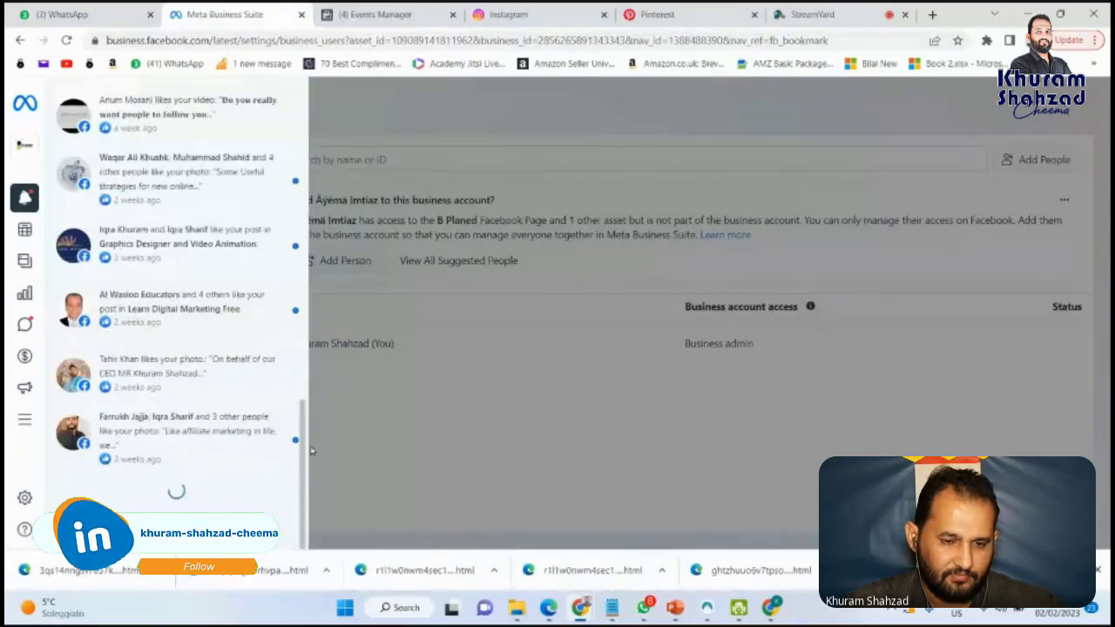
pyautogui.moveTo(302, 460); pyautogui.dragTo(297, 381)
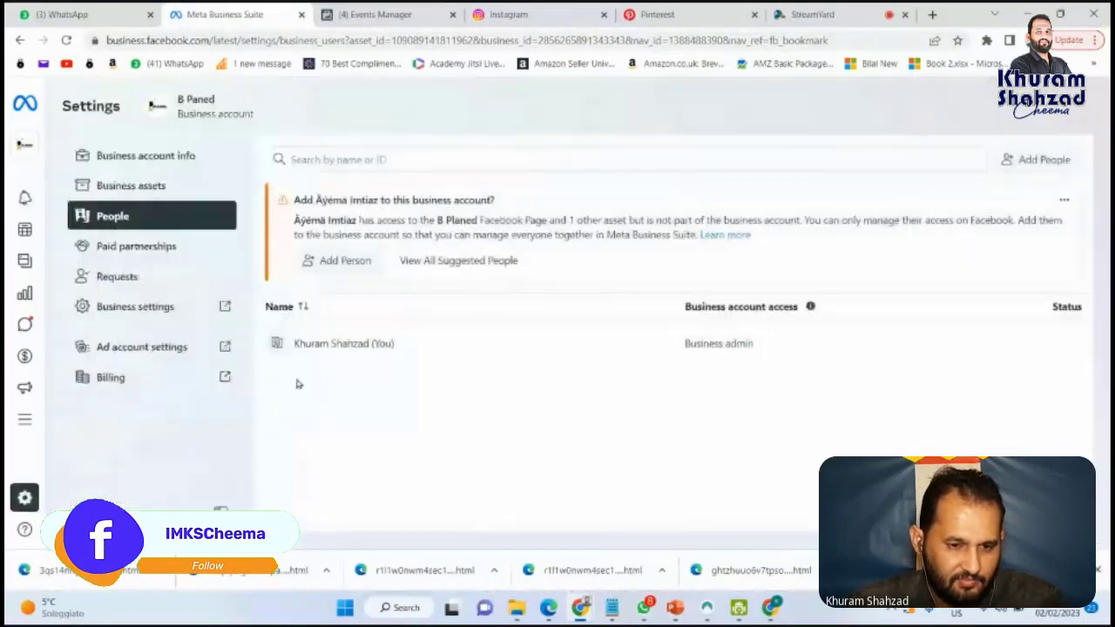
pyautogui.click(24, 196)
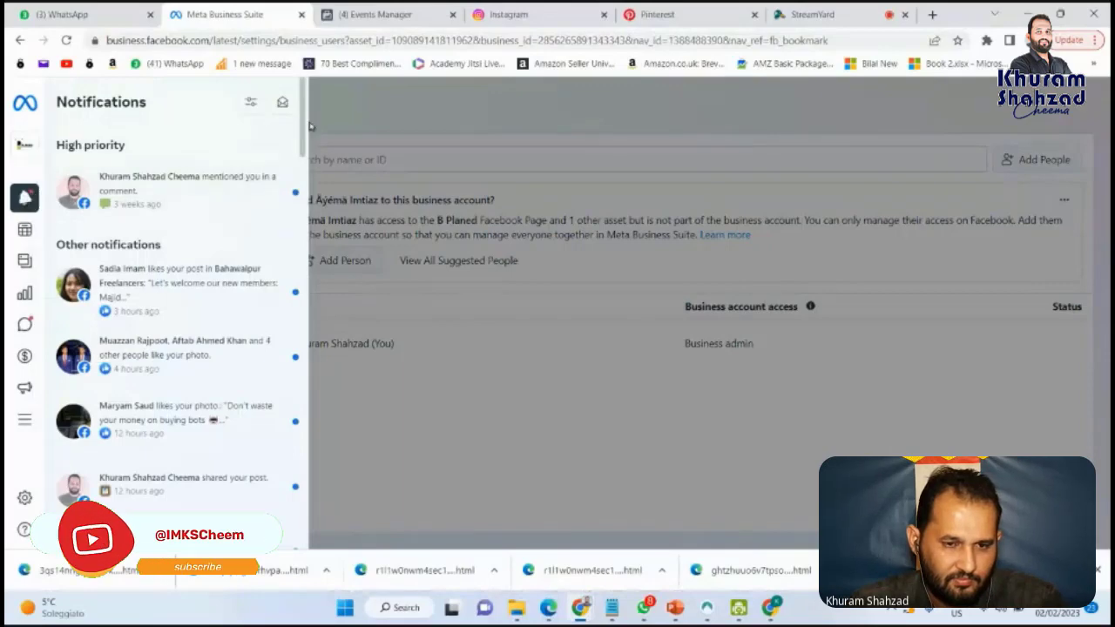
pyautogui.moveTo(302, 144); pyautogui.dragTo(302, 448)
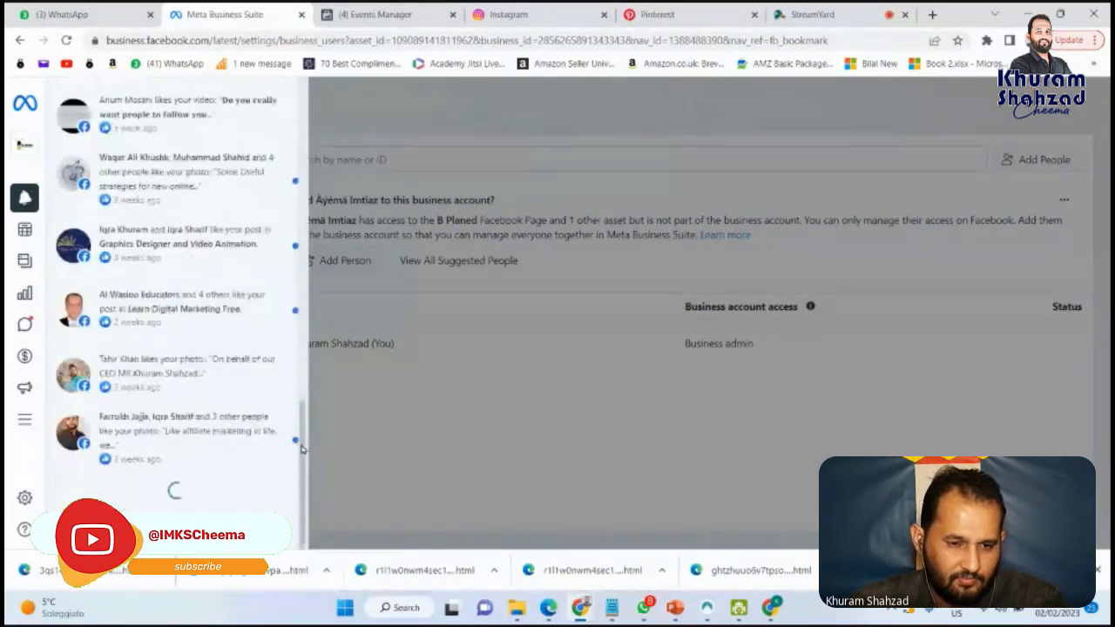
pyautogui.moveTo(311, 493)
pyautogui.mouseDown()
pyautogui.moveTo(306, 466)
pyautogui.moveTo(307, 514)
pyautogui.mouseUp()
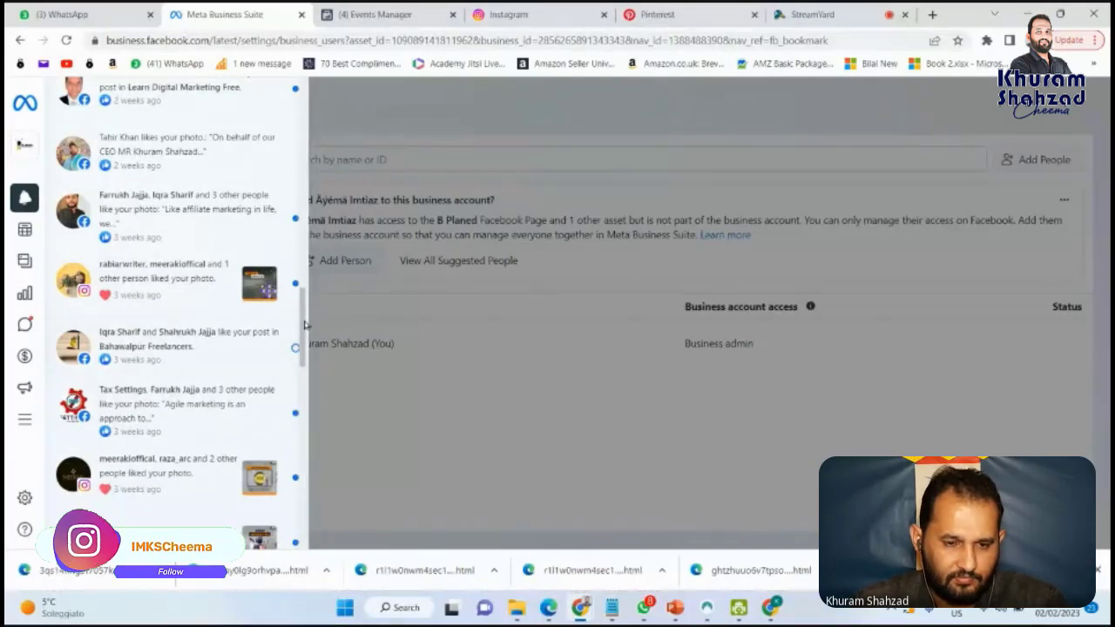
pyautogui.moveTo(304, 336); pyautogui.dragTo(303, 559)
pyautogui.click(303, 528)
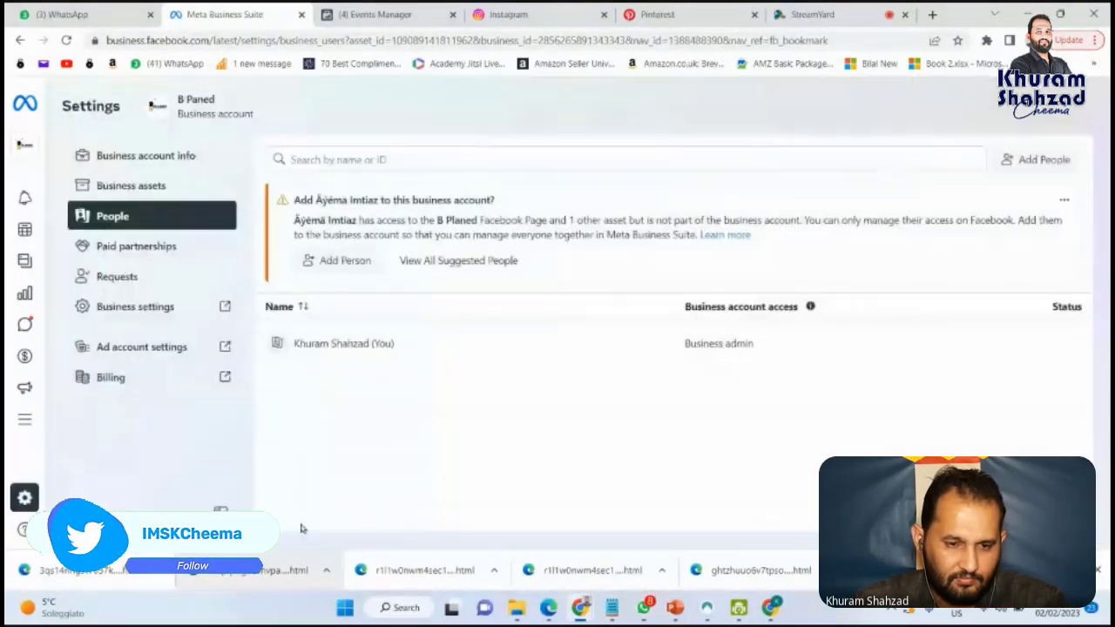
# Step: Look through the notifications once more, then start entering a new web address
pyautogui.moveTo(40, 196)
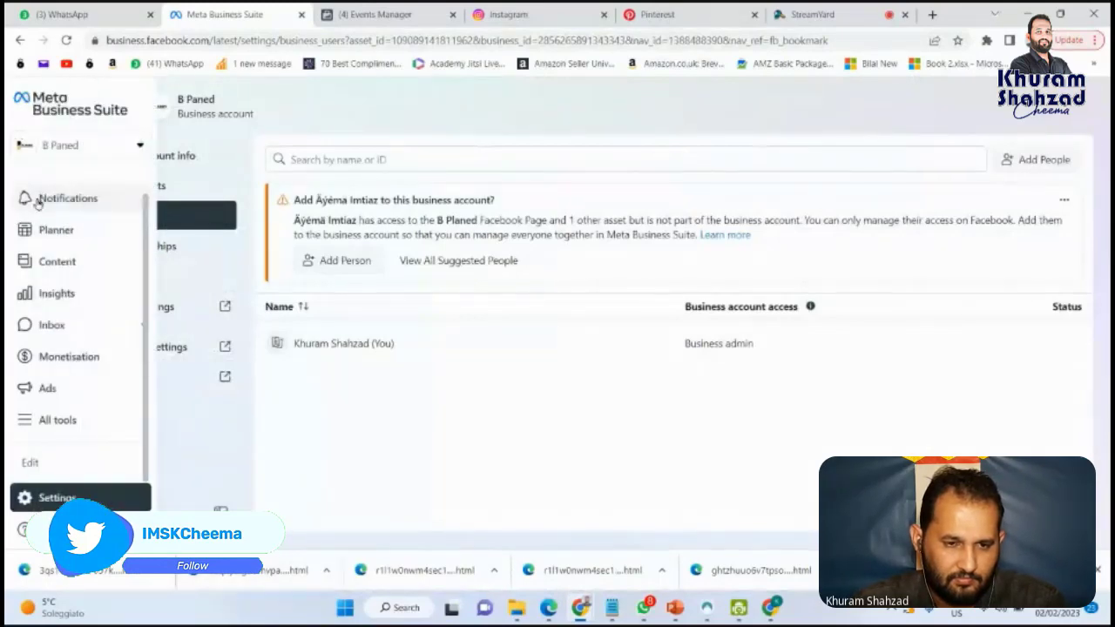
pyautogui.click(39, 202)
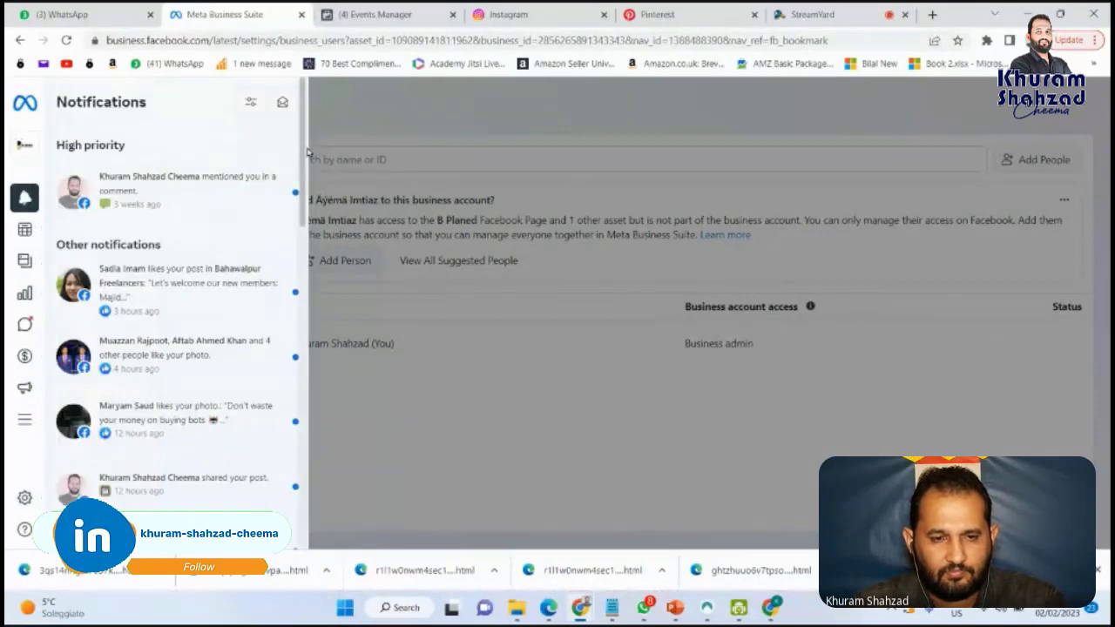
pyautogui.moveTo(301, 139); pyautogui.dragTo(304, 500)
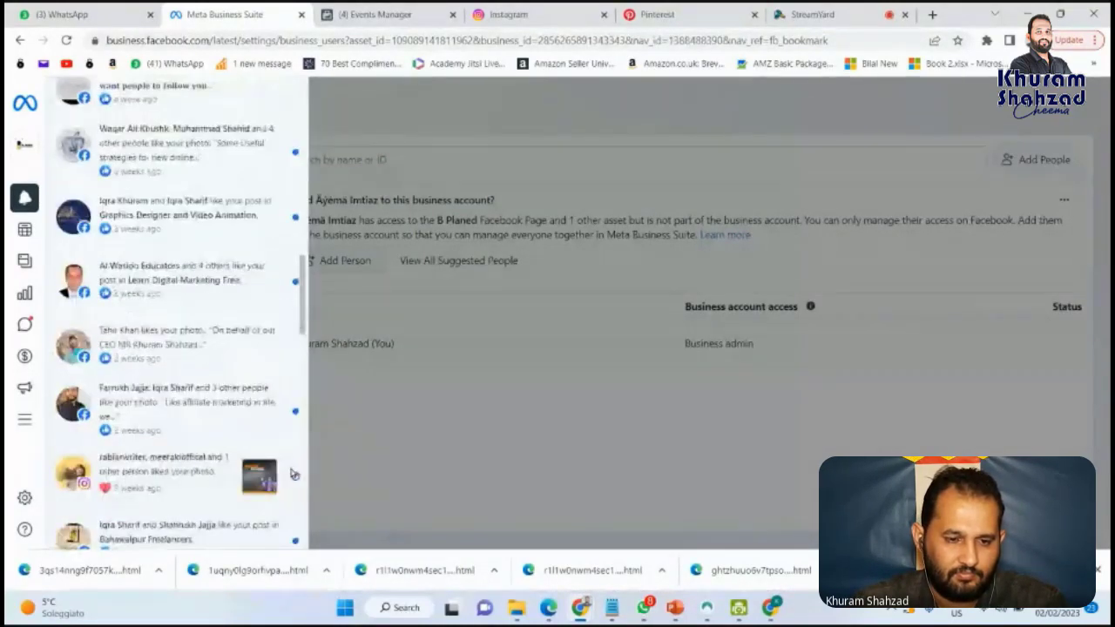
pyautogui.scroll(1, 293, 461)
pyautogui.scroll(-1, 296, 475)
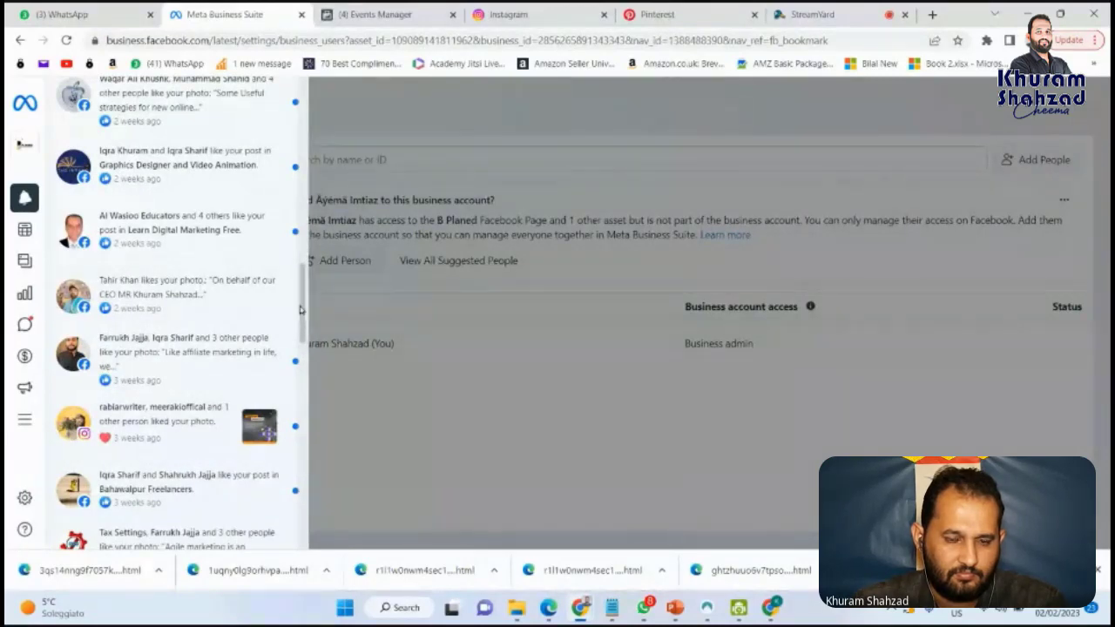
pyautogui.moveTo(300, 309); pyautogui.dragTo(315, 66)
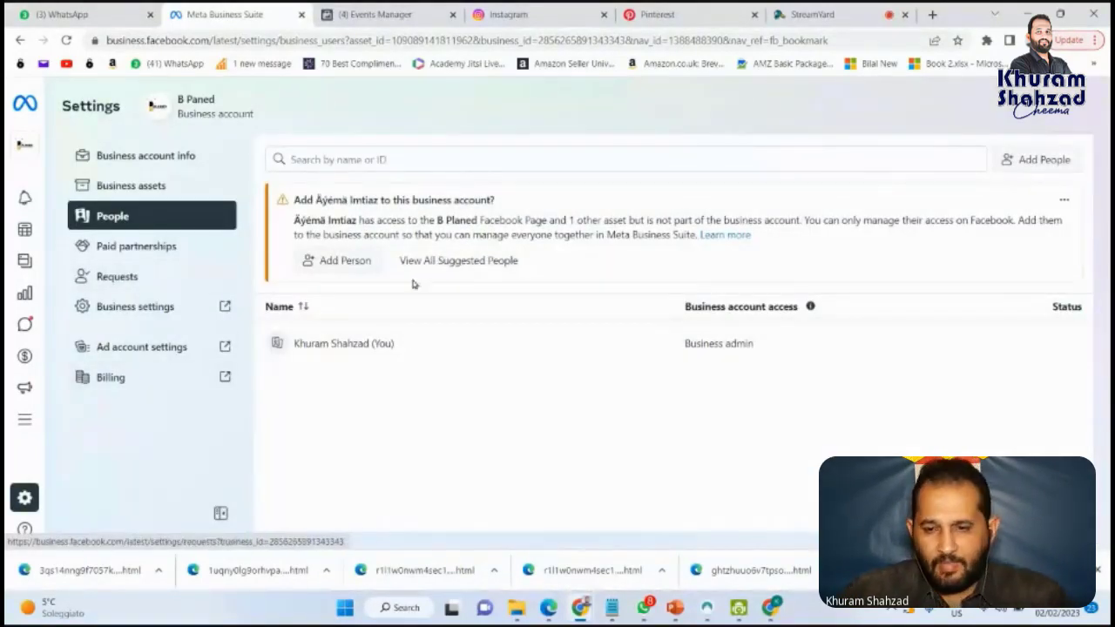
pyautogui.moveTo(33, 198)
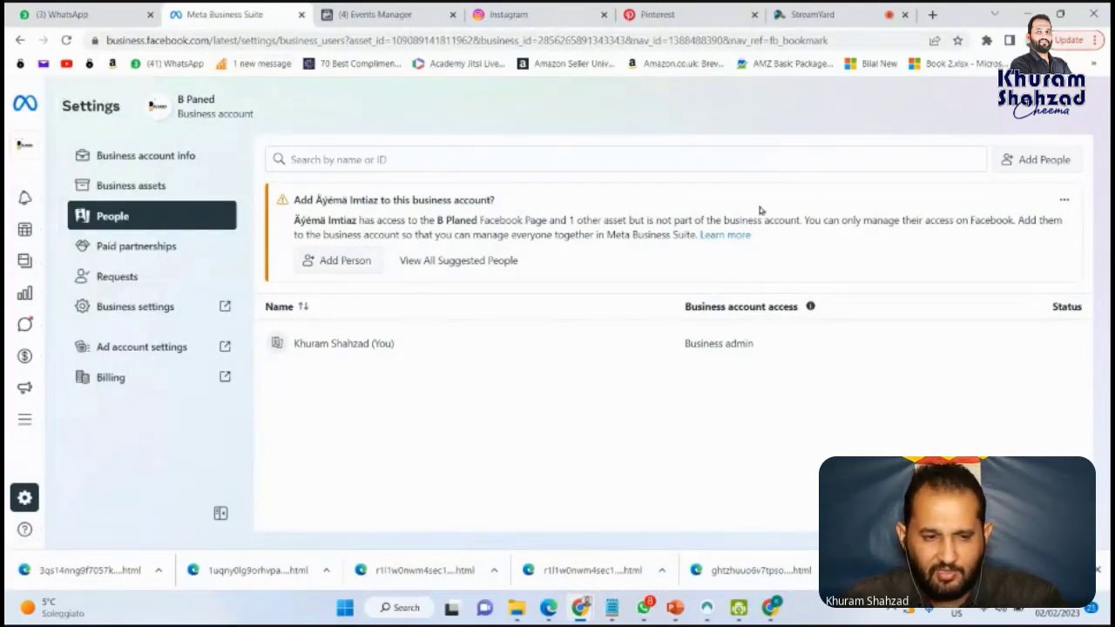
pyautogui.click(290, 41)
# Step: Go to facebook.com from the 'face' address-bar suggestion and scroll the left sidebar
pyautogui.write('facebook.com')
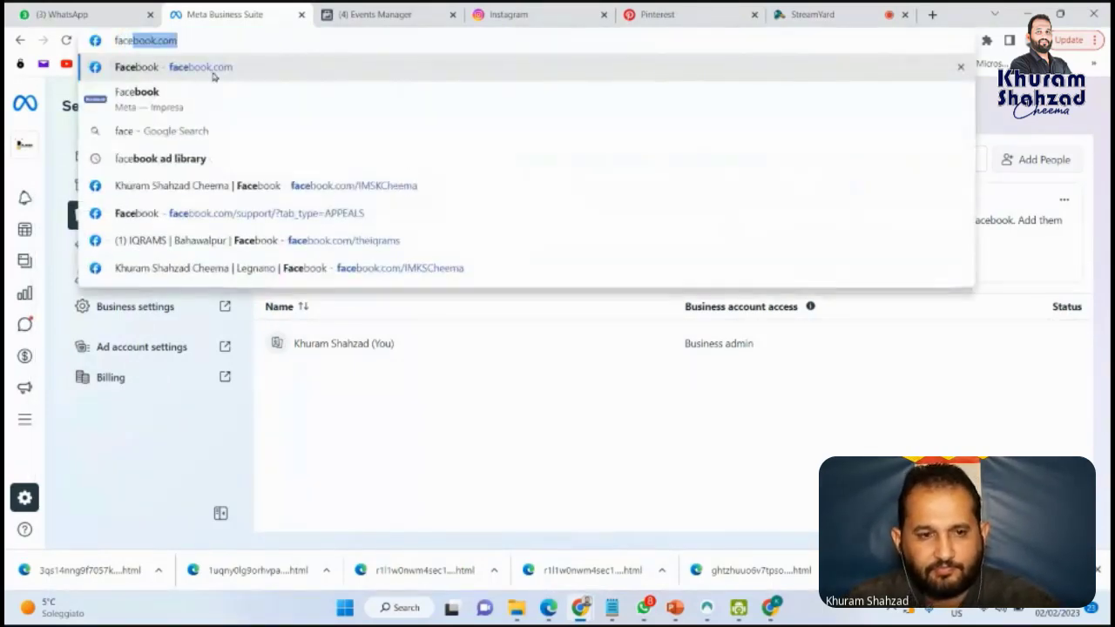
pyautogui.click(194, 69)
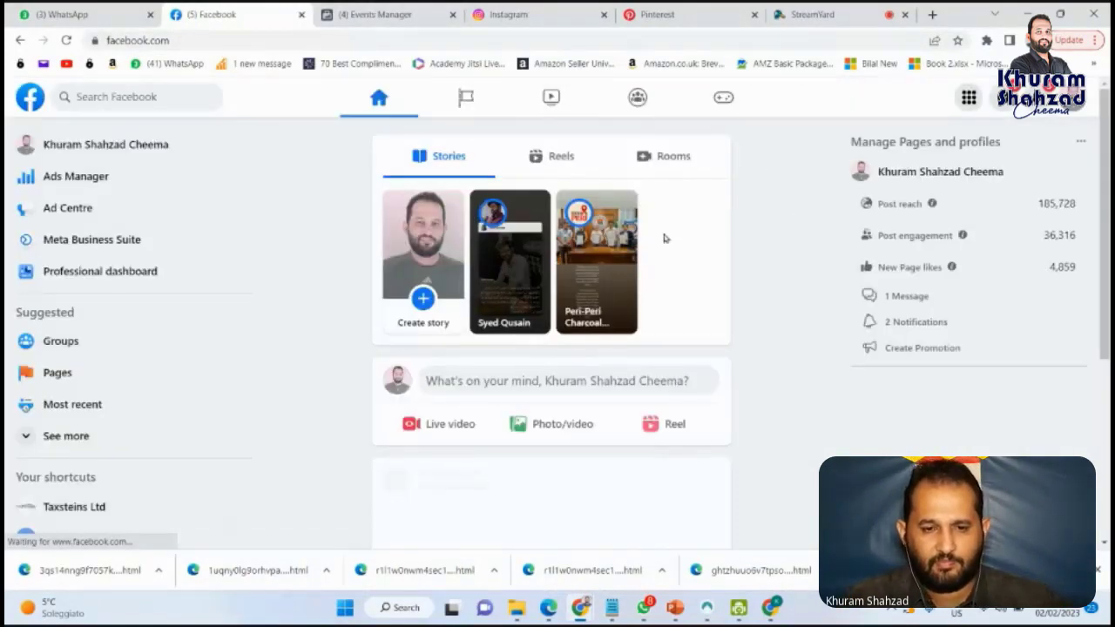
pyautogui.scroll(-1, 598, 328)
pyautogui.scroll(-1, 541, 331)
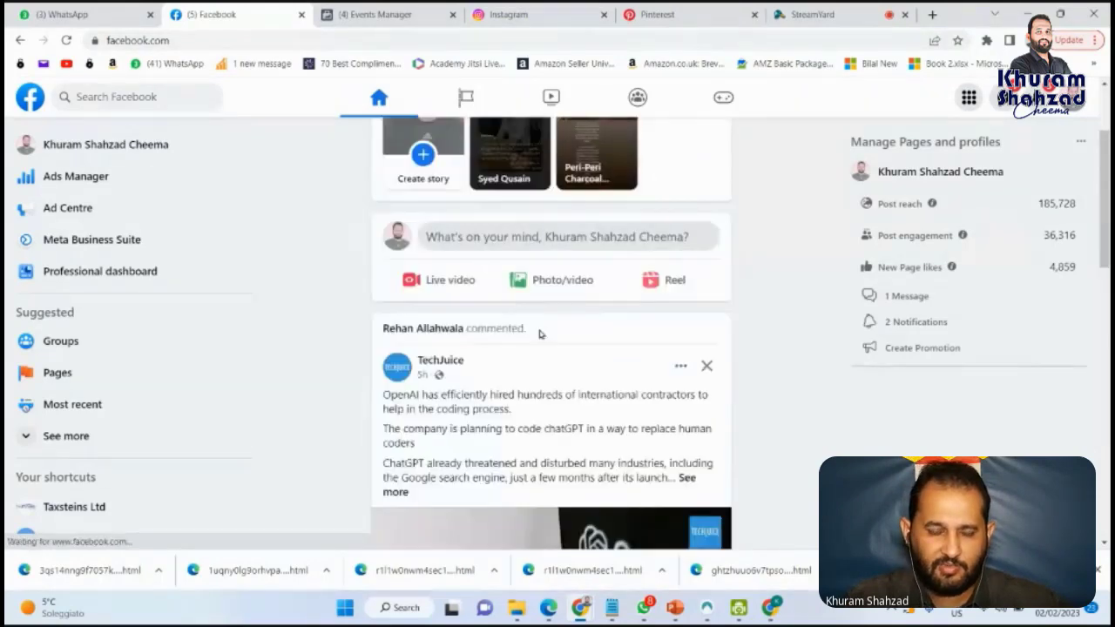
pyautogui.scroll(-2, 392, 340)
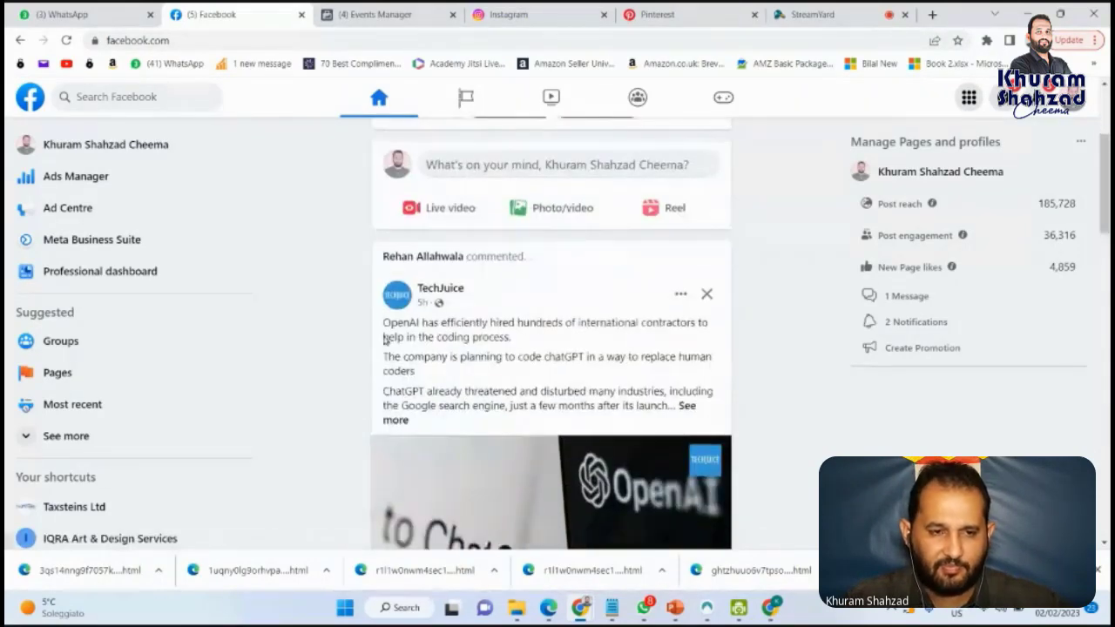
# Step: Open your own profile page and scroll down to its Photos and recent posts
pyautogui.click(57, 141)
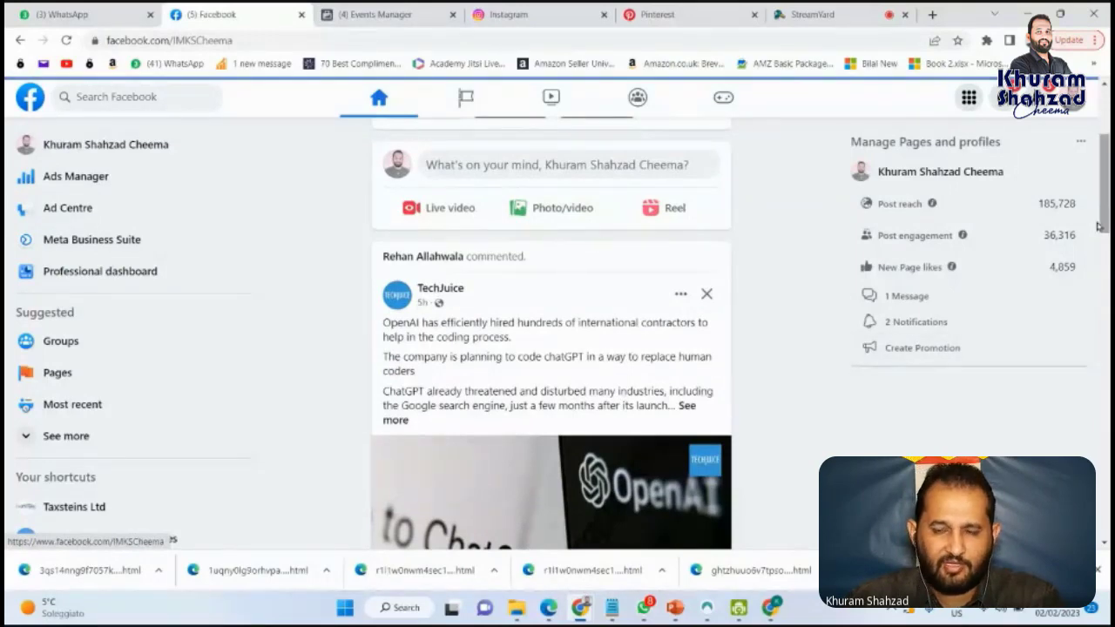
pyautogui.scroll(-6, 1104, 189)
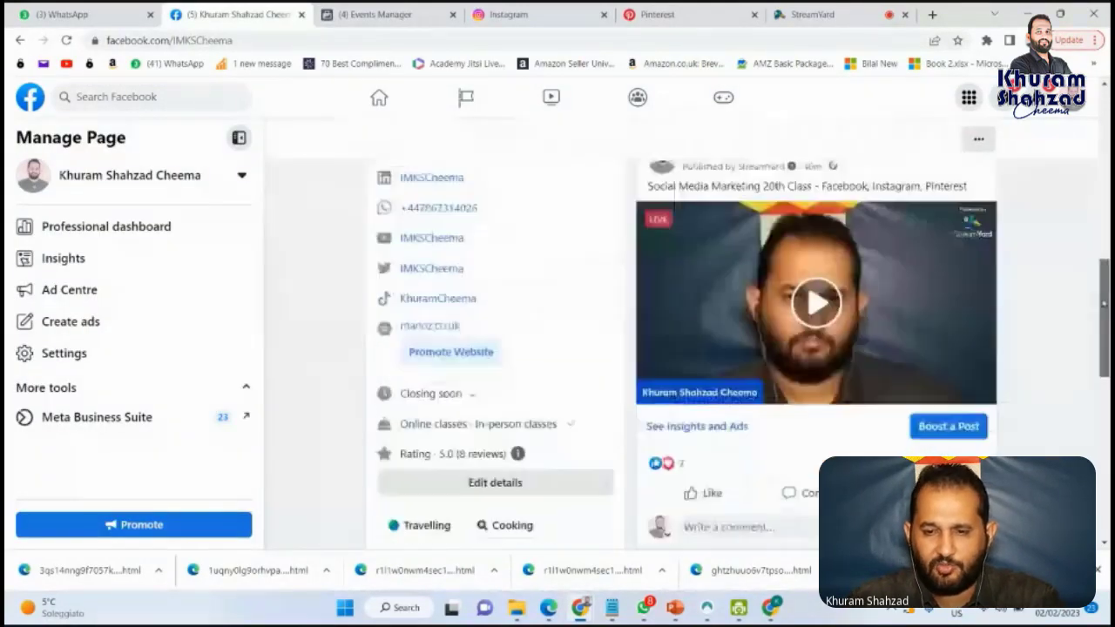
pyautogui.scroll(-1, 702, 346)
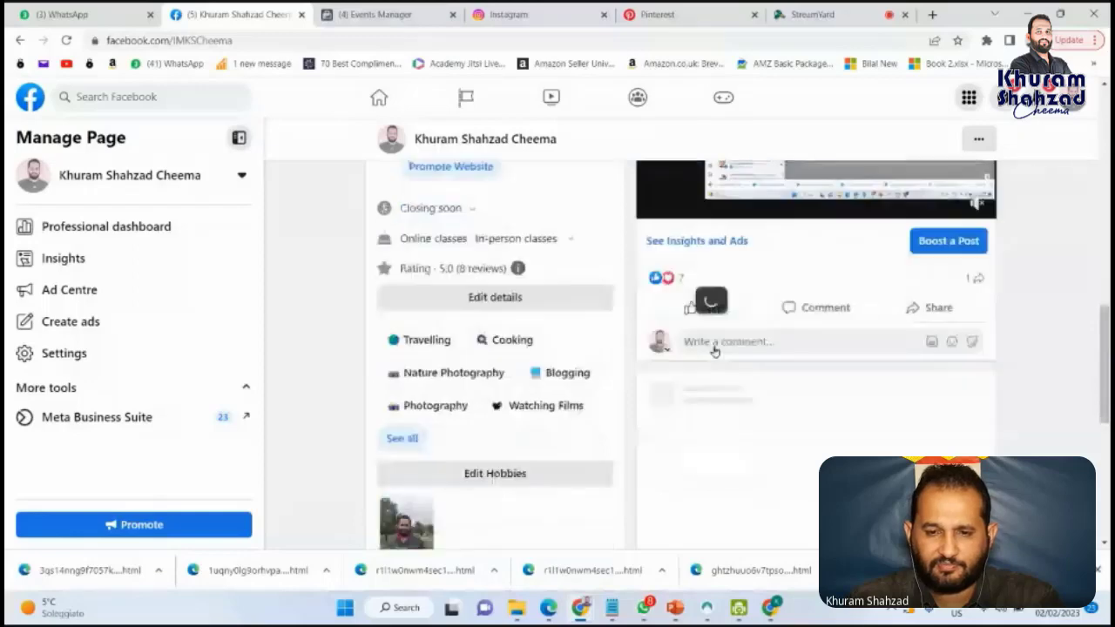
pyautogui.scroll(-3, 675, 304)
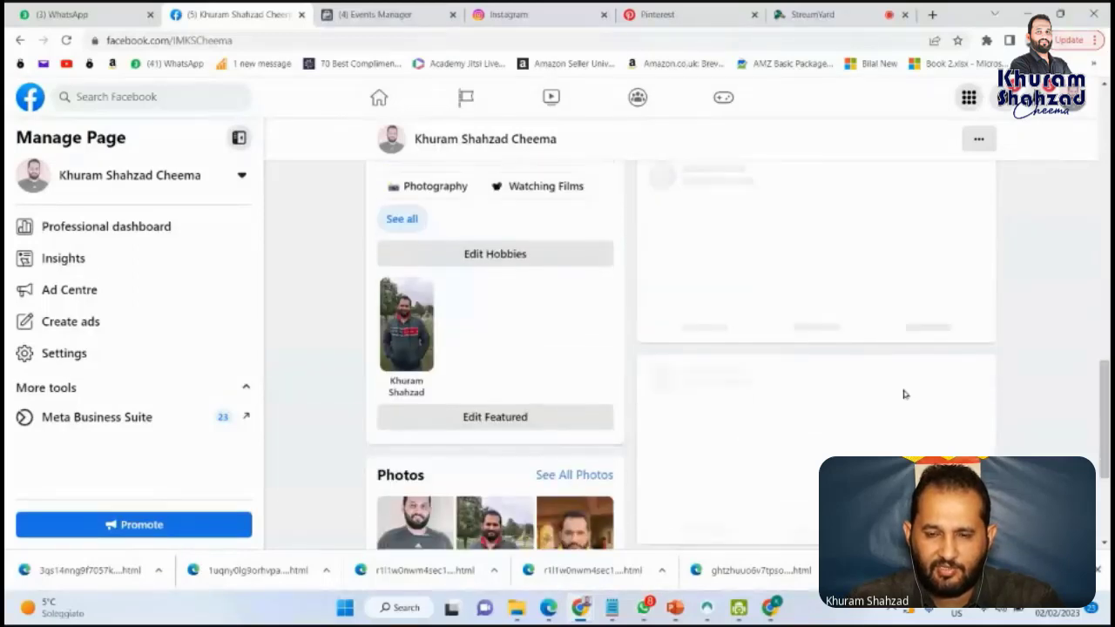
pyautogui.scroll(-5, 948, 340)
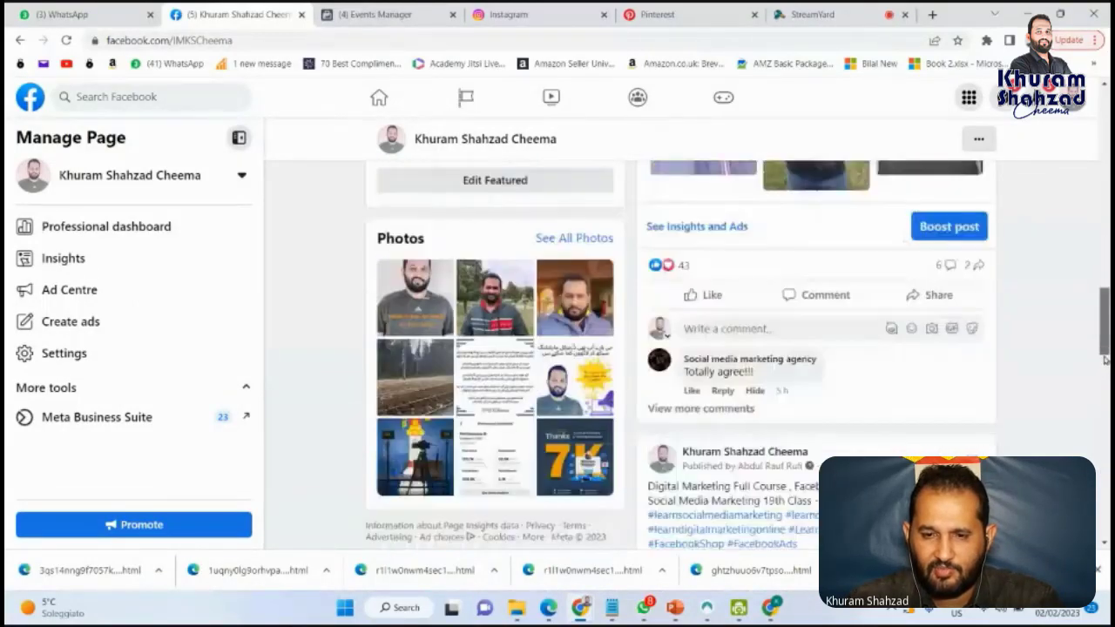
pyautogui.click(667, 196)
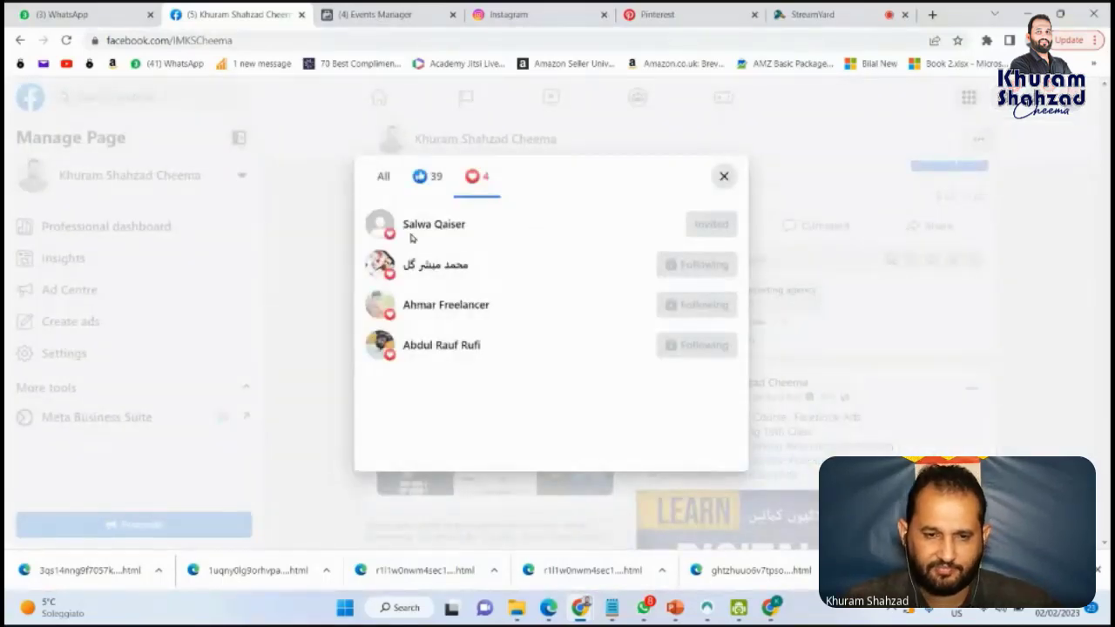
pyautogui.click(429, 177)
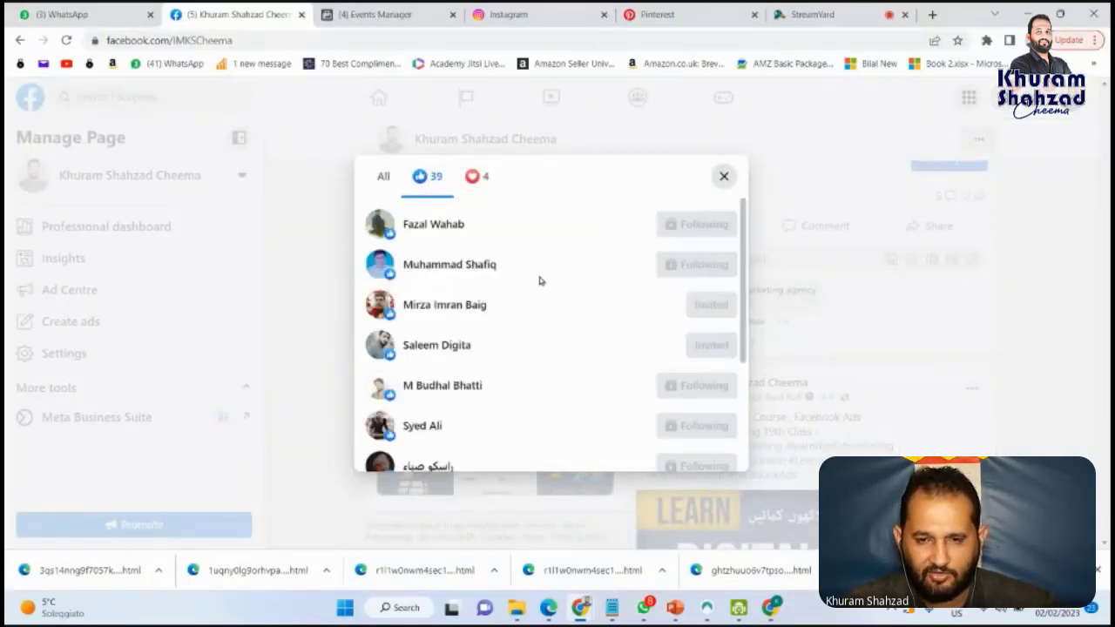
pyautogui.scroll(-3, 743, 231)
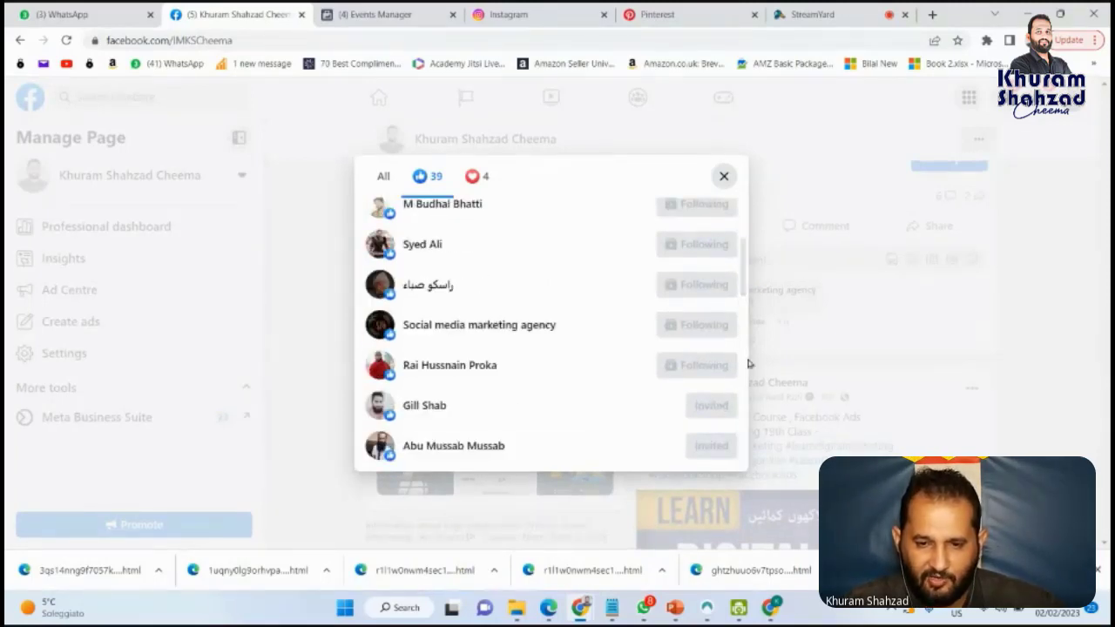
pyautogui.moveTo(743, 279); pyautogui.dragTo(744, 325)
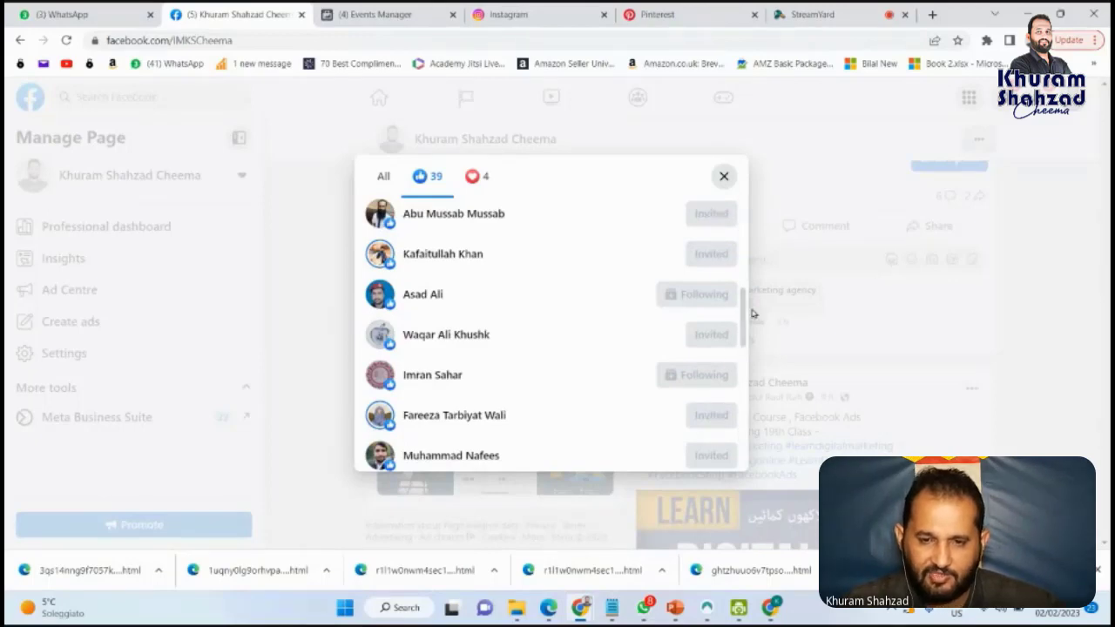
pyautogui.moveTo(742, 323); pyautogui.dragTo(745, 475)
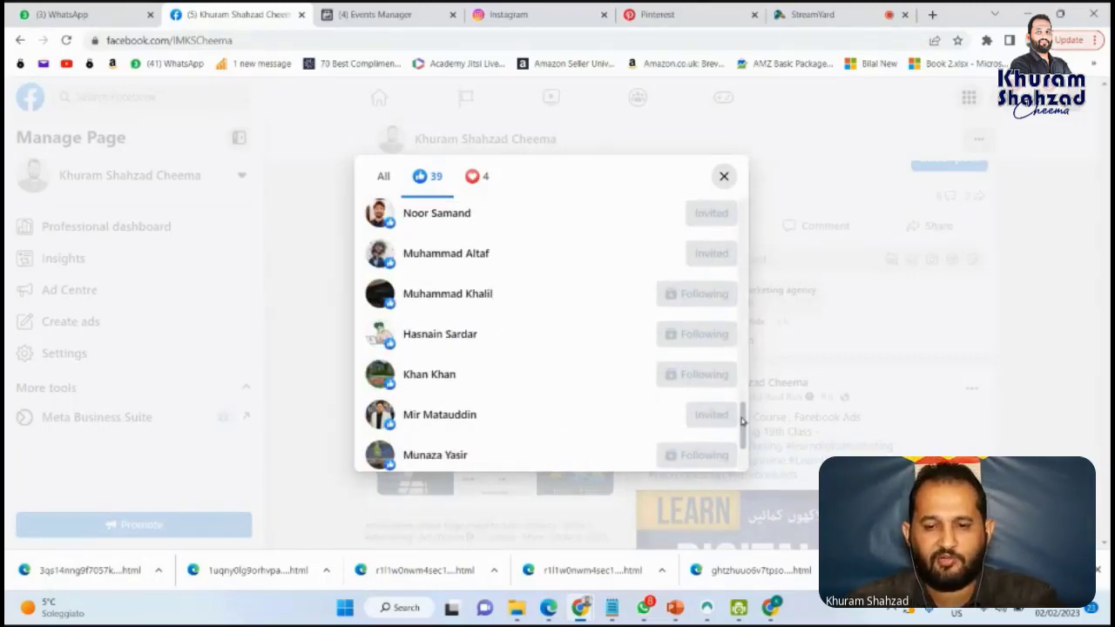
pyautogui.moveTo(742, 421); pyautogui.dragTo(741, 467)
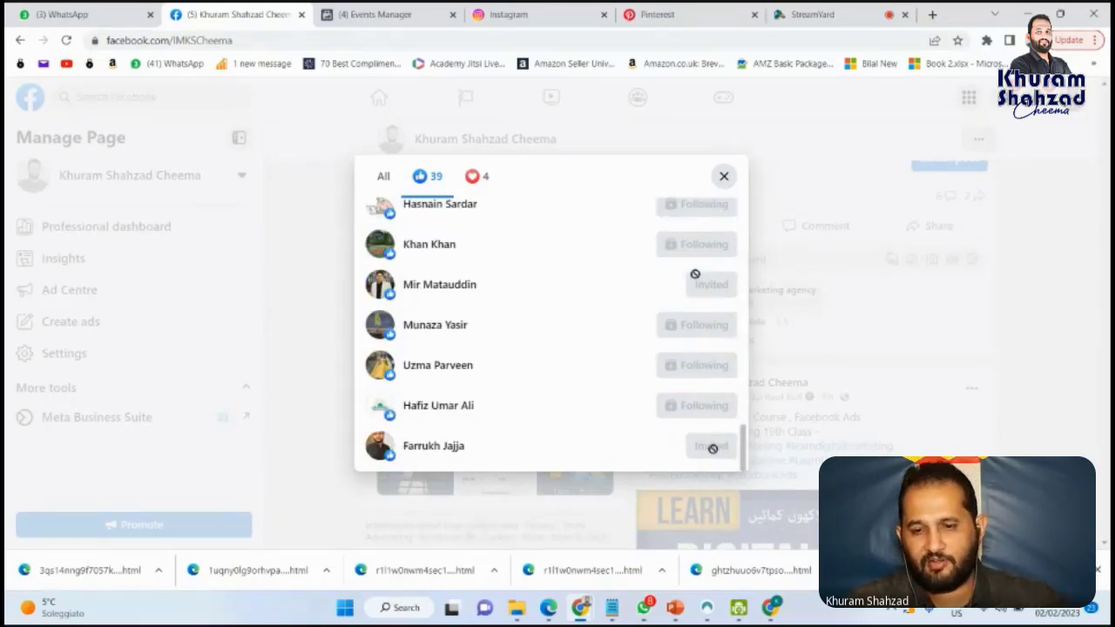
pyautogui.moveTo(743, 447); pyautogui.dragTo(745, 207)
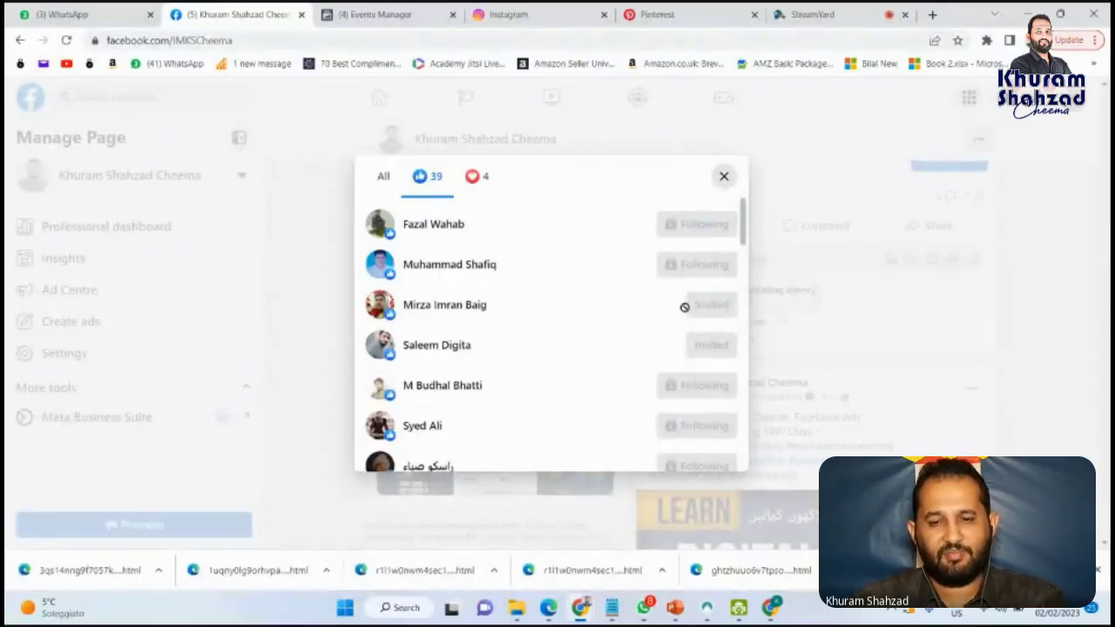
pyautogui.click(725, 177)
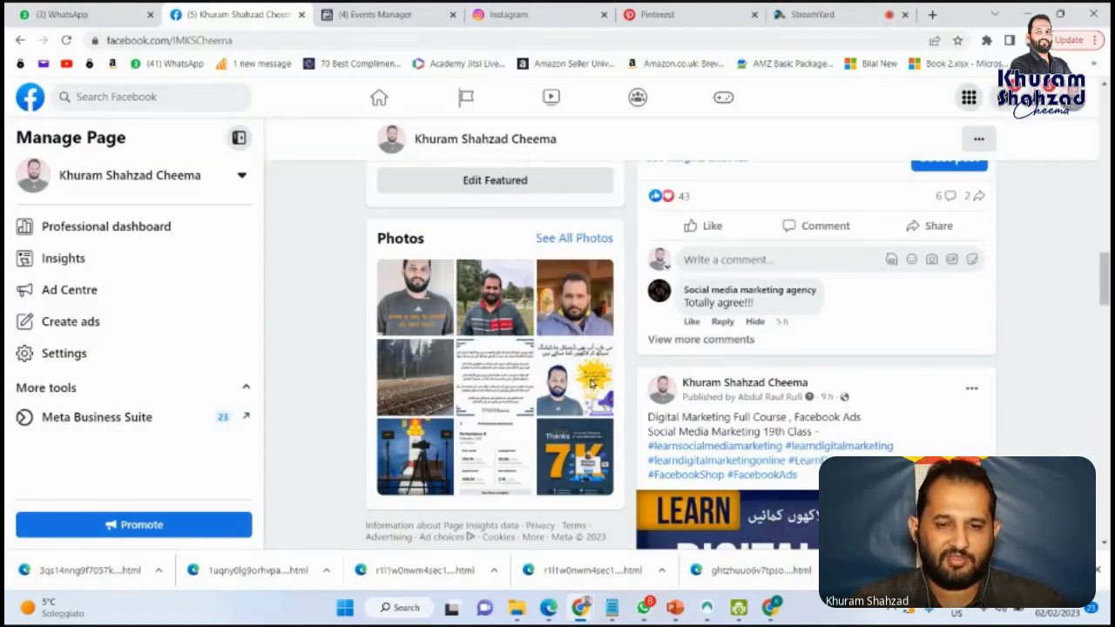
# Step: Switch the managed page to IQRAMS and confirm the profile switch
pyautogui.click(242, 176)
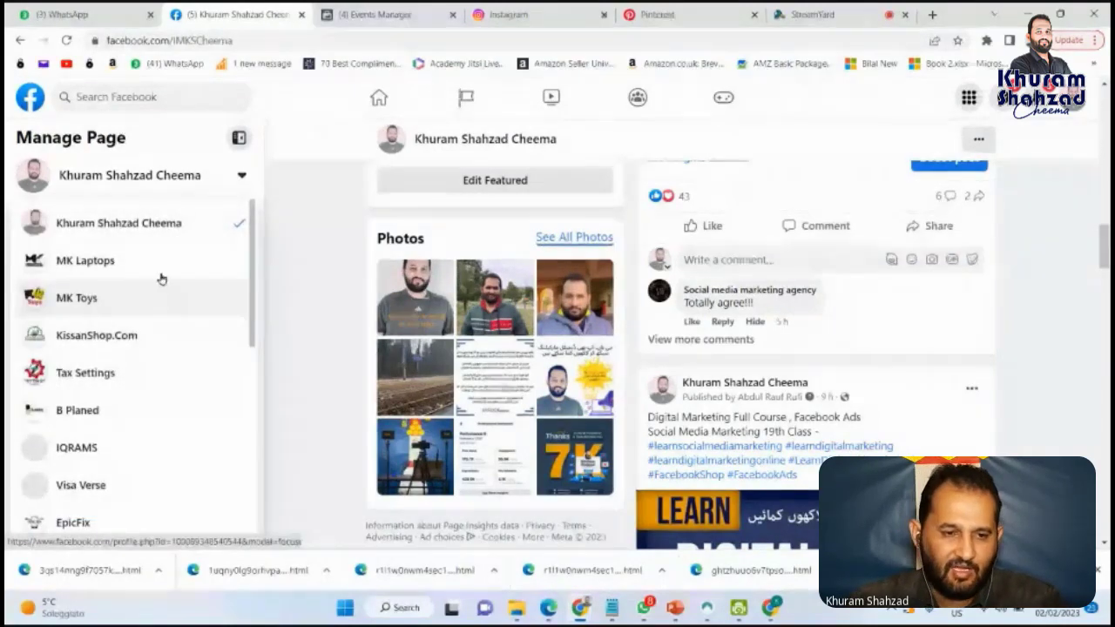
pyautogui.scroll(-5, 250, 263)
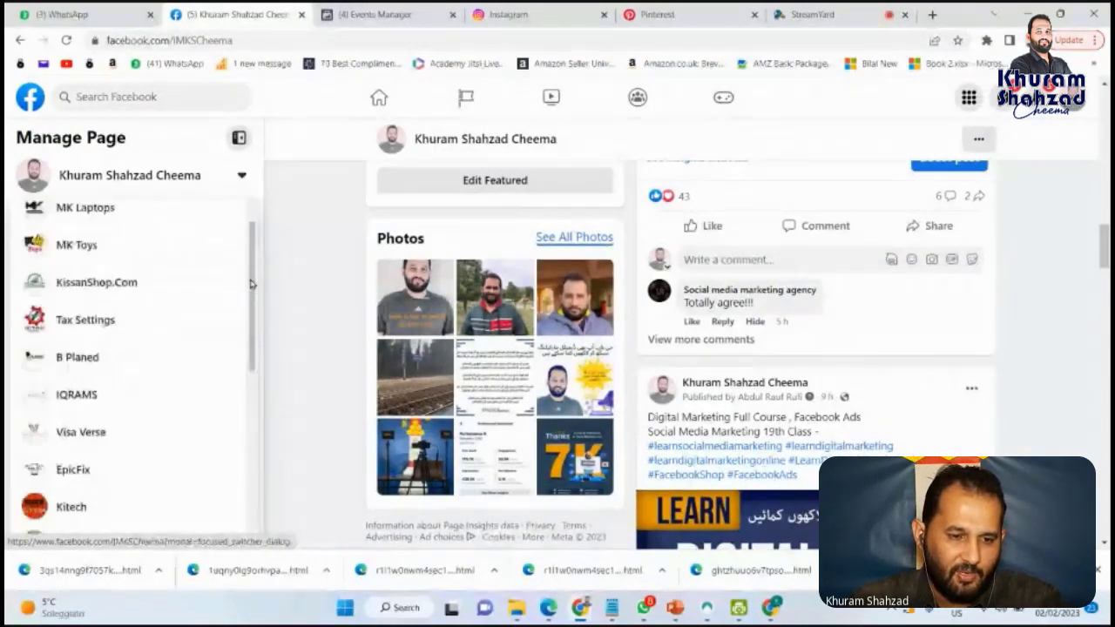
pyautogui.click(103, 320)
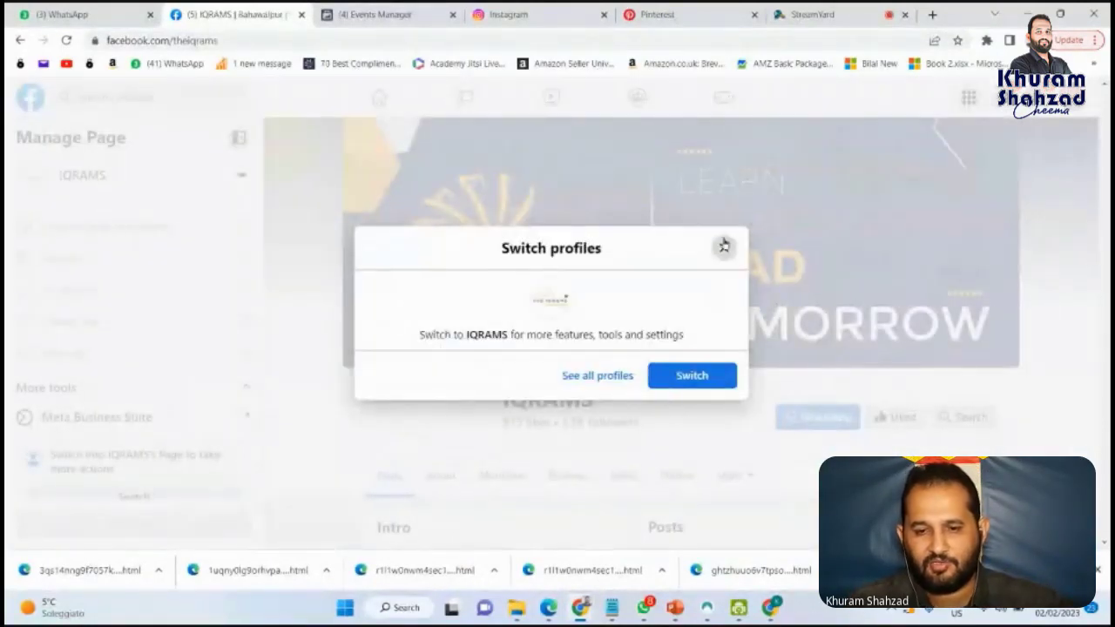
pyautogui.click(697, 386)
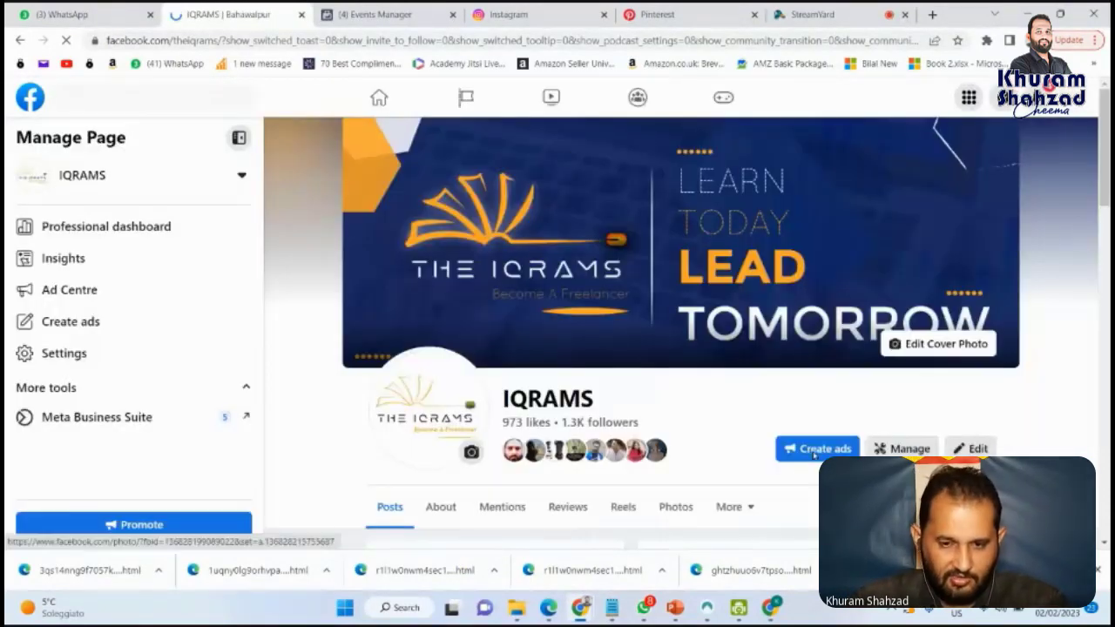
# Step: Scroll the IQRAMS feed past posts like 'E-Commerce Retail Just Passed $1 Trillion'
pyautogui.scroll(-15, 981, 401)
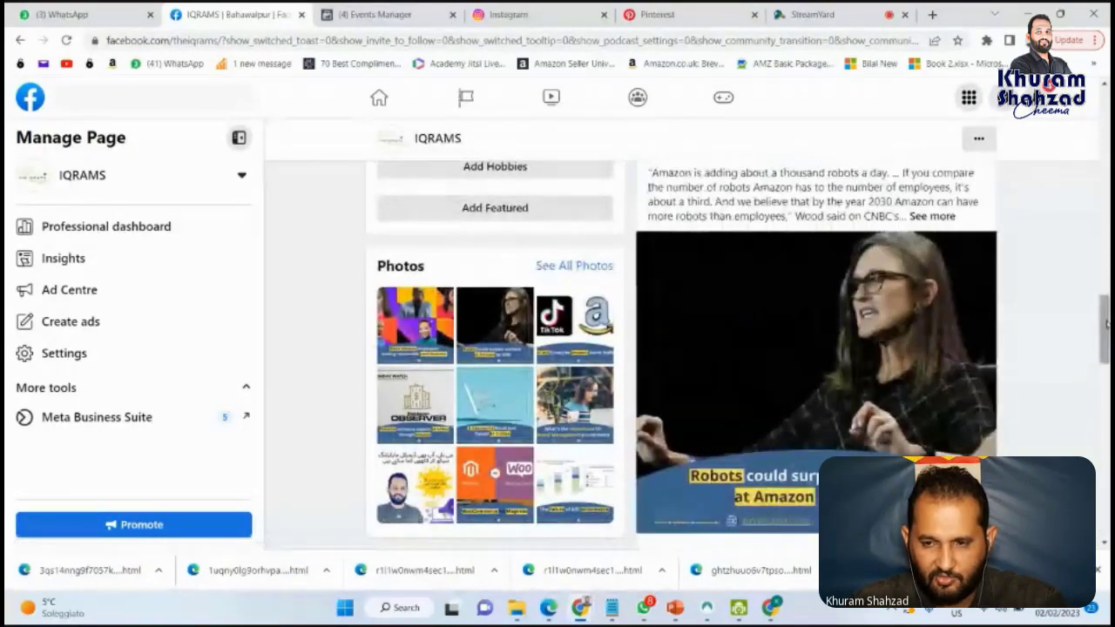
pyautogui.moveTo(1105, 320); pyautogui.dragTo(1106, 445)
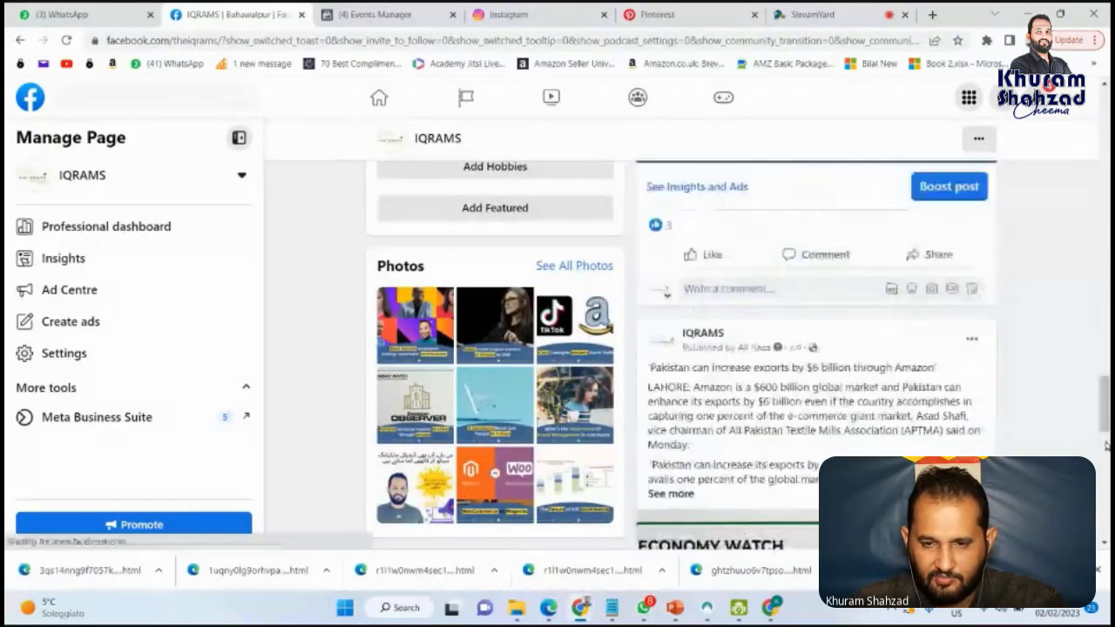
pyautogui.moveTo(1105, 397); pyautogui.dragTo(1108, 498)
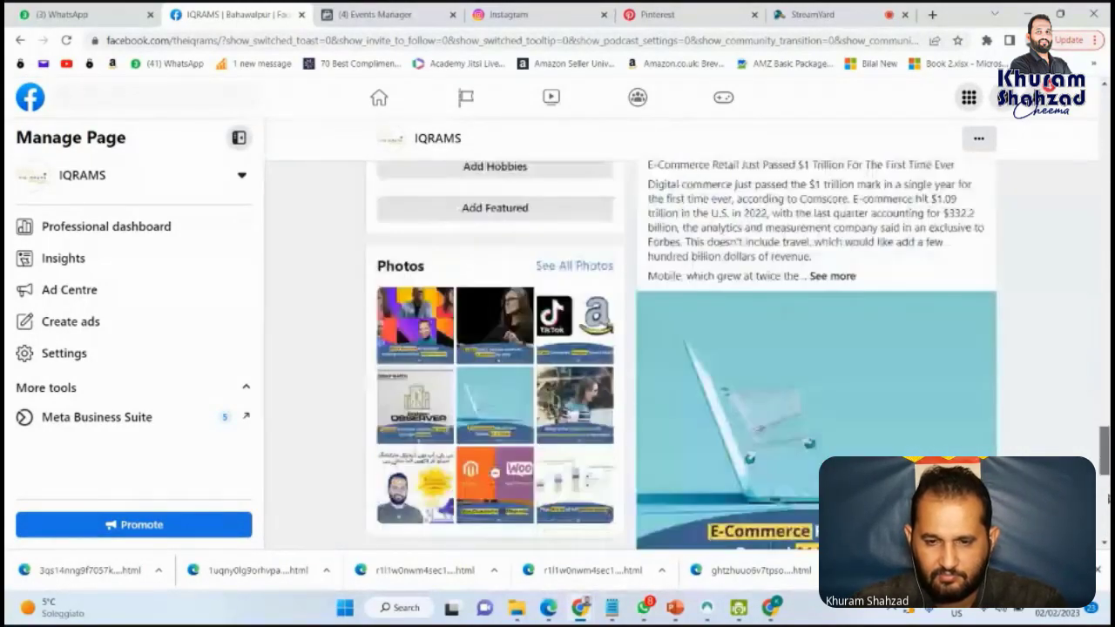
pyautogui.moveTo(1105, 422); pyautogui.dragTo(1106, 477)
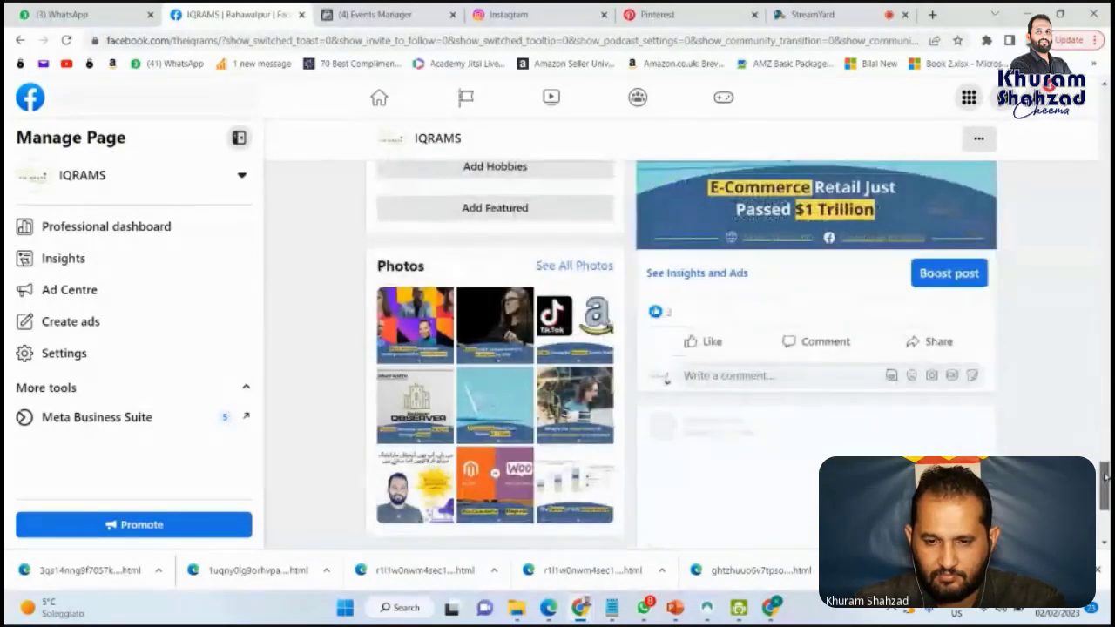
# Step: Check who reacted to the E-Commerce Retail post, glance at notifications, then go to the home feed
pyautogui.click(657, 315)
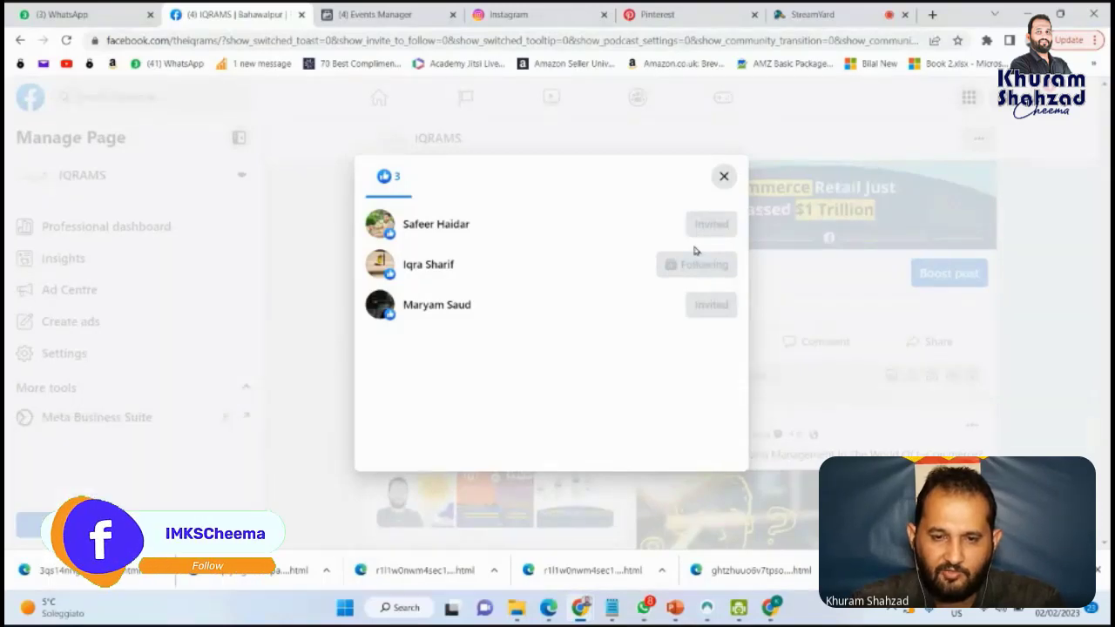
pyautogui.click(724, 178)
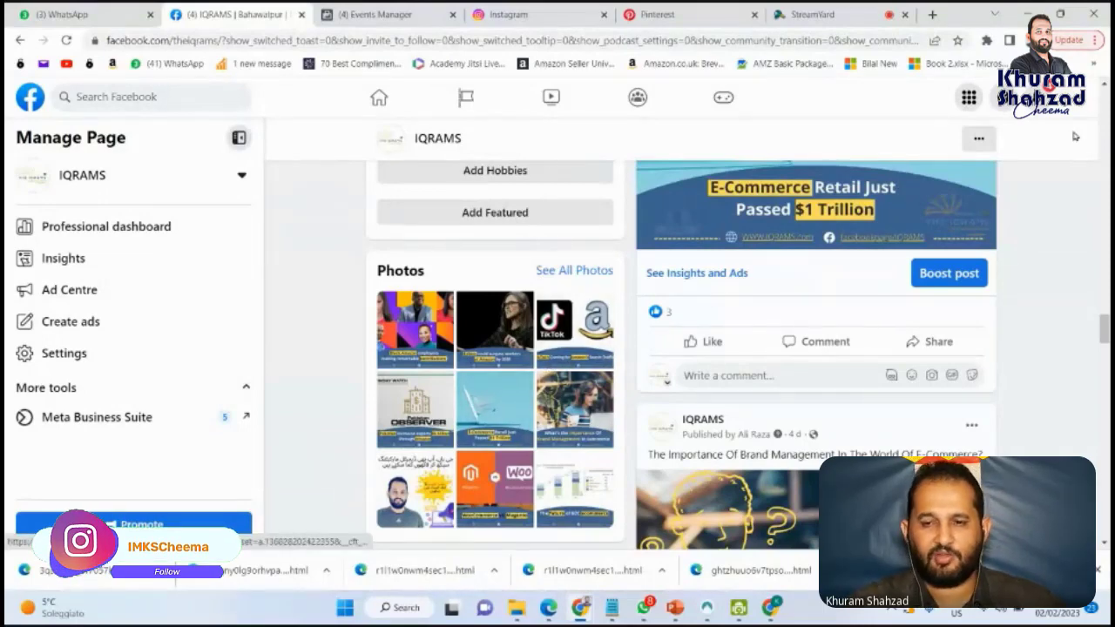
pyautogui.click(1037, 96)
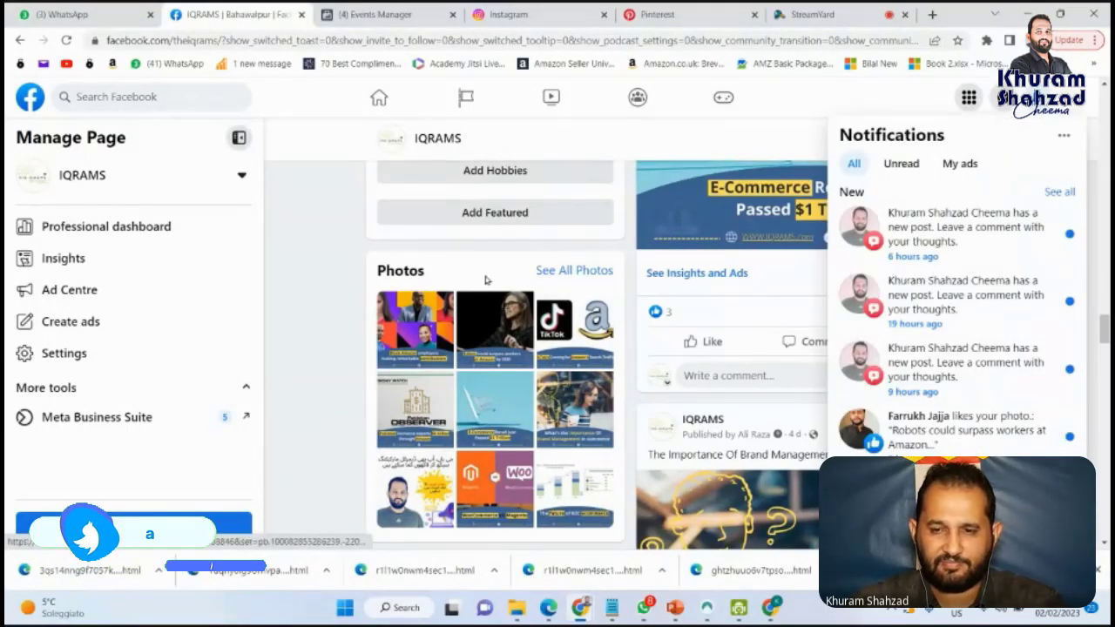
pyautogui.click(380, 97)
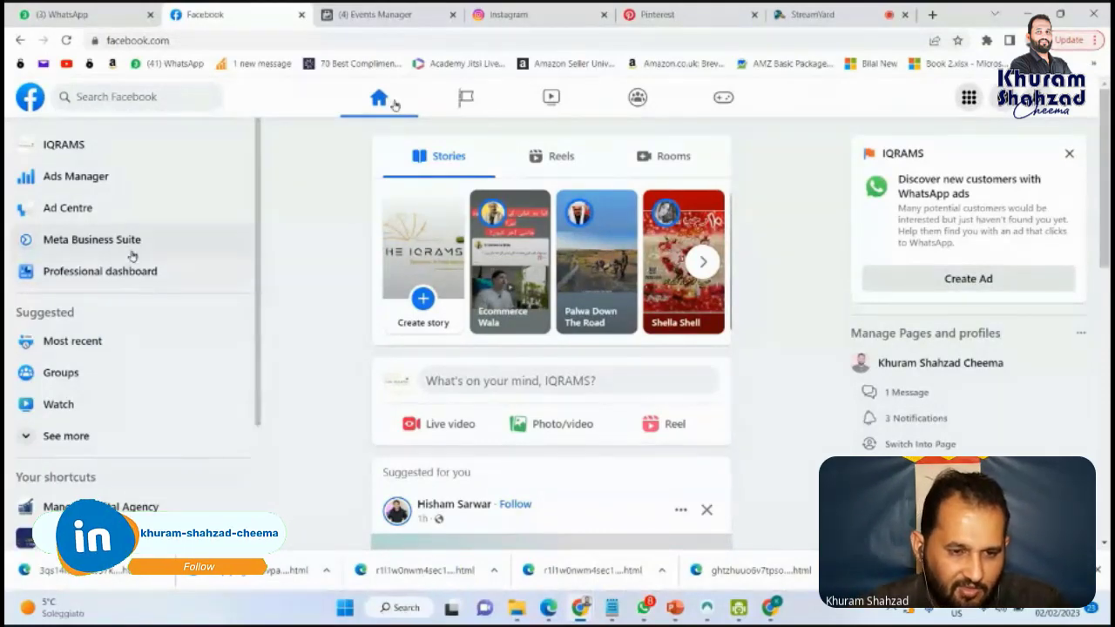
# Step: Expand both 'See more' lists in the left sidebar
pyautogui.scroll(-4, 125, 247)
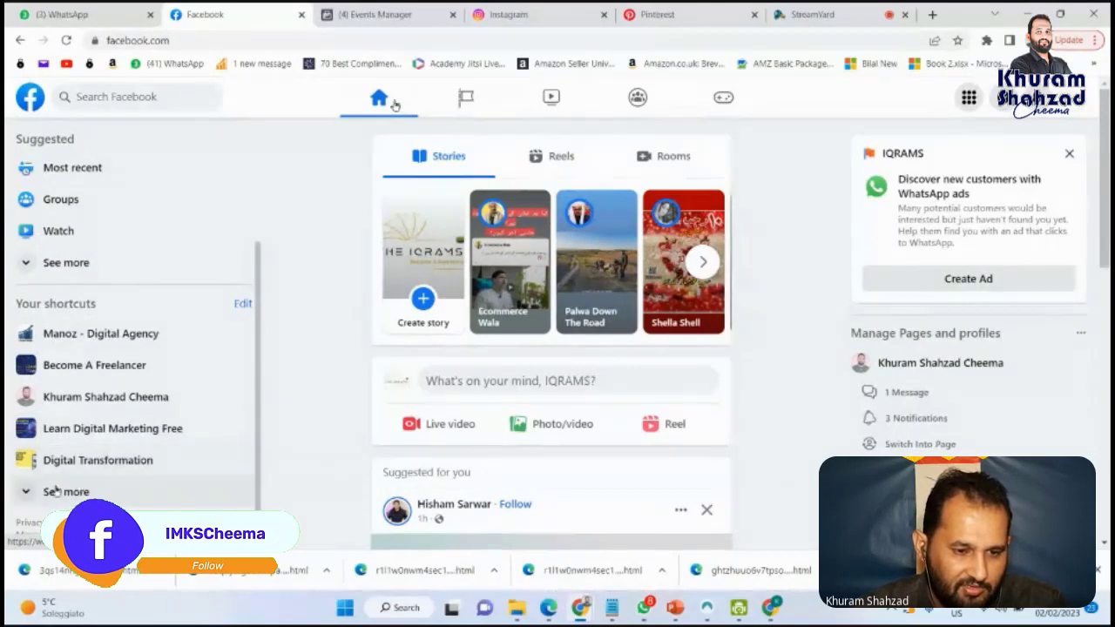
pyautogui.click(52, 494)
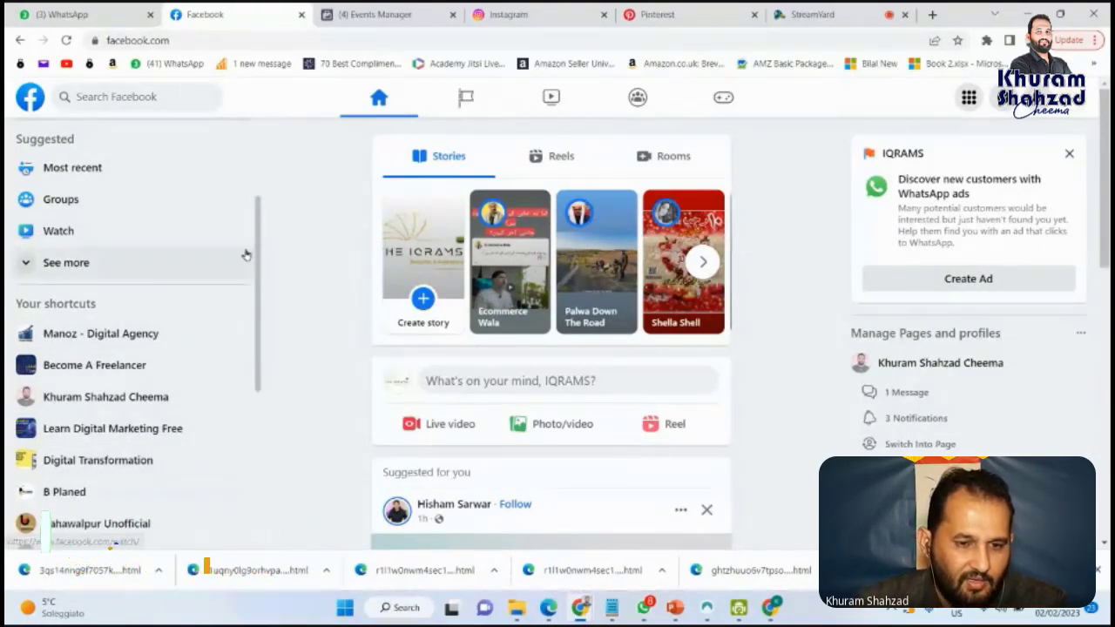
pyautogui.click(77, 260)
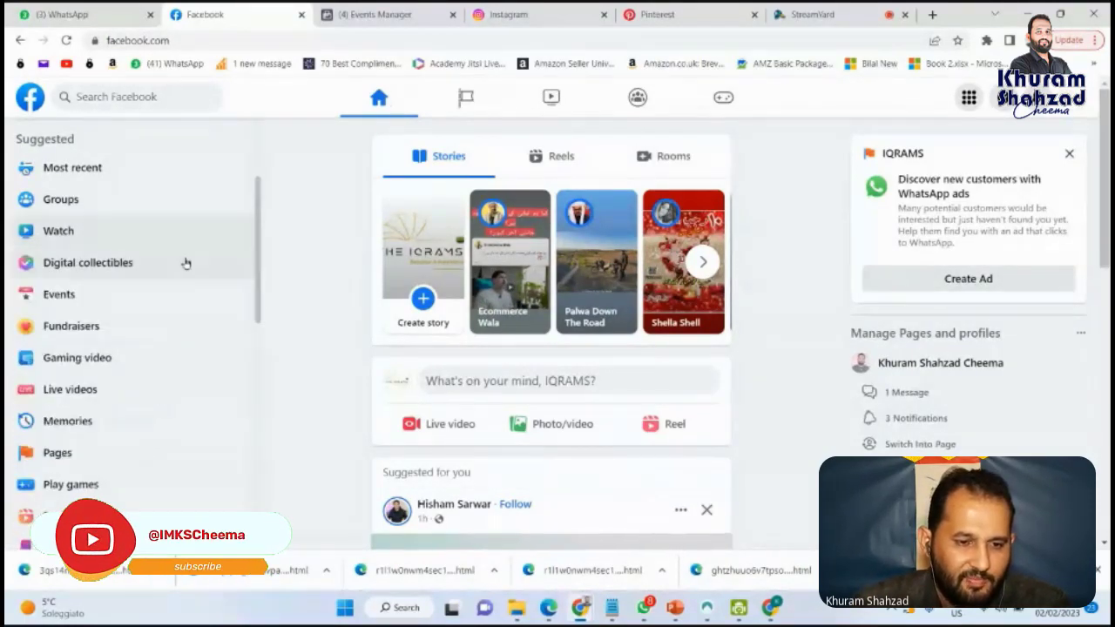
# Step: Open Groups and browse managed groups and recent DigiSkills Students posts
pyautogui.click(69, 200)
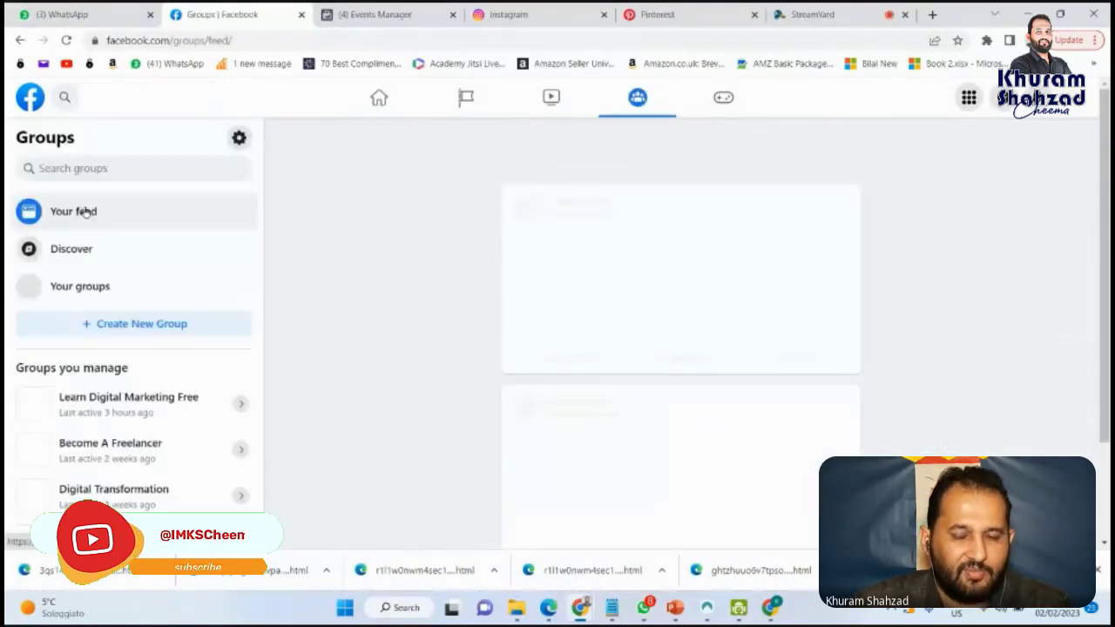
pyautogui.scroll(-1, 174, 361)
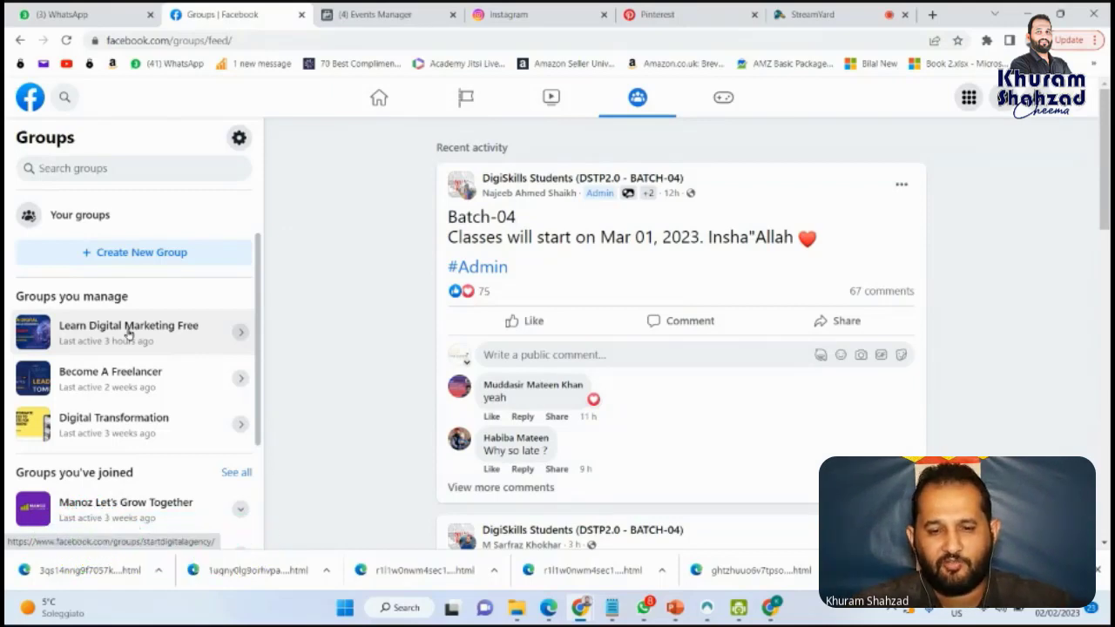
pyautogui.scroll(-1, 128, 333)
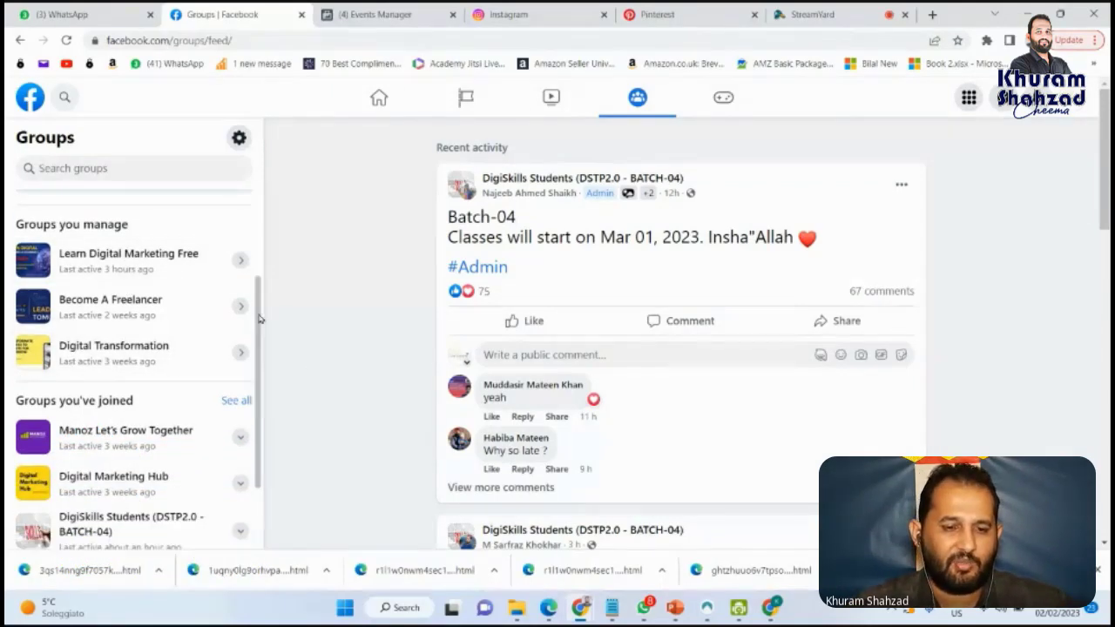
pyautogui.moveTo(259, 312); pyautogui.dragTo(250, 131)
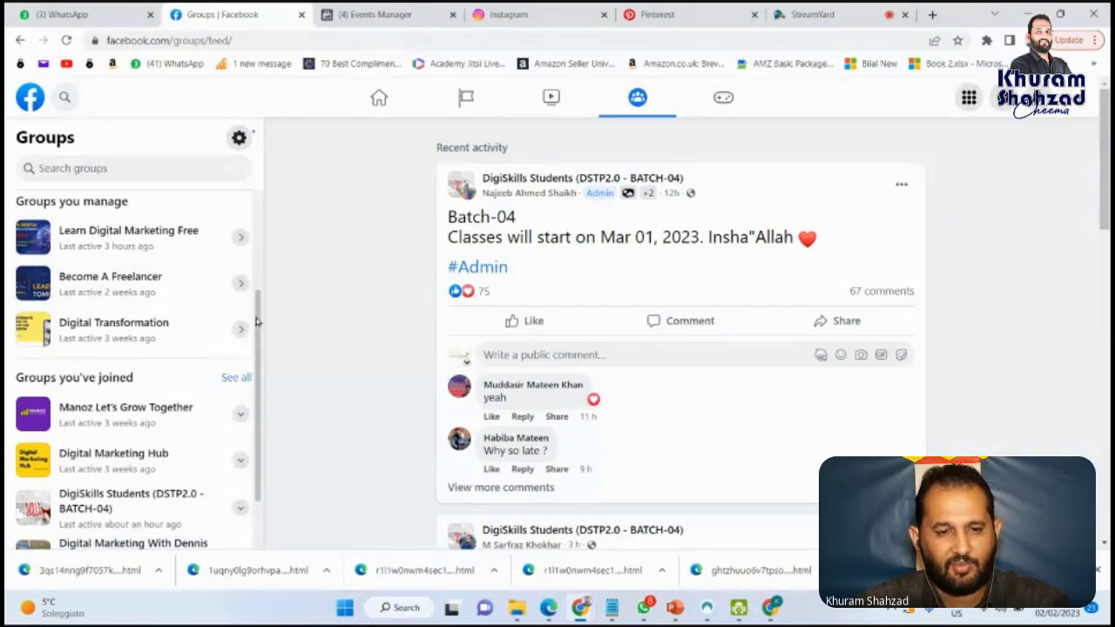
pyautogui.moveTo(258, 320); pyautogui.dragTo(258, 222)
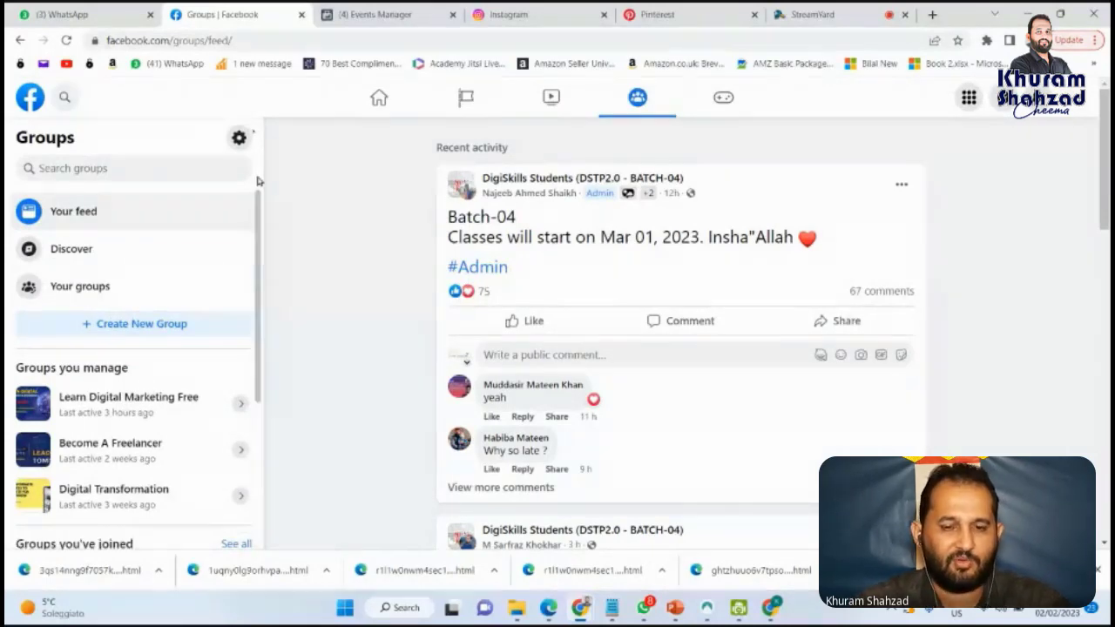
pyautogui.scroll(-3, 311, 364)
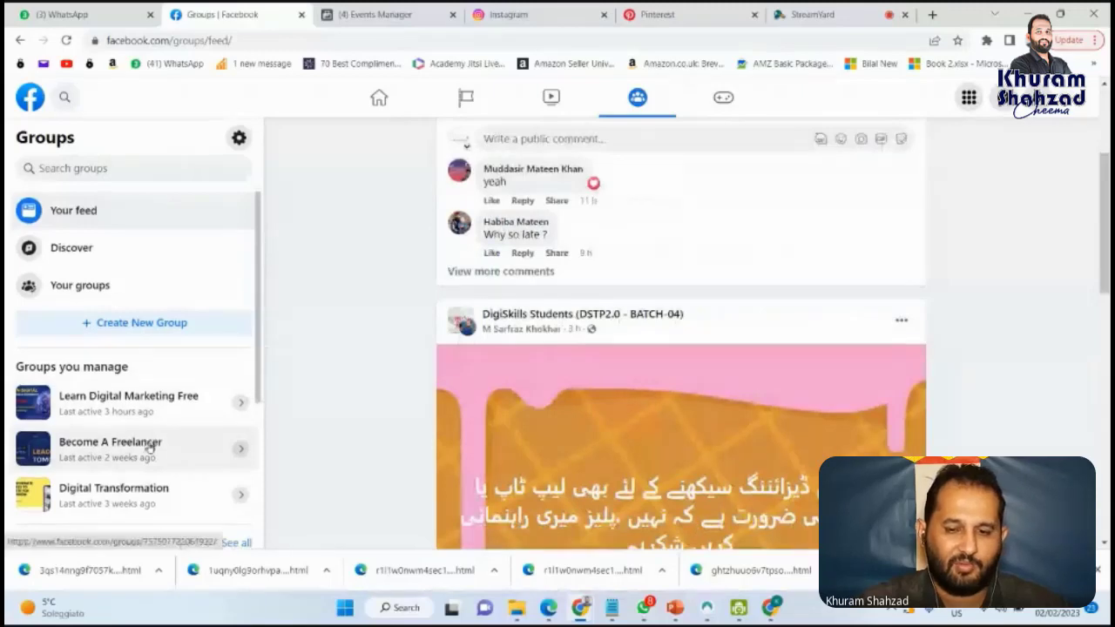
pyautogui.scroll(-3, 152, 440)
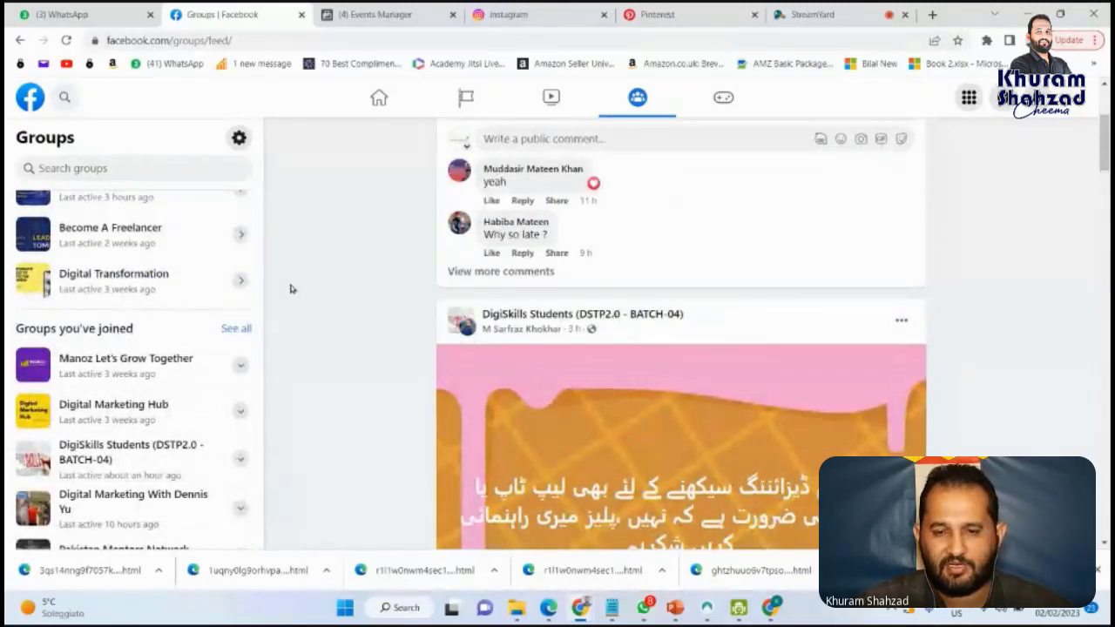
# Step: Return home, switch from IQRAMS to the personal profile, and expand the sidebar's 'See more' list
pyautogui.click(378, 99)
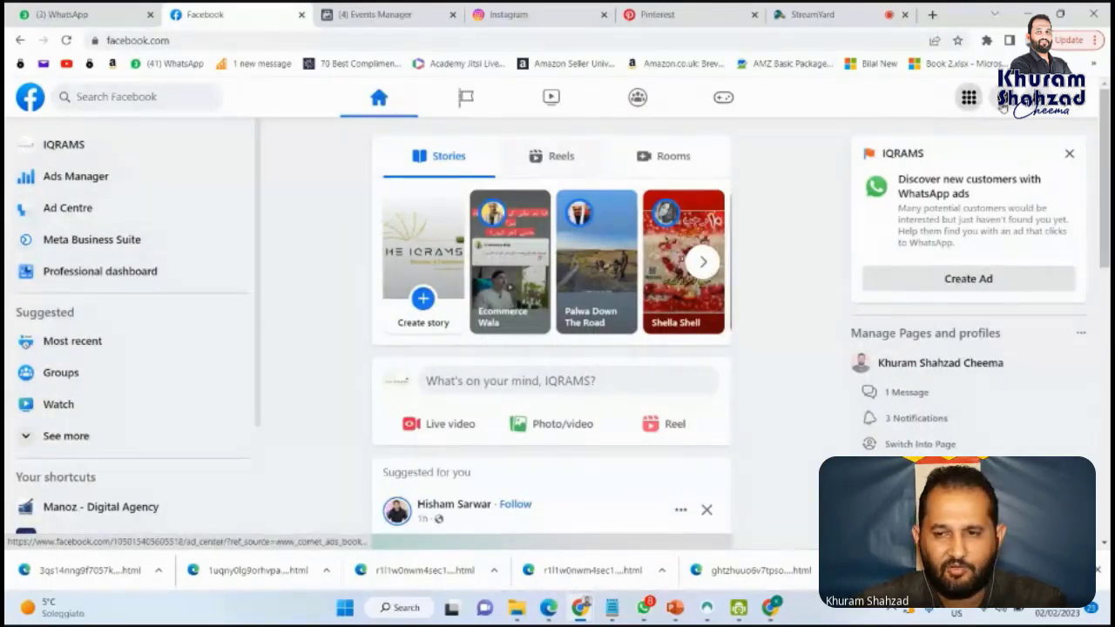
pyautogui.click(1076, 93)
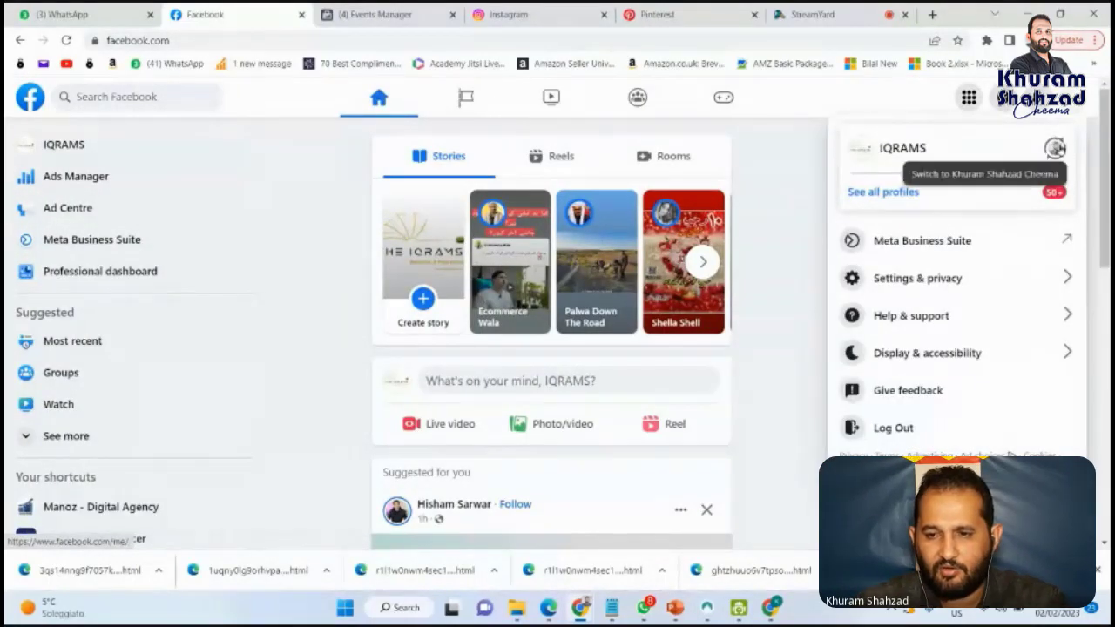
pyautogui.click(1057, 147)
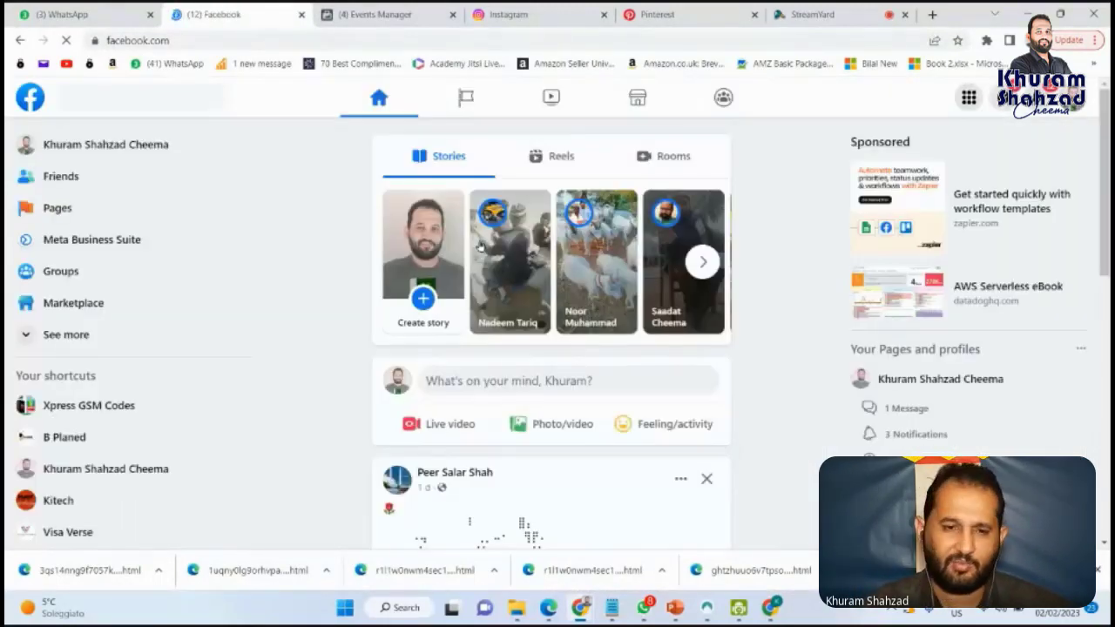
pyautogui.click(41, 340)
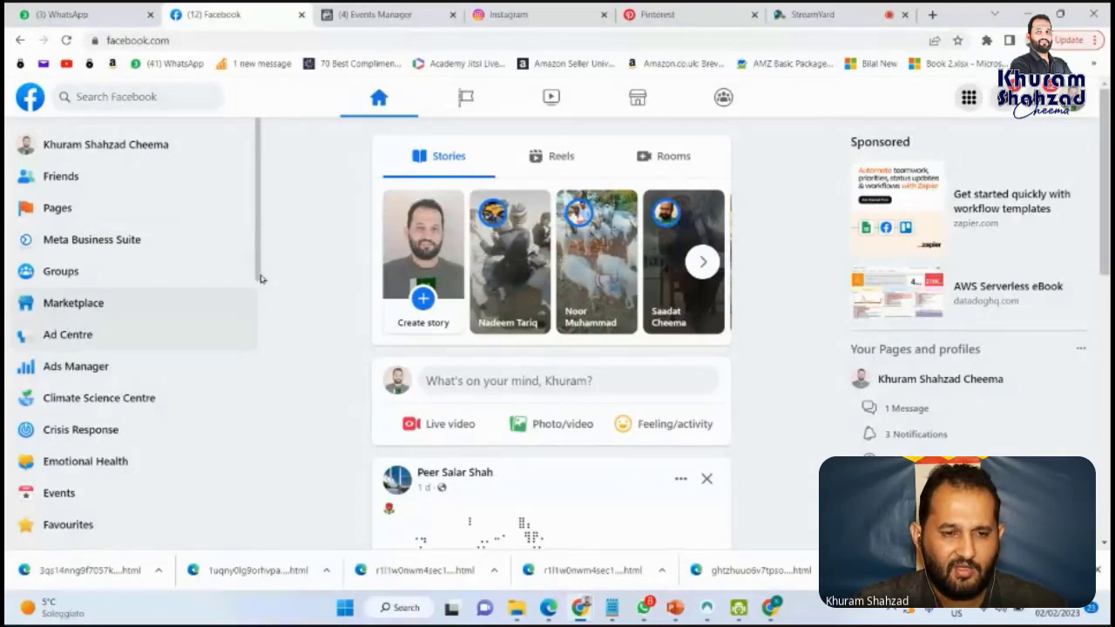
# Step: Open Marketplace to view Today's picks near Legnano
pyautogui.click(37, 304)
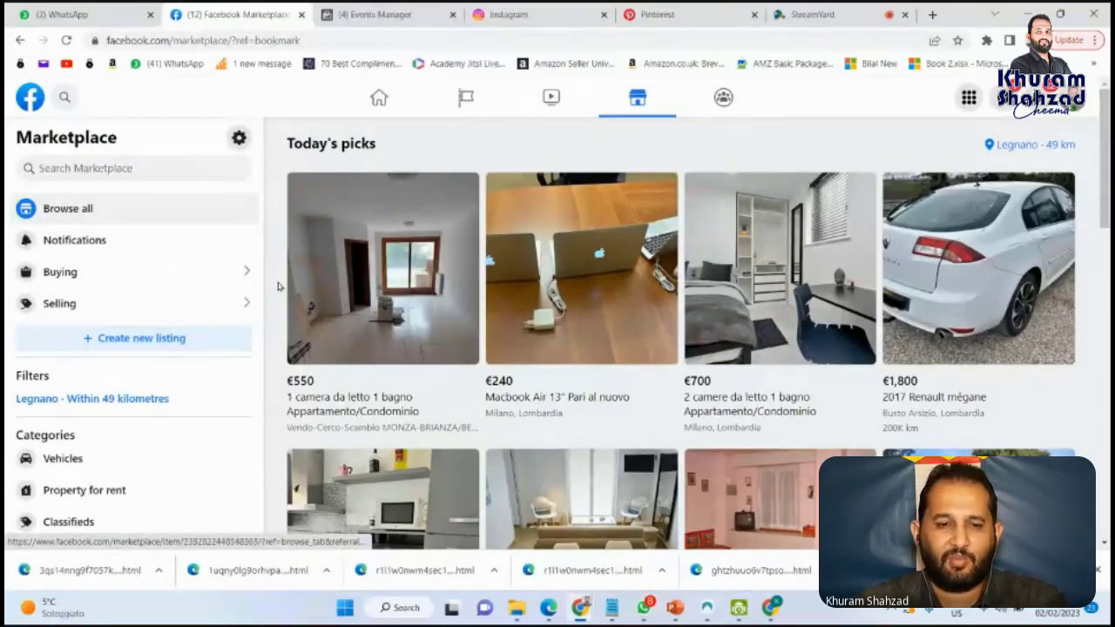
pyautogui.scroll(-1, 252, 256)
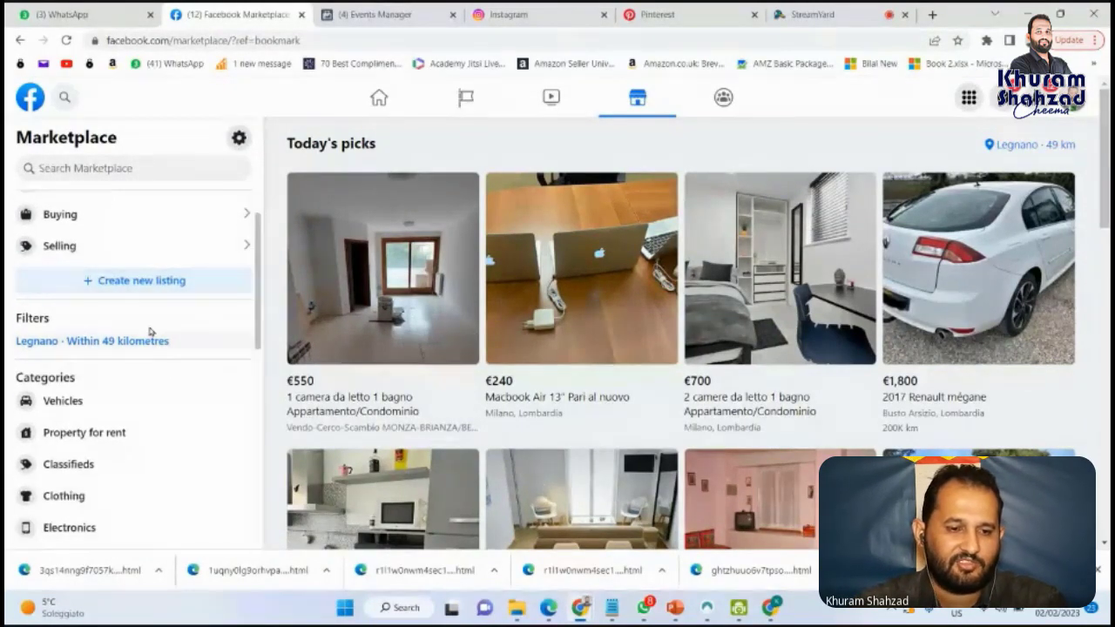
pyautogui.scroll(1, 195, 322)
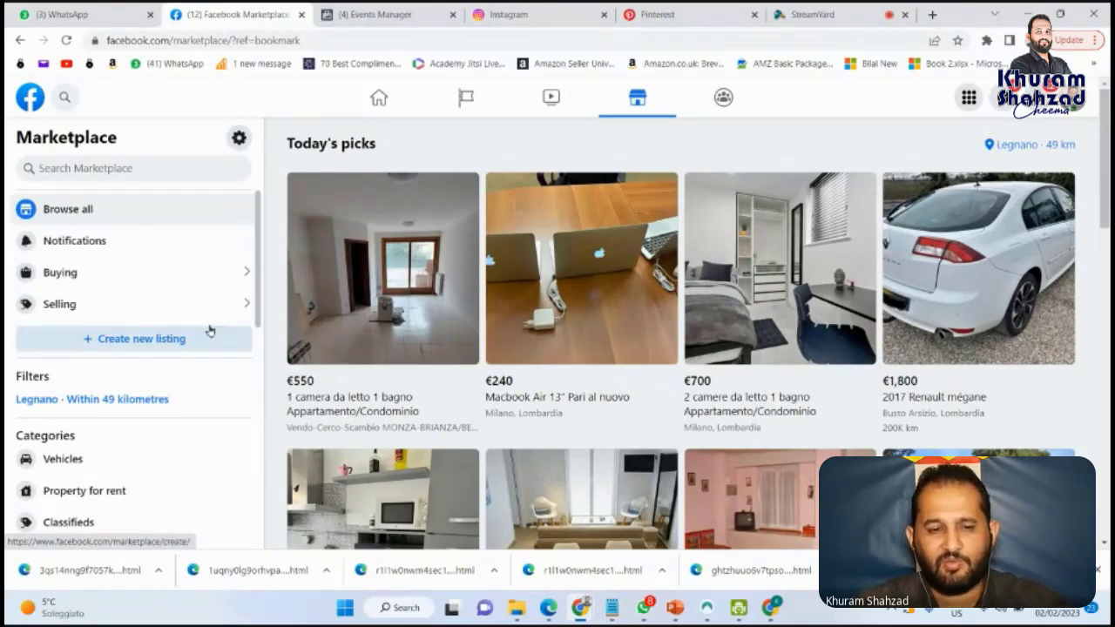
# Step: Create a new Marketplace listing of the 'Item for sale' type
pyautogui.click(136, 345)
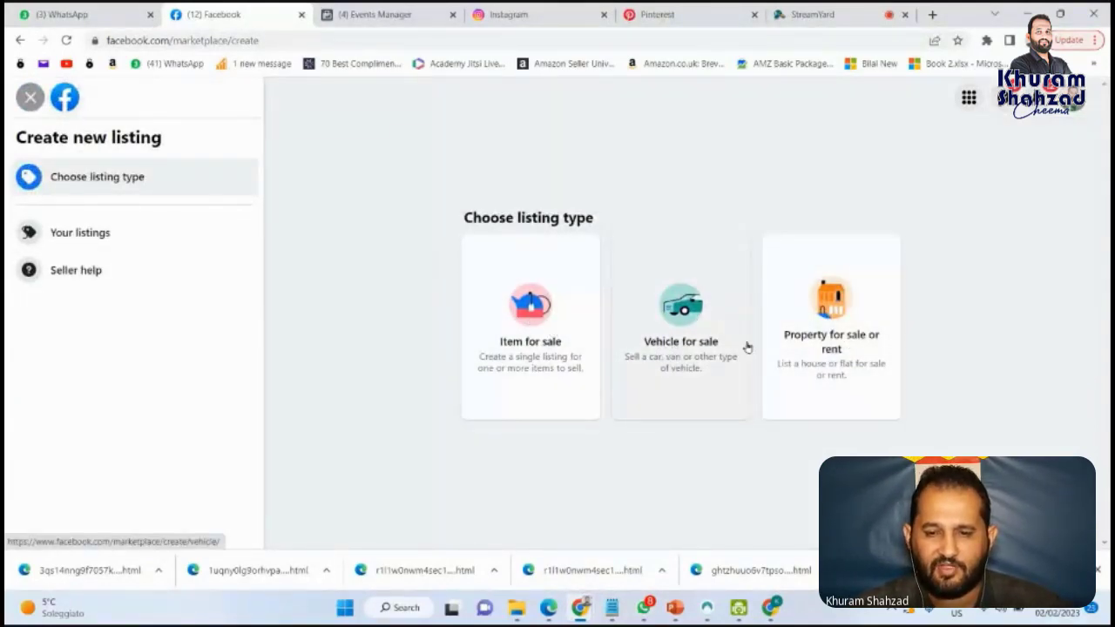
pyautogui.click(542, 321)
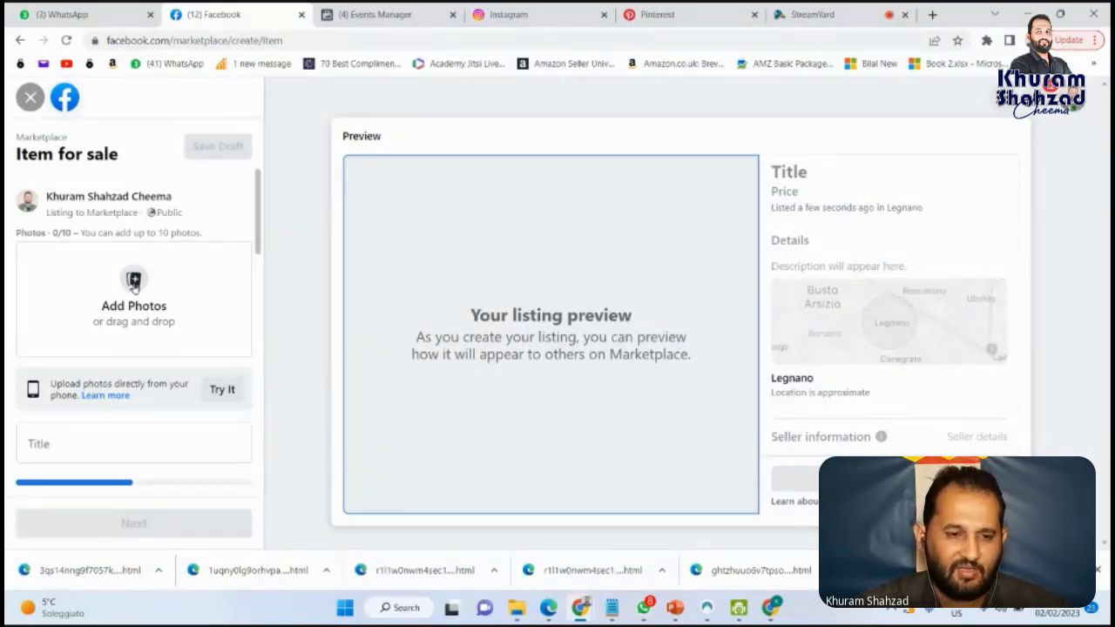
# Step: Upload MKLaptops 3-01 from the Downloads folder as the listing's first photo
pyautogui.click(133, 283)
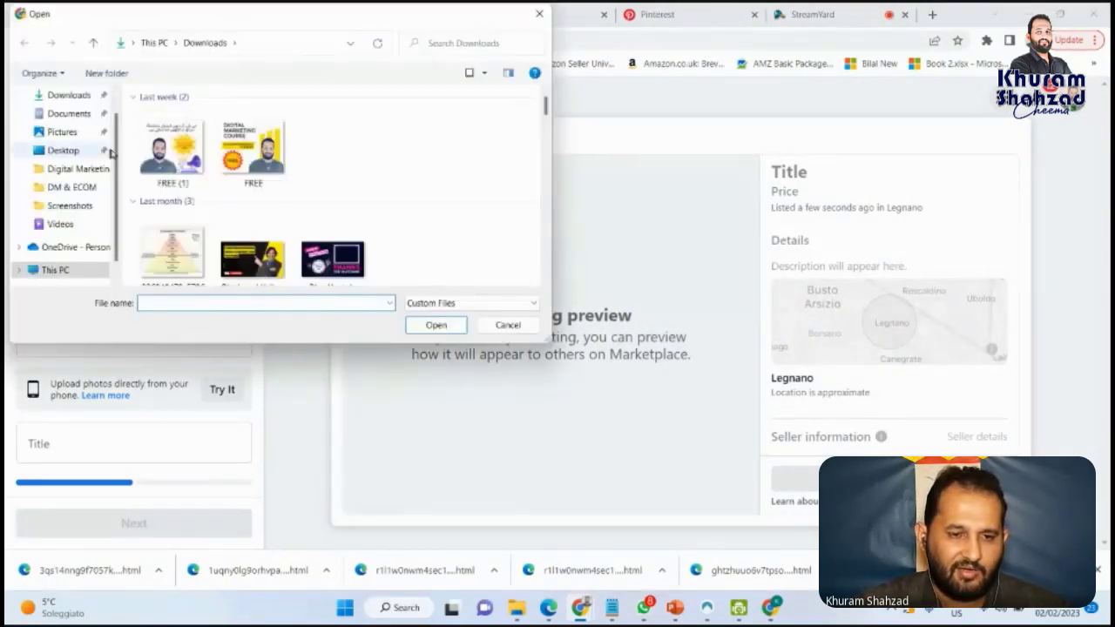
pyautogui.scroll(-5, 193, 165)
pyautogui.scroll(1, 253, 174)
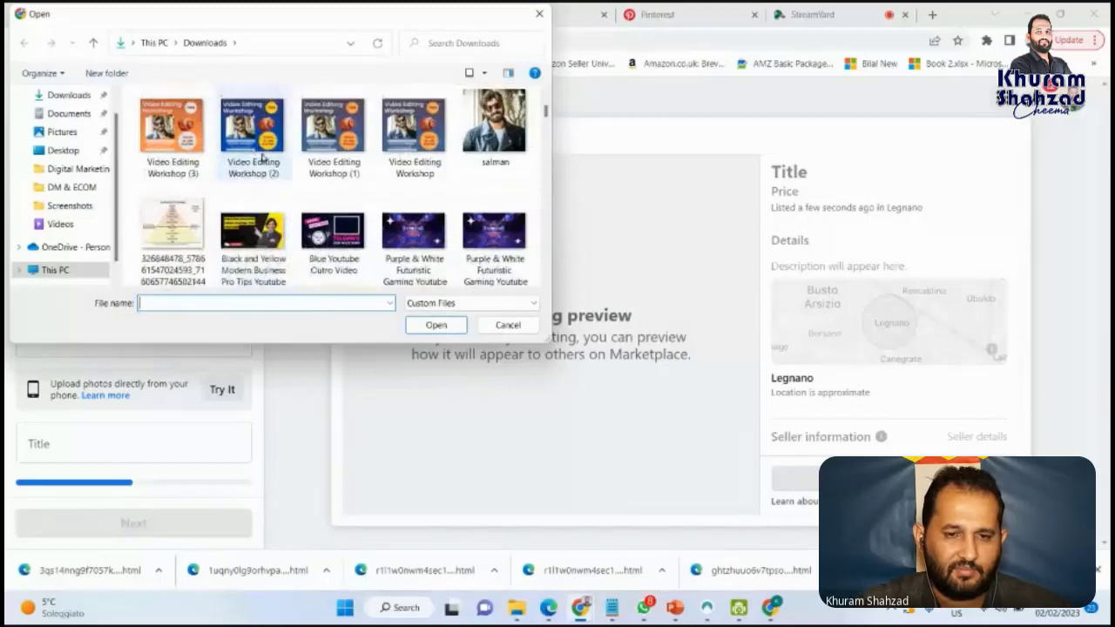
pyautogui.scroll(3, 260, 178)
pyautogui.click(249, 236)
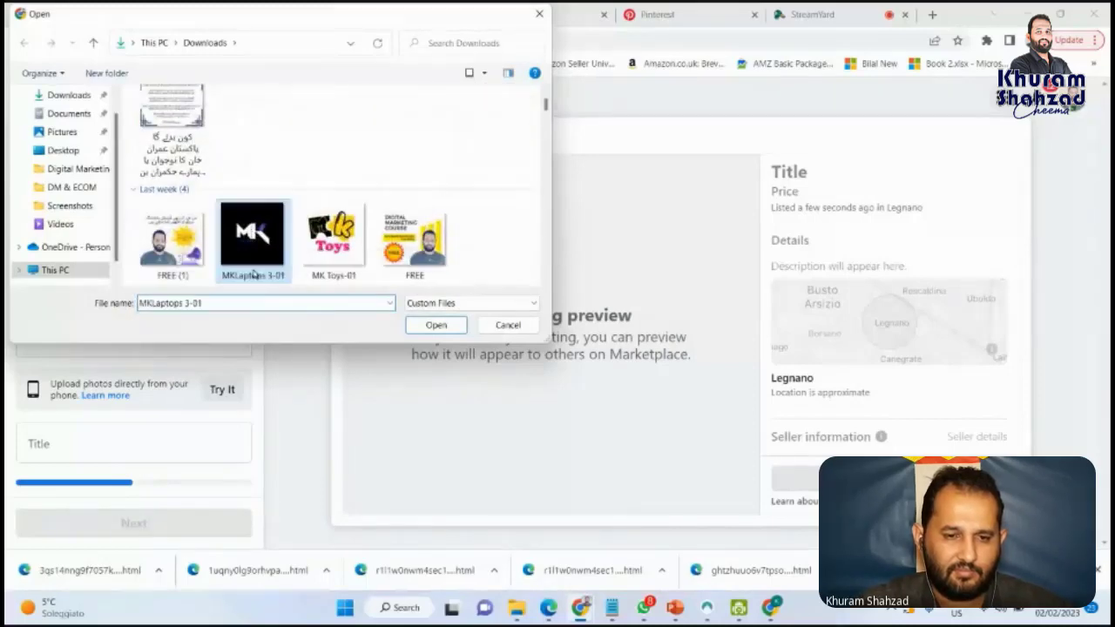
pyautogui.click(436, 324)
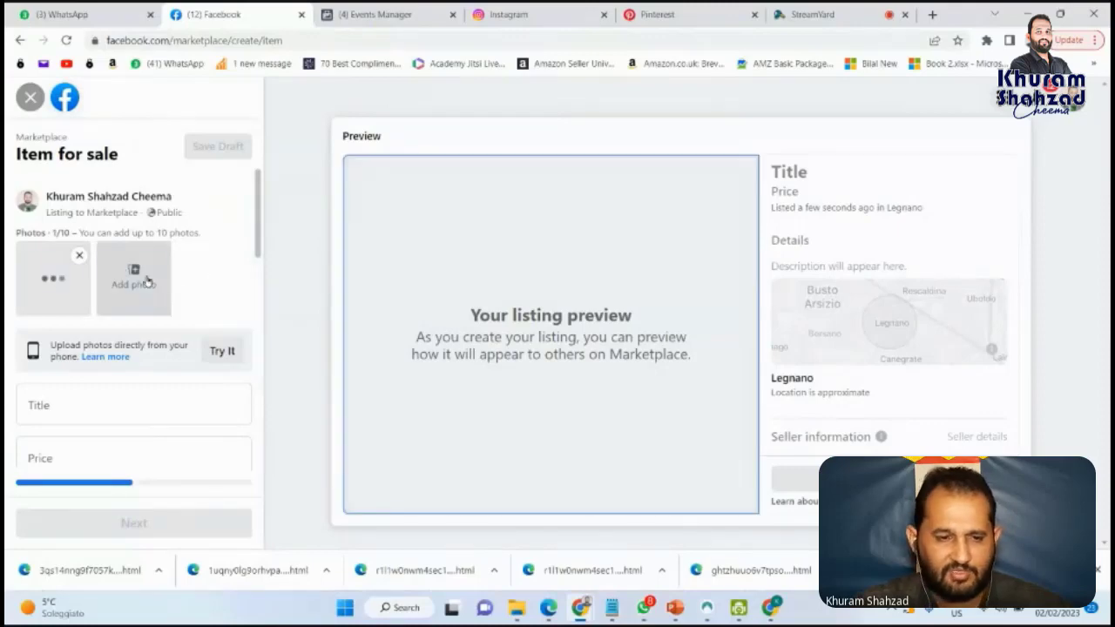
pyautogui.scroll(-1, 142, 383)
# Step: Give the listing the title 'laptop' and a price of 200
pyautogui.click(100, 331)
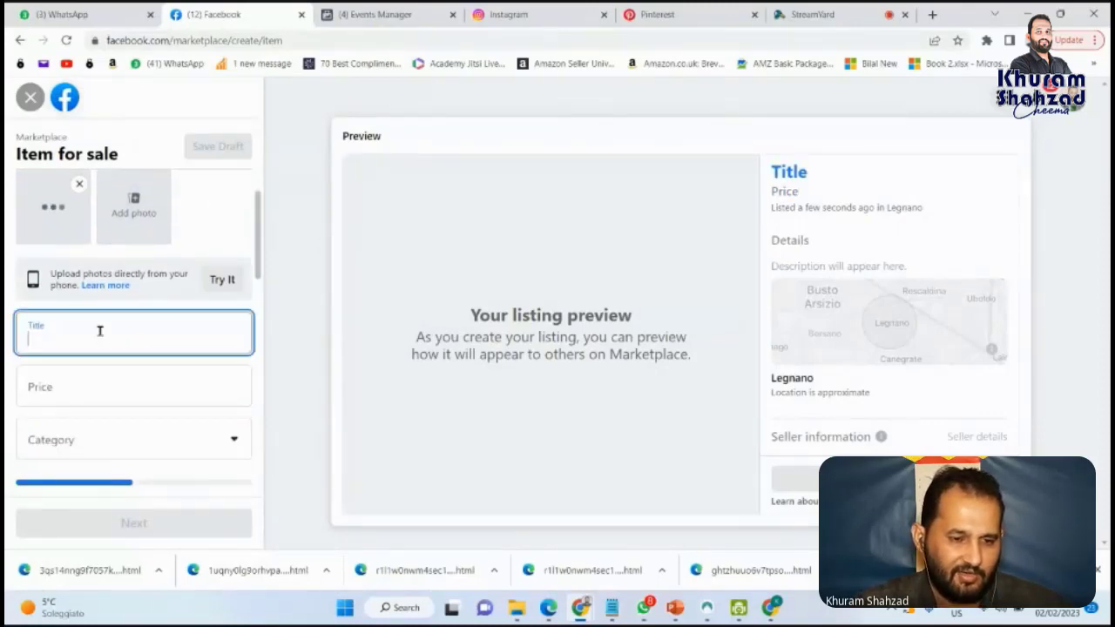
pyautogui.write('lap')
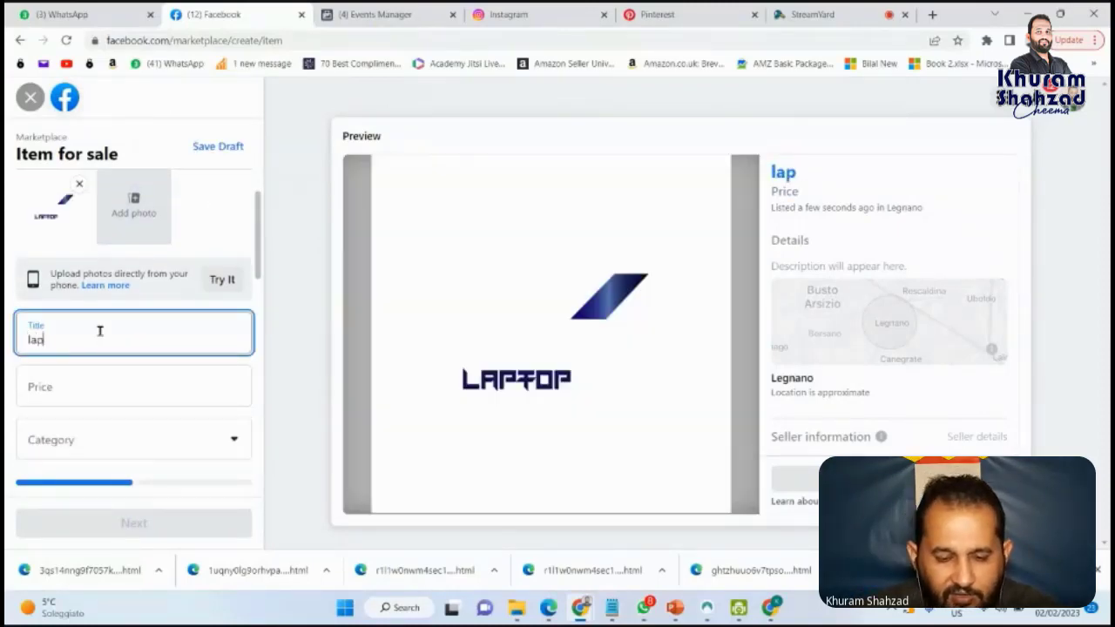
pyautogui.write('top')
pyautogui.click(62, 391)
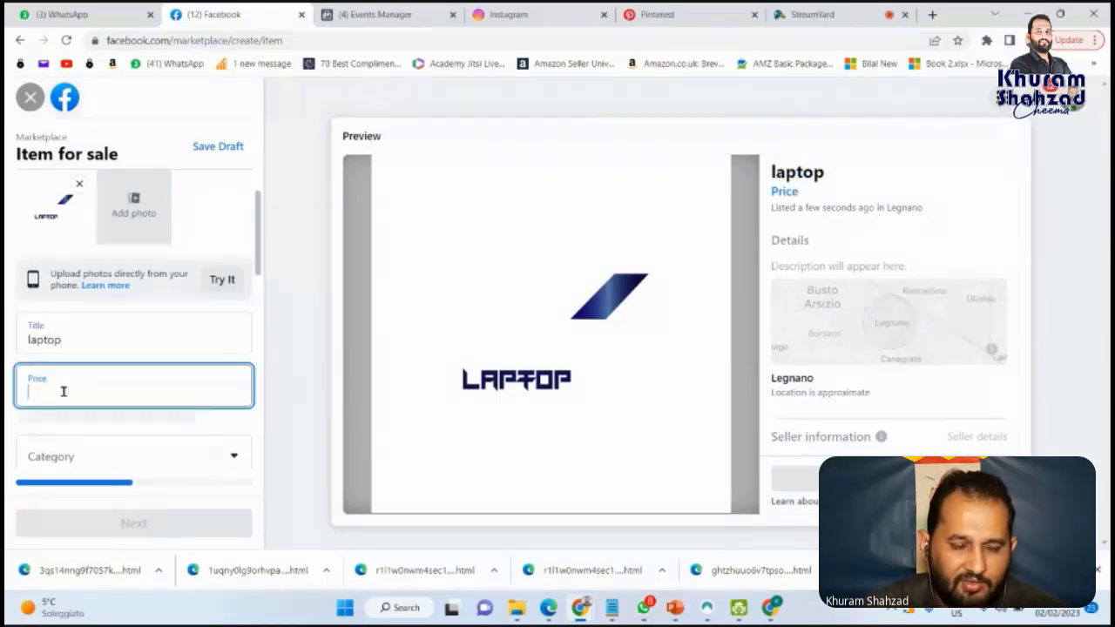
pyautogui.write('200')
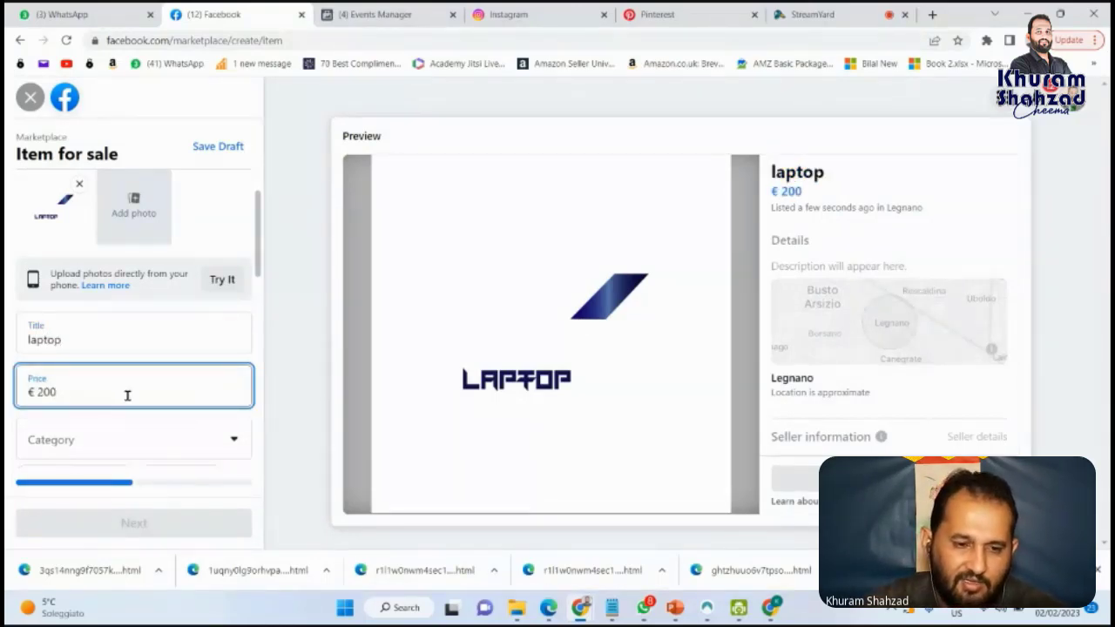
# Step: Choose Electronics & computers as the listing category
pyautogui.click(160, 445)
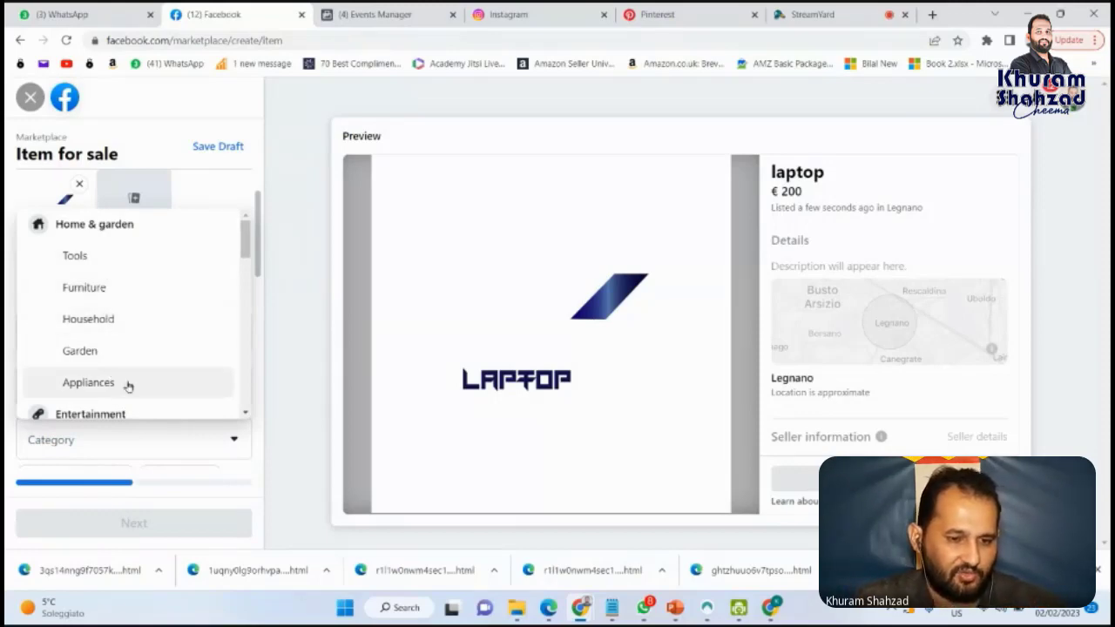
pyautogui.scroll(-2, 114, 375)
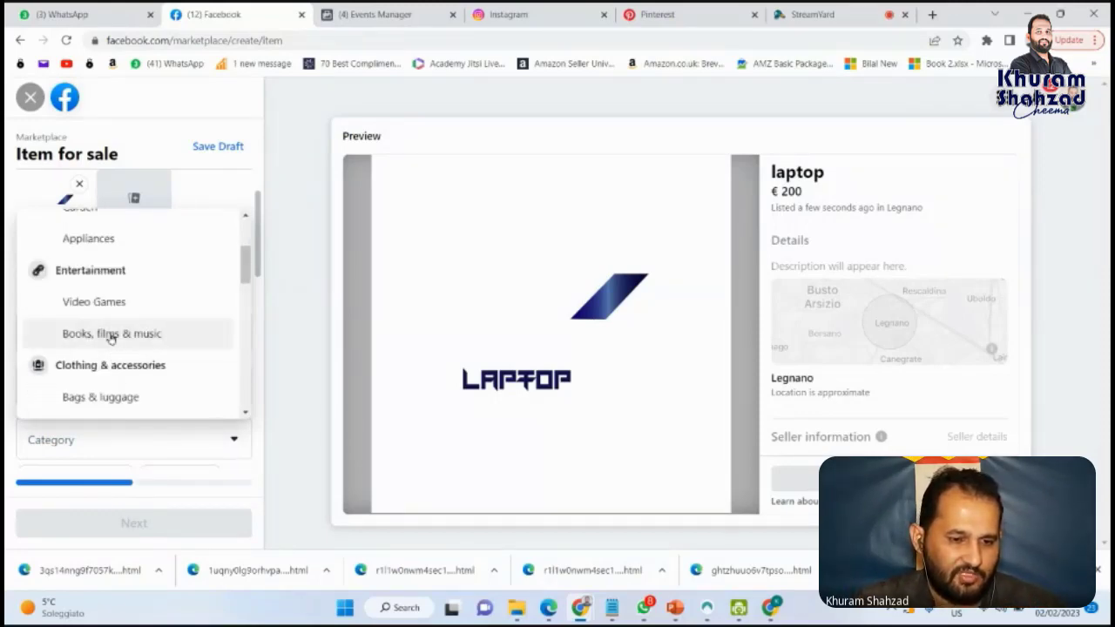
pyautogui.scroll(-1, 111, 338)
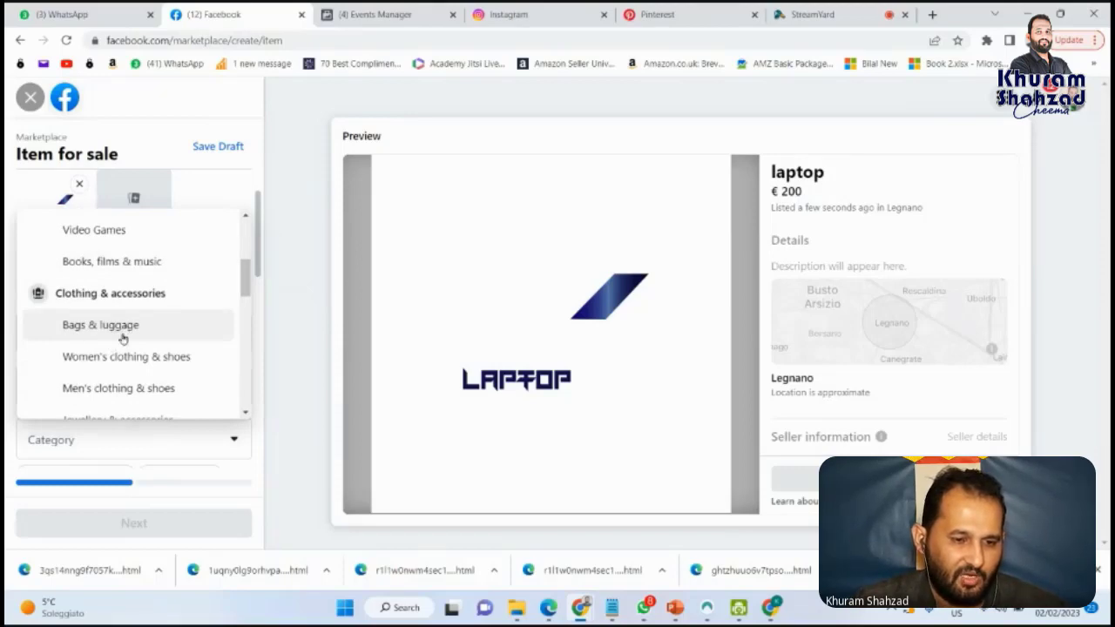
pyautogui.scroll(3, 122, 338)
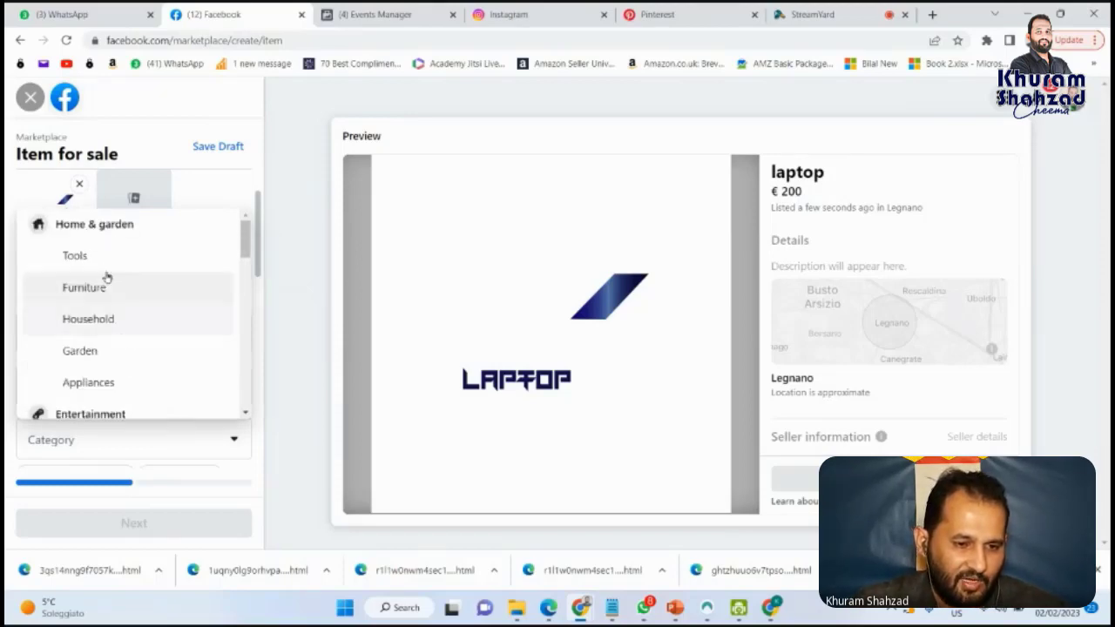
pyautogui.scroll(-4, 135, 291)
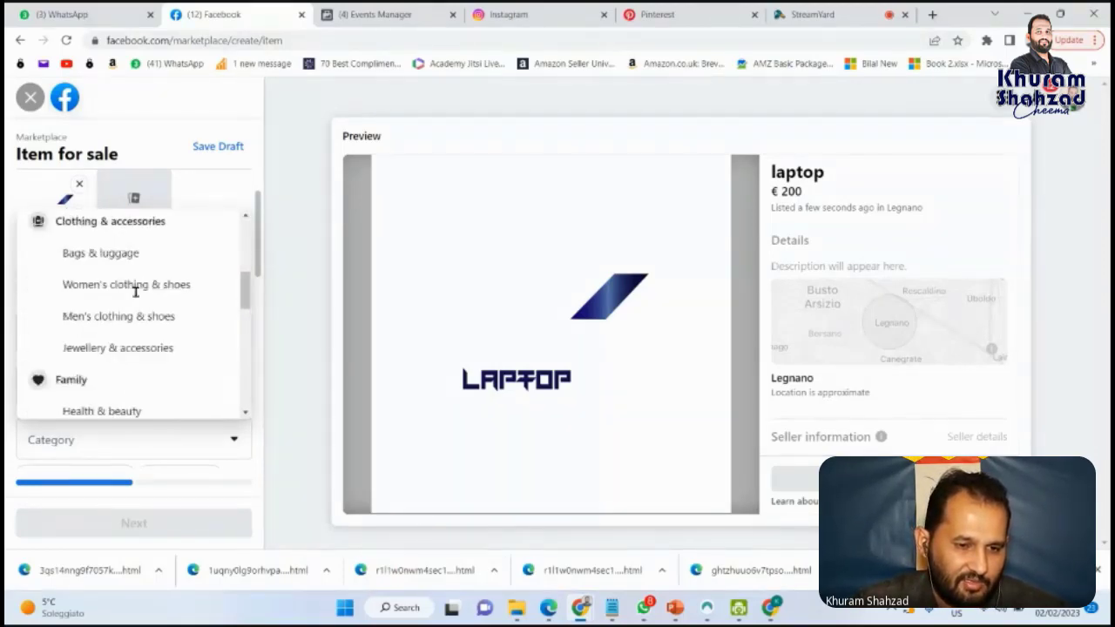
pyautogui.scroll(-4, 135, 296)
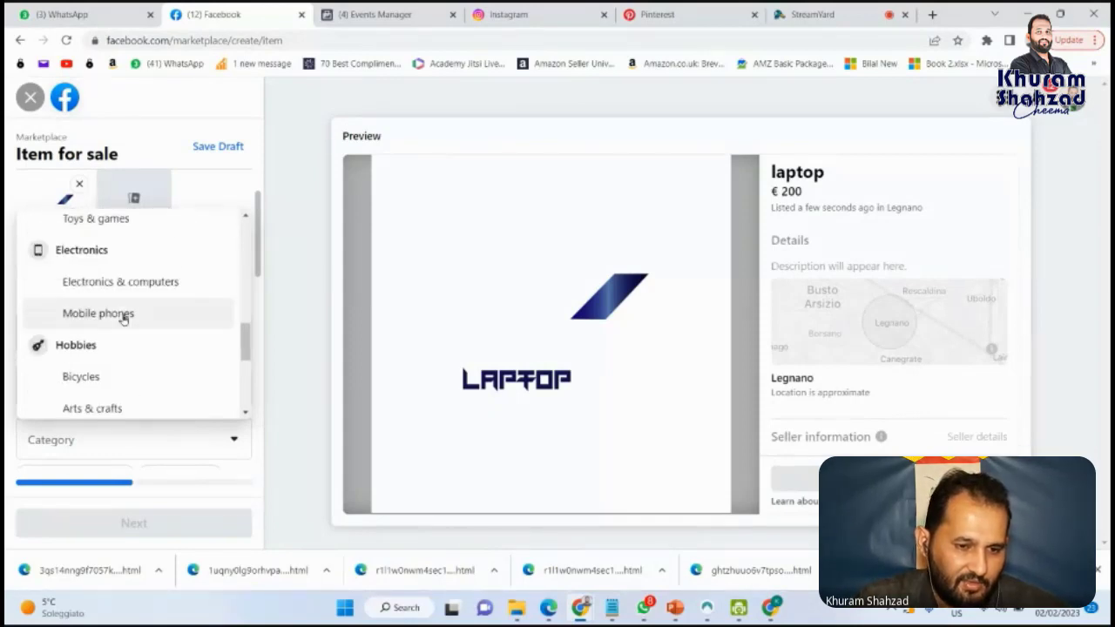
pyautogui.click(92, 290)
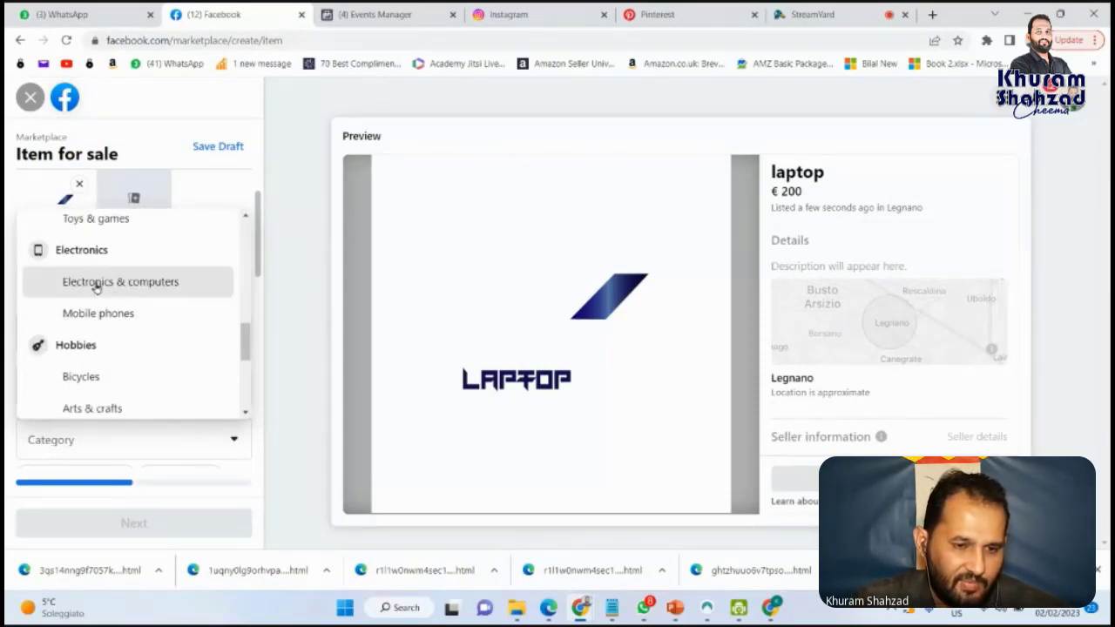
pyautogui.scroll(-2, 176, 395)
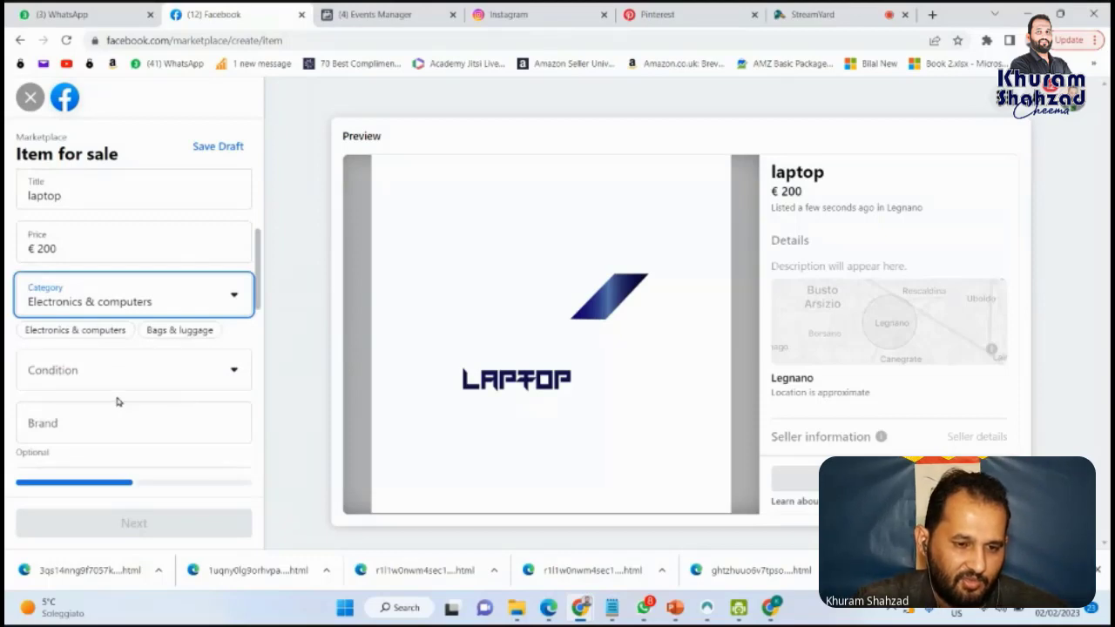
# Step: Set the laptop's condition to Used – like new, brand 'dell' and description '16 gb'
pyautogui.click(175, 366)
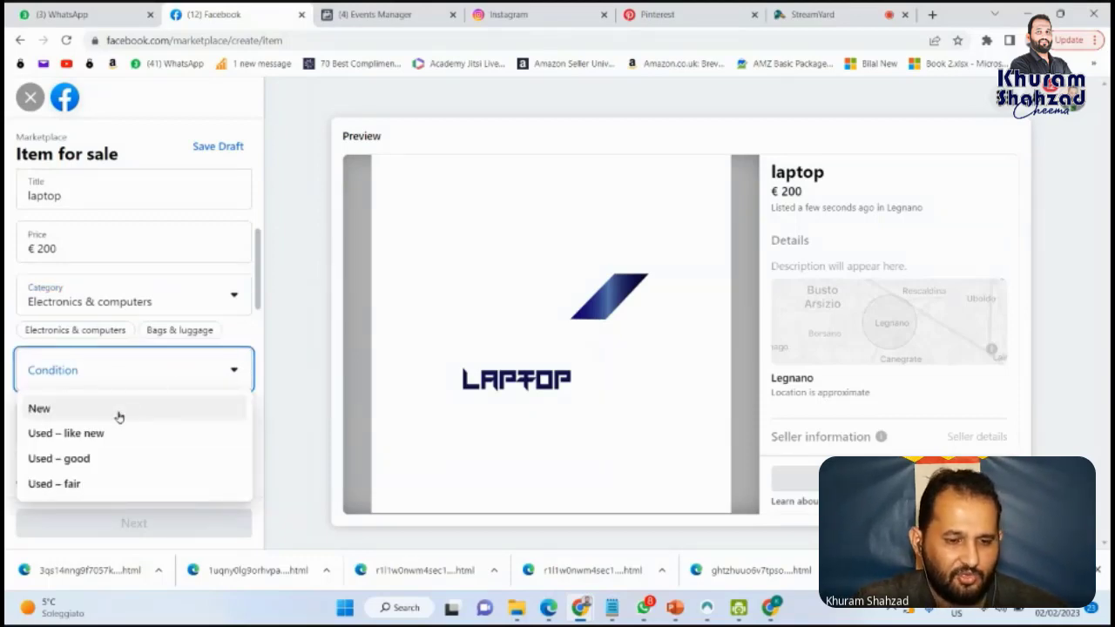
pyautogui.click(88, 433)
pyautogui.scroll(-1, 131, 410)
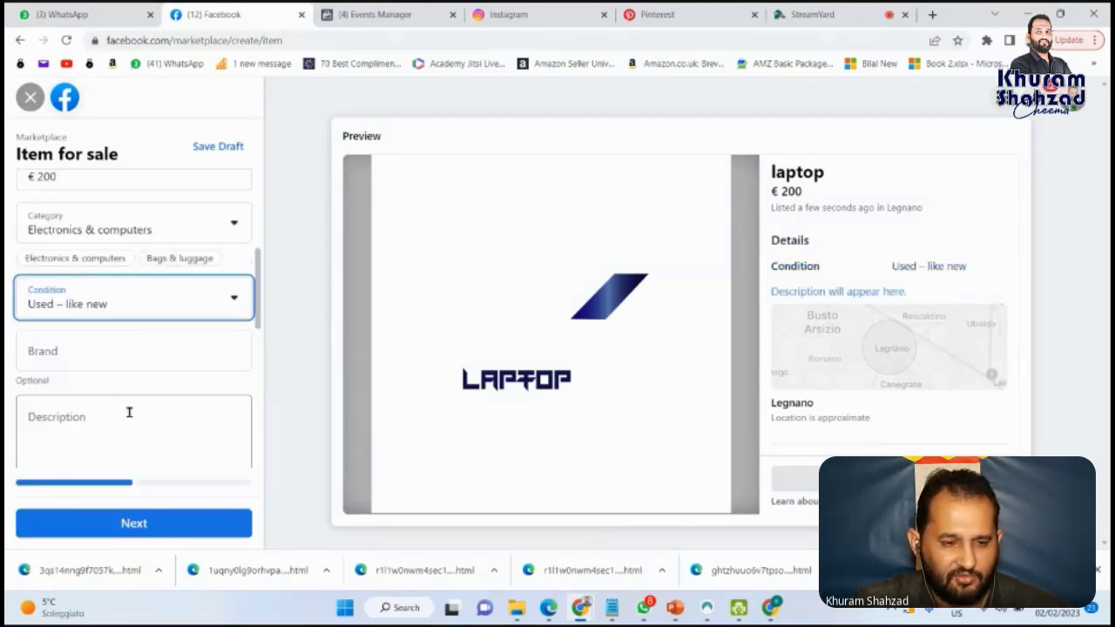
pyautogui.click(80, 358)
pyautogui.write('dell')
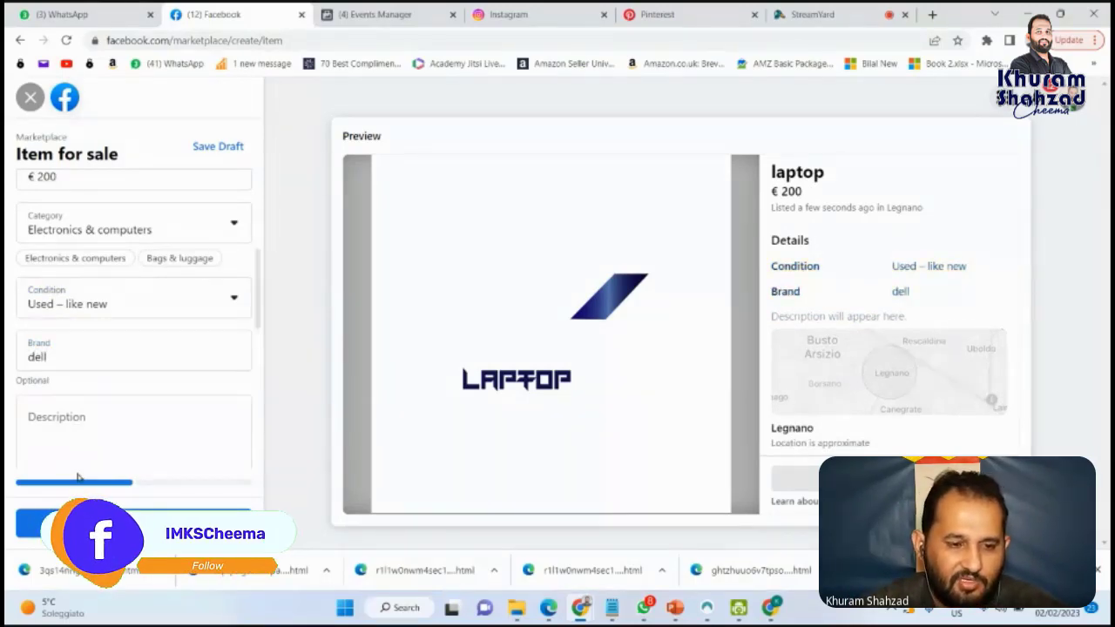
pyautogui.click(75, 429)
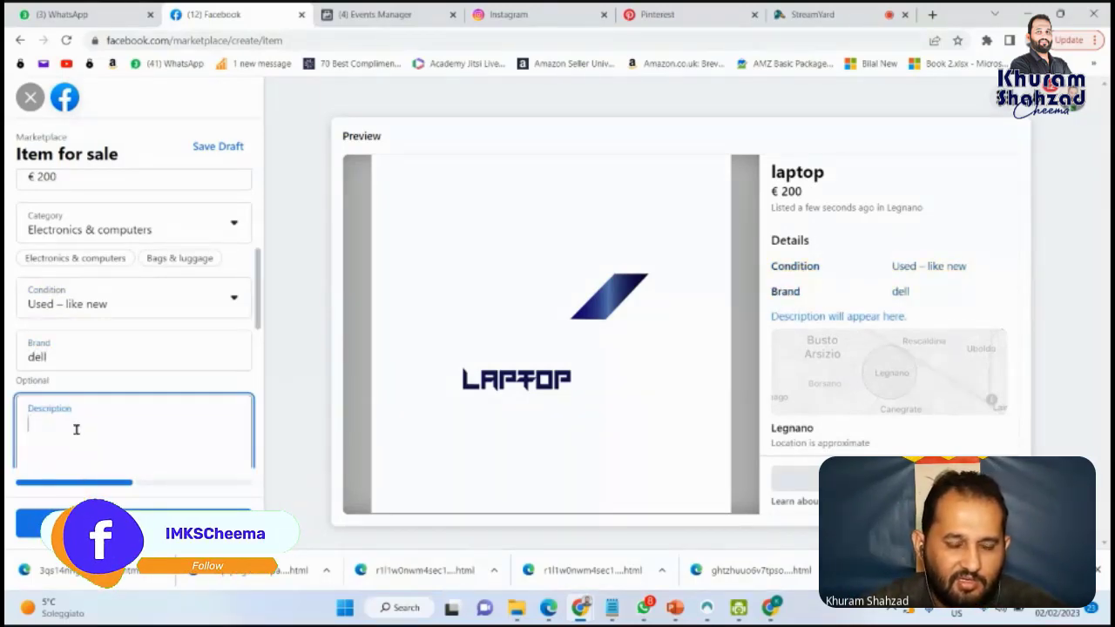
pyautogui.write('16 gb')
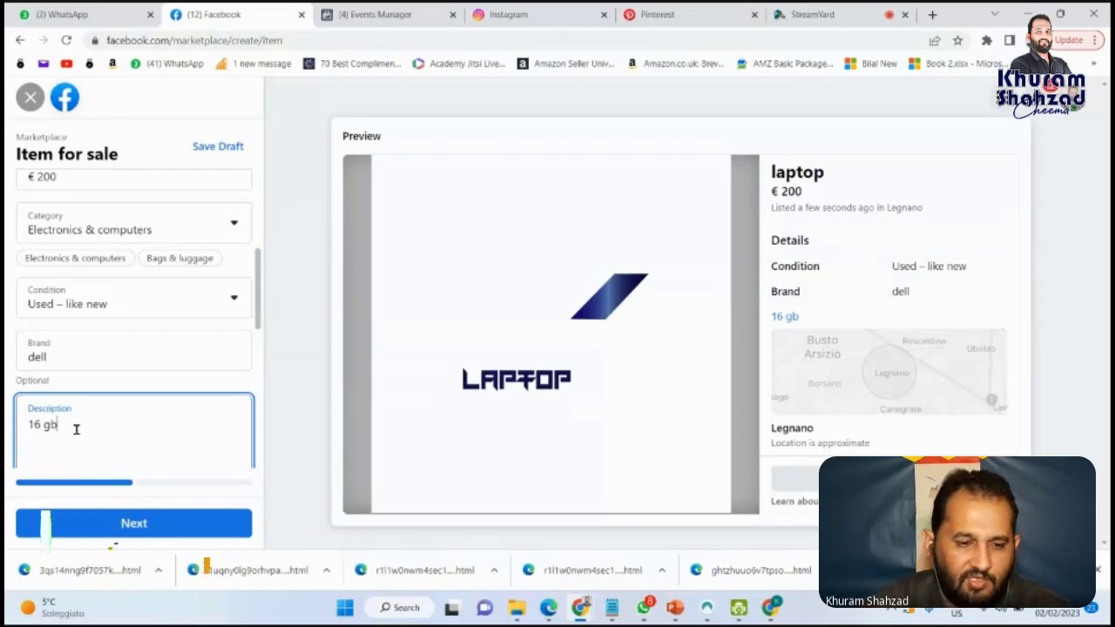
# Step: Keep availability as a single item and add the product tag 'laptop'
pyautogui.scroll(-2, 76, 430)
pyautogui.scroll(-1, 83, 431)
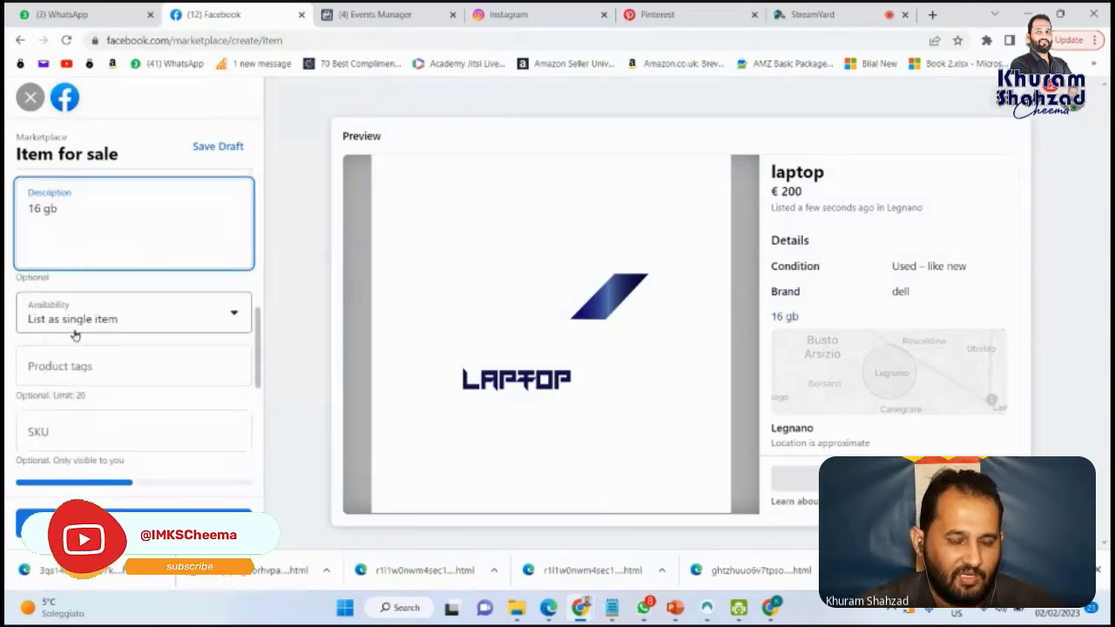
pyautogui.click(122, 318)
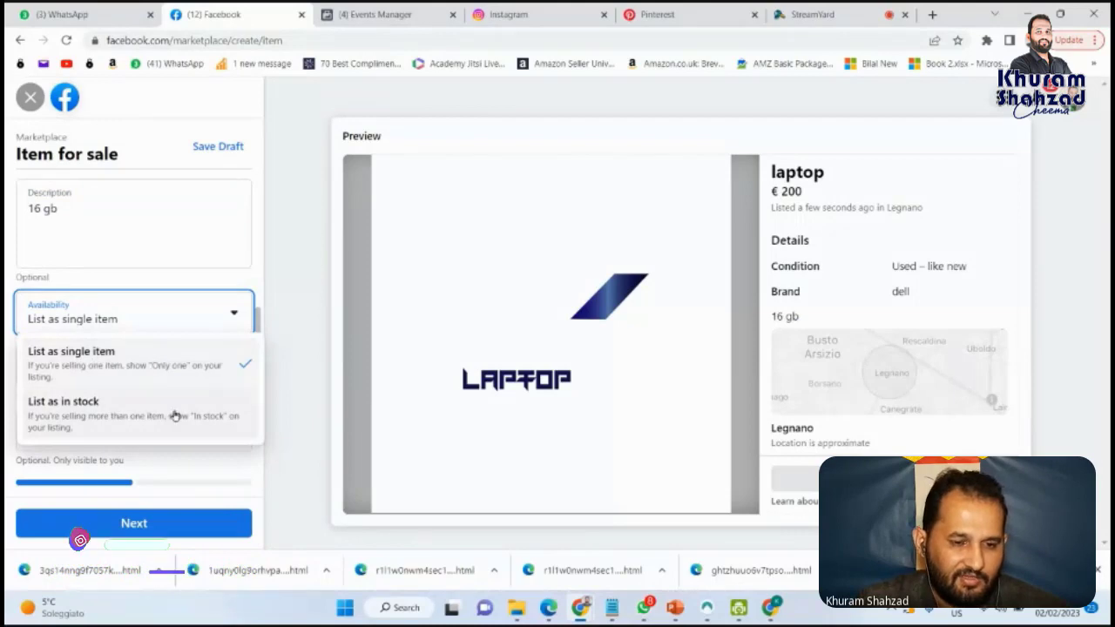
pyautogui.click(122, 355)
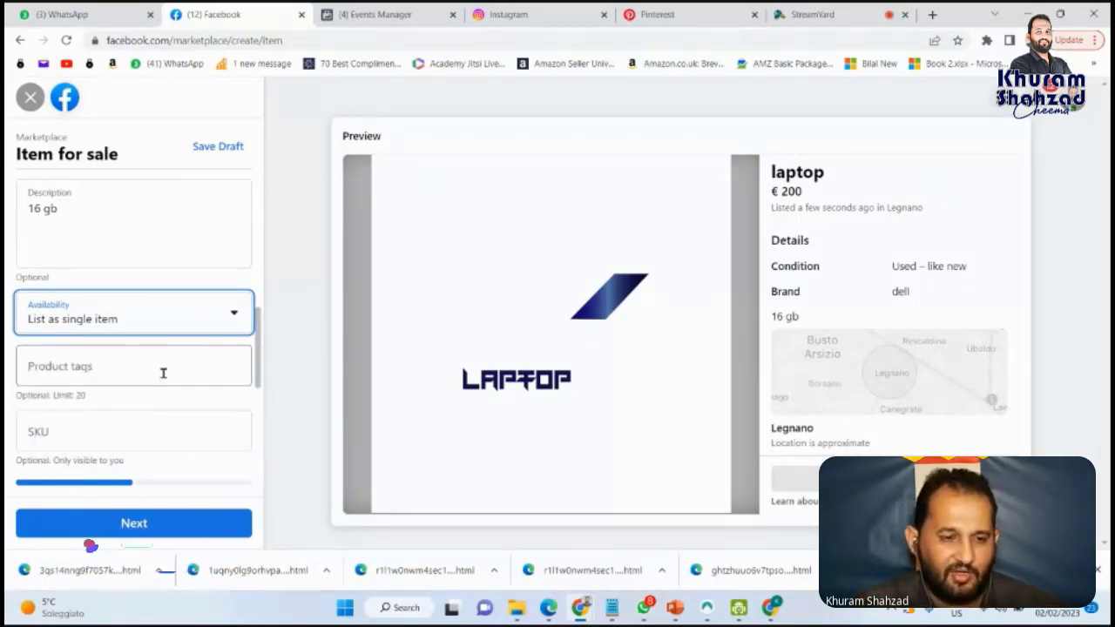
pyautogui.click(153, 373)
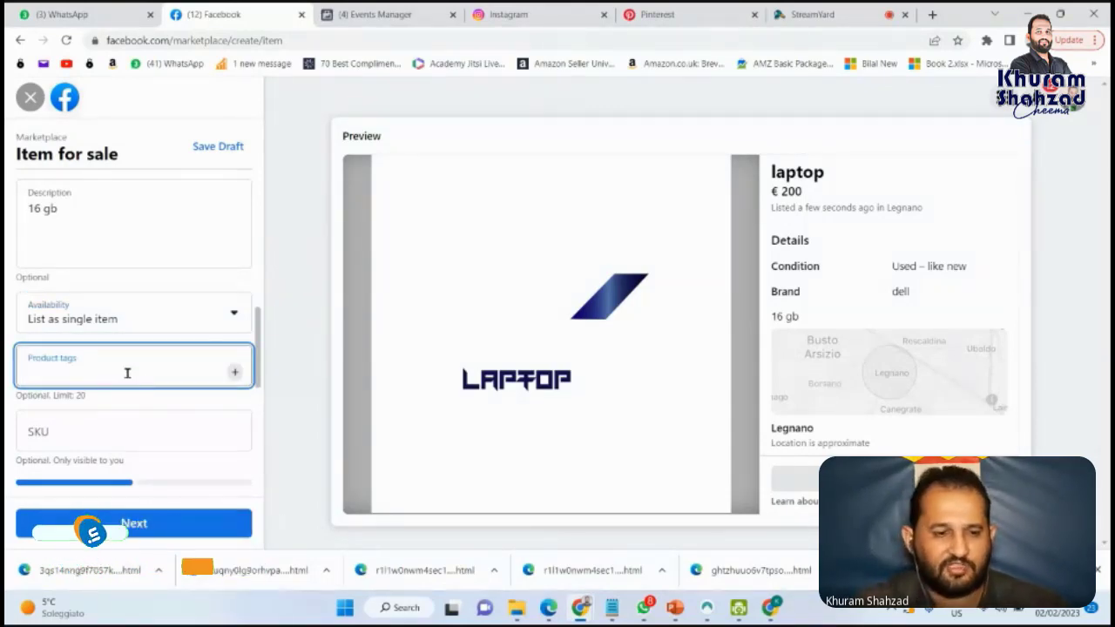
pyautogui.write('laptop')
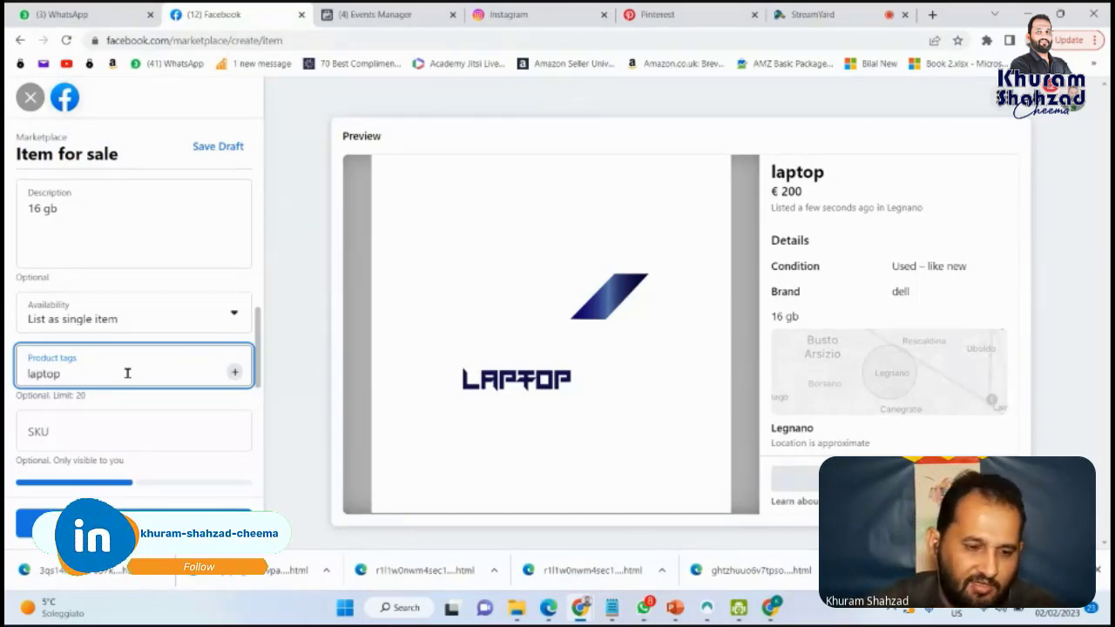
pyautogui.click(100, 433)
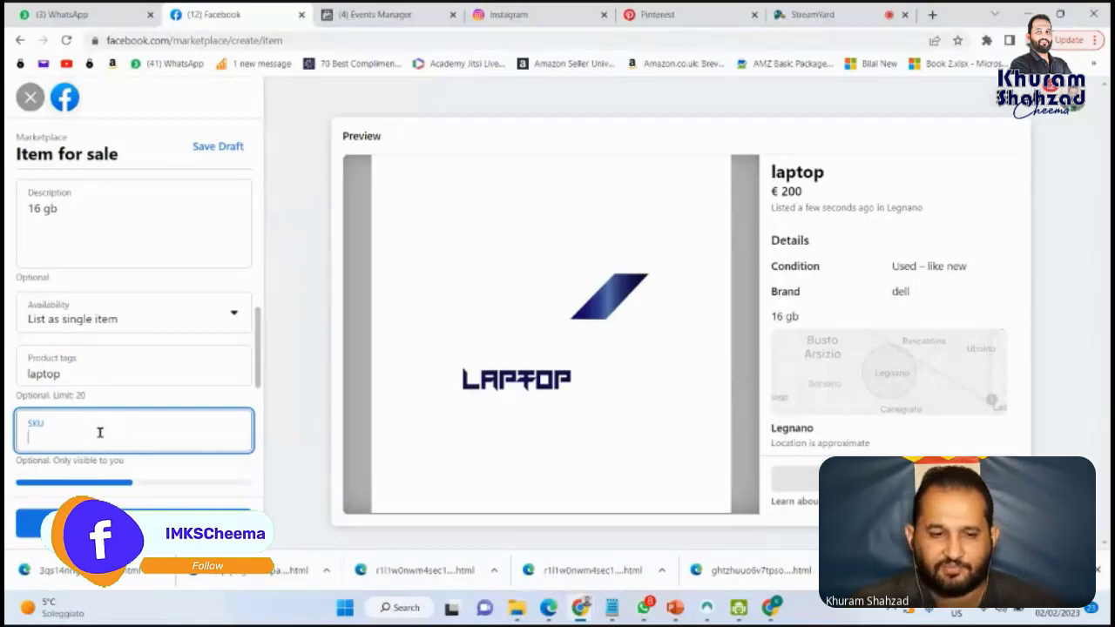
pyautogui.scroll(-2, 100, 433)
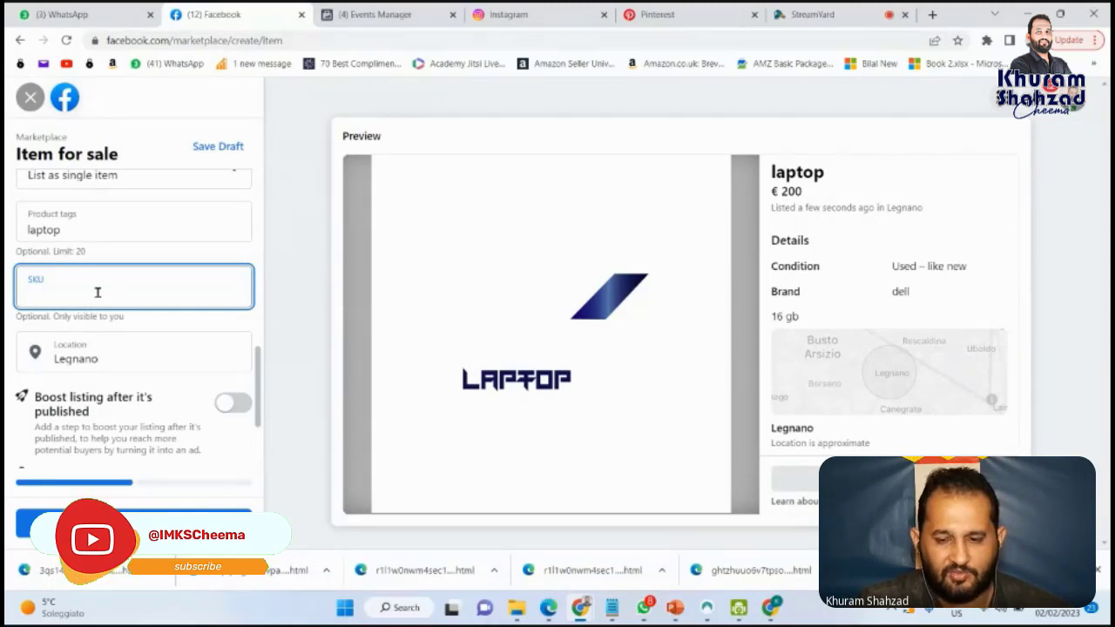
pyautogui.scroll(-1, 125, 305)
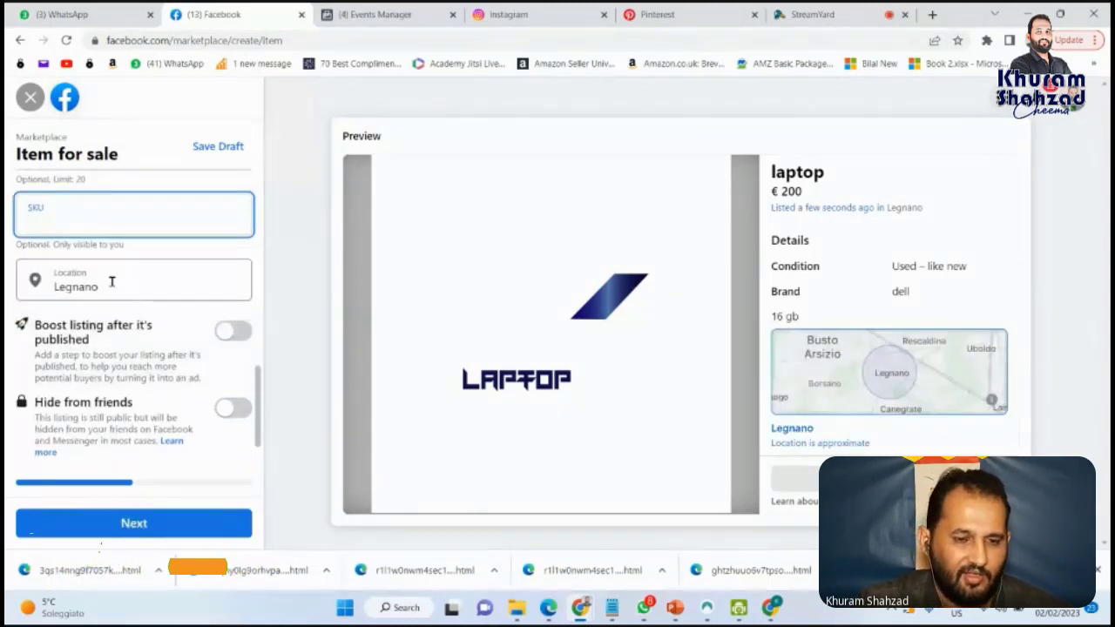
# Step: Set the laptop listing's location to Legnano
pyautogui.click(115, 285)
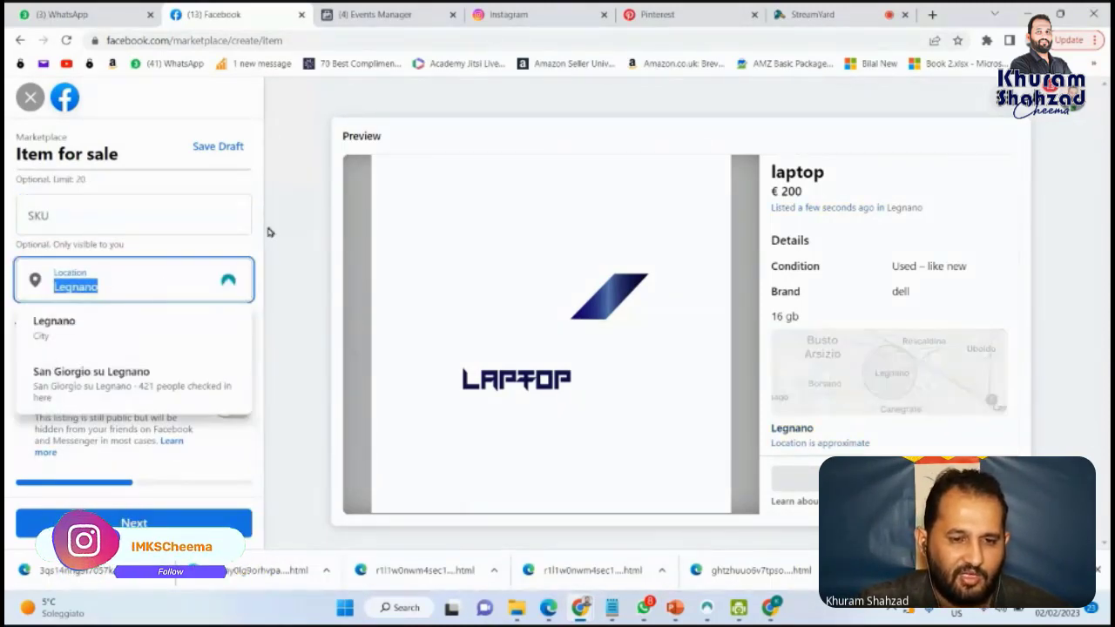
pyautogui.scroll(1, 262, 232)
pyautogui.scroll(1, 260, 229)
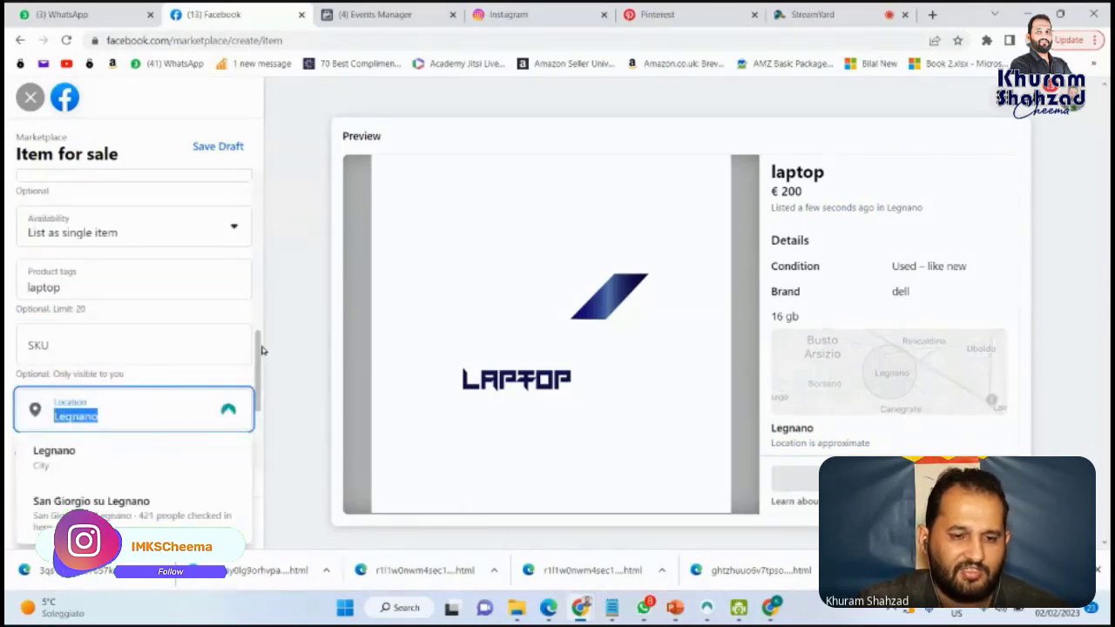
pyautogui.scroll(-2, 269, 230)
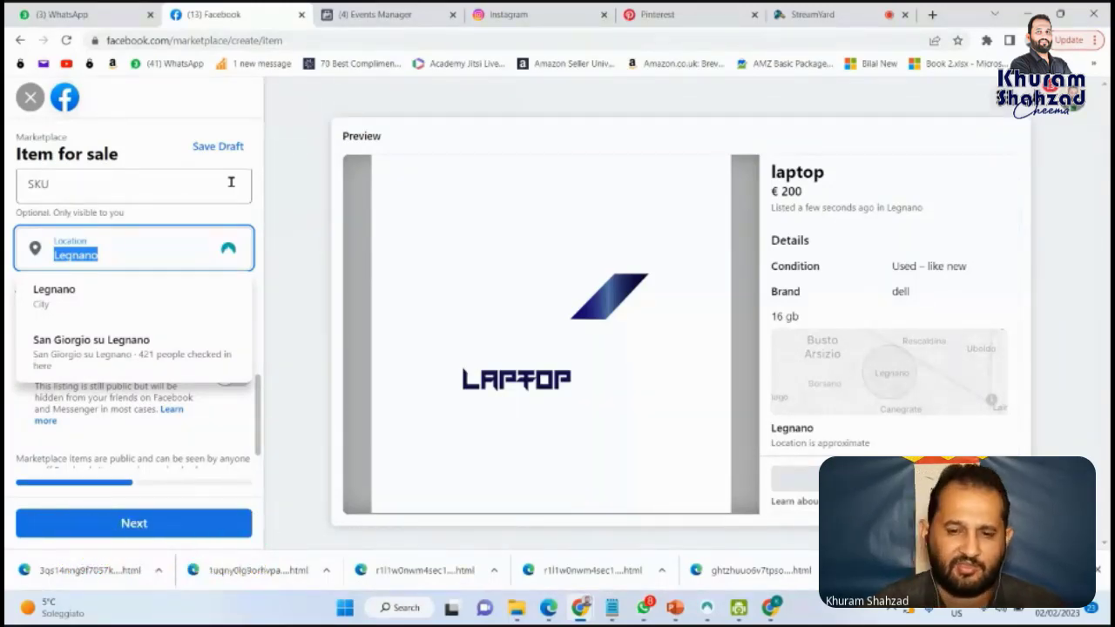
pyautogui.click(199, 301)
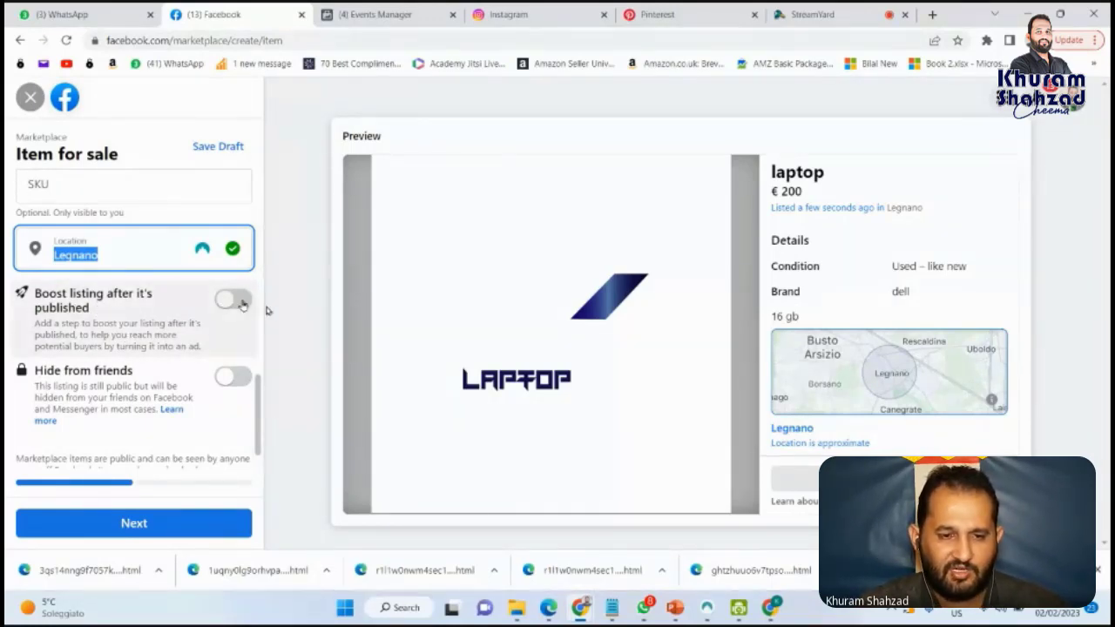
# Step: Leave Boost and Hide from friends switched off, then advance to List in more places
pyautogui.click(234, 300)
pyautogui.click(233, 299)
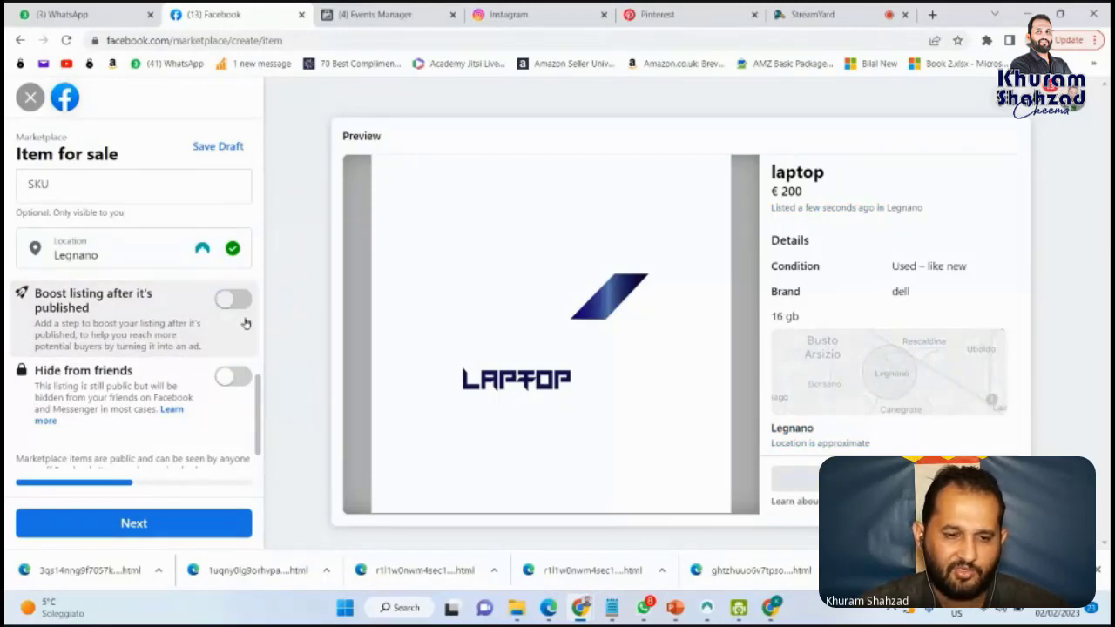
pyautogui.click(244, 380)
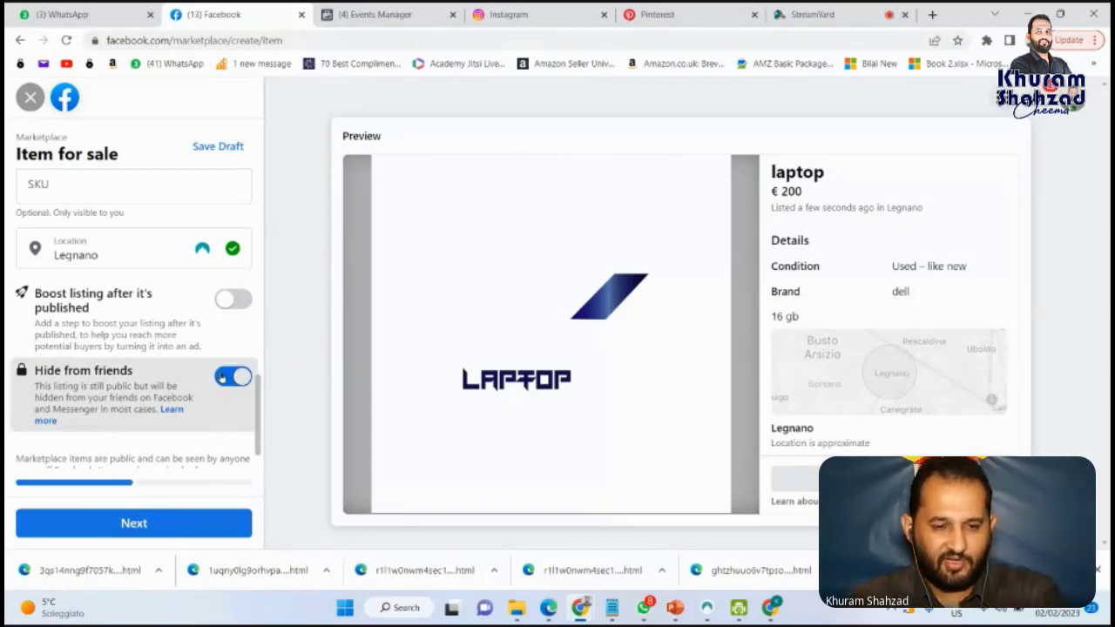
pyautogui.click(220, 378)
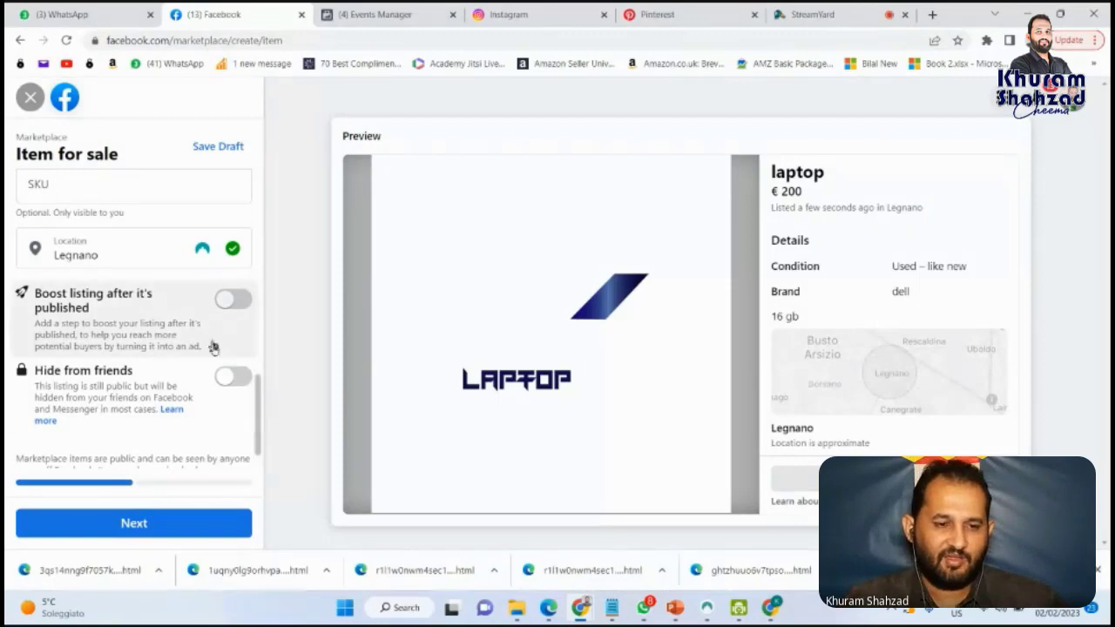
pyautogui.click(158, 522)
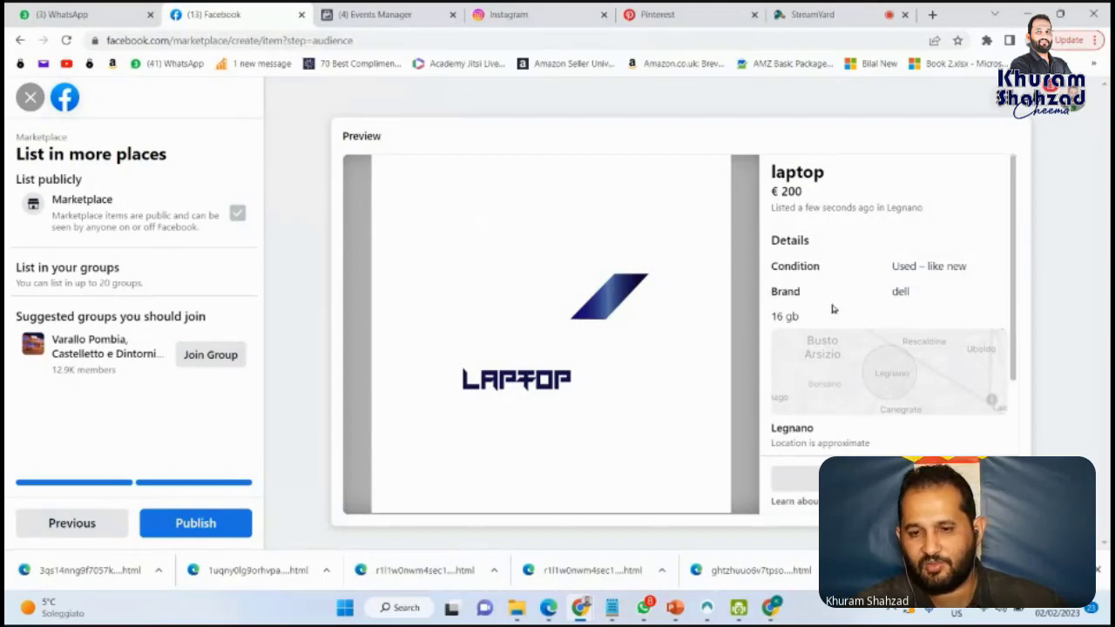
pyautogui.scroll(-1, 836, 296)
pyautogui.scroll(1, 888, 323)
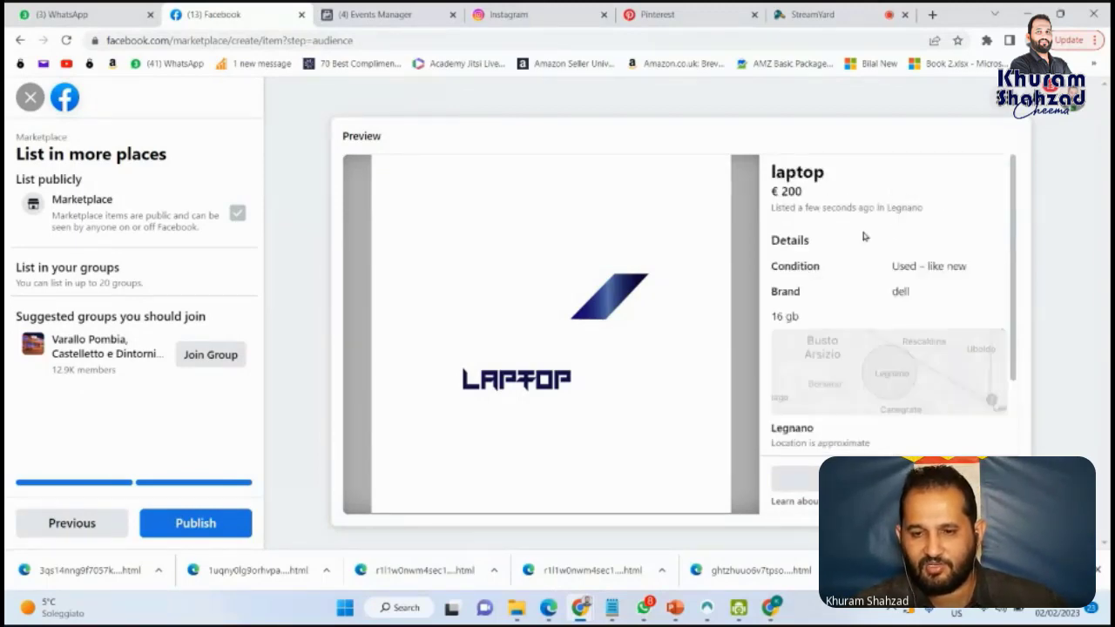
pyautogui.scroll(-1, 889, 332)
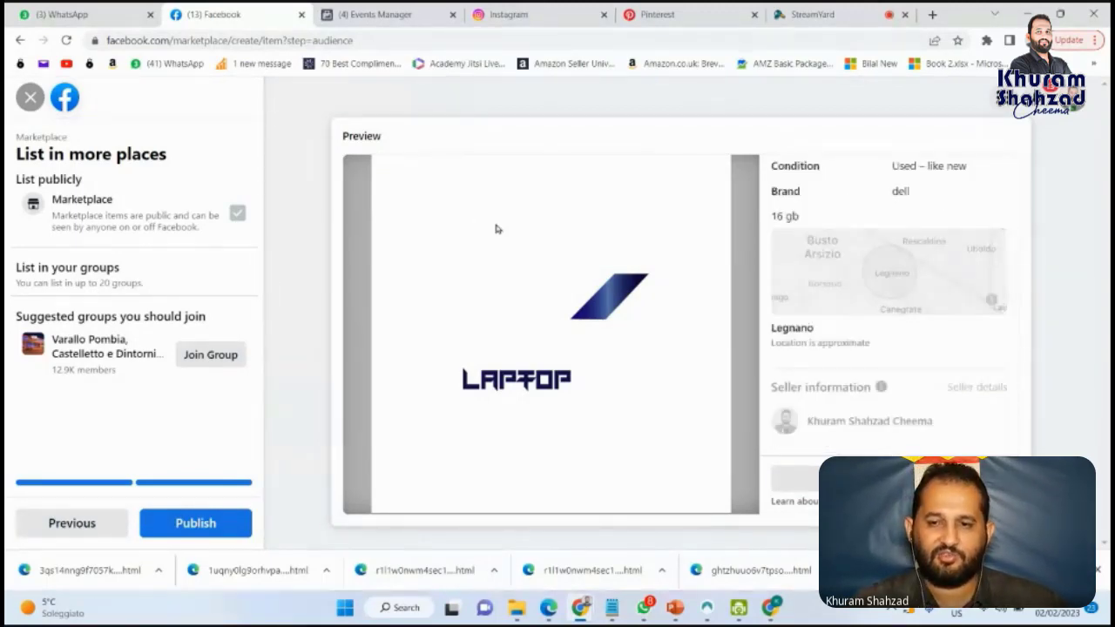
# Step: Discard the unpublished laptop draft via Leave Page and exit Create new listing to Marketplace
pyautogui.click(30, 98)
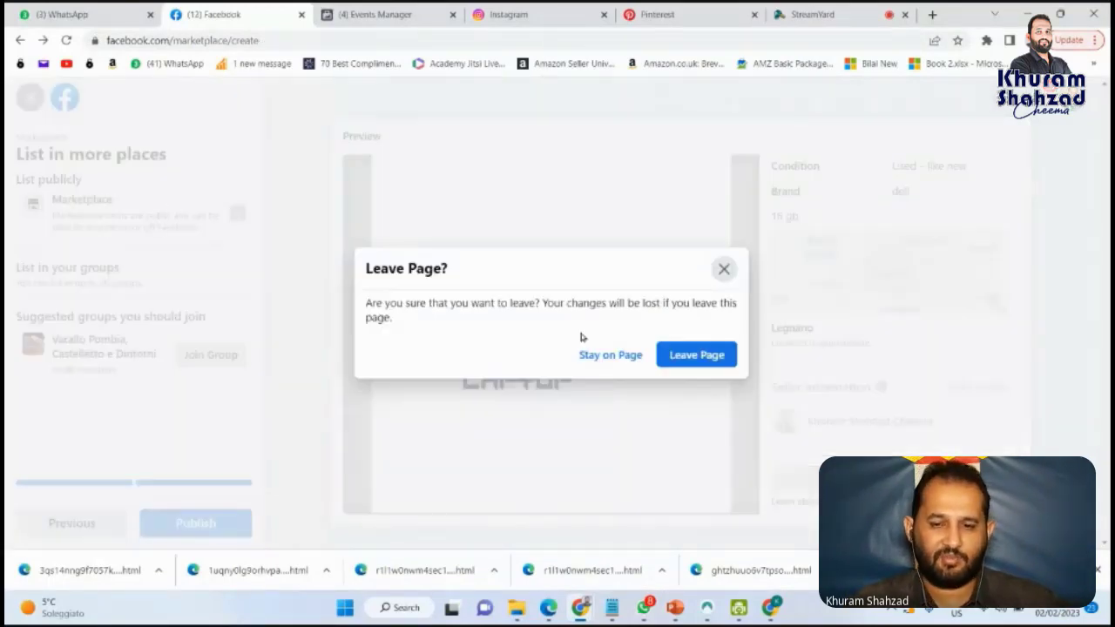
pyautogui.click(696, 355)
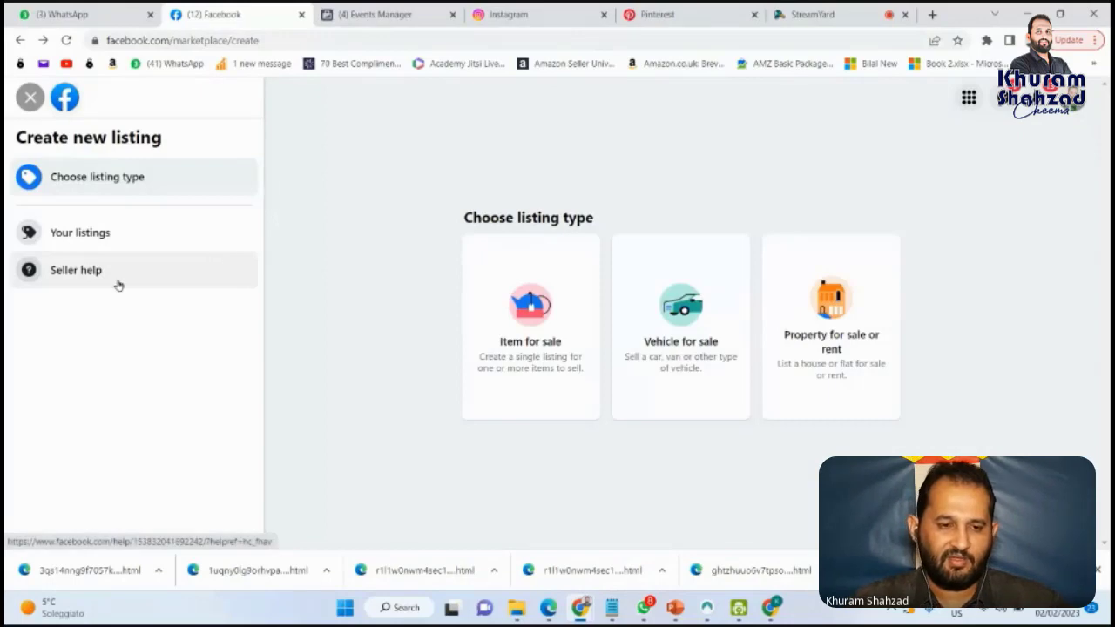
pyautogui.click(30, 99)
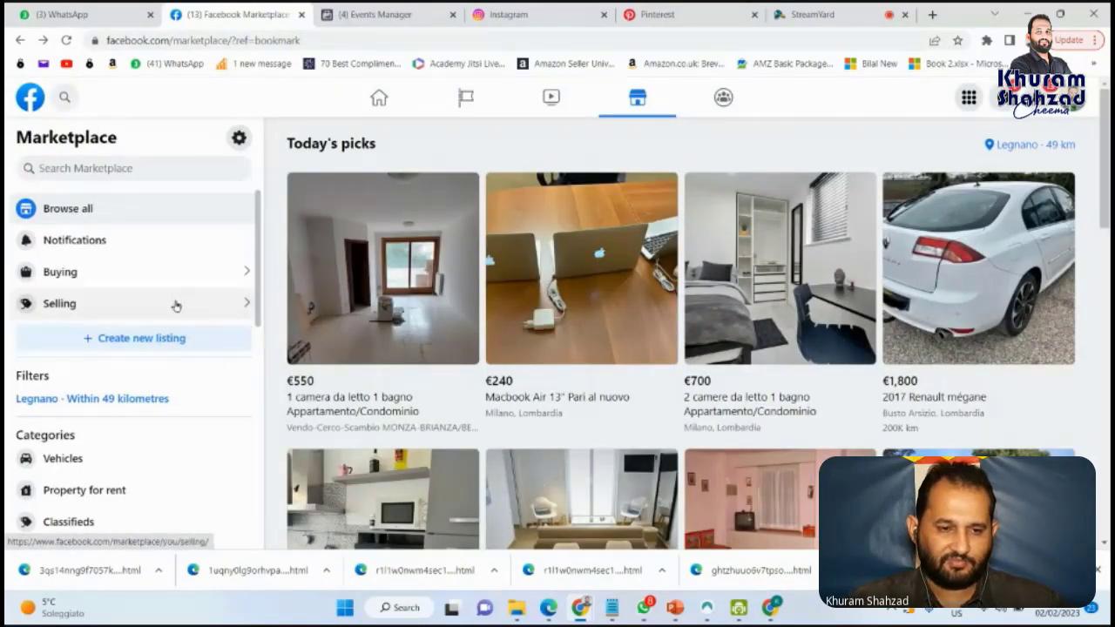
# Step: Go from Marketplace Buying to the home feed, then open your personal profile page
pyautogui.click(133, 276)
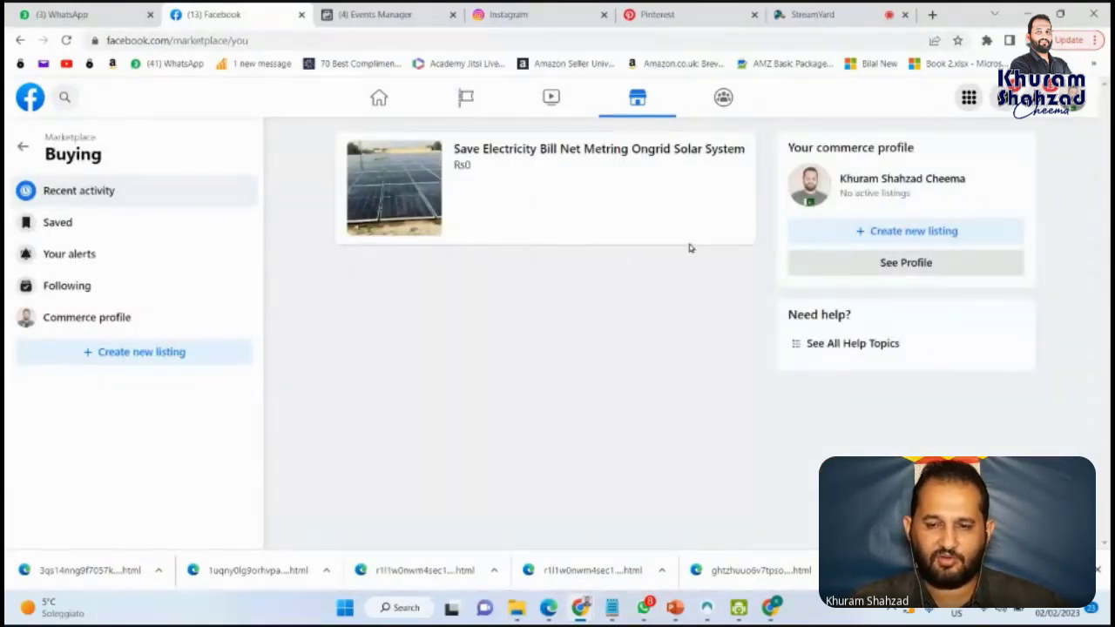
pyautogui.click(381, 101)
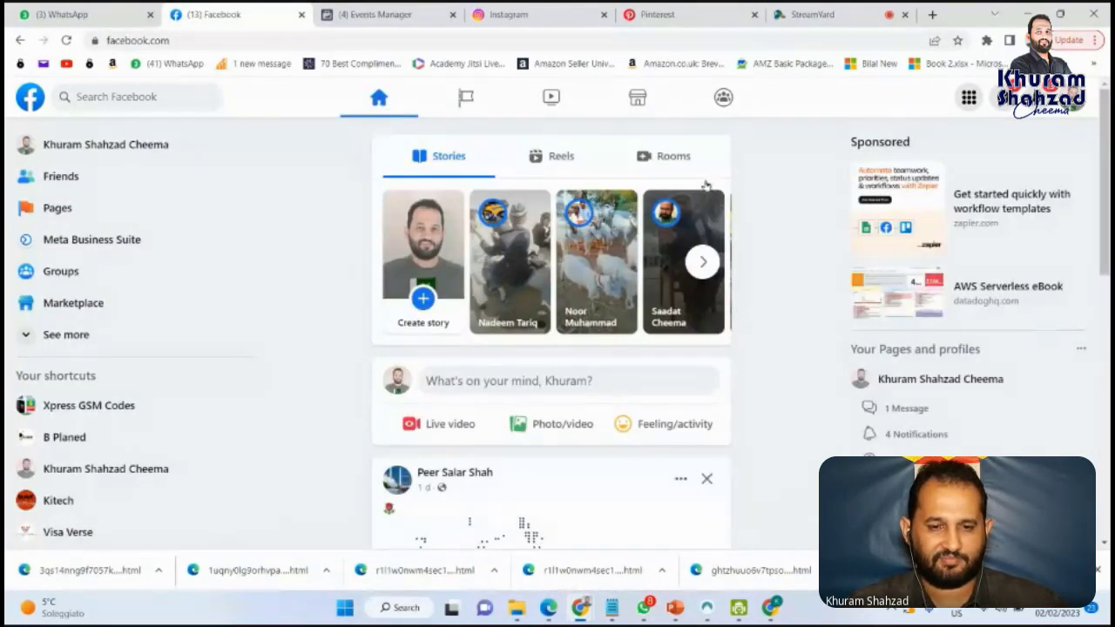
pyautogui.click(113, 145)
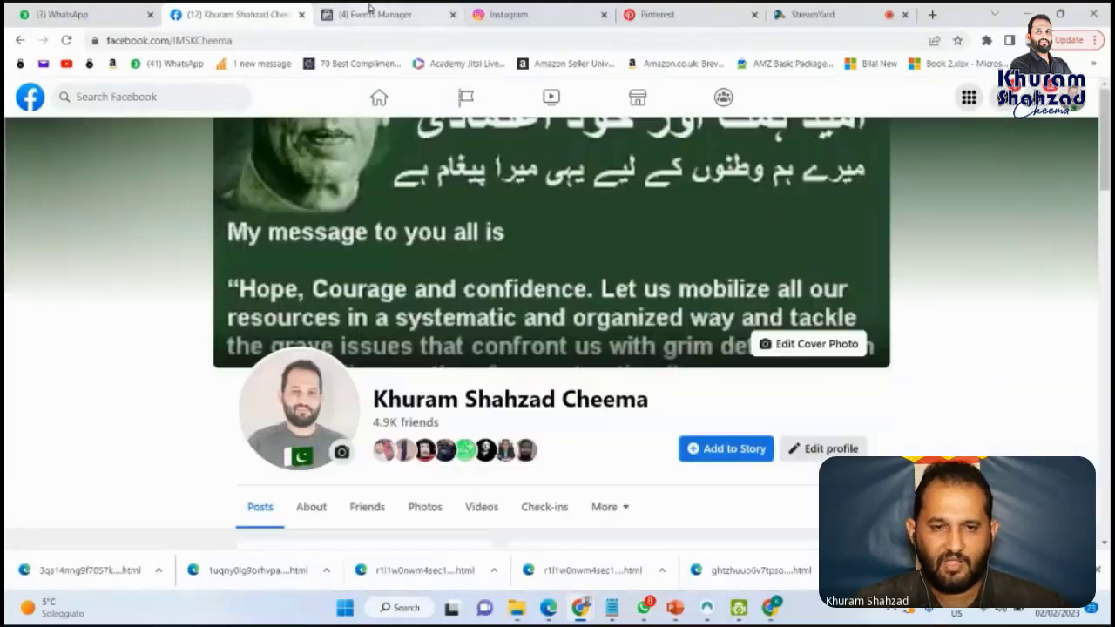